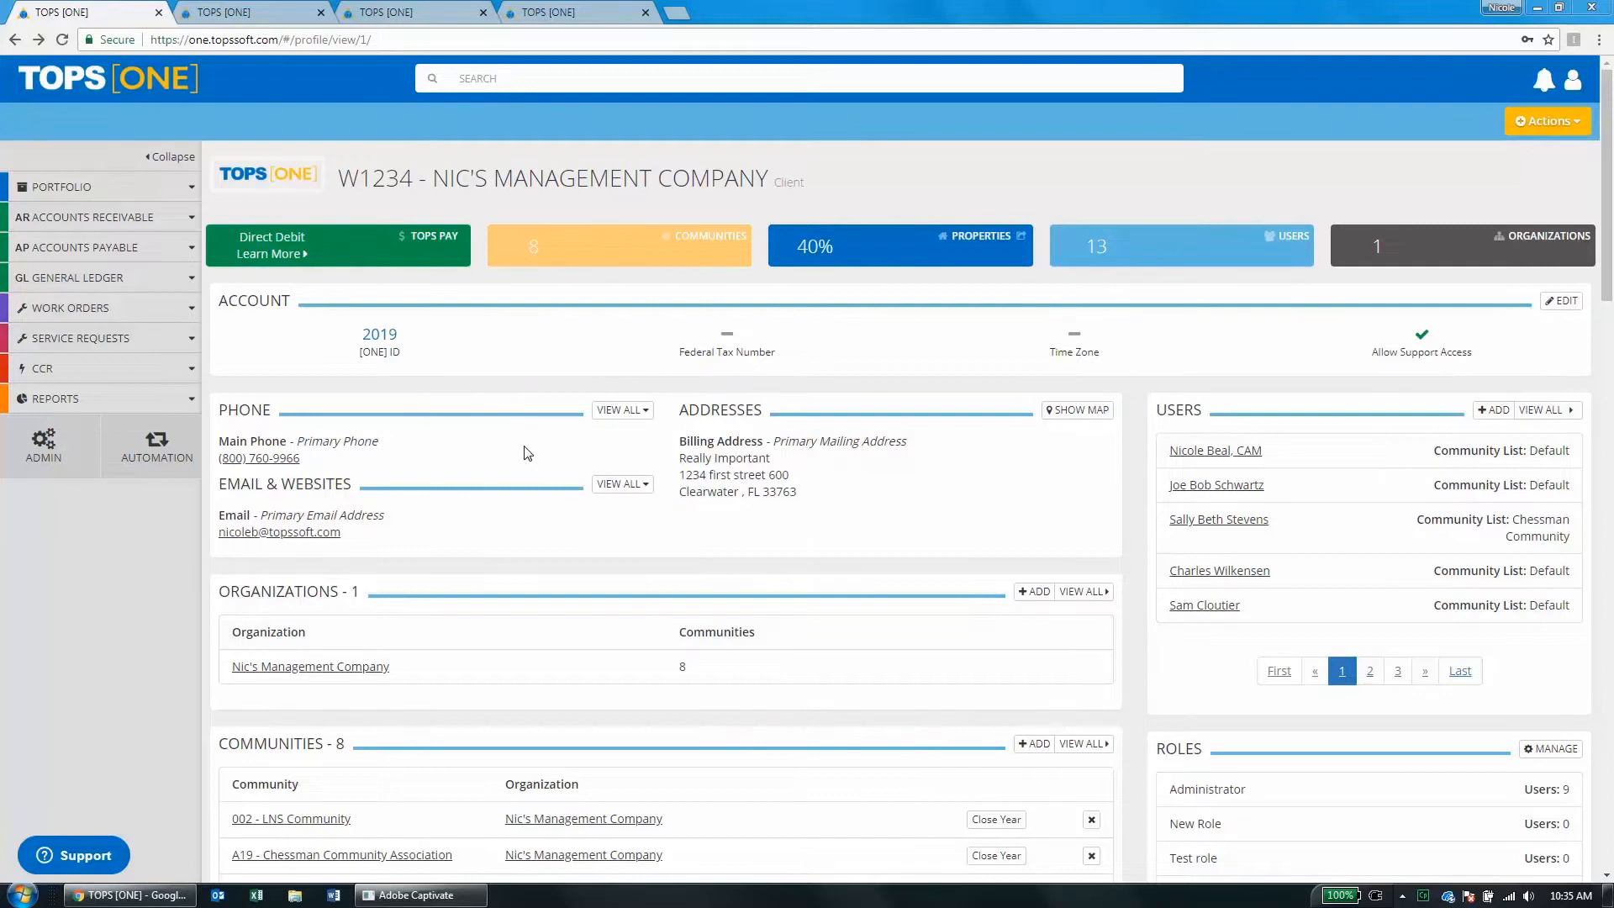
Review the TOPS Pay direct debit introduction and its required company information, and dismiss it without signing up.
click(349, 248)
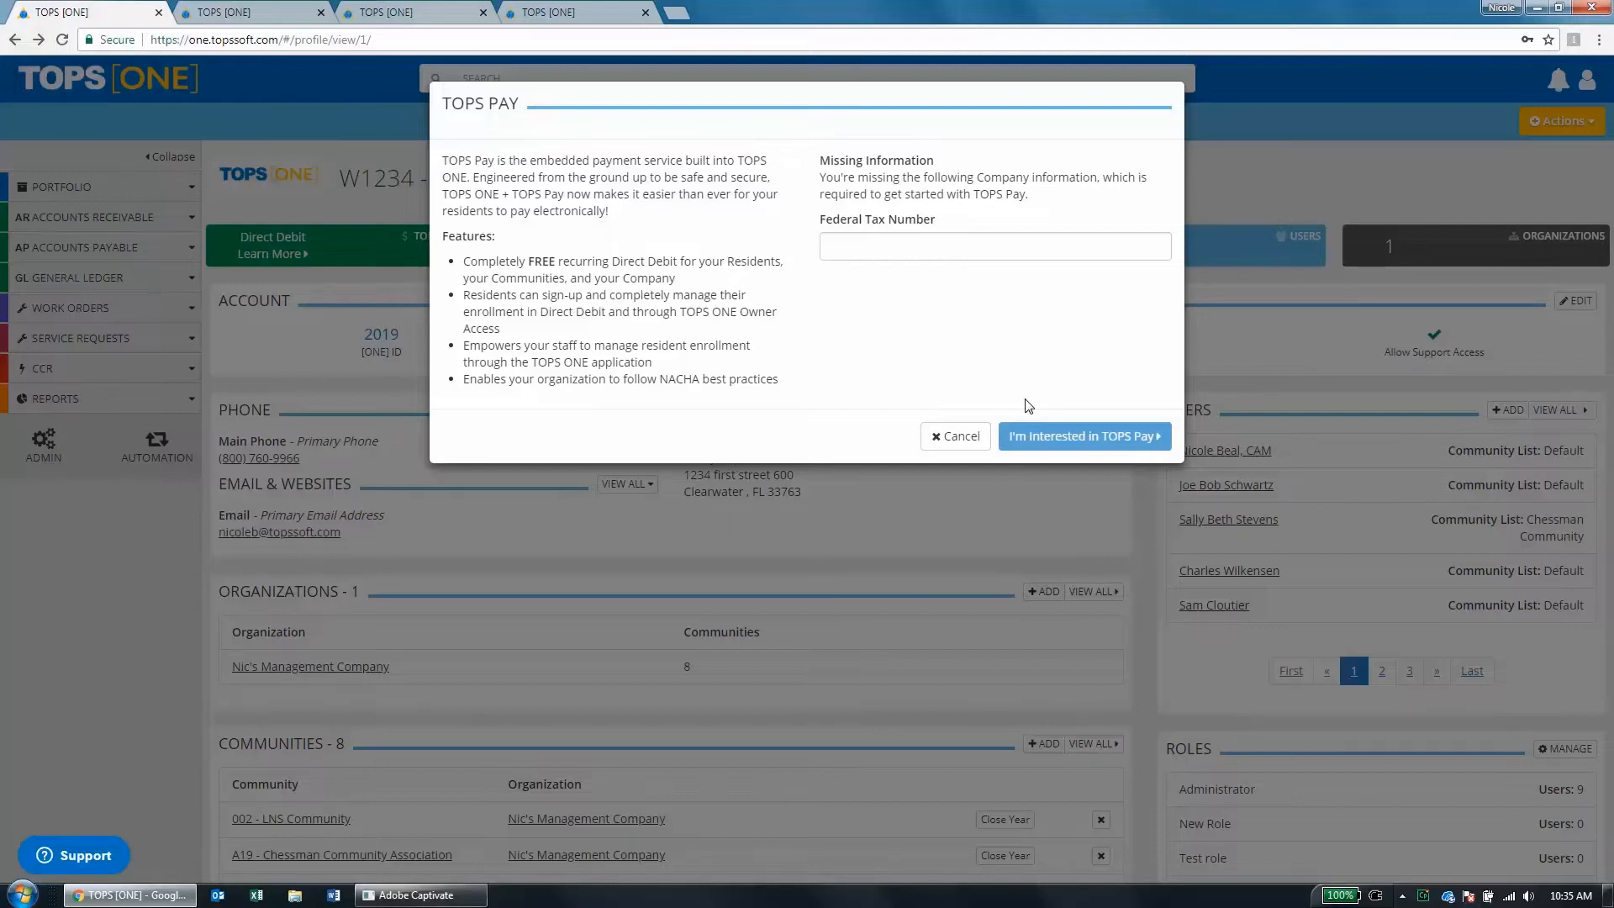
click(955, 436)
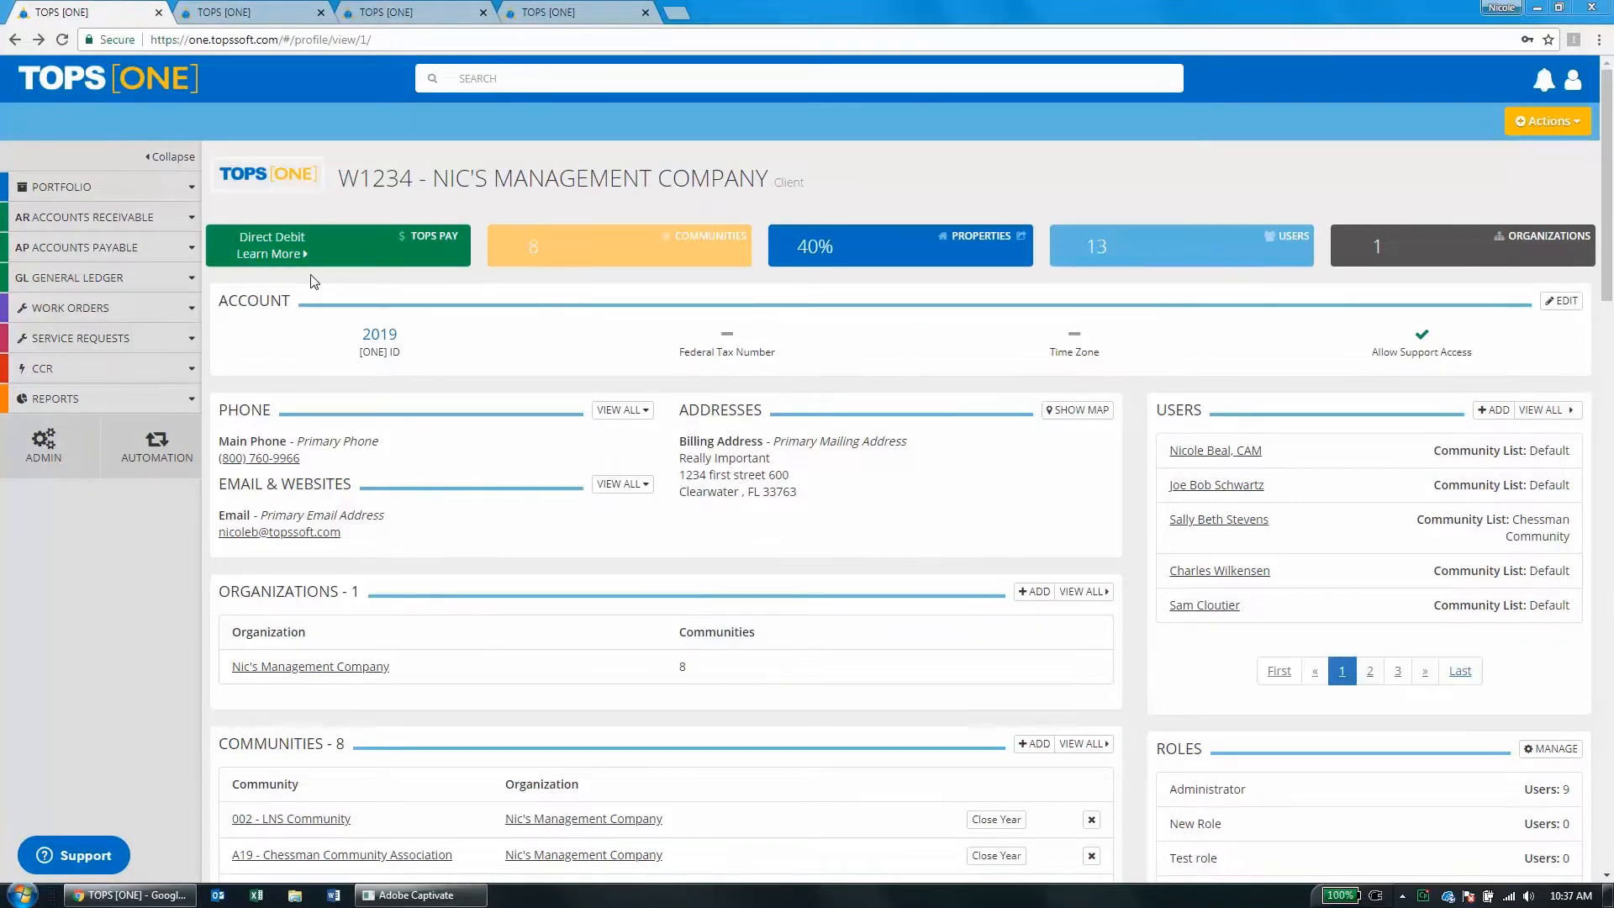
Allow TOPS Pay on Chessman Community Association's A1 - Monthly Fee code and save it, and delete the ASMT - Assessment code.
click(234, 12)
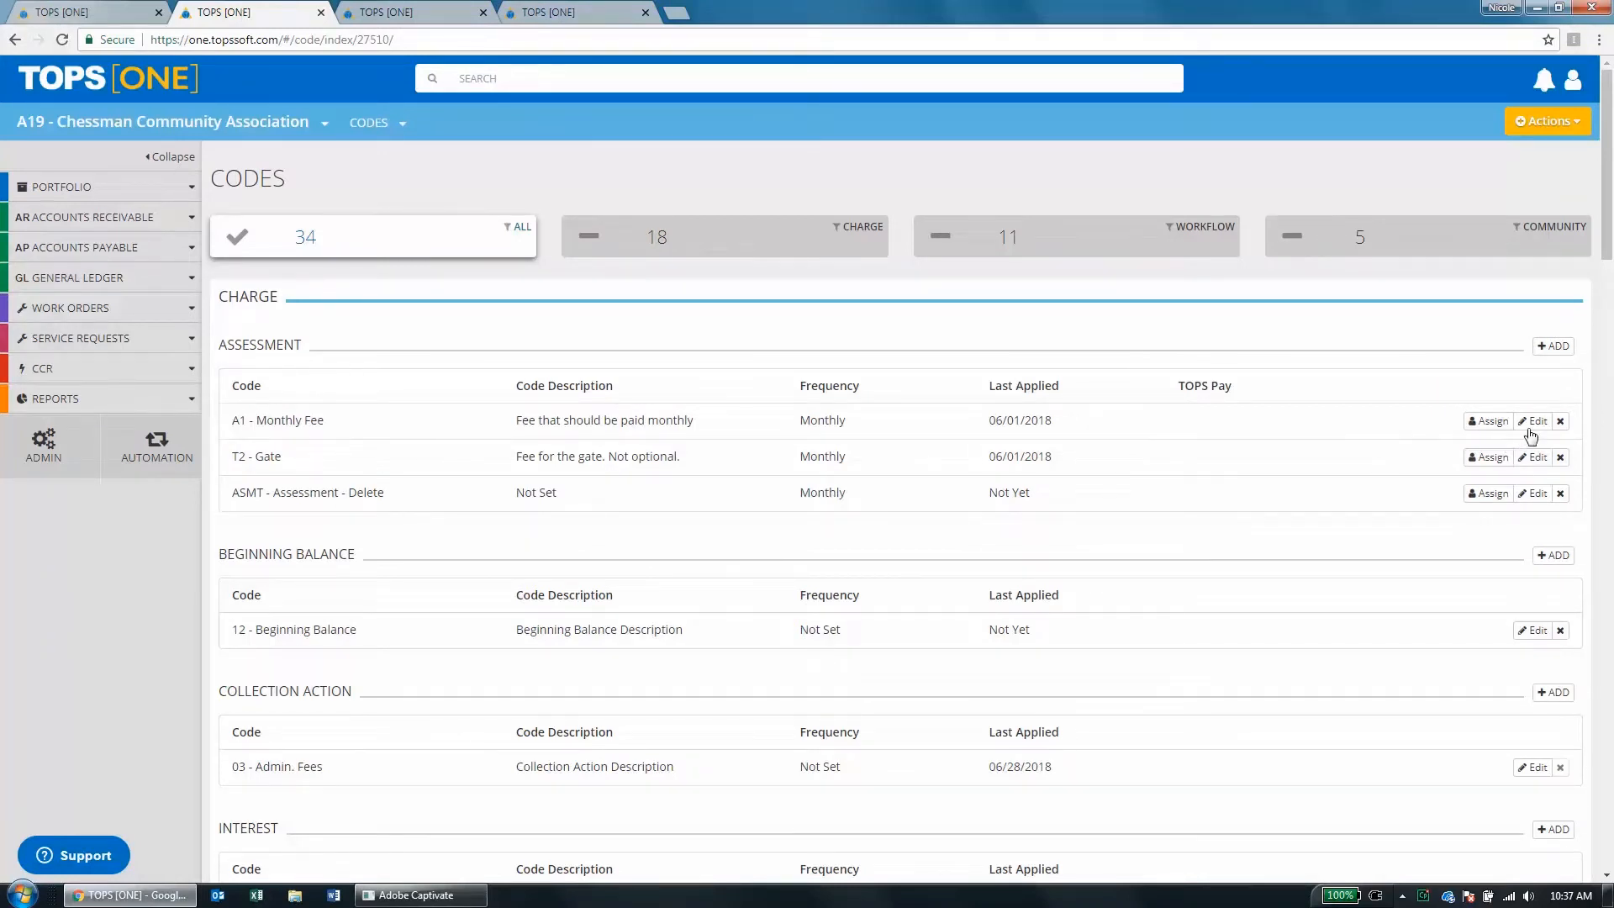
click(1536, 421)
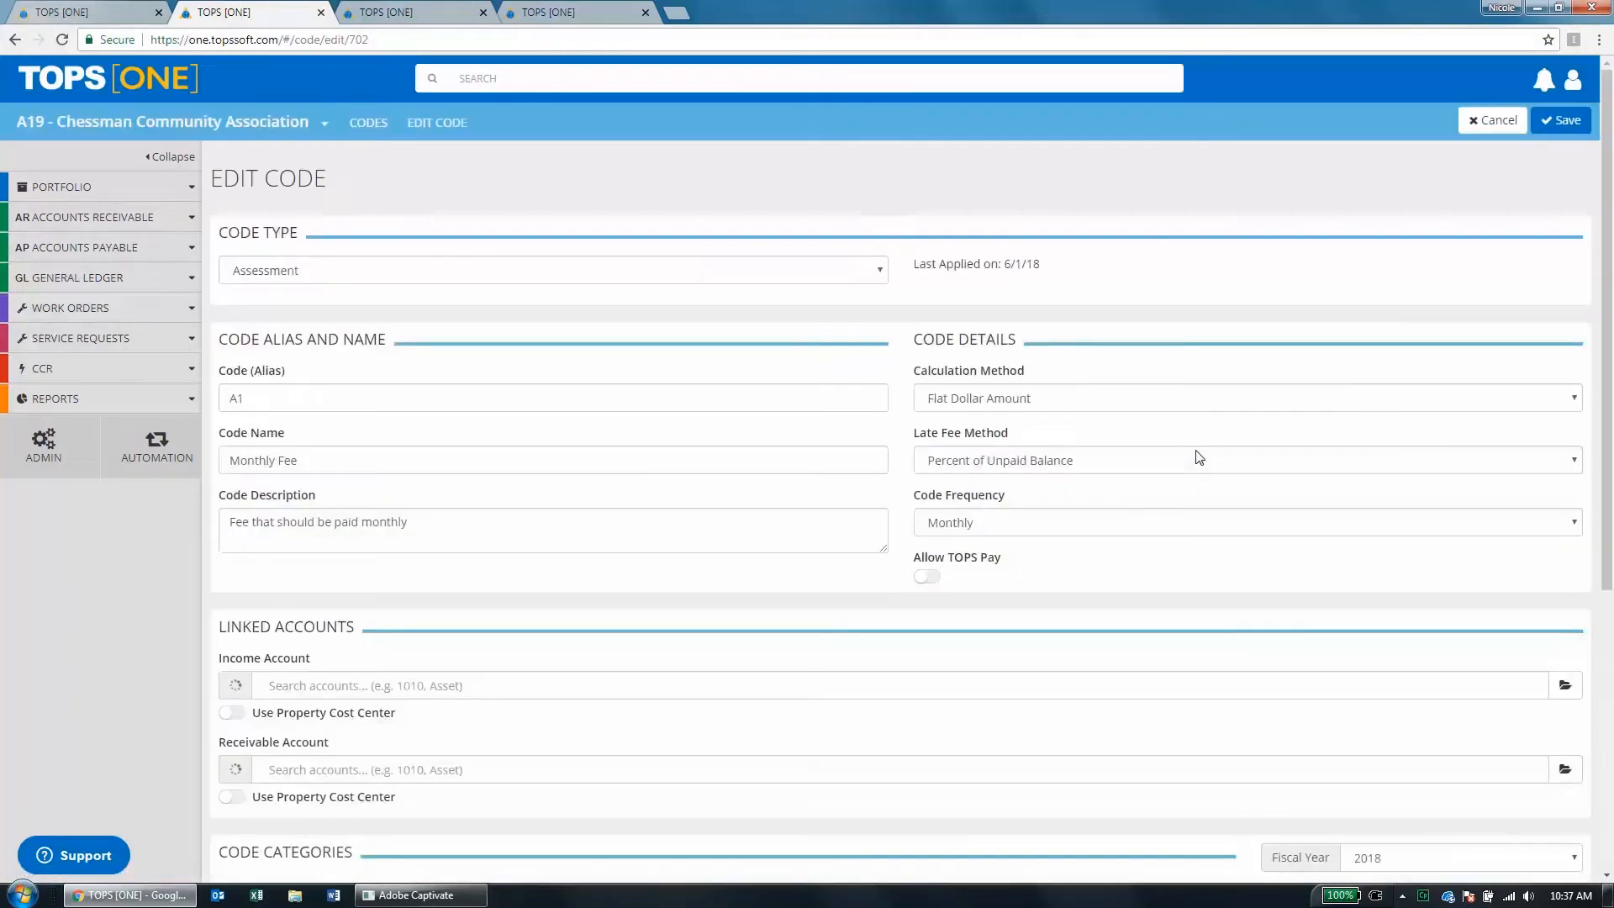
click(935, 580)
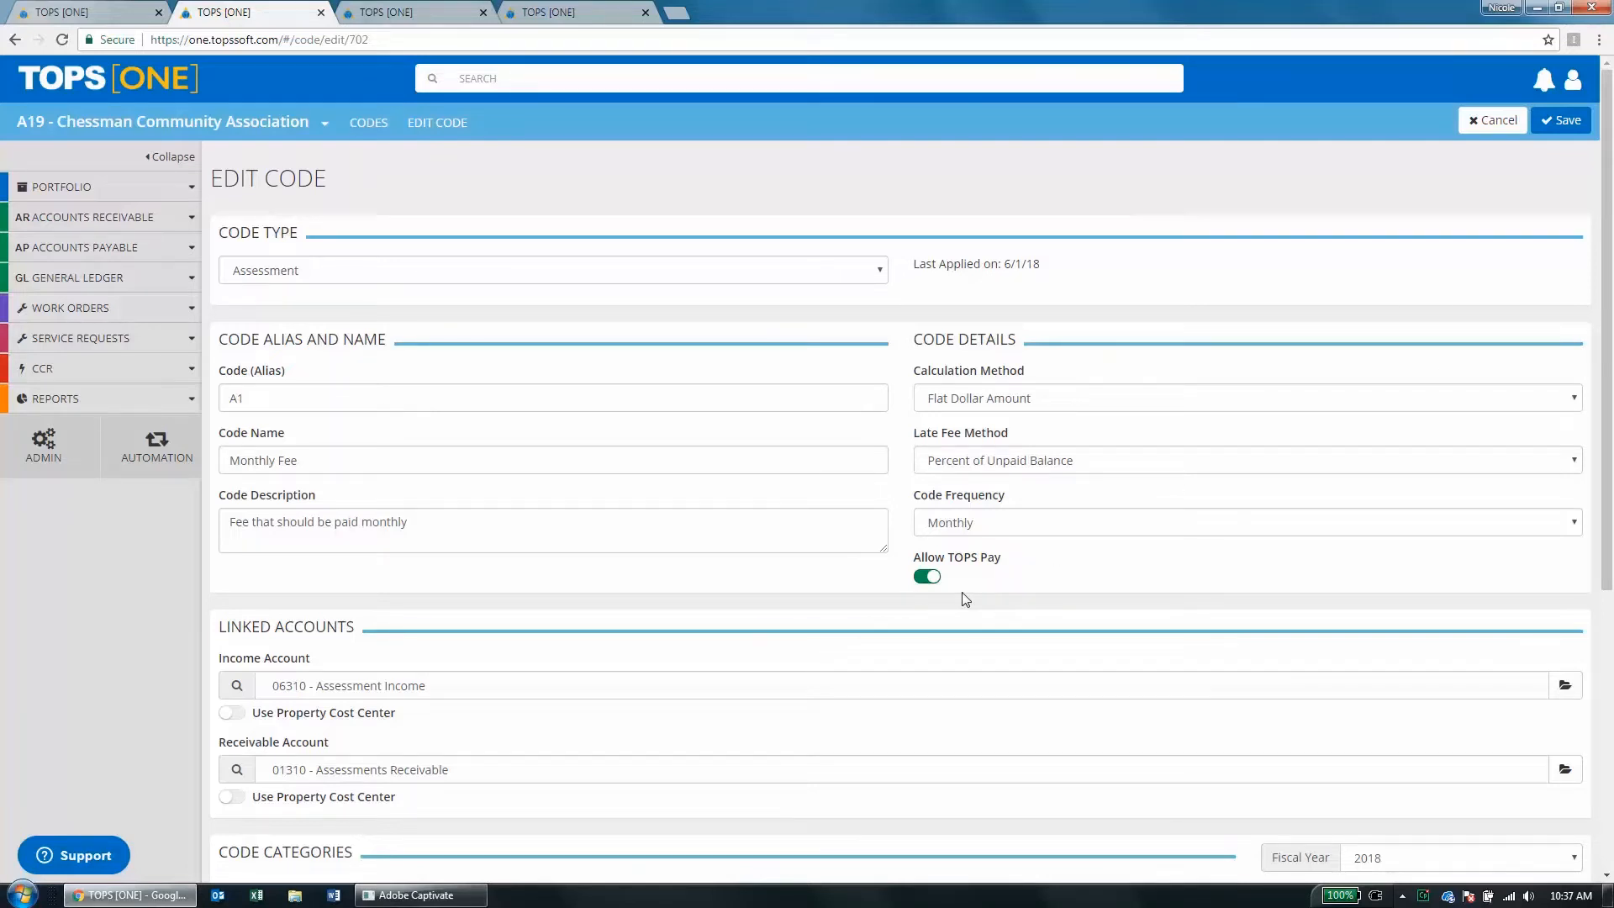
click(1569, 123)
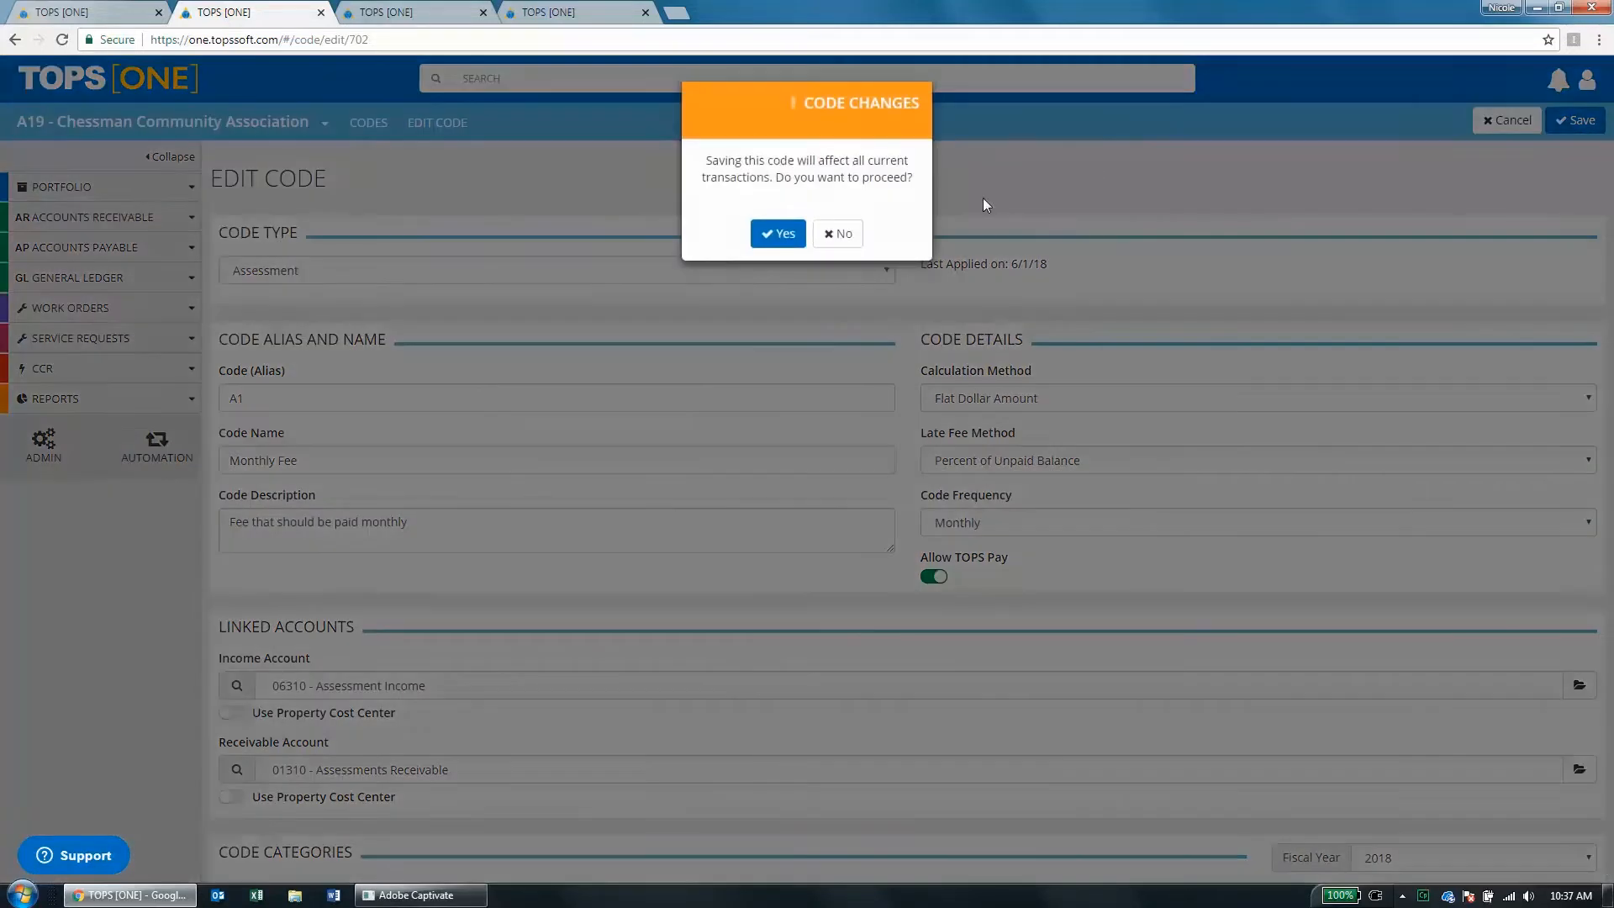
click(778, 235)
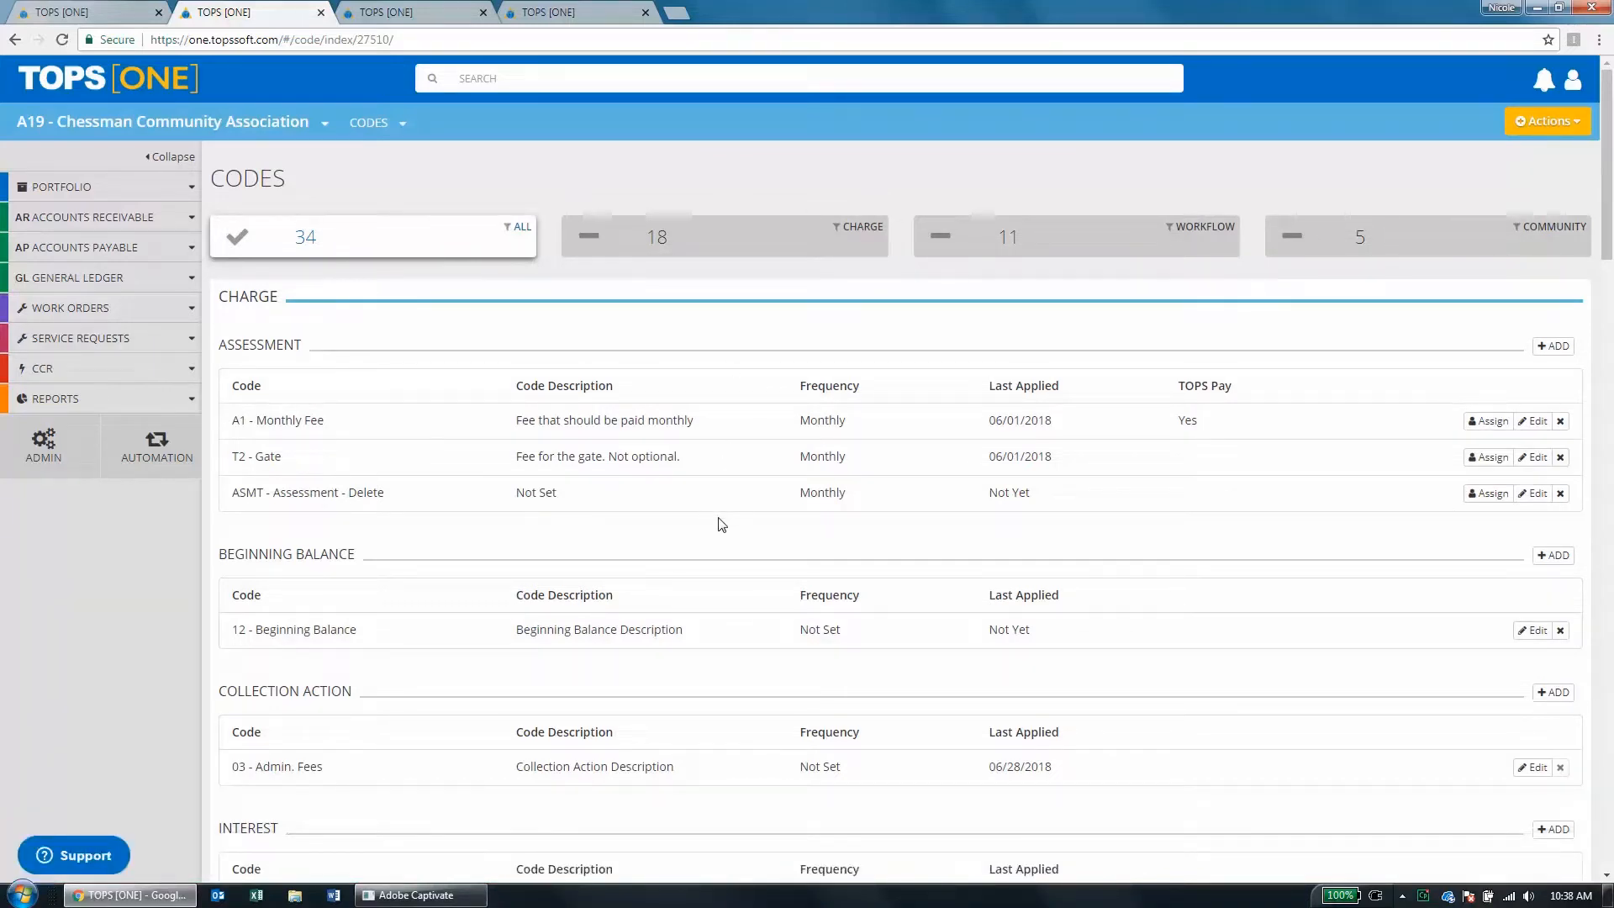
click(1561, 496)
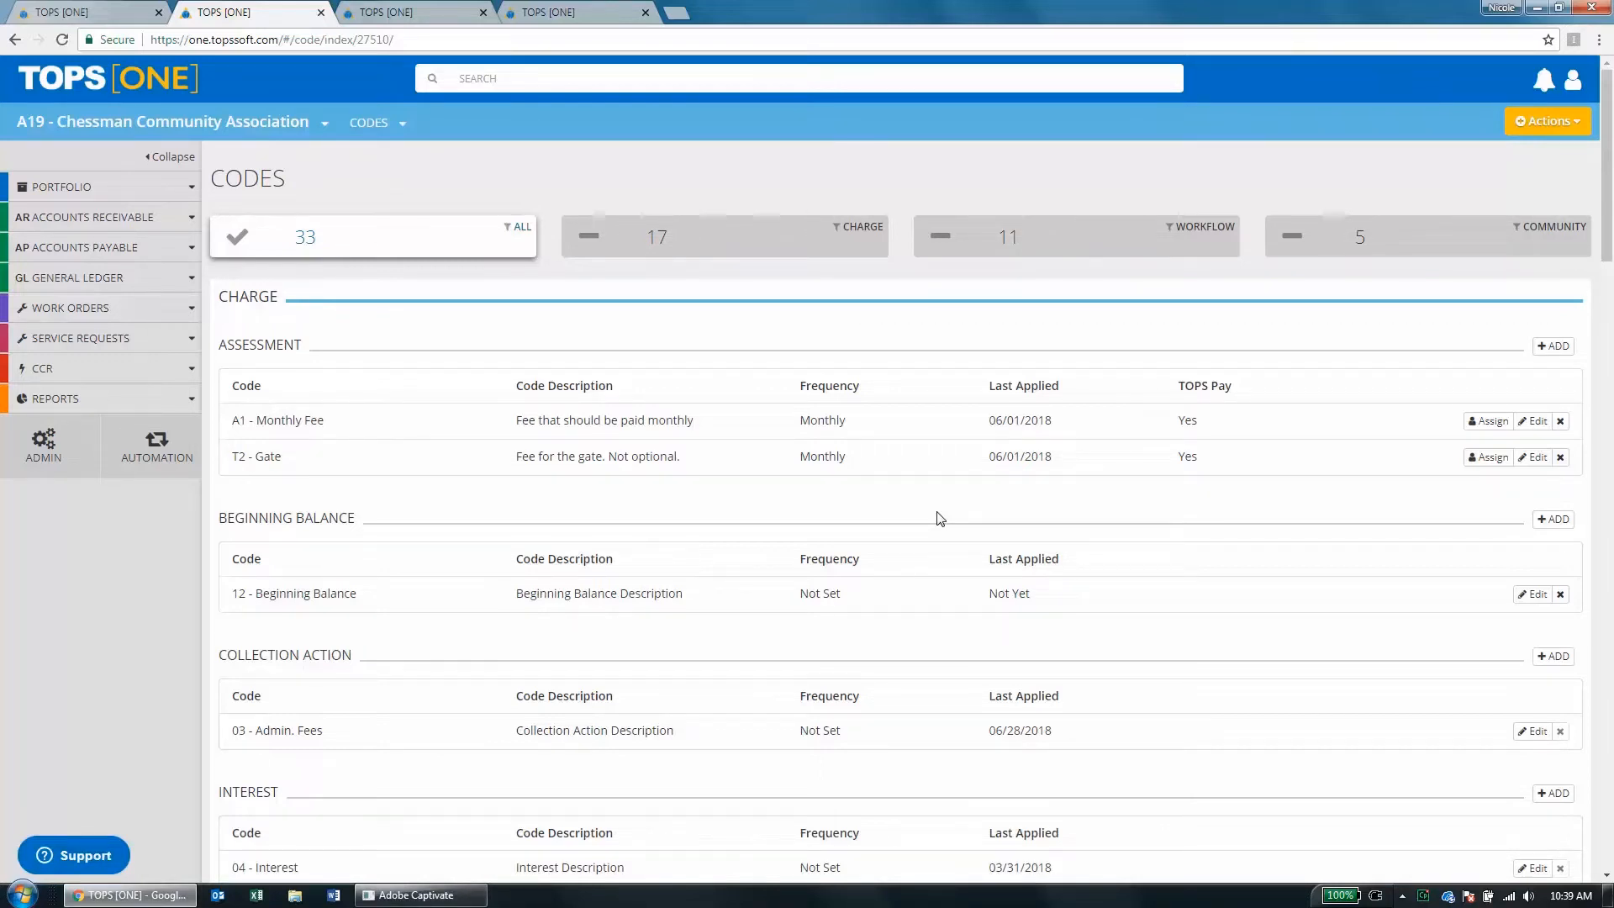
Edit the primary owner's profile in Chessman Community Association and switch on TOPS Pay under the payment methods.
click(387, 19)
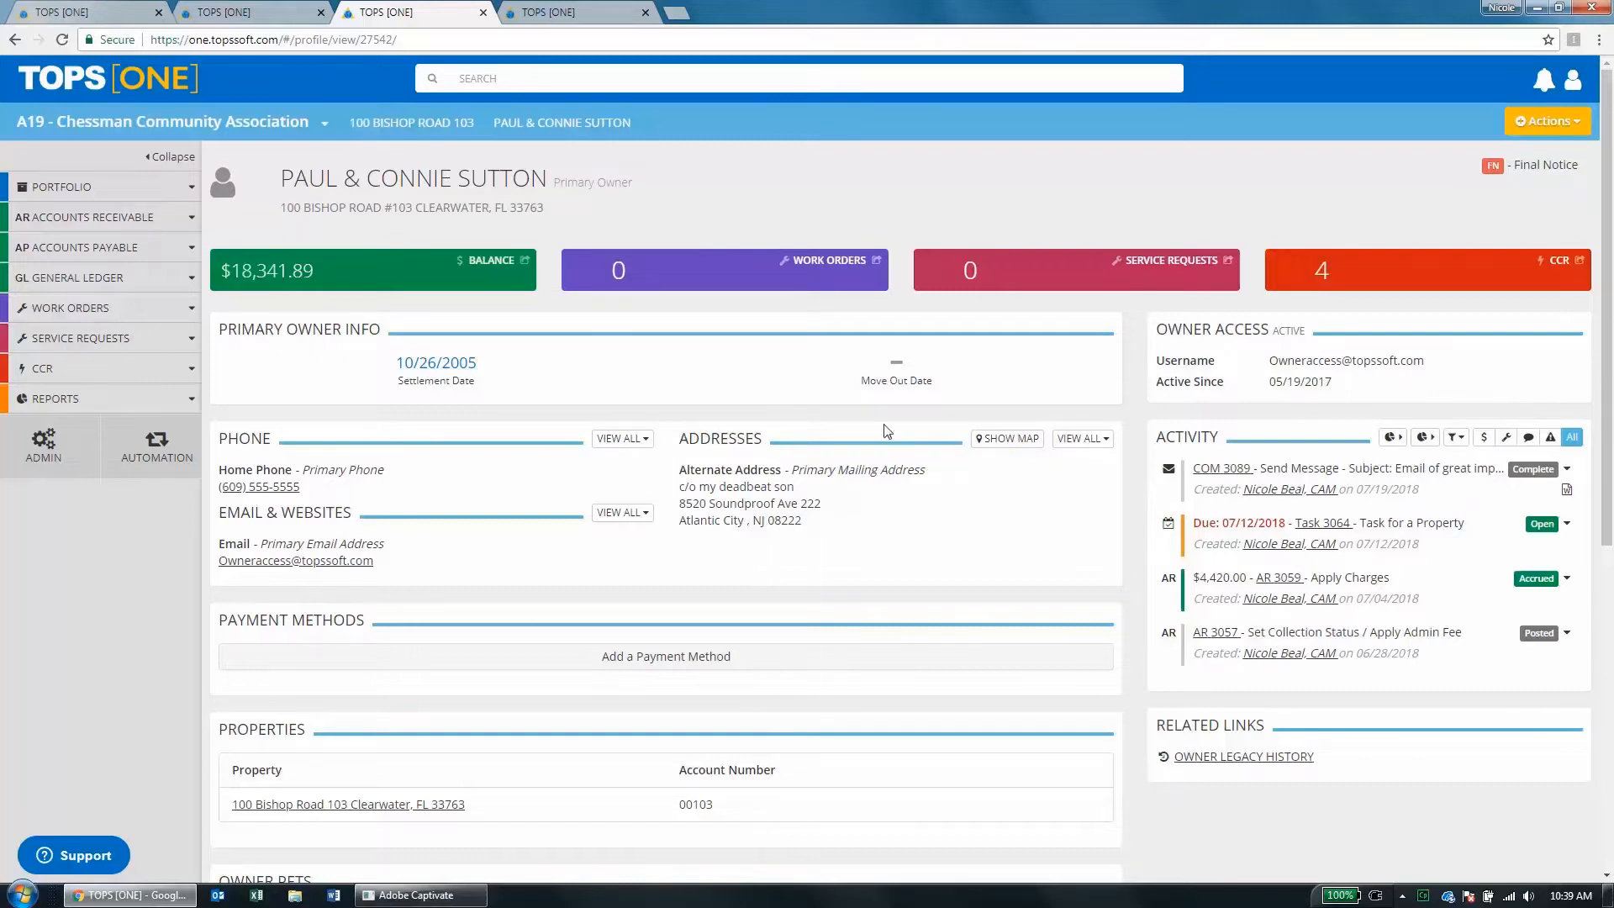
click(1542, 120)
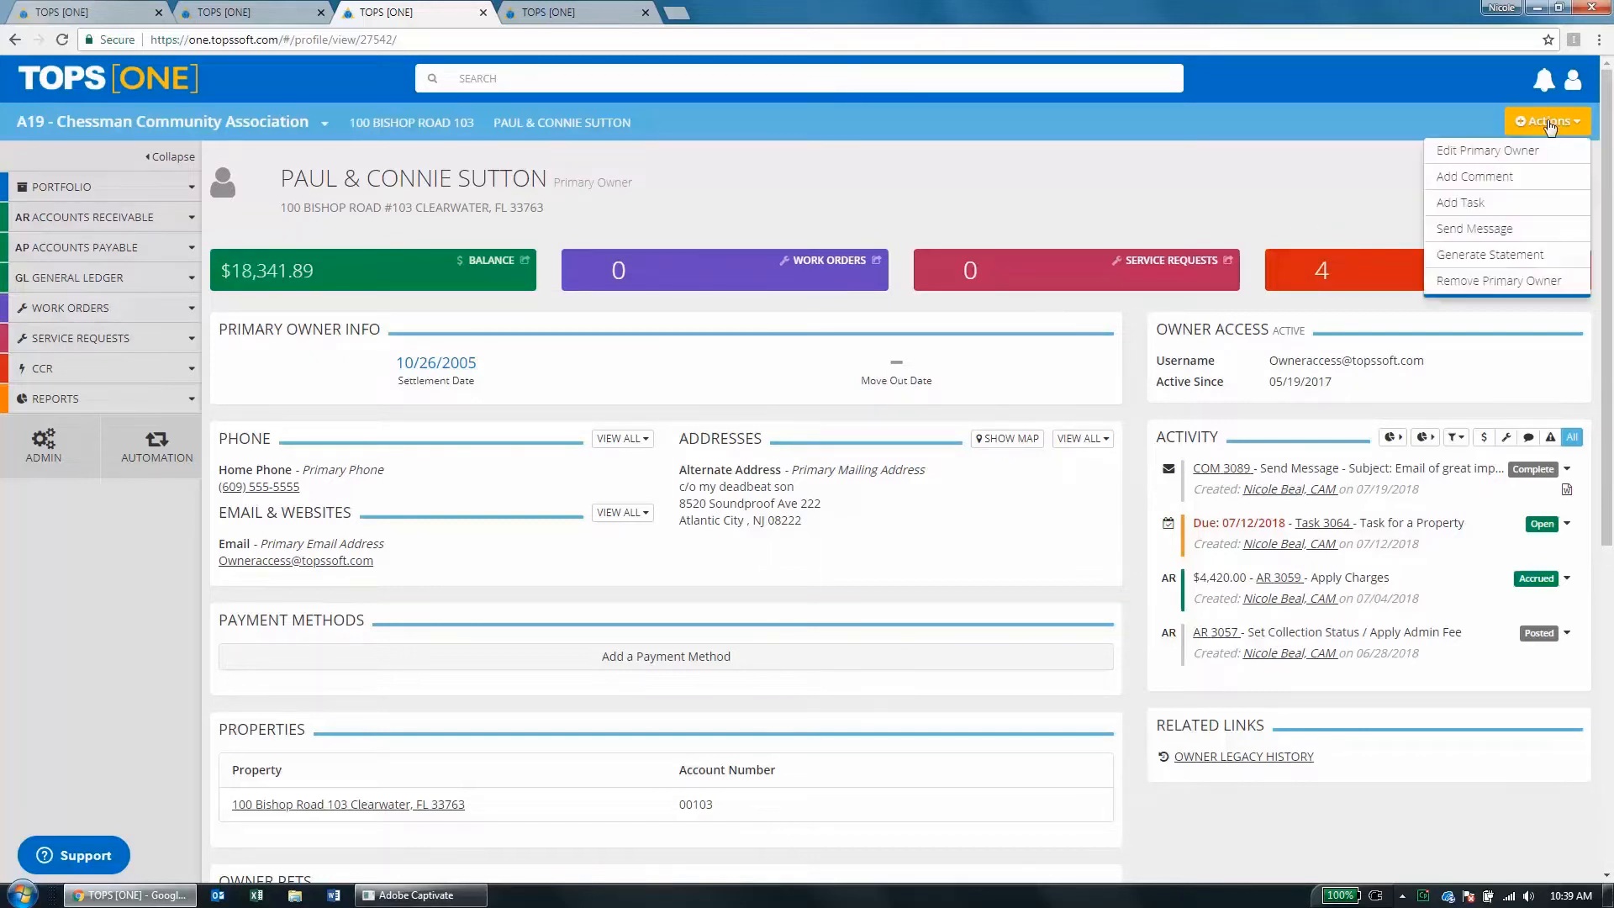
click(1522, 150)
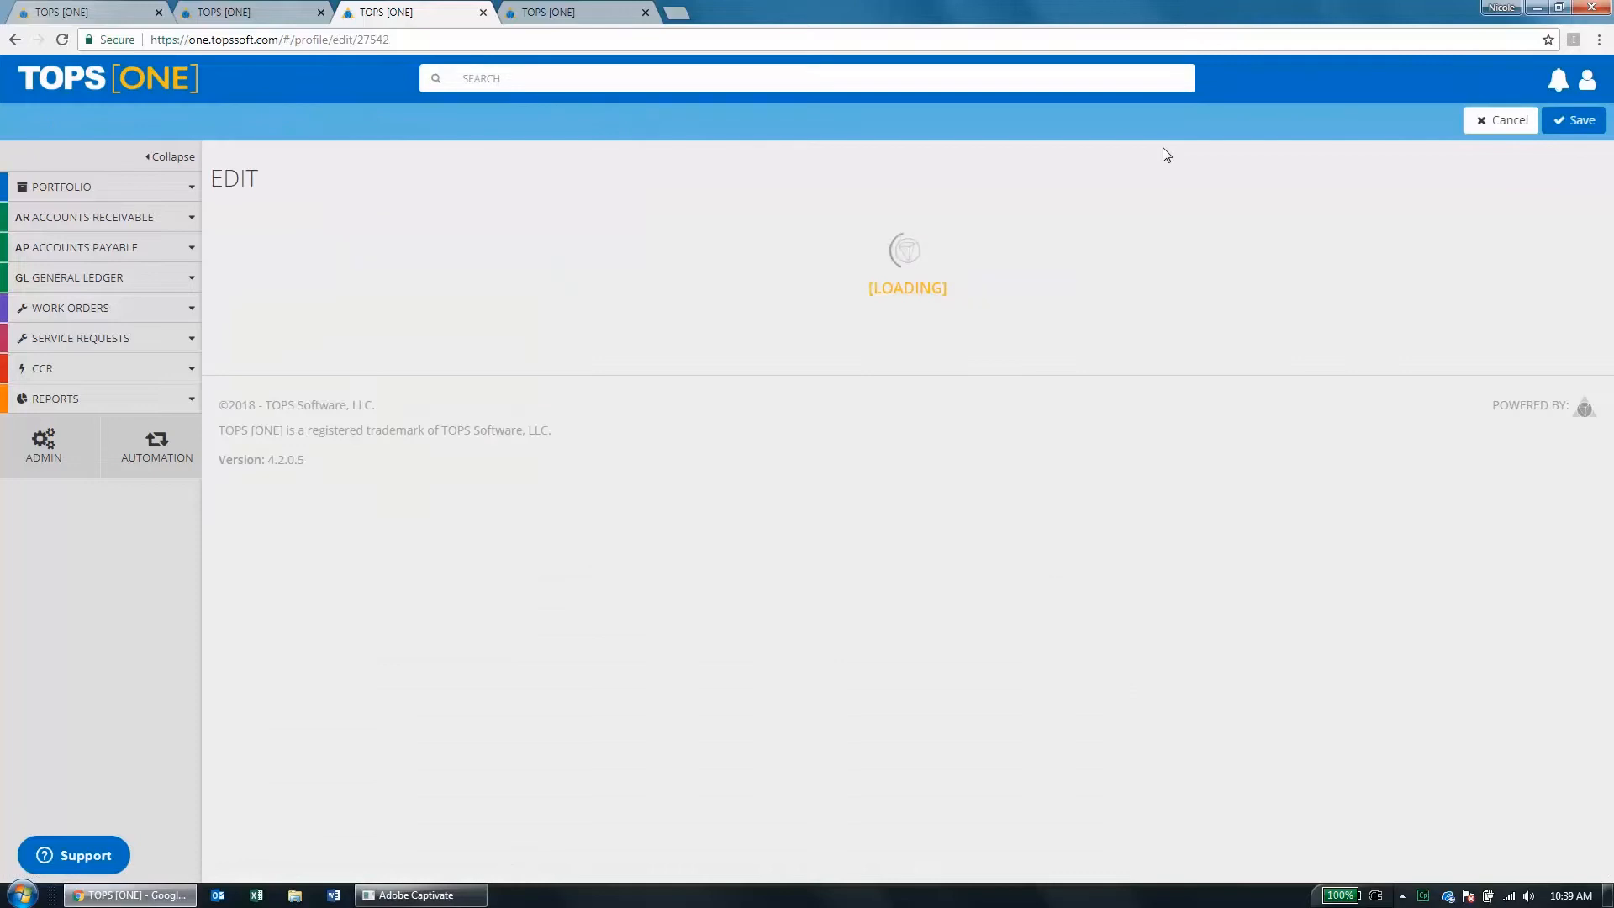
scroll(891, 303, down, 7)
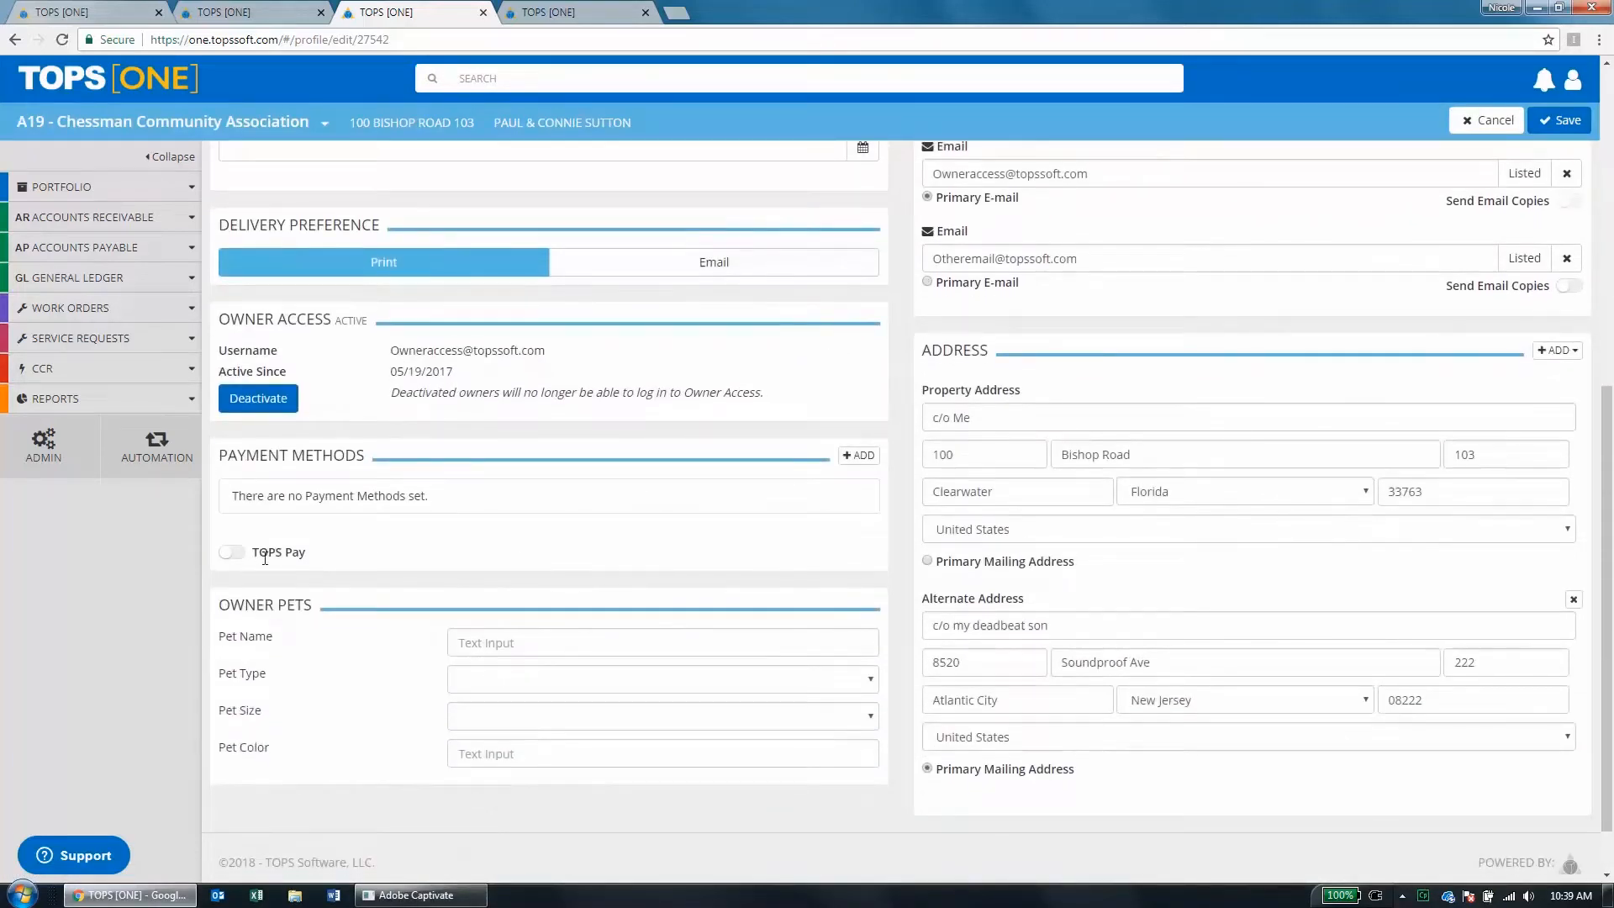
click(234, 554)
Examine the account types and fields for a new TOPS Pay payment method, and discard it and the owner edits.
click(852, 459)
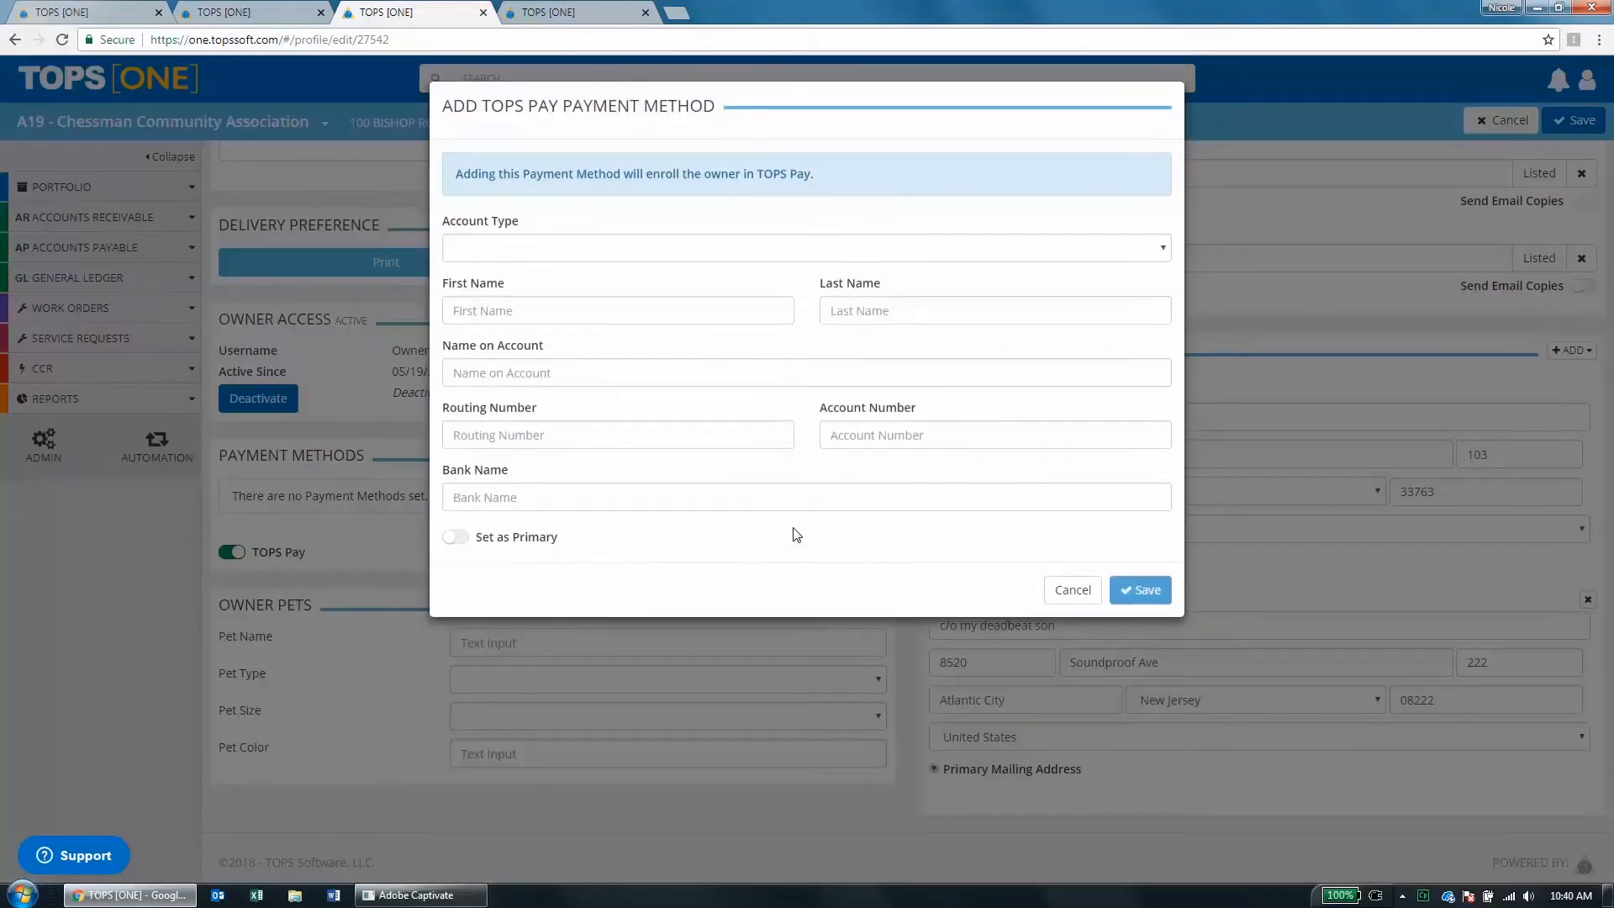
click(711, 257)
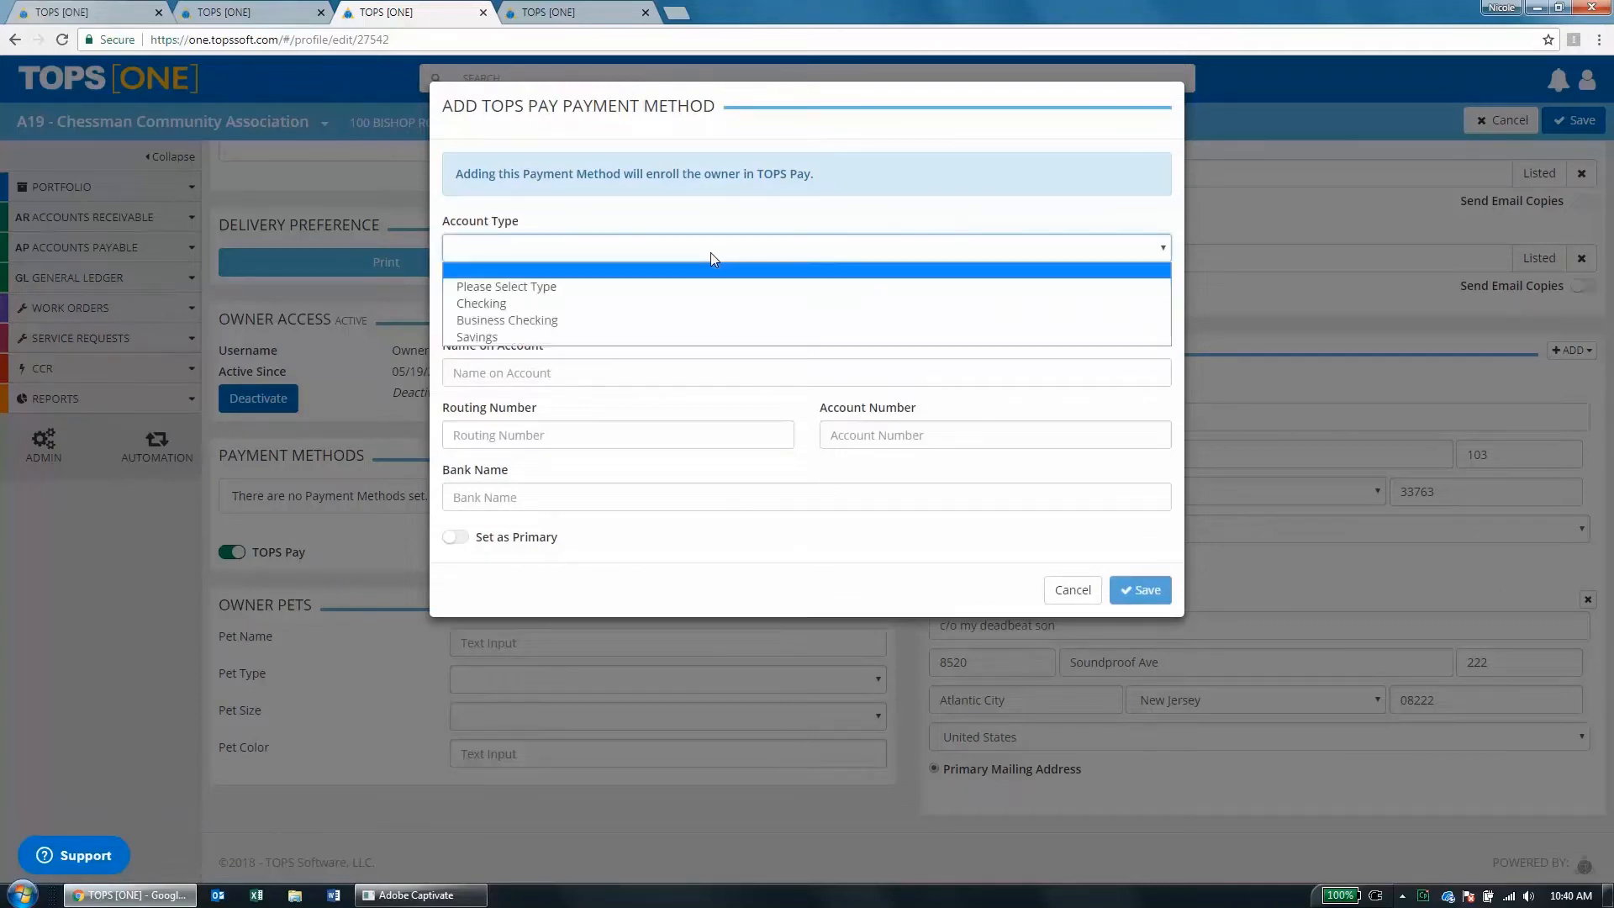
click(708, 258)
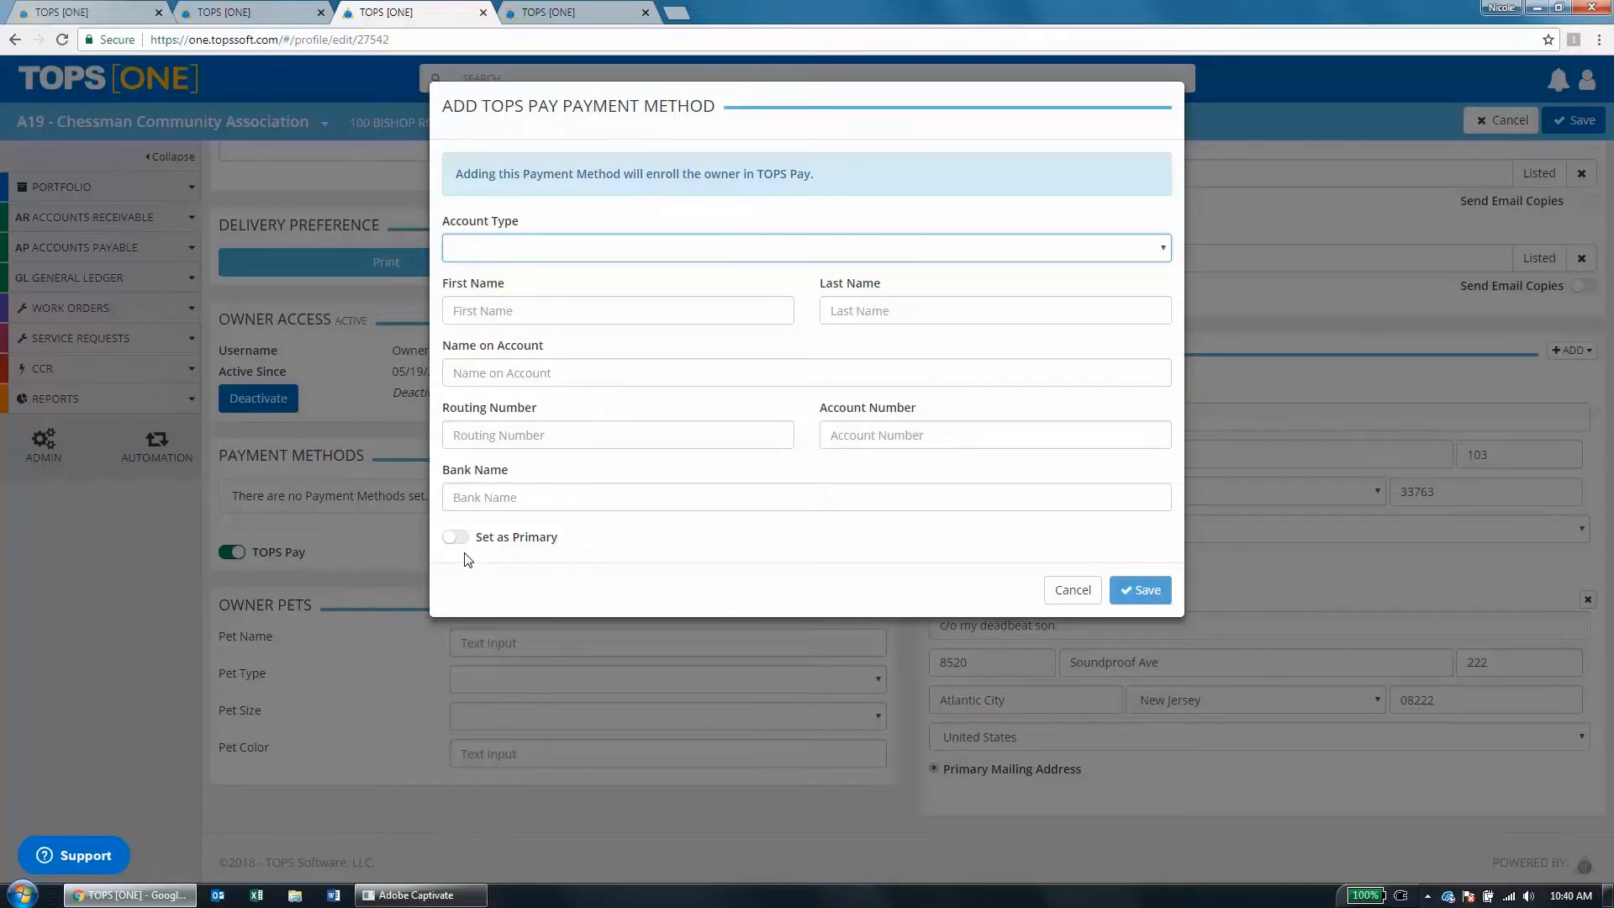
click(1068, 588)
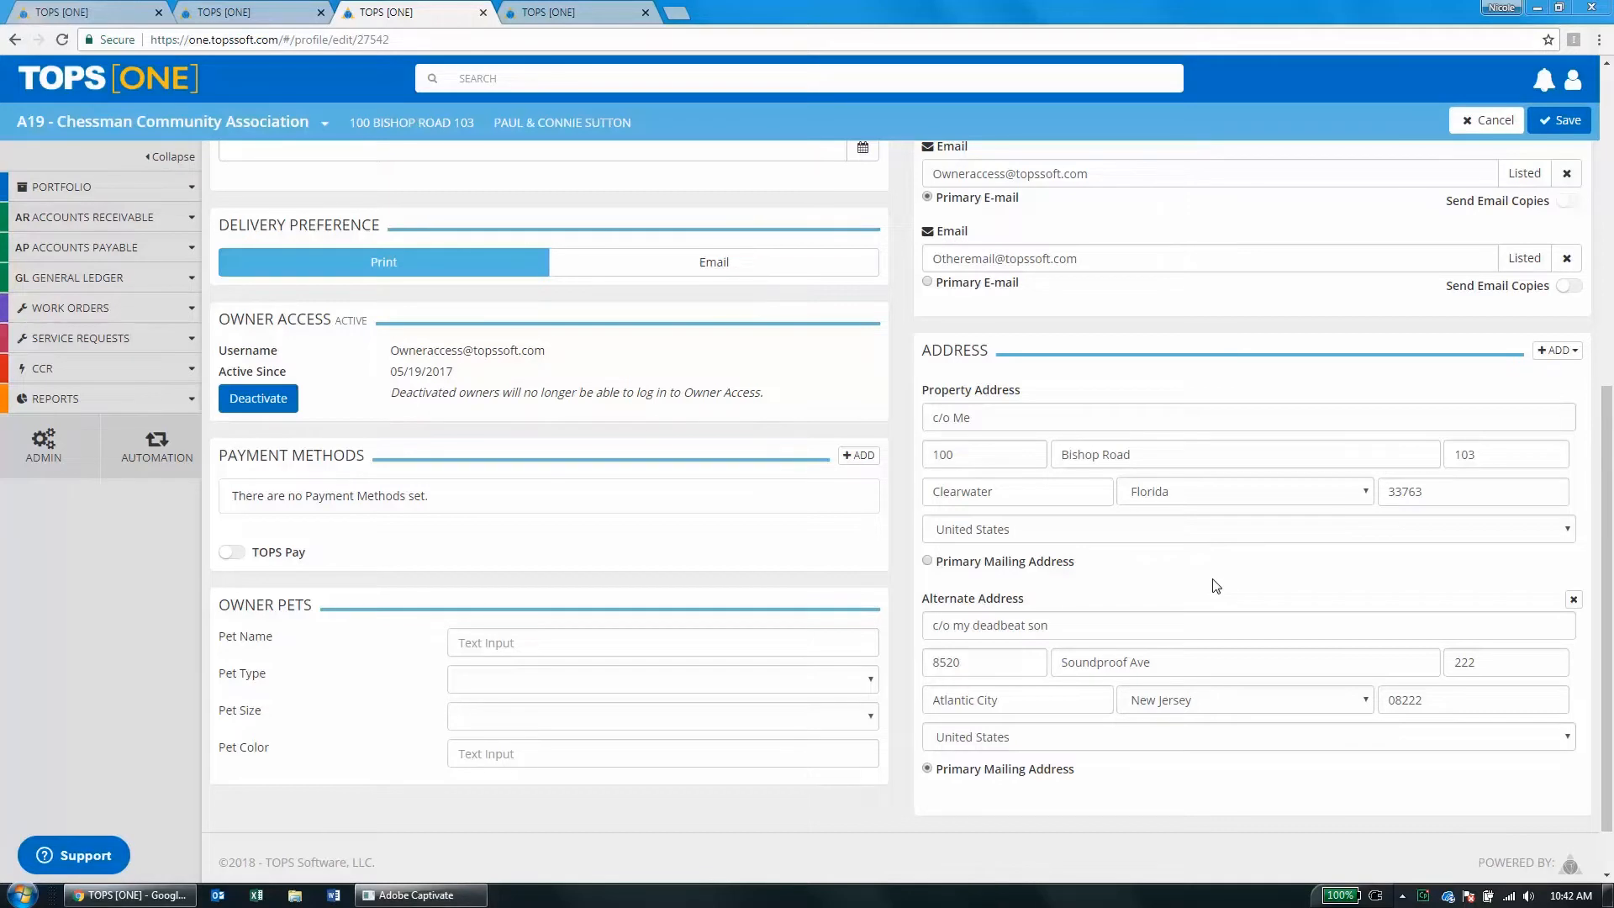
click(1486, 120)
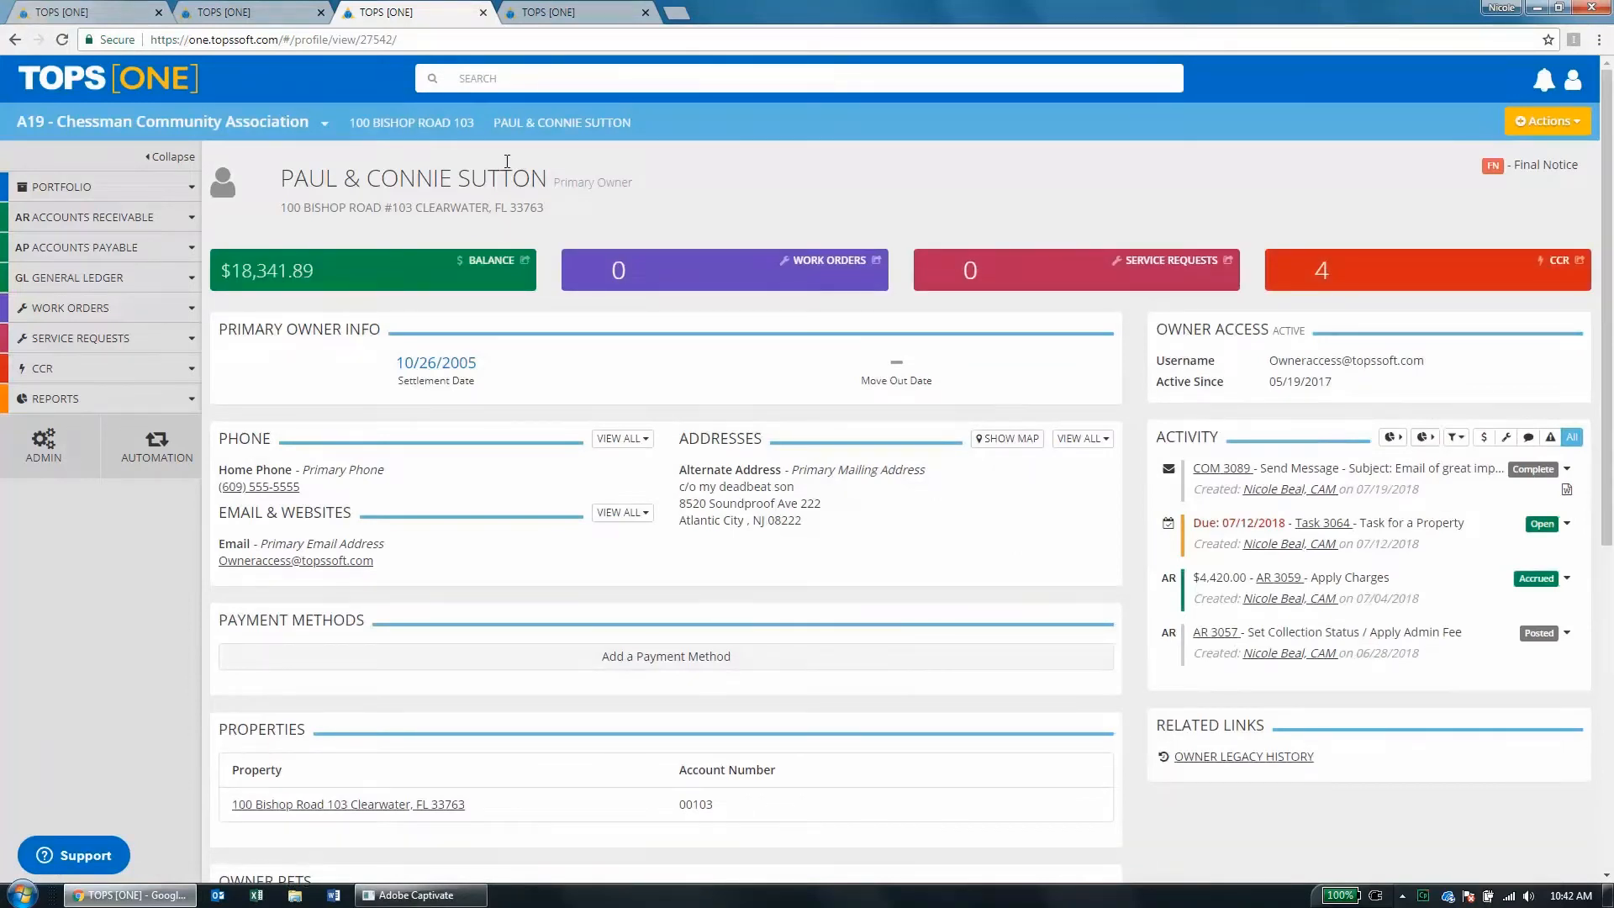
Try enabling TOPS Pay for the A1 - Monthly Fee recurring charge on the owner's property, and discard the property edits.
click(452, 128)
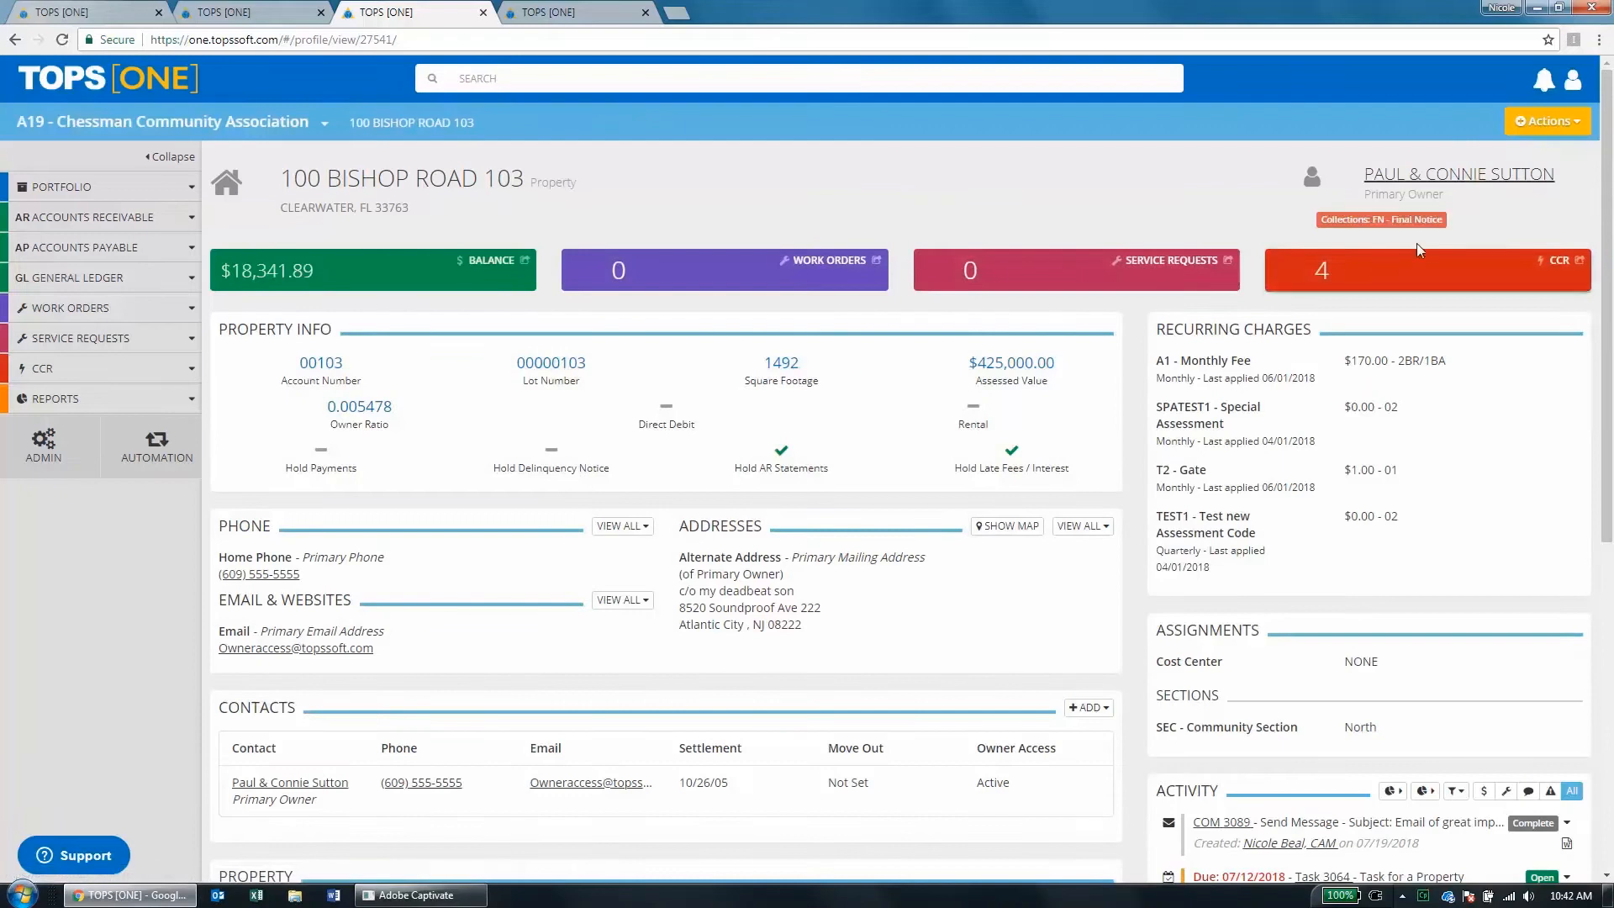
click(1545, 122)
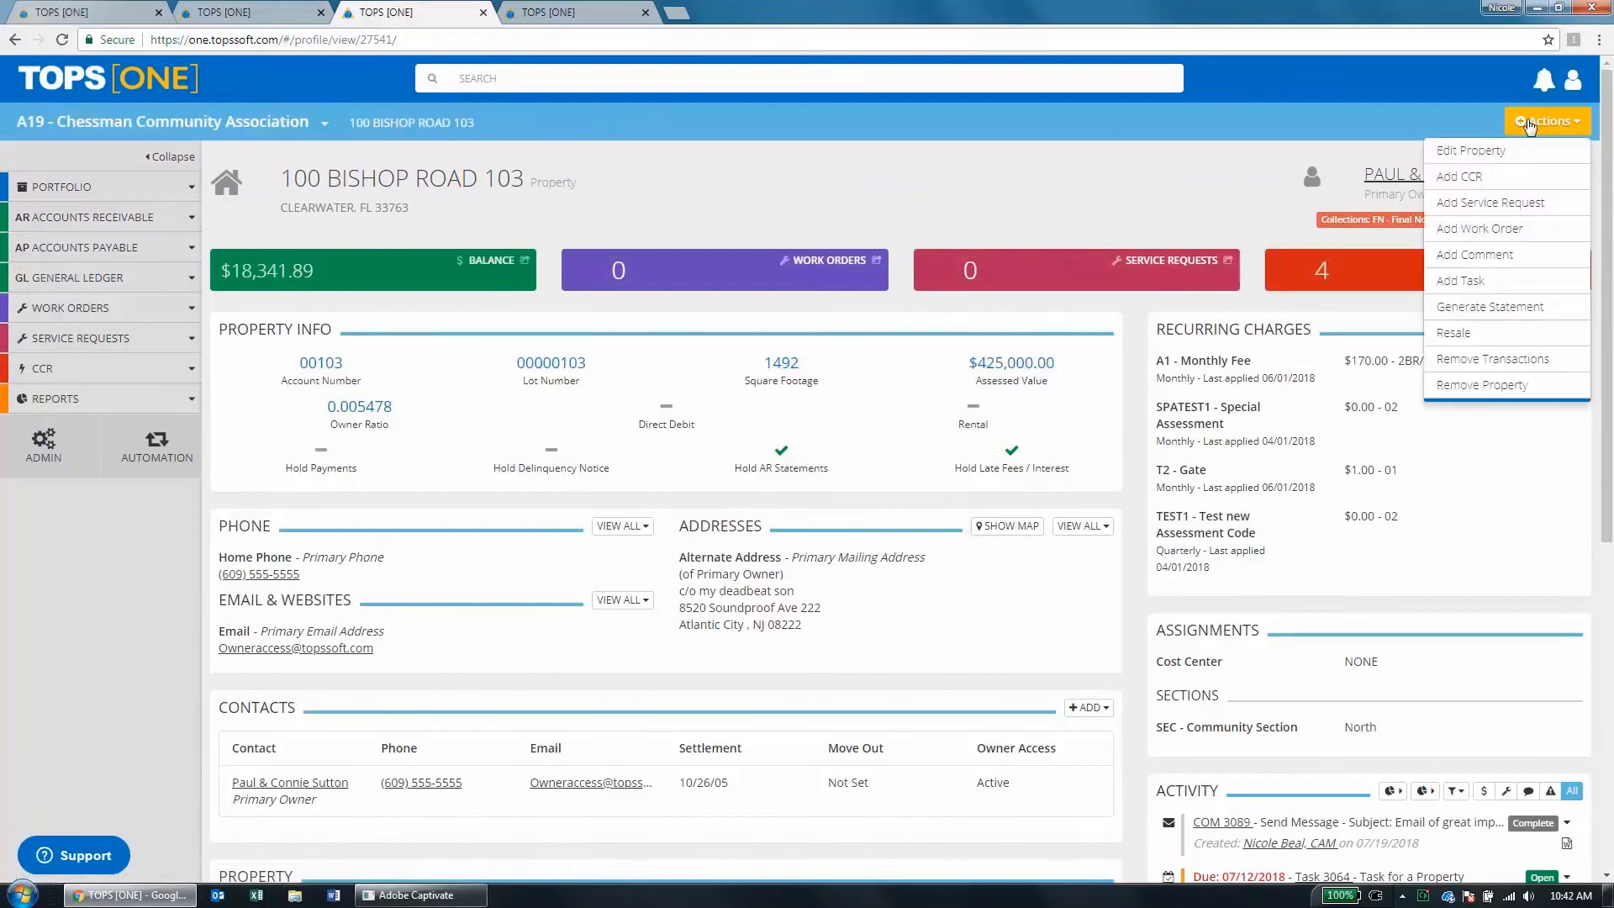
click(1454, 158)
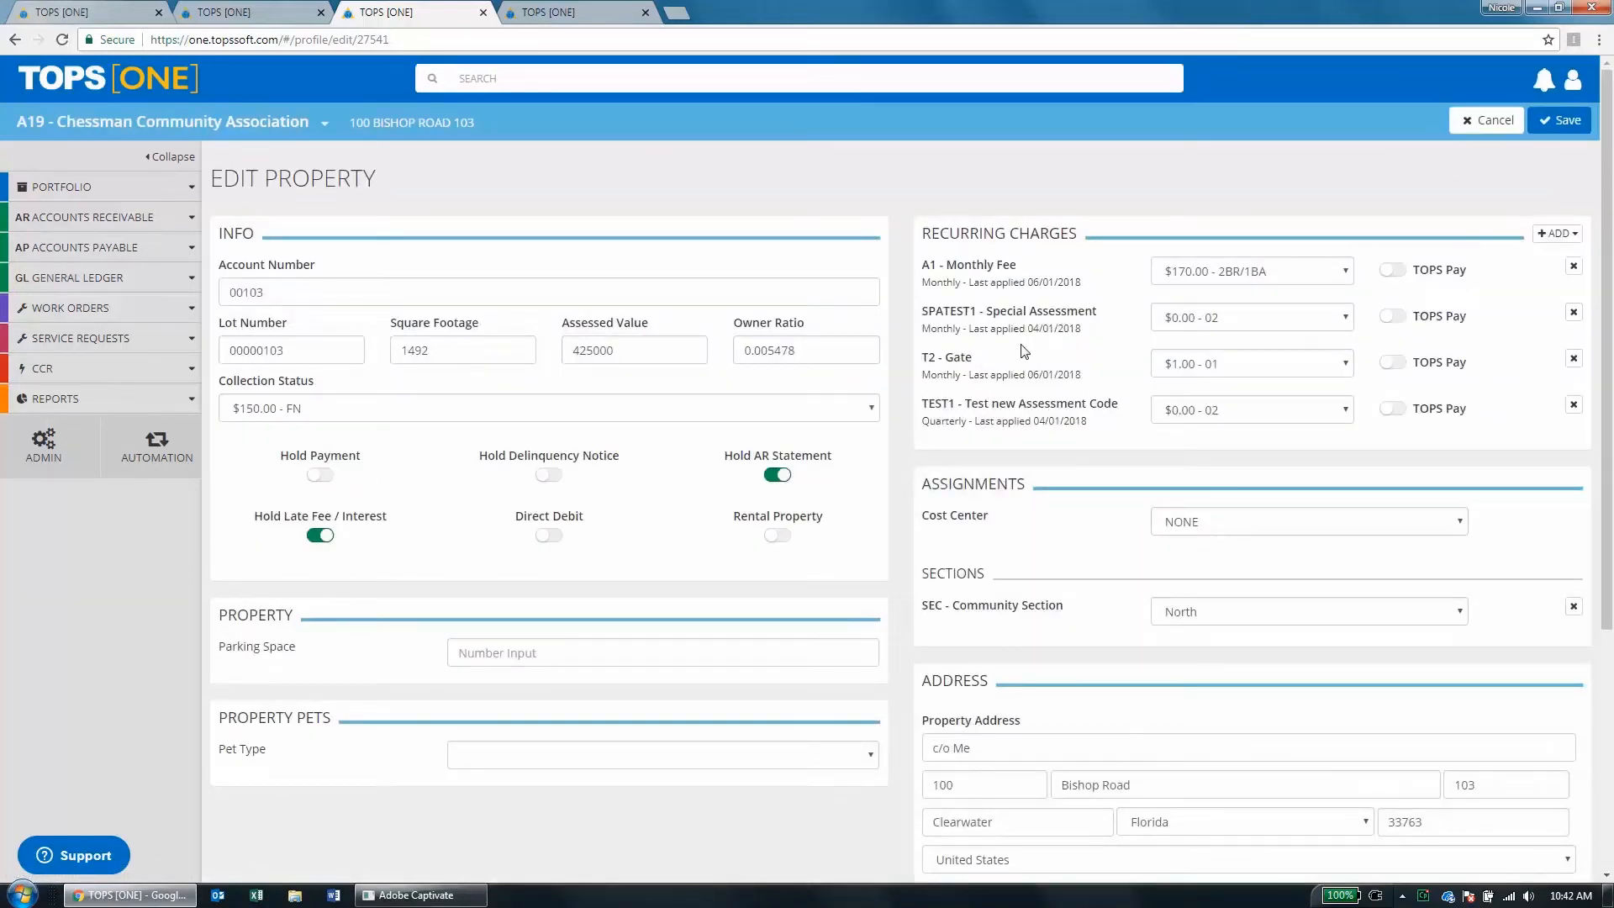
click(1404, 274)
click(1488, 126)
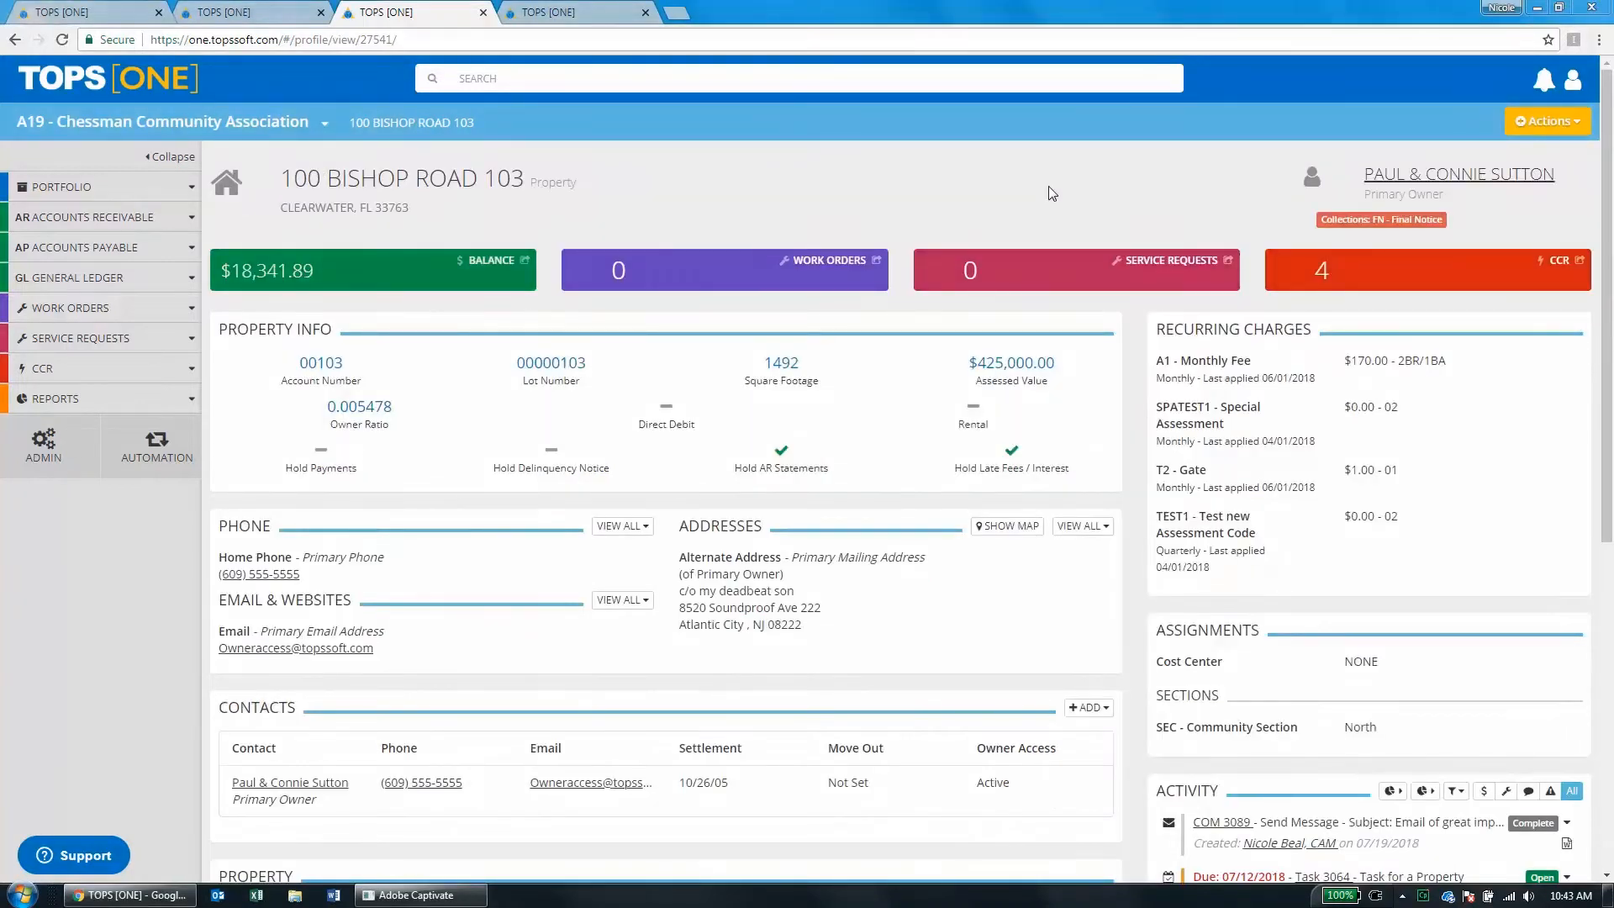
Review the posted Apply Charges batch AR 29705 of the 202 - Super Sample community, including its TOPS Pay status and details.
click(580, 13)
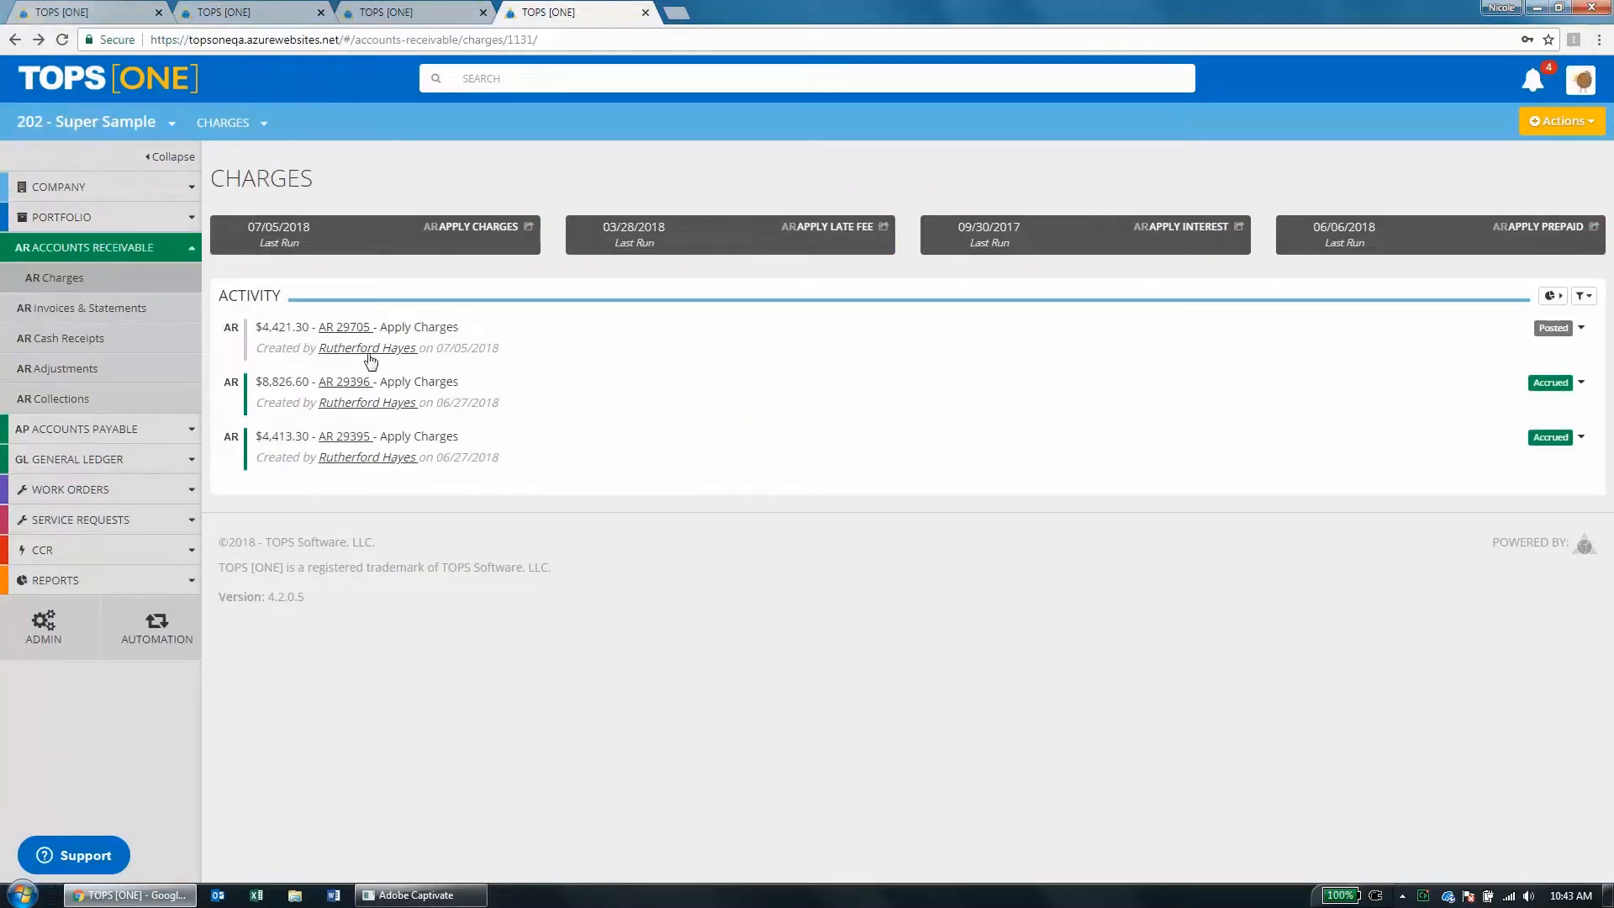
click(345, 328)
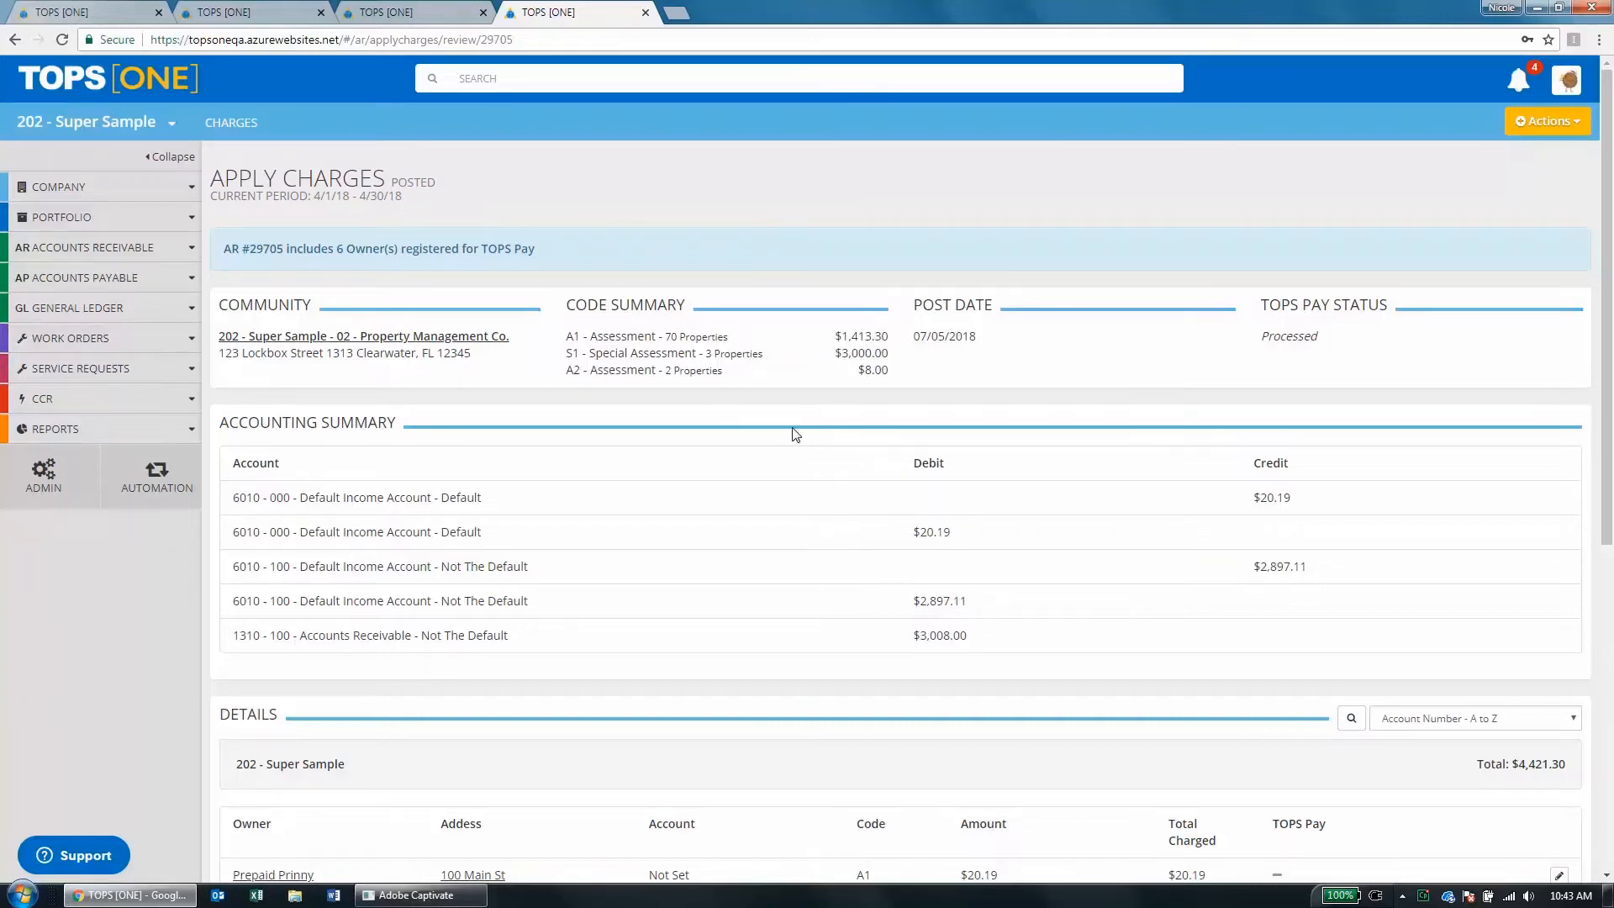
scroll(798, 437, down, 3)
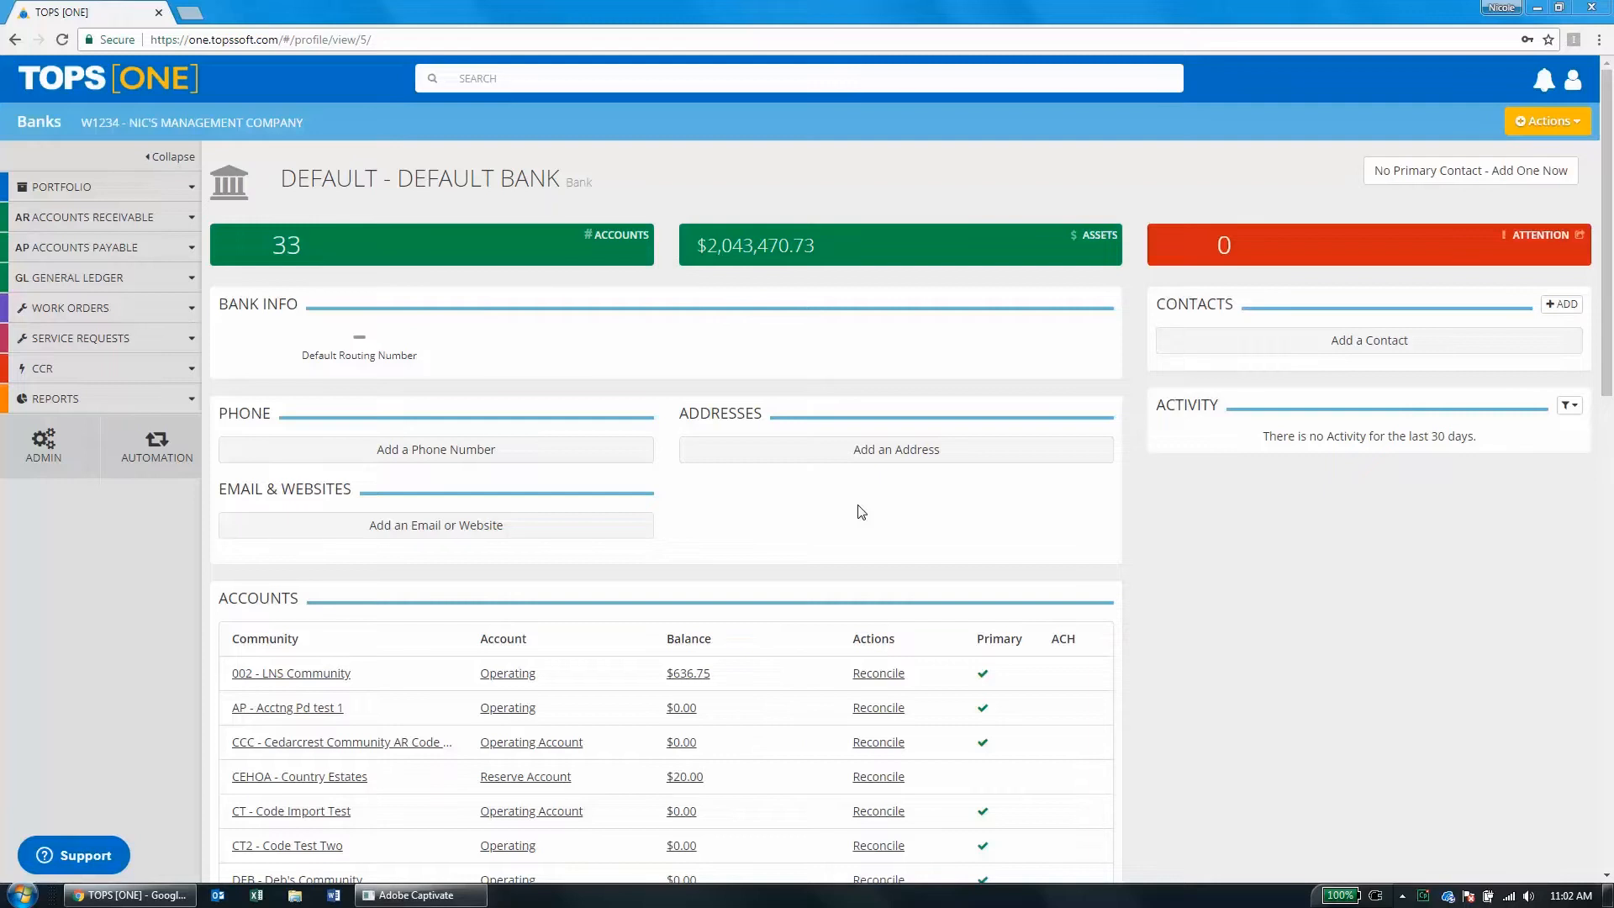
Change the default bank's selected bank to Alliance Association Bank and save the bank record.
click(1533, 124)
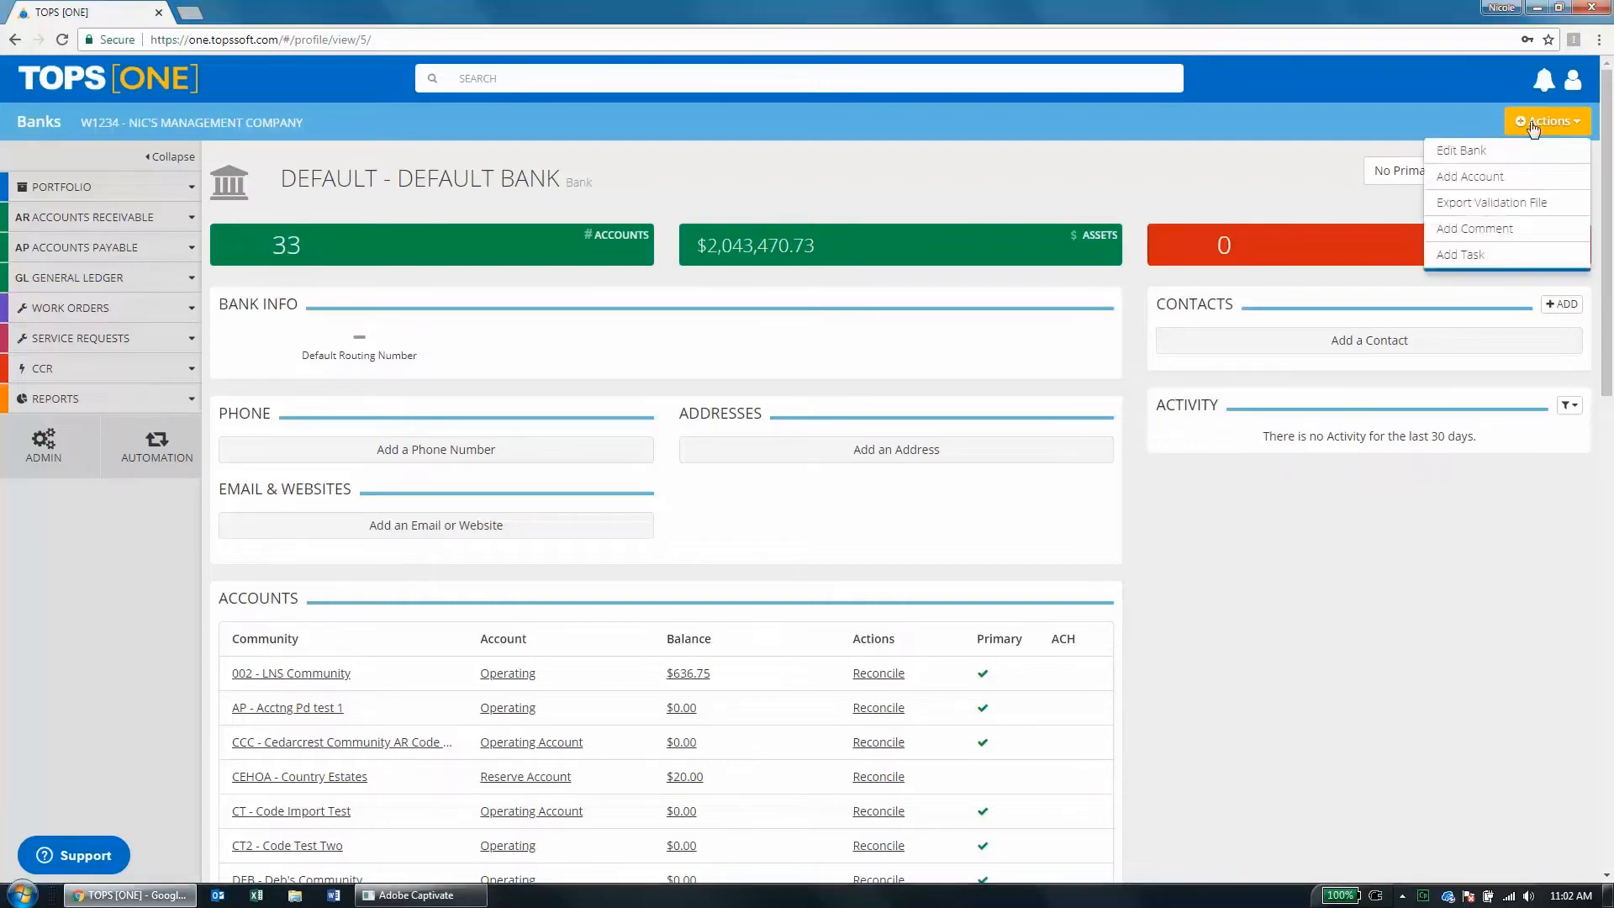
click(1479, 151)
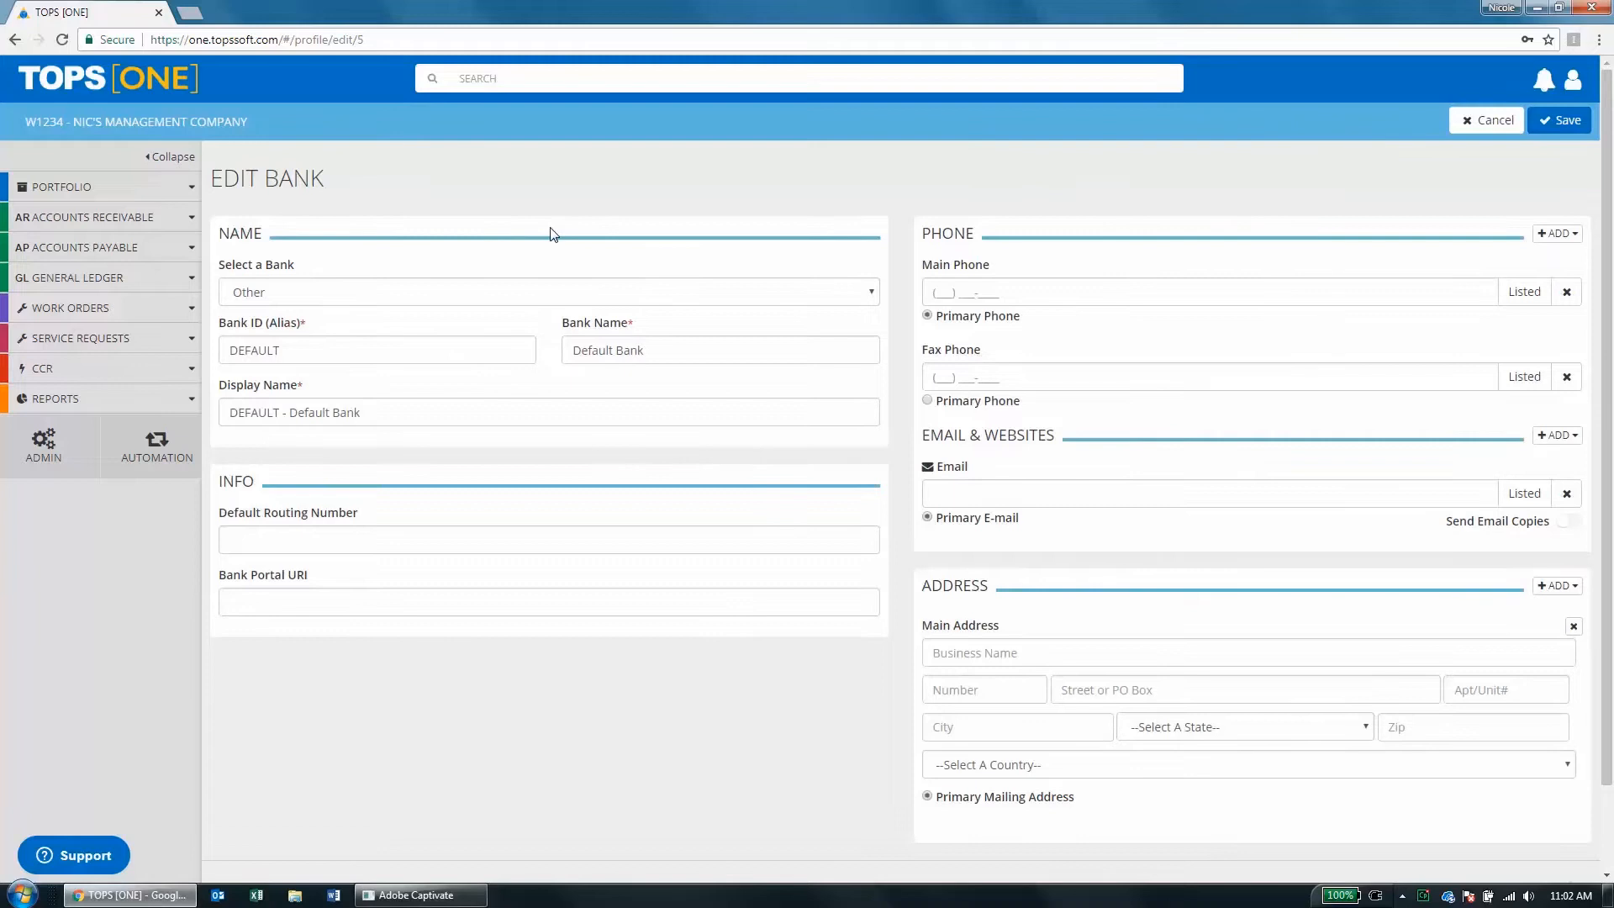
click(408, 299)
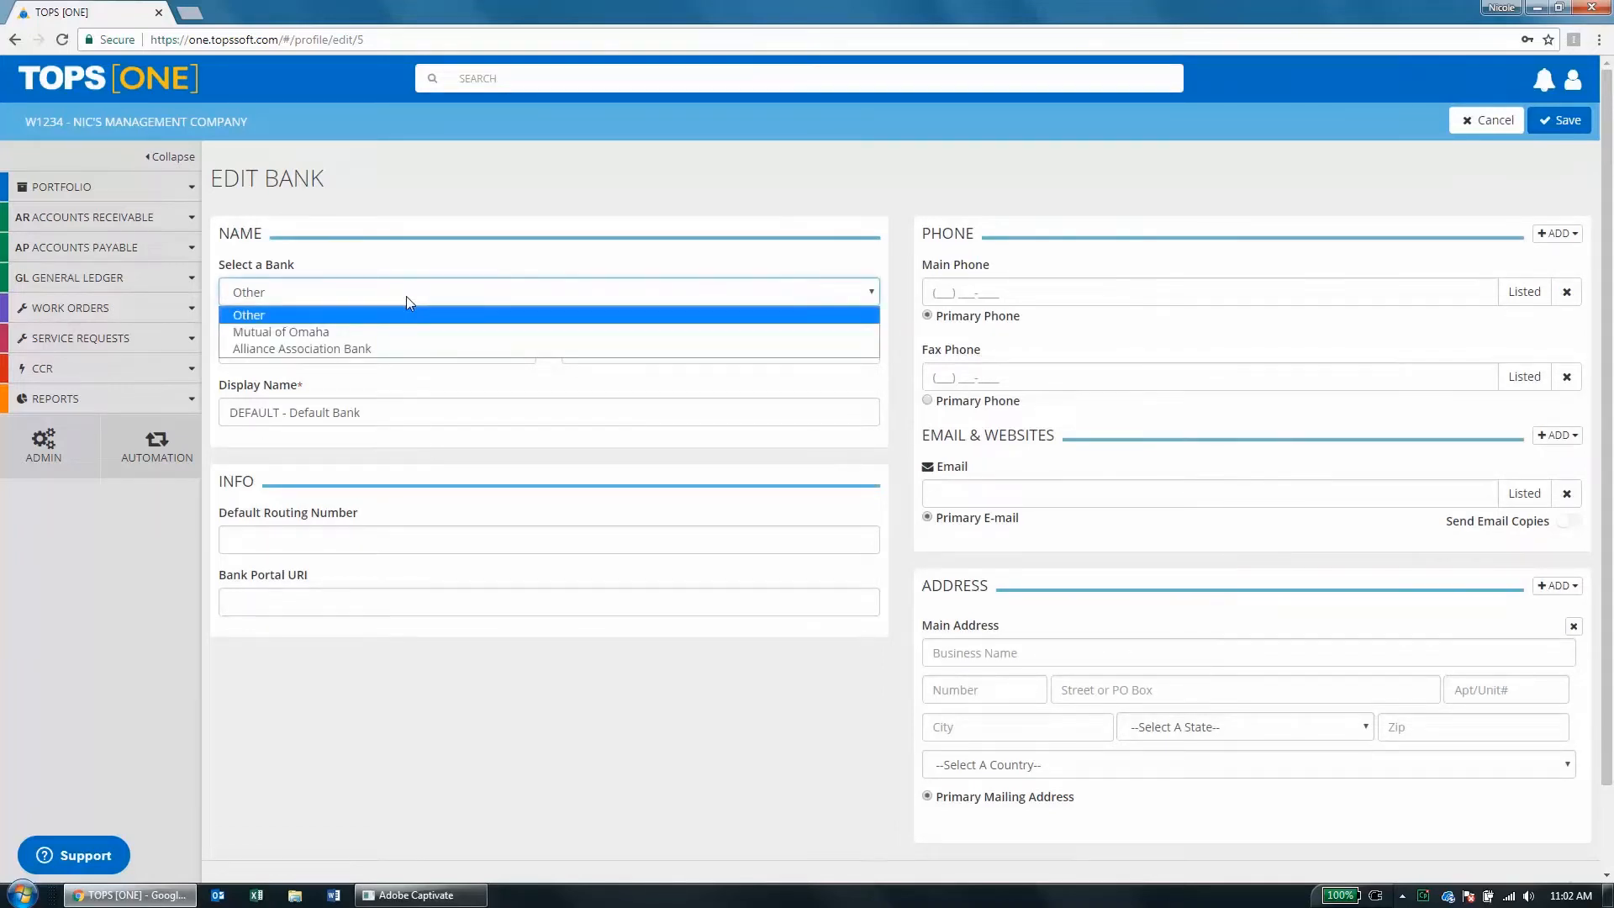
click(391, 347)
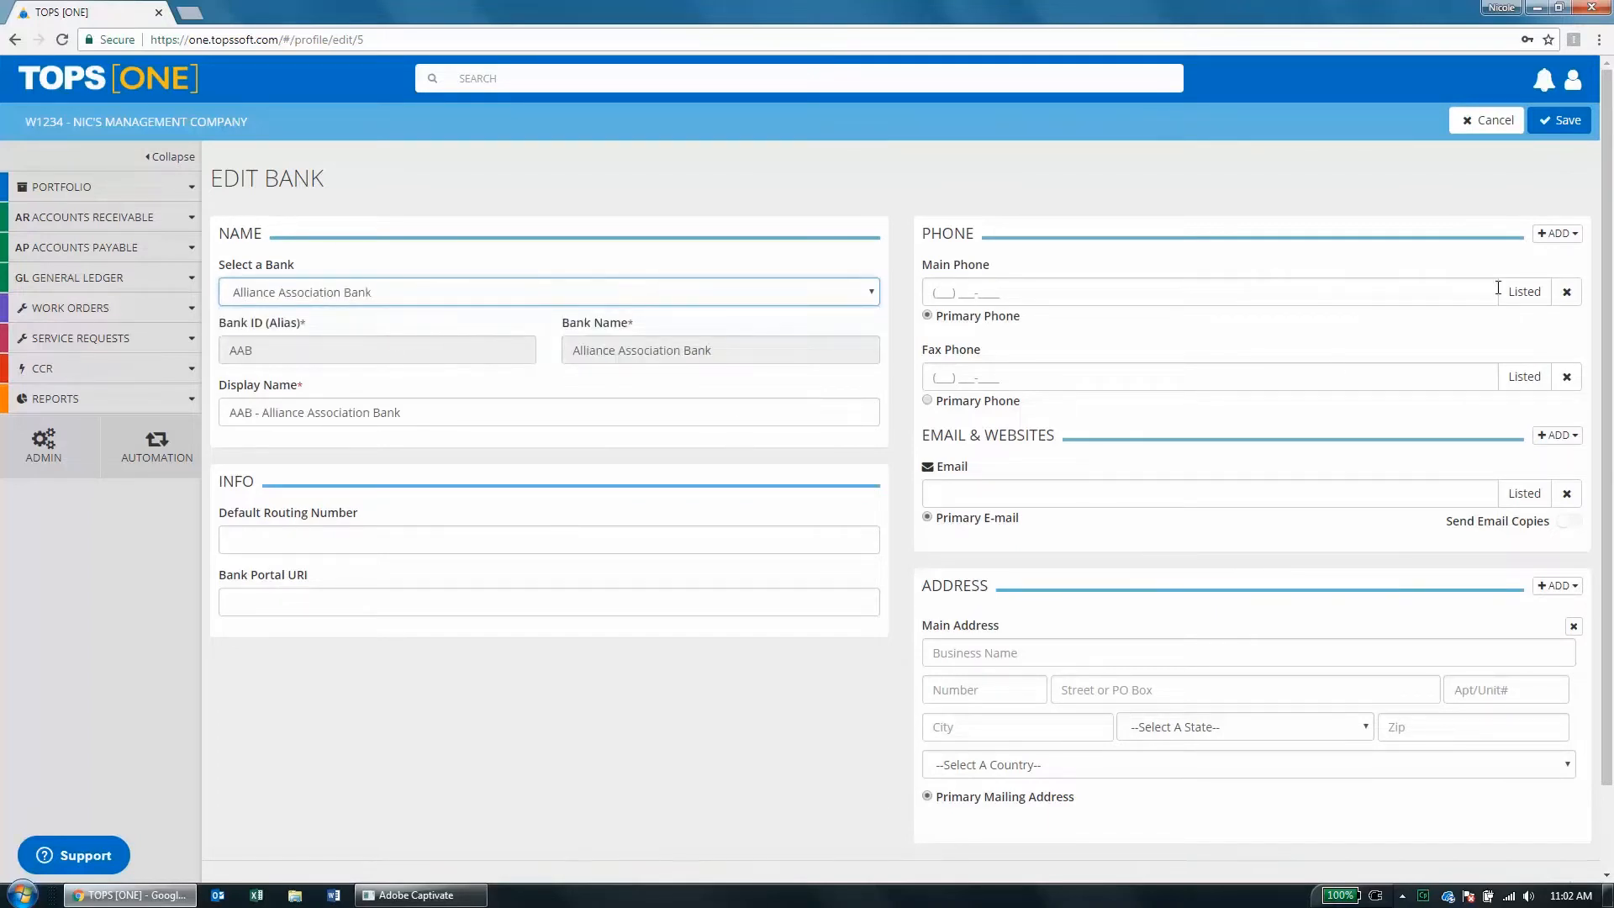
click(1563, 123)
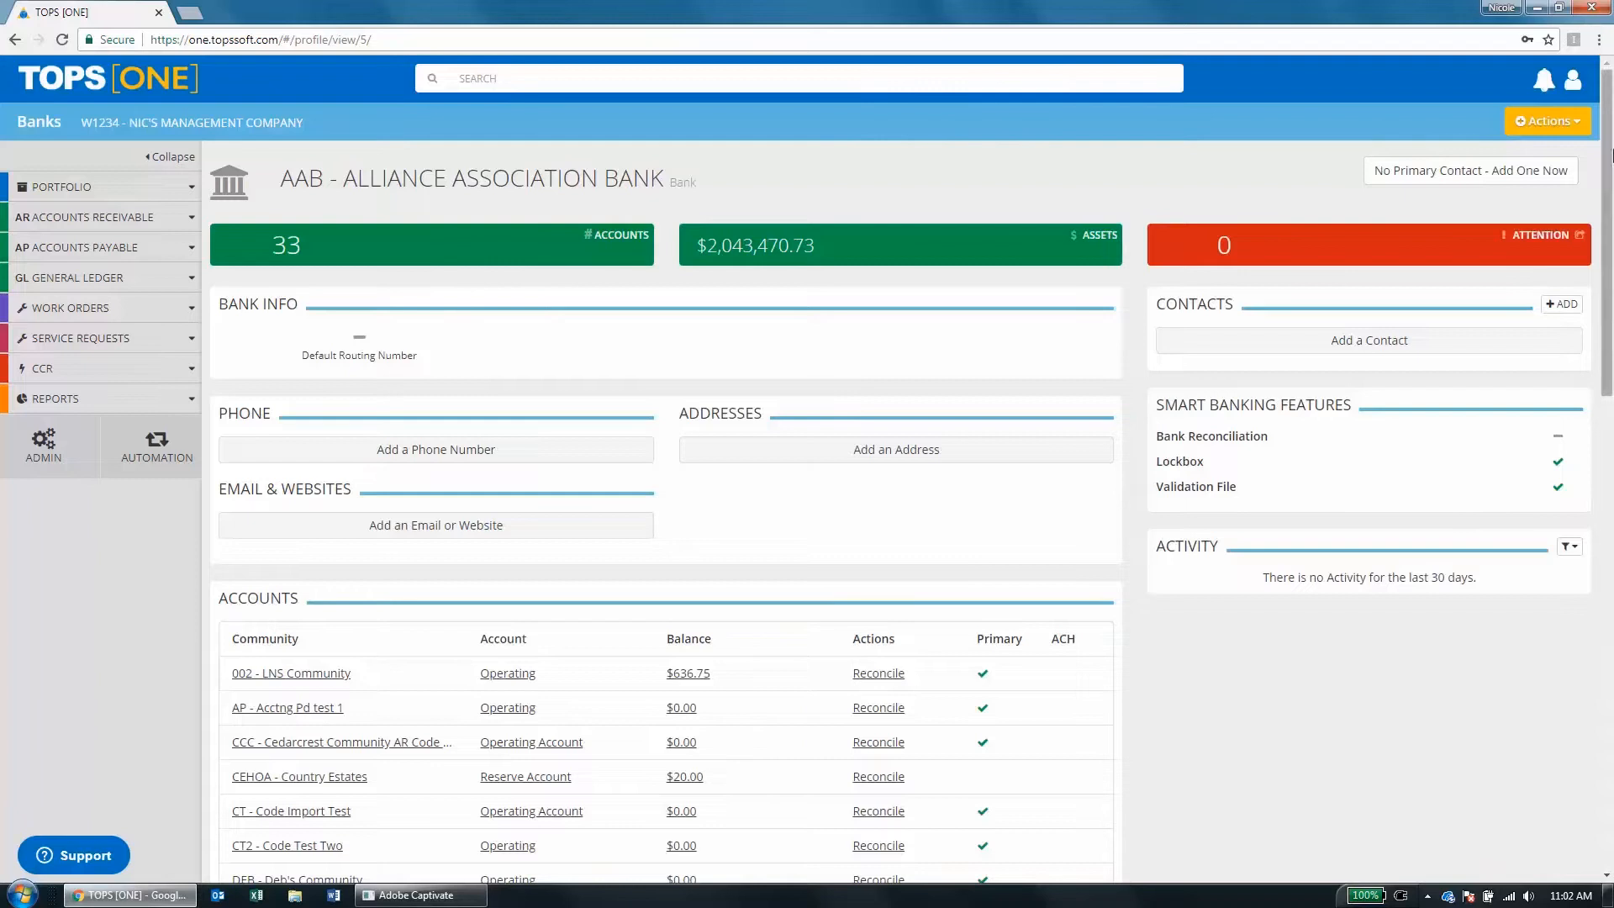
Edit the Alliance Association Bank record and open its bank integration settings.
click(1551, 126)
click(1481, 153)
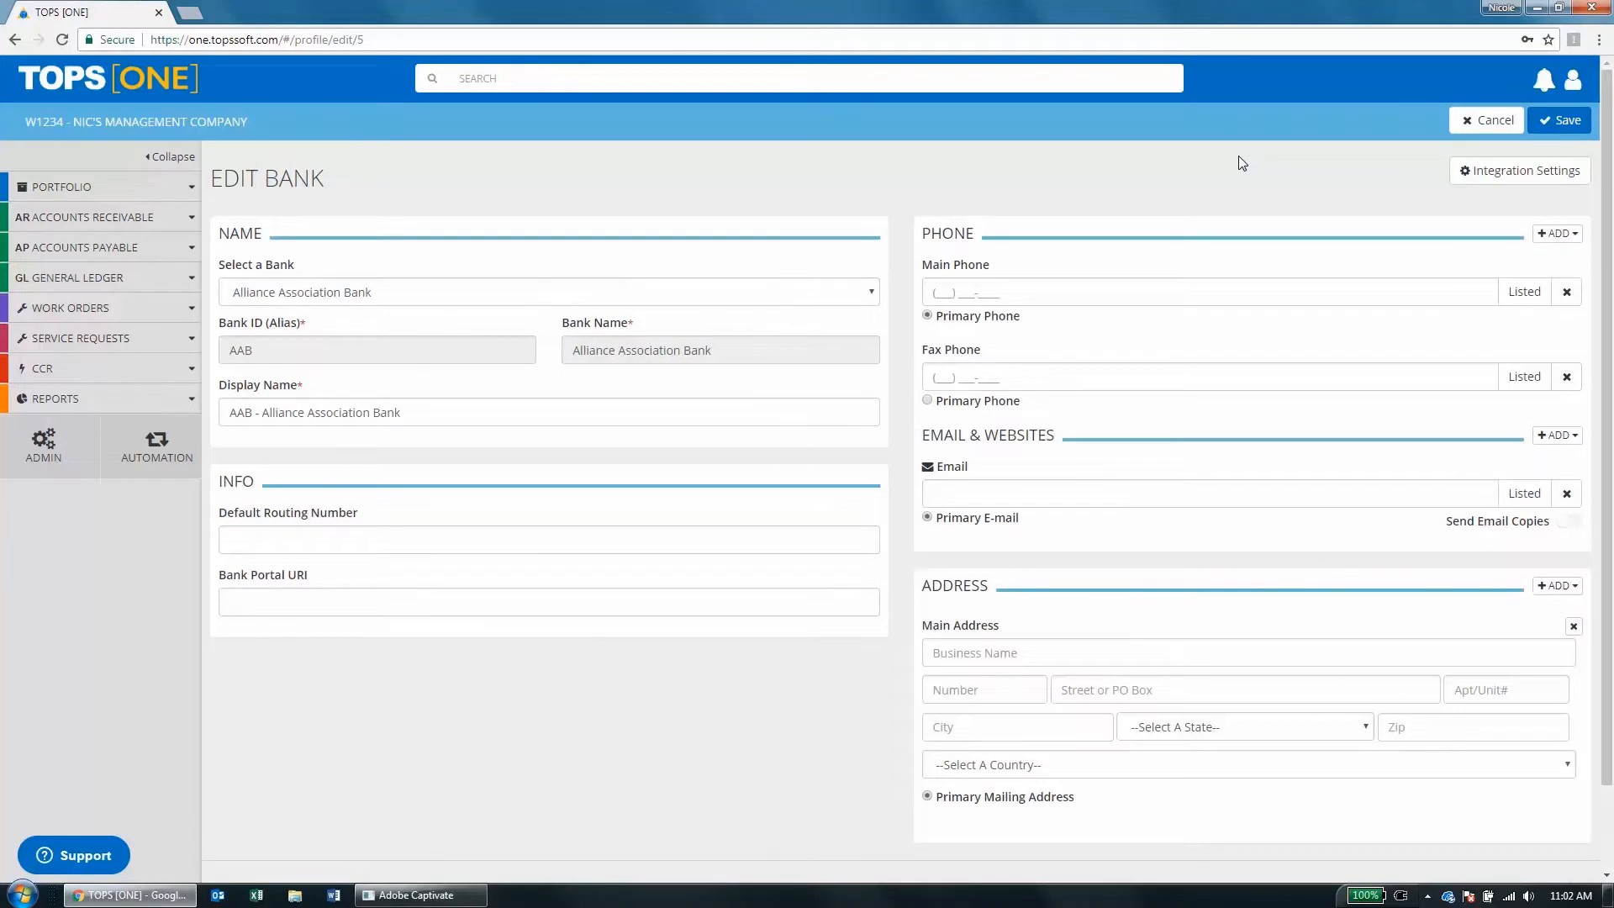
click(1493, 184)
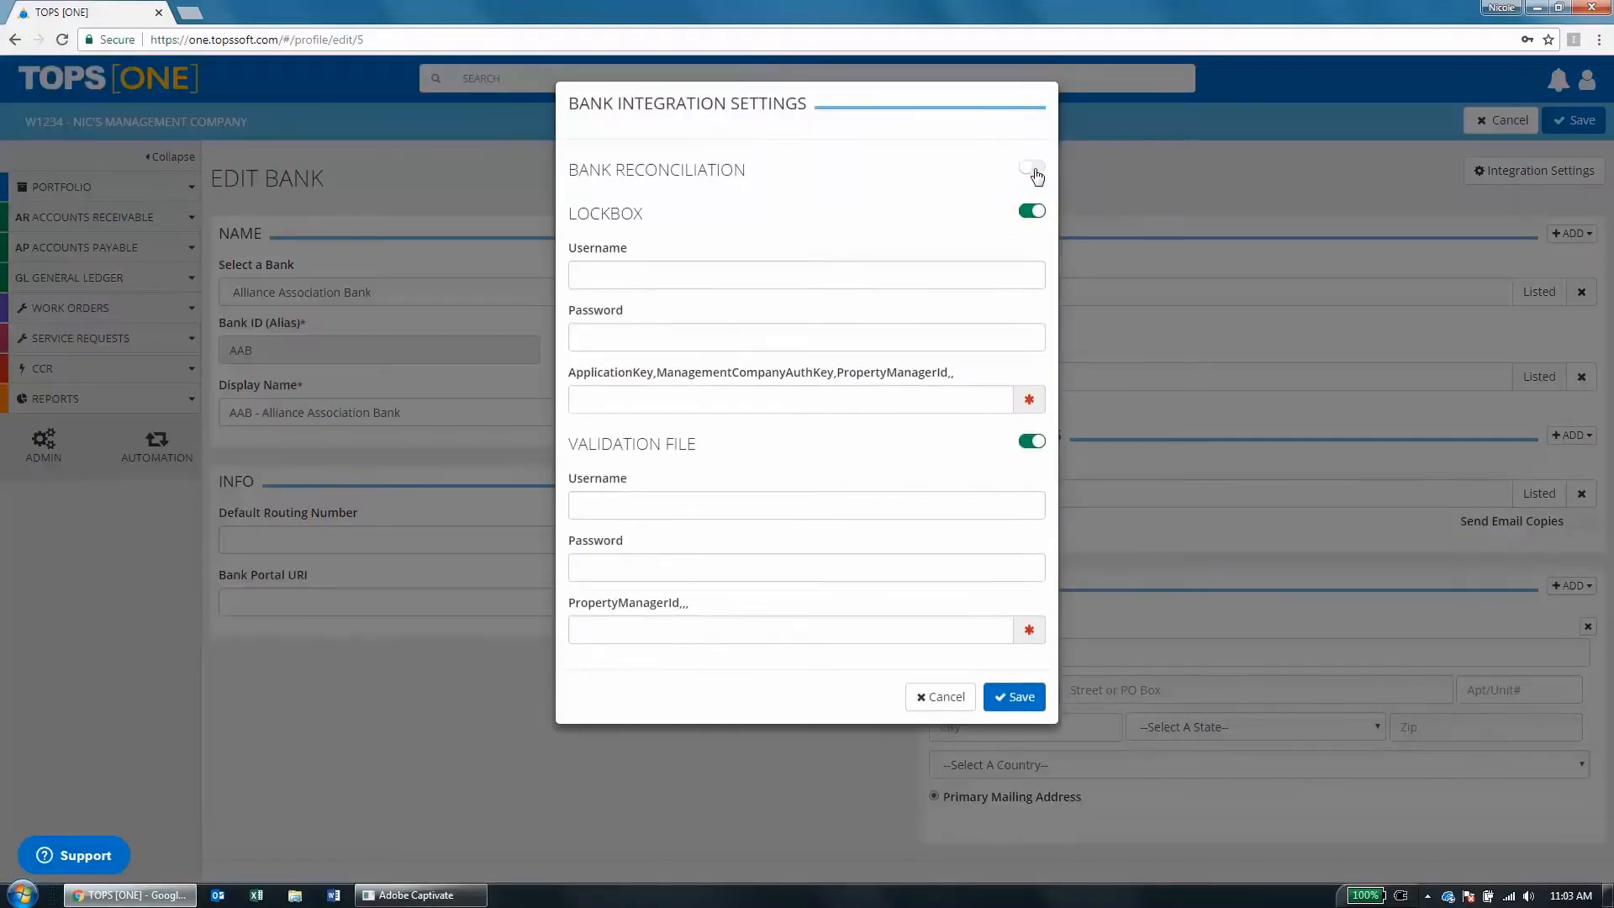
Switch the Bank Reconciliation integration on and off again, and turn the Lockbox integration off and back on.
click(1036, 171)
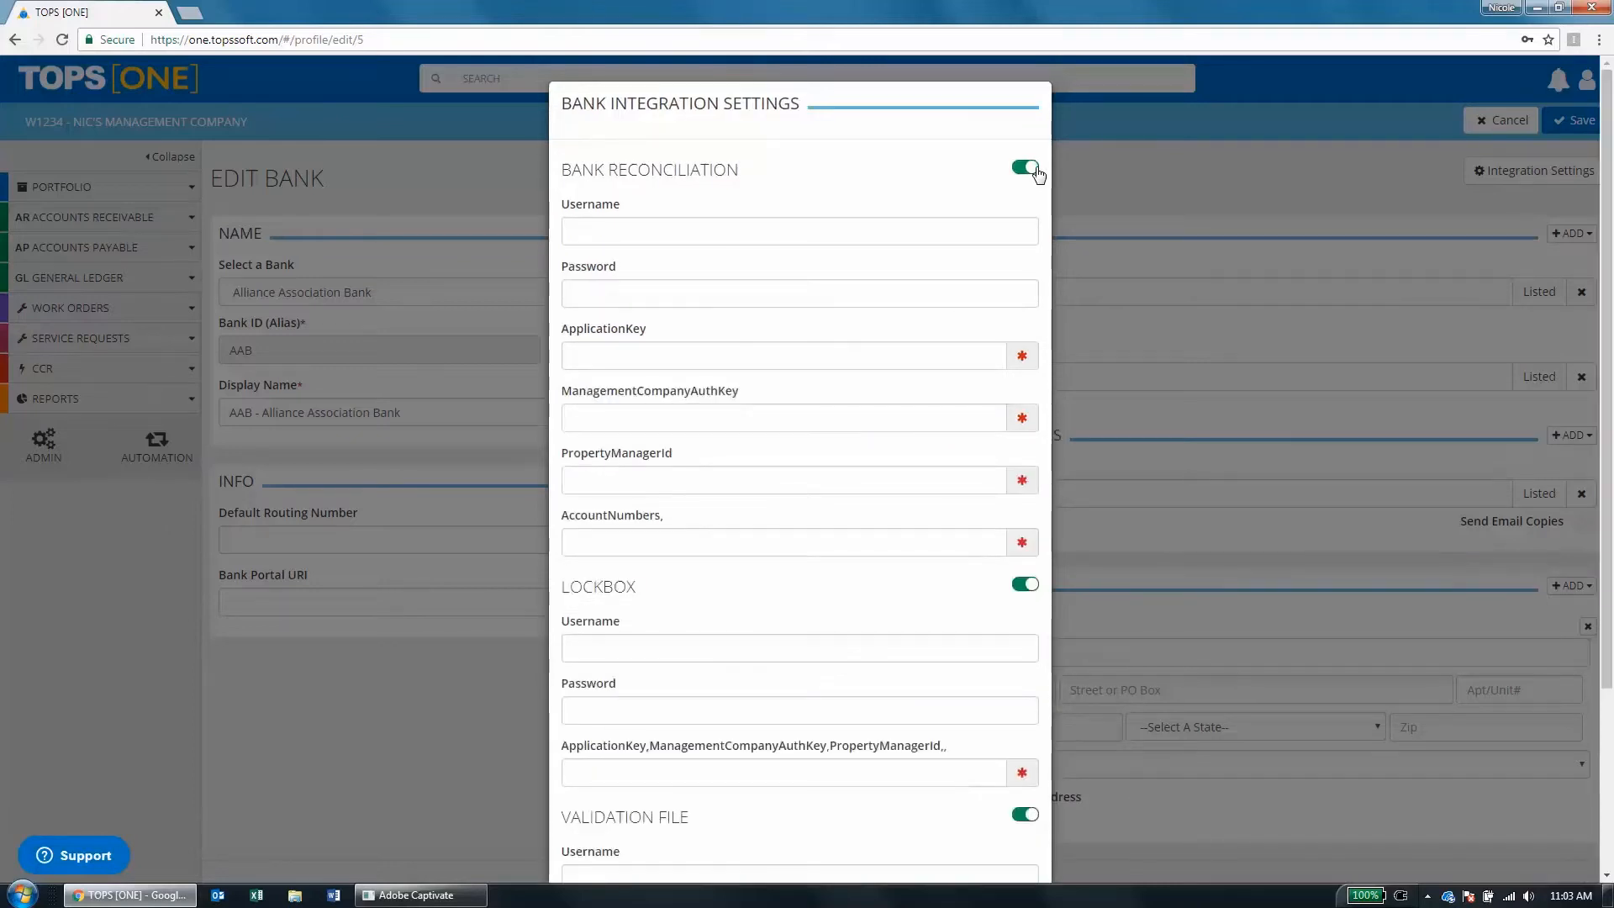
click(1027, 175)
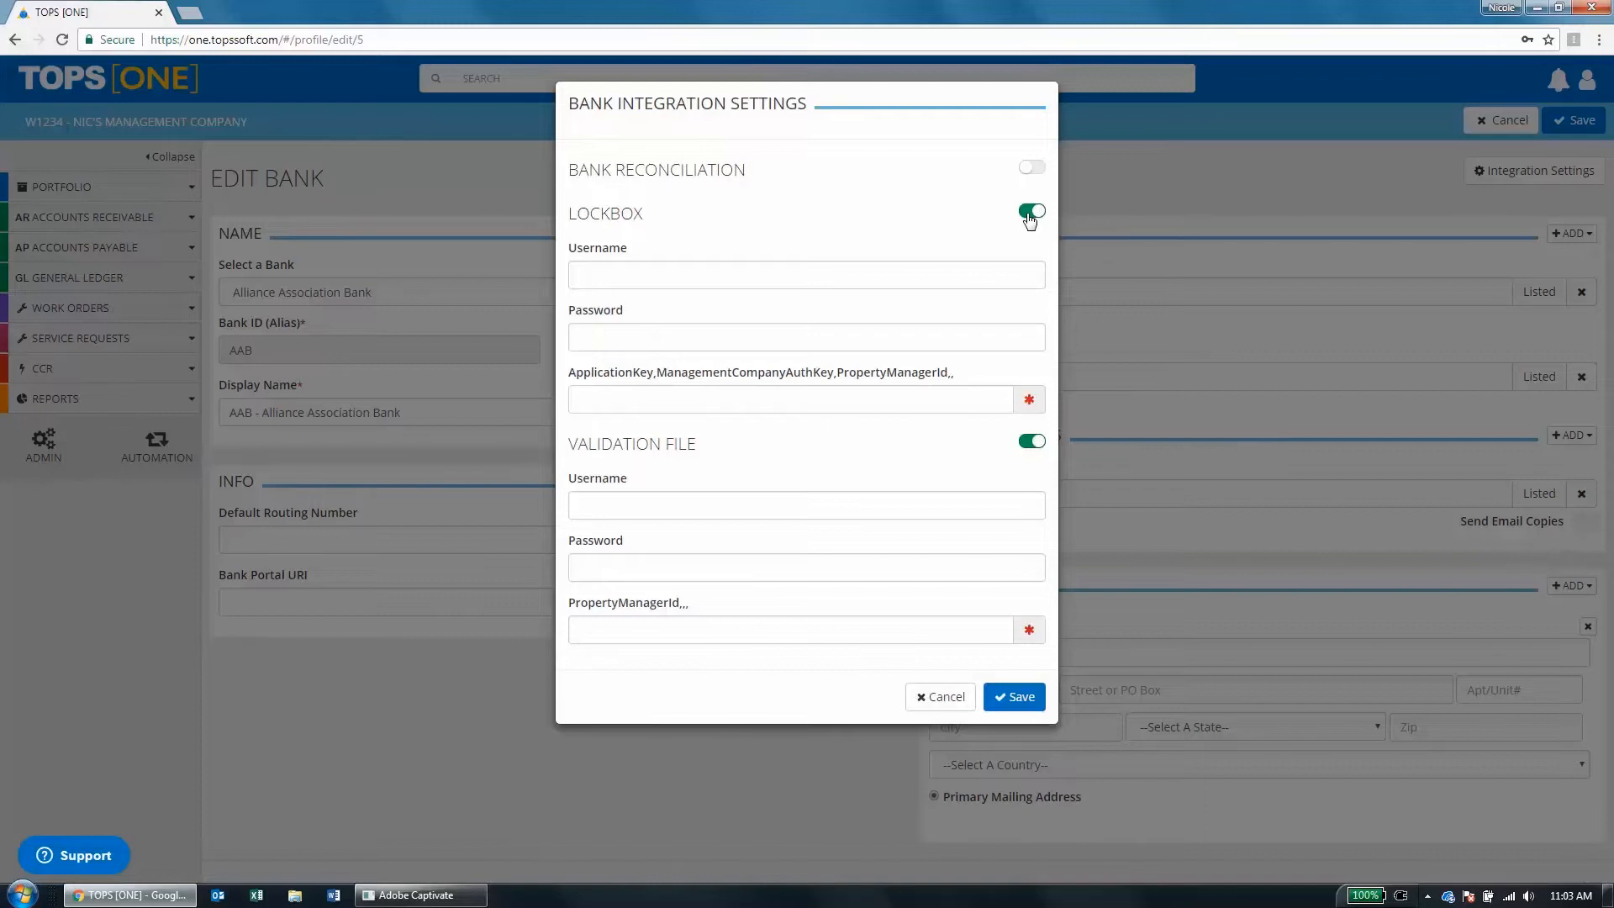
click(1030, 215)
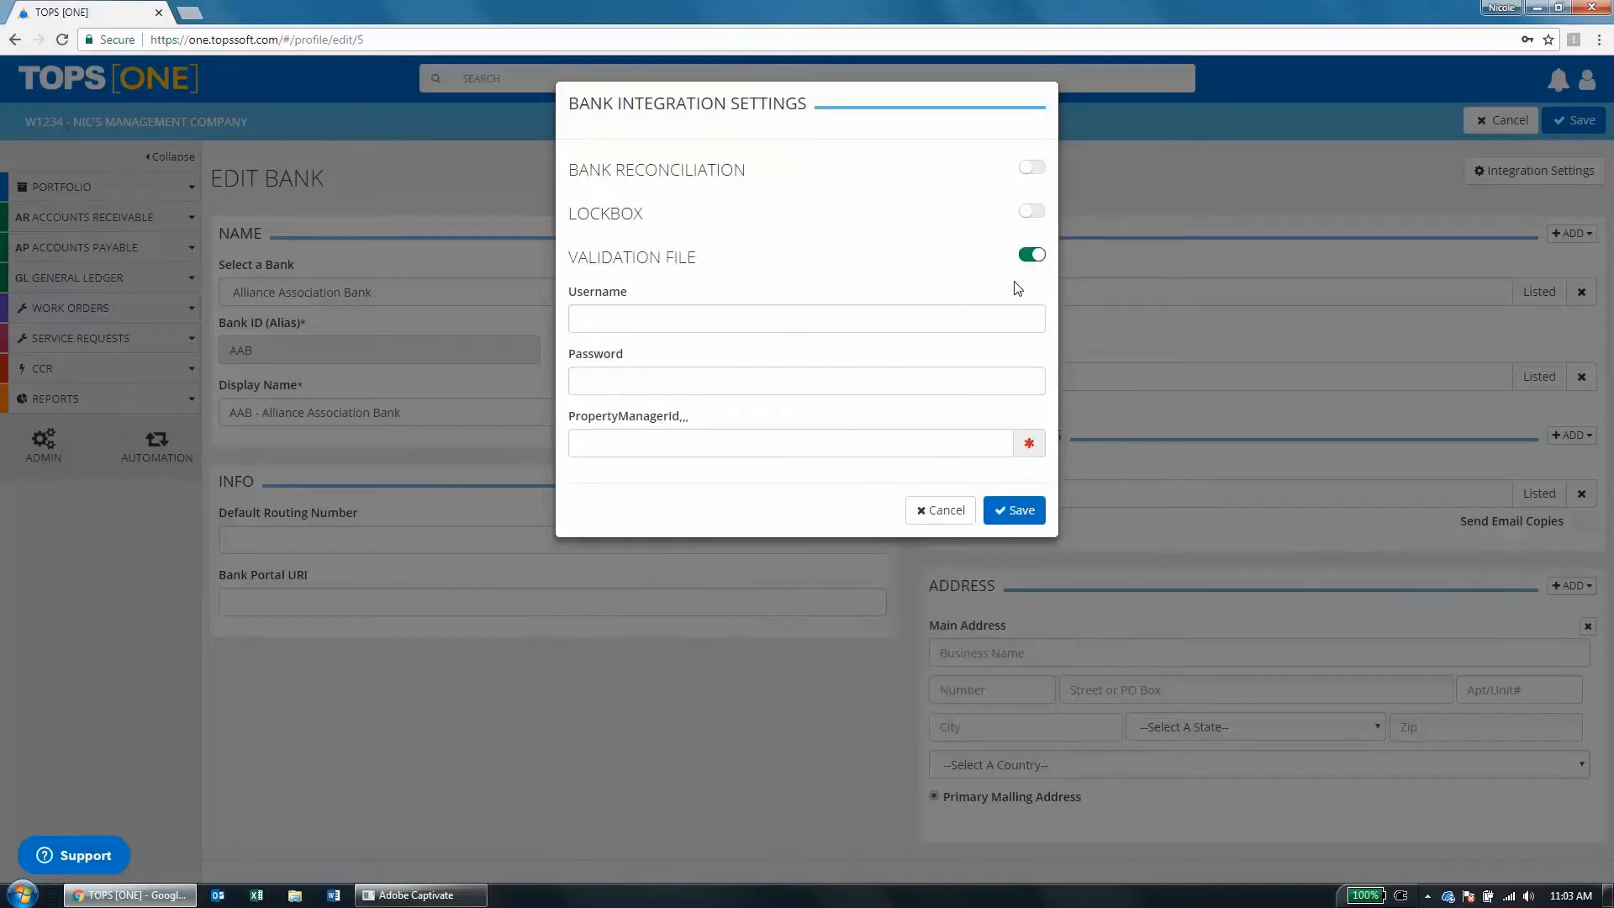
click(1035, 215)
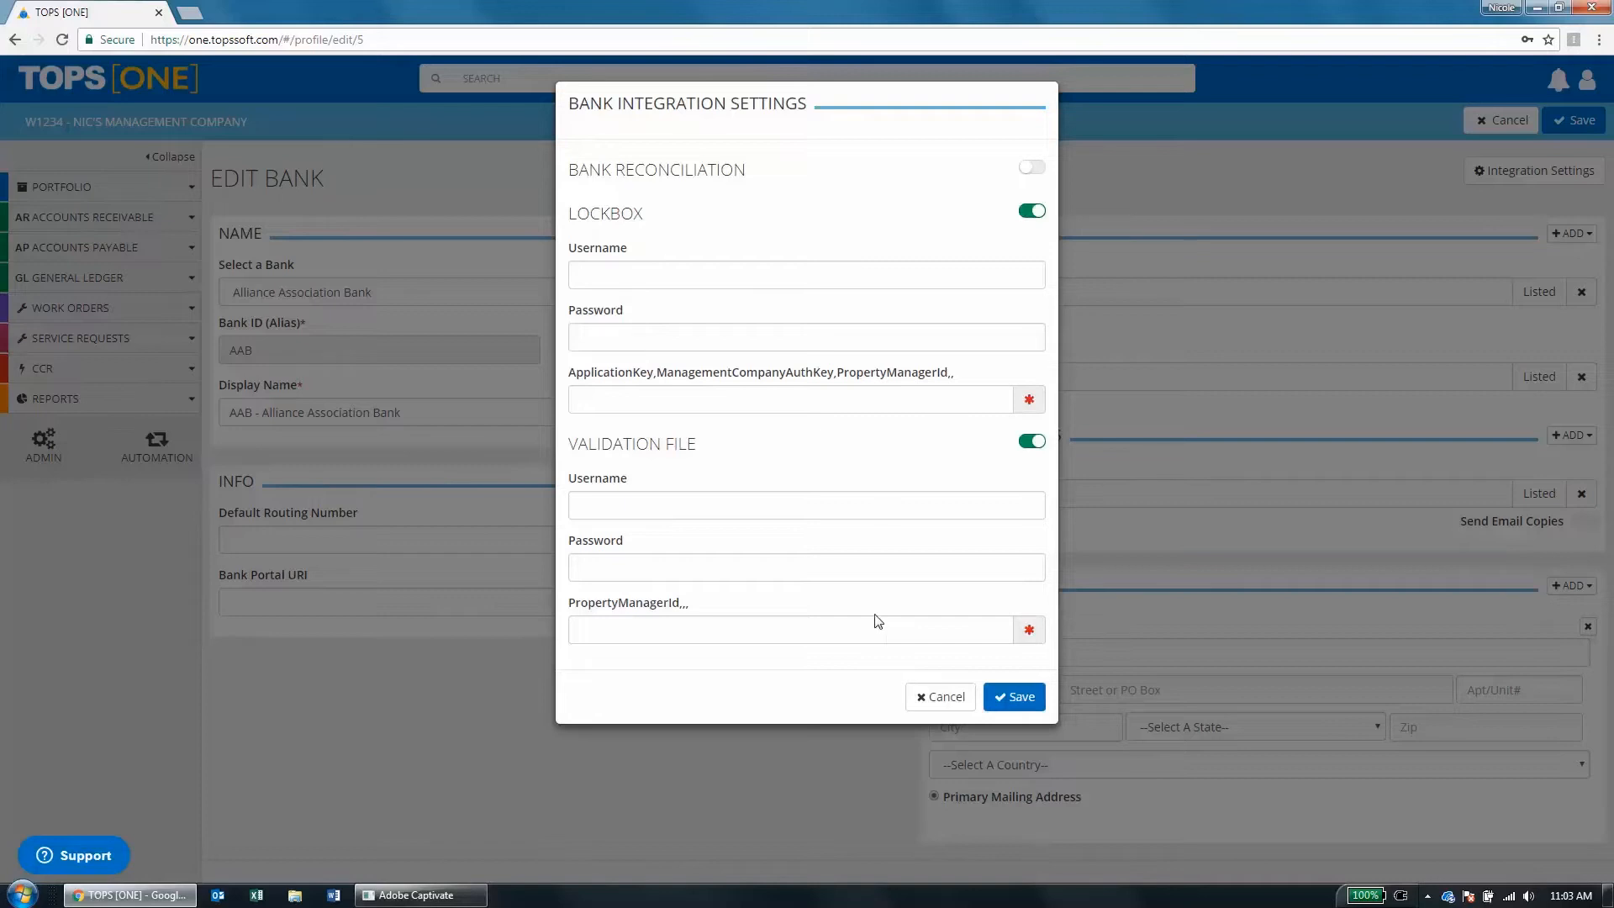
Close the bank integration settings without saving them, and save the Alliance Association Bank record.
click(940, 696)
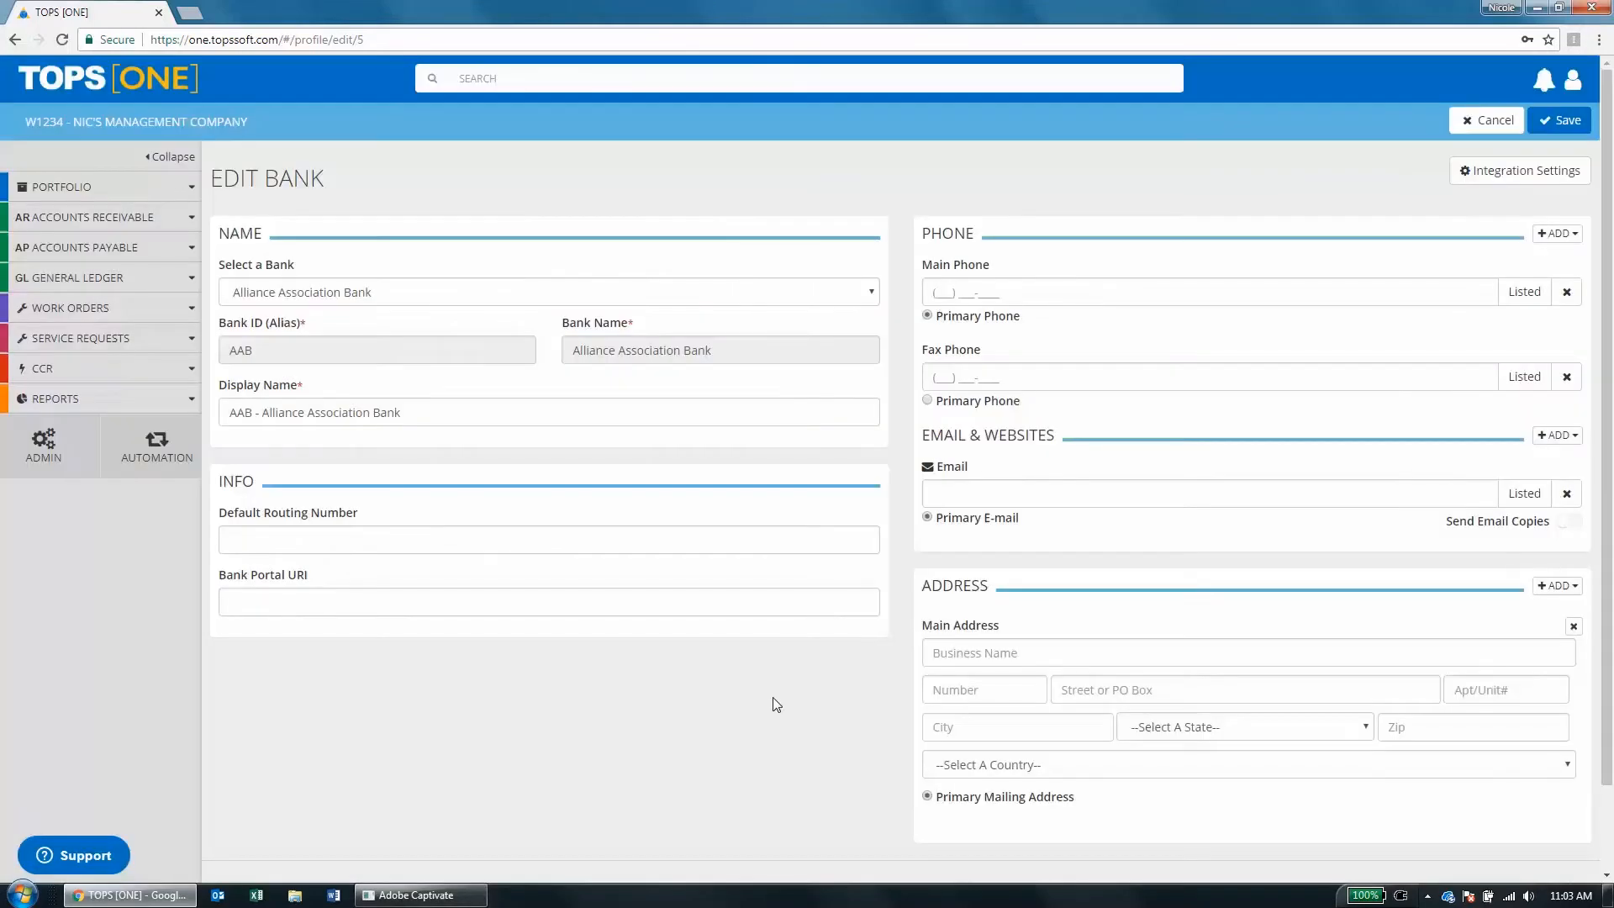
click(1557, 121)
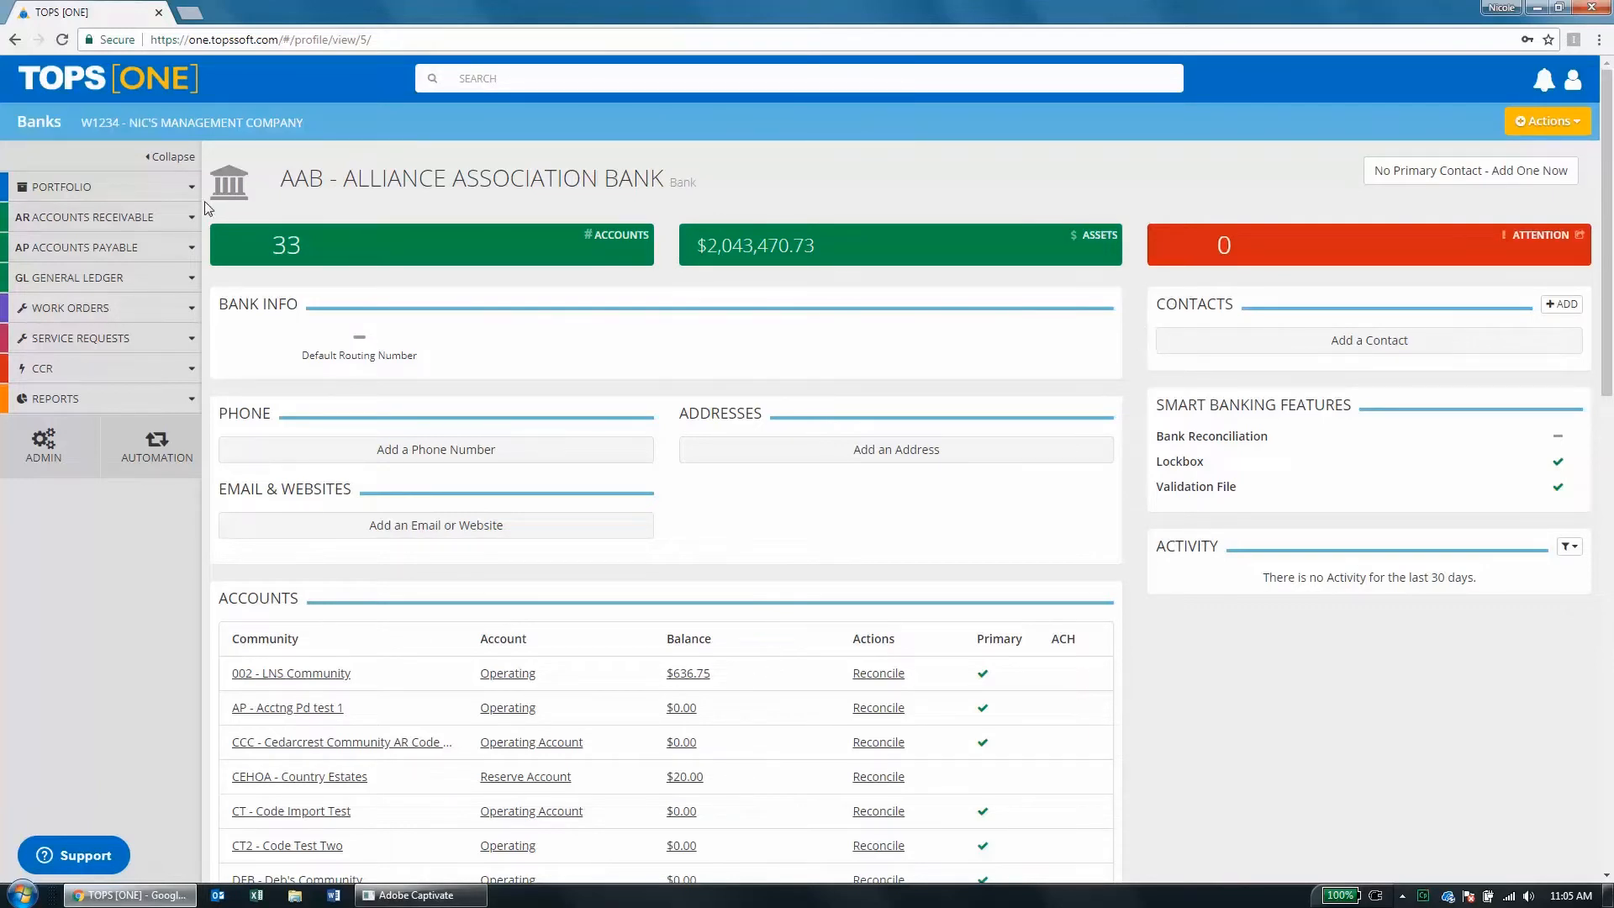
Open the validation file export for Alliance Association Bank and review the available export formats.
click(191, 221)
click(192, 221)
click(1554, 123)
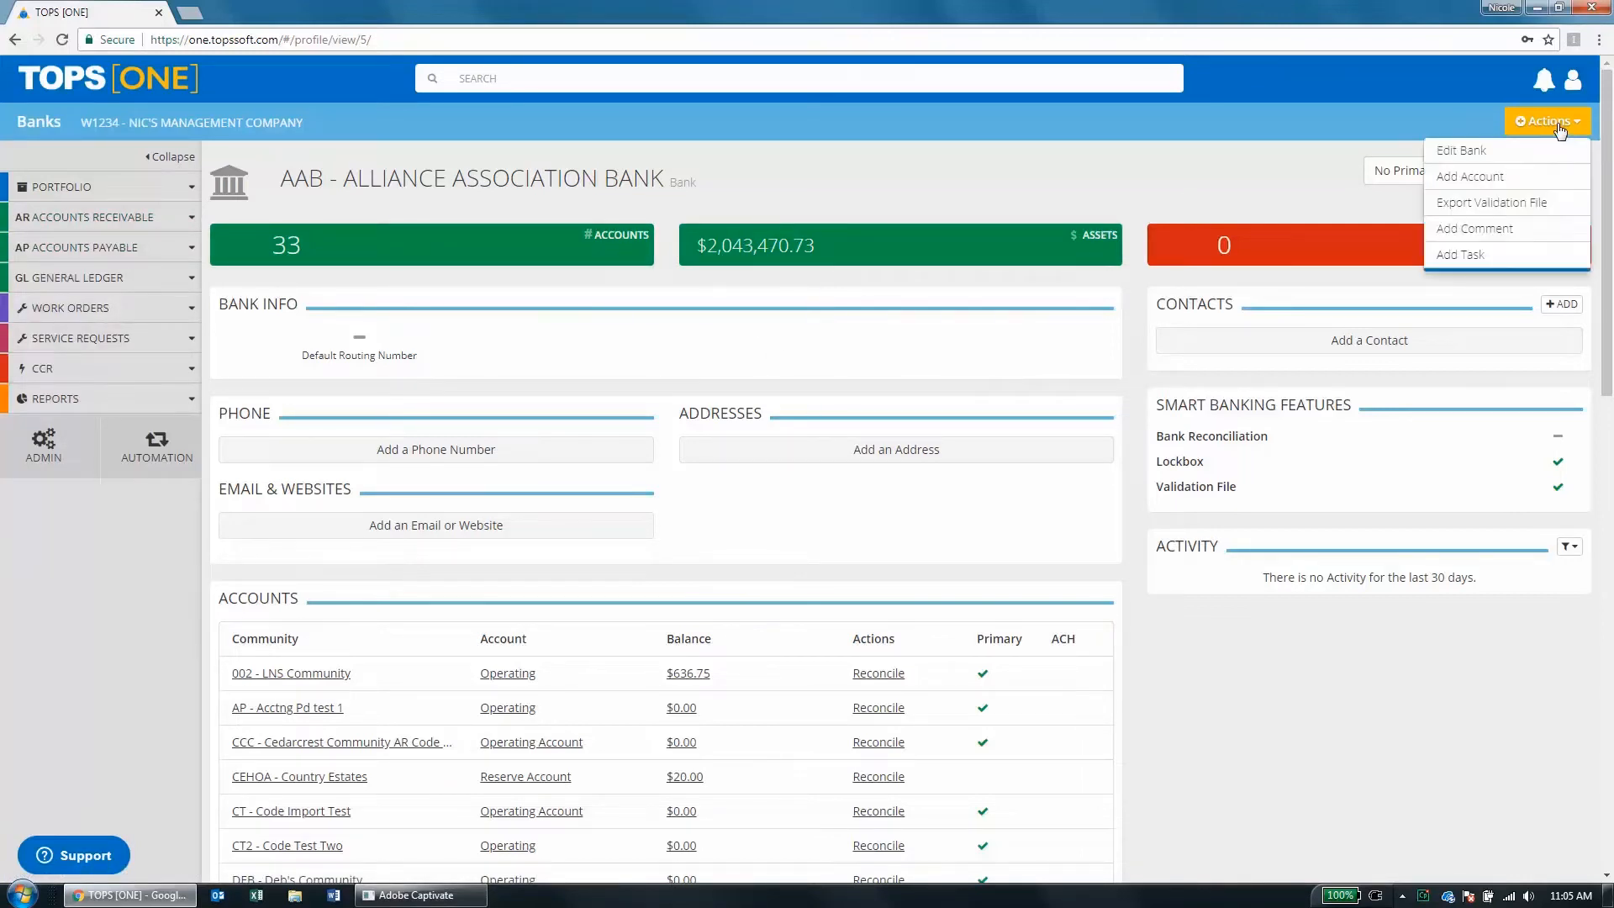
click(1518, 208)
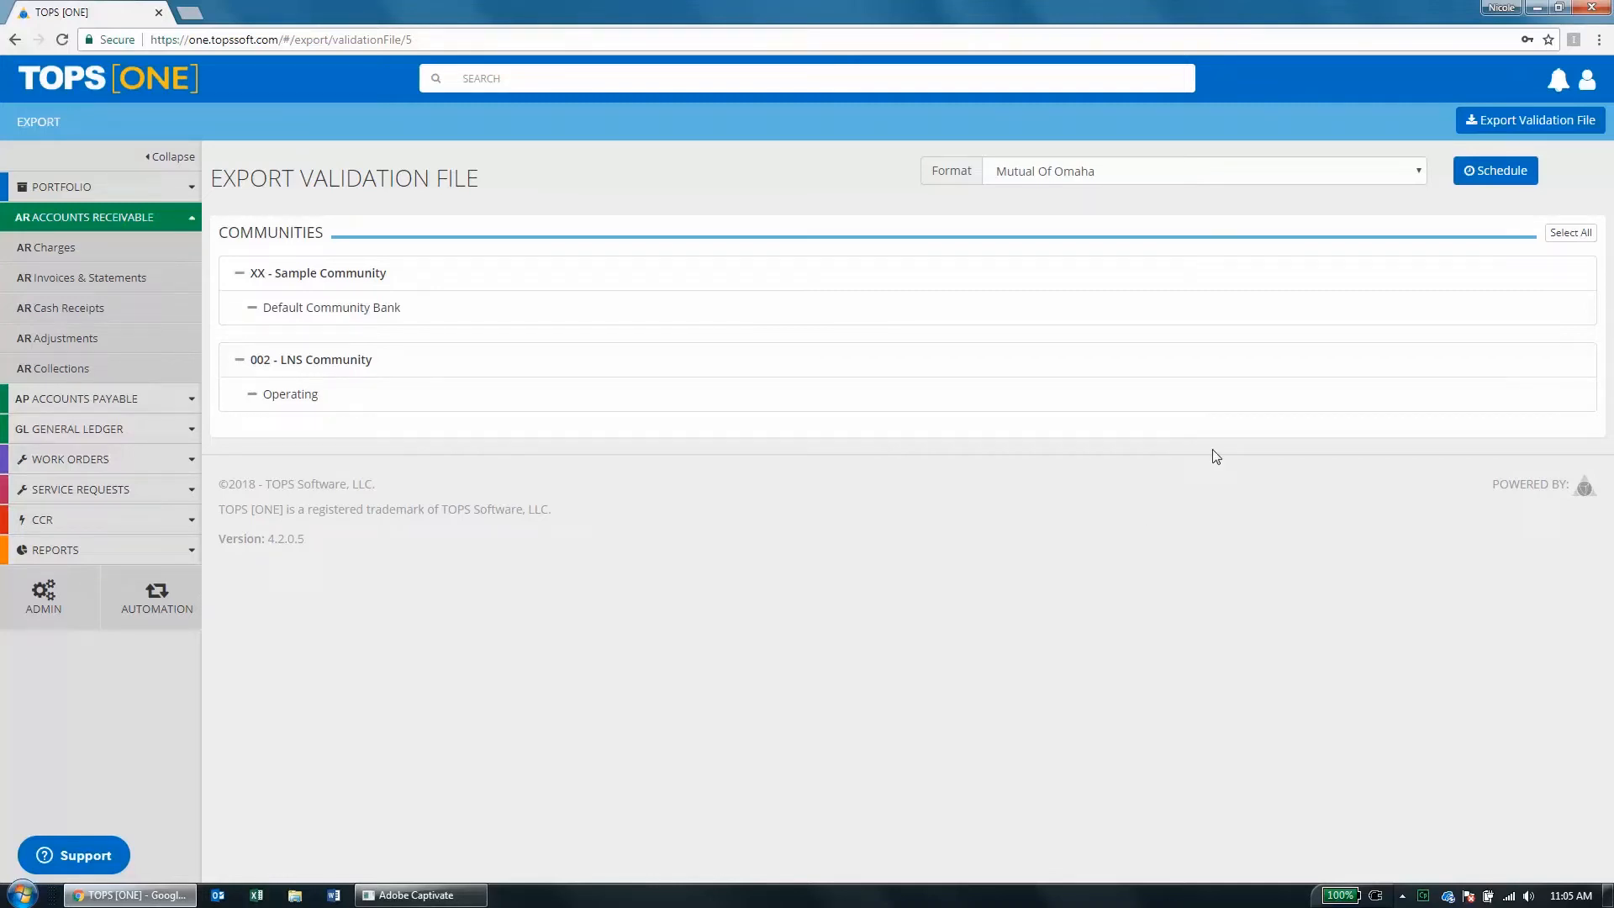
click(1231, 171)
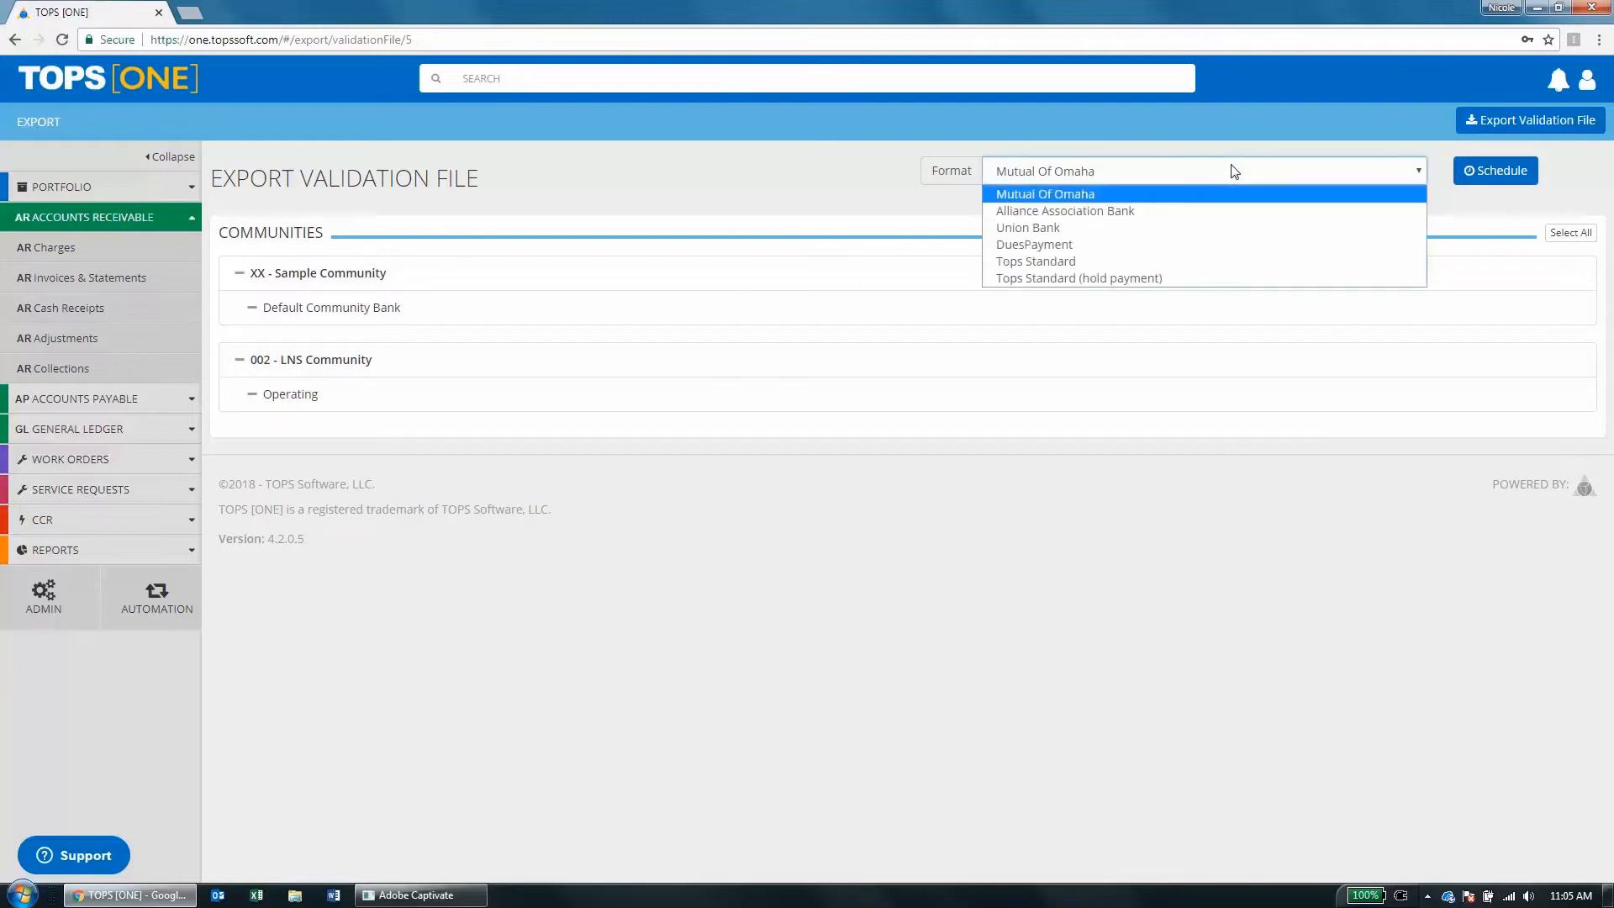
click(1233, 171)
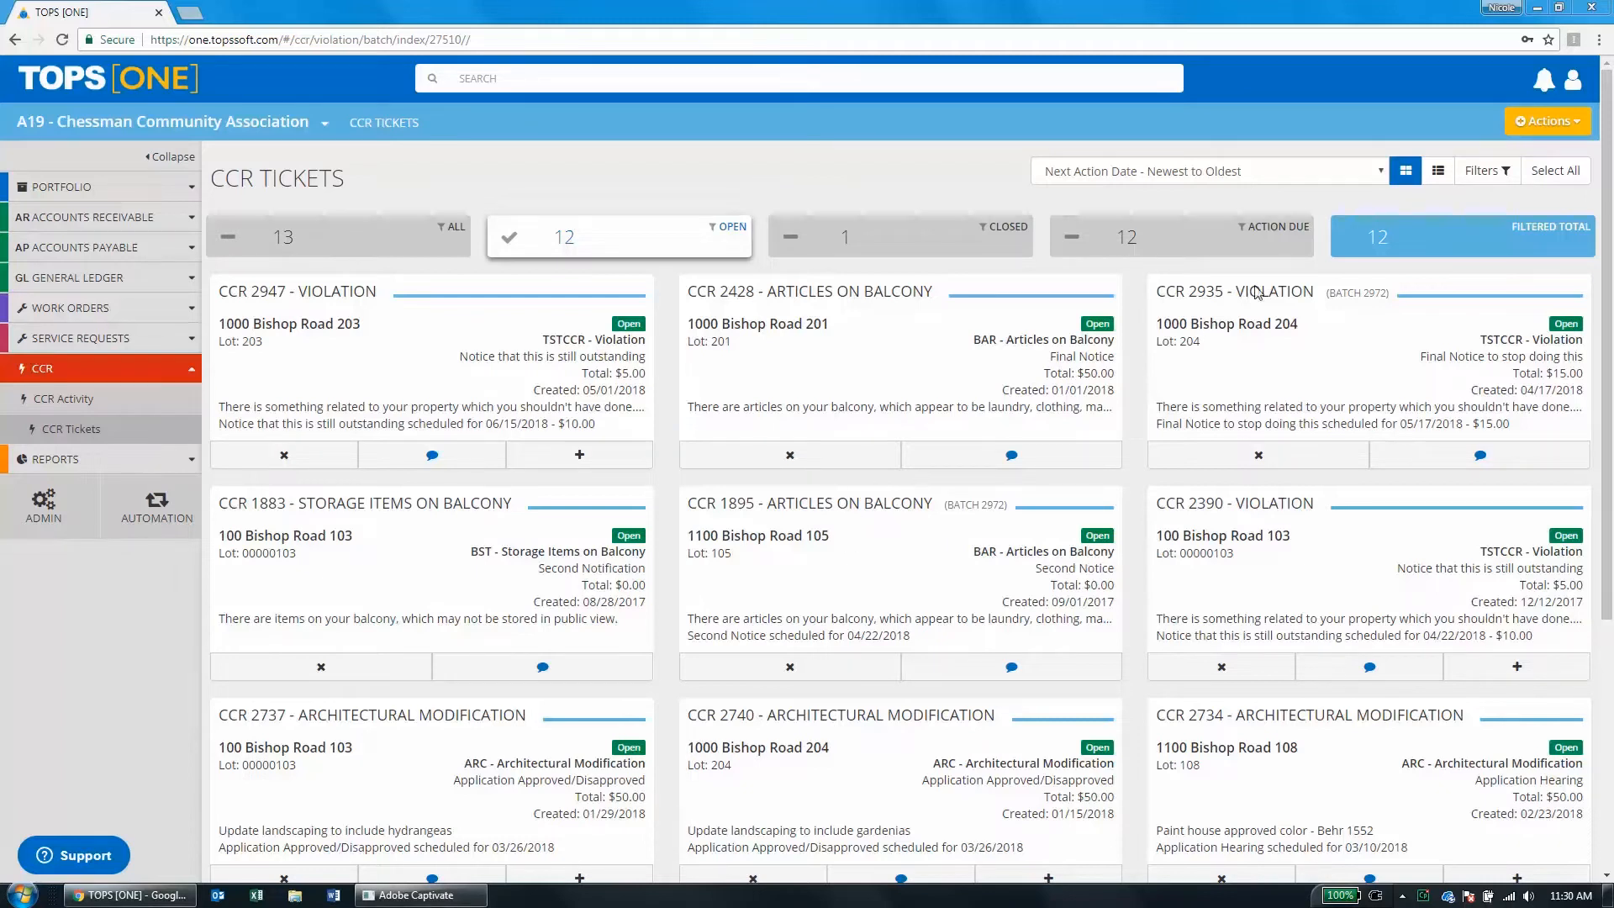
Show the CCR Tickets filters and display the tickets as a list sorted by Address - Lowest to Highest.
click(1487, 172)
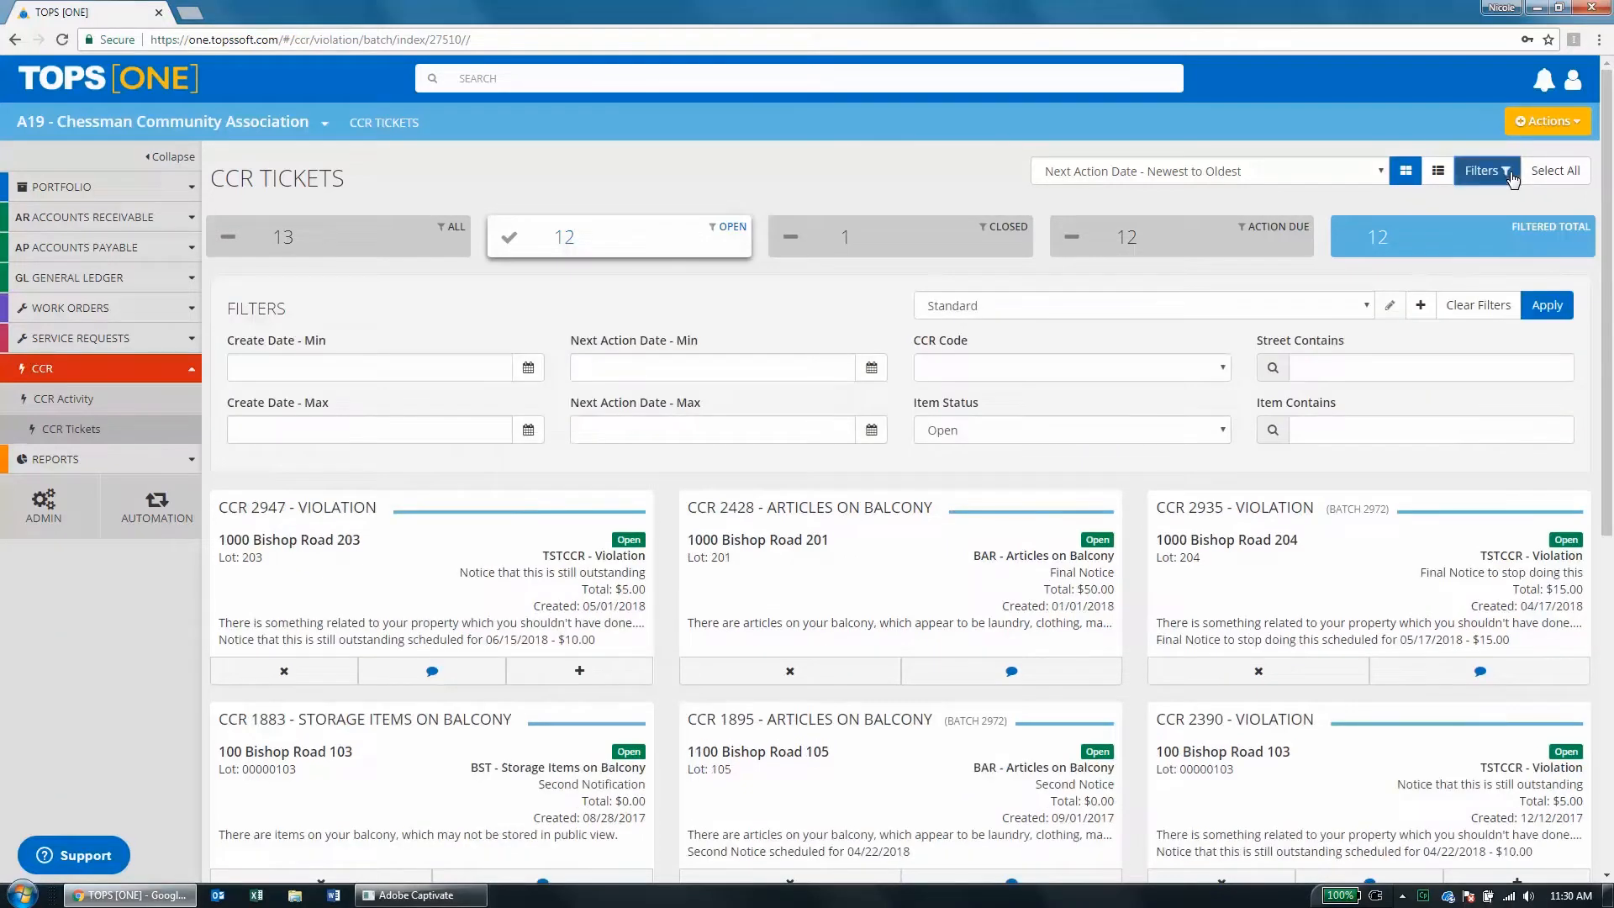
click(1438, 173)
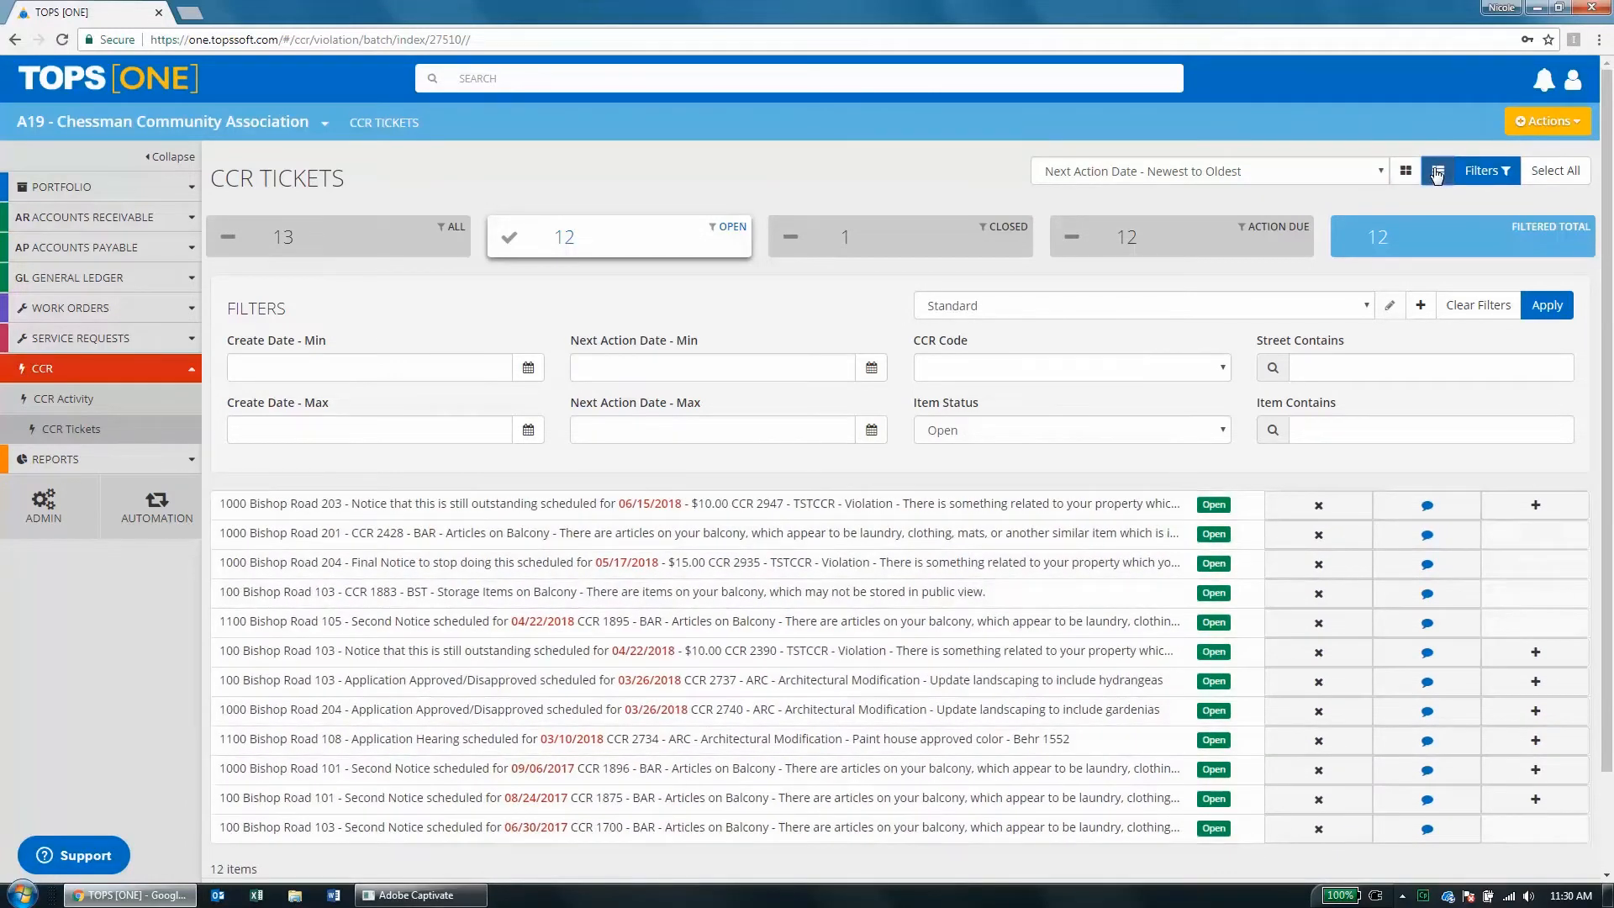
click(1358, 180)
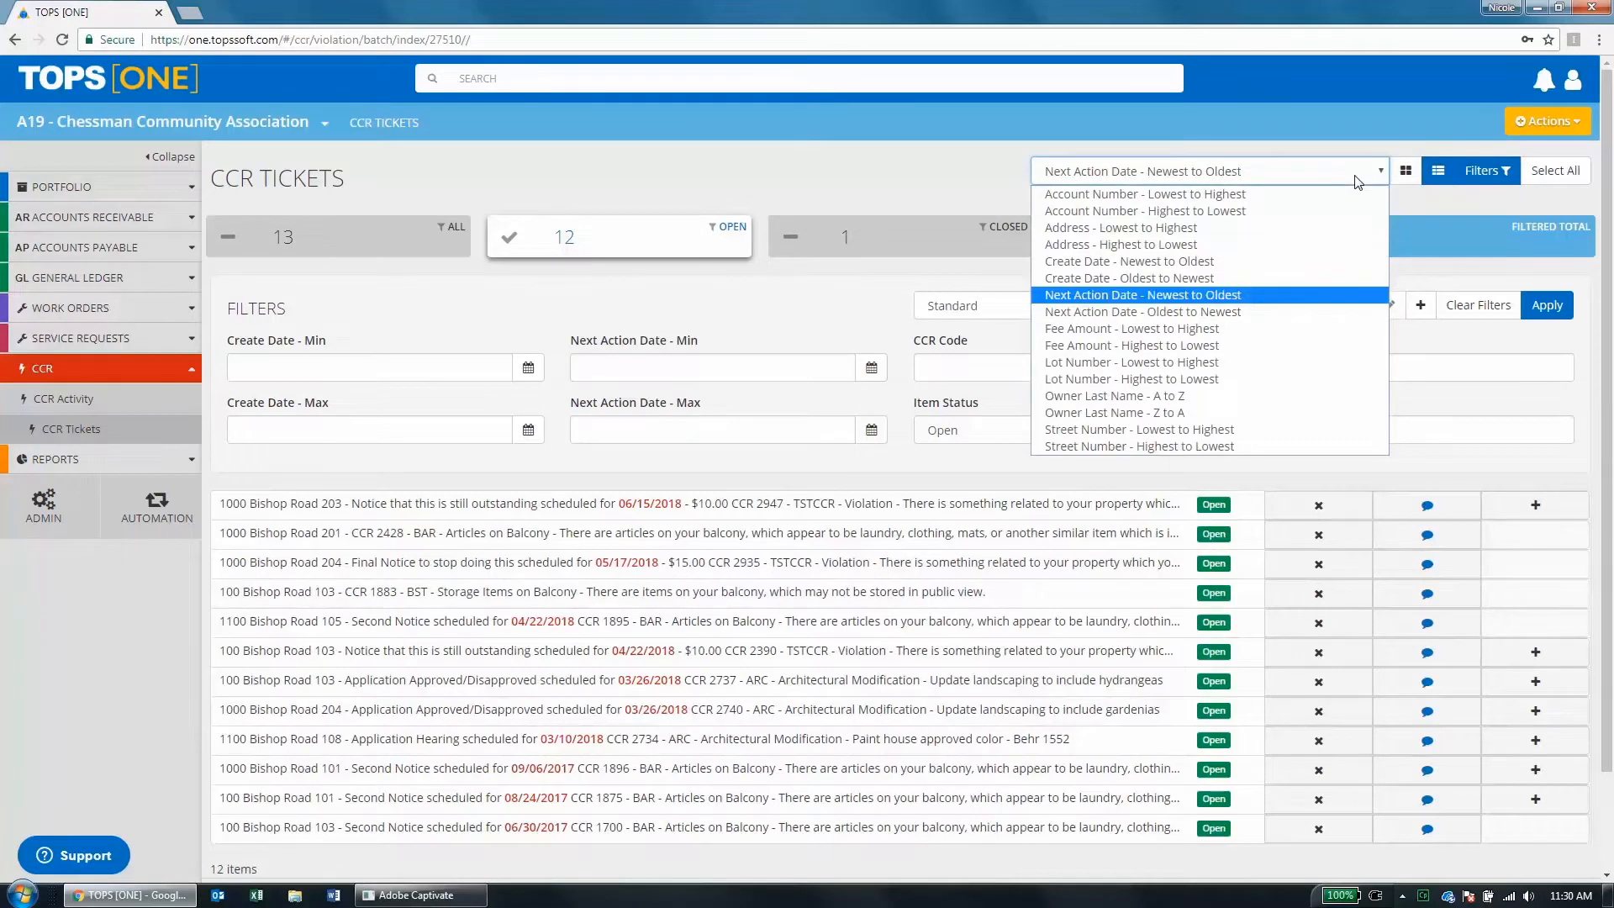
click(1145, 229)
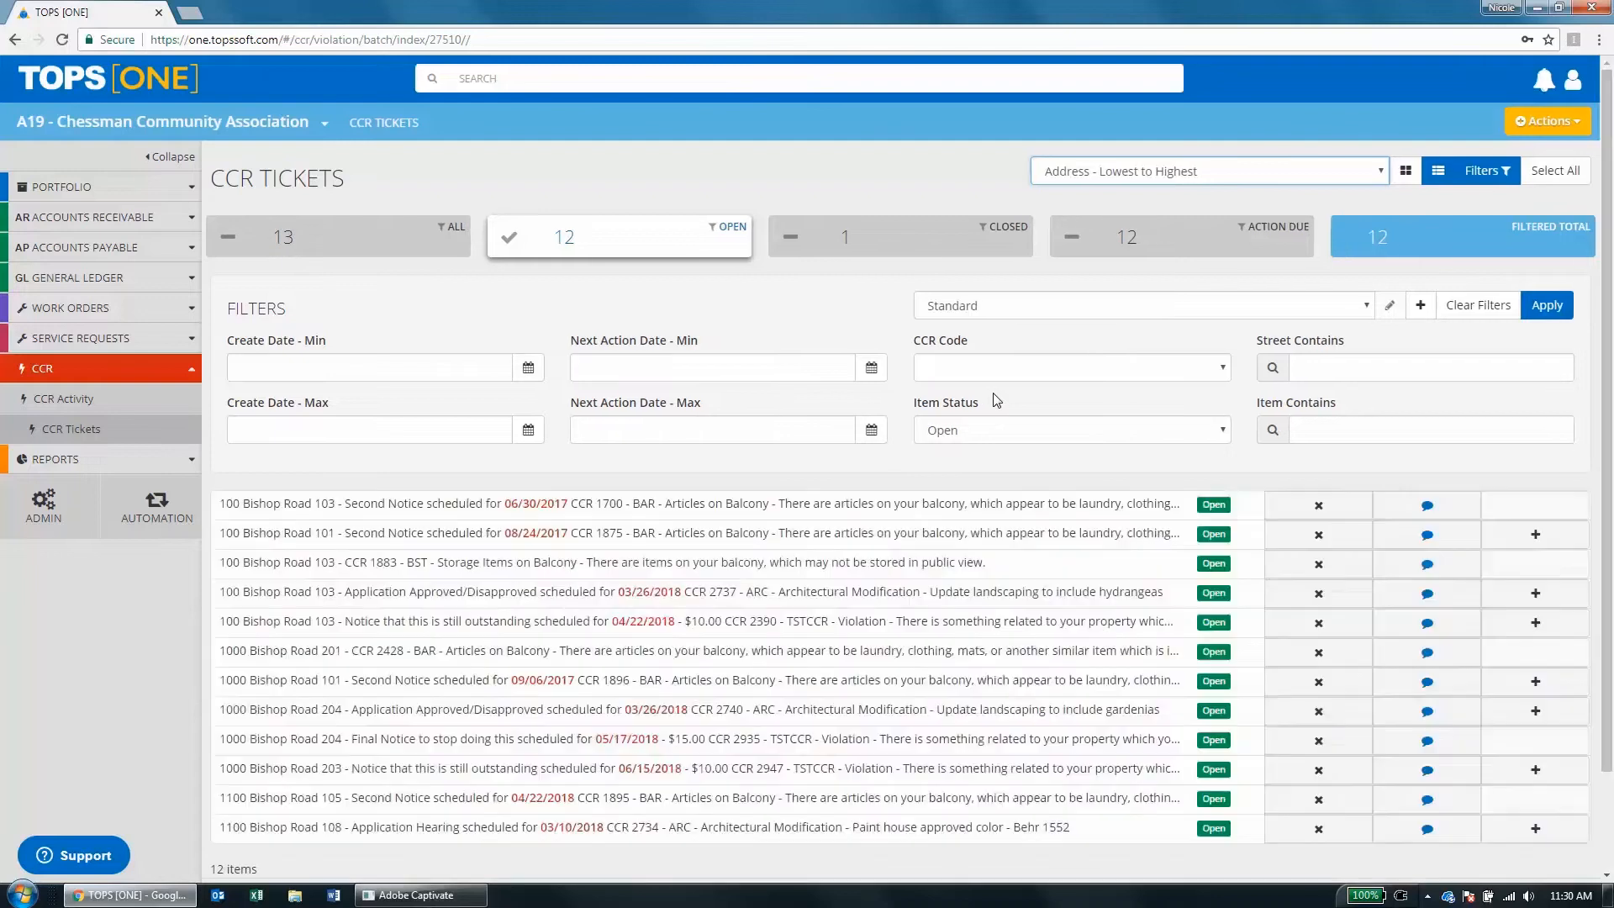
Save the current ticket layout as a filtered view named Address List View, available to All Users (public) and set as the page's default view.
click(1420, 307)
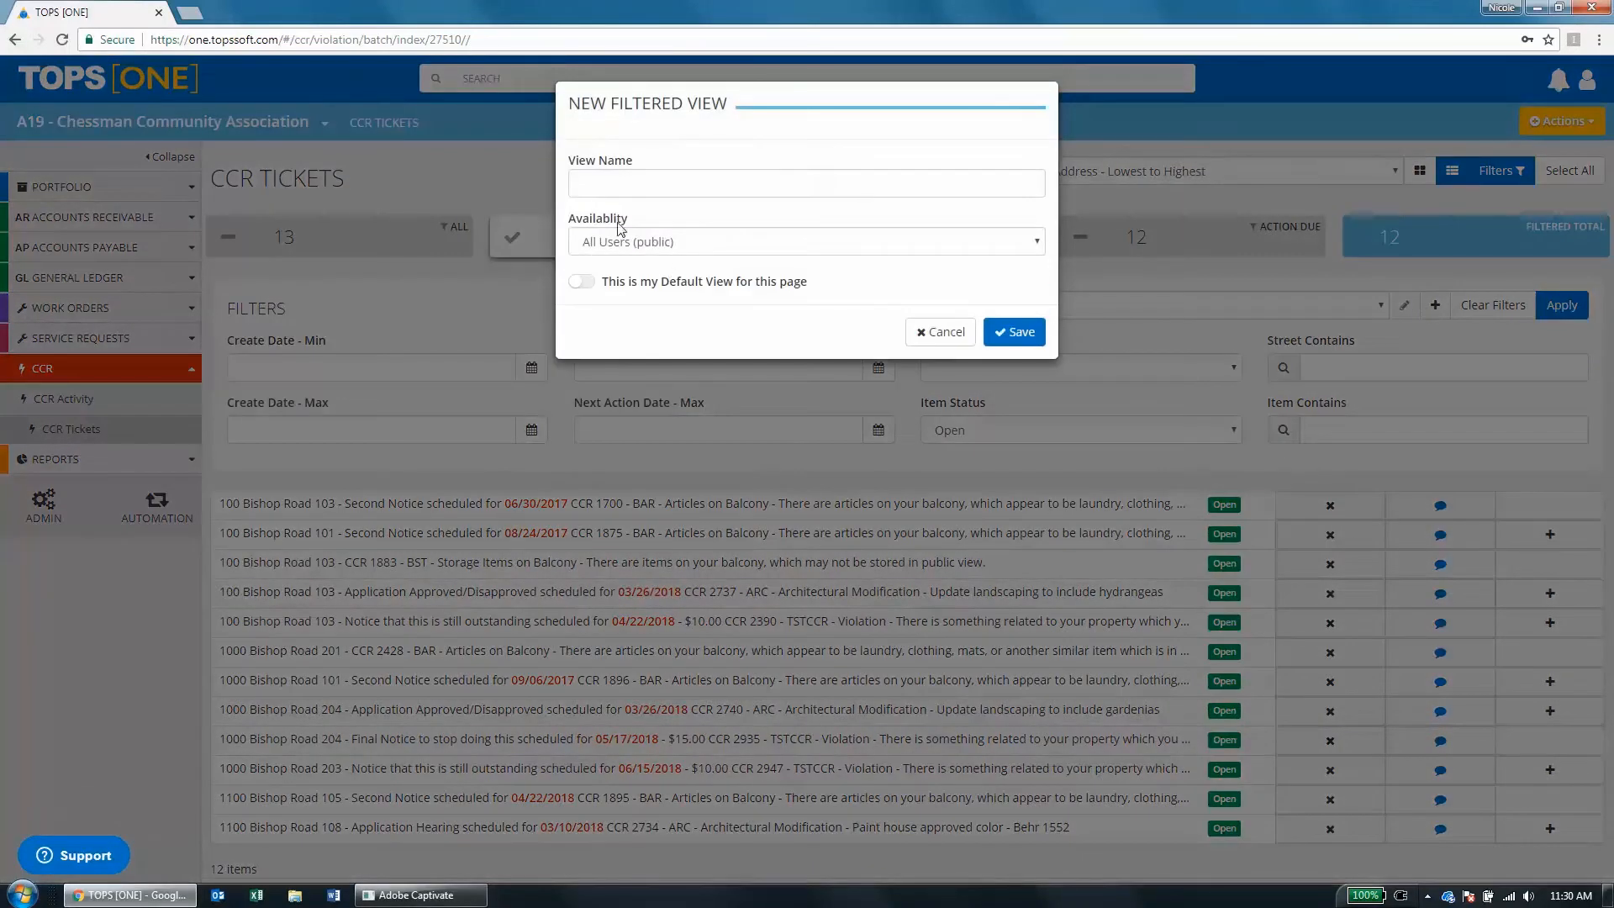
click(601, 178)
text(Address List View)
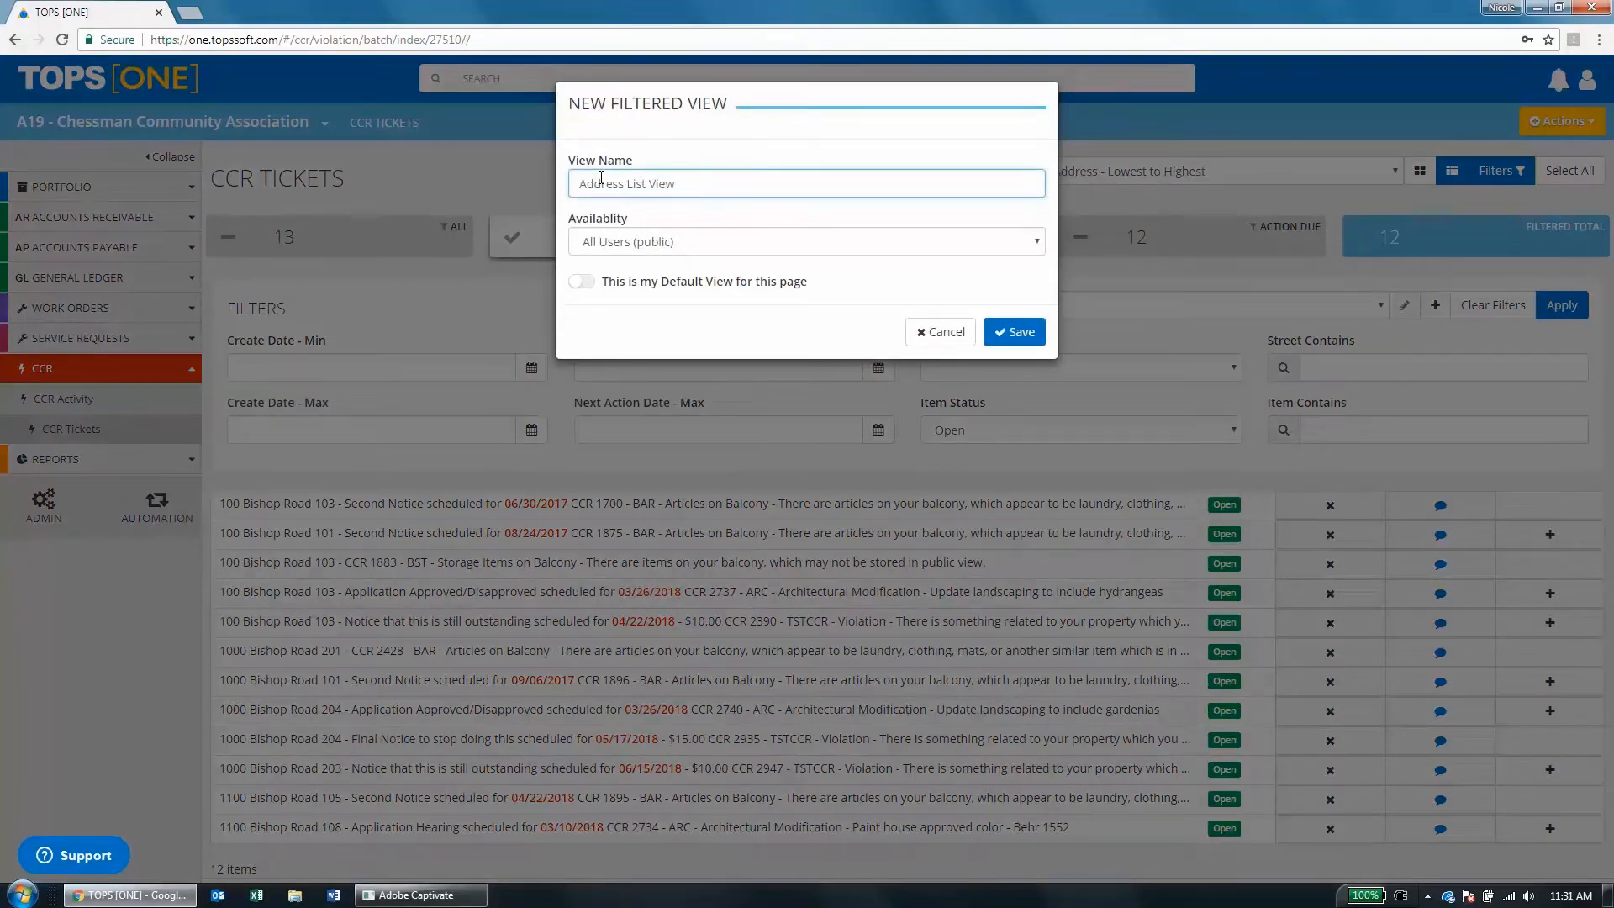
click(733, 250)
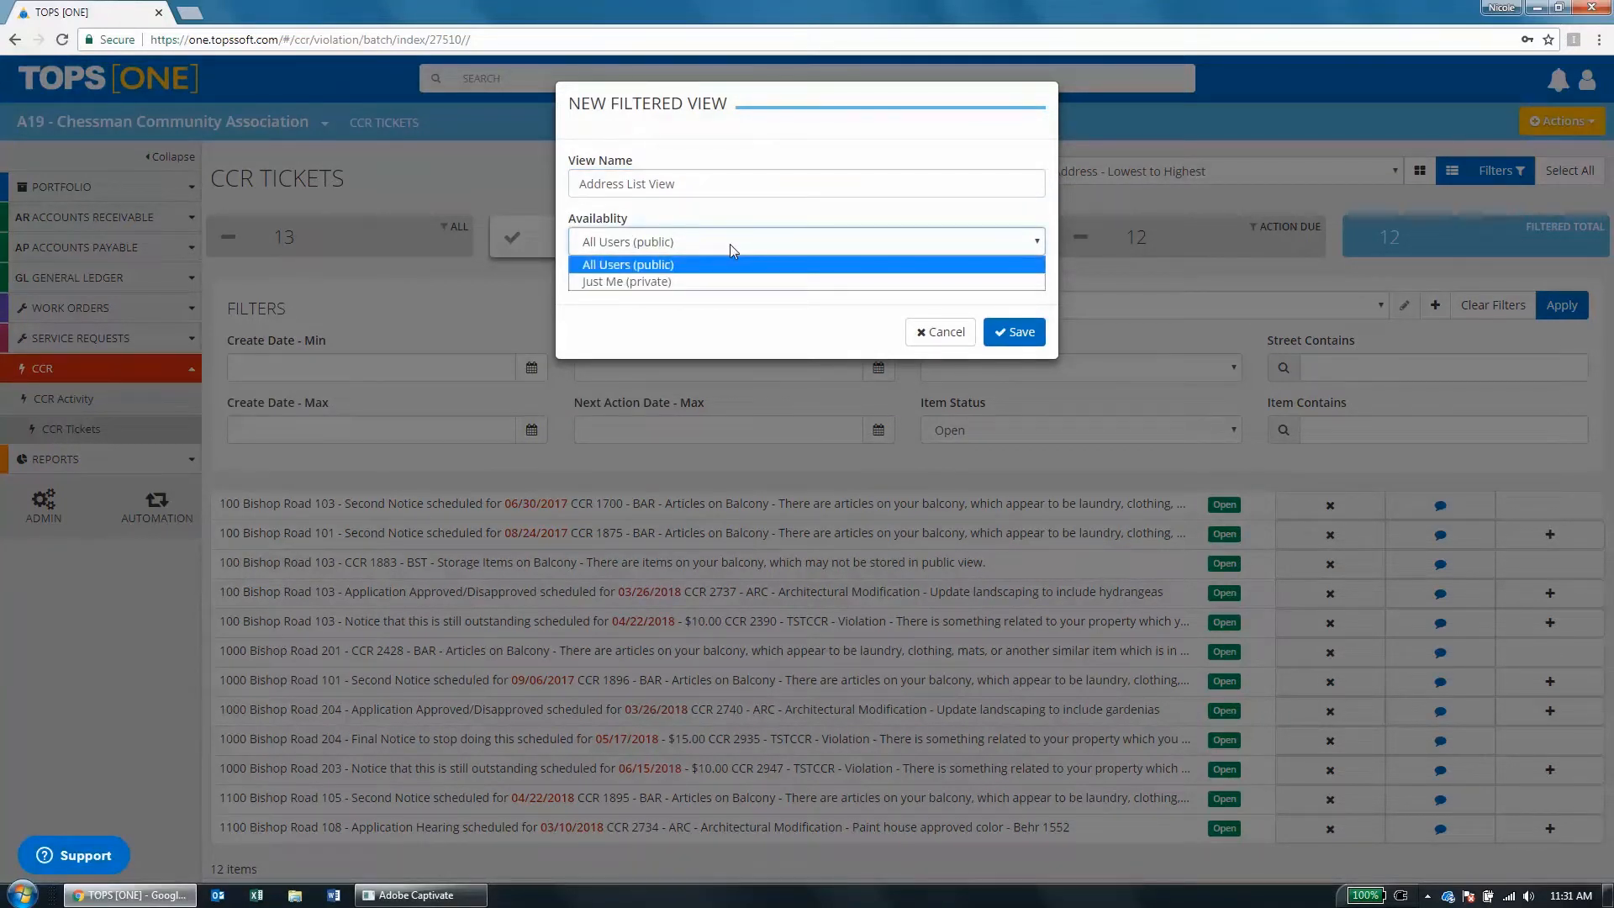
click(730, 244)
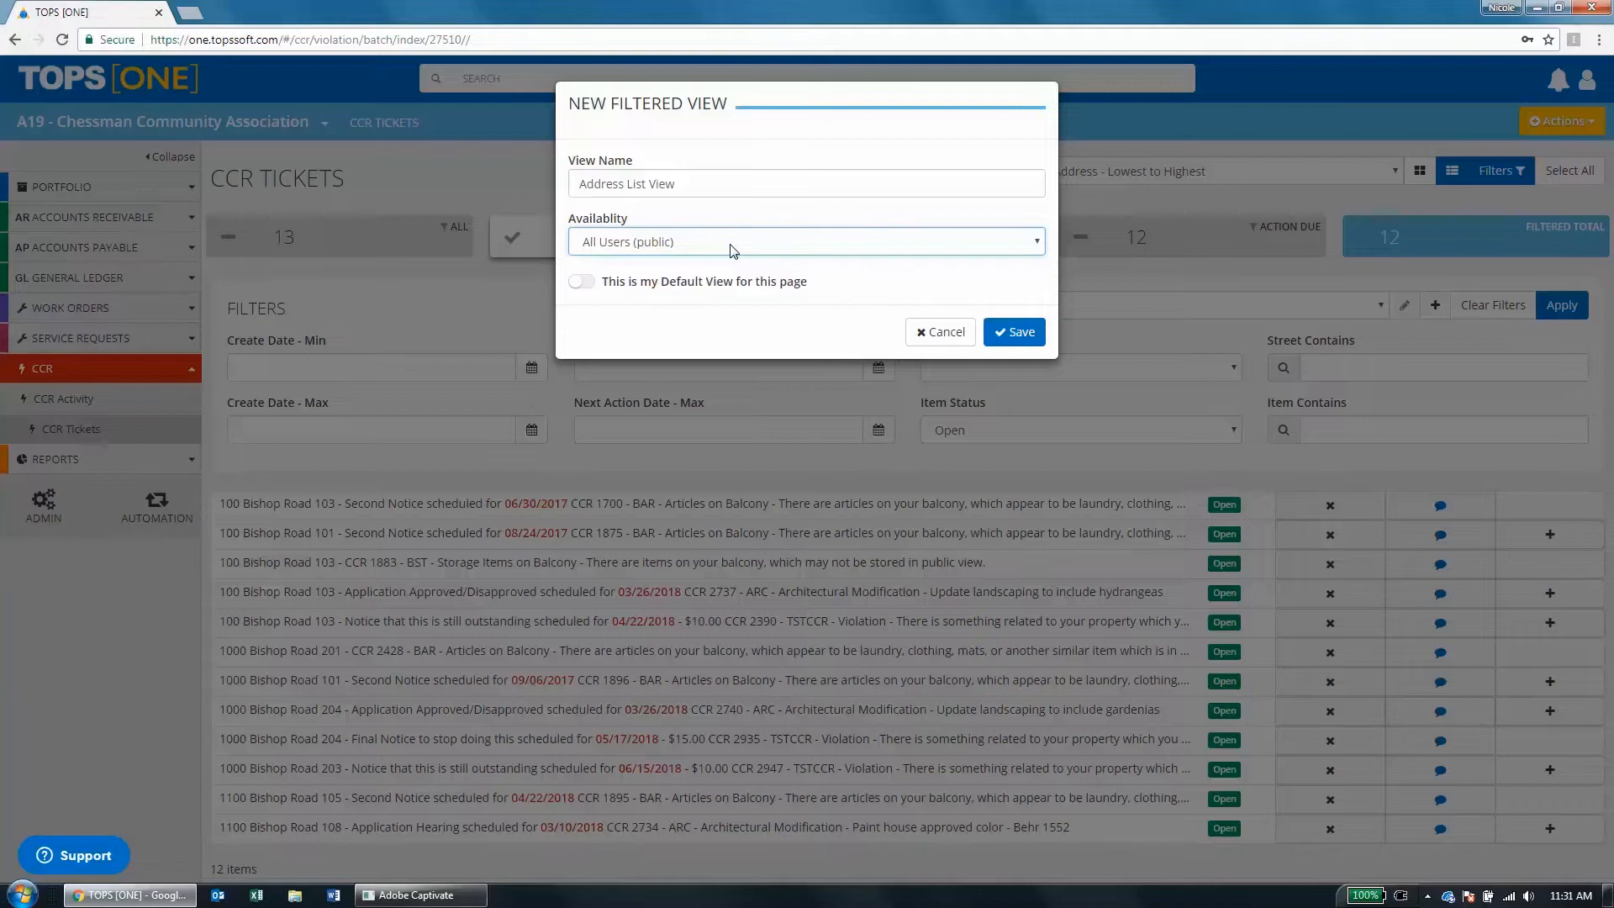
click(593, 288)
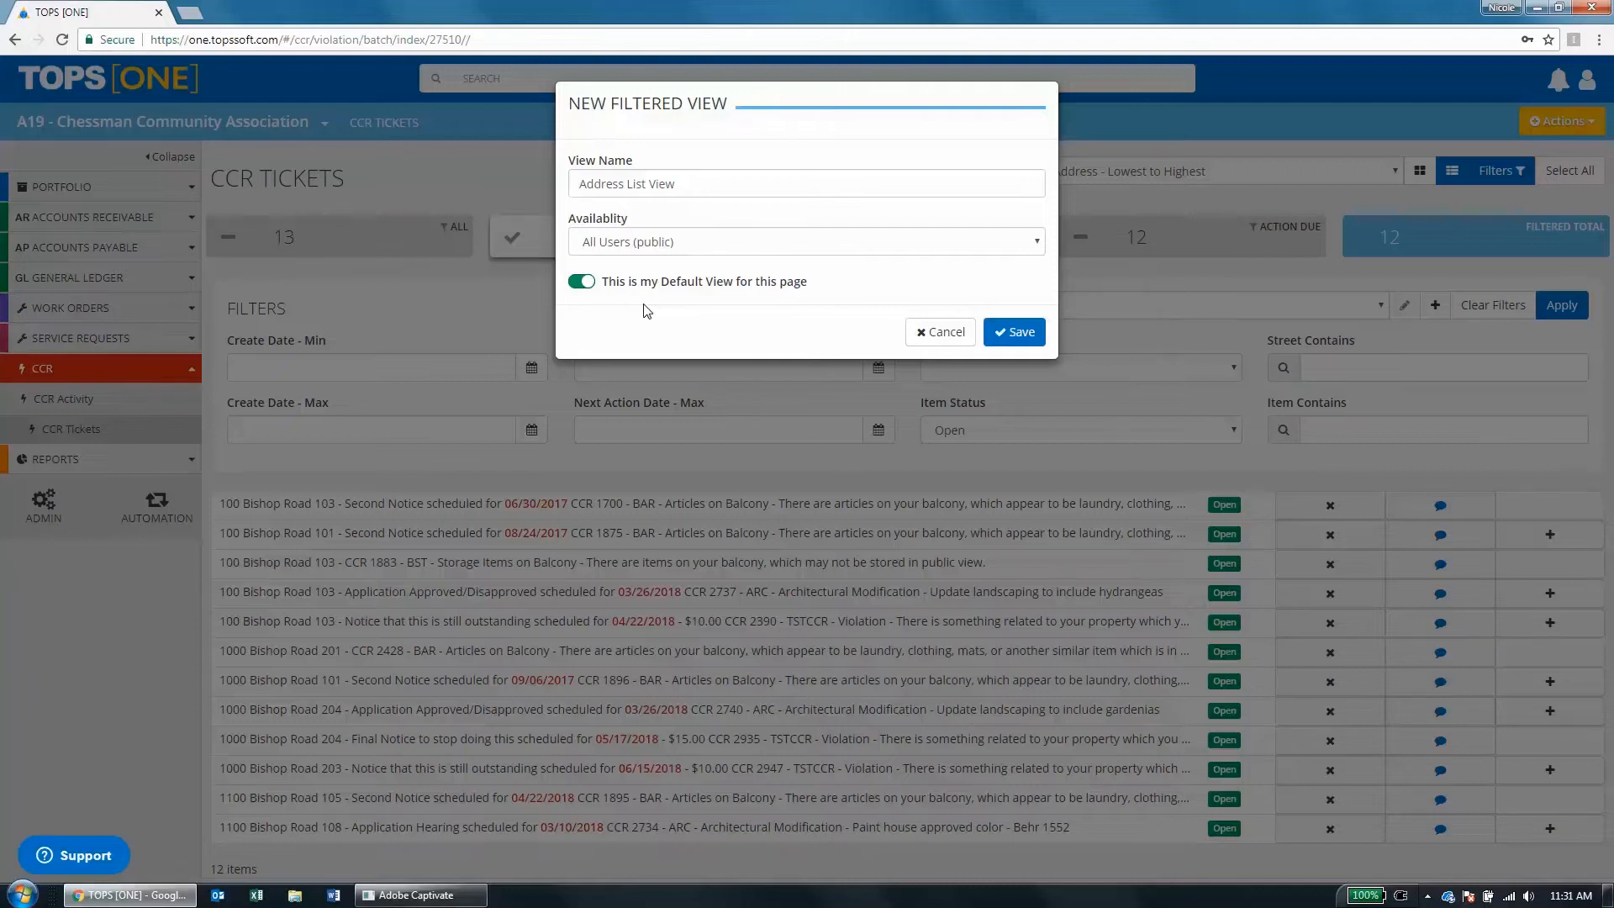
click(1014, 332)
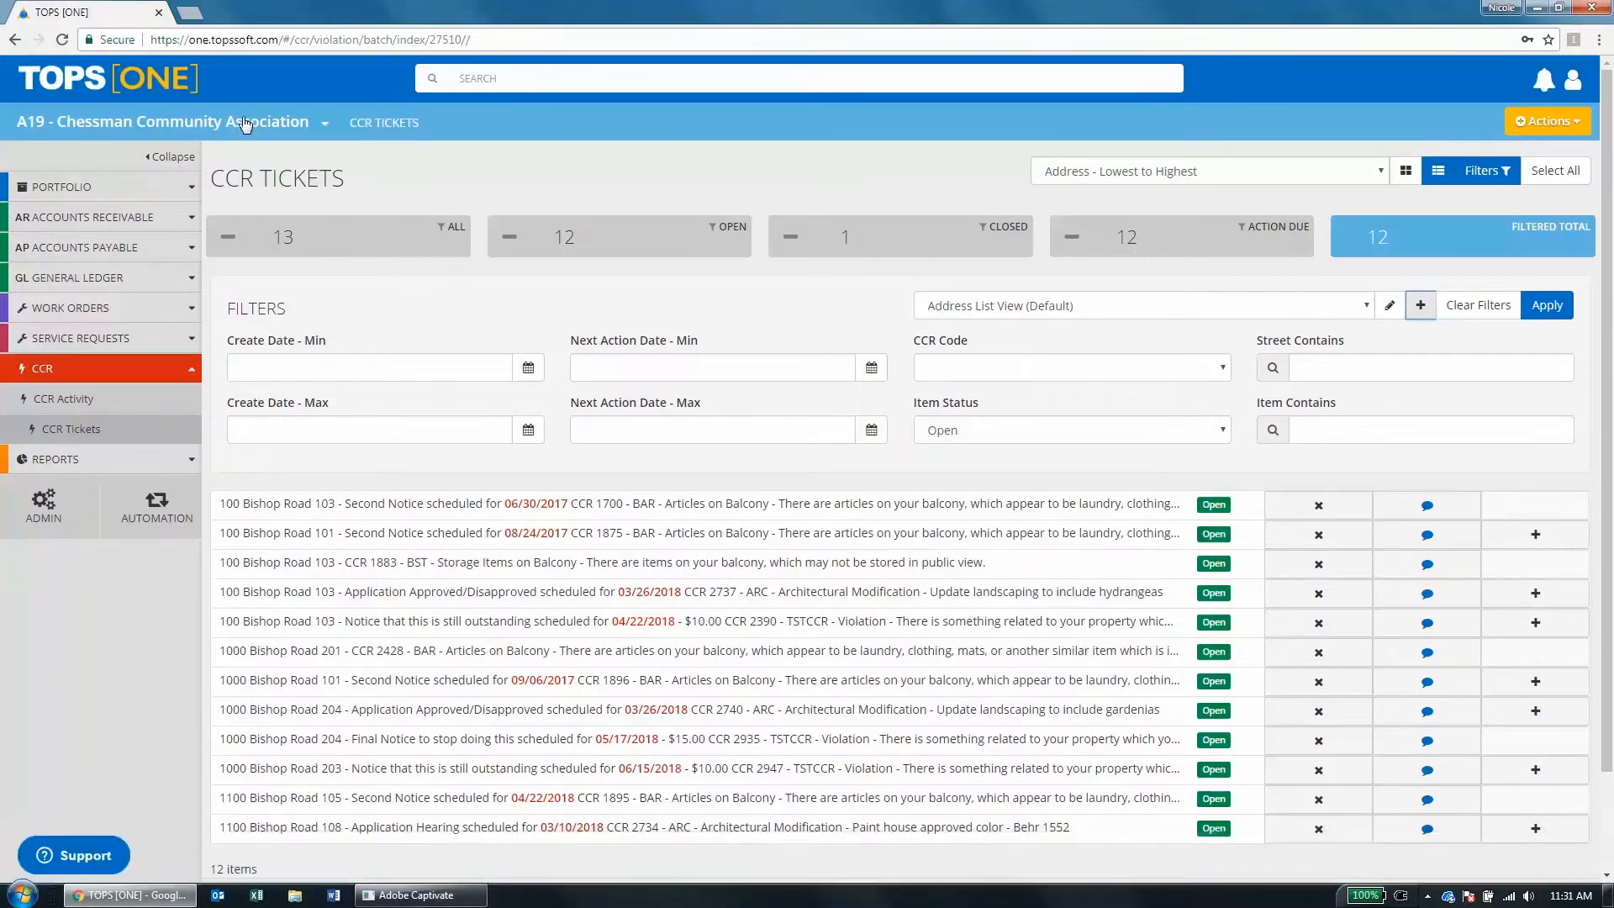
Go to the A19 - Chessman Community Association profile and reopen its CCR Tickets page from there.
click(114, 123)
click(65, 144)
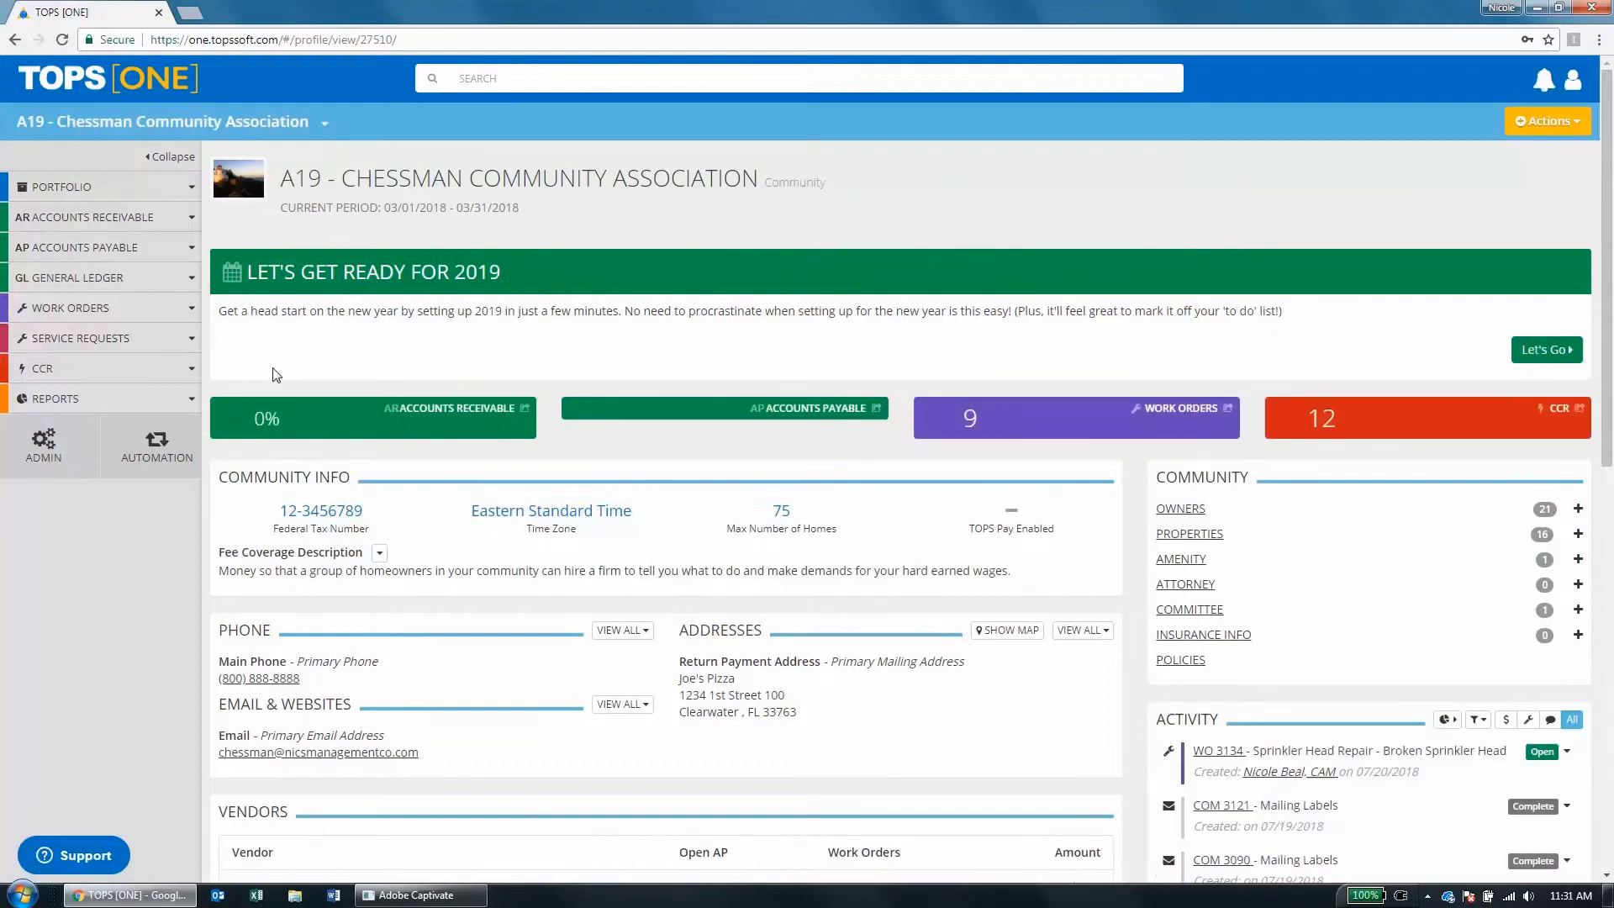
click(189, 379)
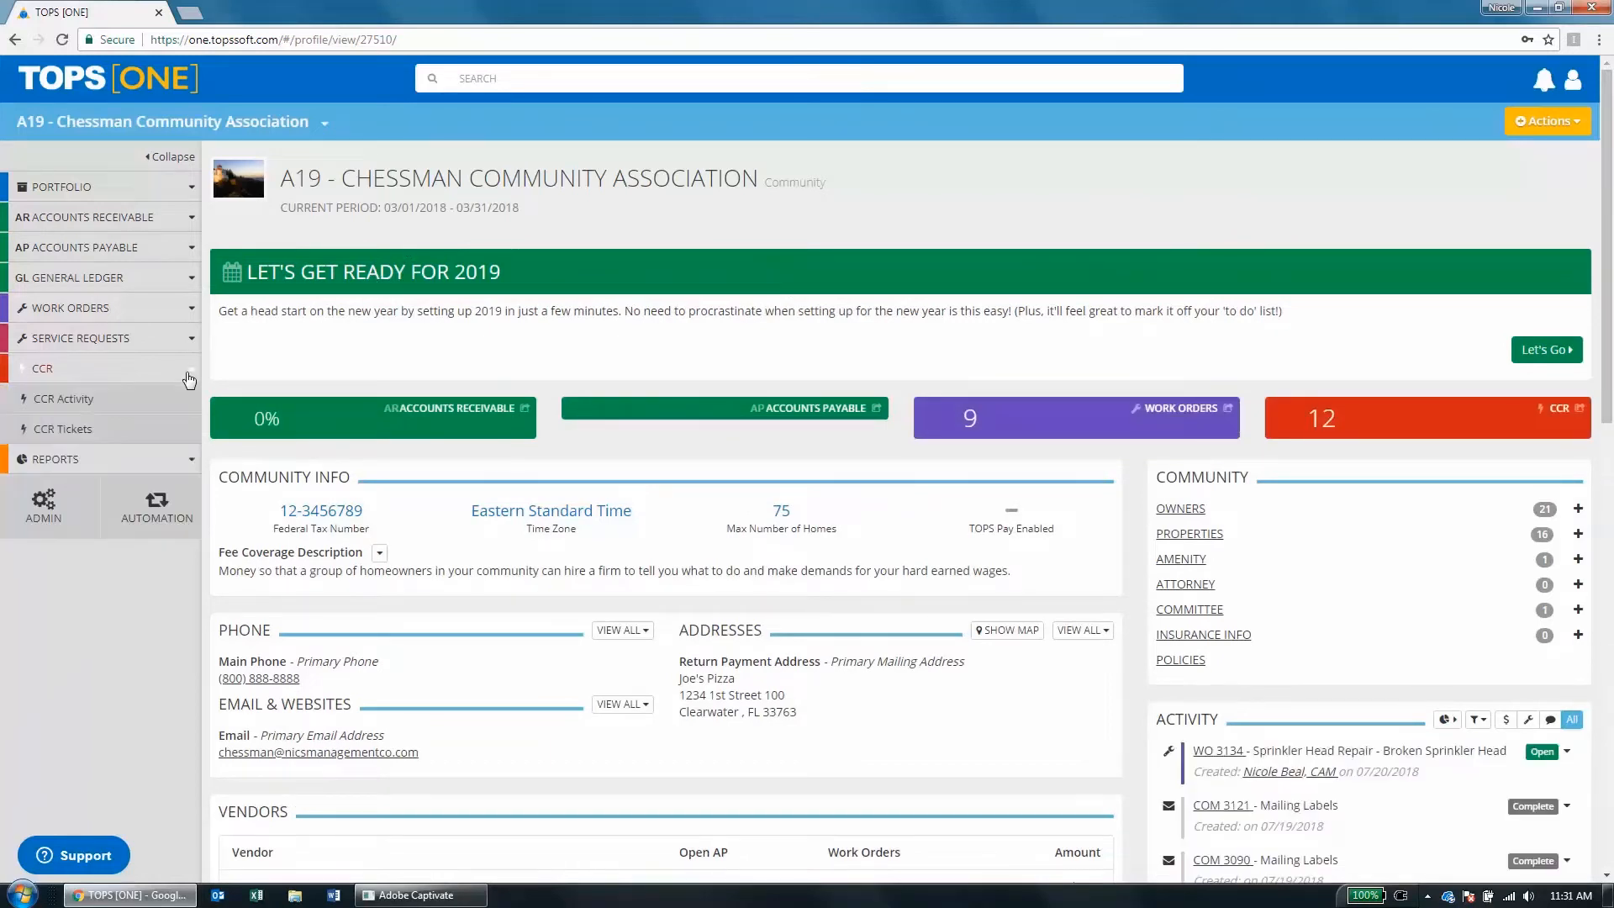
click(80, 432)
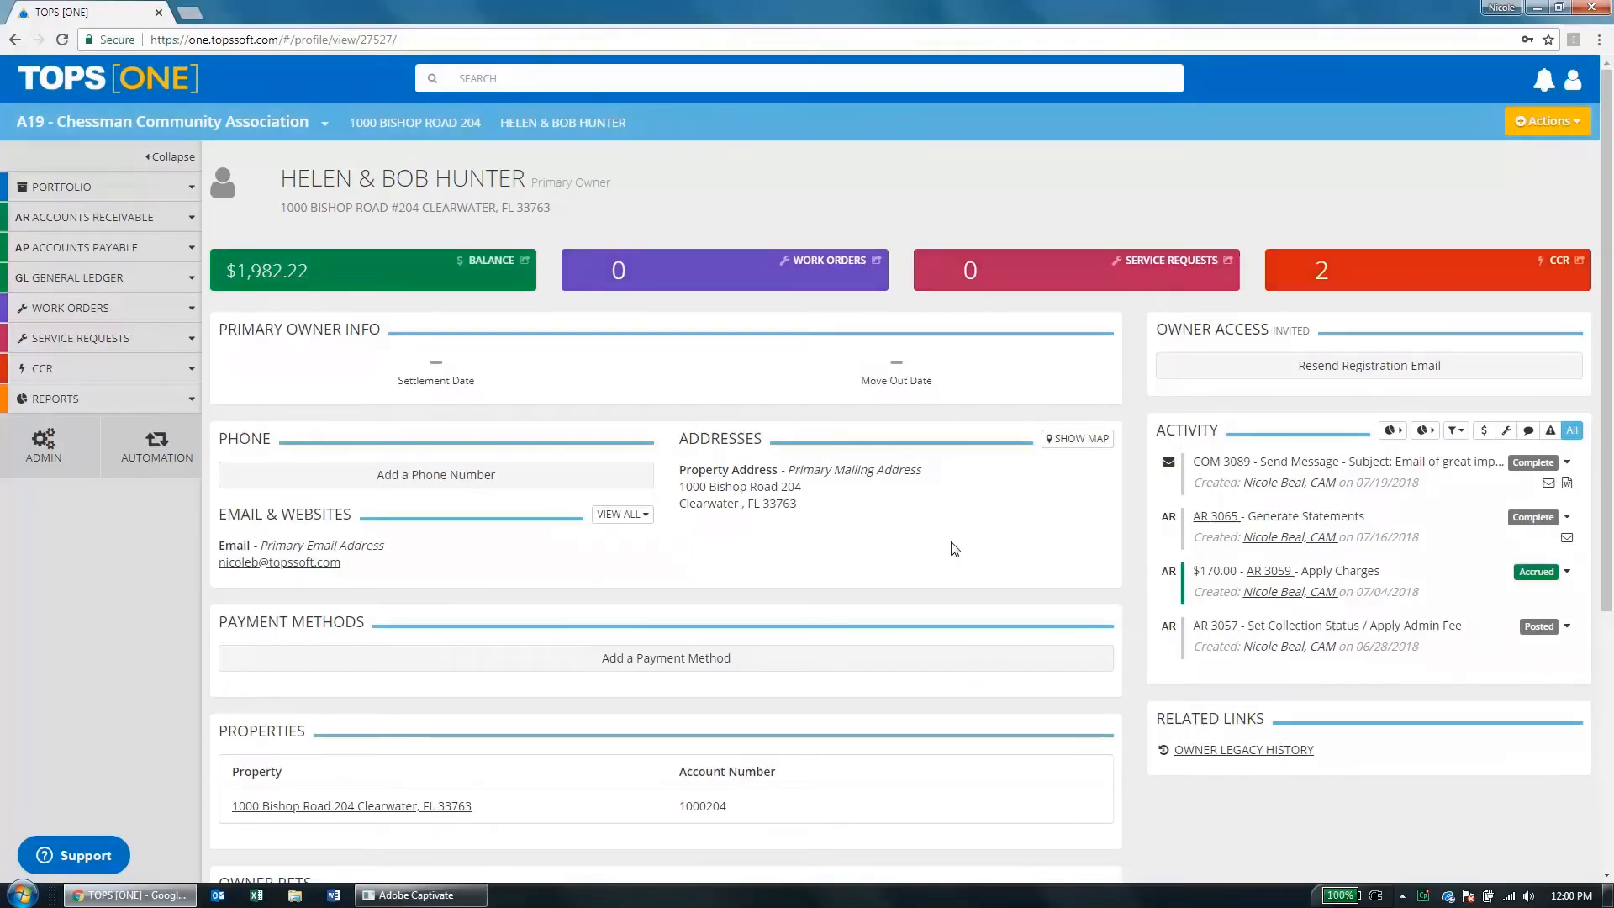
Open the primary owner's record for editing and review the Send Email Copies settings of the owner's e-mail addresses.
click(1548, 121)
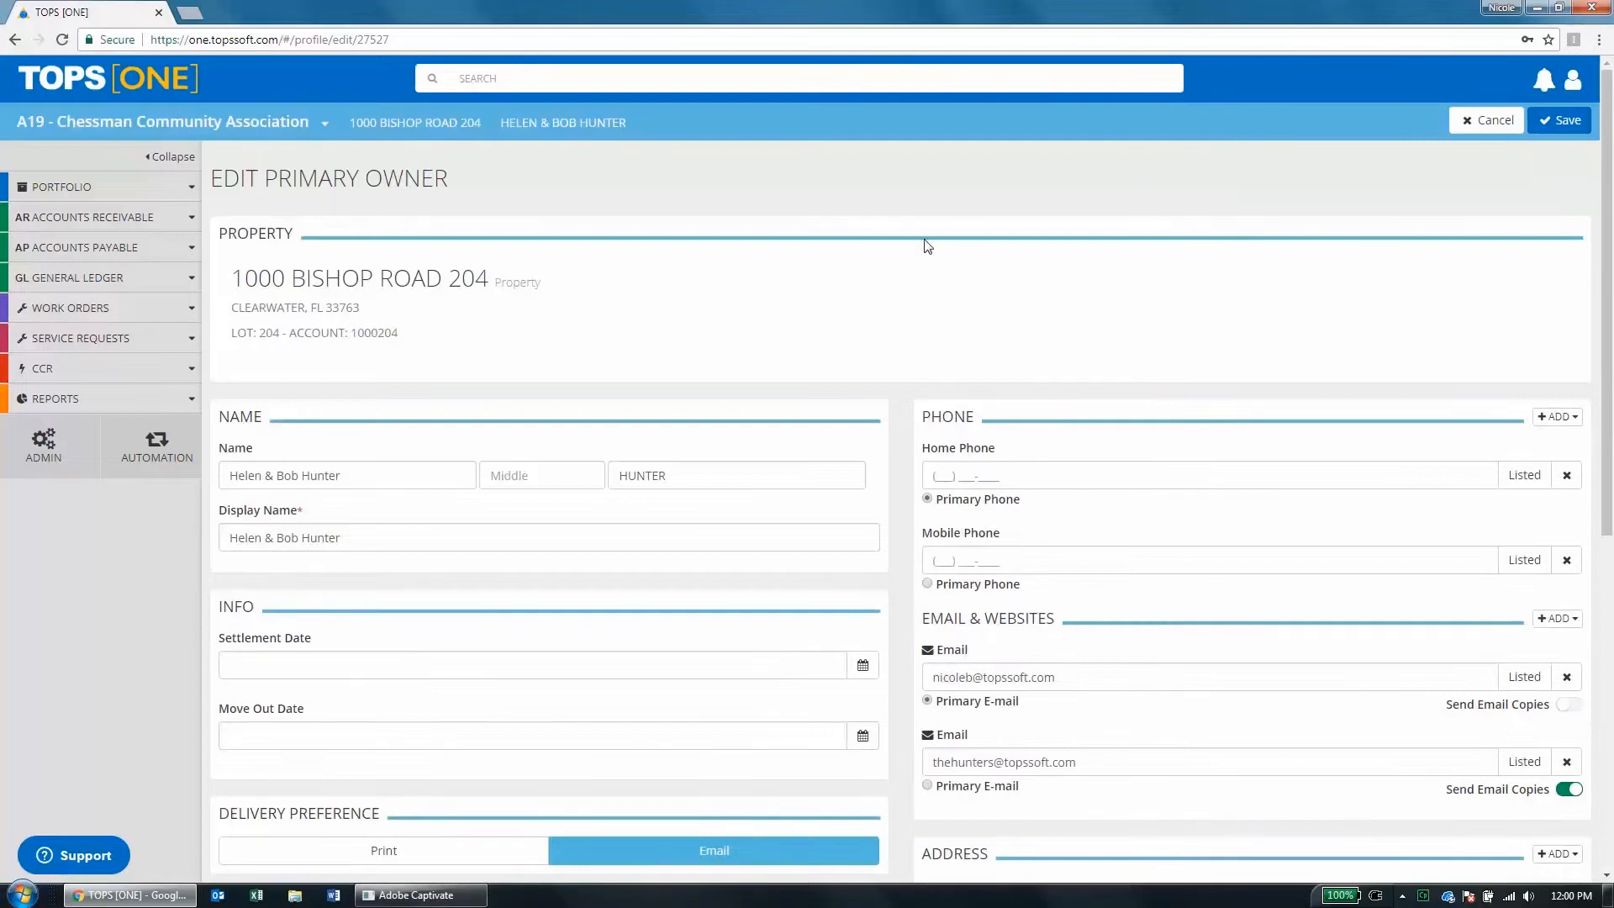
scroll(904, 277, down, 3)
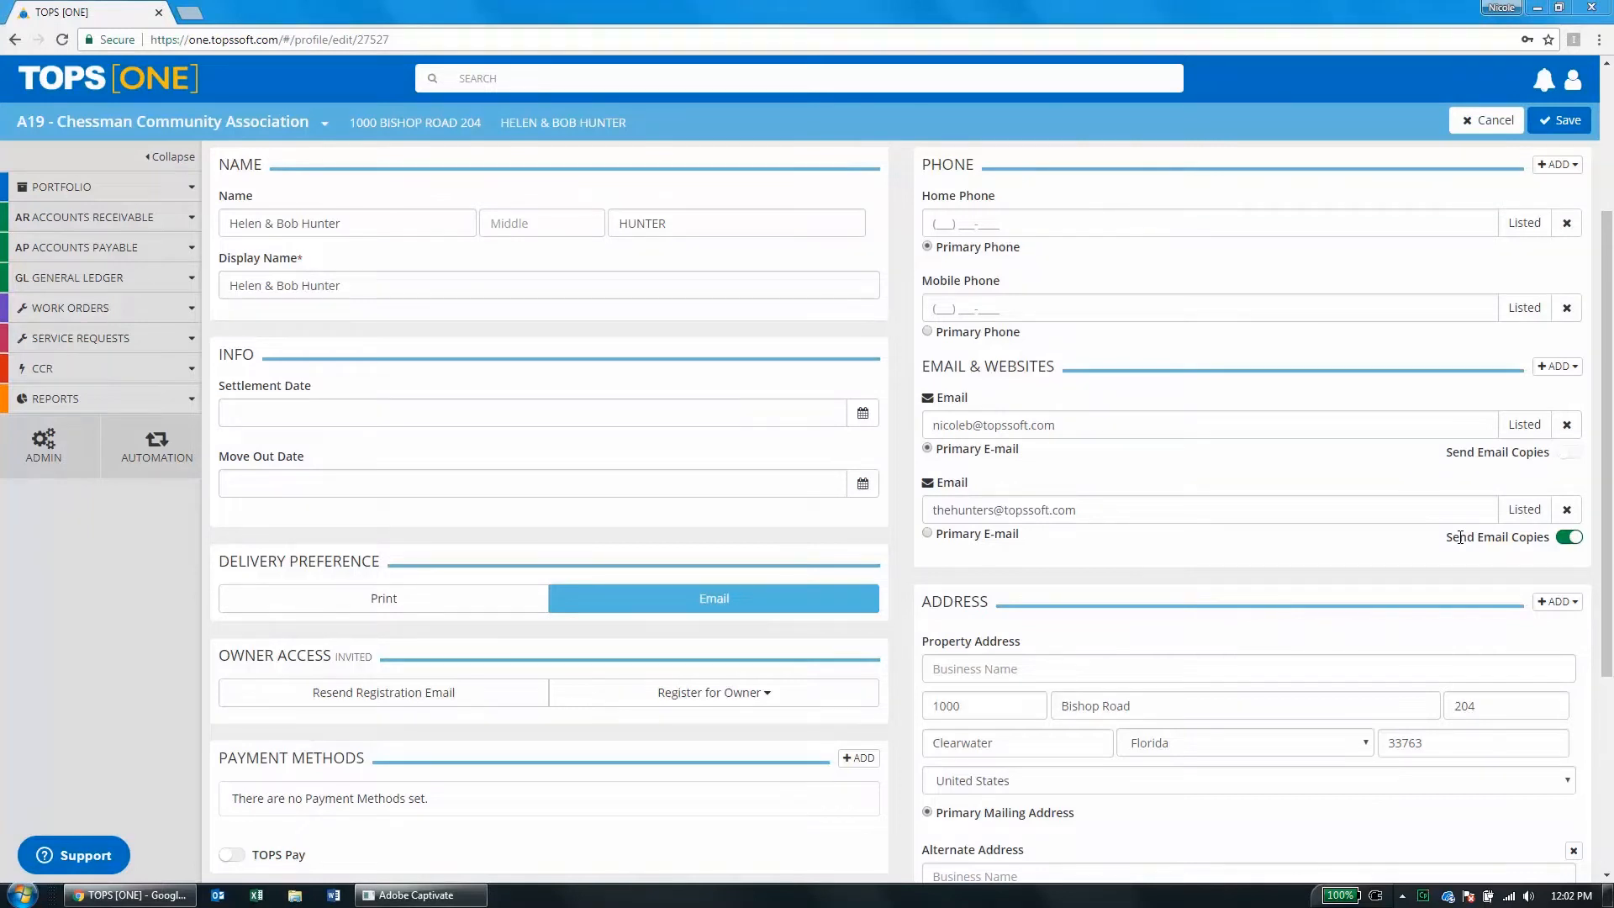
Open the community's owners list, show its filters, and review the Delivery Preference and Email Address filter options.
click(173, 188)
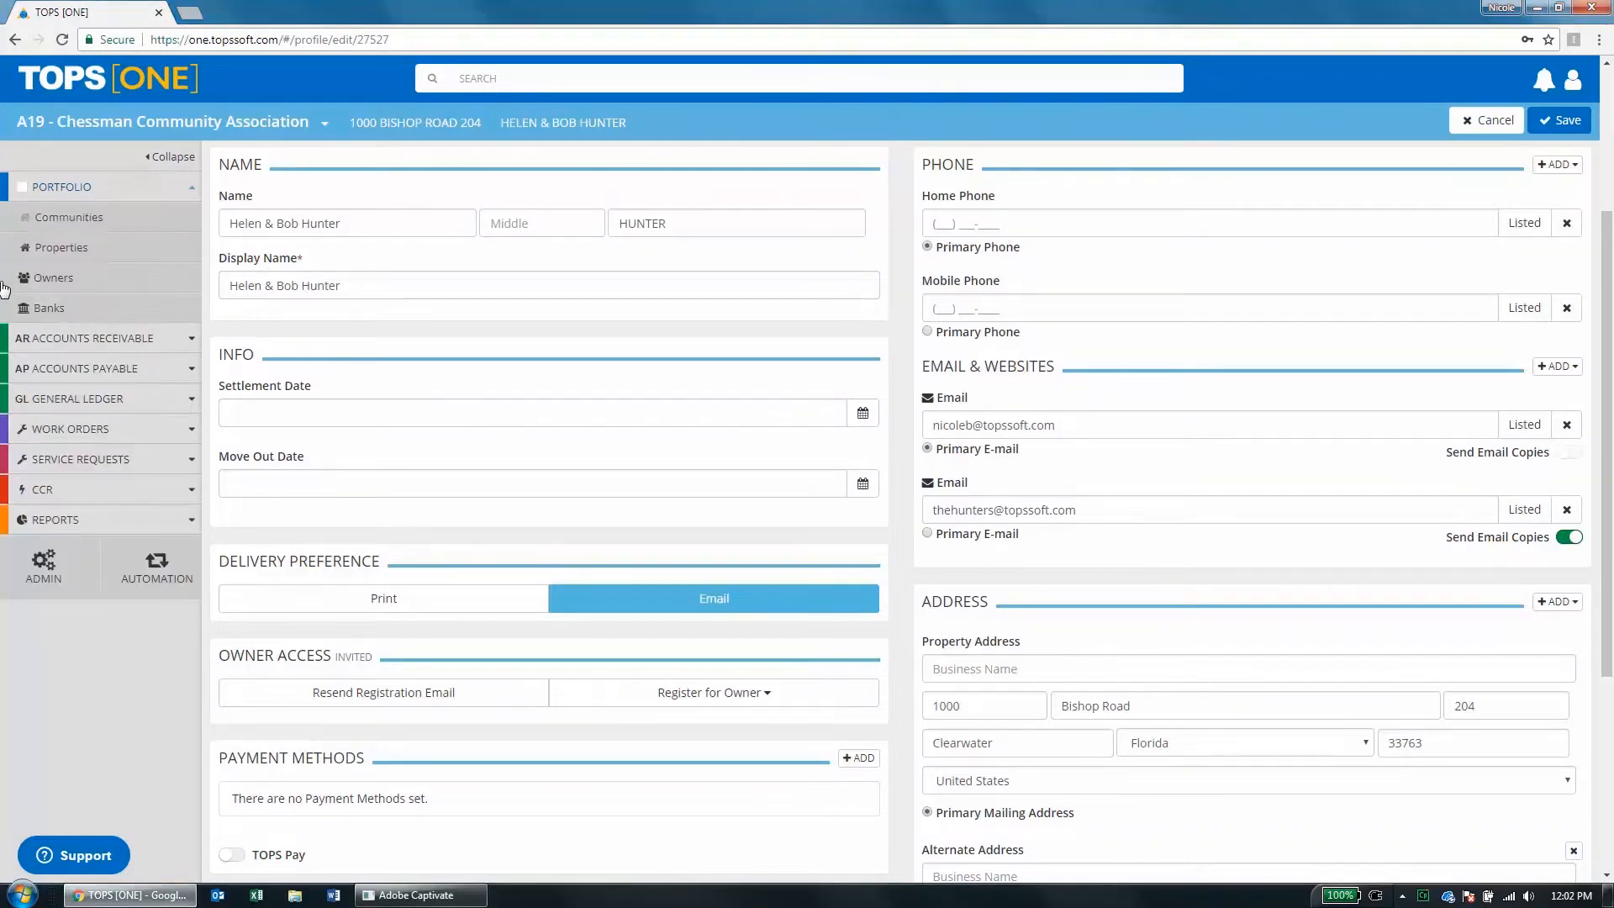
click(37, 280)
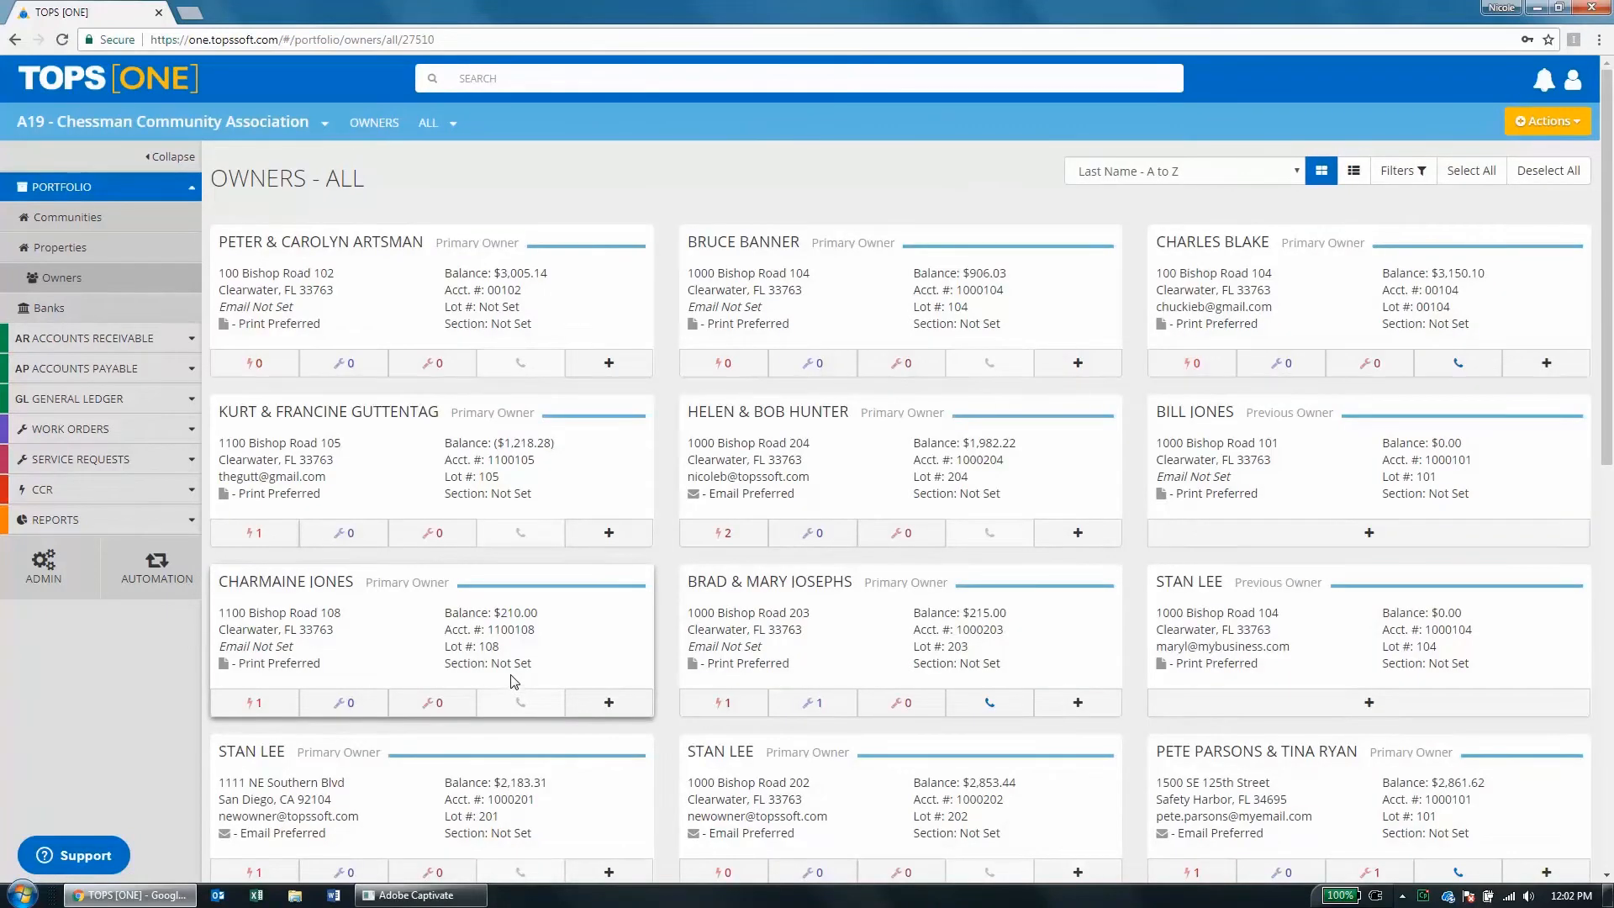
click(1417, 175)
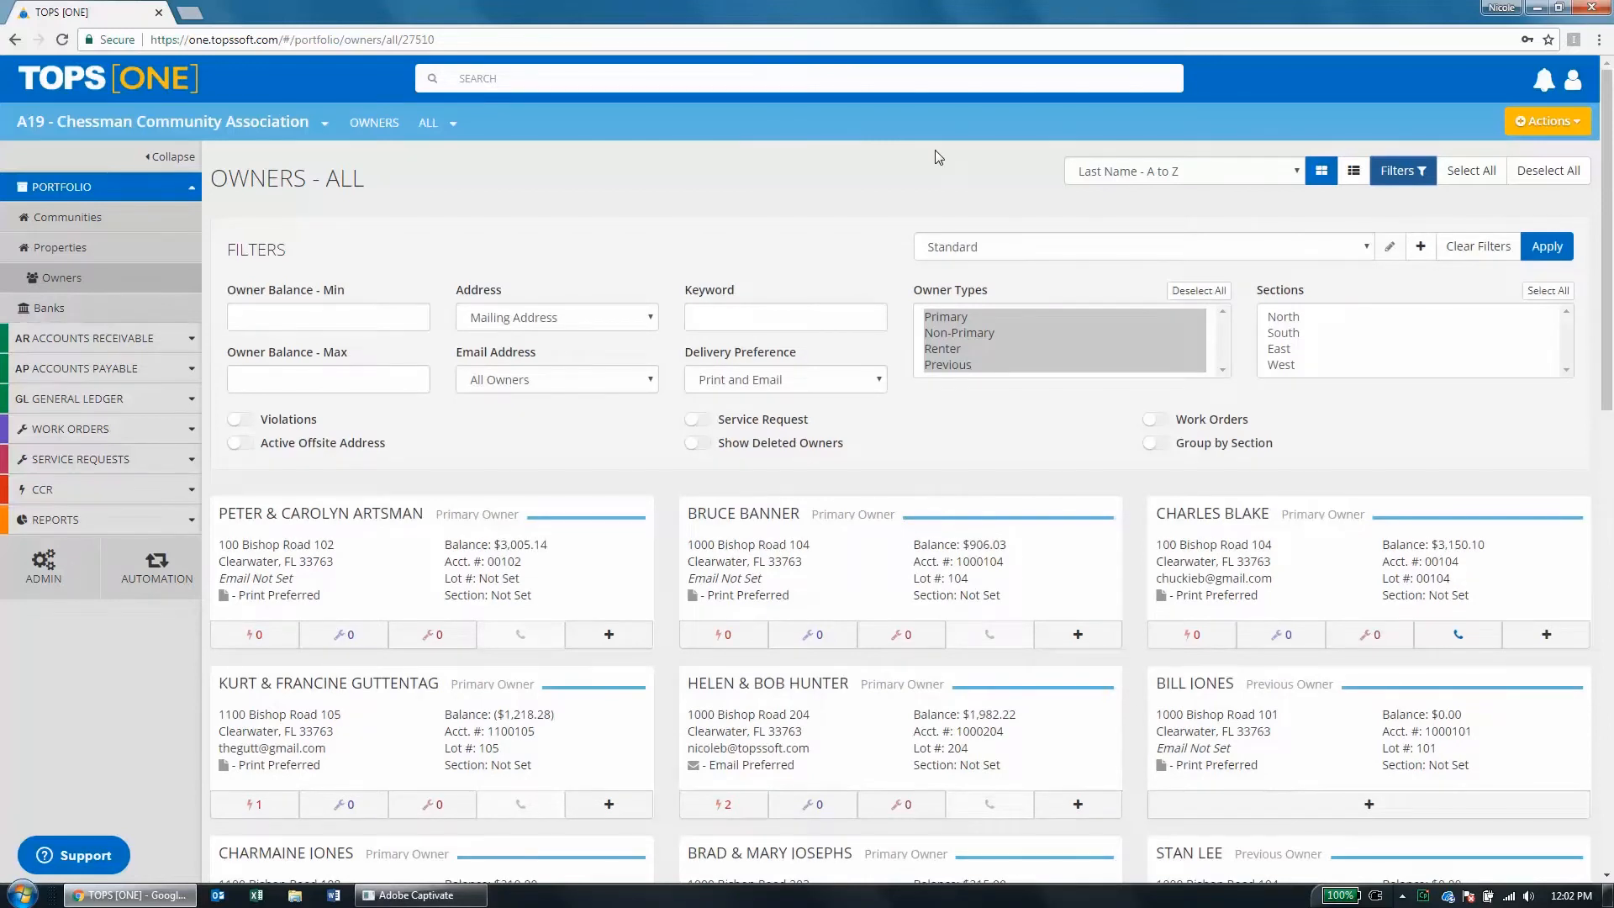
click(878, 384)
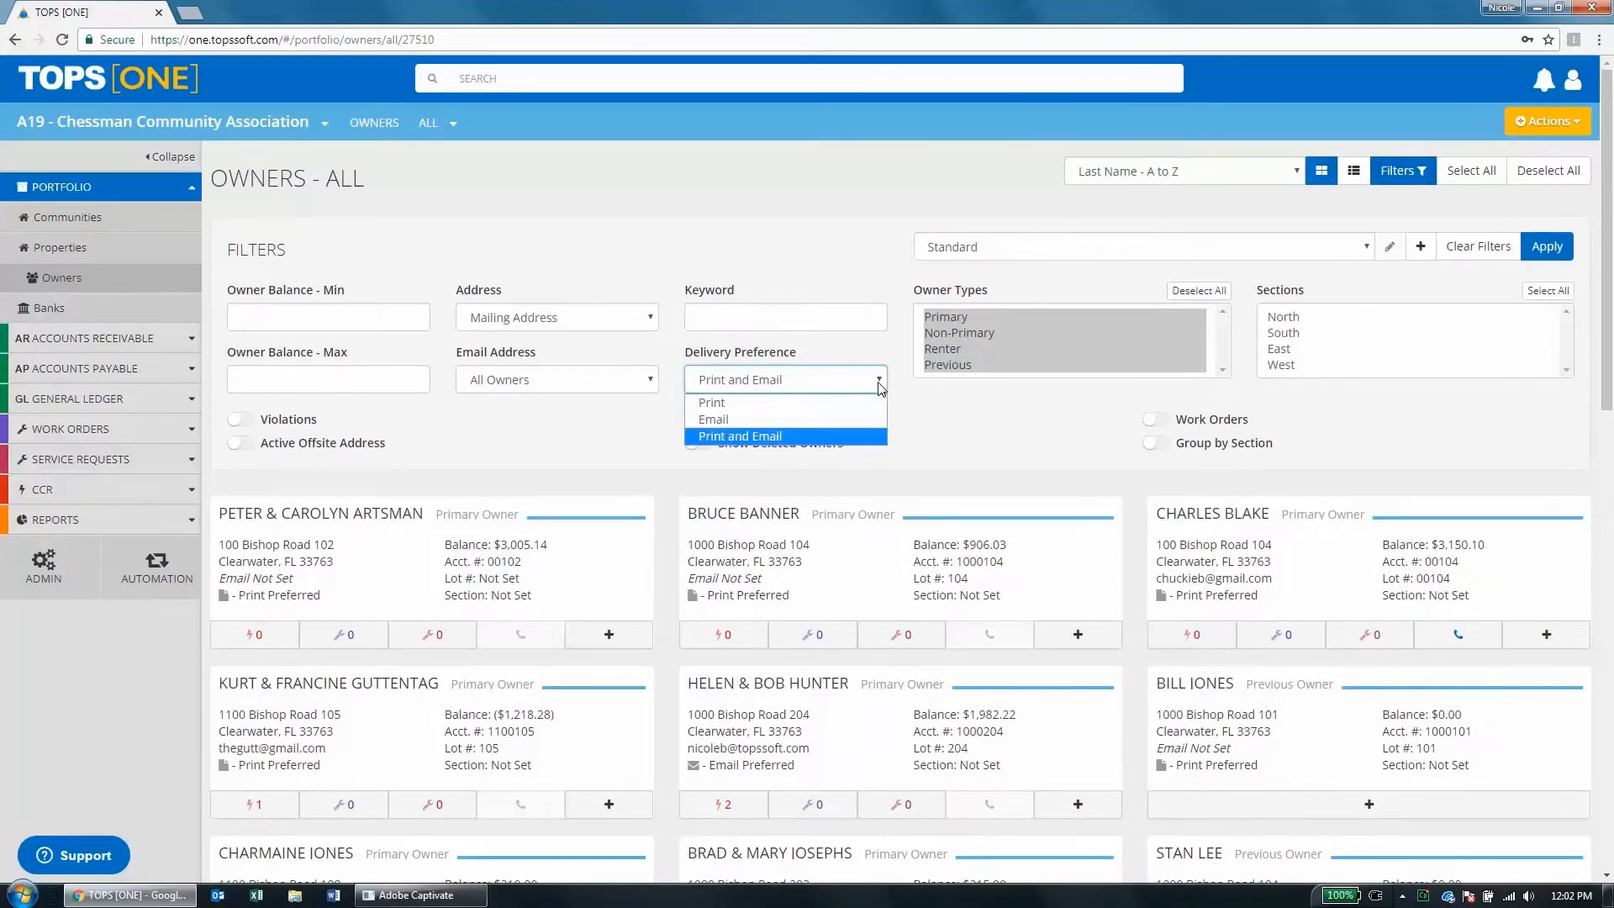
click(876, 383)
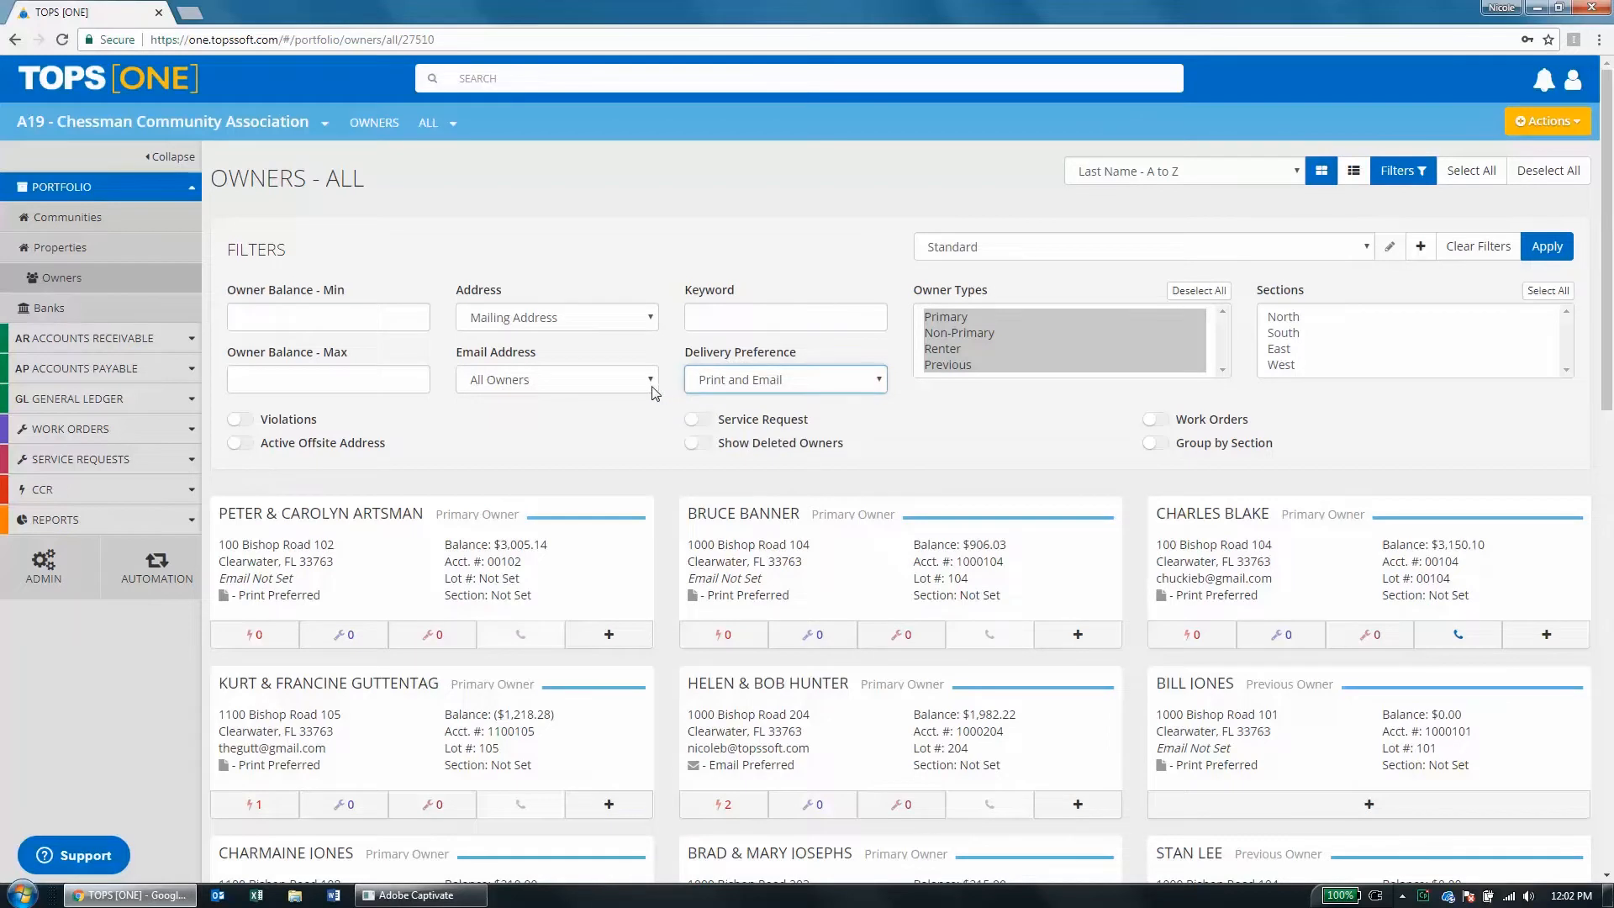
click(627, 386)
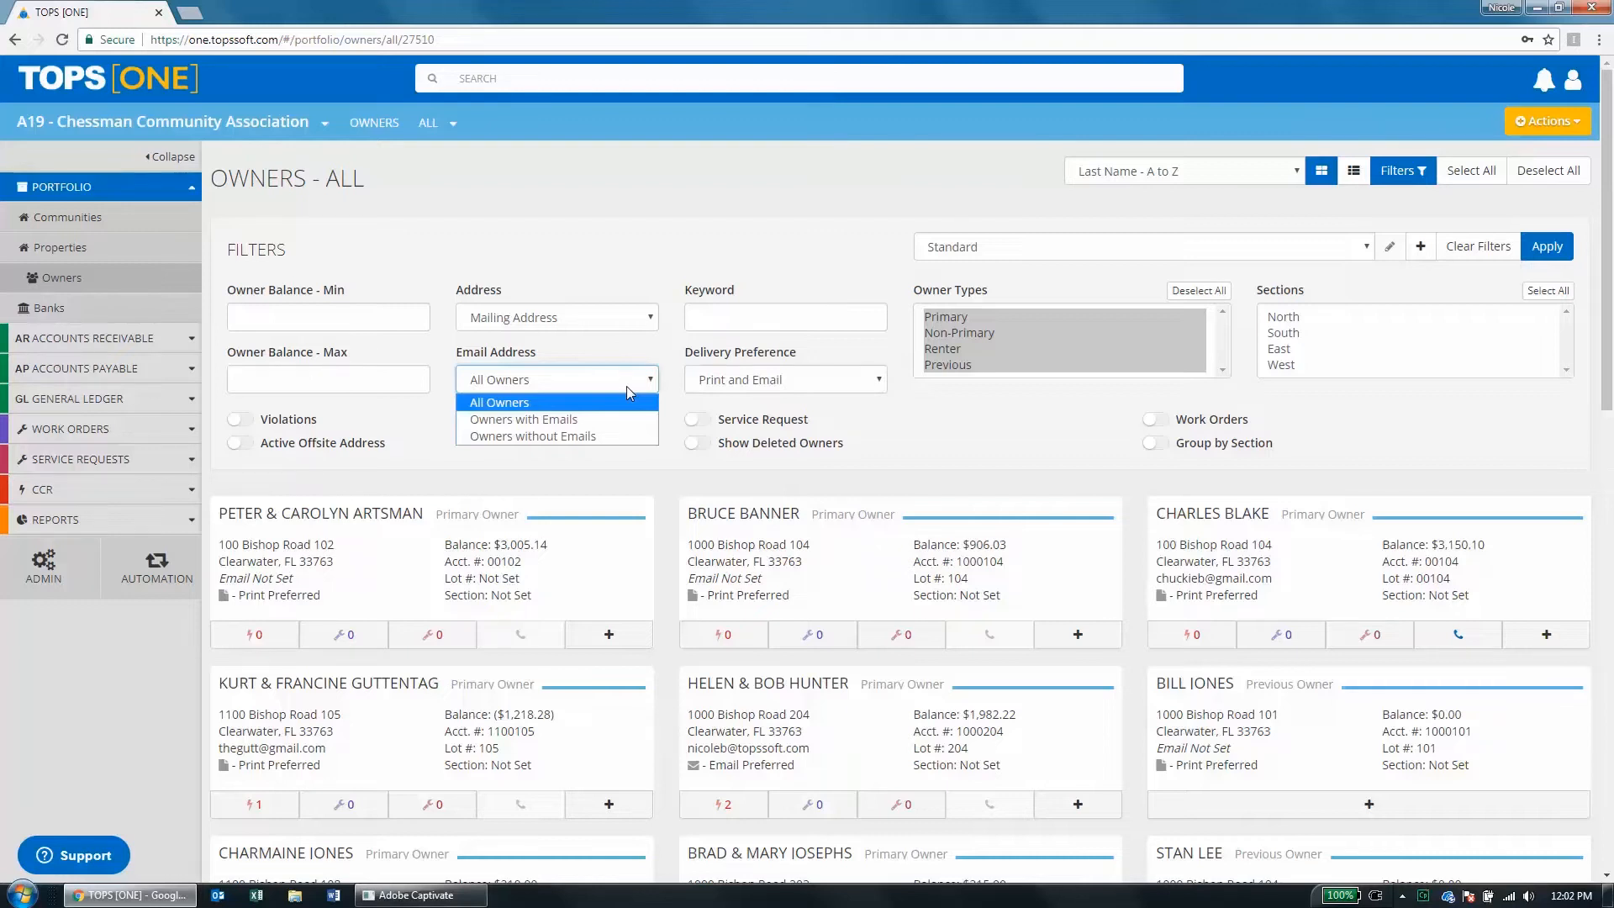
click(628, 386)
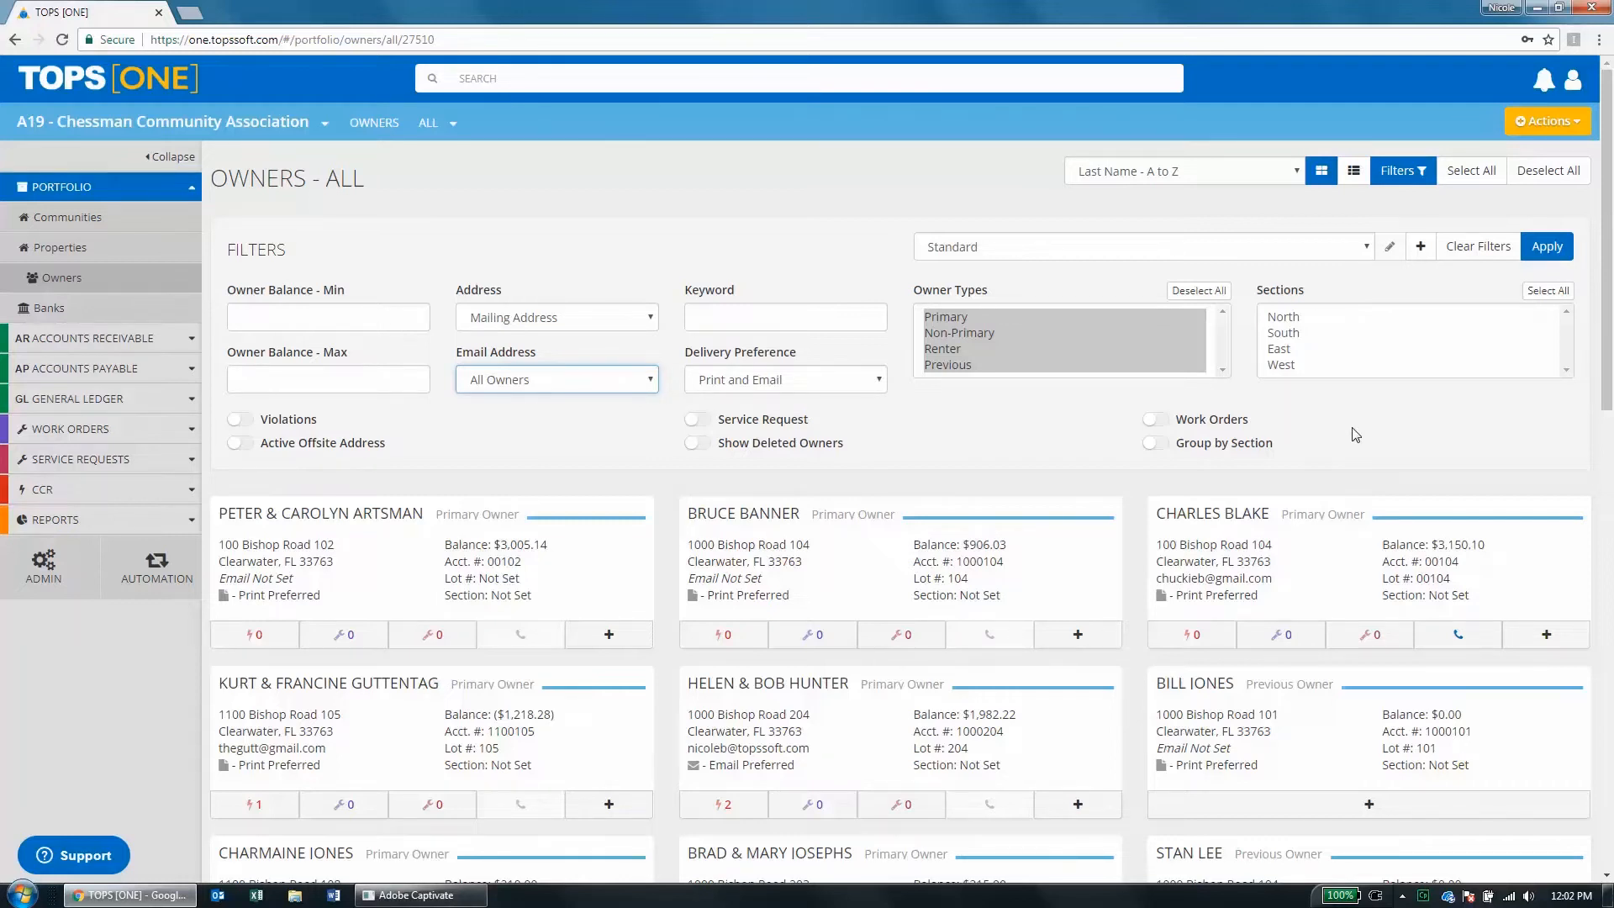
Apply the saved Owners & Renters filtered view to the owners list.
click(1367, 248)
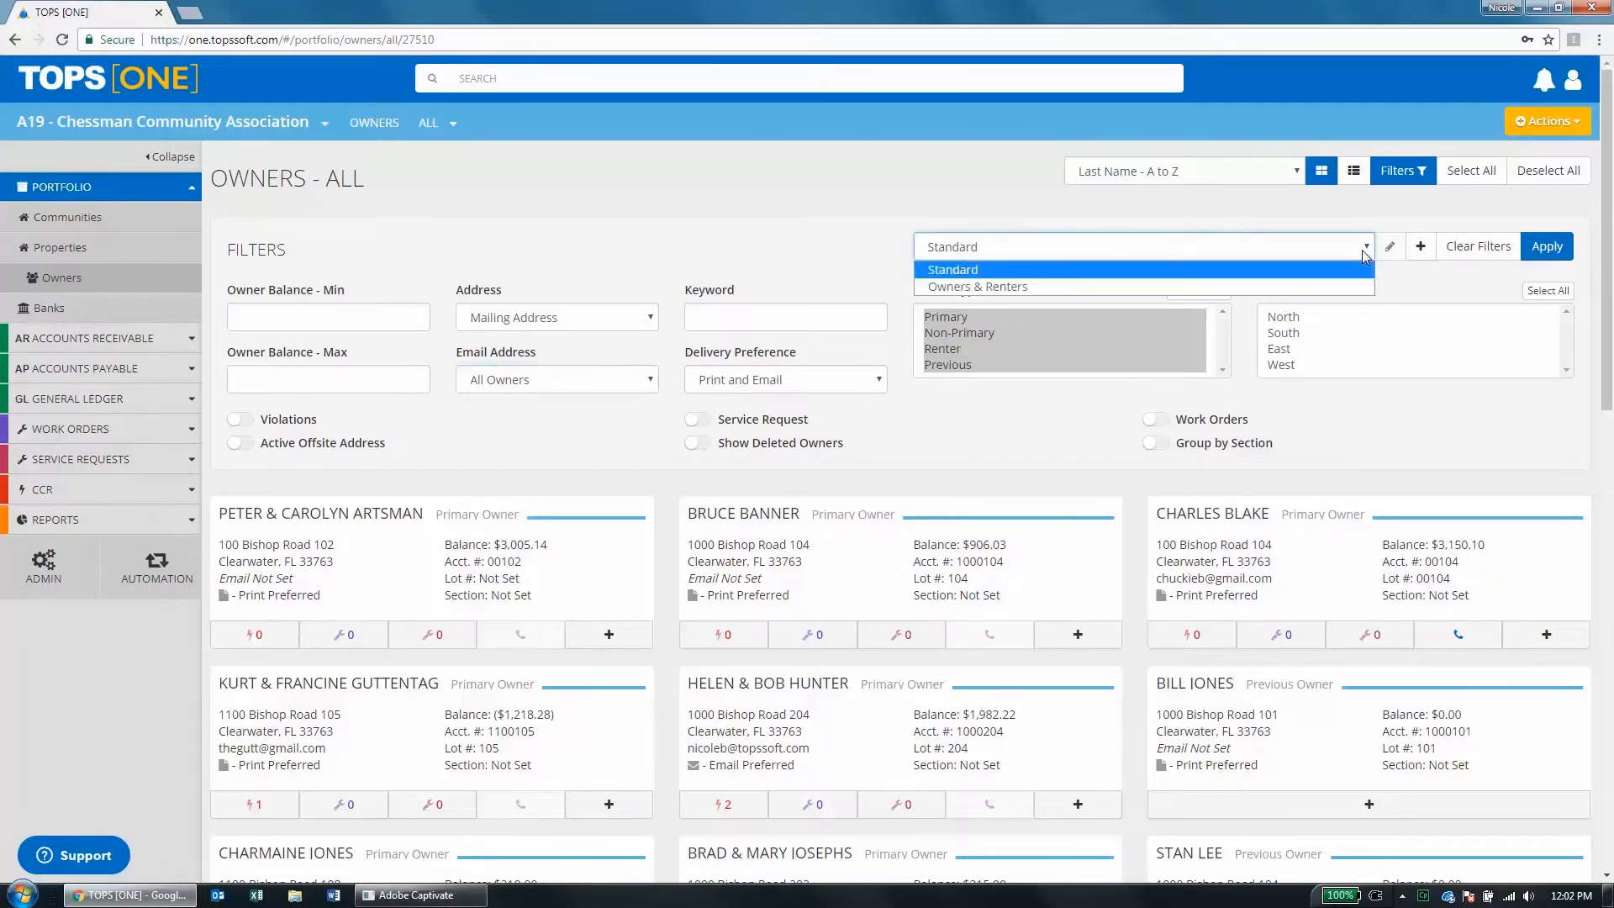
click(1015, 286)
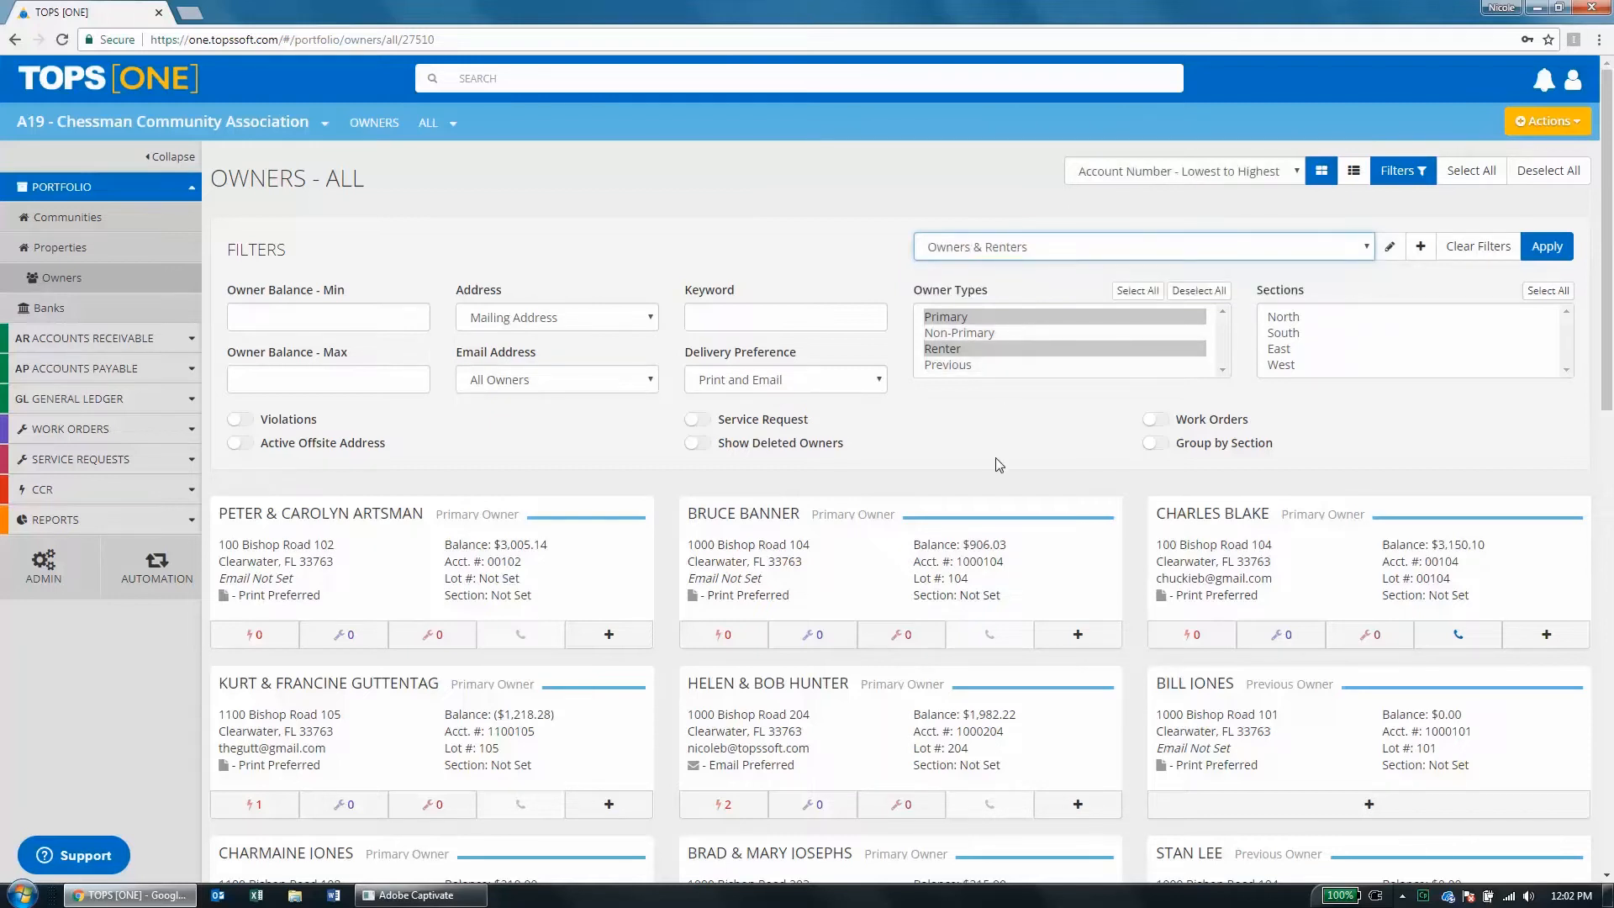
click(1551, 246)
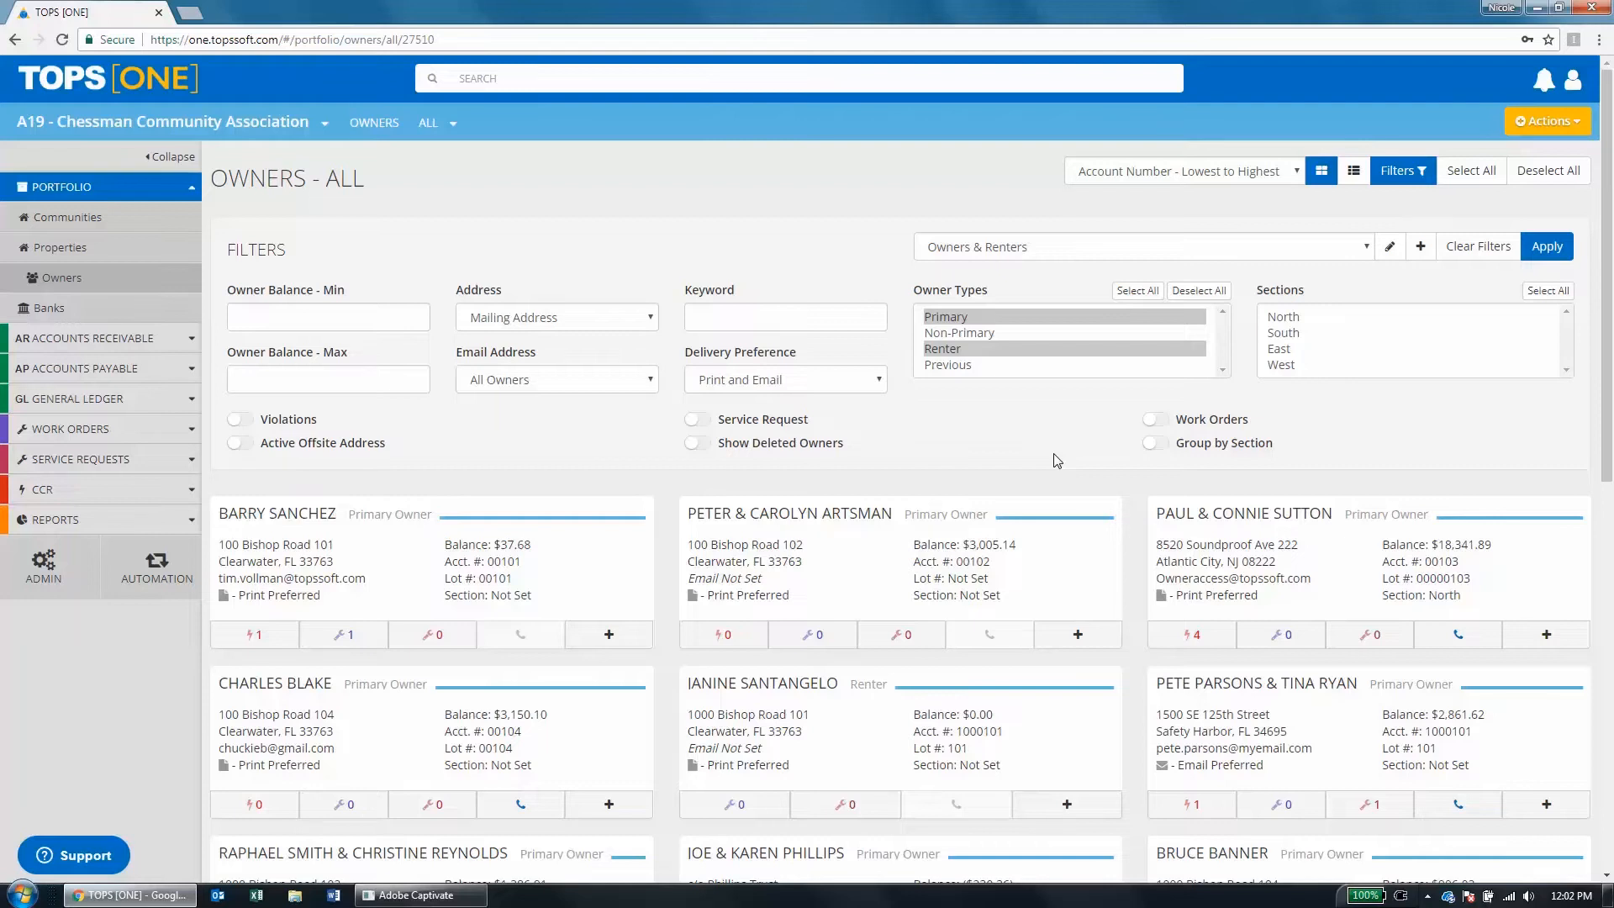
Select all owners in the filtered list and start a new message to them.
click(1471, 170)
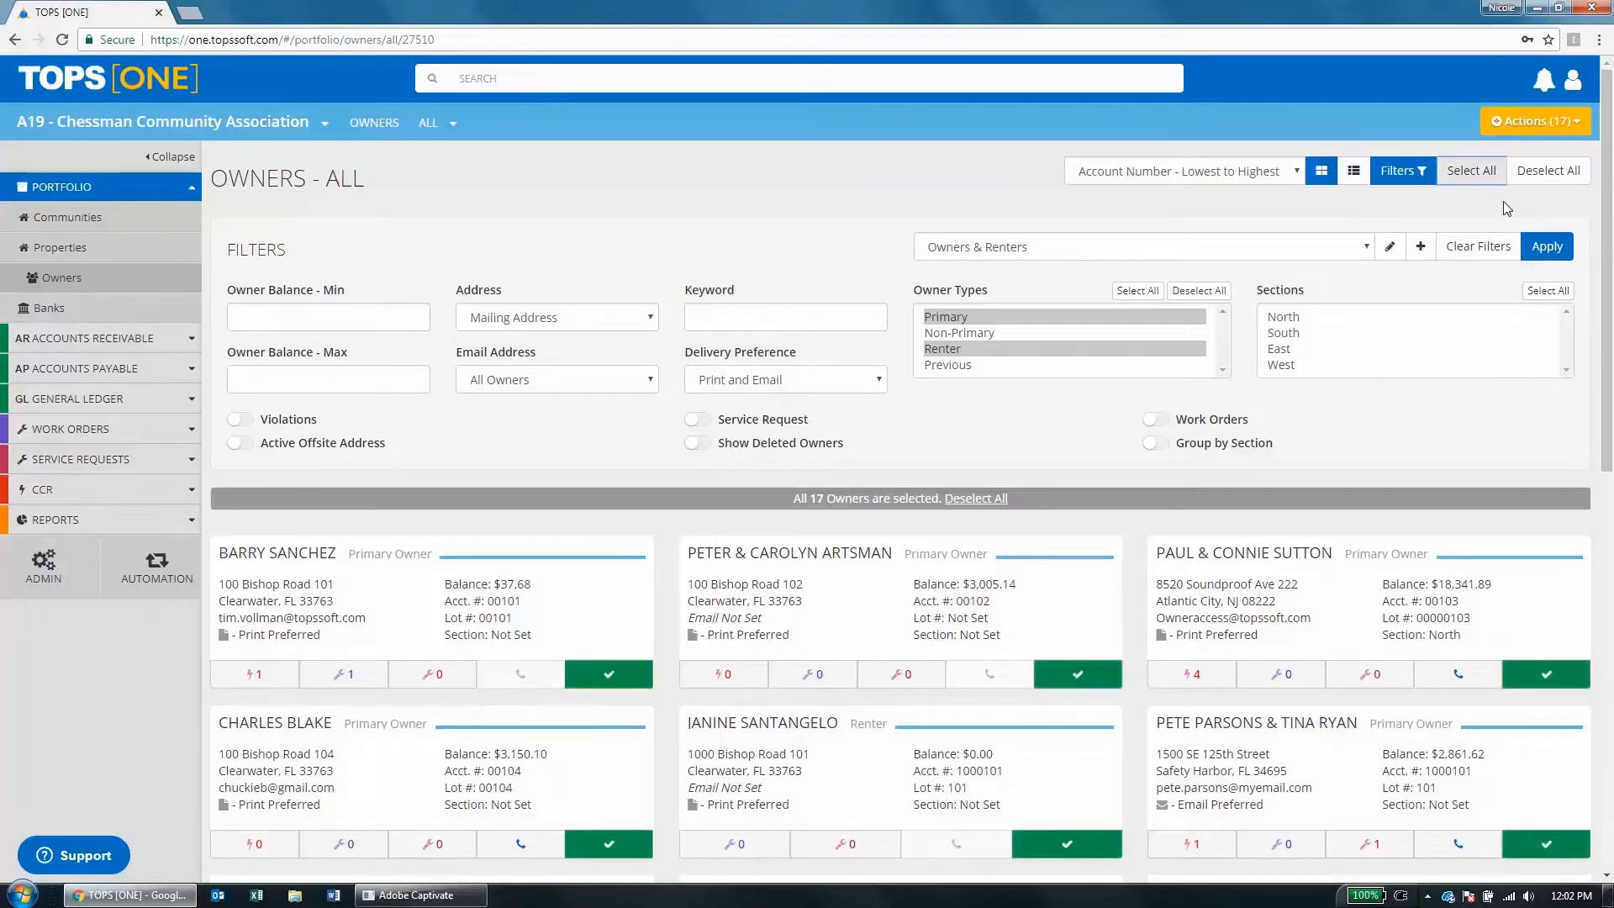
click(1526, 123)
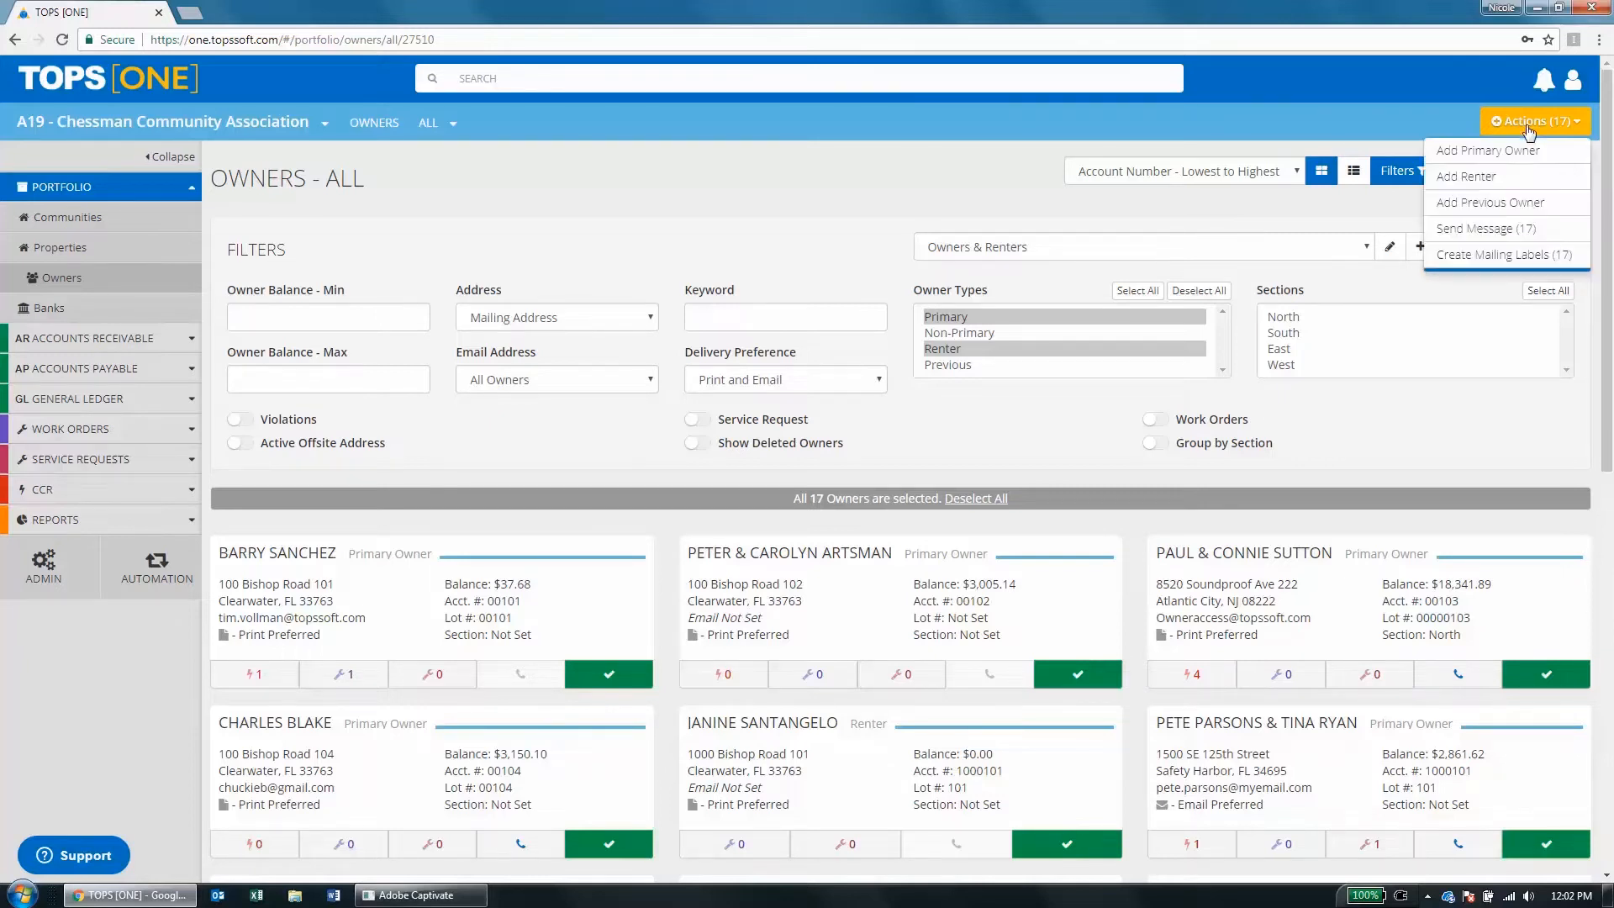
click(792, 223)
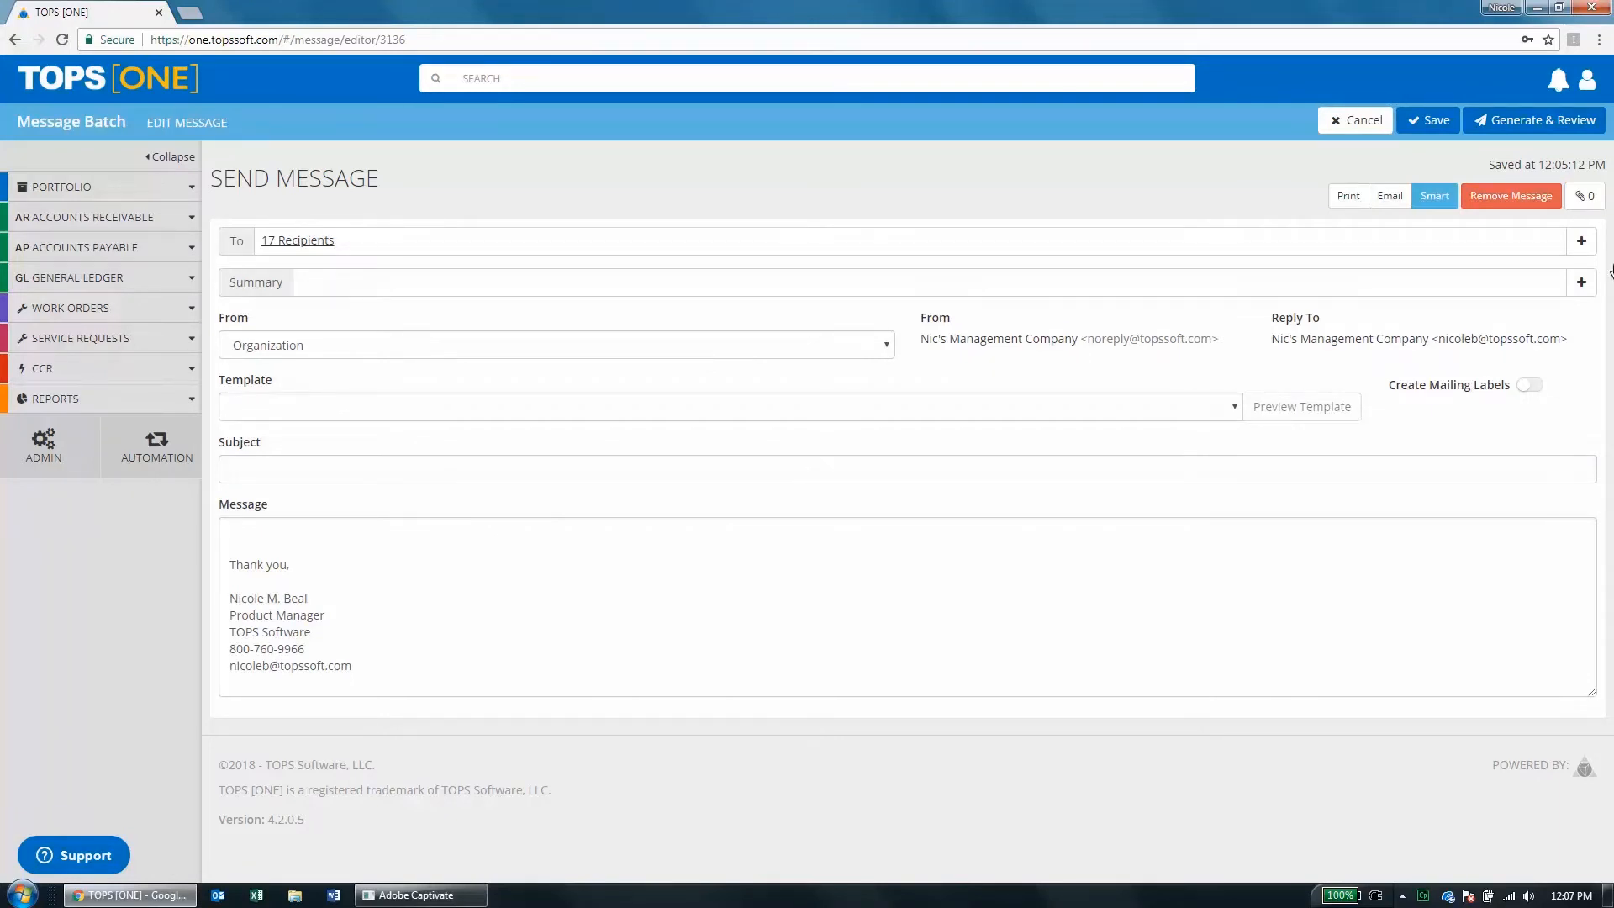
Attach CheckRegister (3).pdf and DOC051618-05162018102509.pdf from the Upload Documents folder to the message.
click(1589, 198)
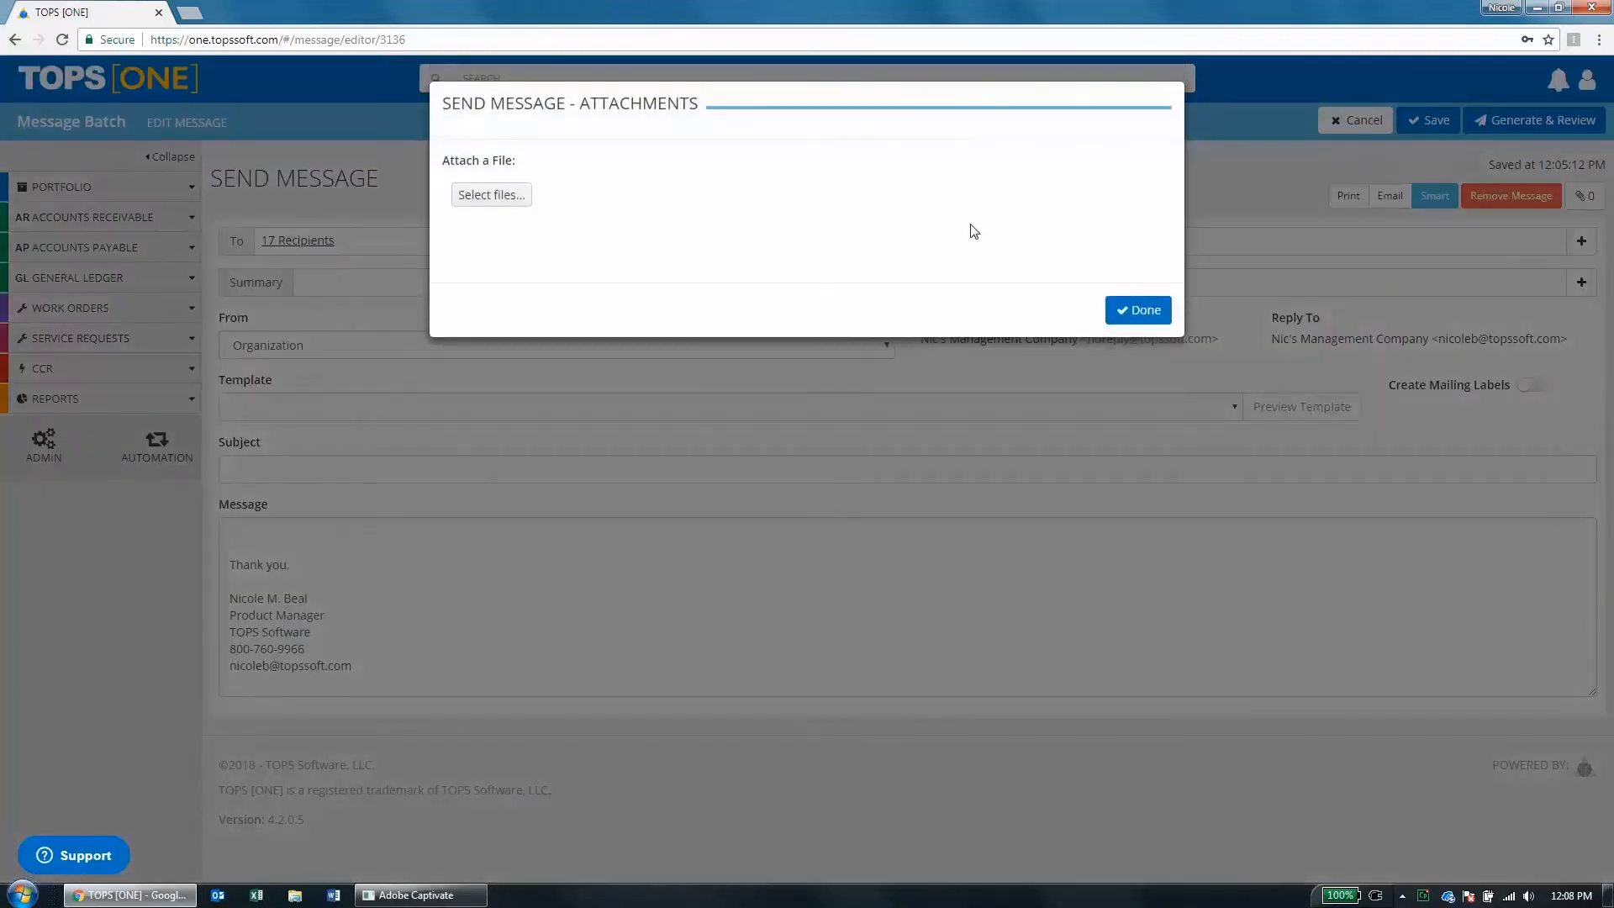
click(478, 197)
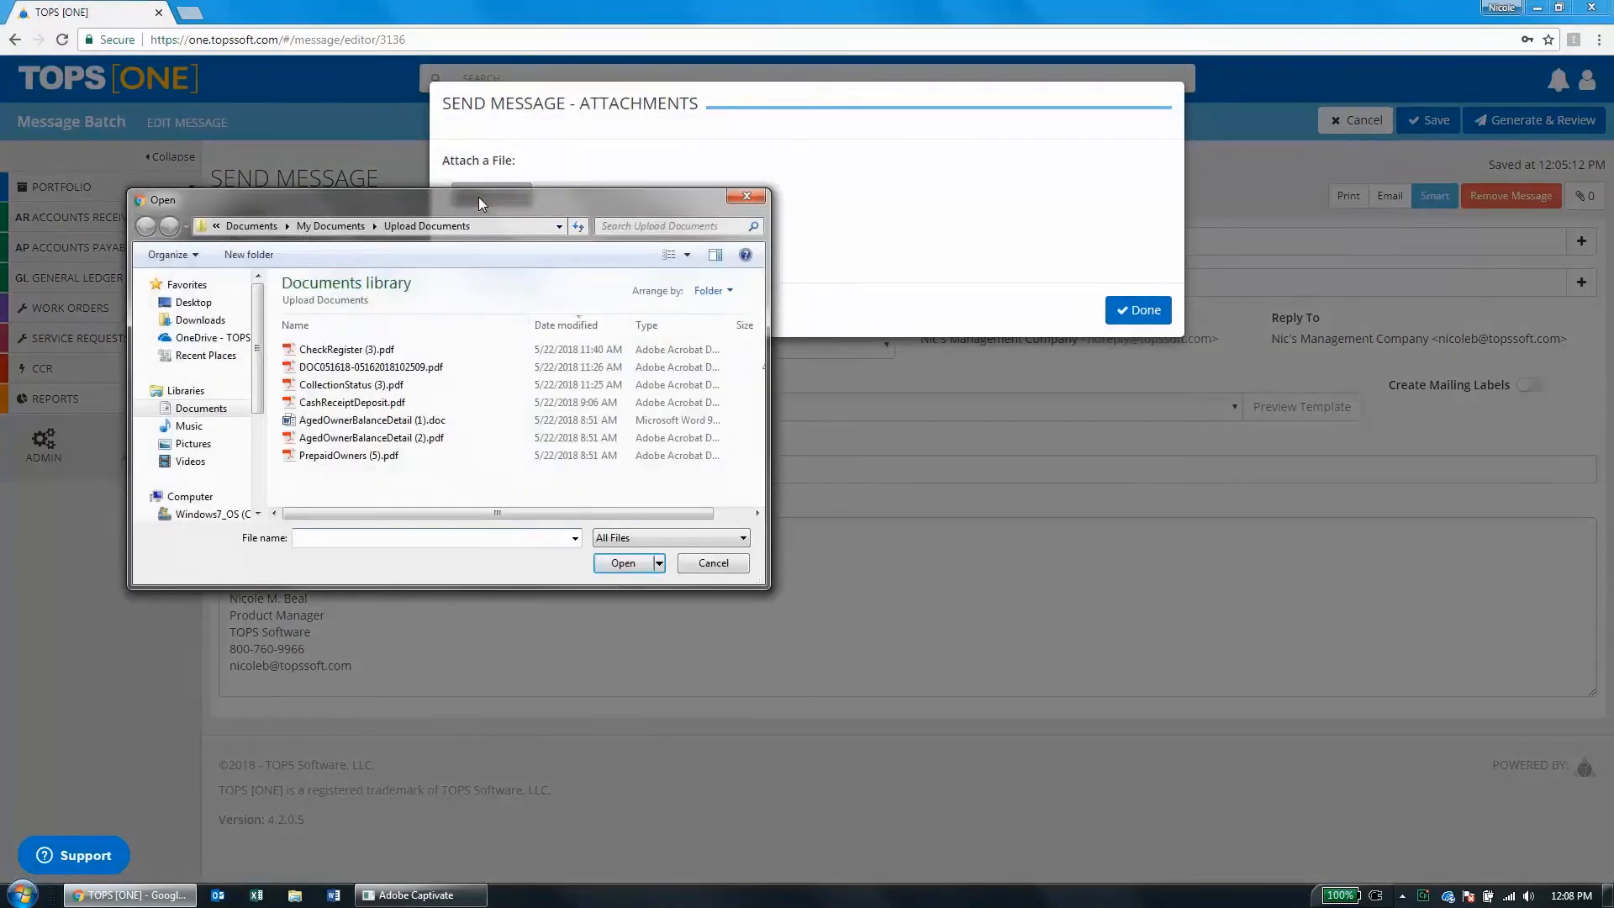
click(348, 351)
ctrl+click(350, 367)
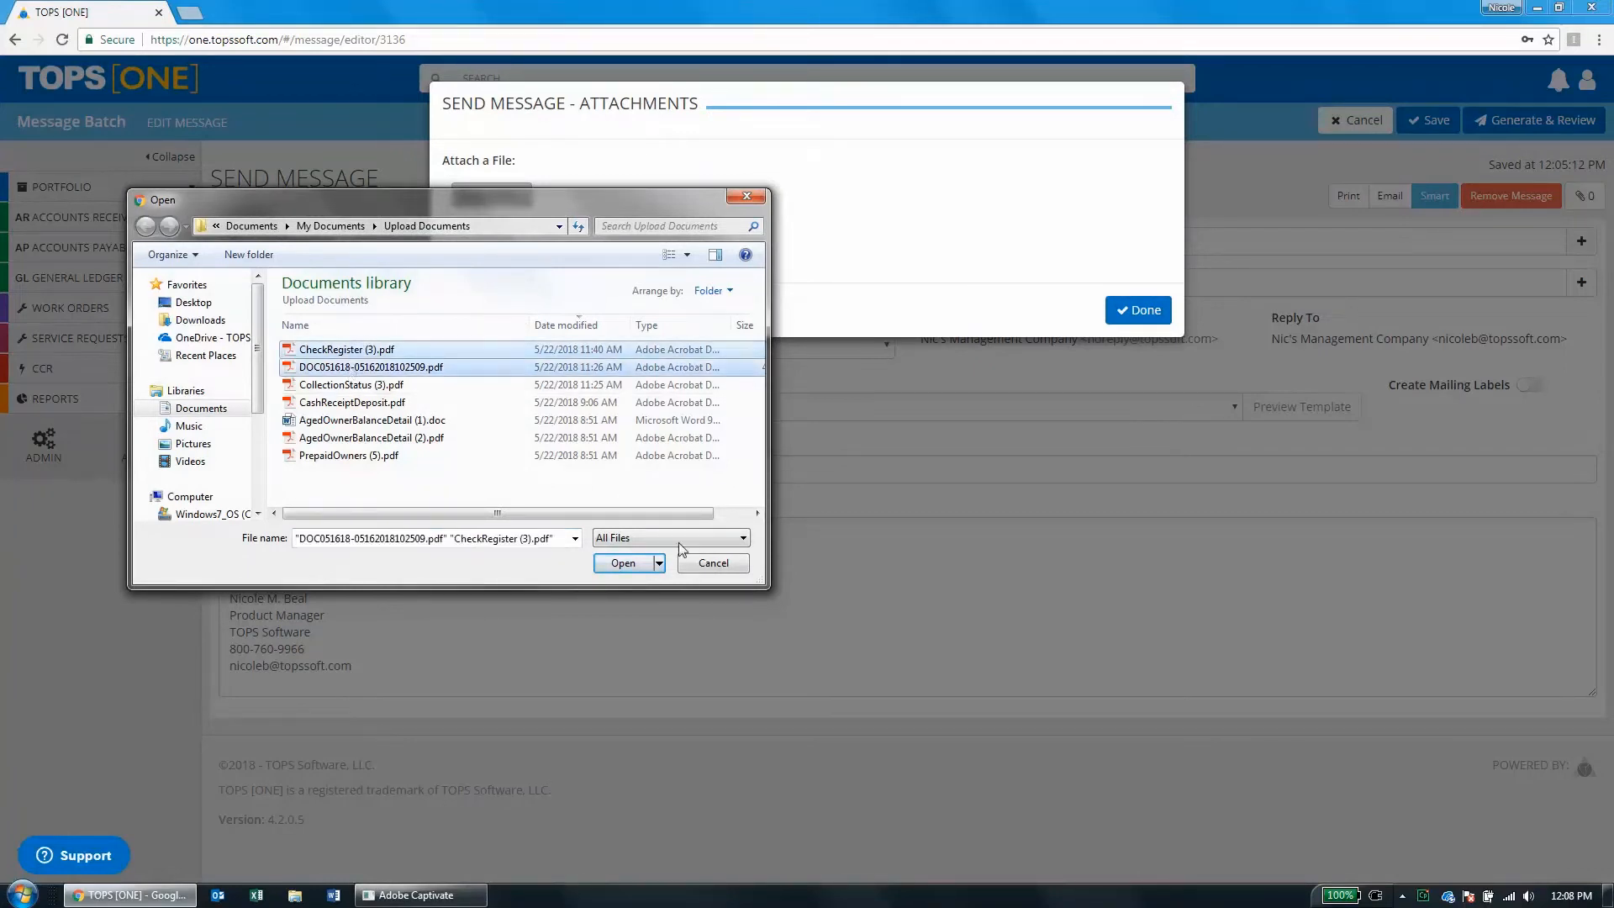
click(622, 563)
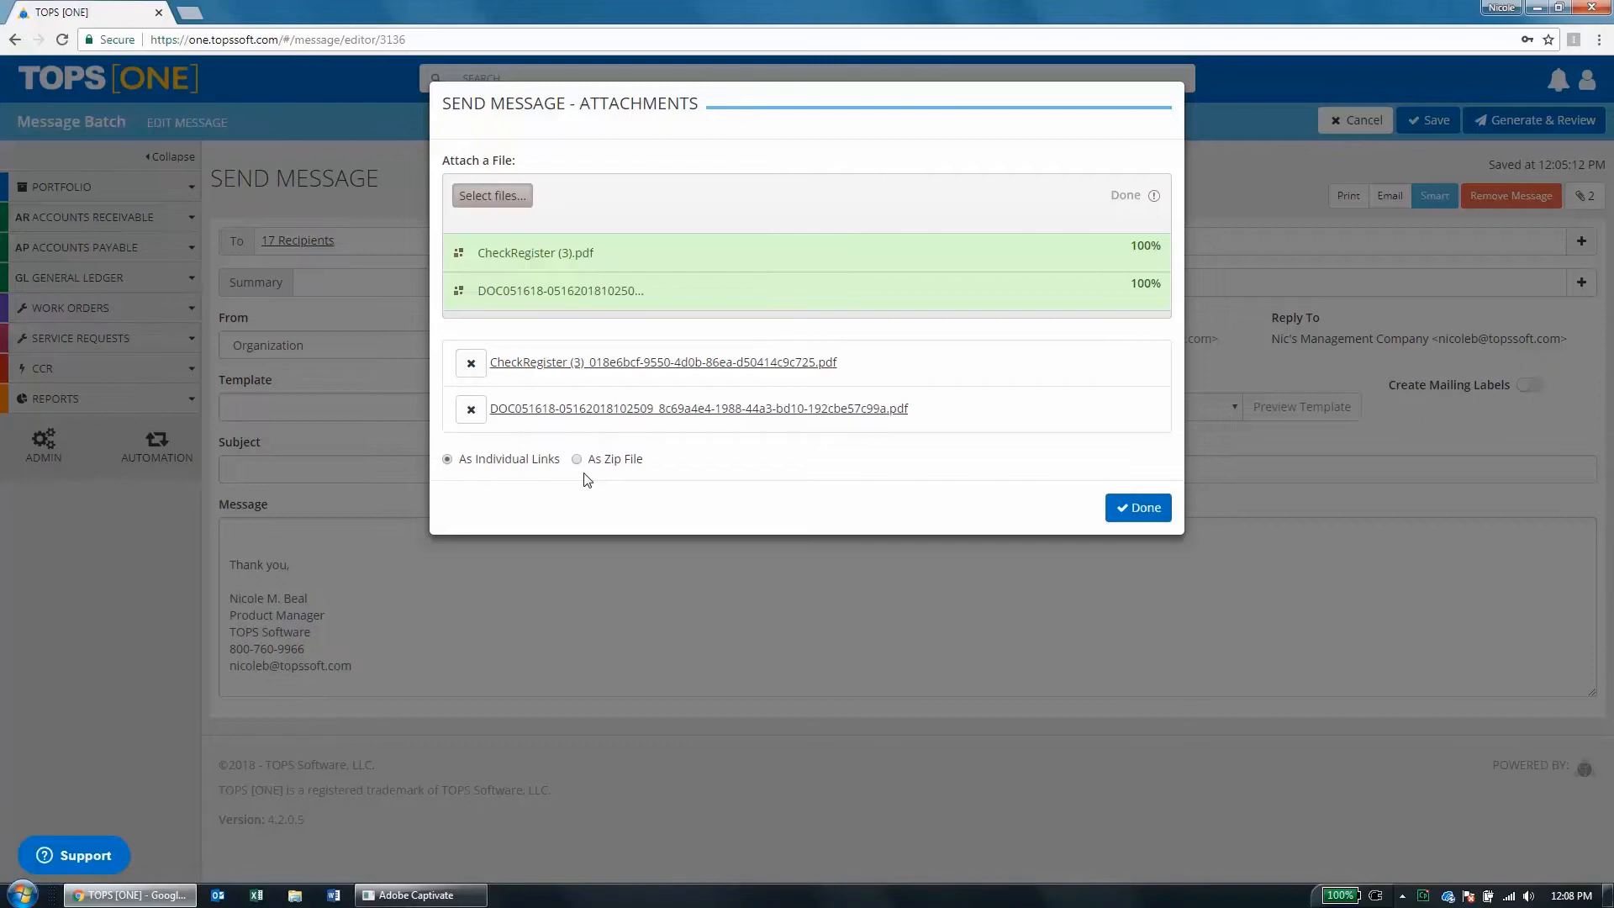
Remove both PDF attachments from the message and finish with the attachments dialog.
click(471, 362)
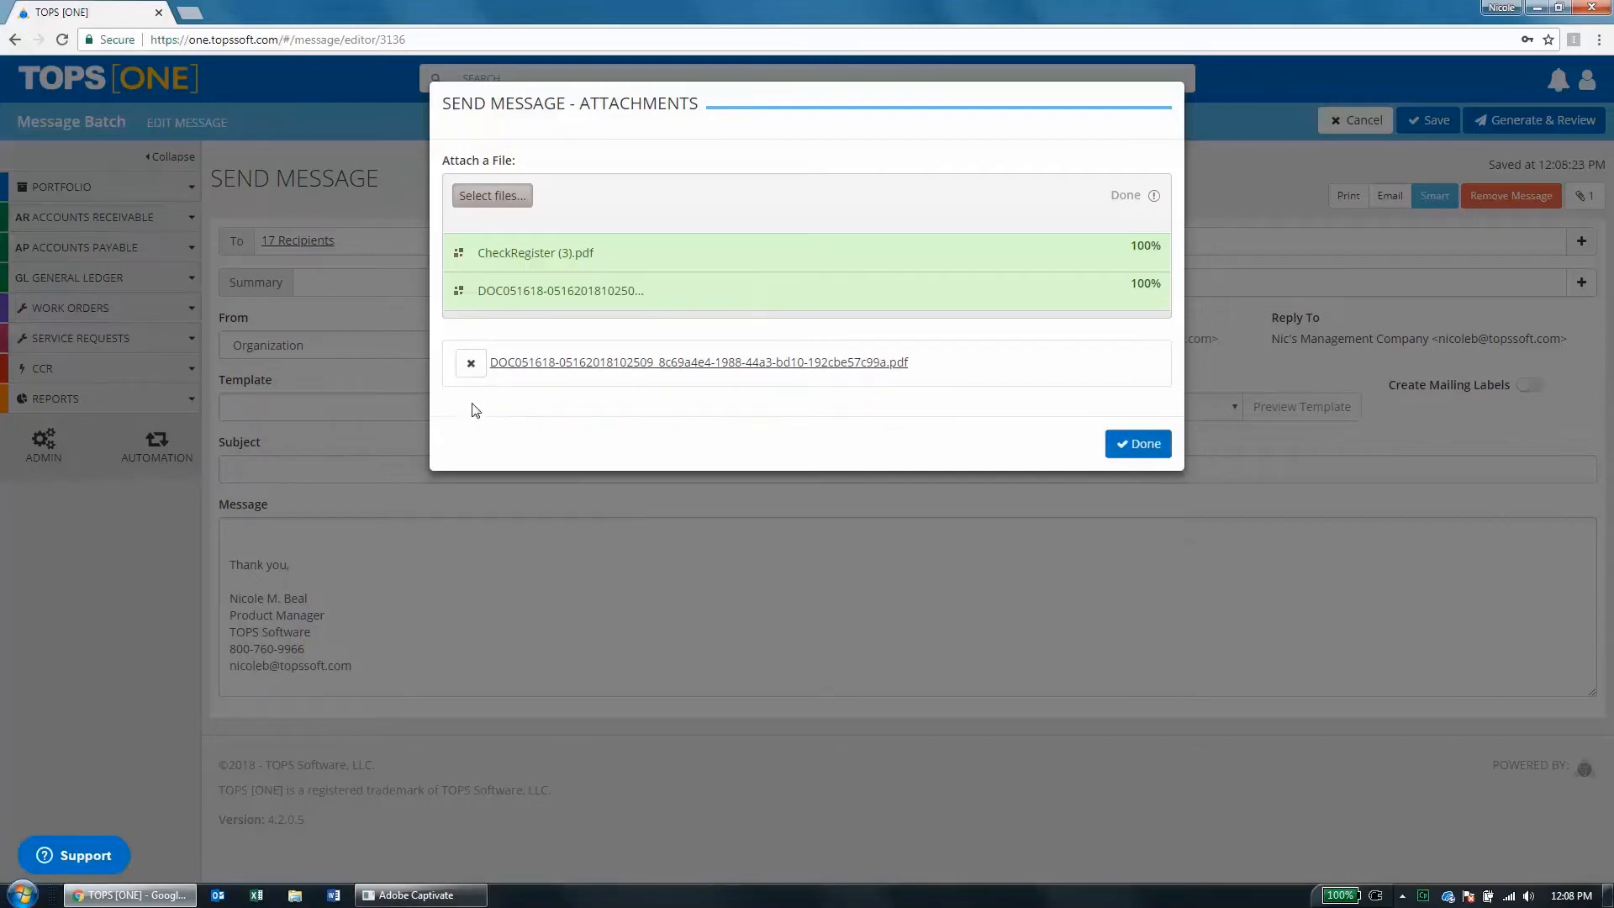
click(470, 362)
click(1140, 397)
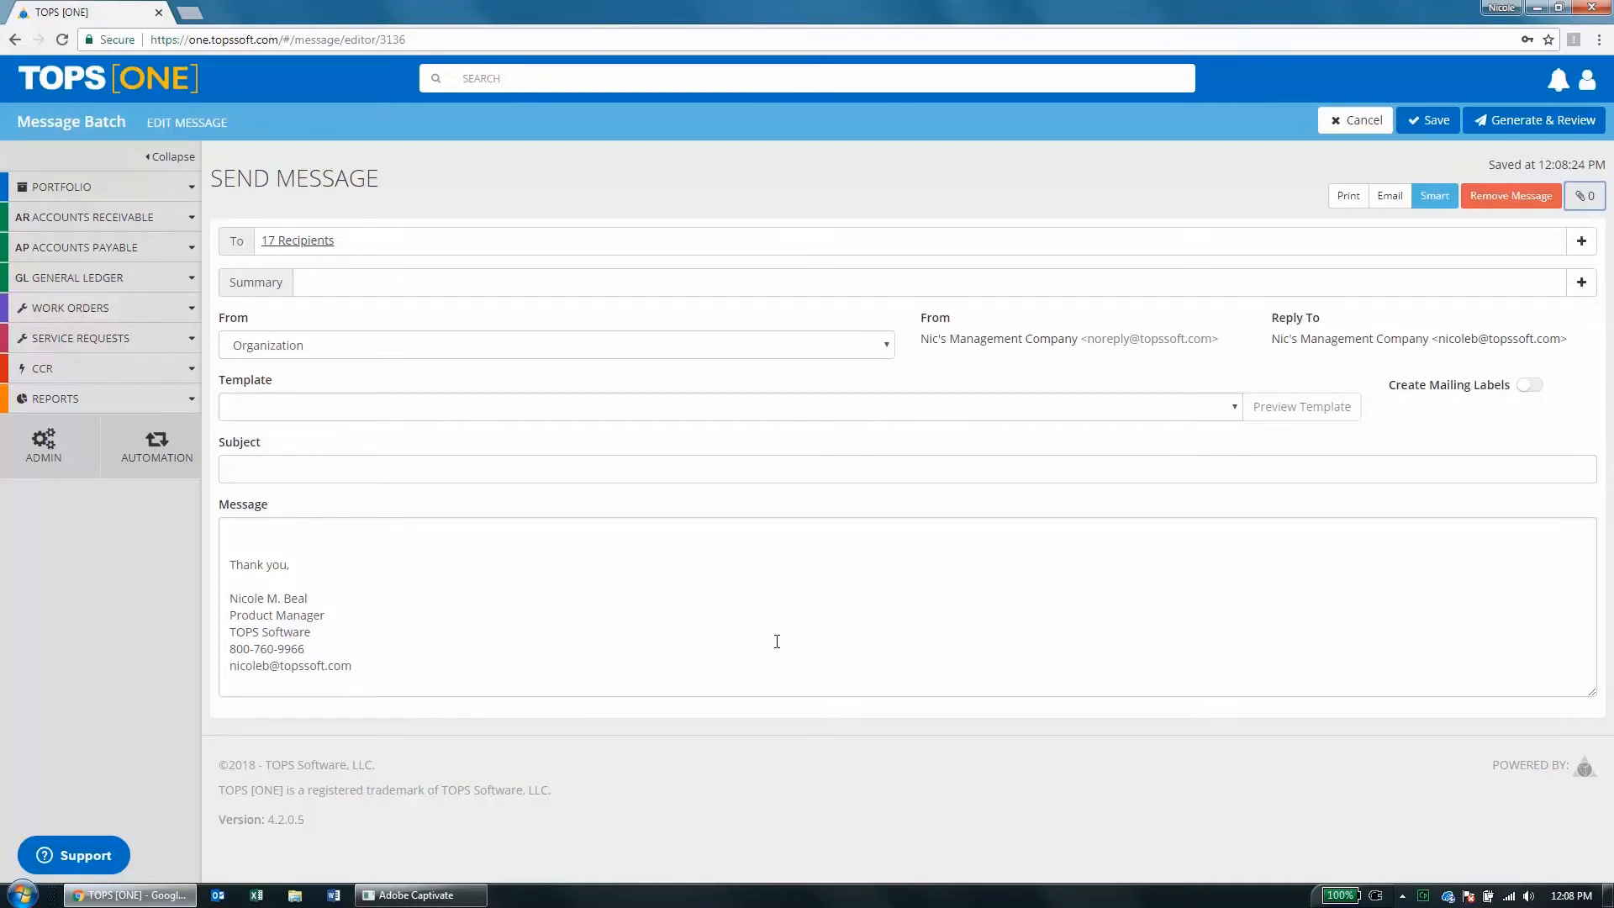
Turn on Create Mailing Labels for the message and choose the Community Codes.docx template.
click(1533, 389)
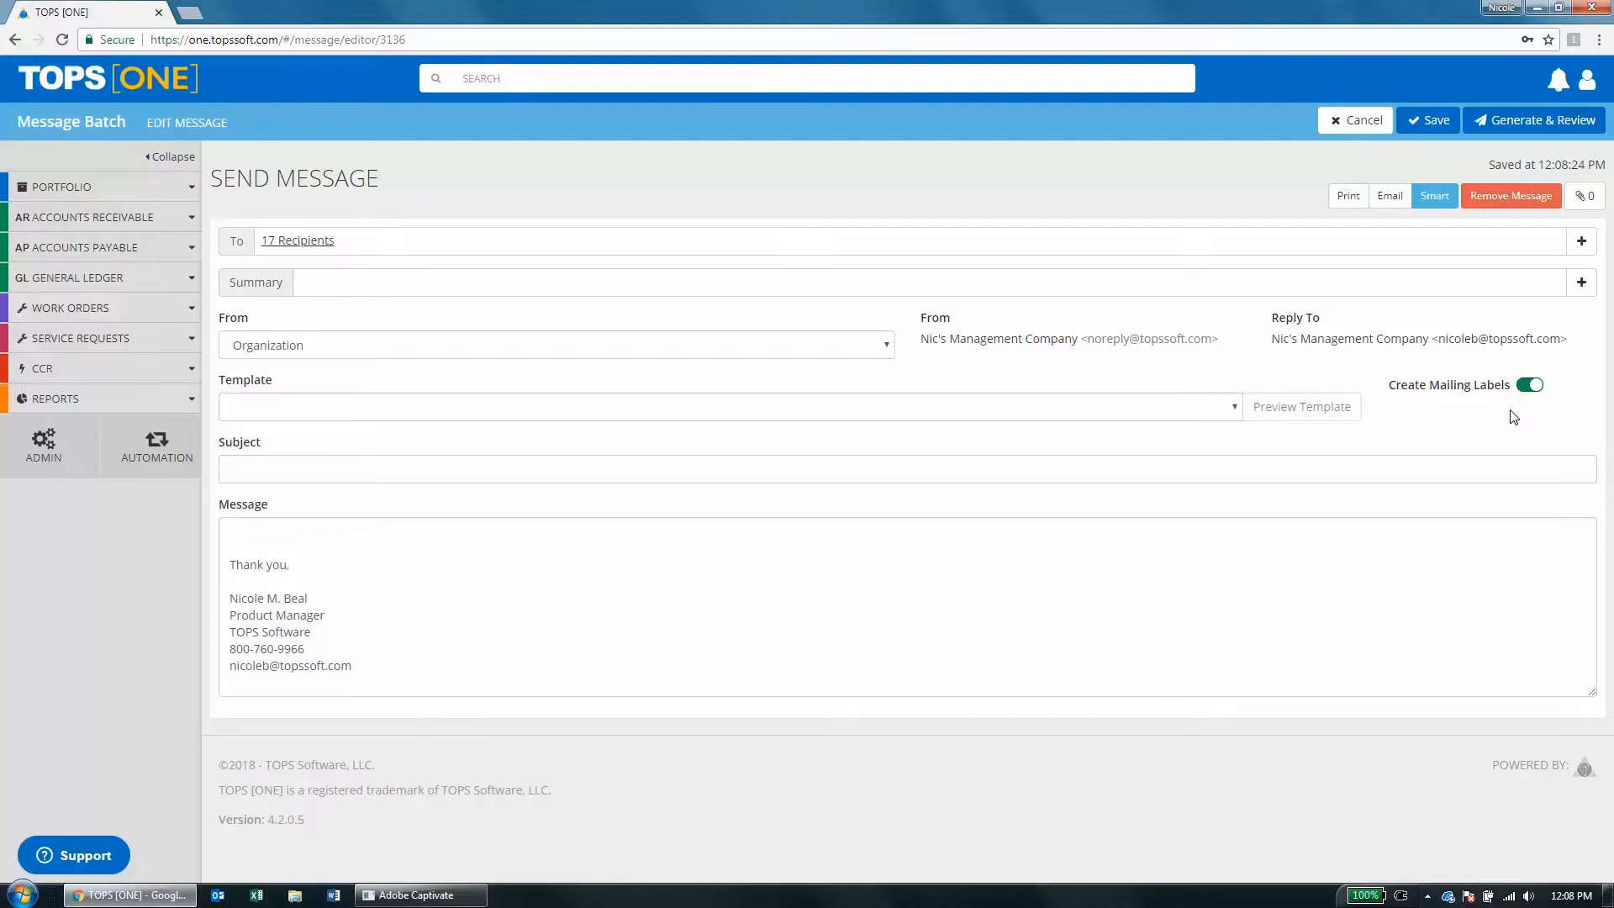
click(1234, 408)
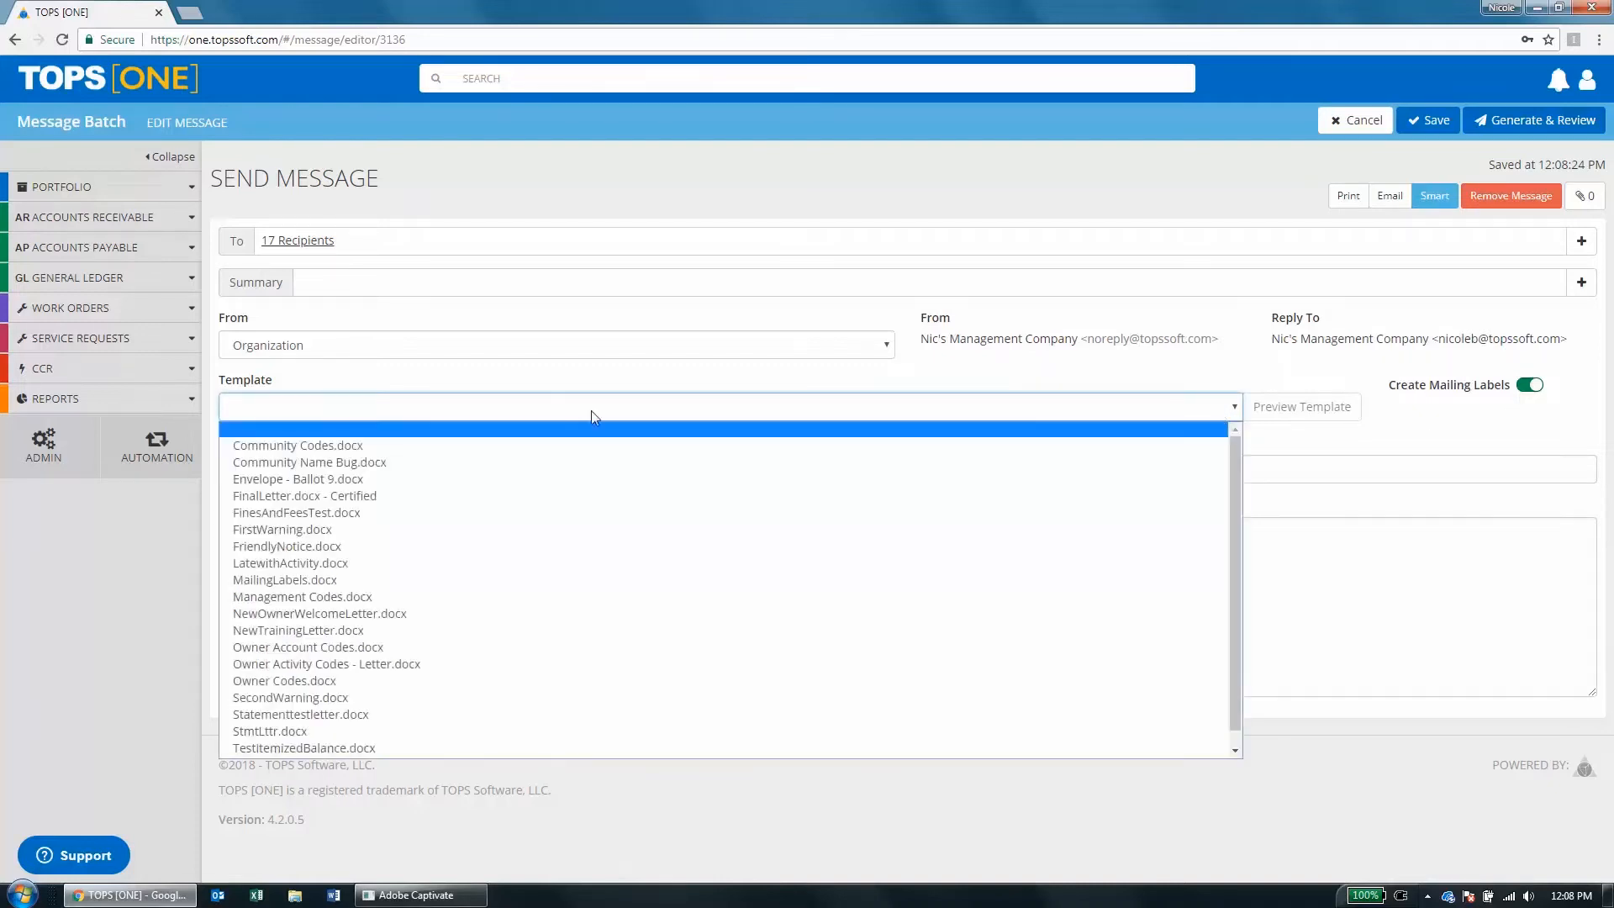
click(280, 451)
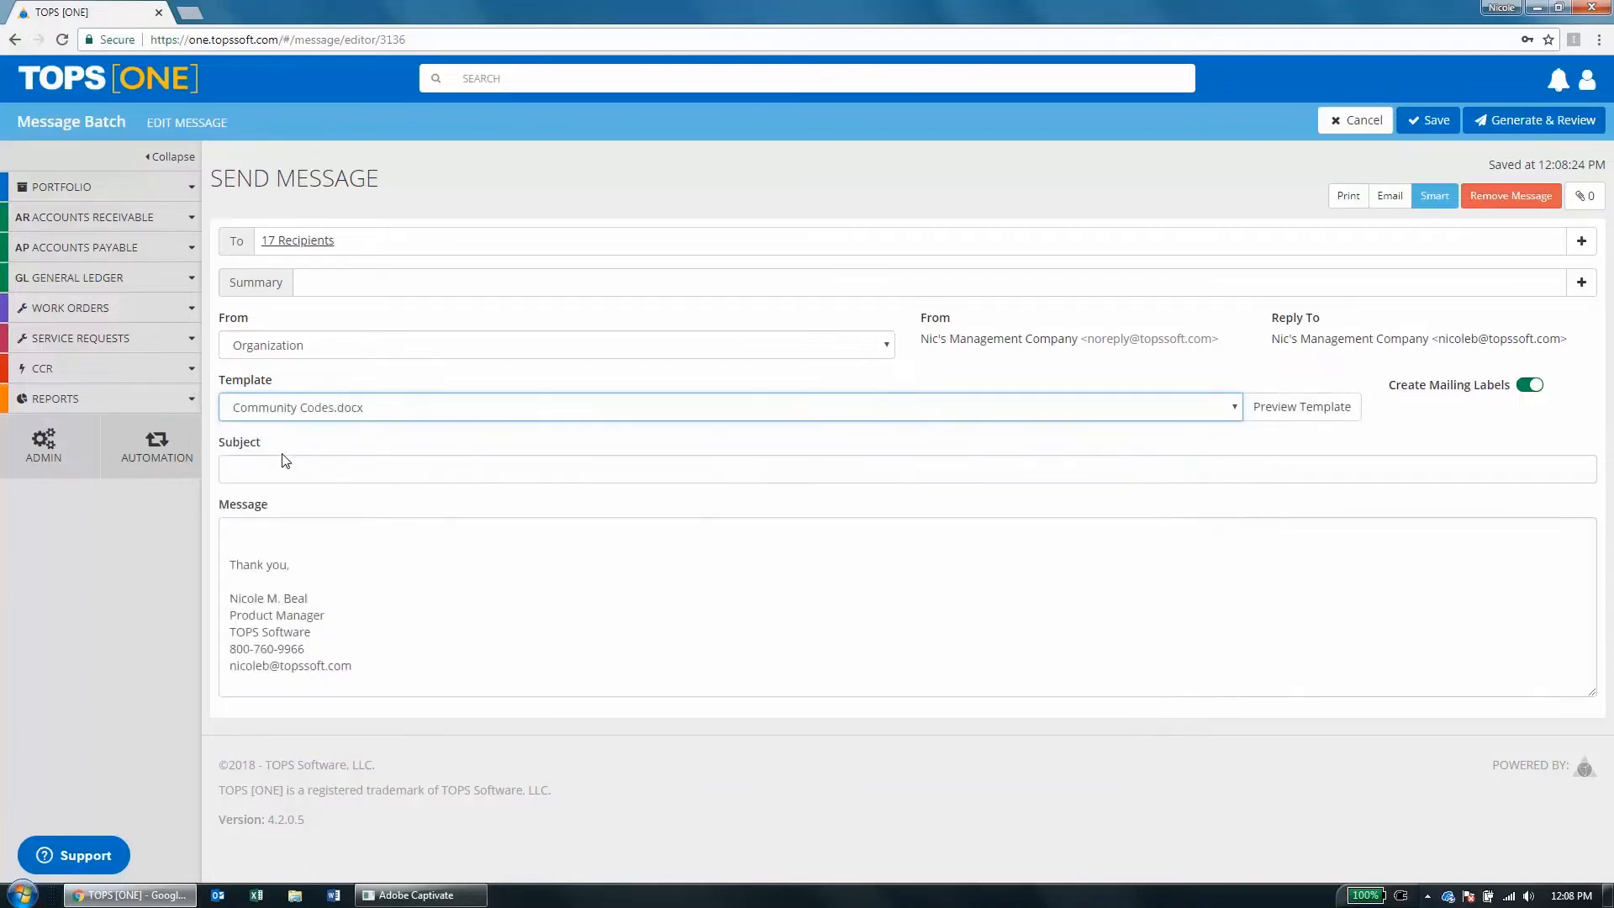
Set the subject to "New Management" and write "Type message here" above the signature in the message body.
click(282, 471)
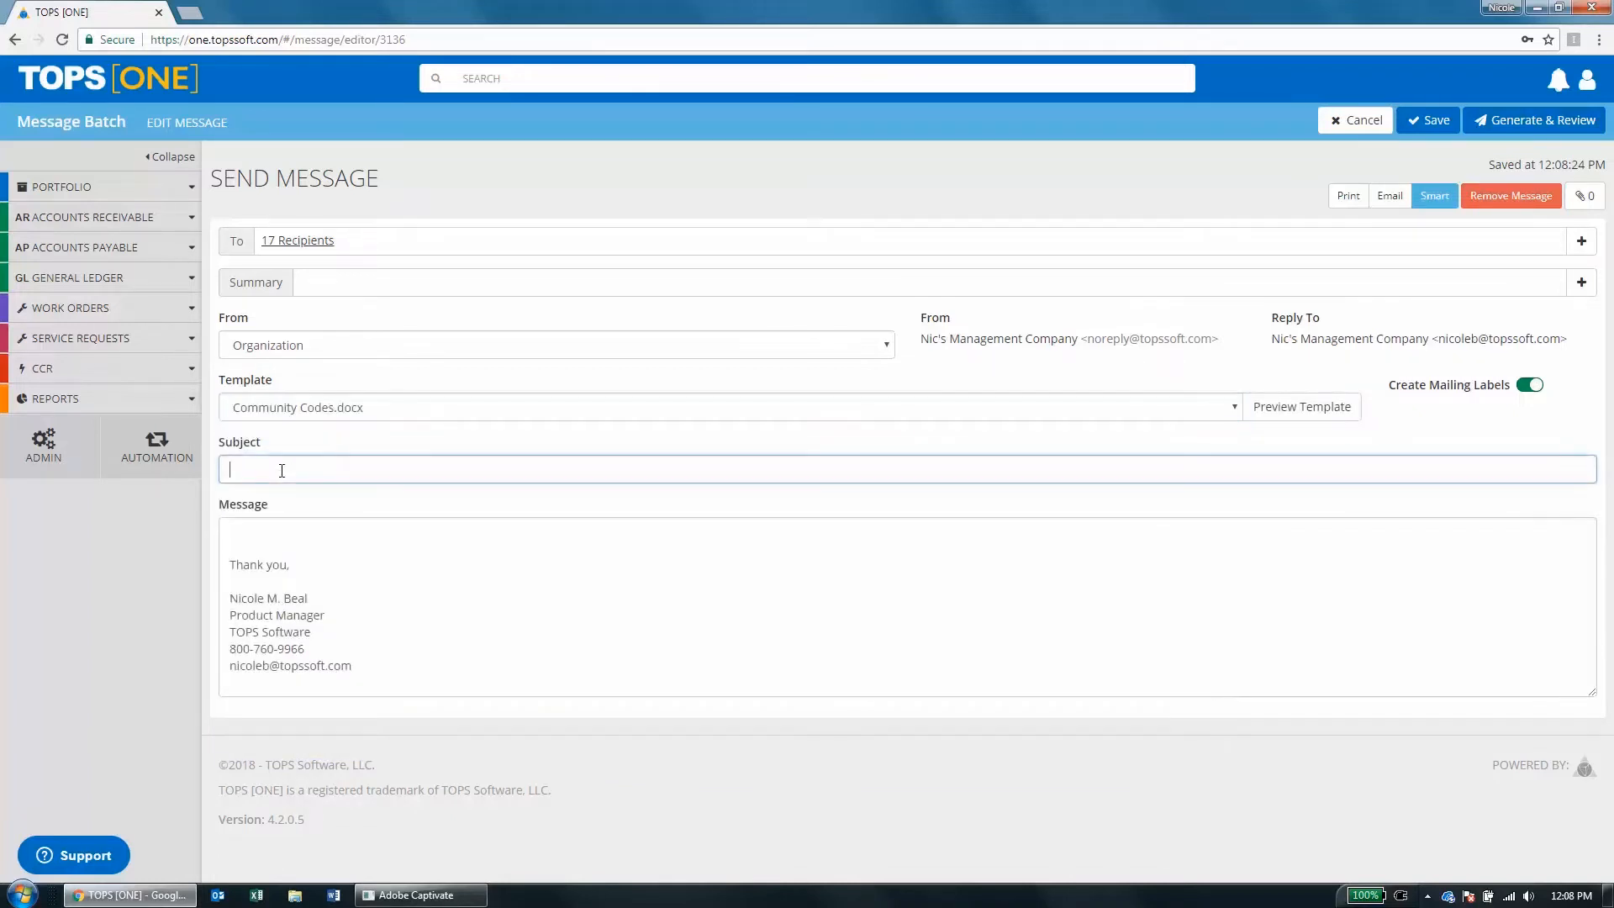
text(New Management)
click(1588, 80)
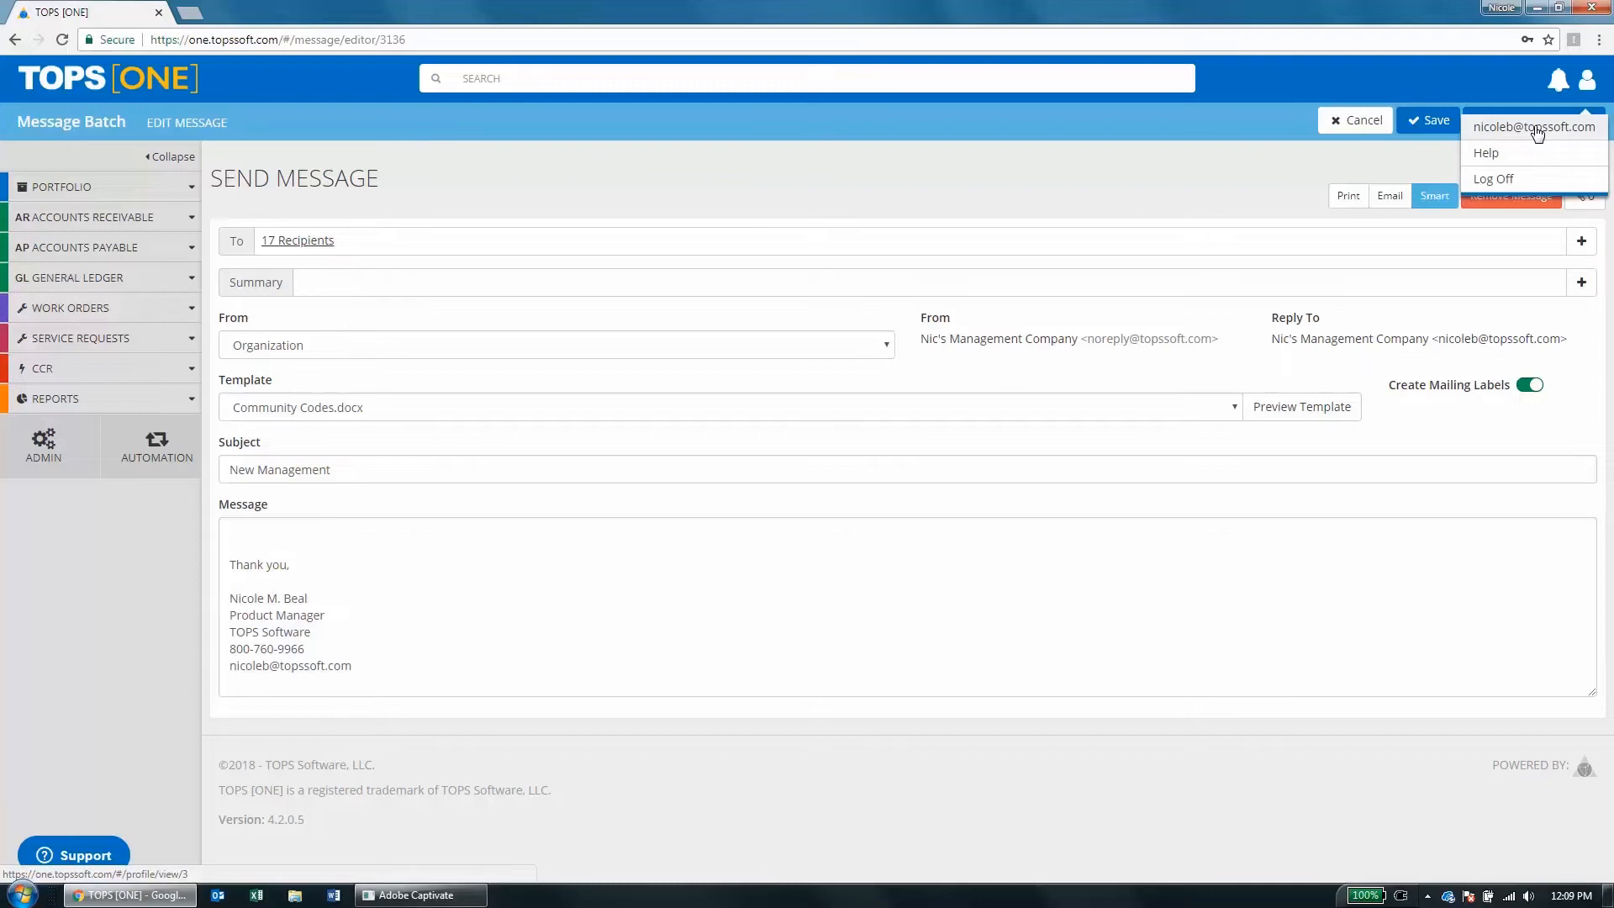
click(1068, 663)
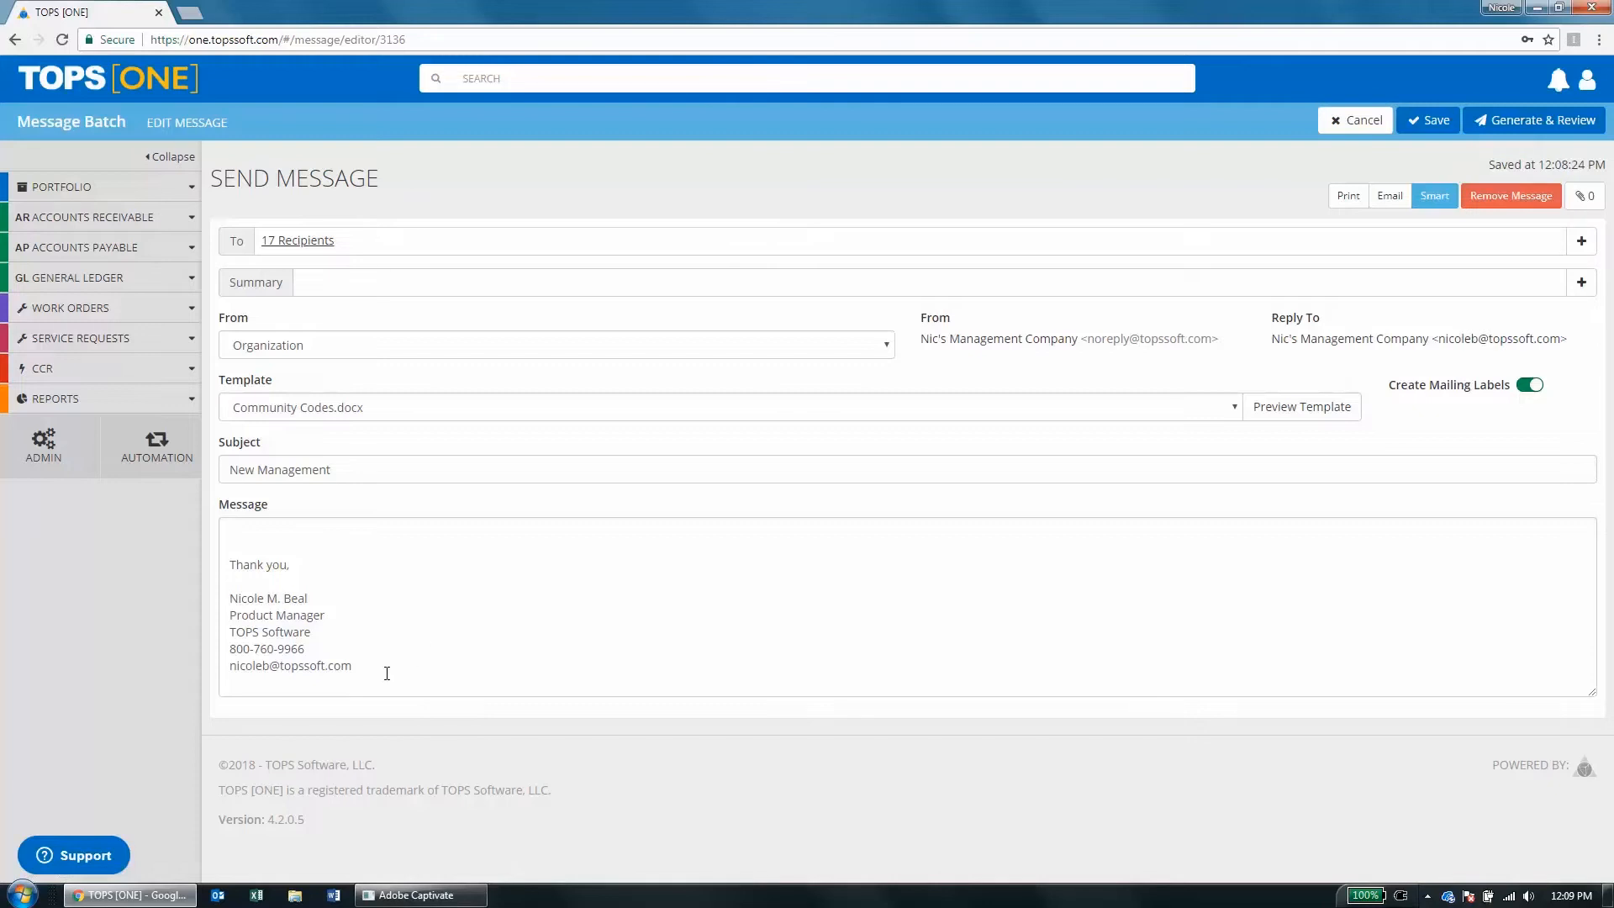
drag(386, 671, 253, 547)
click(264, 530)
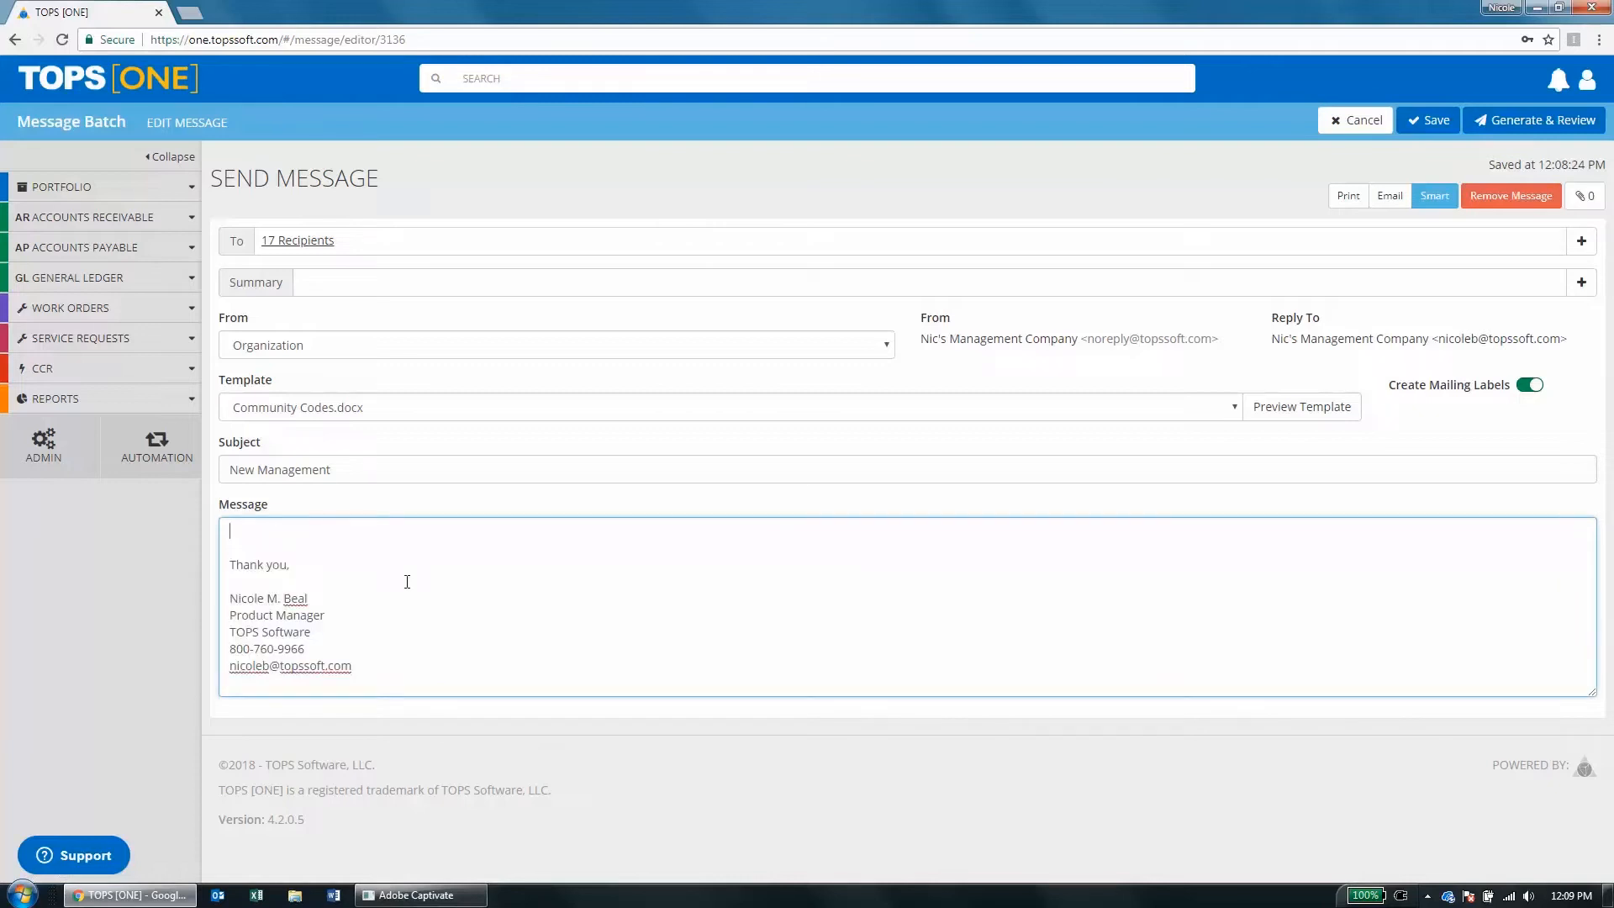
text(Type message here)
Generate the message batch, confirm it, and refresh the message review once the letters are processed.
click(1513, 123)
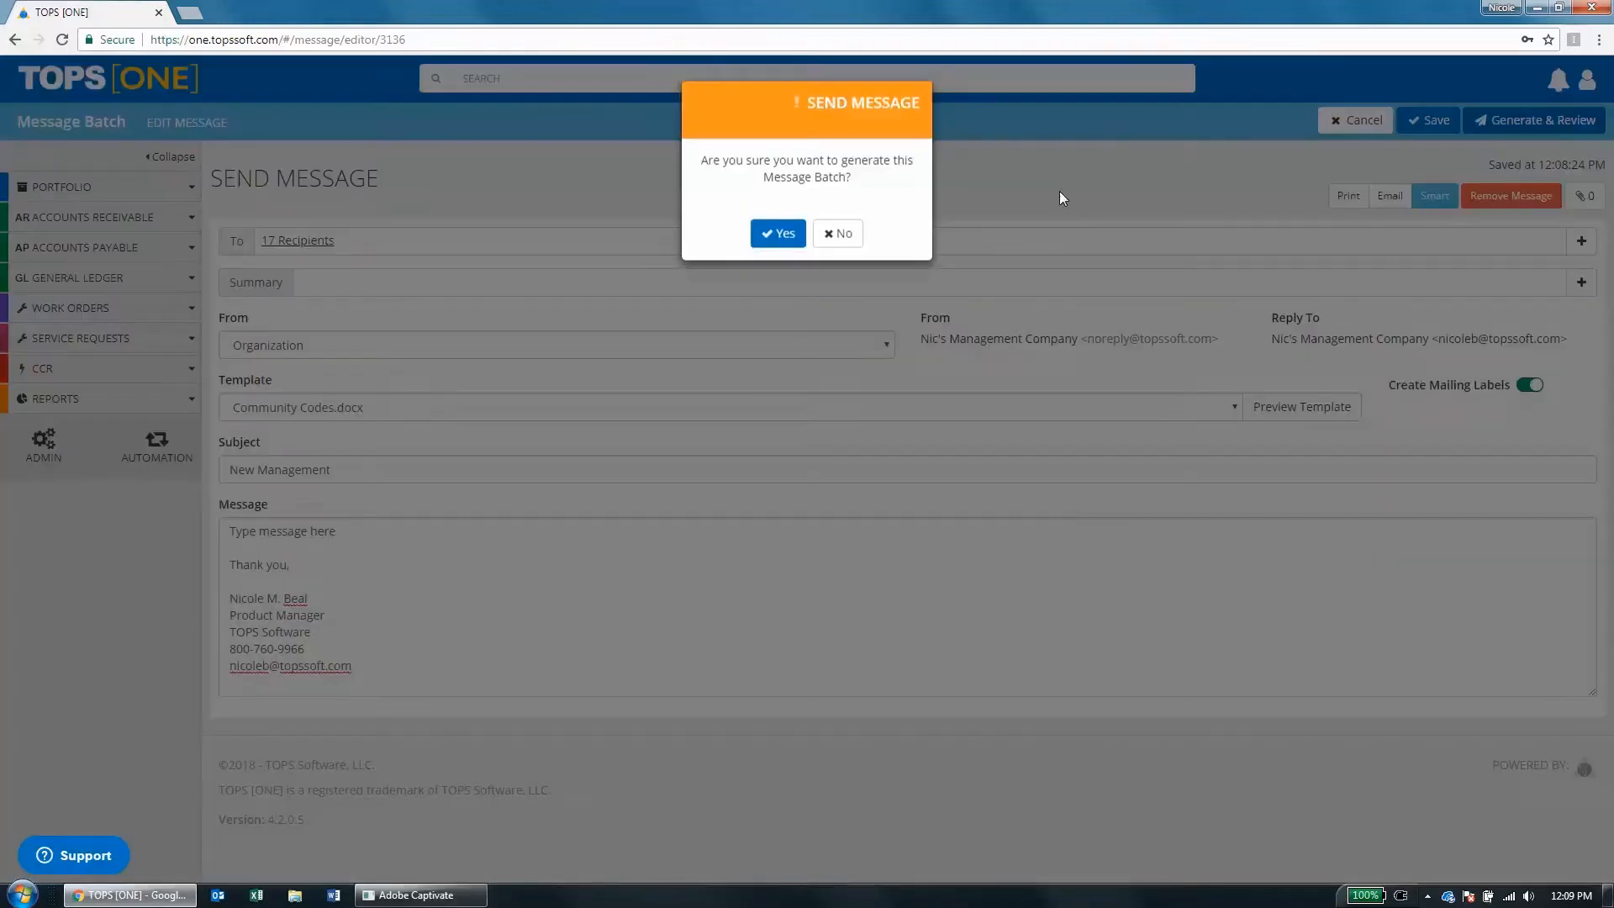
click(787, 236)
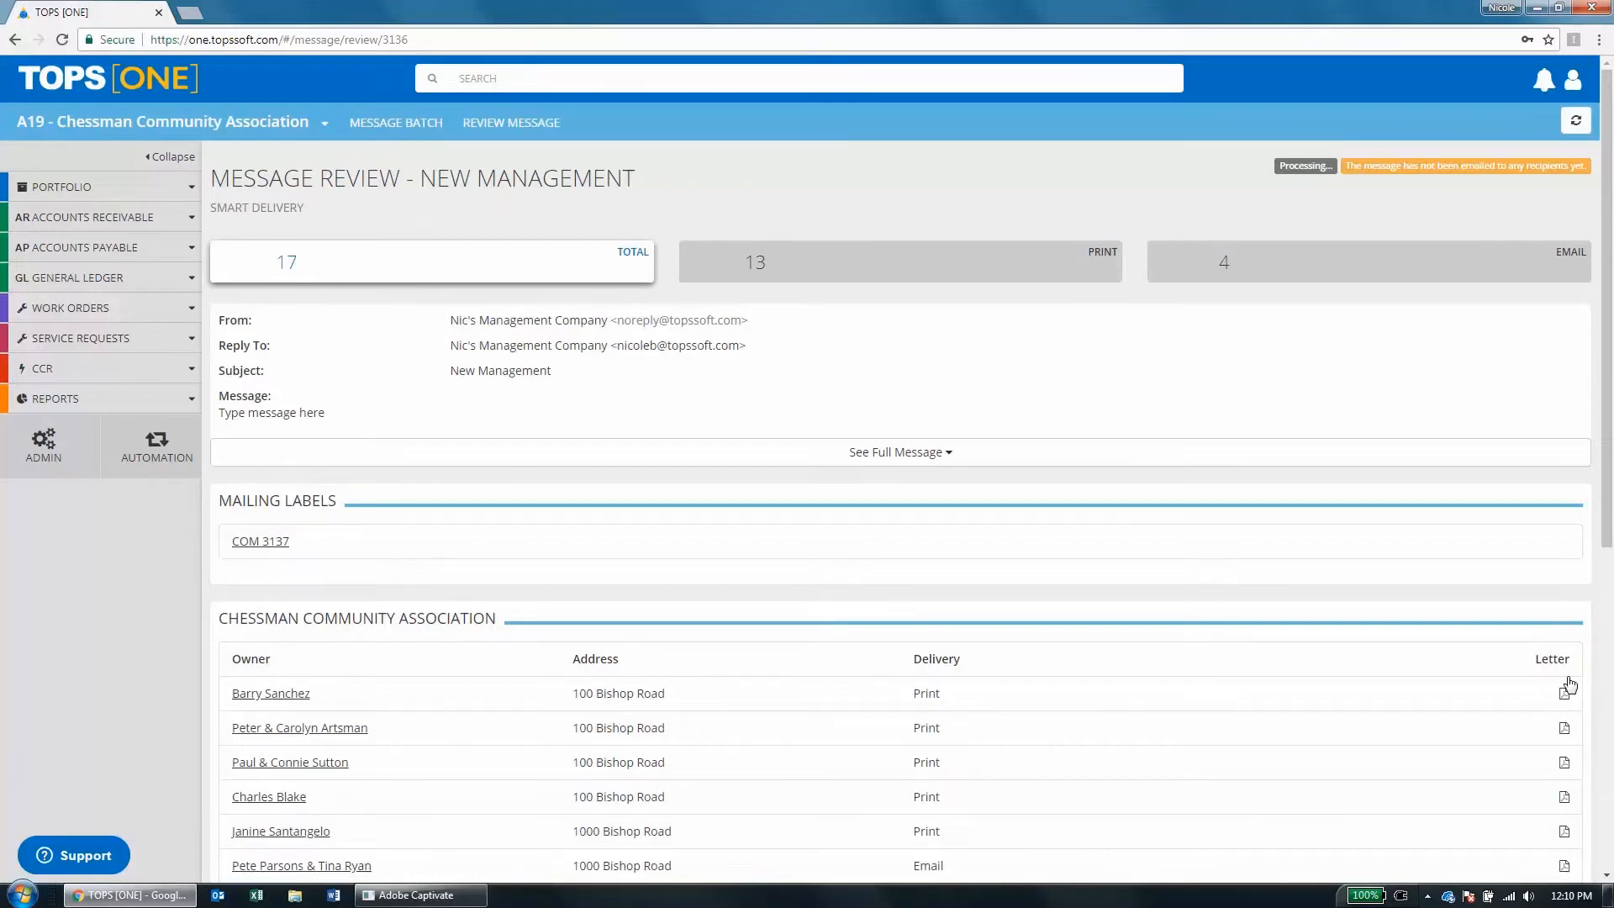
scroll(1612, 507, down, 1)
drag(1612, 507, 1612, 437)
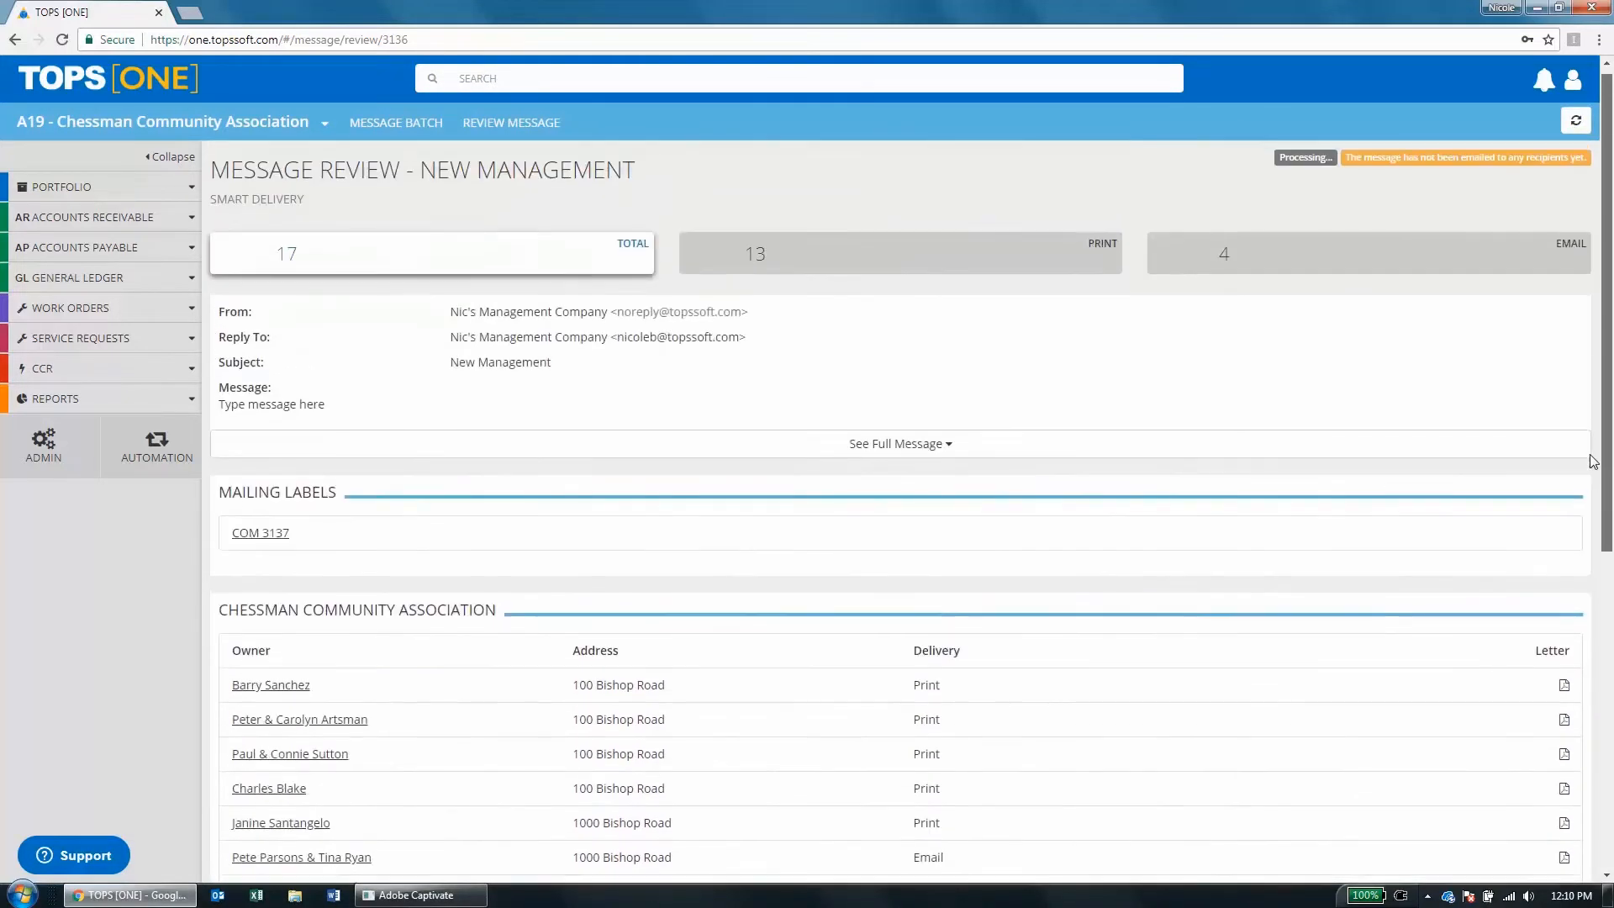
click(1577, 118)
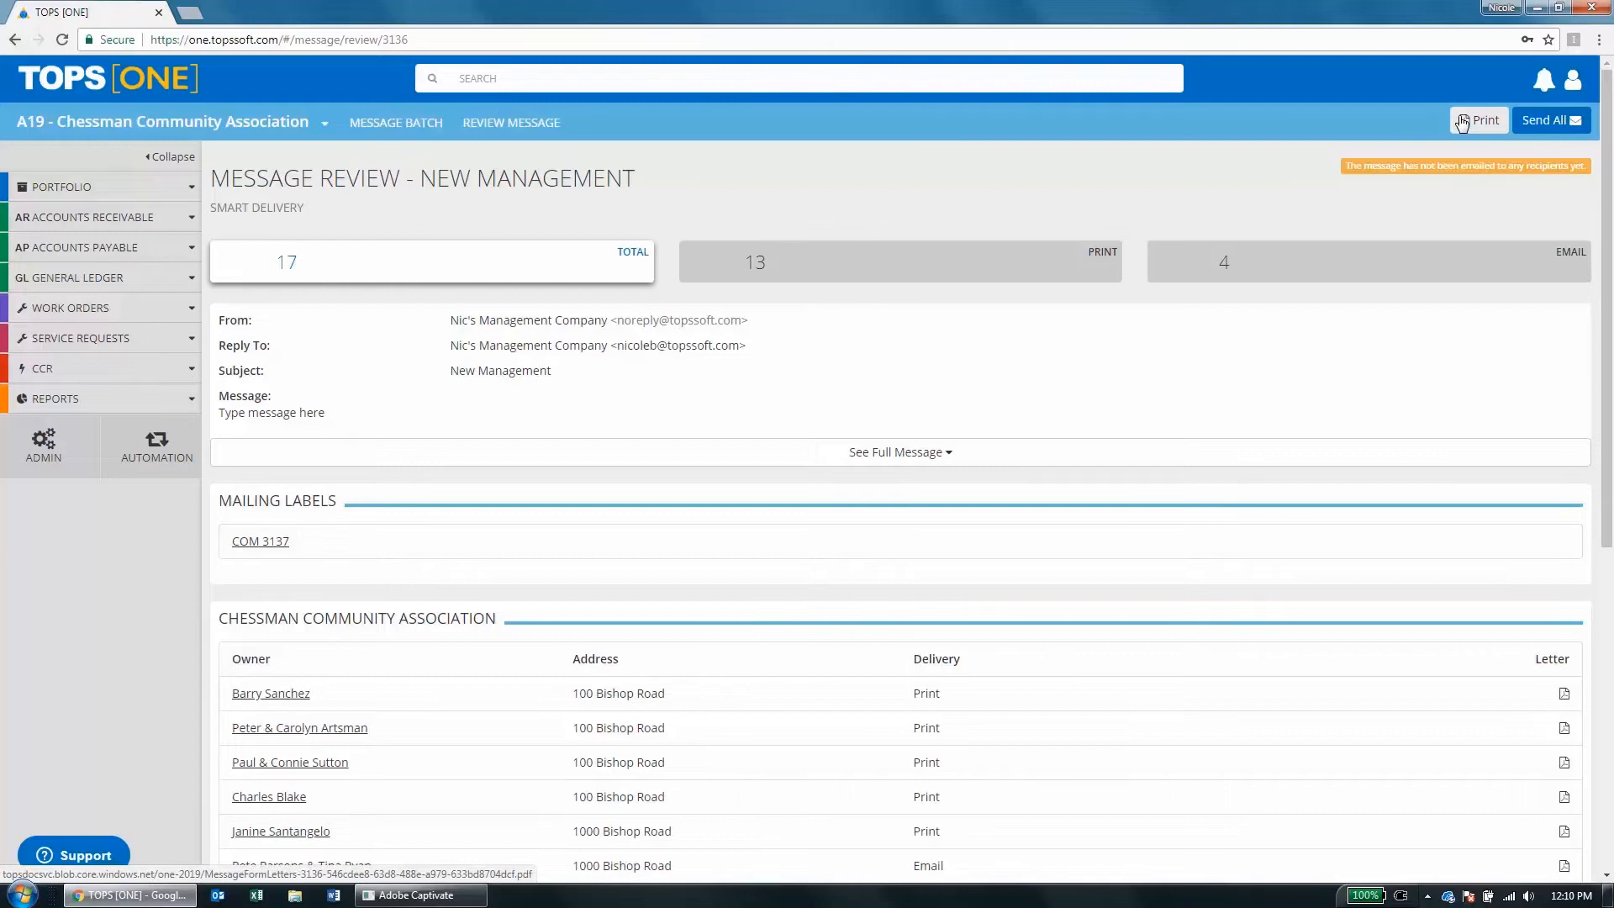
Examine the Print and Email recipient lists and the batch's mailing labels, and return to the message review.
click(825, 282)
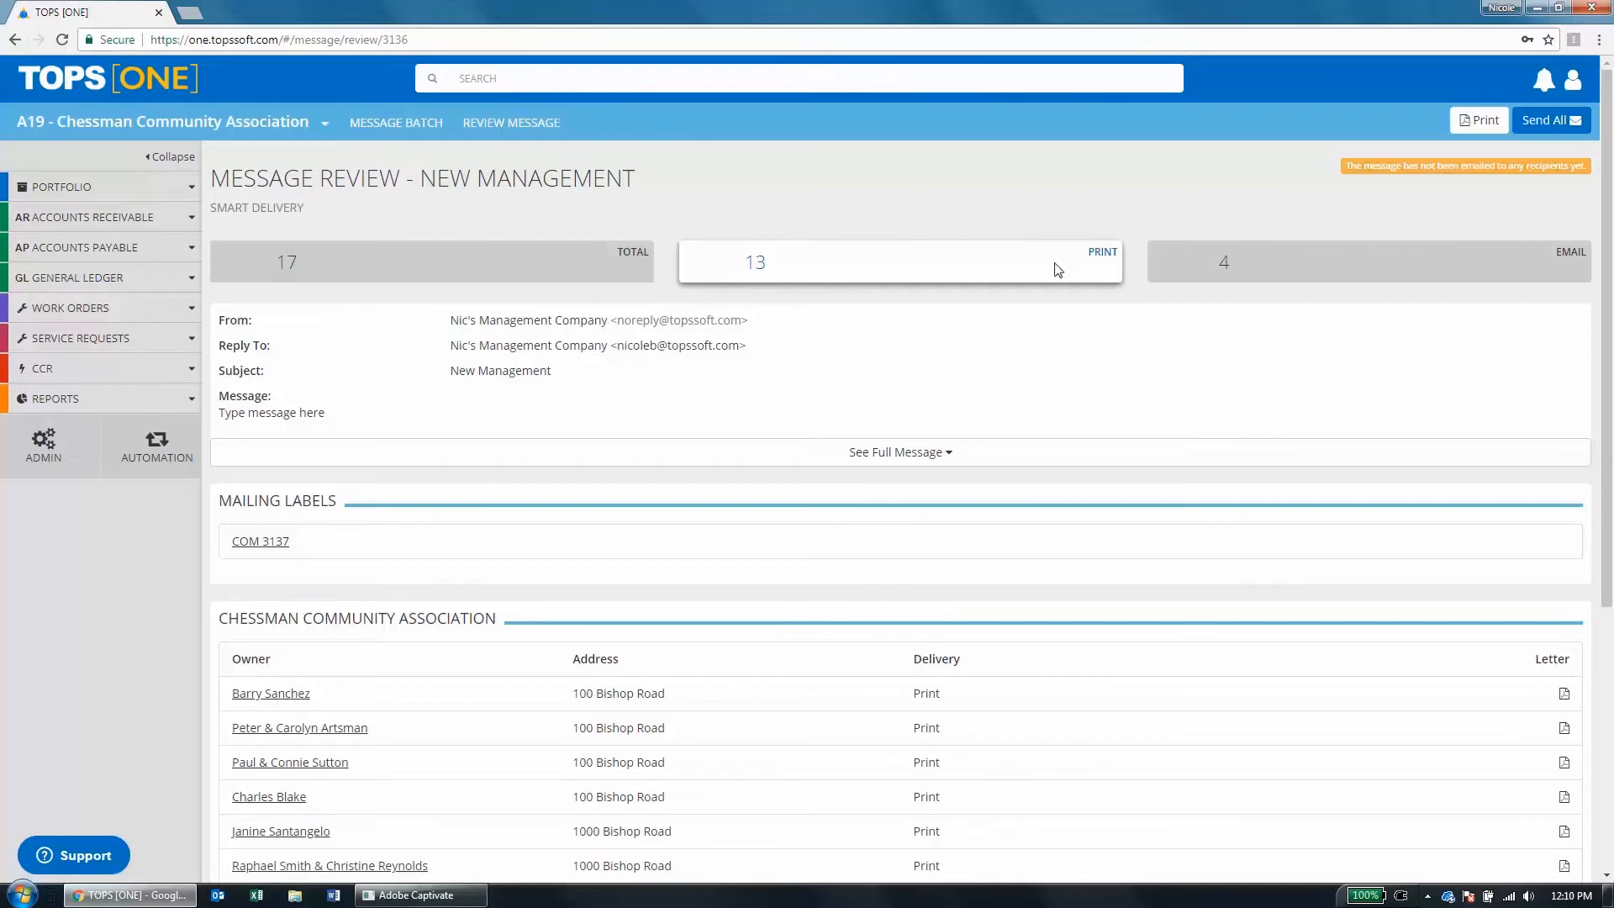
click(1303, 262)
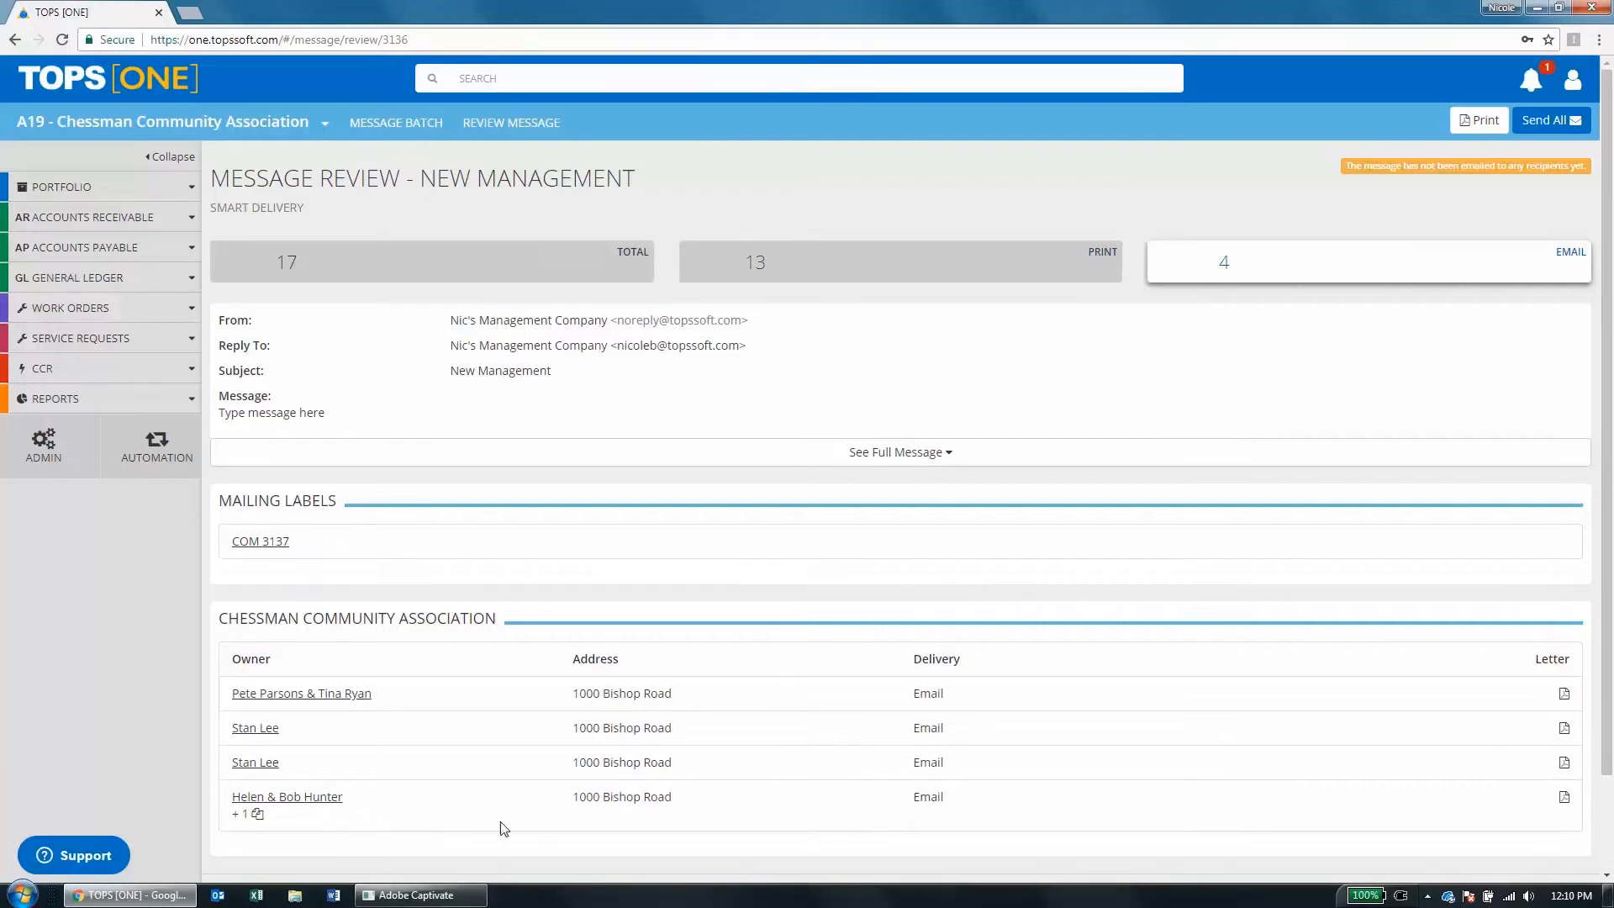
mouse_move(309, 819)
click(258, 542)
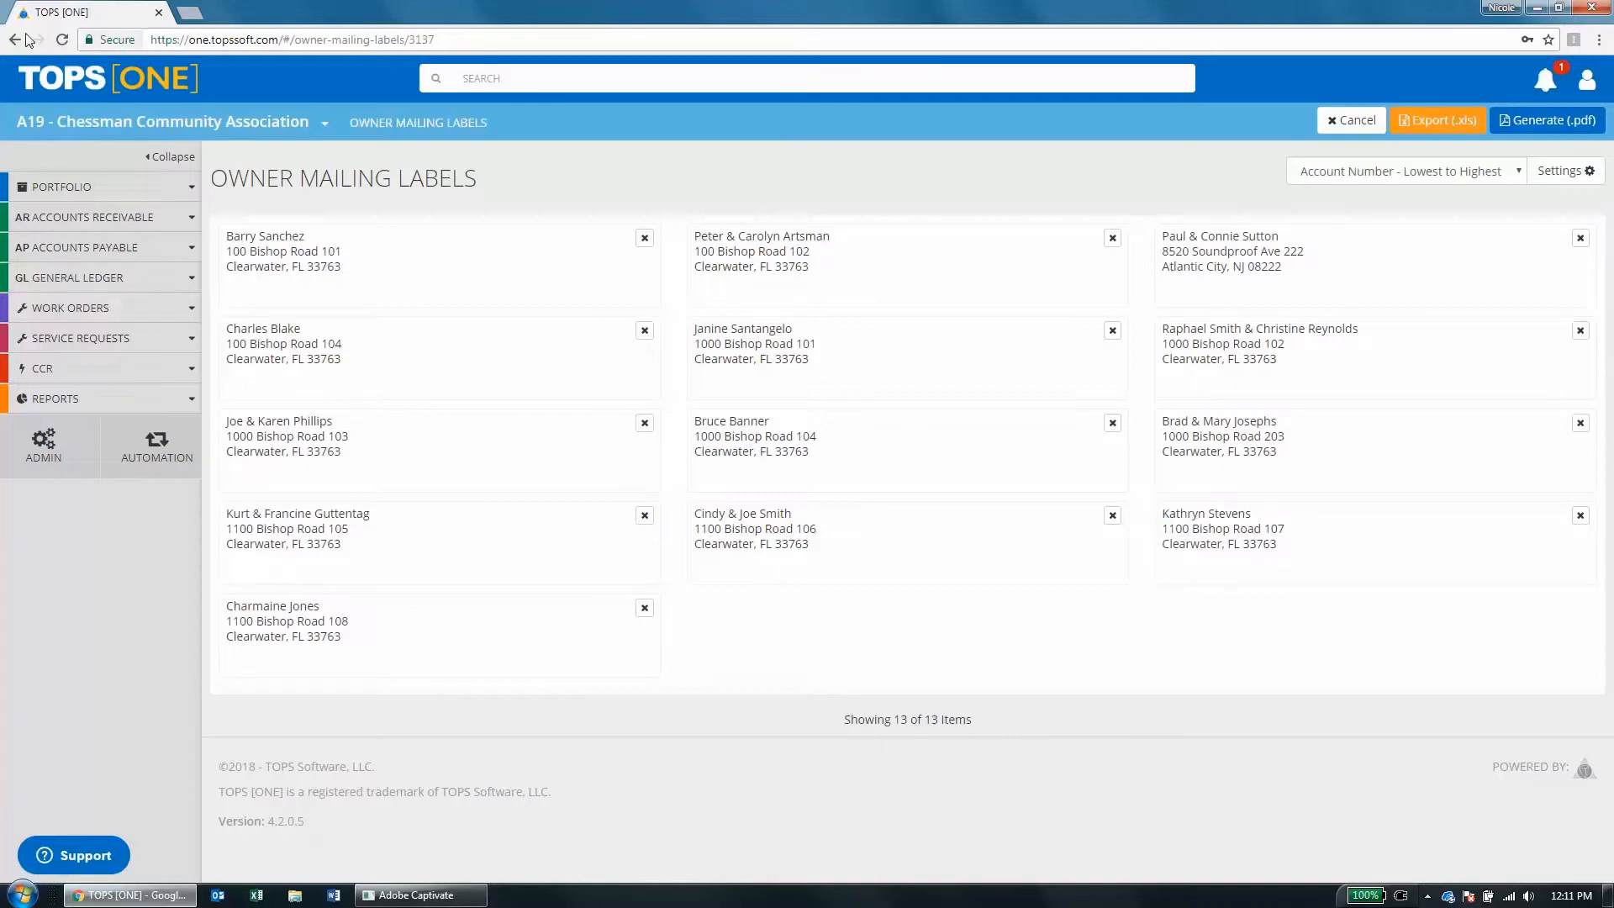
key(alt+Left)
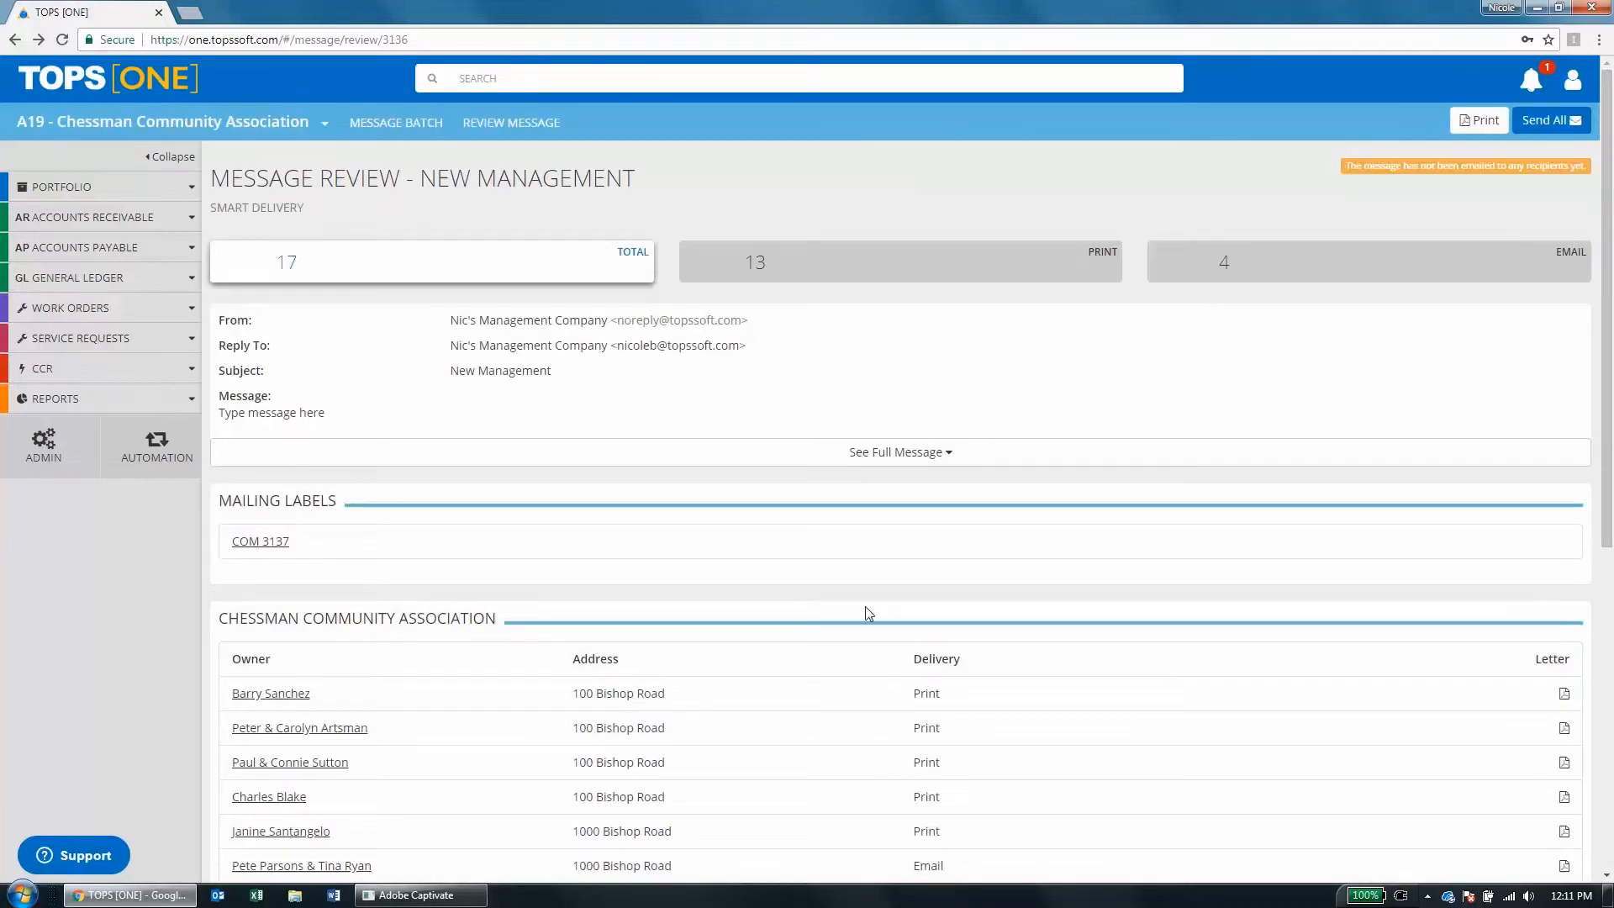
Send the message to all e-mail recipients and check the Print and Email delivery lists.
click(1549, 124)
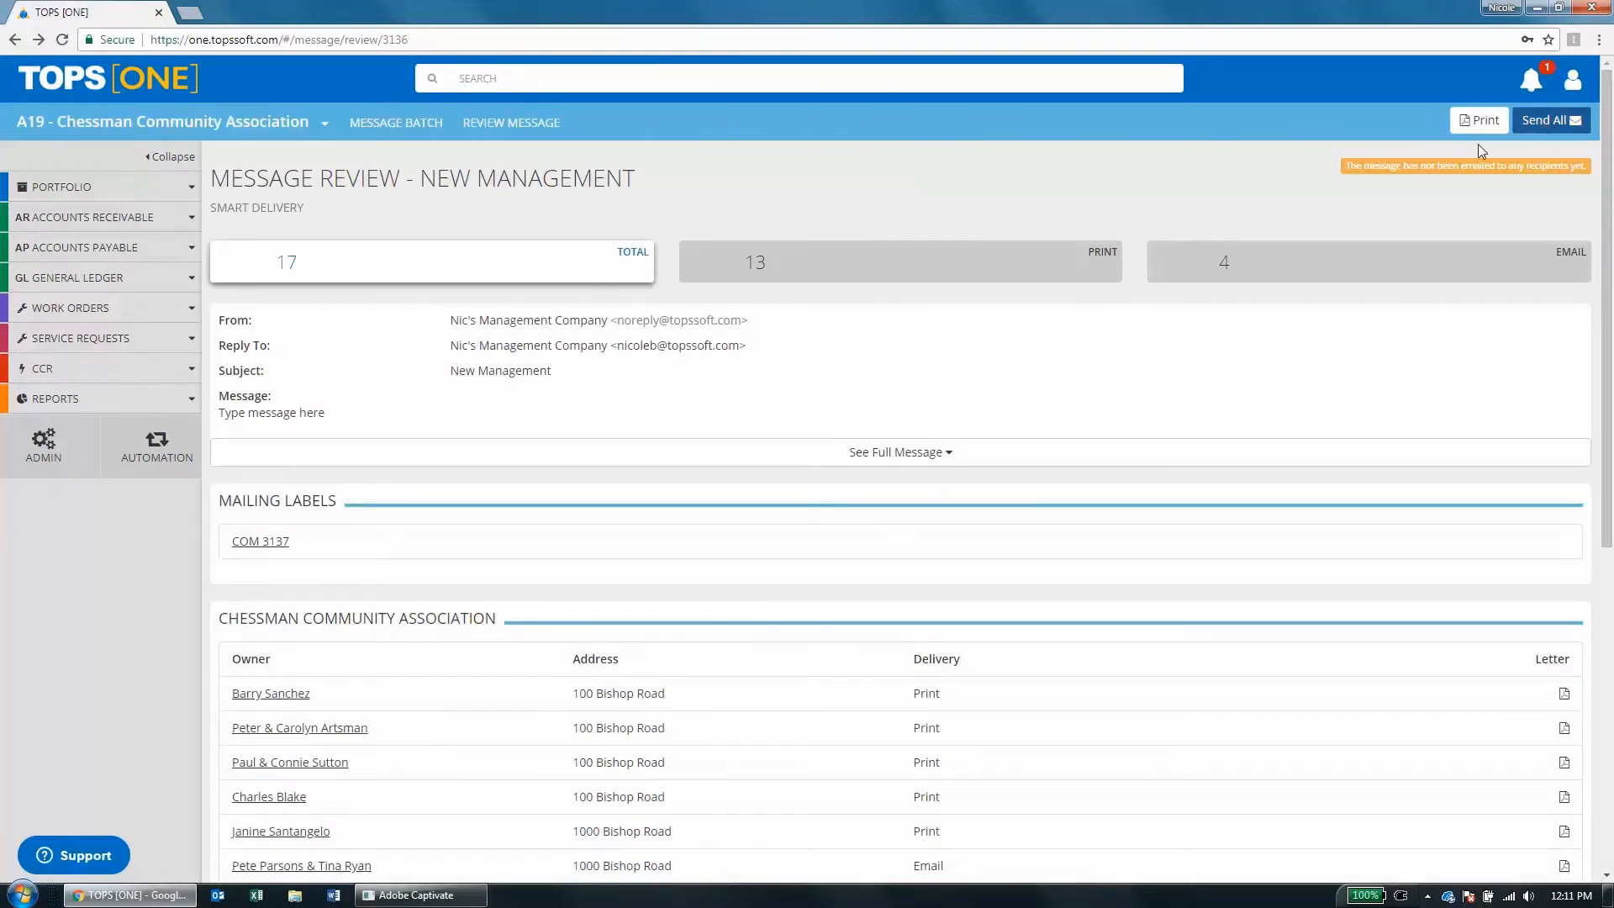
click(777, 235)
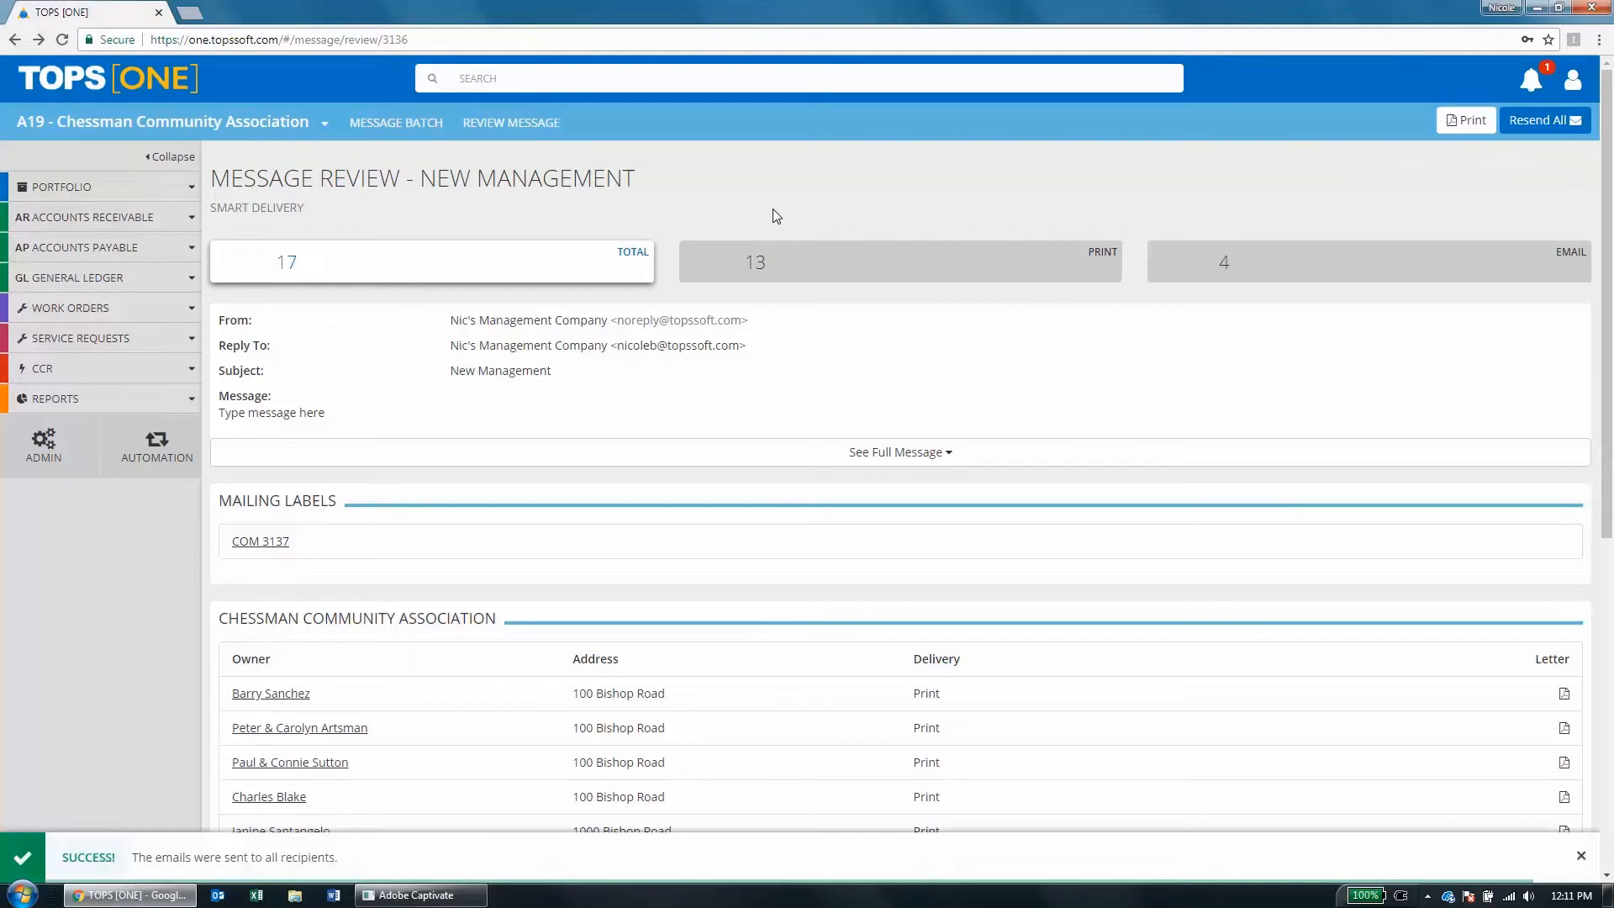
click(869, 276)
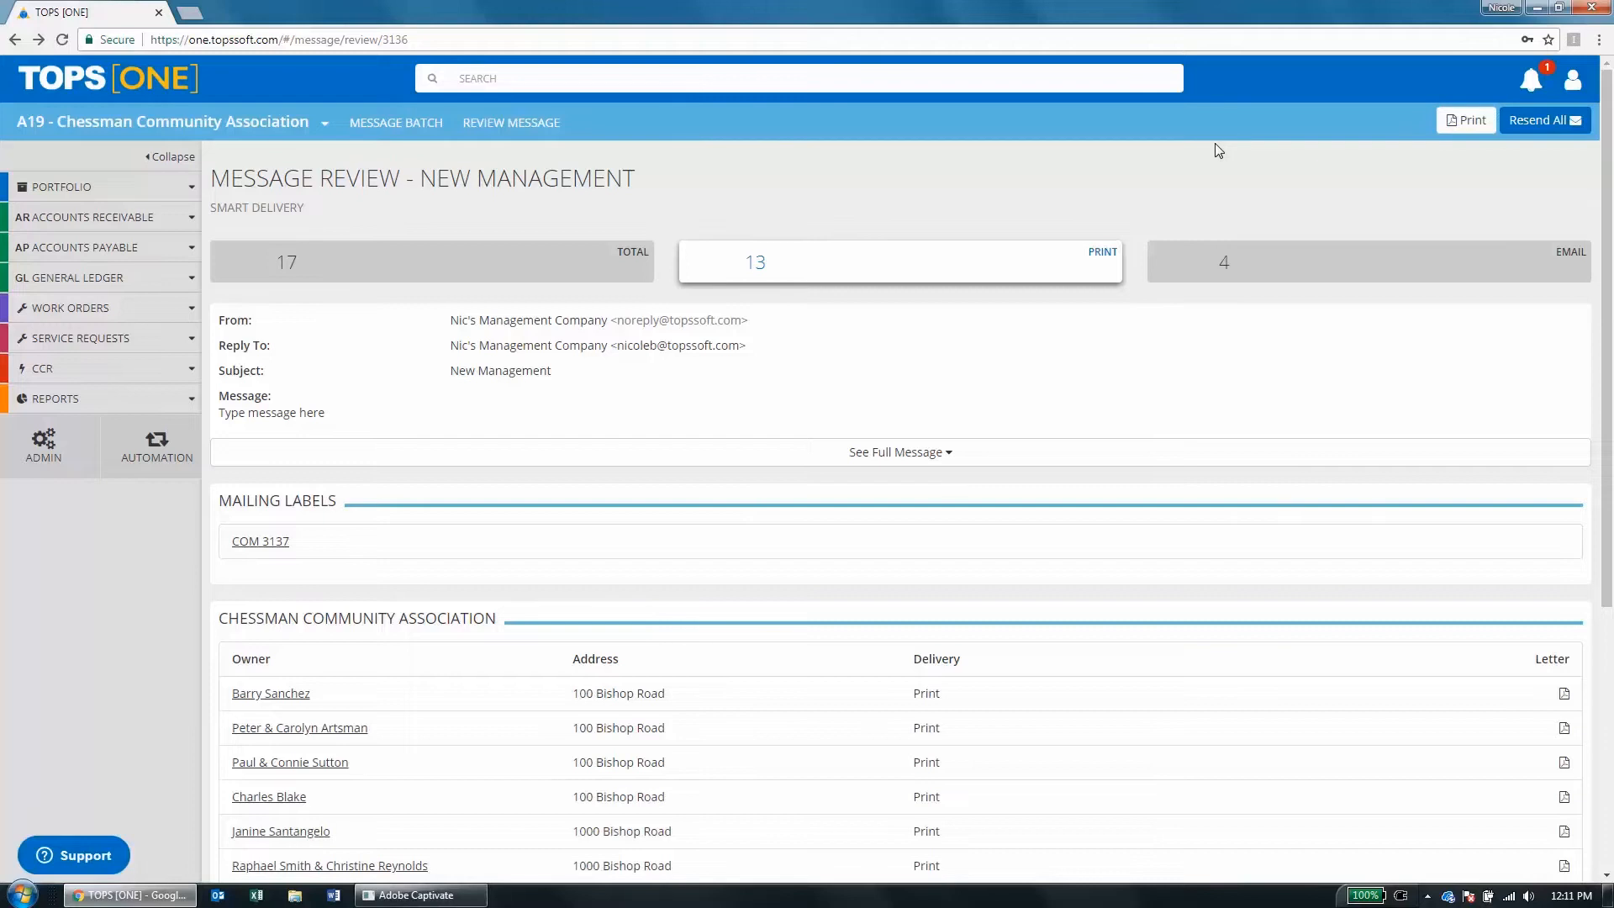
click(1332, 263)
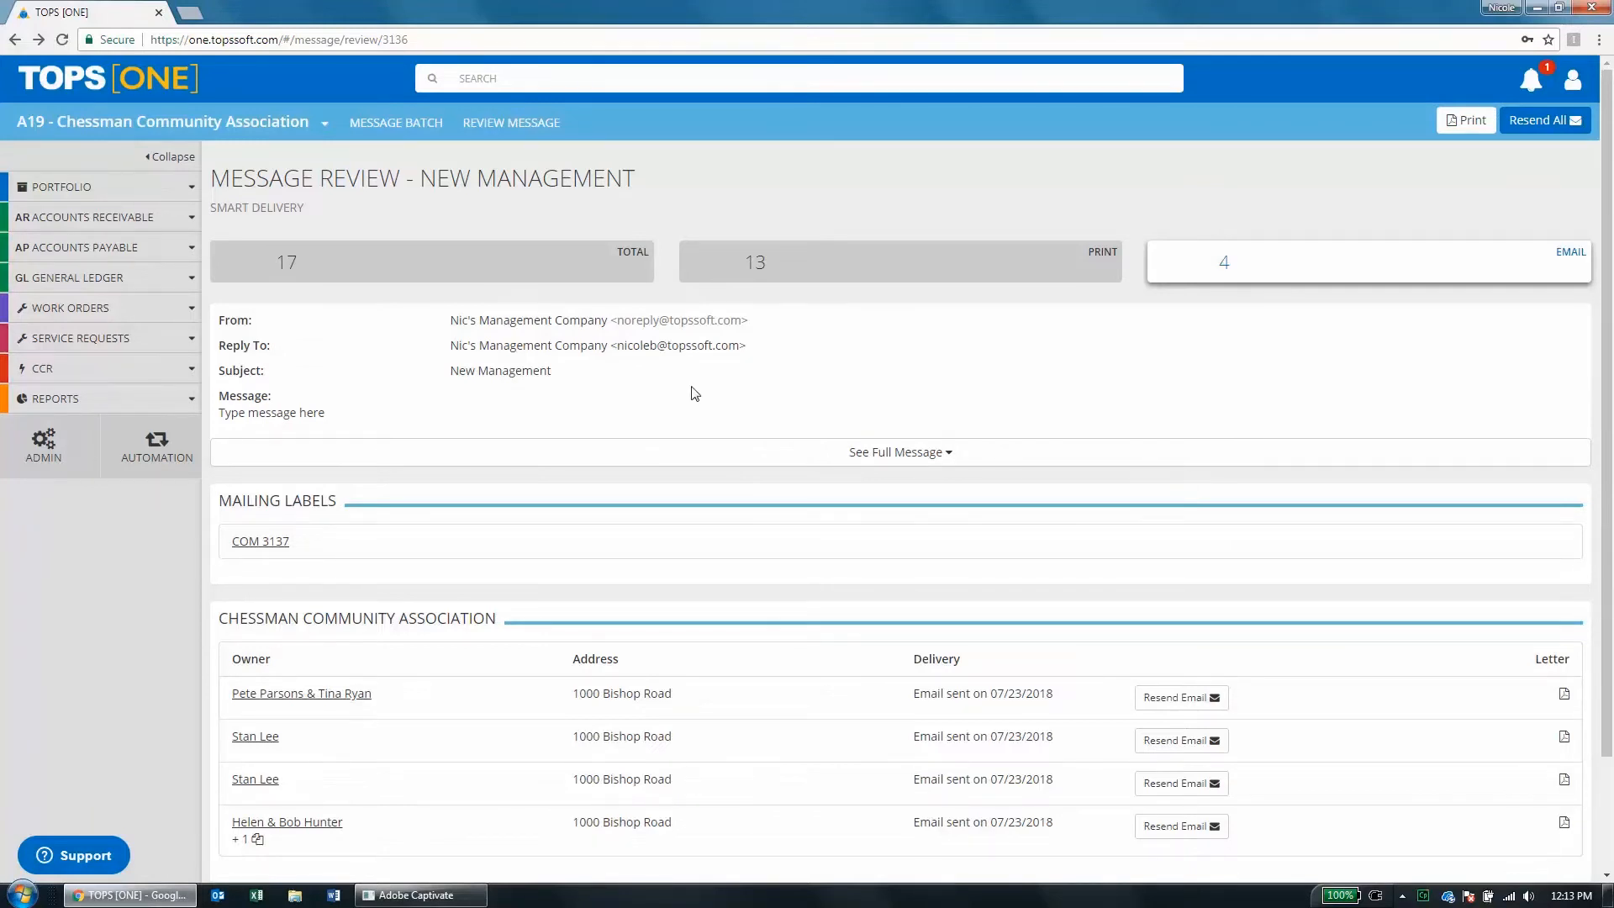
Return to the community's owners list, select all owners and create mailing labels for them.
click(63, 186)
click(51, 286)
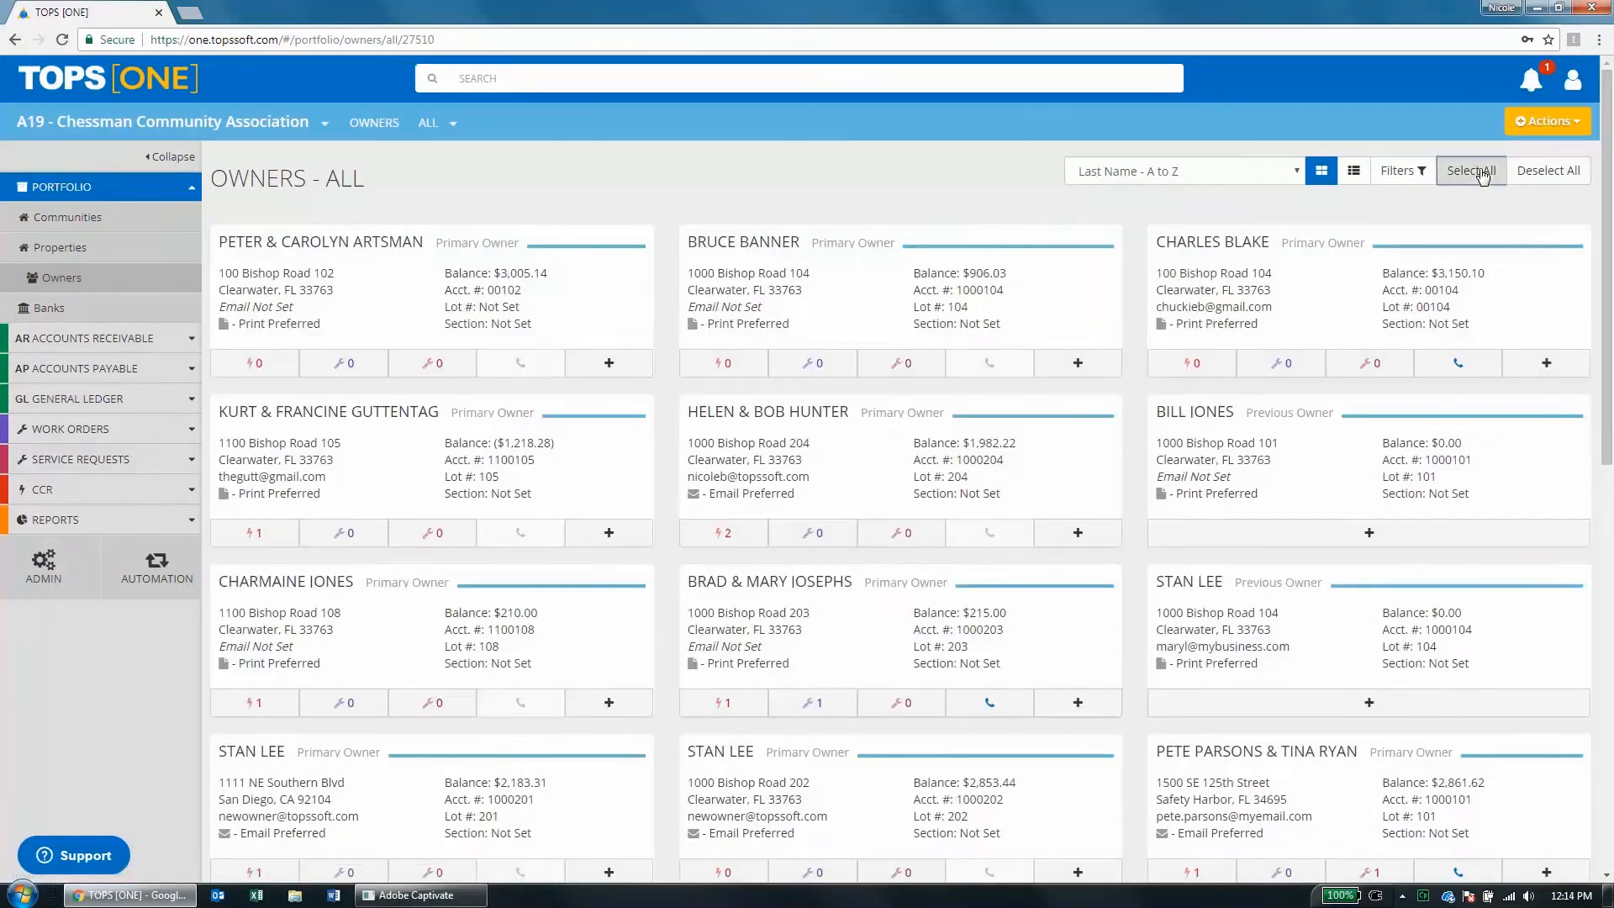
click(1482, 172)
click(1569, 132)
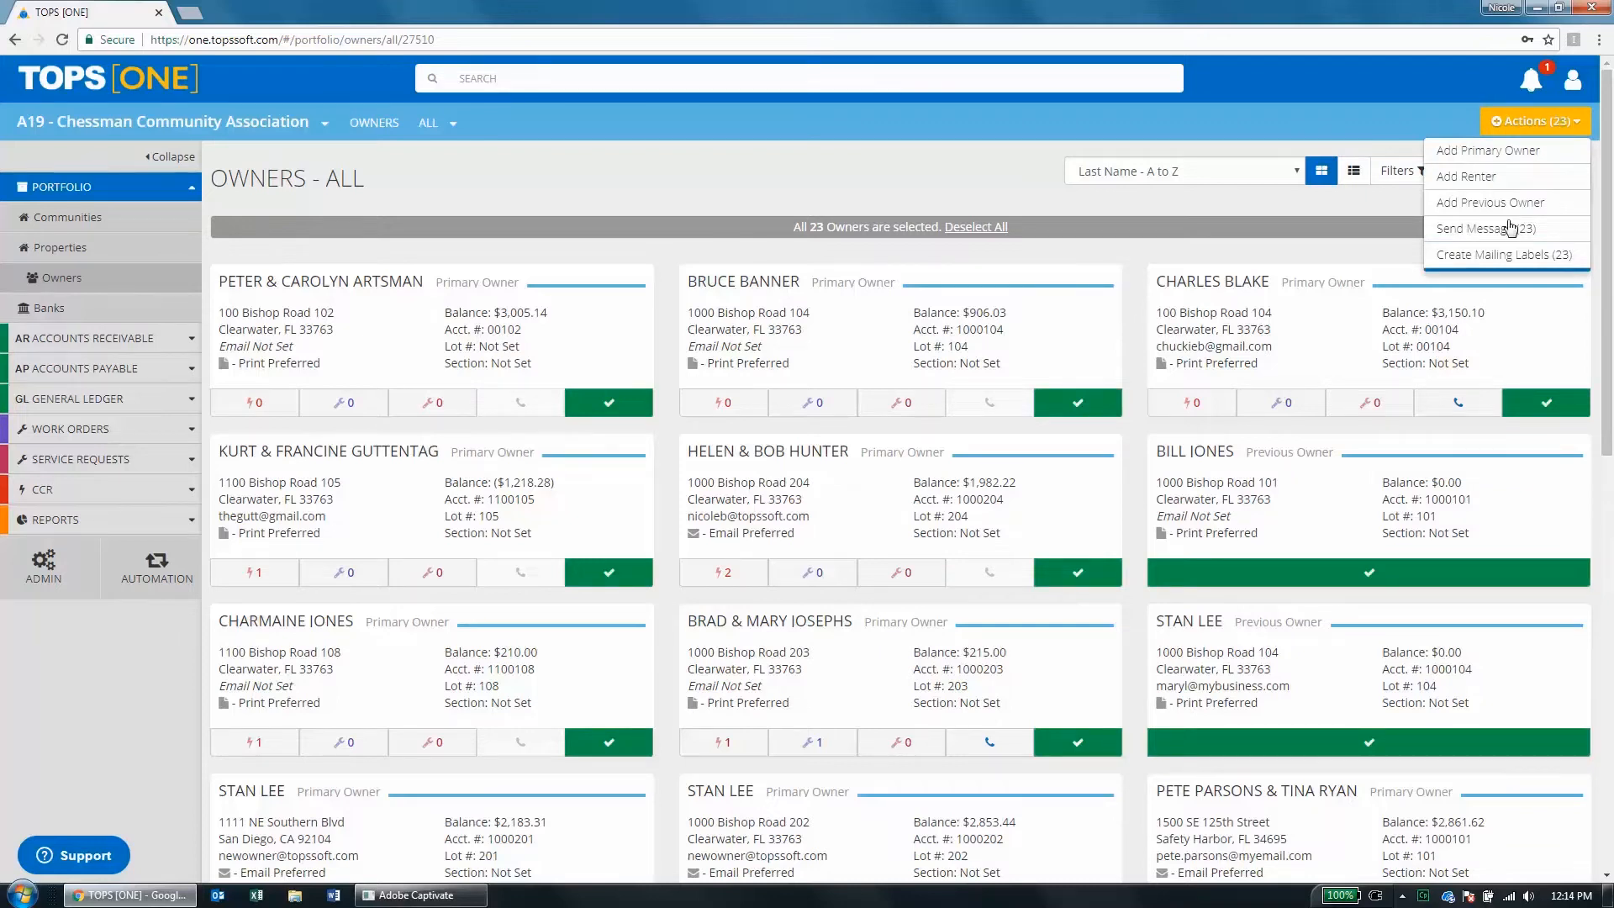
click(1511, 256)
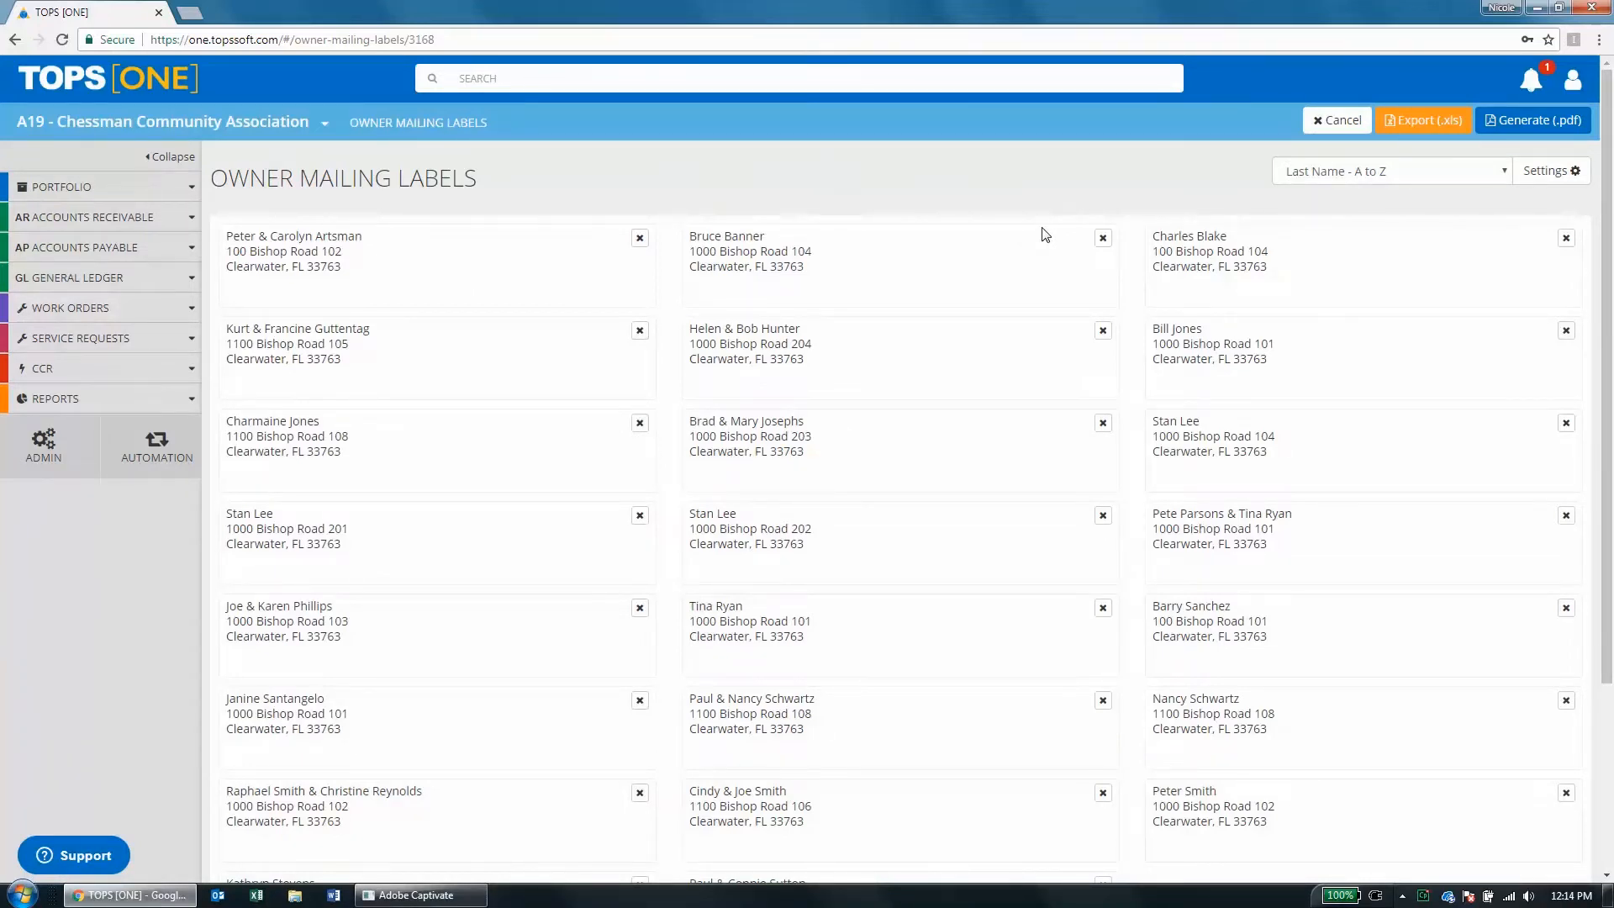
Check the owner mailing labels and apply Row Three and Column Two as the starting label position.
scroll(998, 345, down, 3)
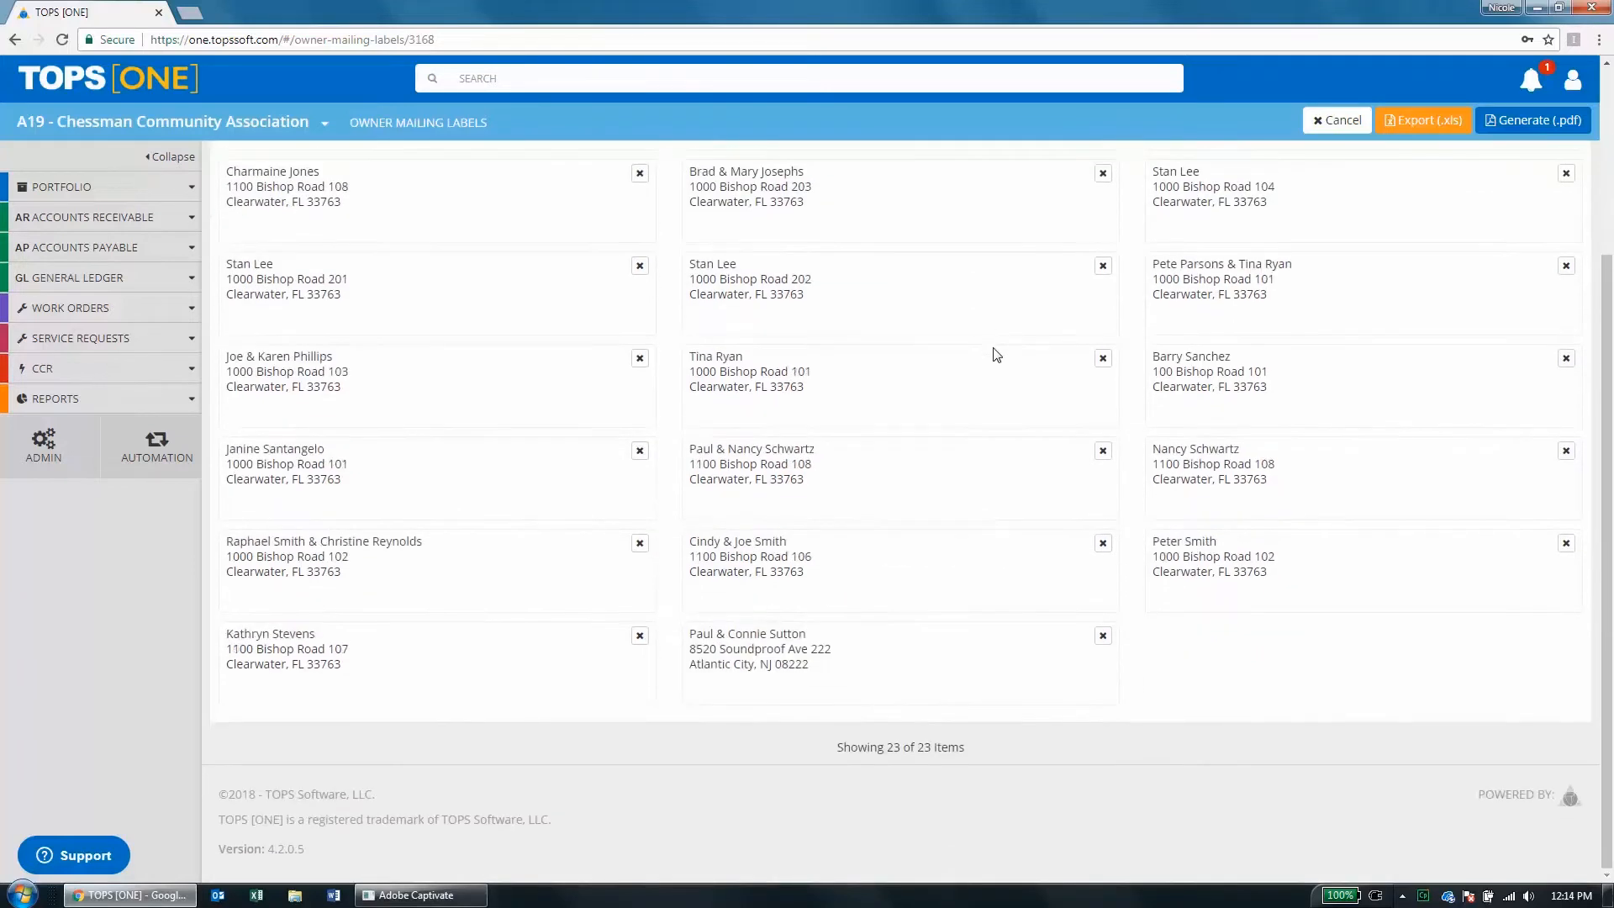
scroll(996, 354, up, 3)
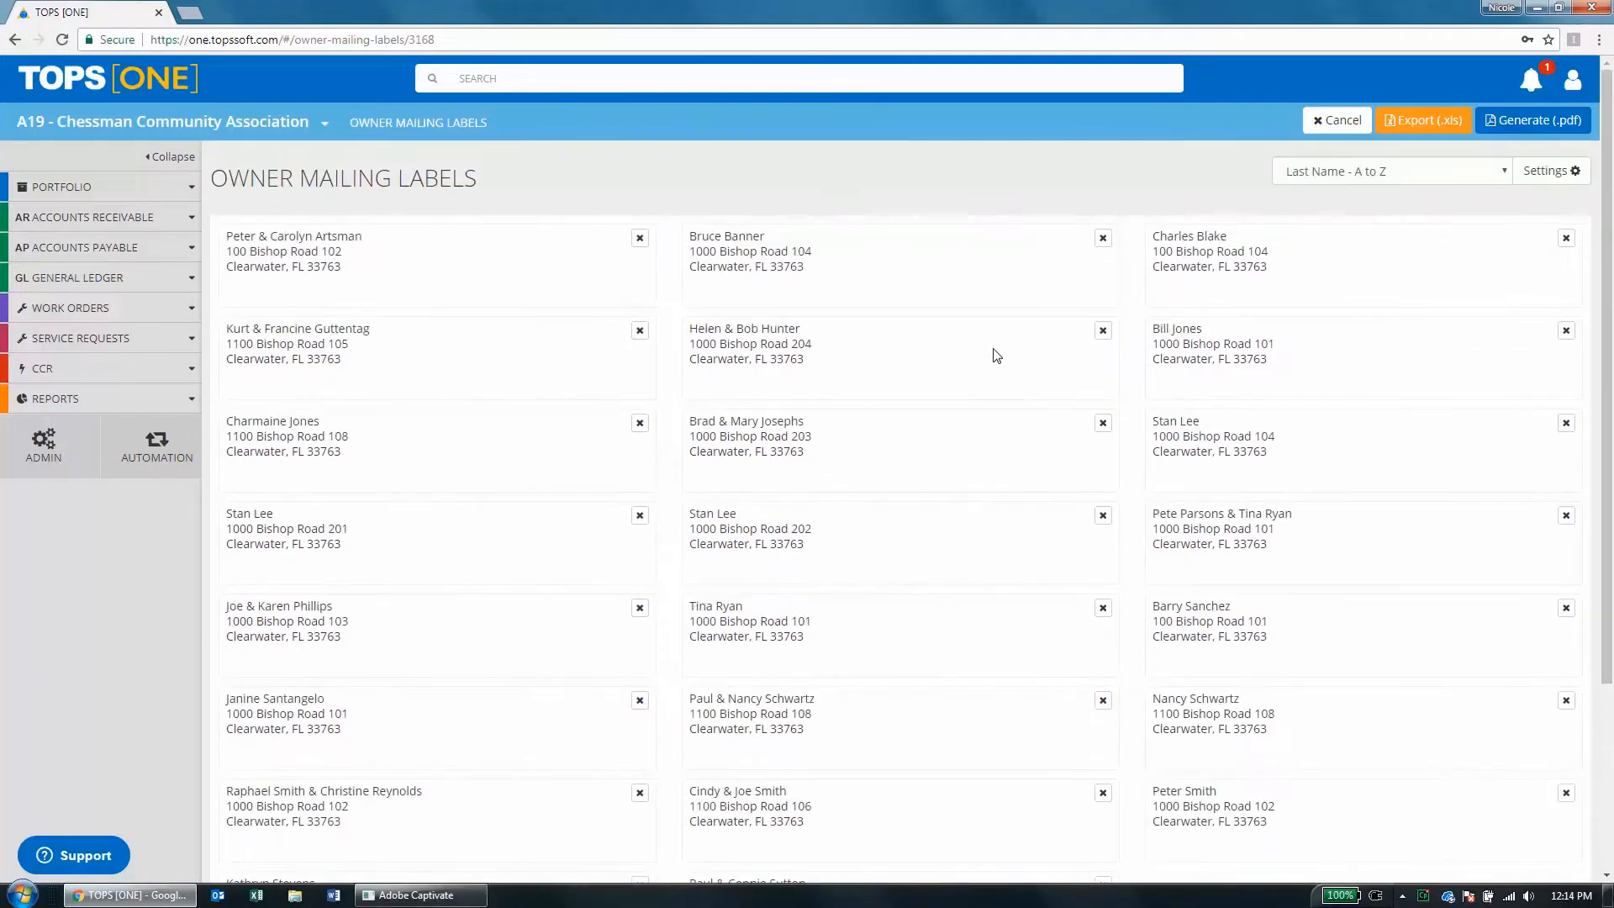
click(1546, 170)
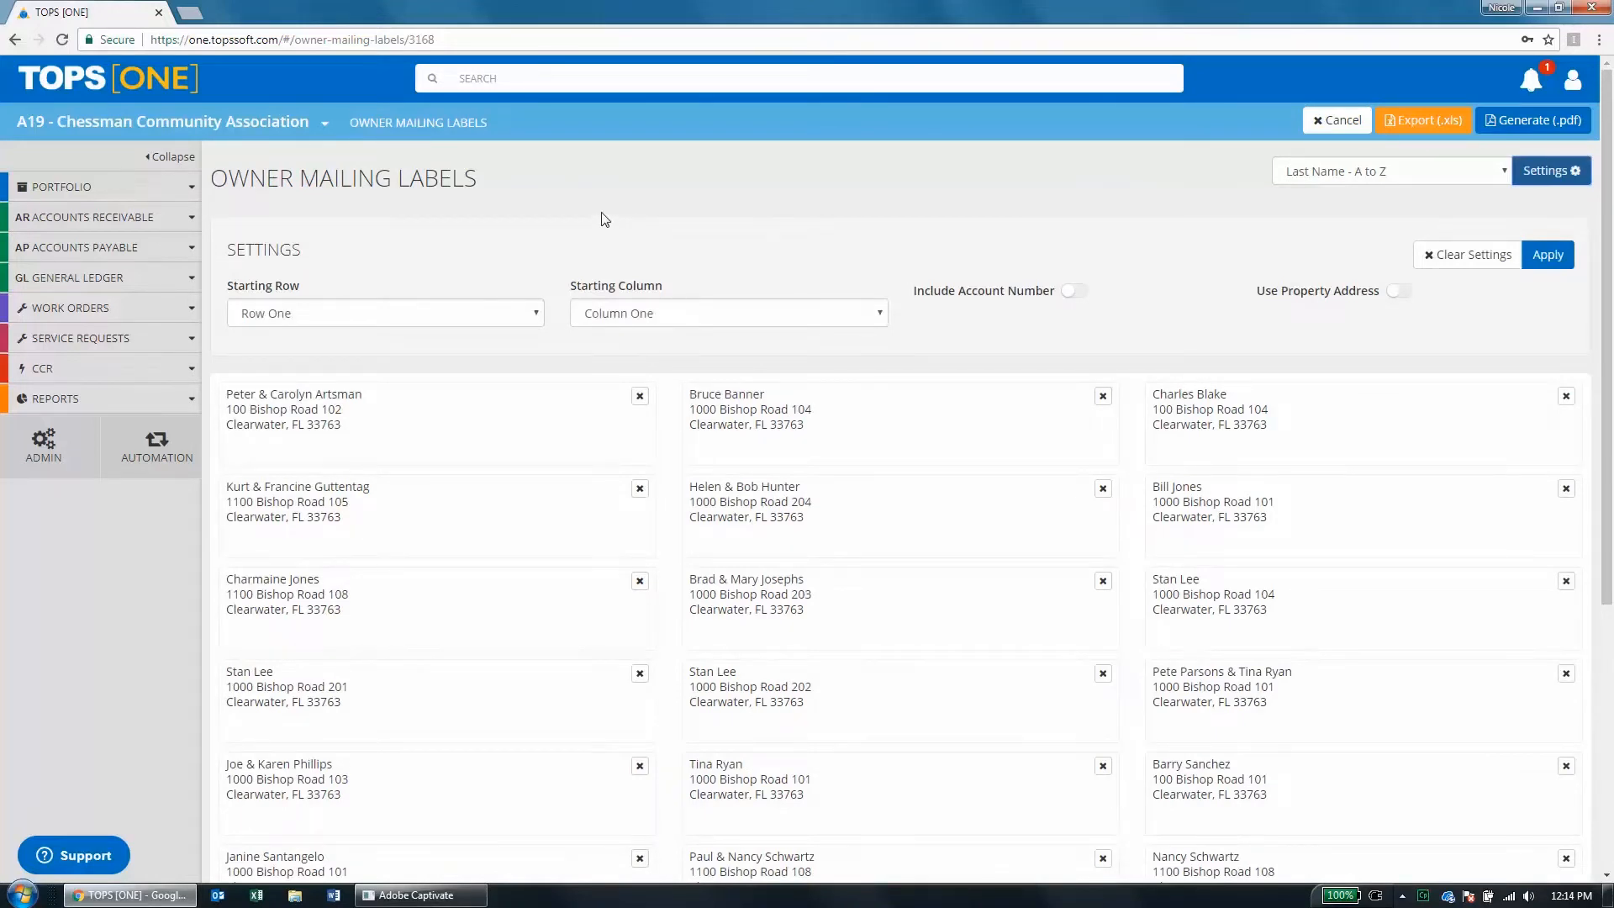
click(533, 320)
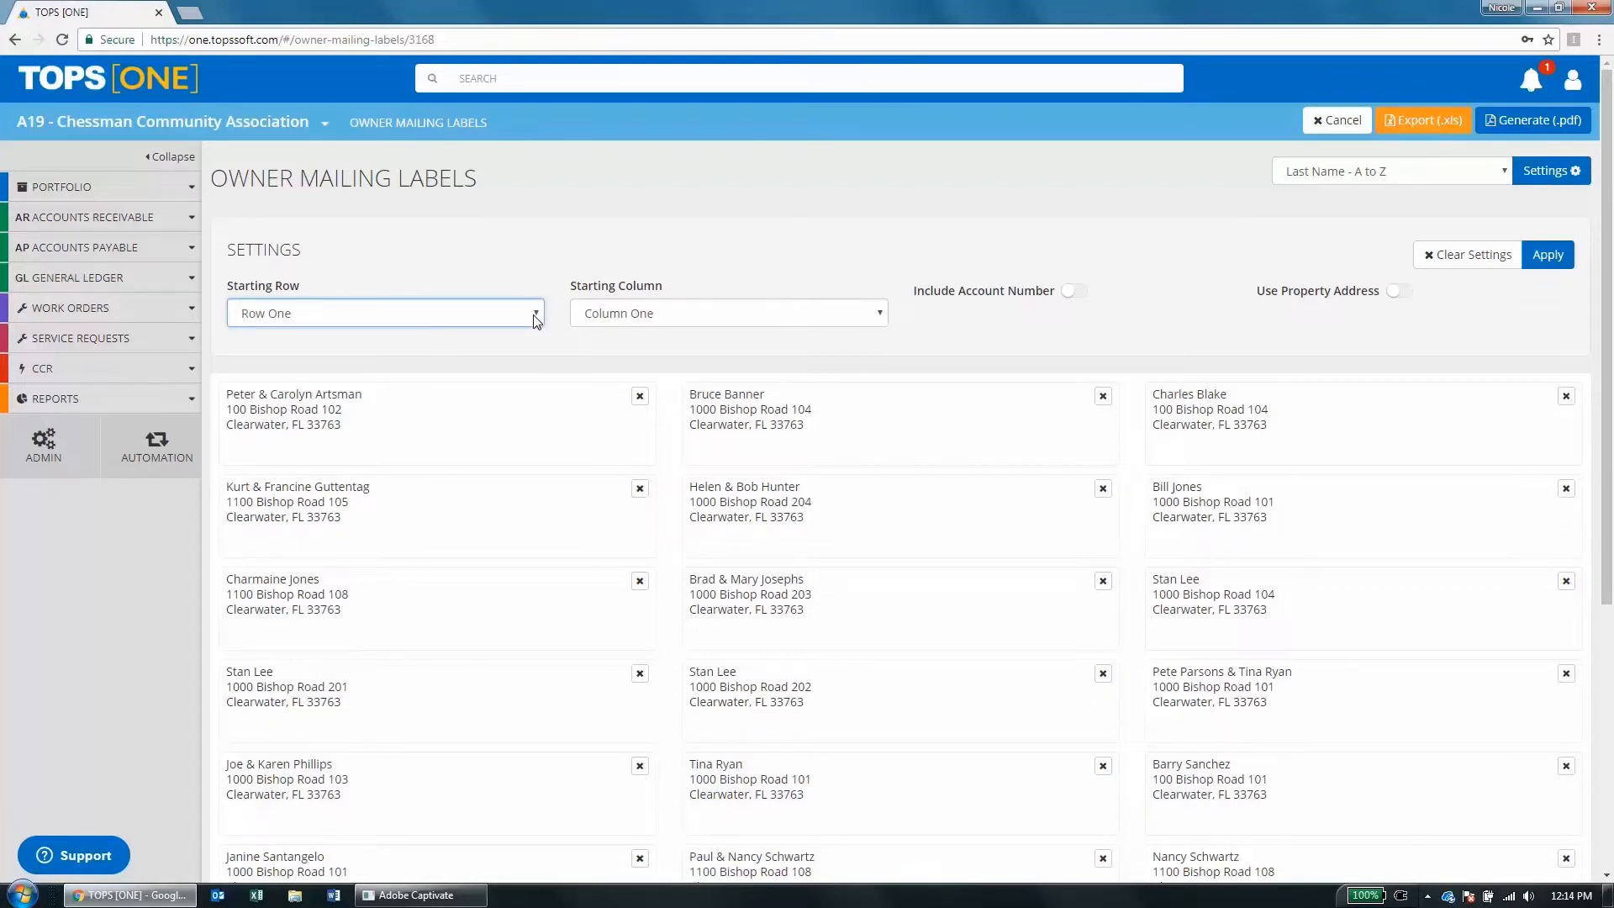
click(533, 321)
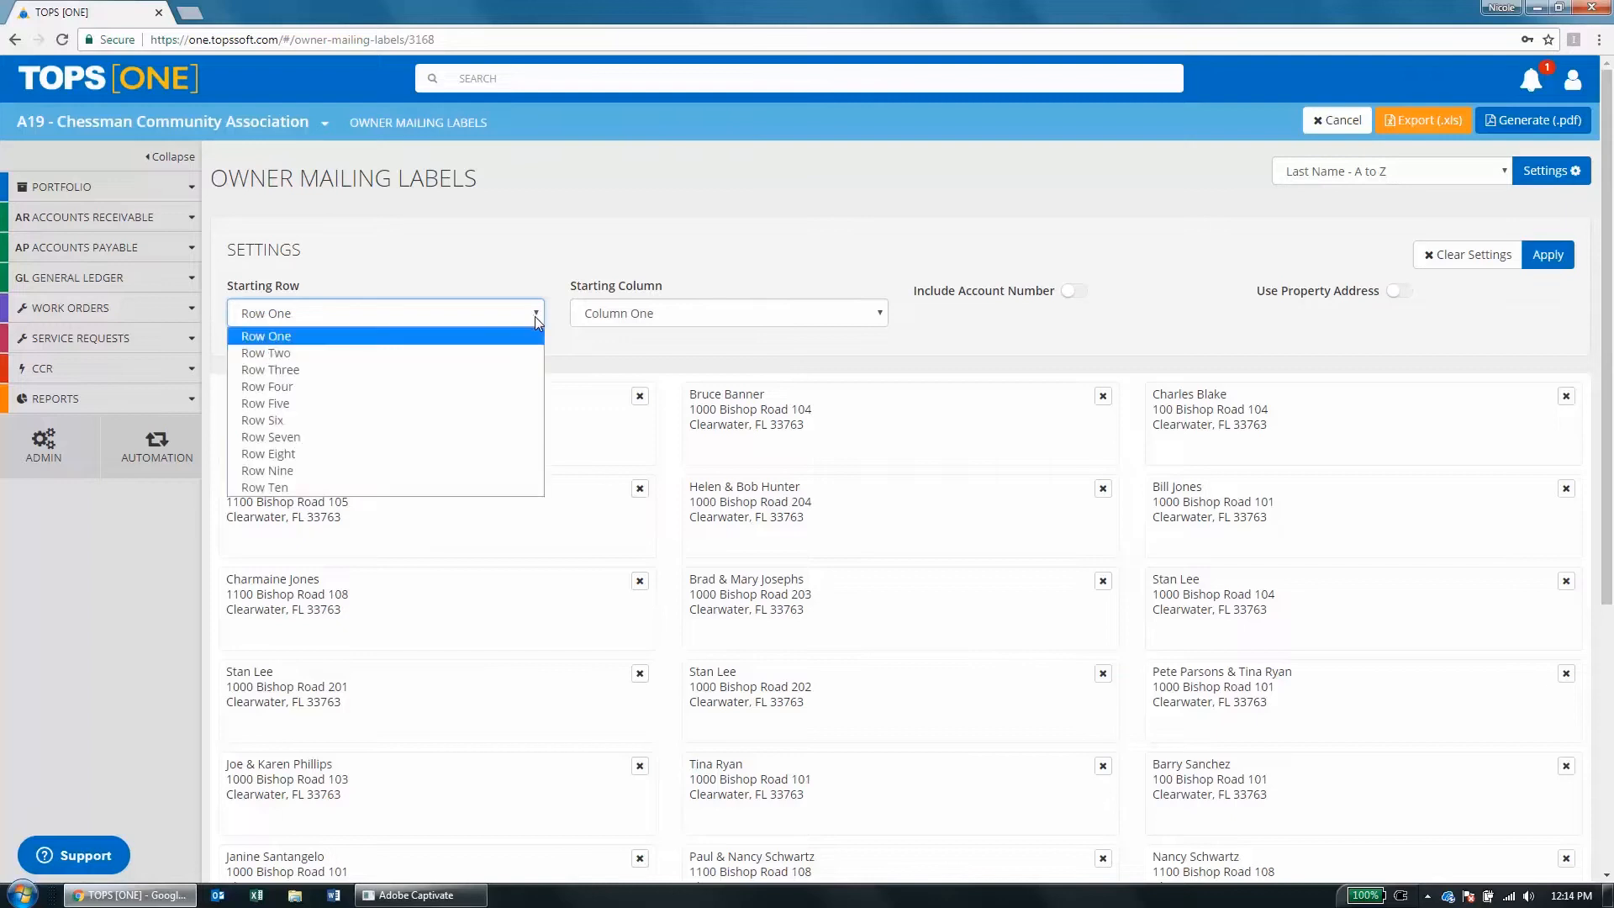
click(455, 375)
click(880, 312)
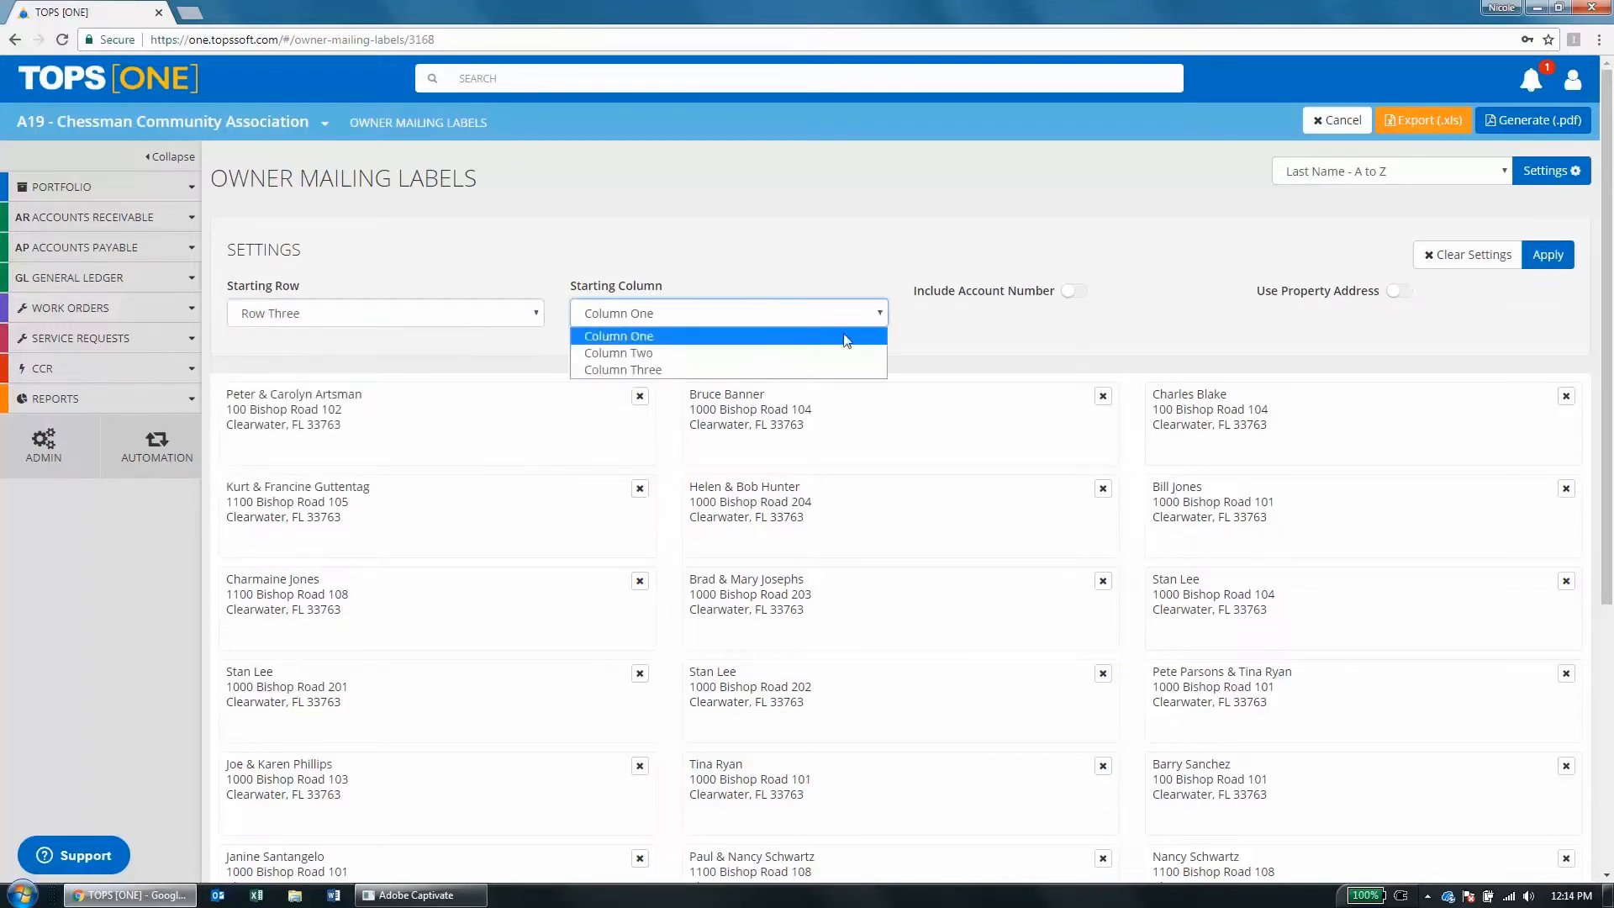
click(635, 354)
click(1548, 255)
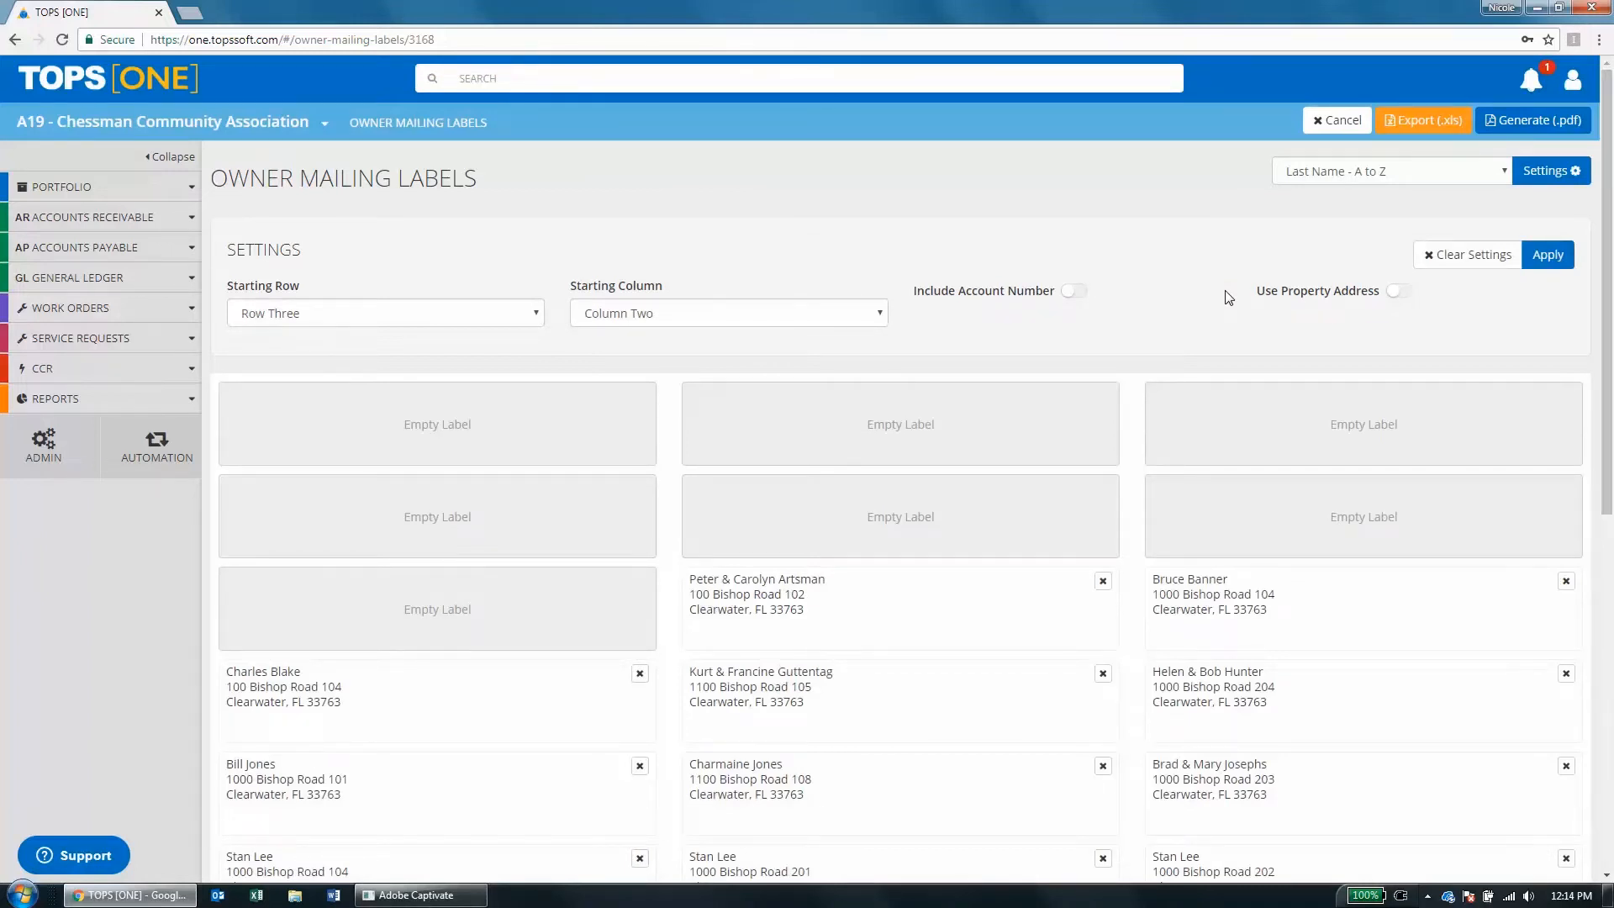
Include account numbers on the mailing labels and remove the label in the fifth row, third column from the batch.
click(1080, 291)
click(1547, 254)
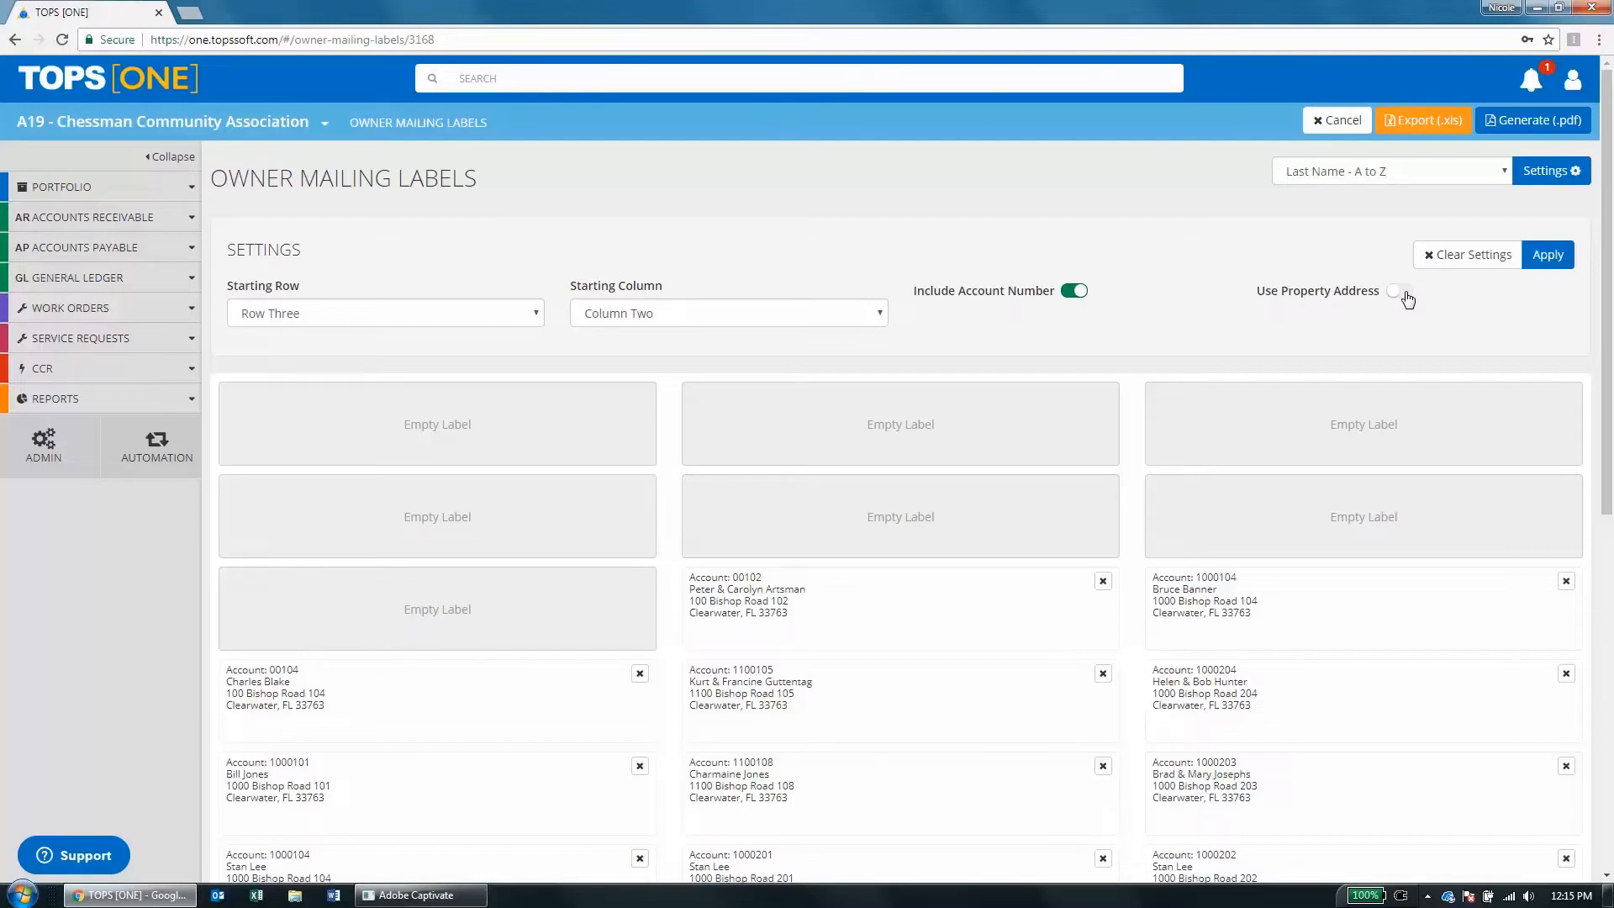
drag(1608, 194, 1608, 425)
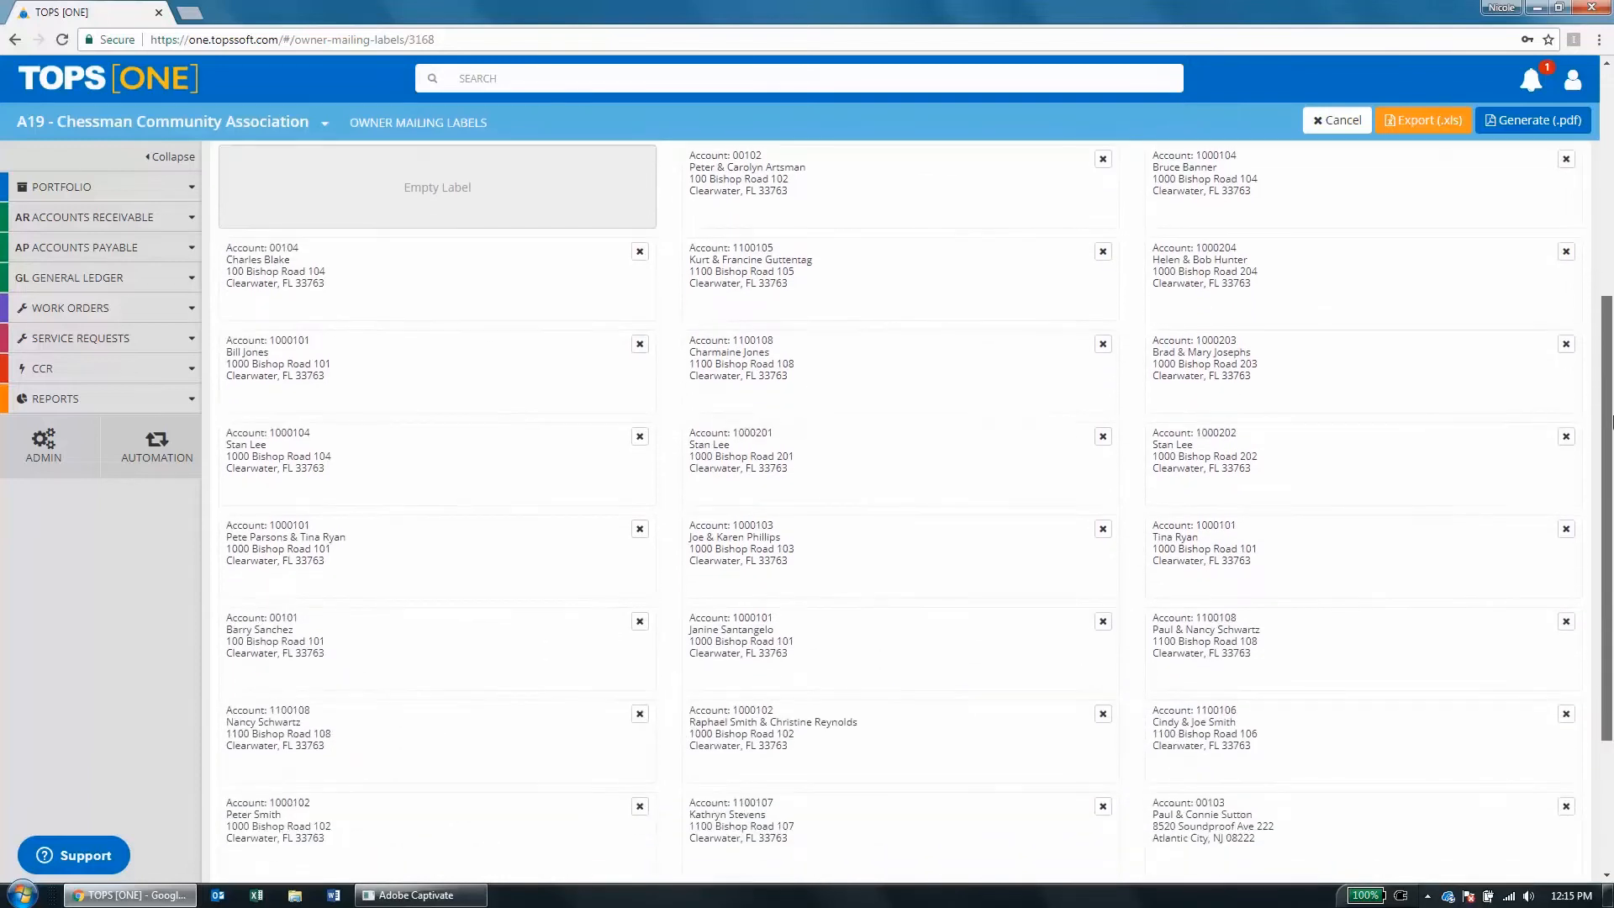
click(1565, 343)
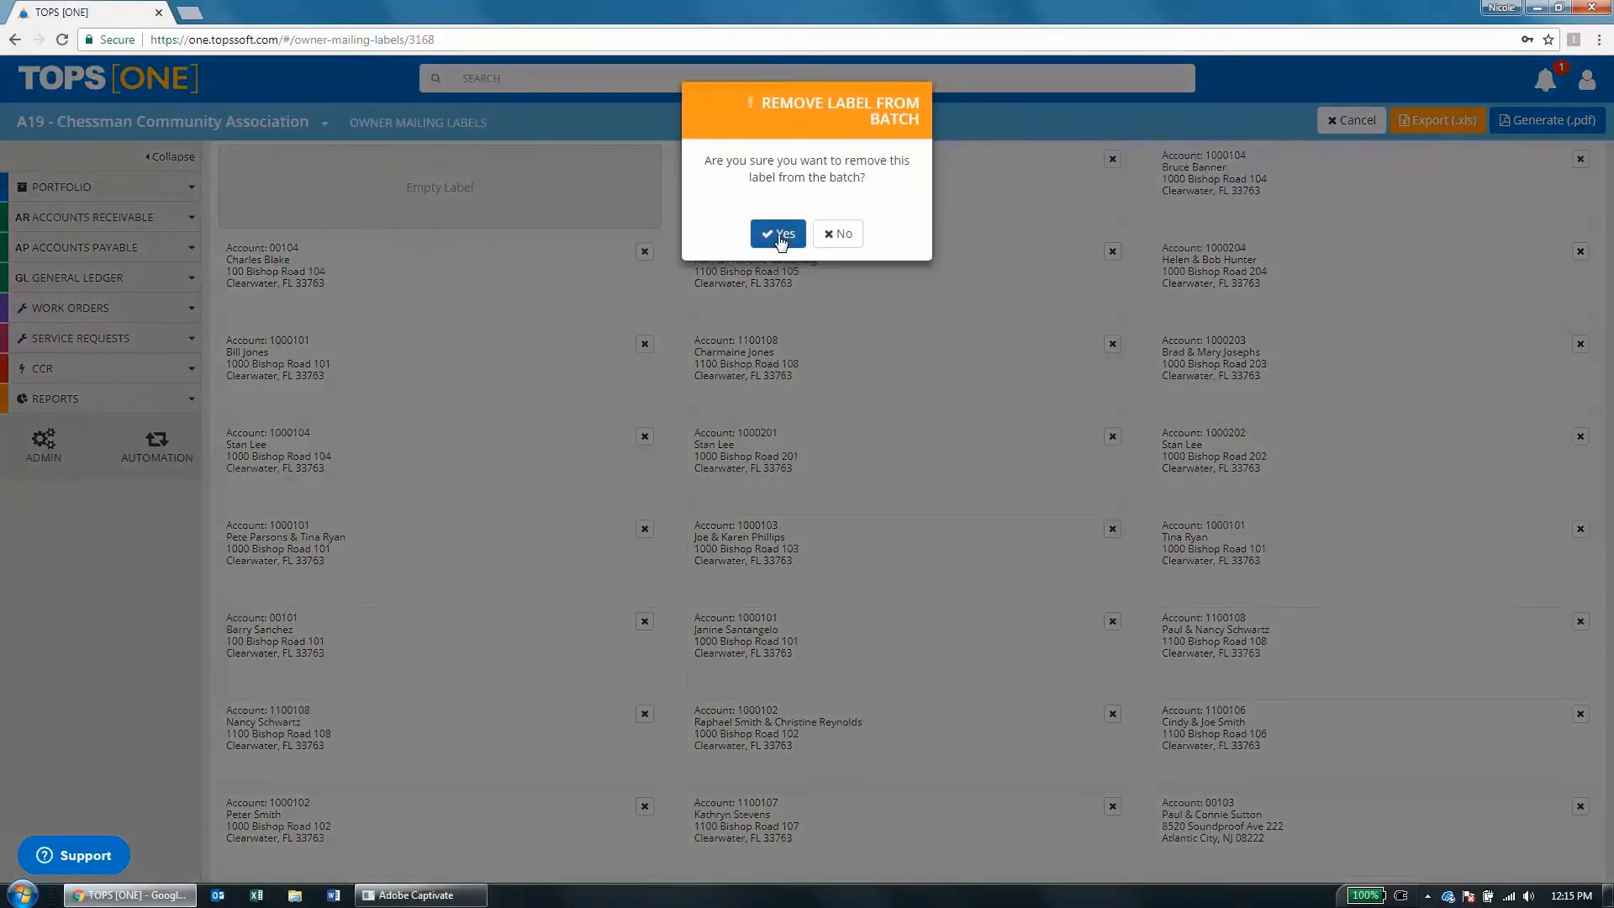
click(777, 234)
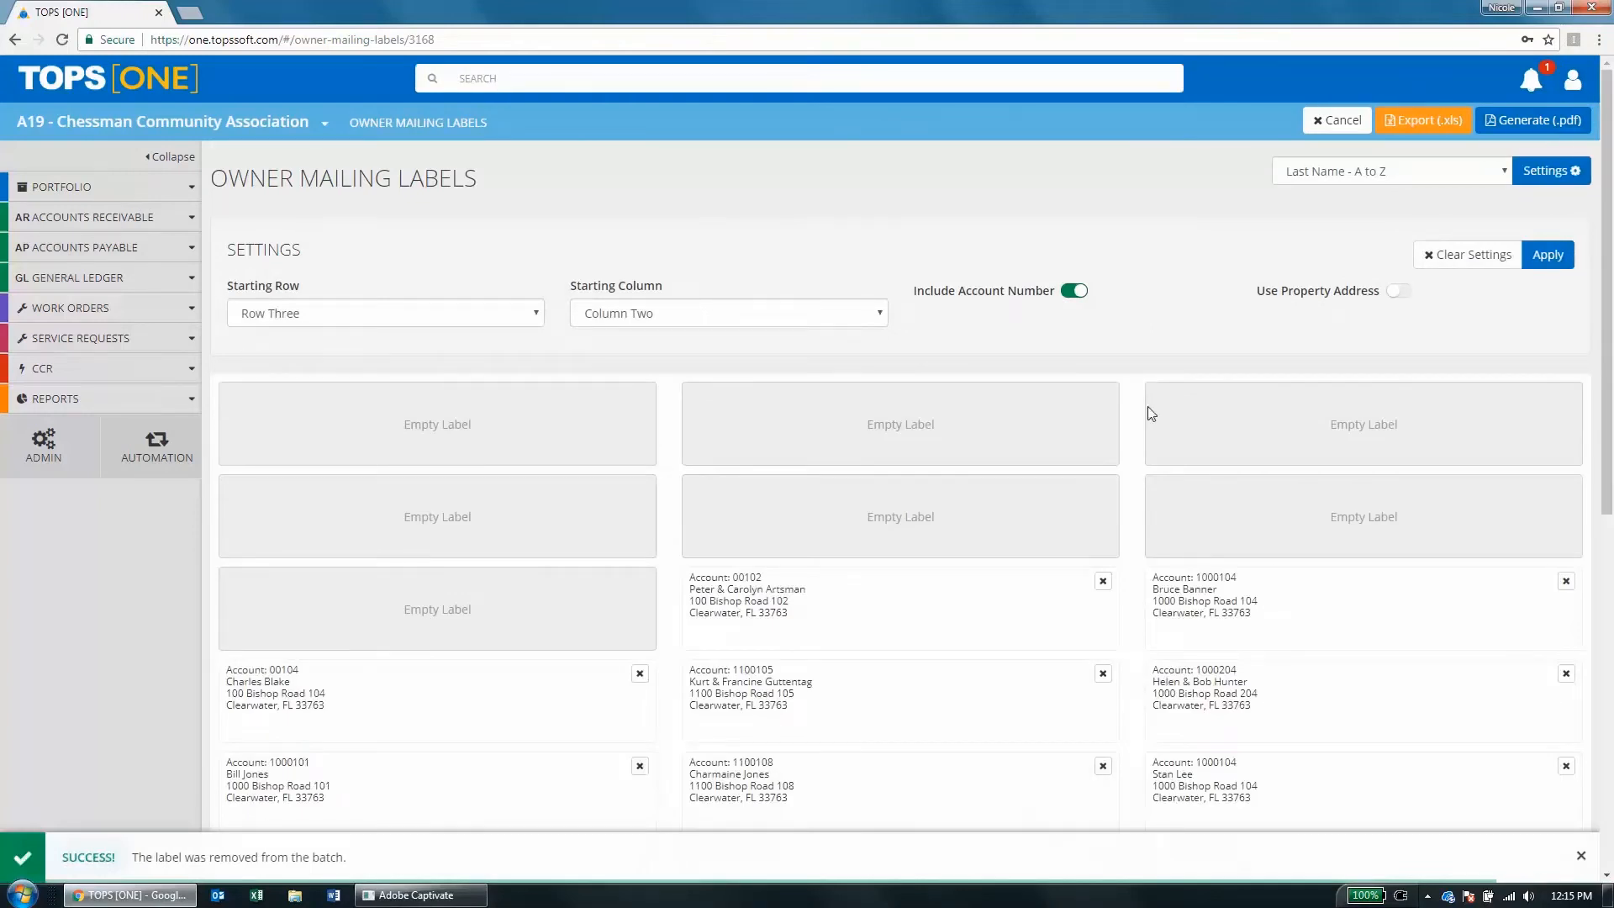
mouse_move(1607, 217)
mouse_down()
mouse_move(1611, 530)
mouse_move(1611, 191)
mouse_up()
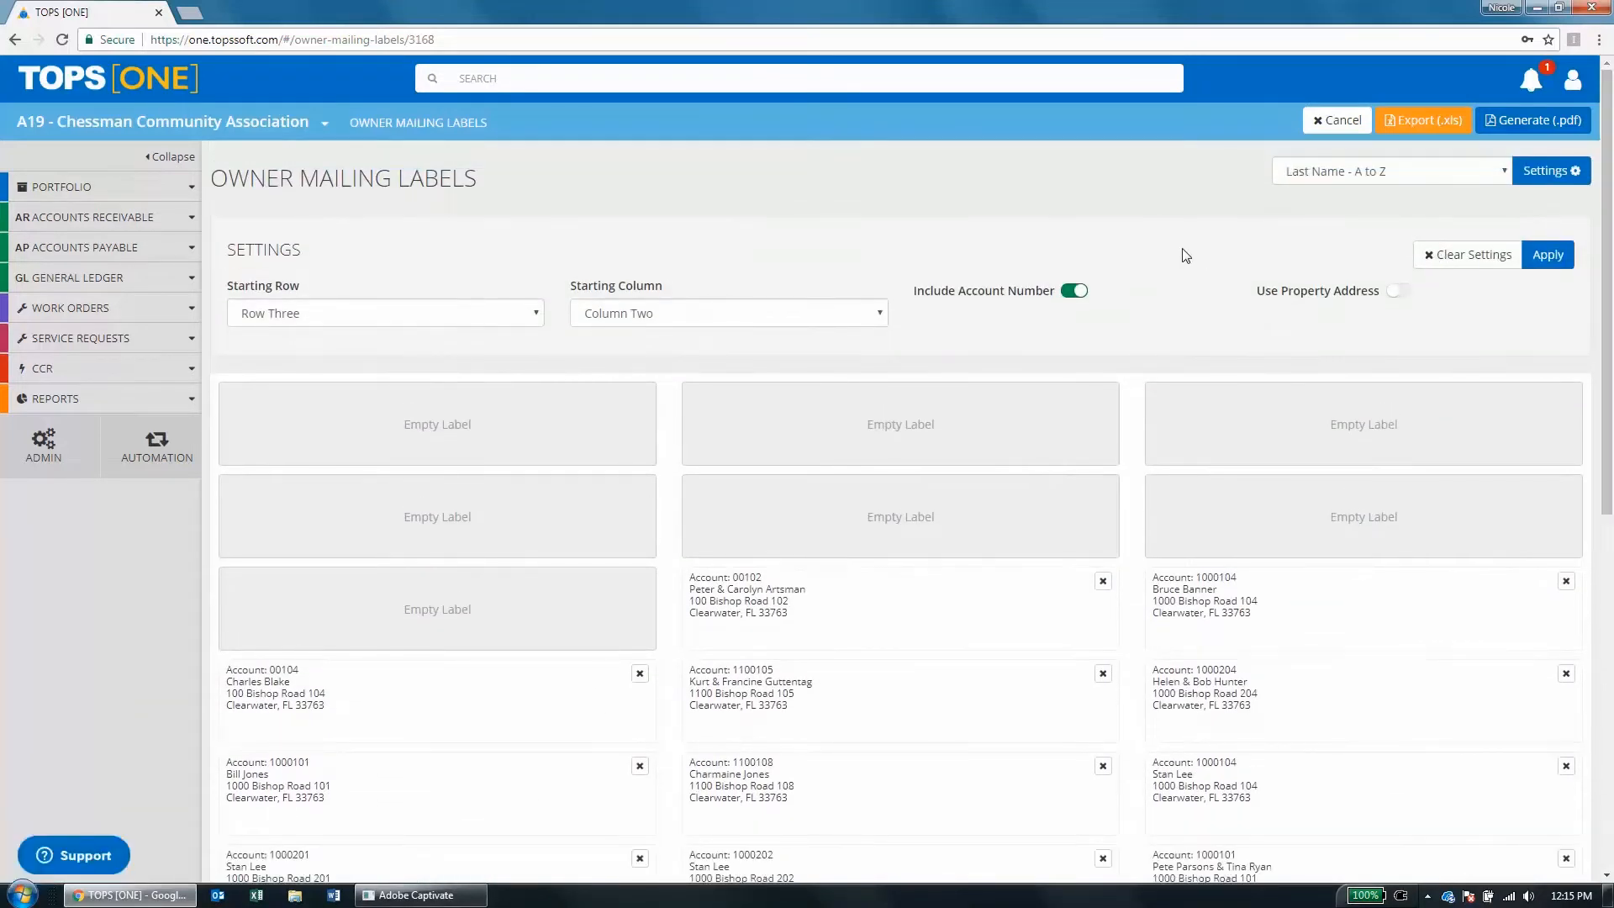
Sort the mailing labels by street number from lowest to highest and generate them as a PDF.
click(1482, 179)
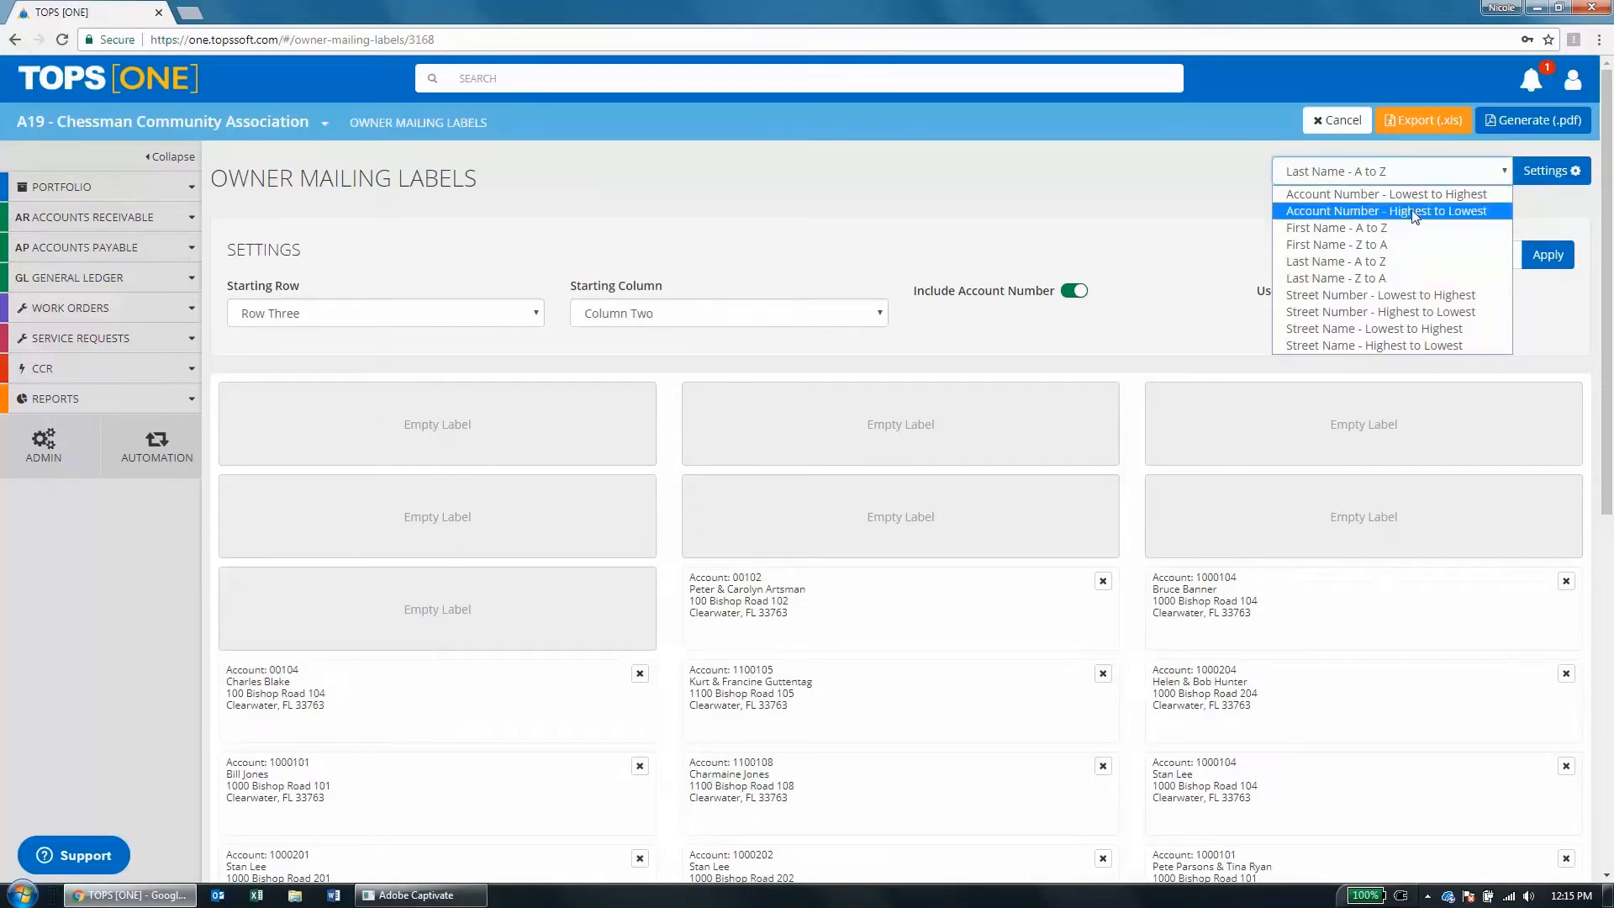
click(1364, 296)
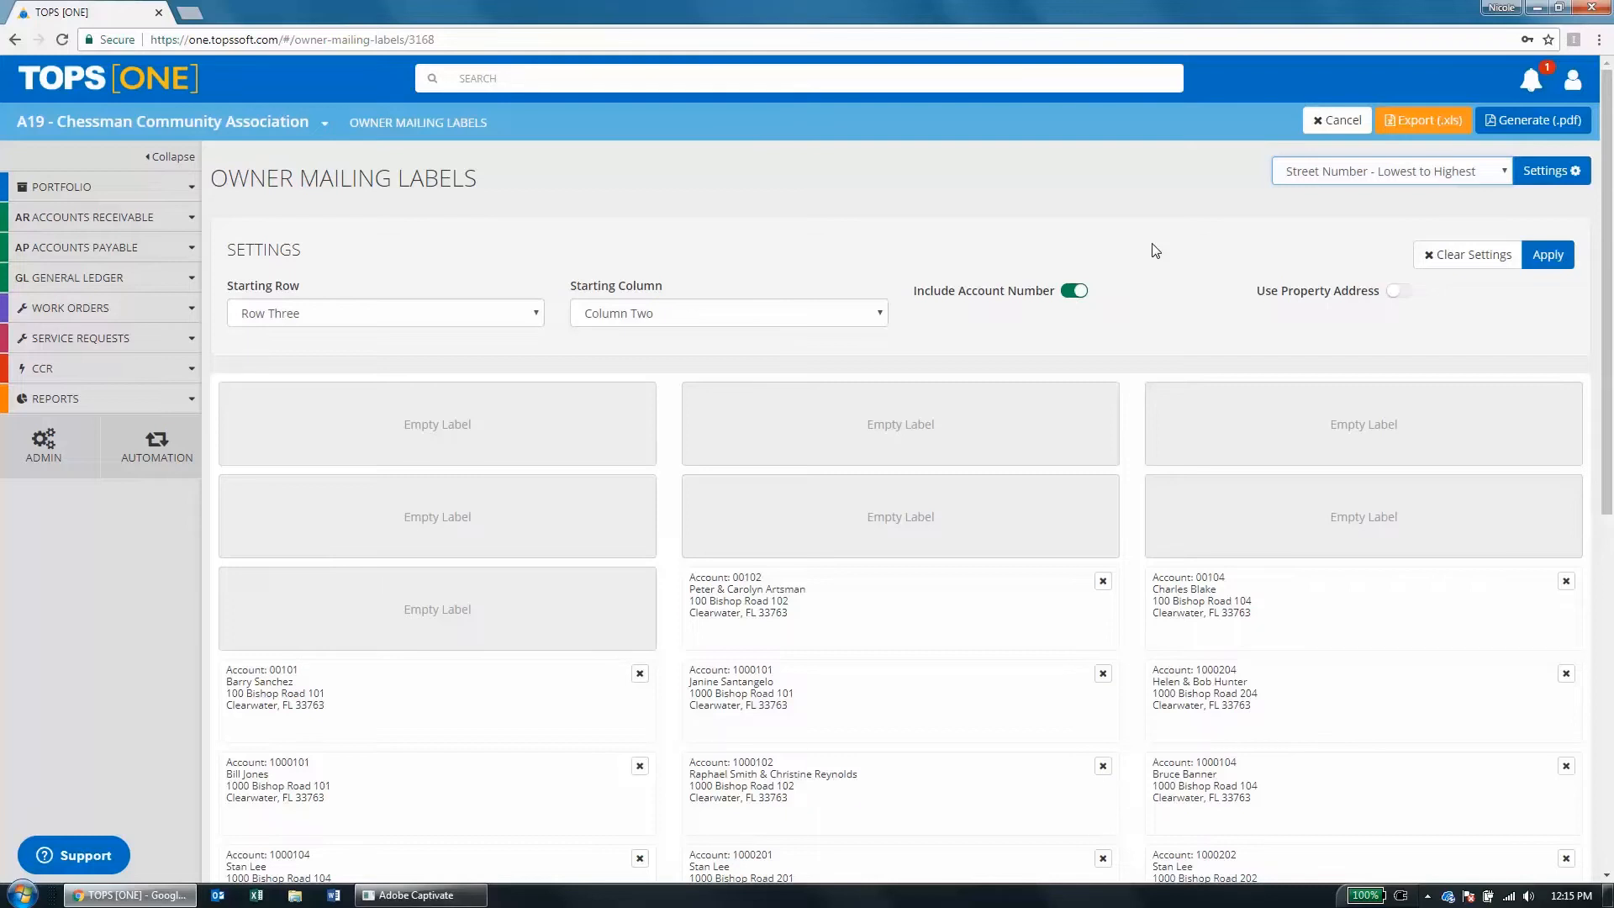
click(1545, 122)
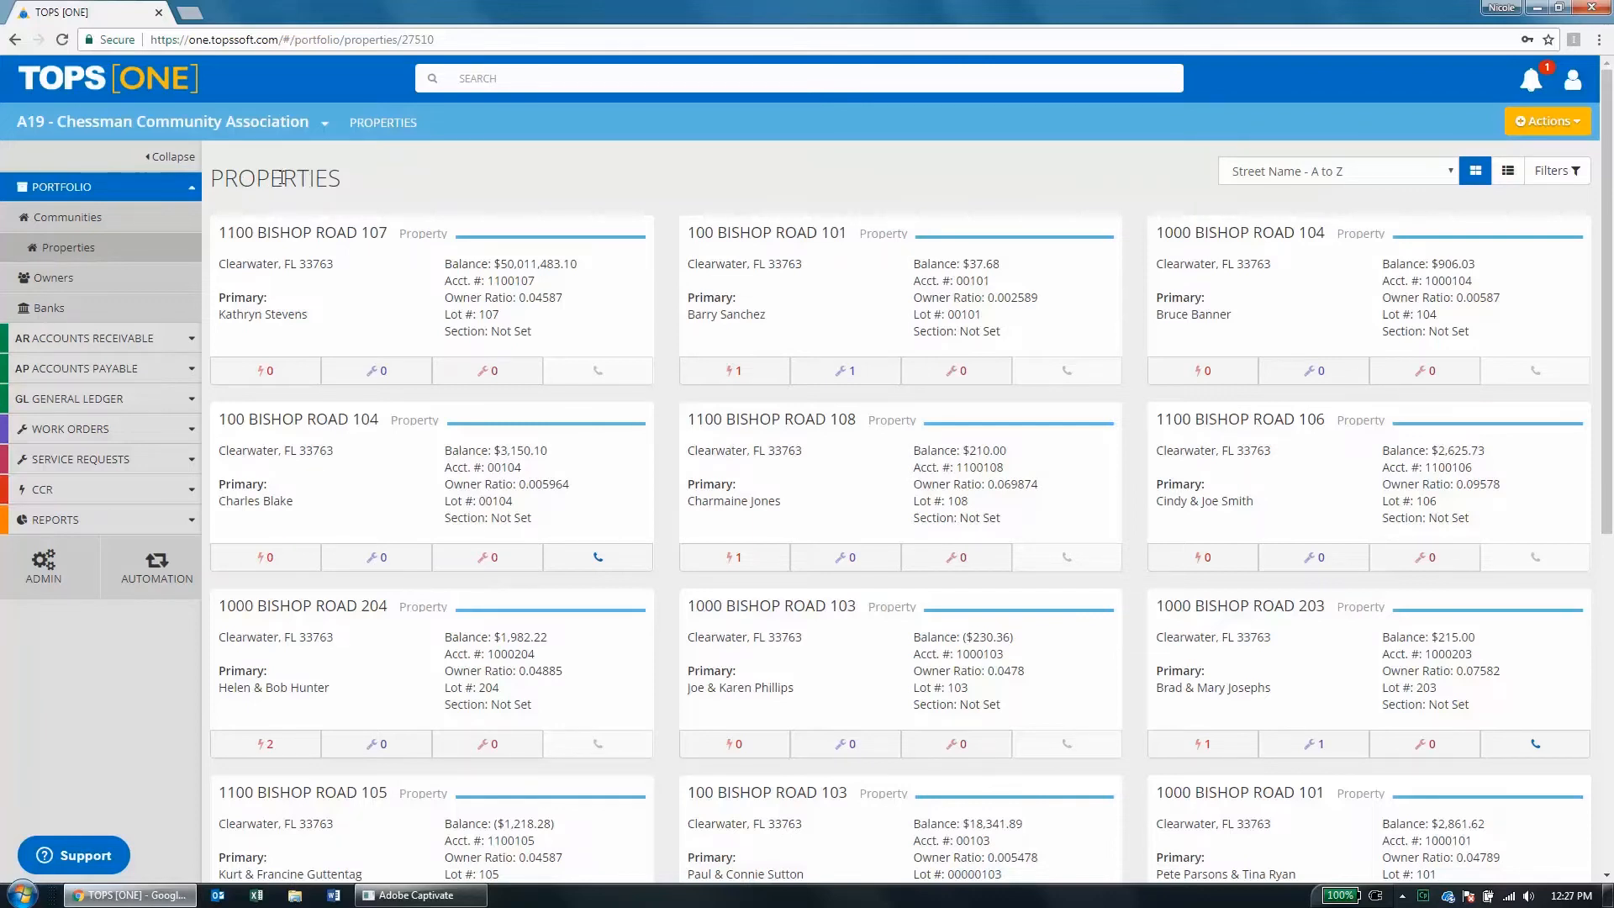
Open the Edit All grid for the community's properties and show its column and filter options.
click(1564, 123)
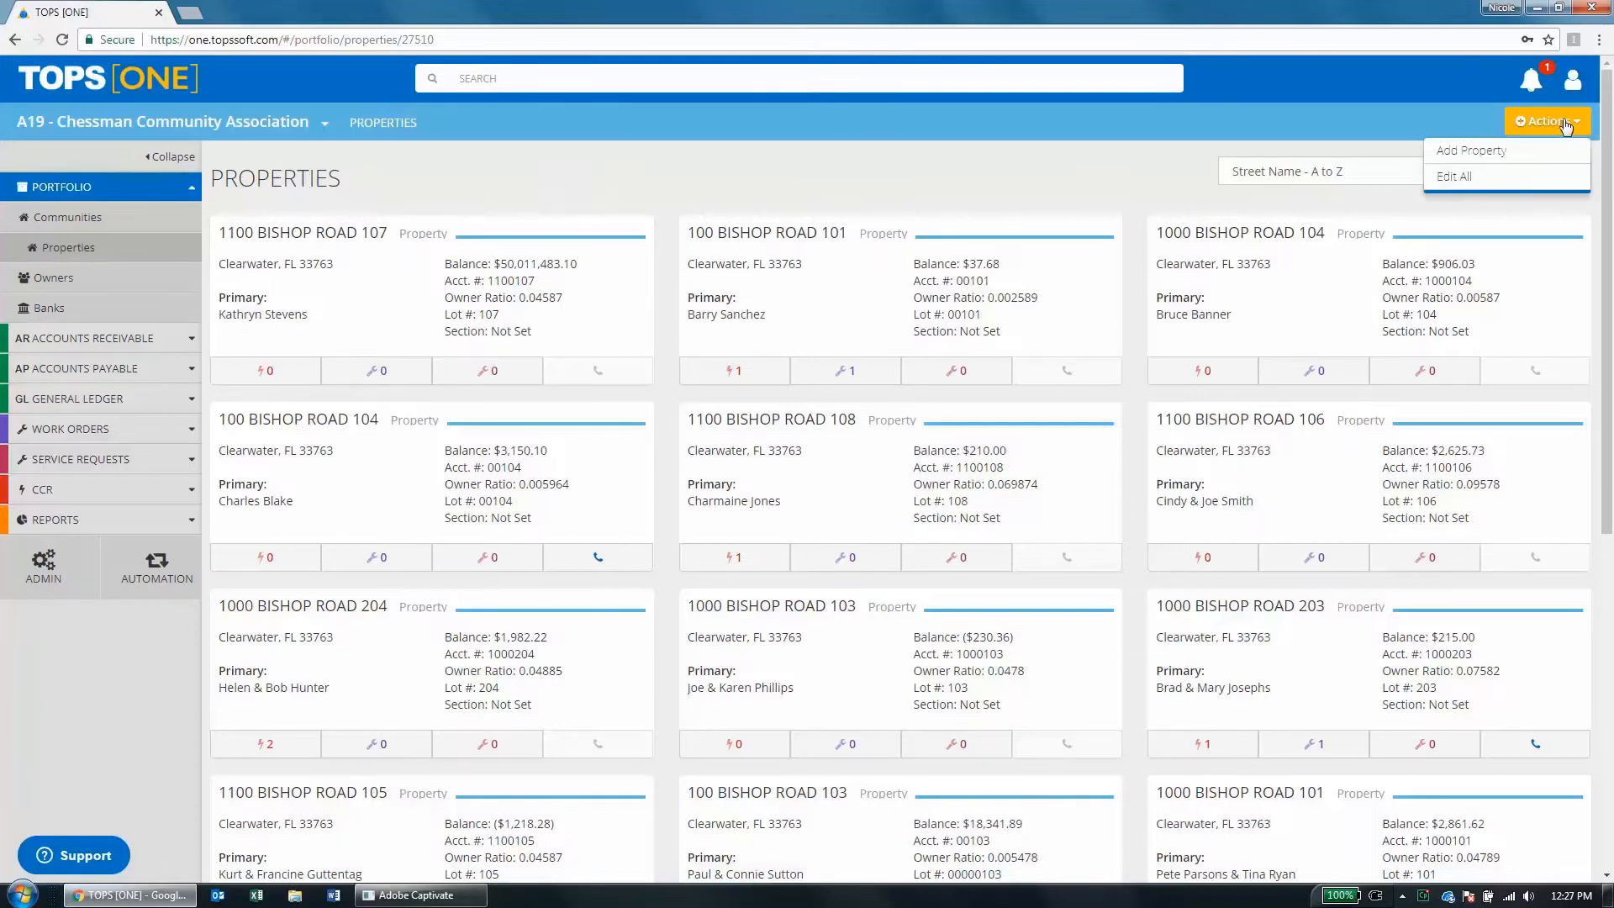
click(1480, 187)
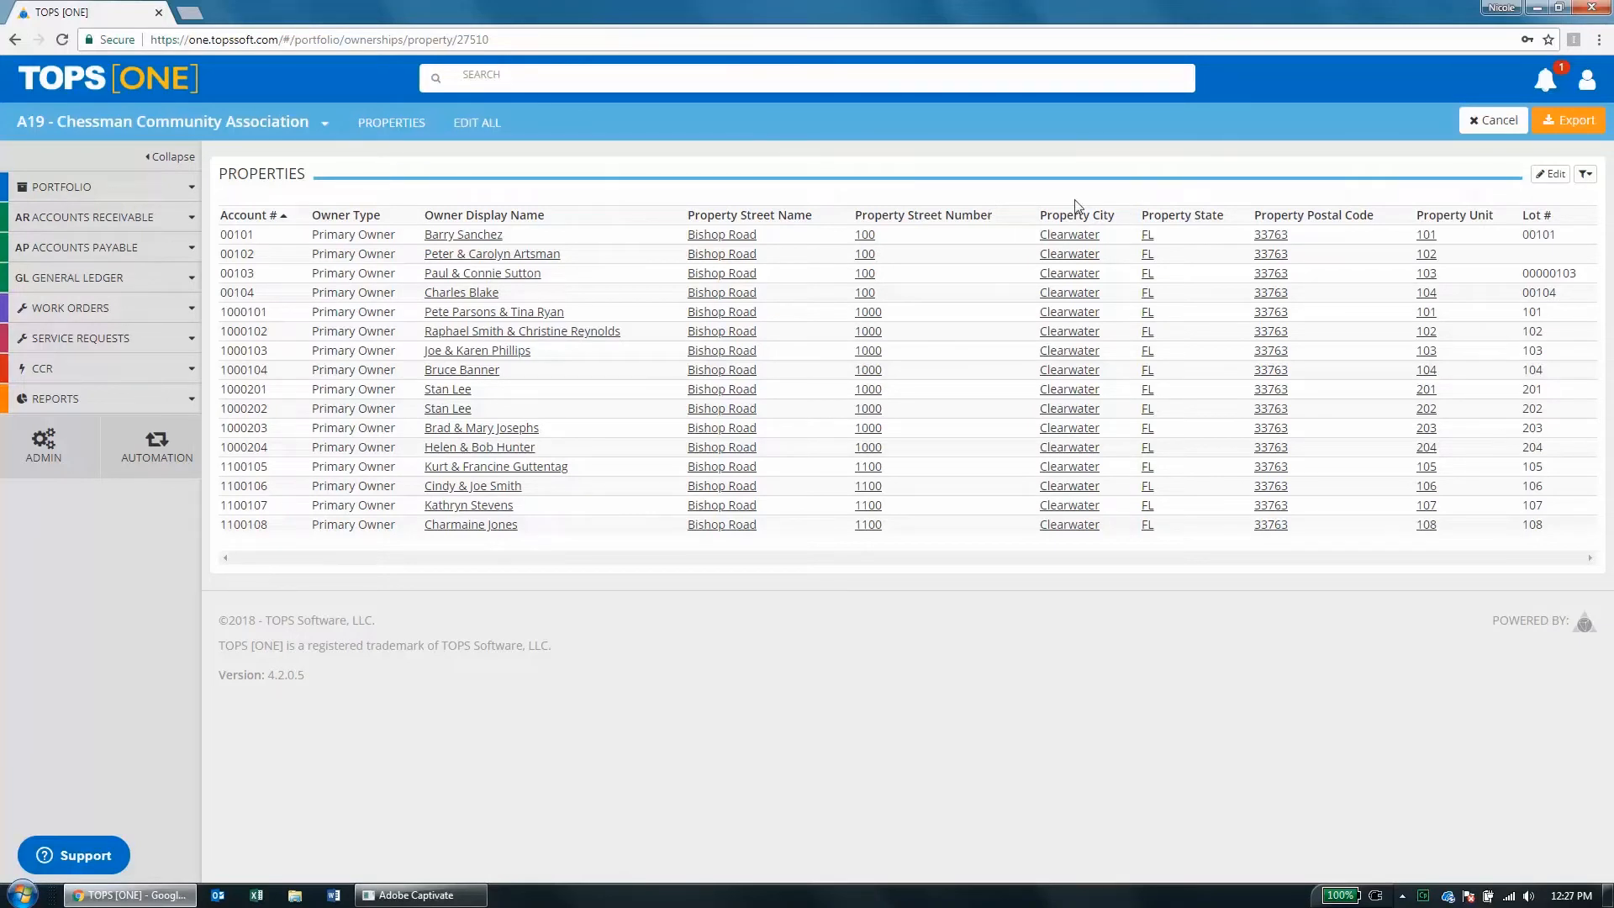
click(1587, 177)
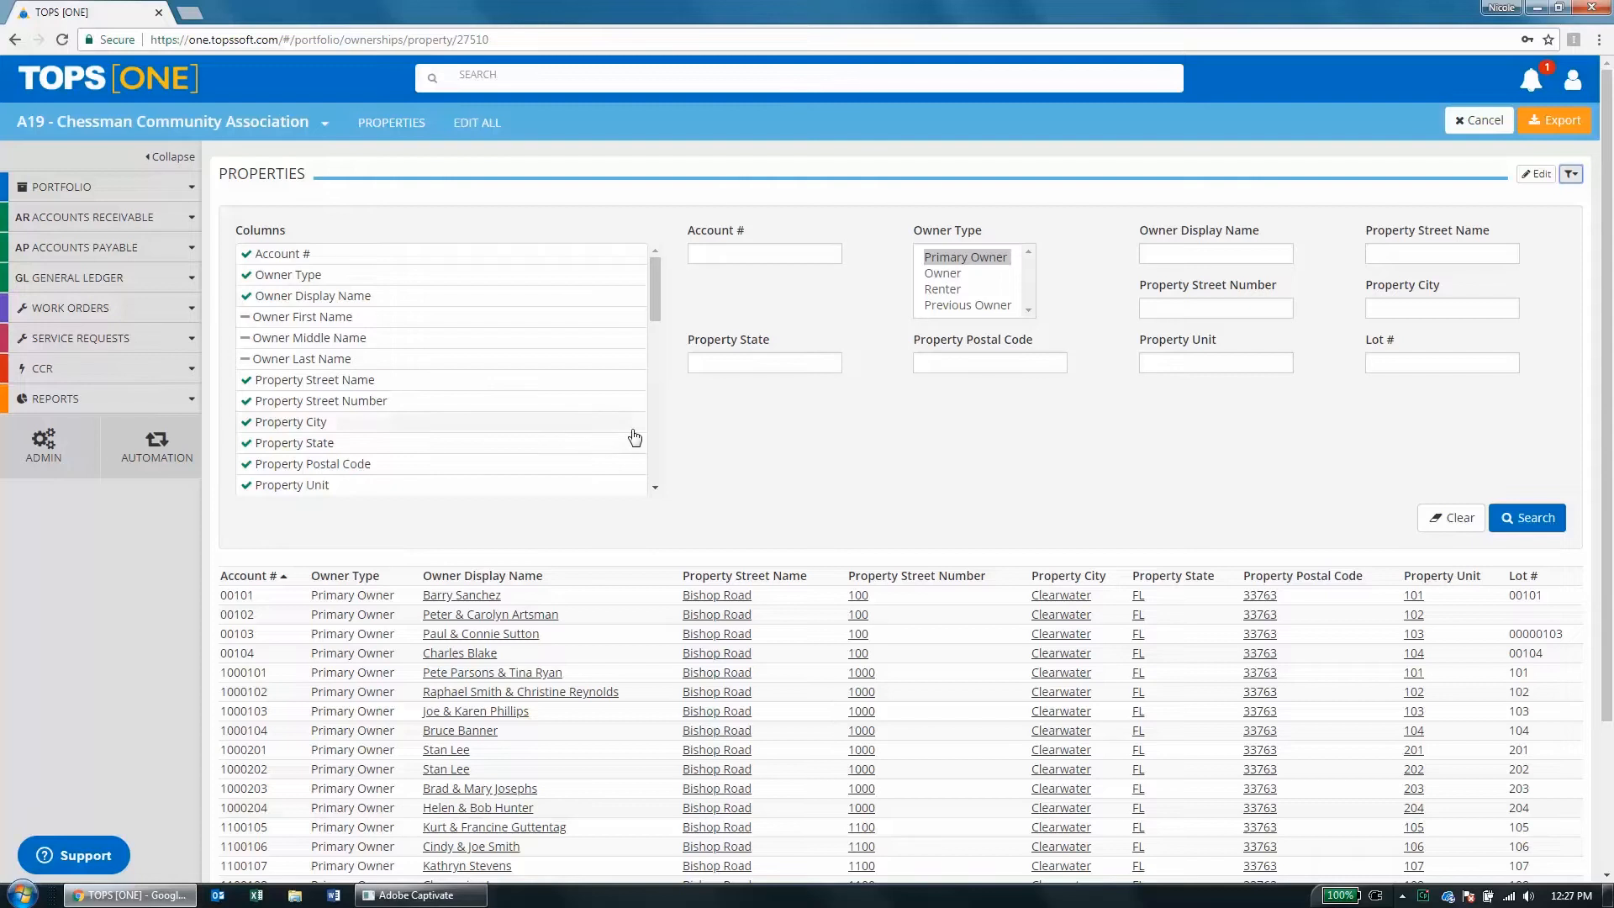
Hide the Property Street Name, Street Number, City, State, Postal Code, Unit and Lot # columns in the grid.
click(330, 384)
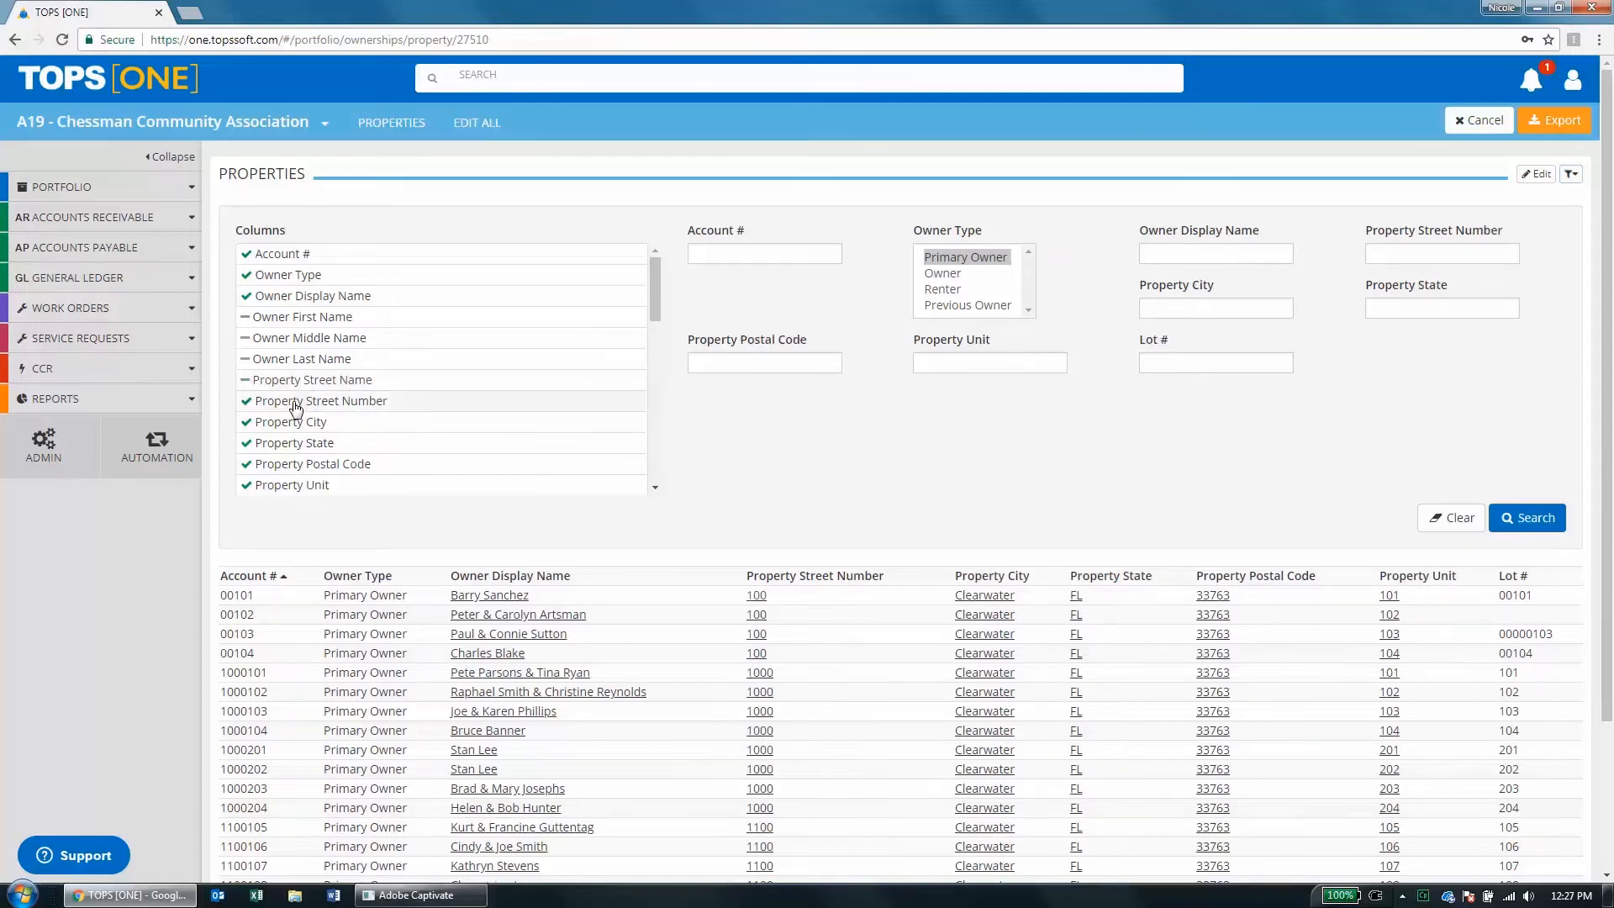
click(328, 401)
click(293, 425)
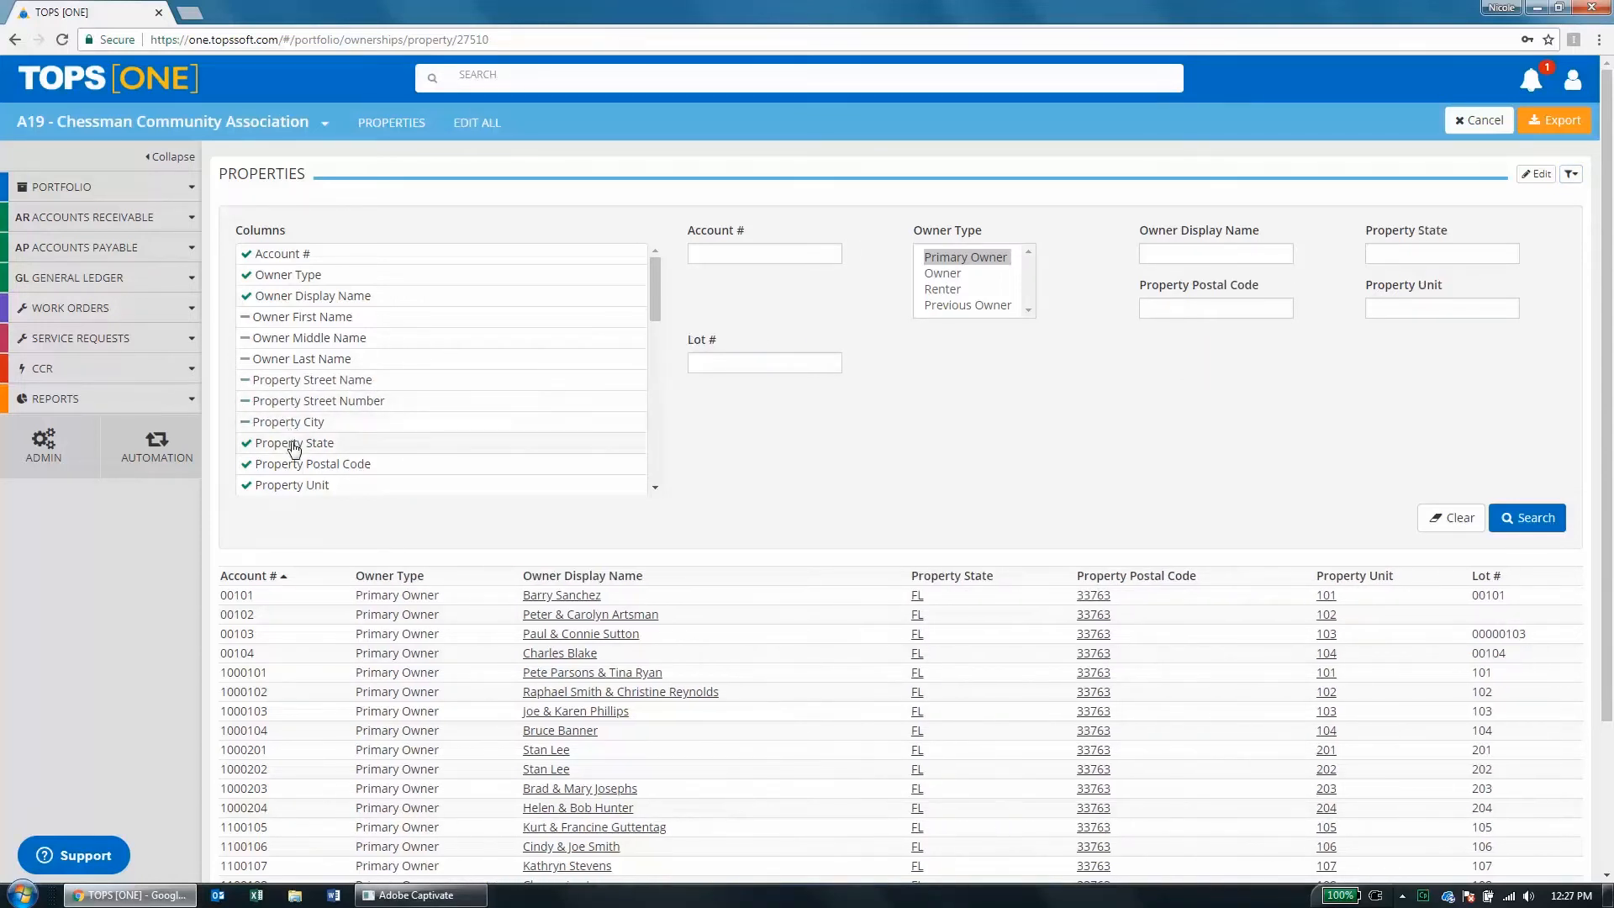
click(293, 444)
click(295, 465)
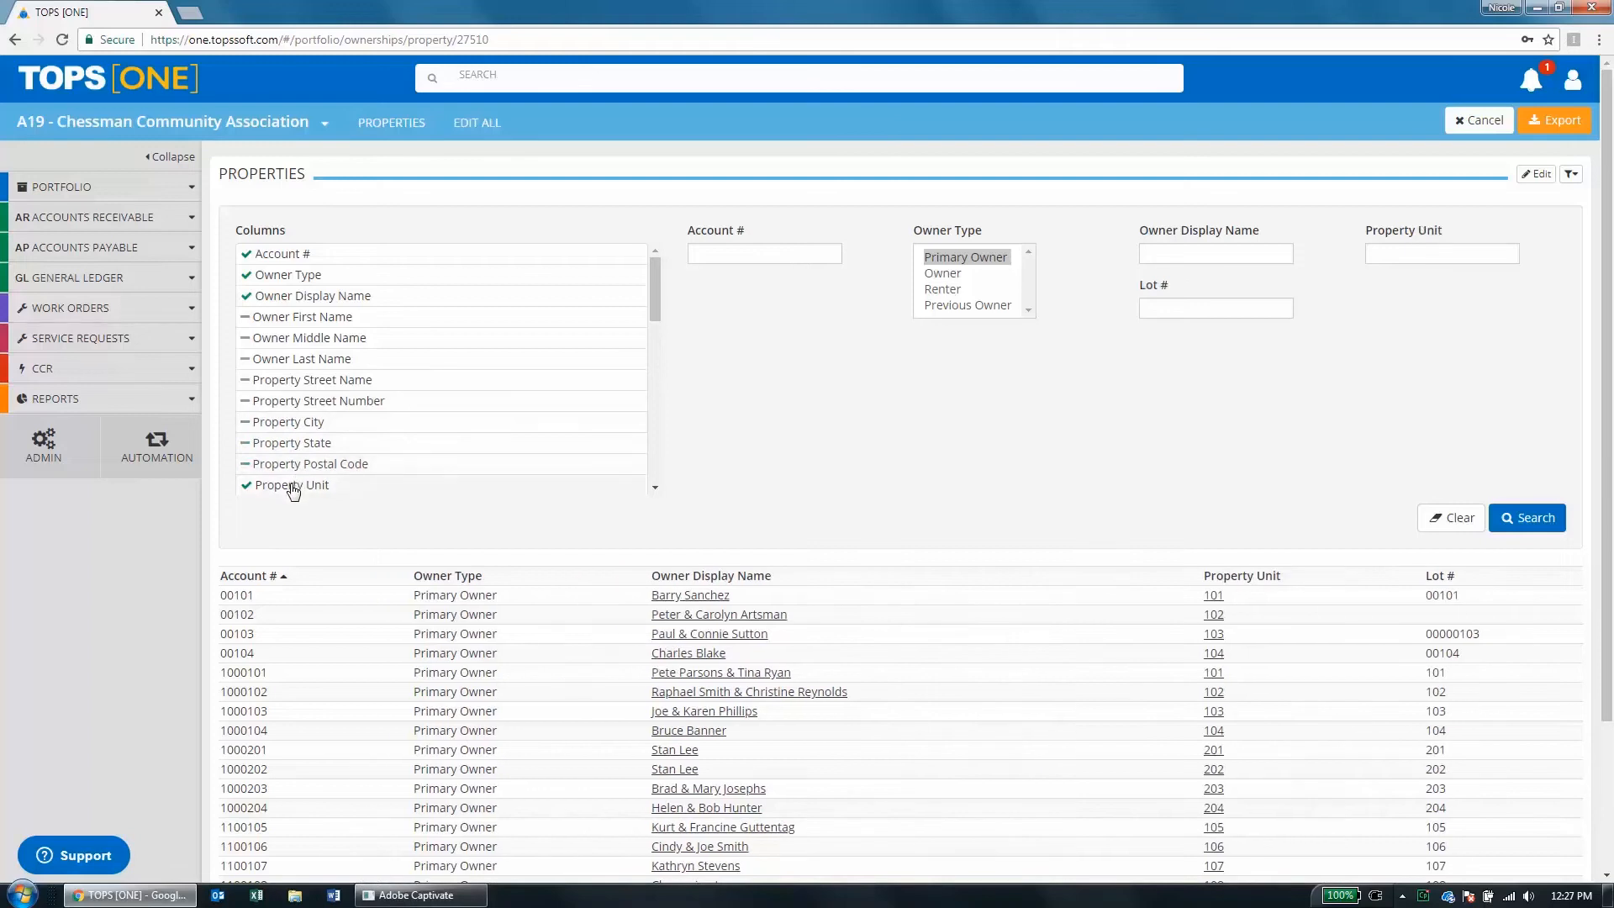
click(294, 485)
scroll(657, 311, down, 3)
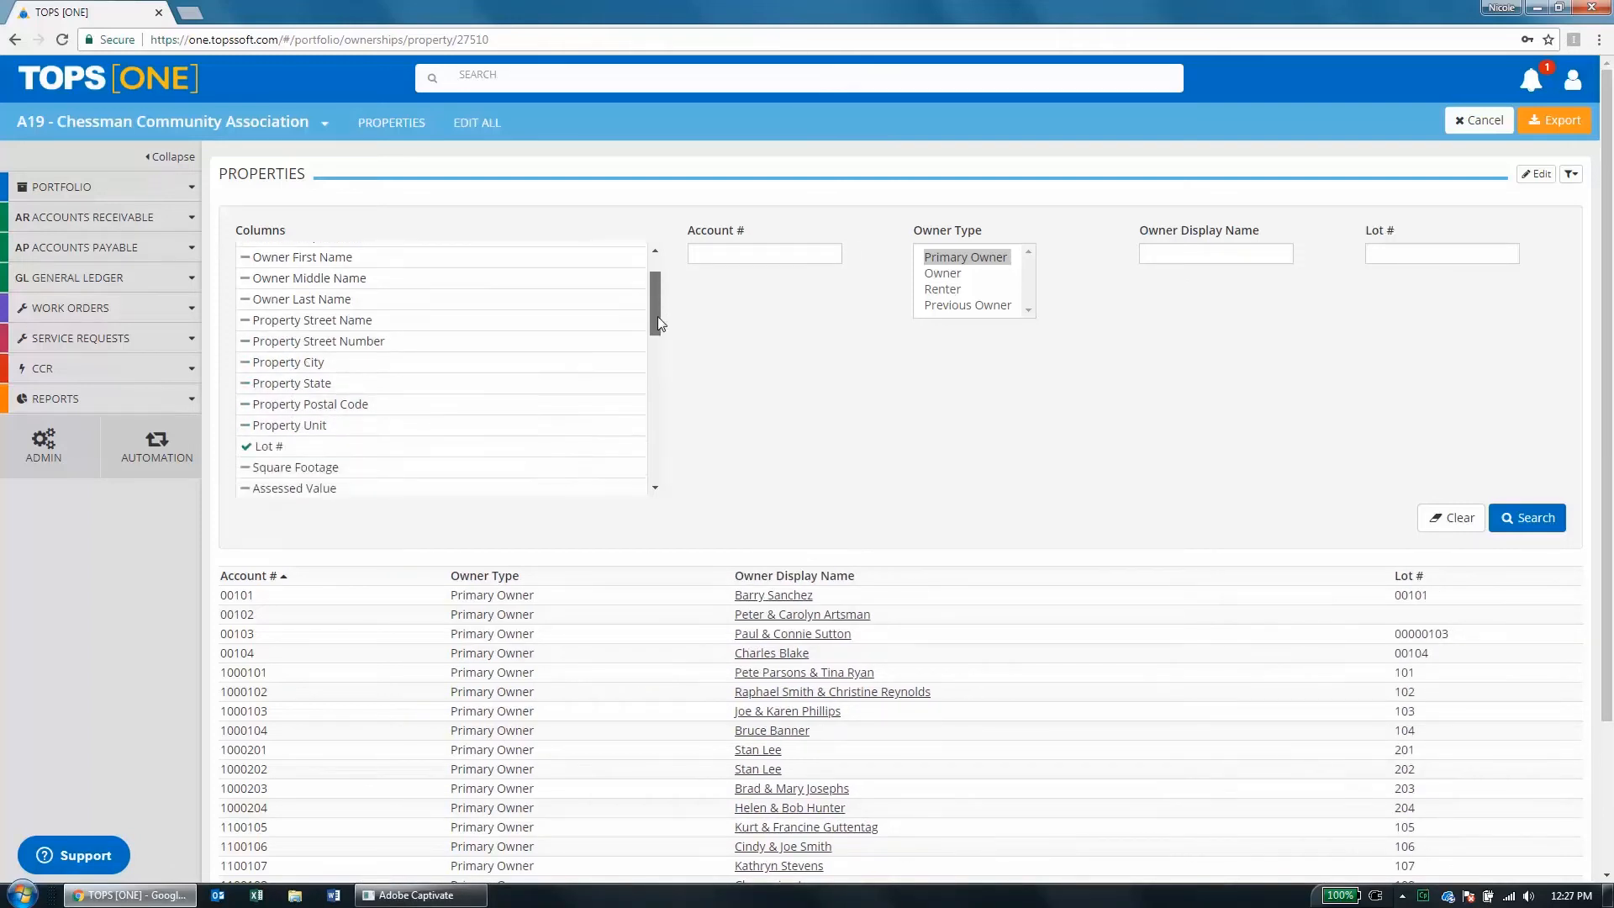
click(280, 415)
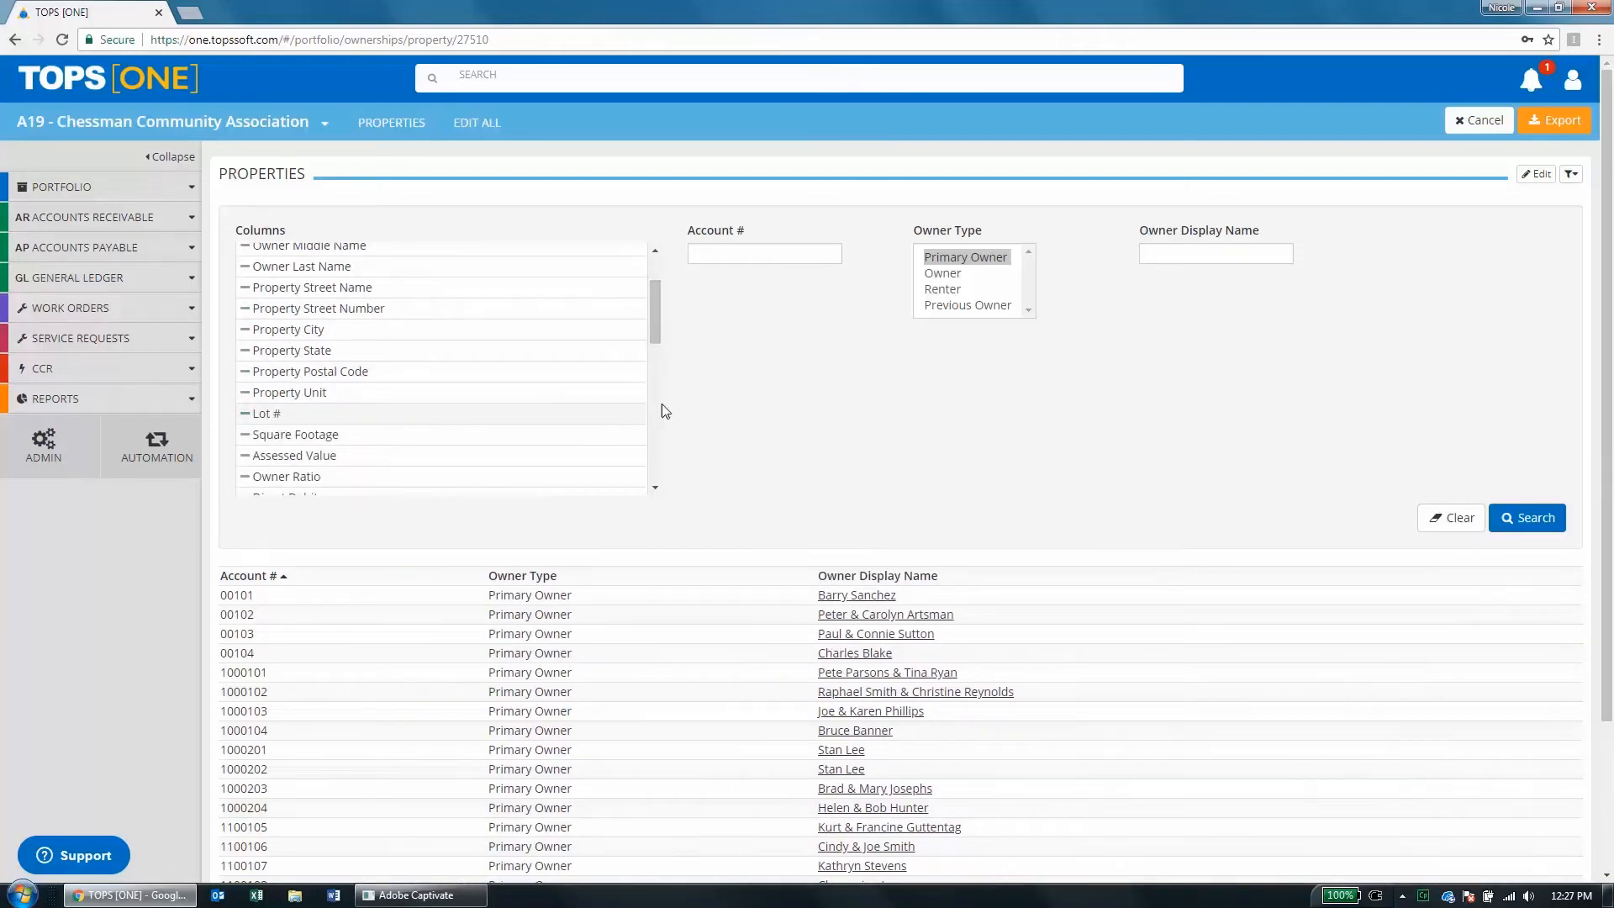
Add the Property Parking Space column to the grid and make the grid editable.
drag(659, 300, 658, 446)
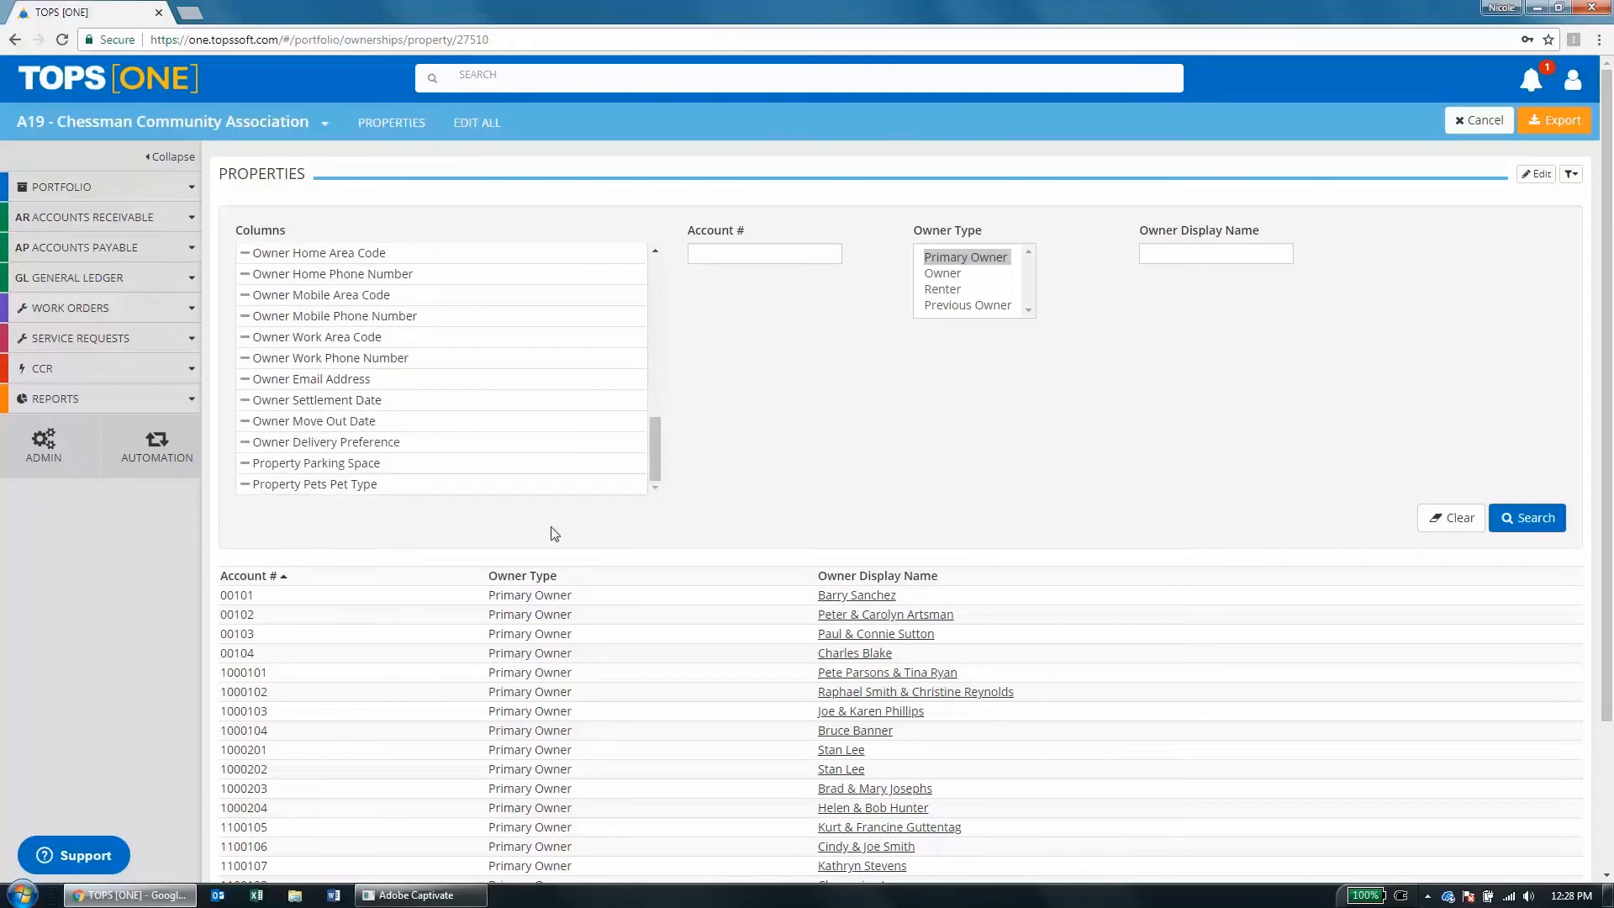
click(302, 465)
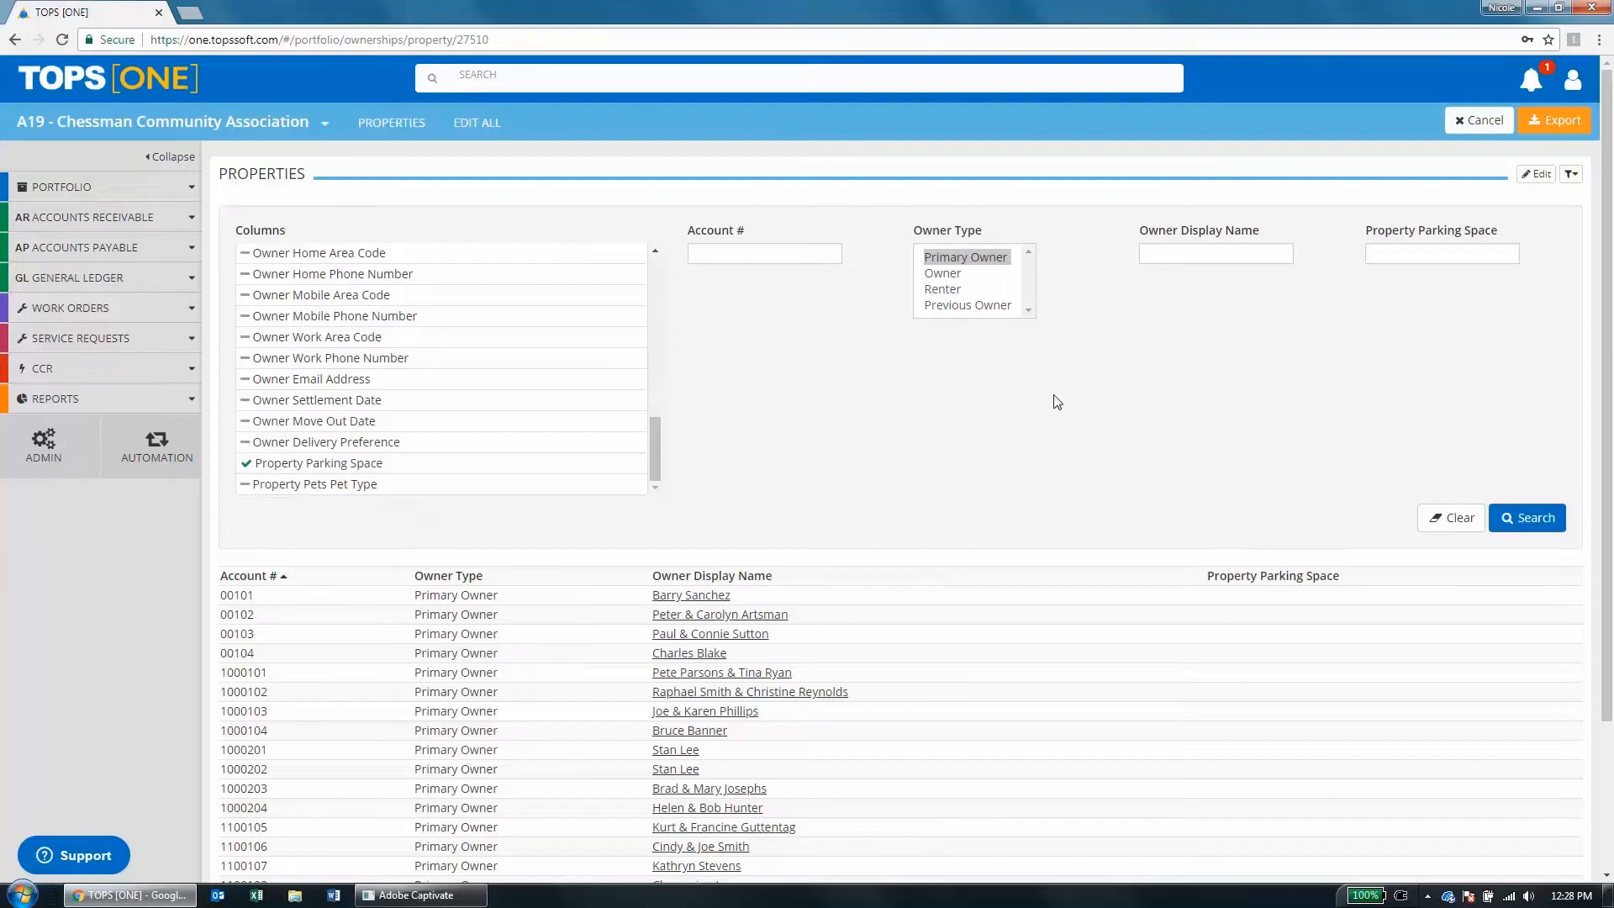
click(1539, 175)
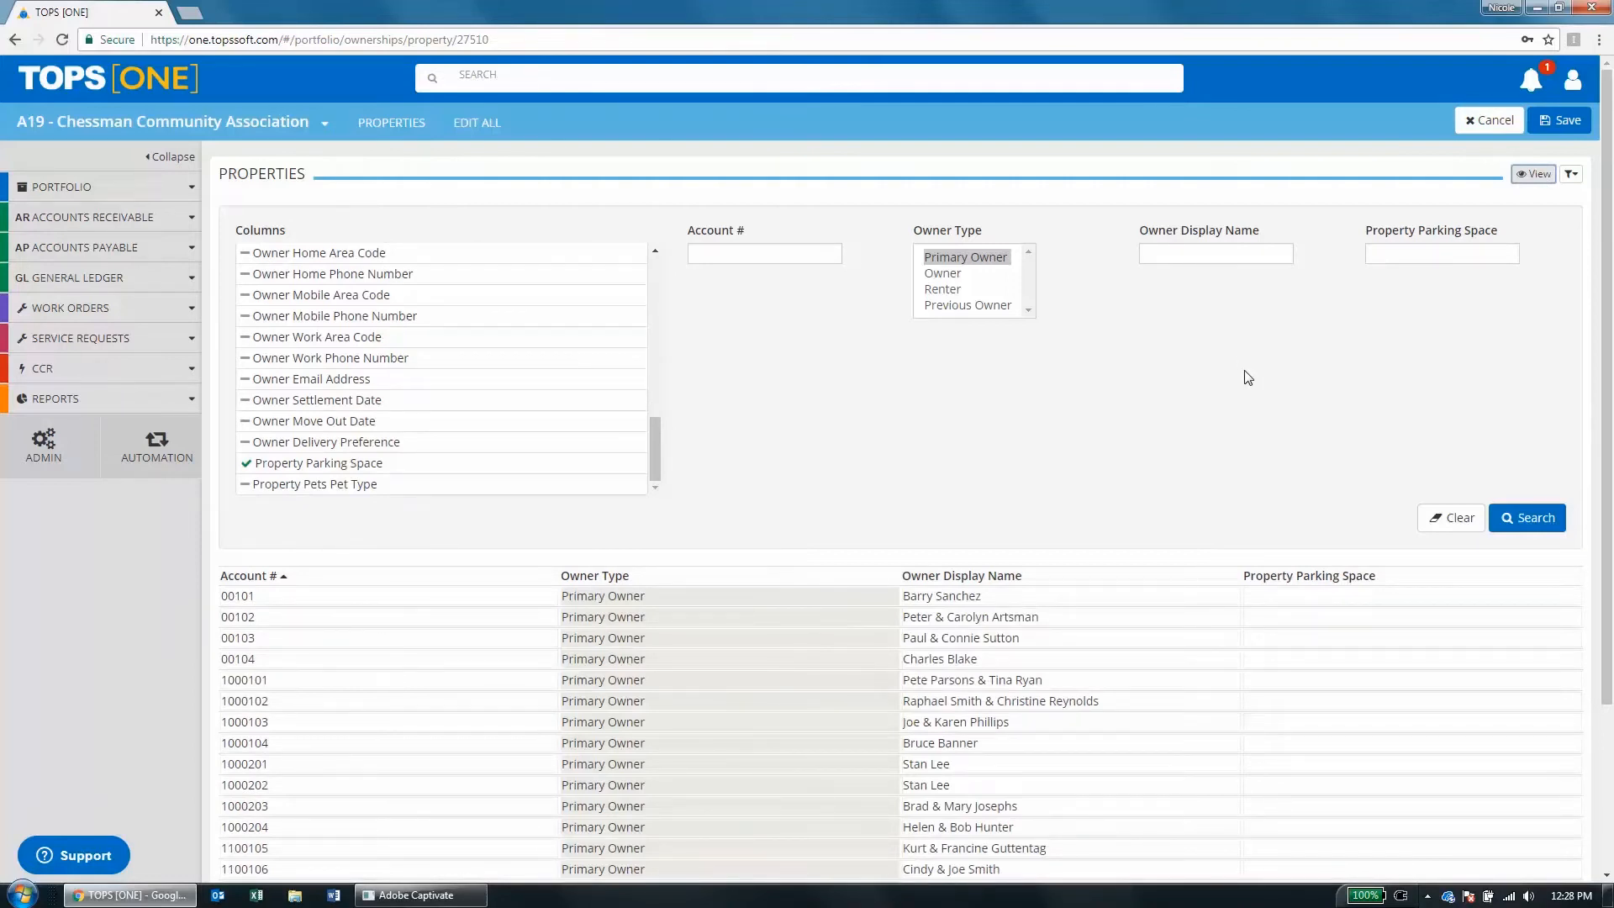
Enter parking spaces 101, 102, 103 and 104 for the first four properties in the grid.
click(1328, 595)
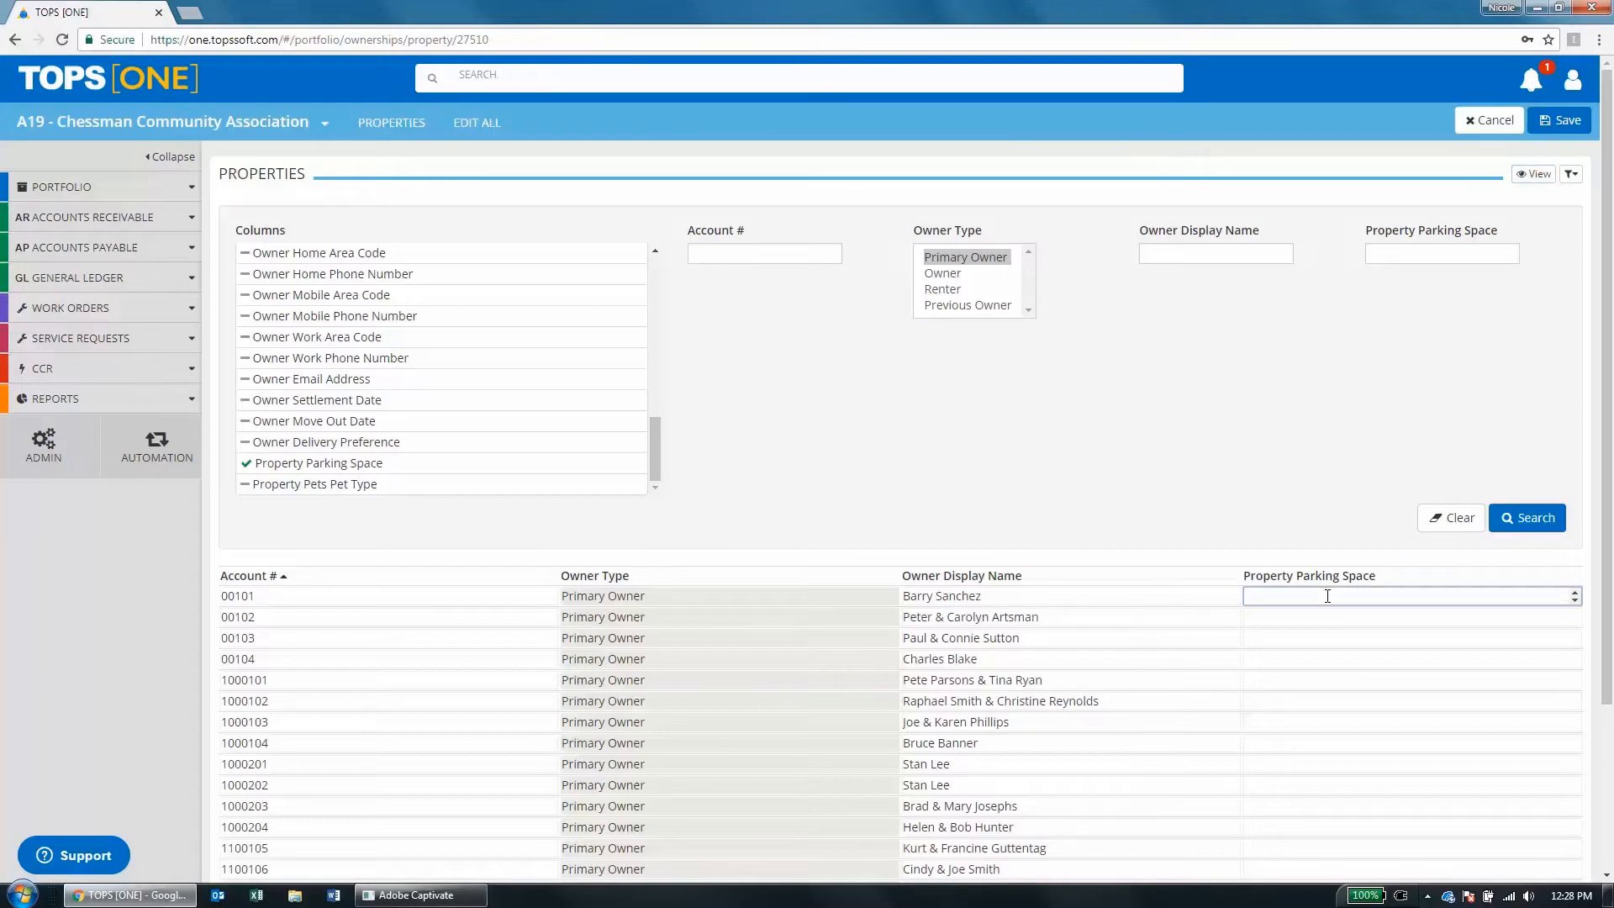
text(101)
key(Tab)
text(101)
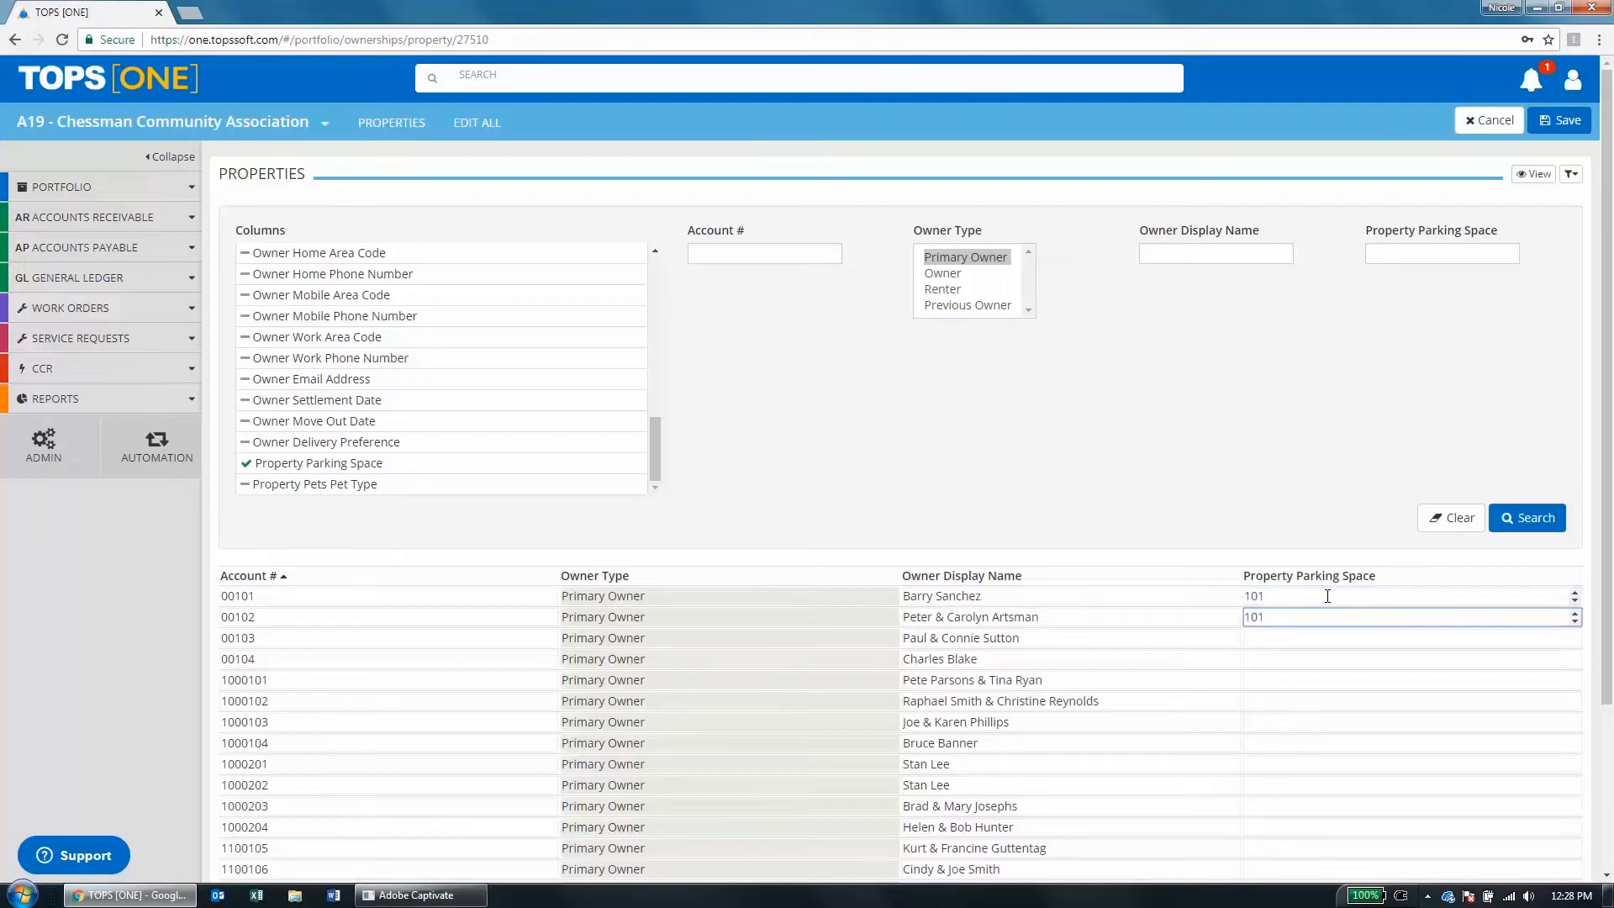
text(2)
key(Tab)
text(10)
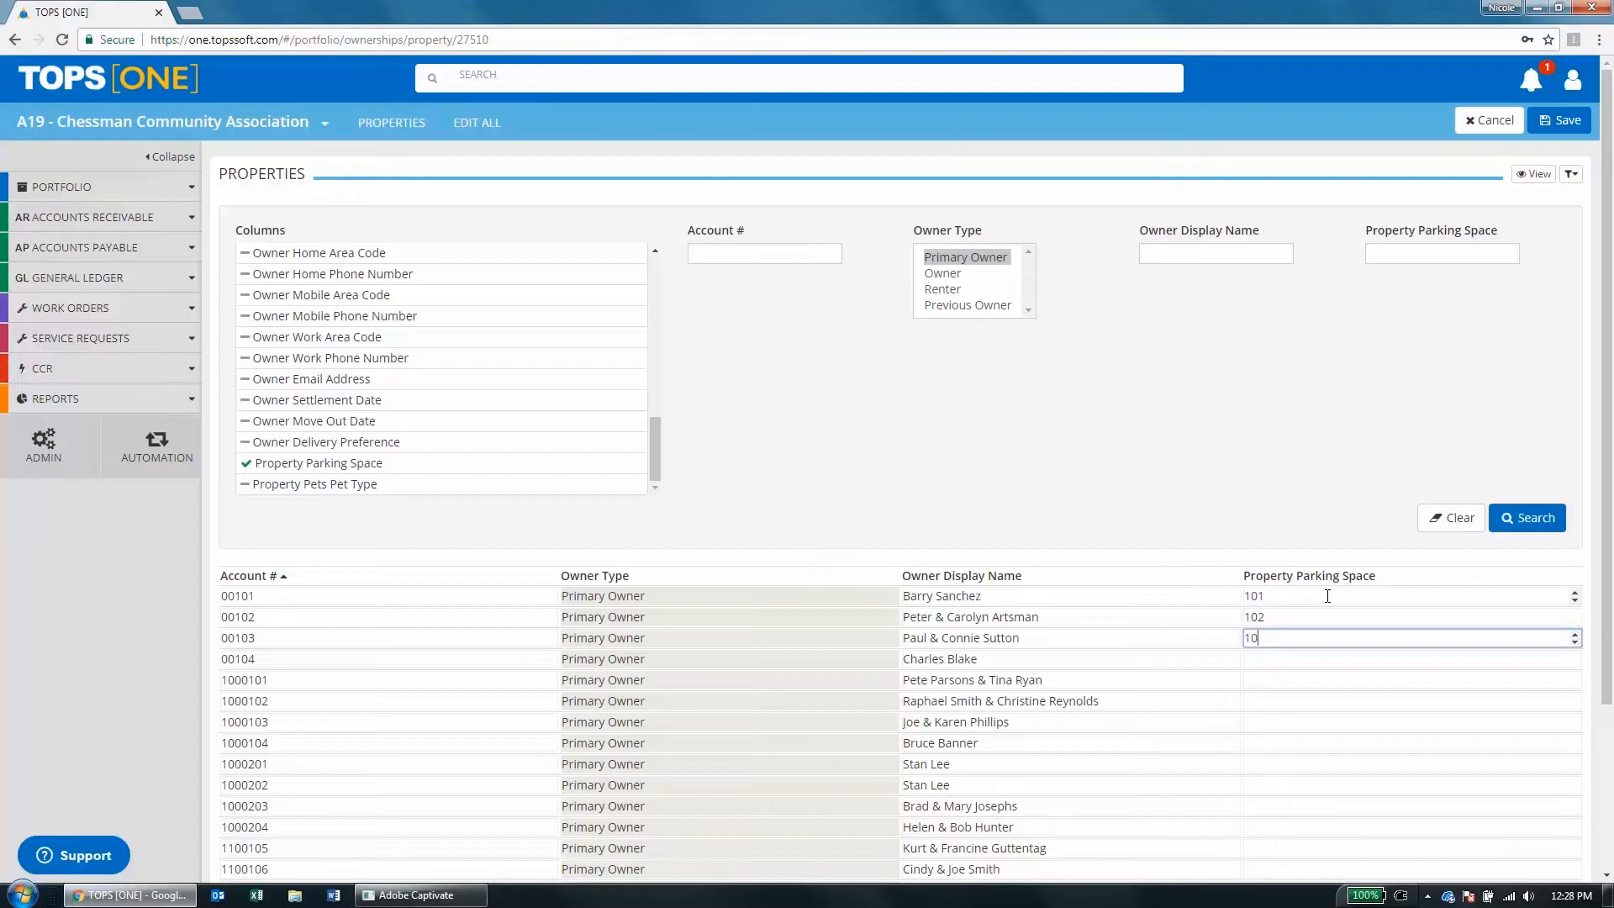
text(3)
key(Tab)
text(104)
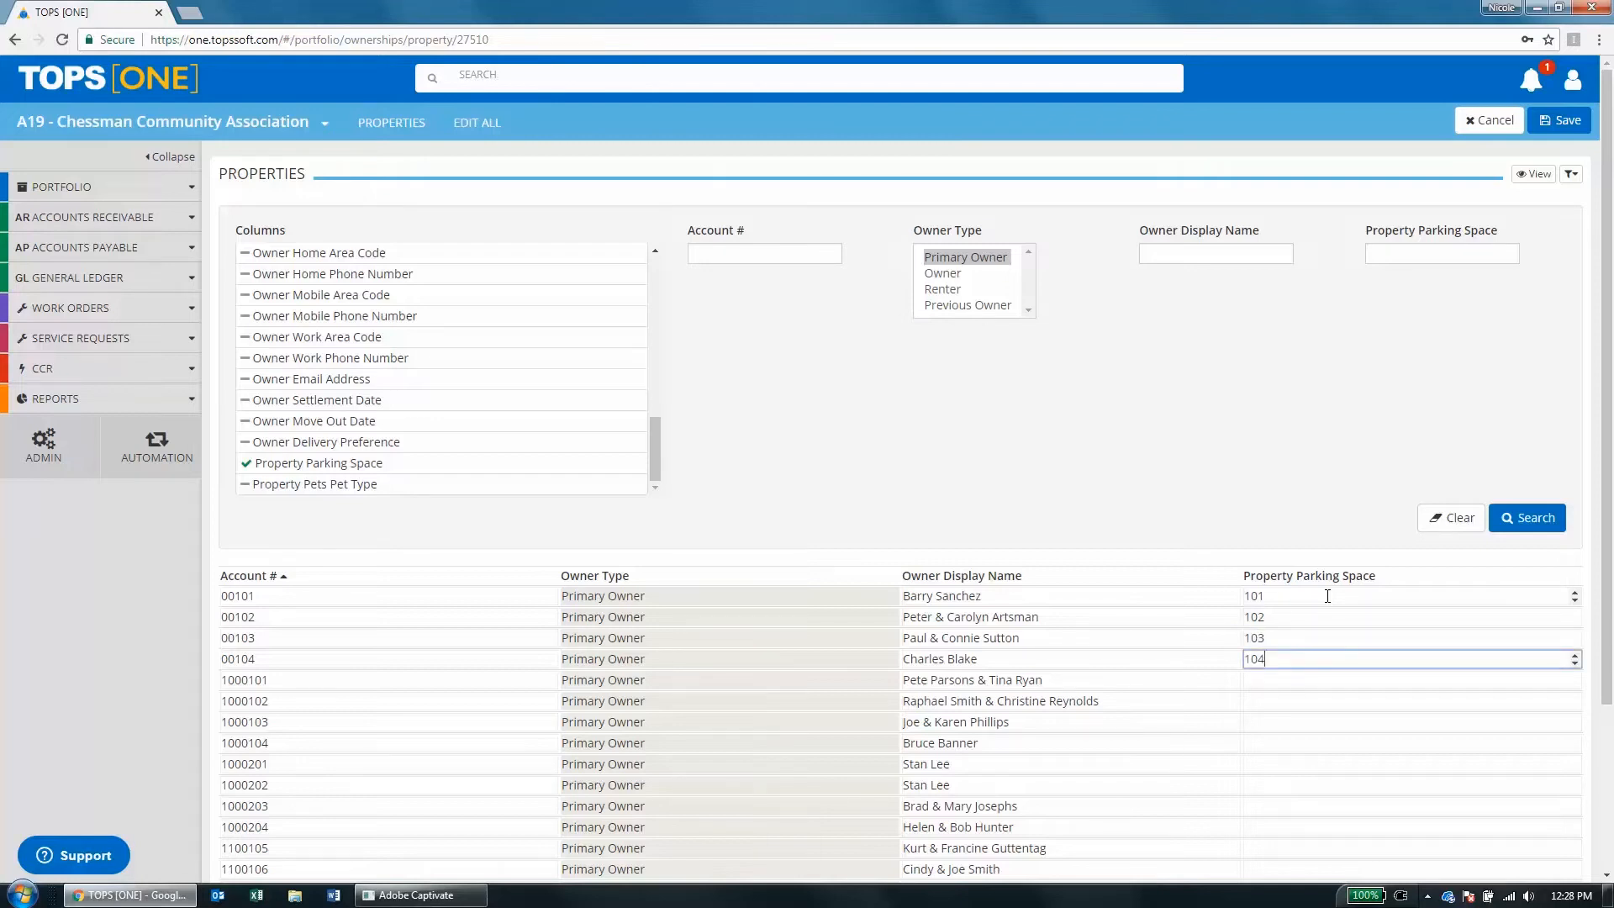
key(Tab)
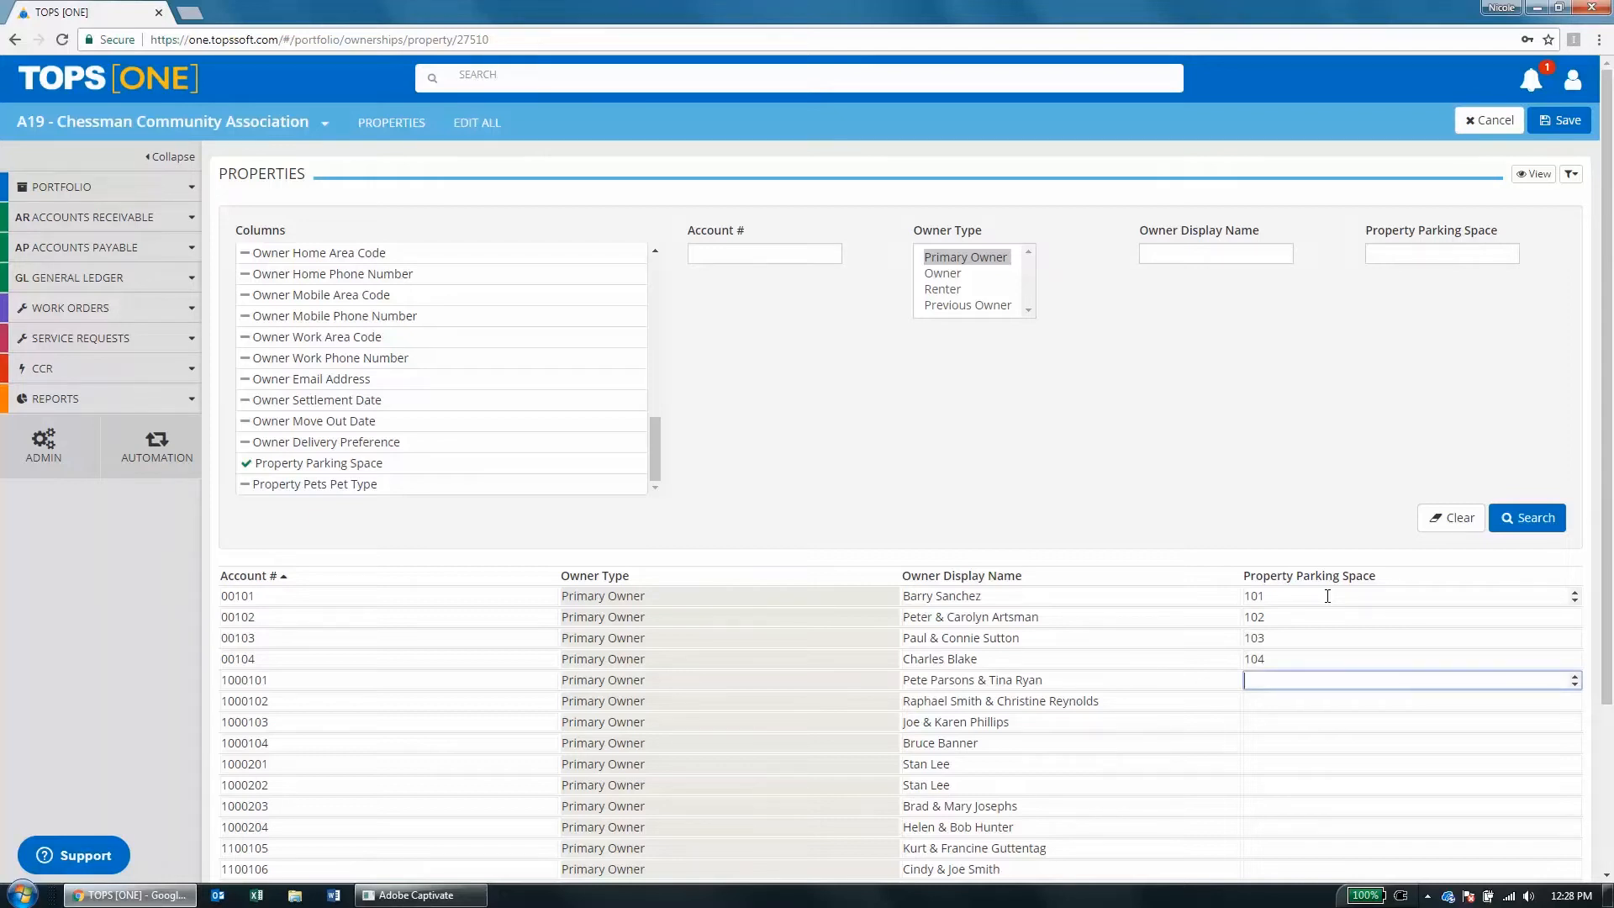
key(Tab)
key(Tab)
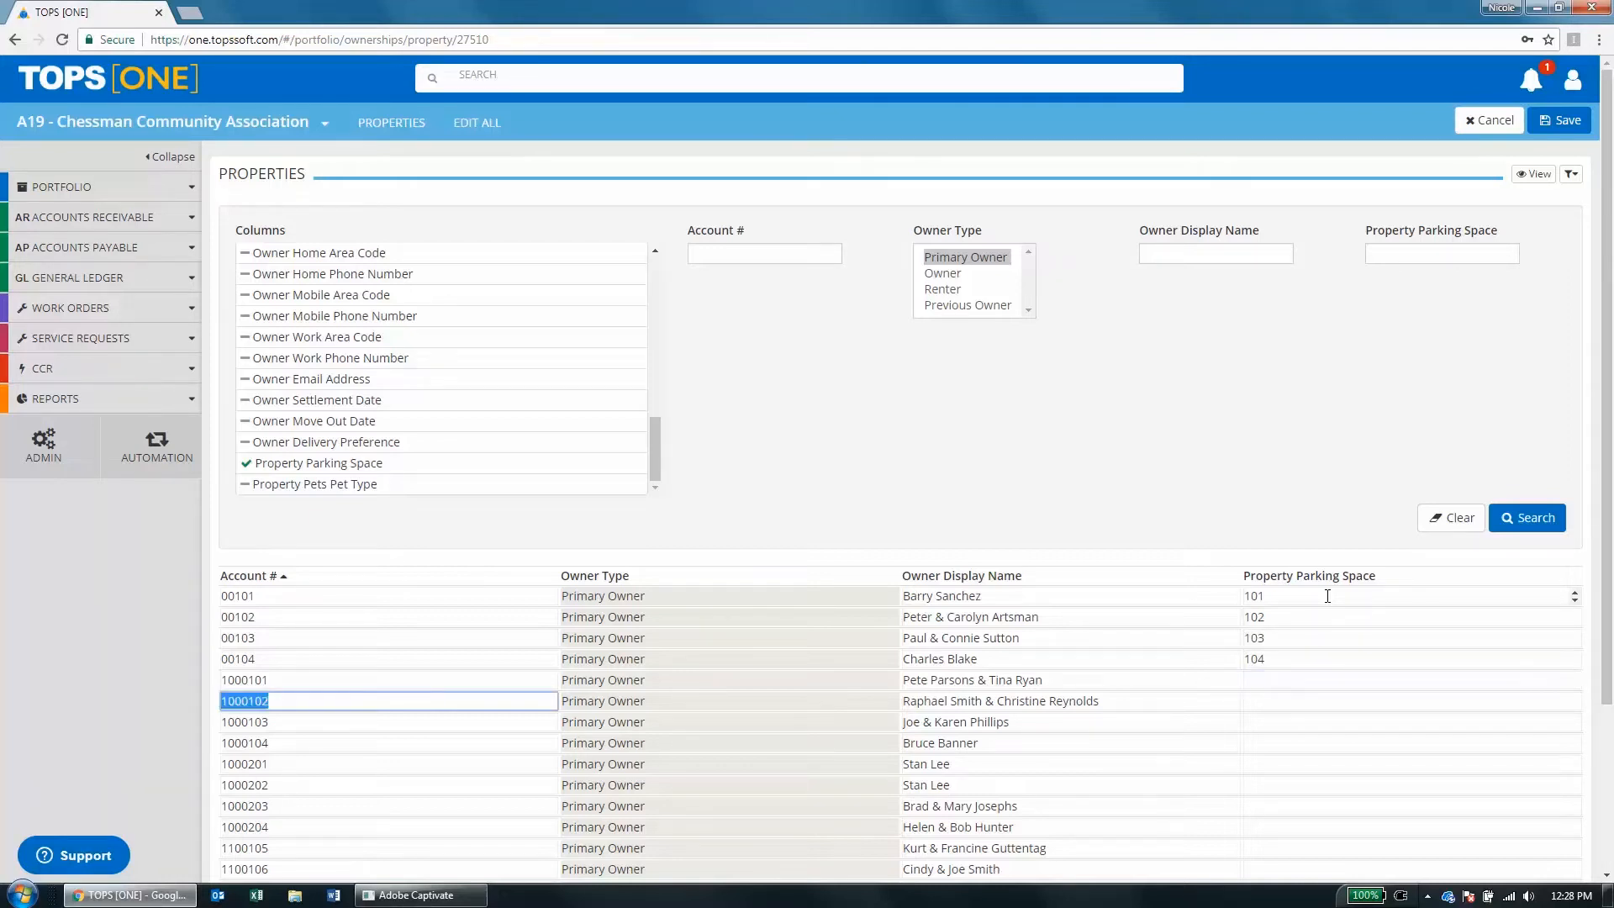
key(Tab)
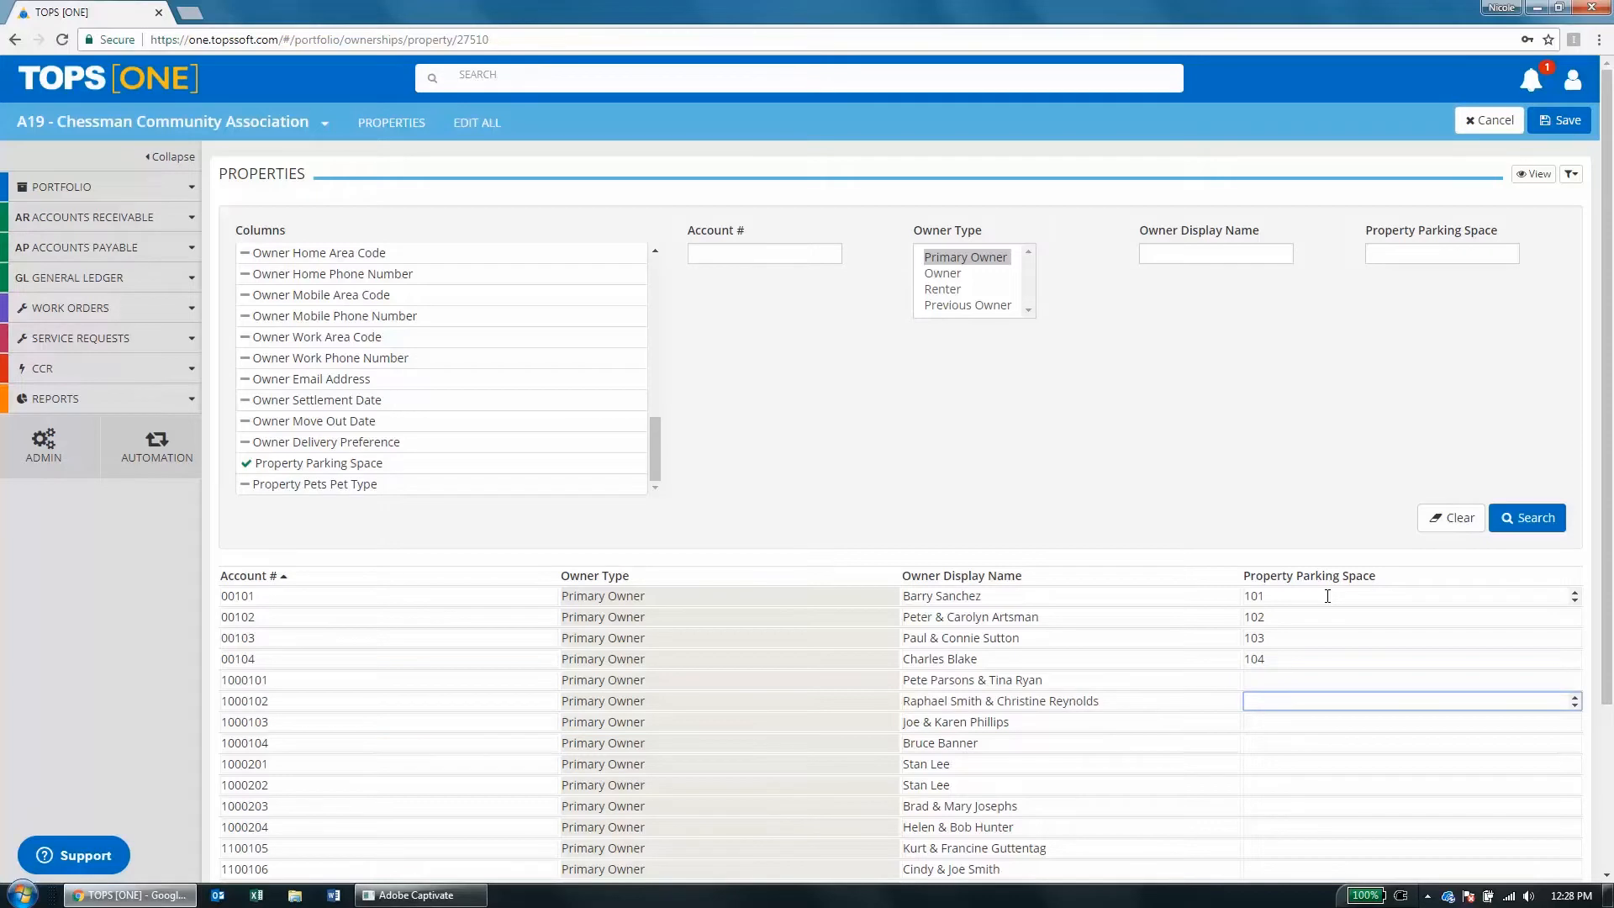
key(Tab)
key(Tab)
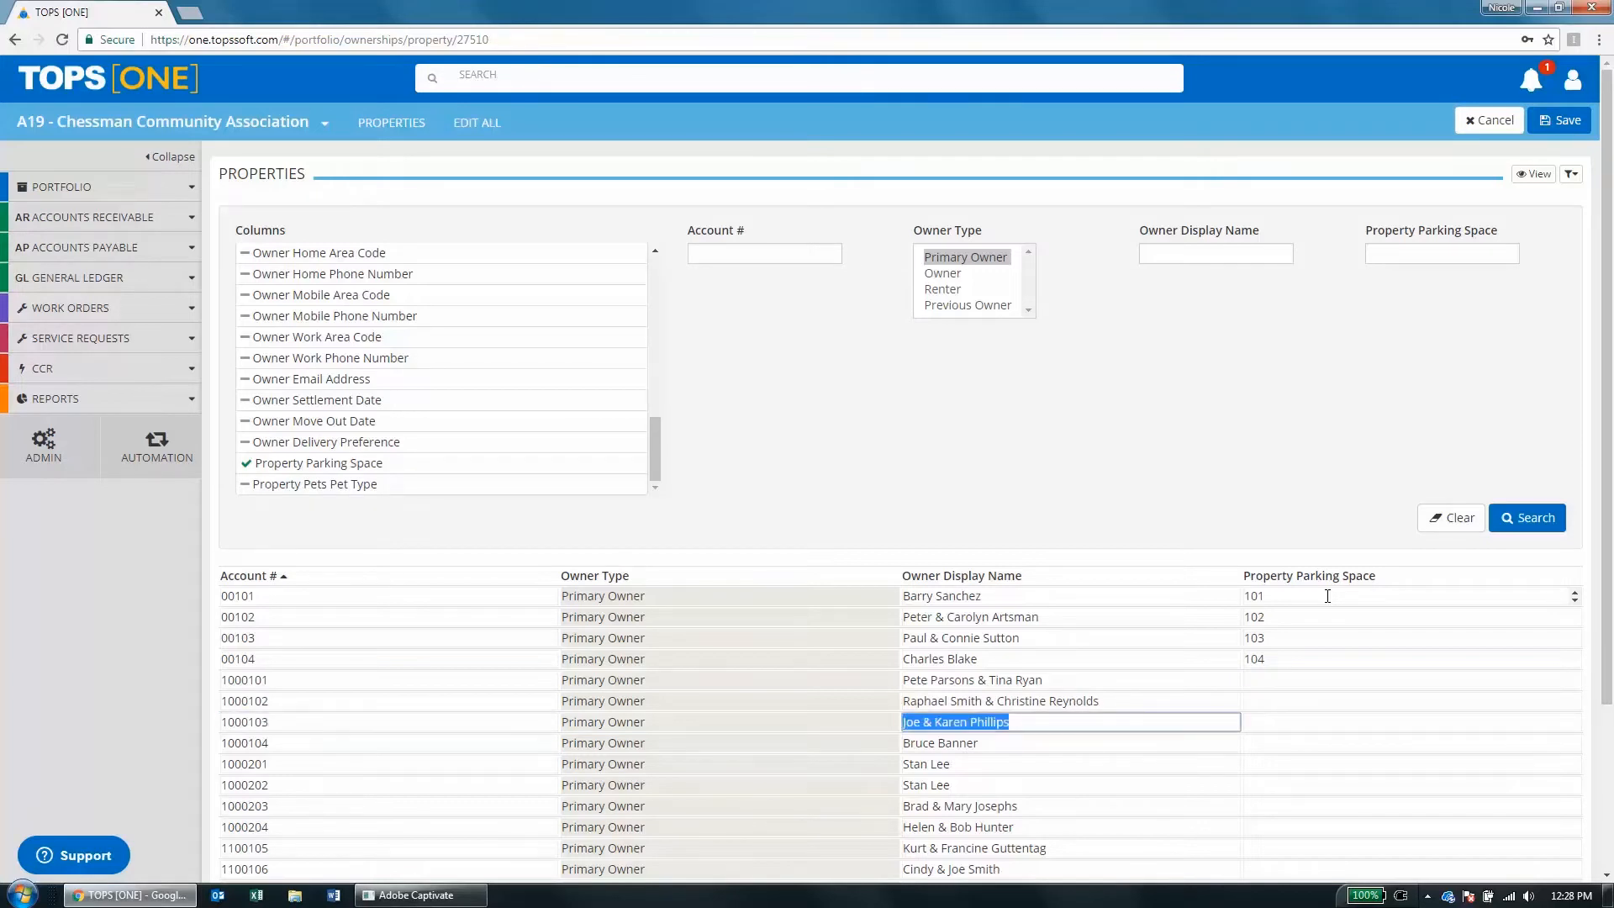
key(Tab)
key(Tab)
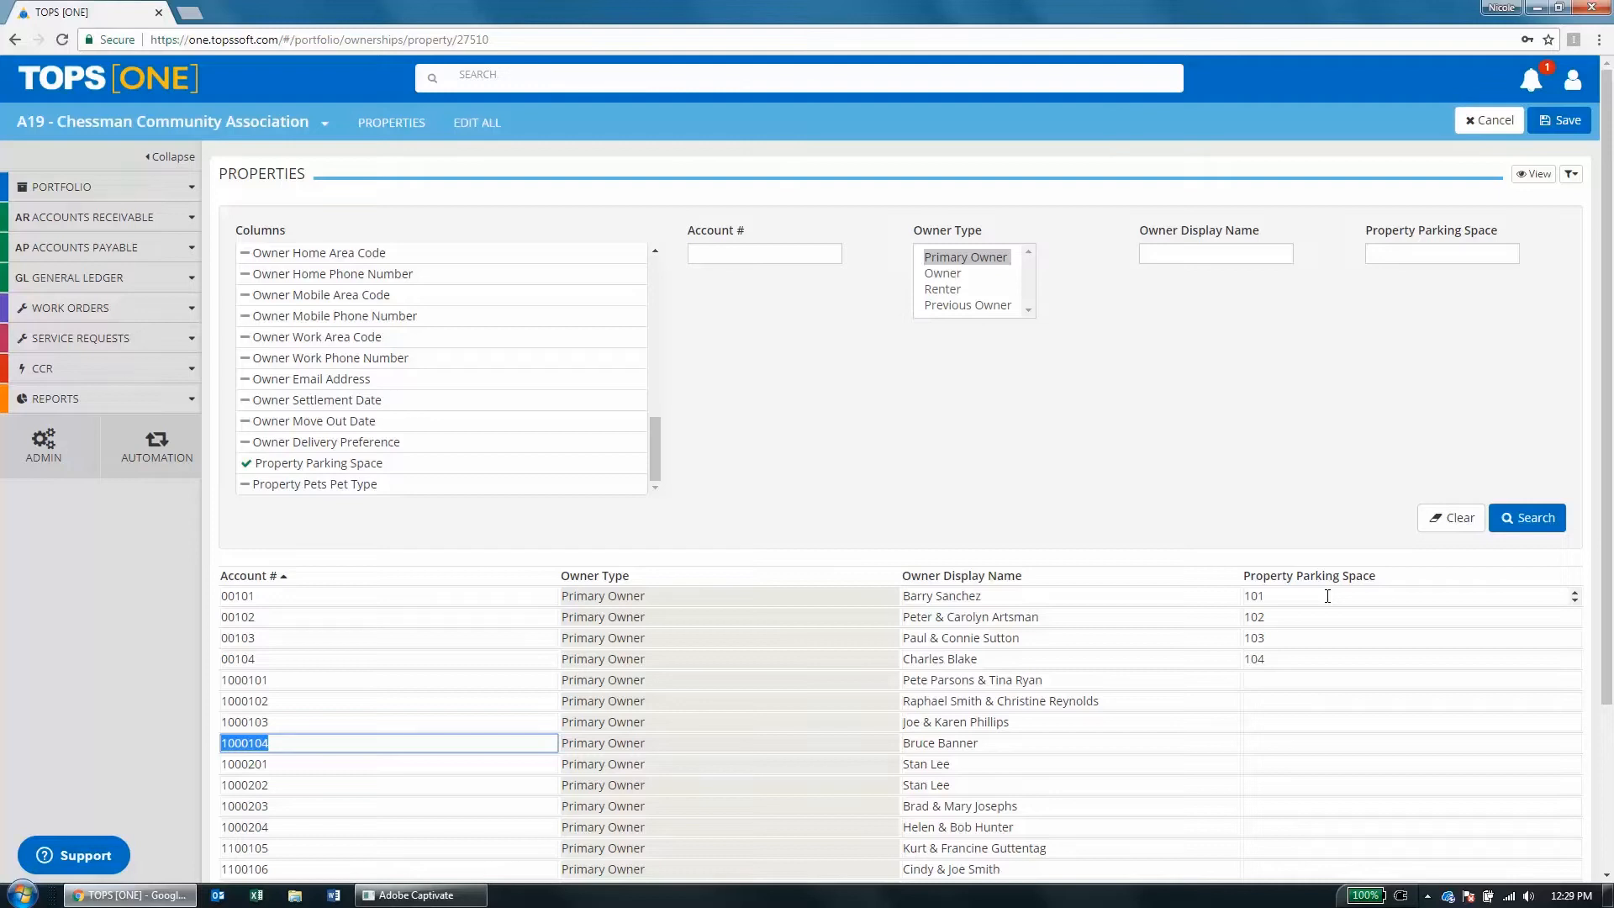
Save the parking space entries made in the properties grid.
key(Tab)
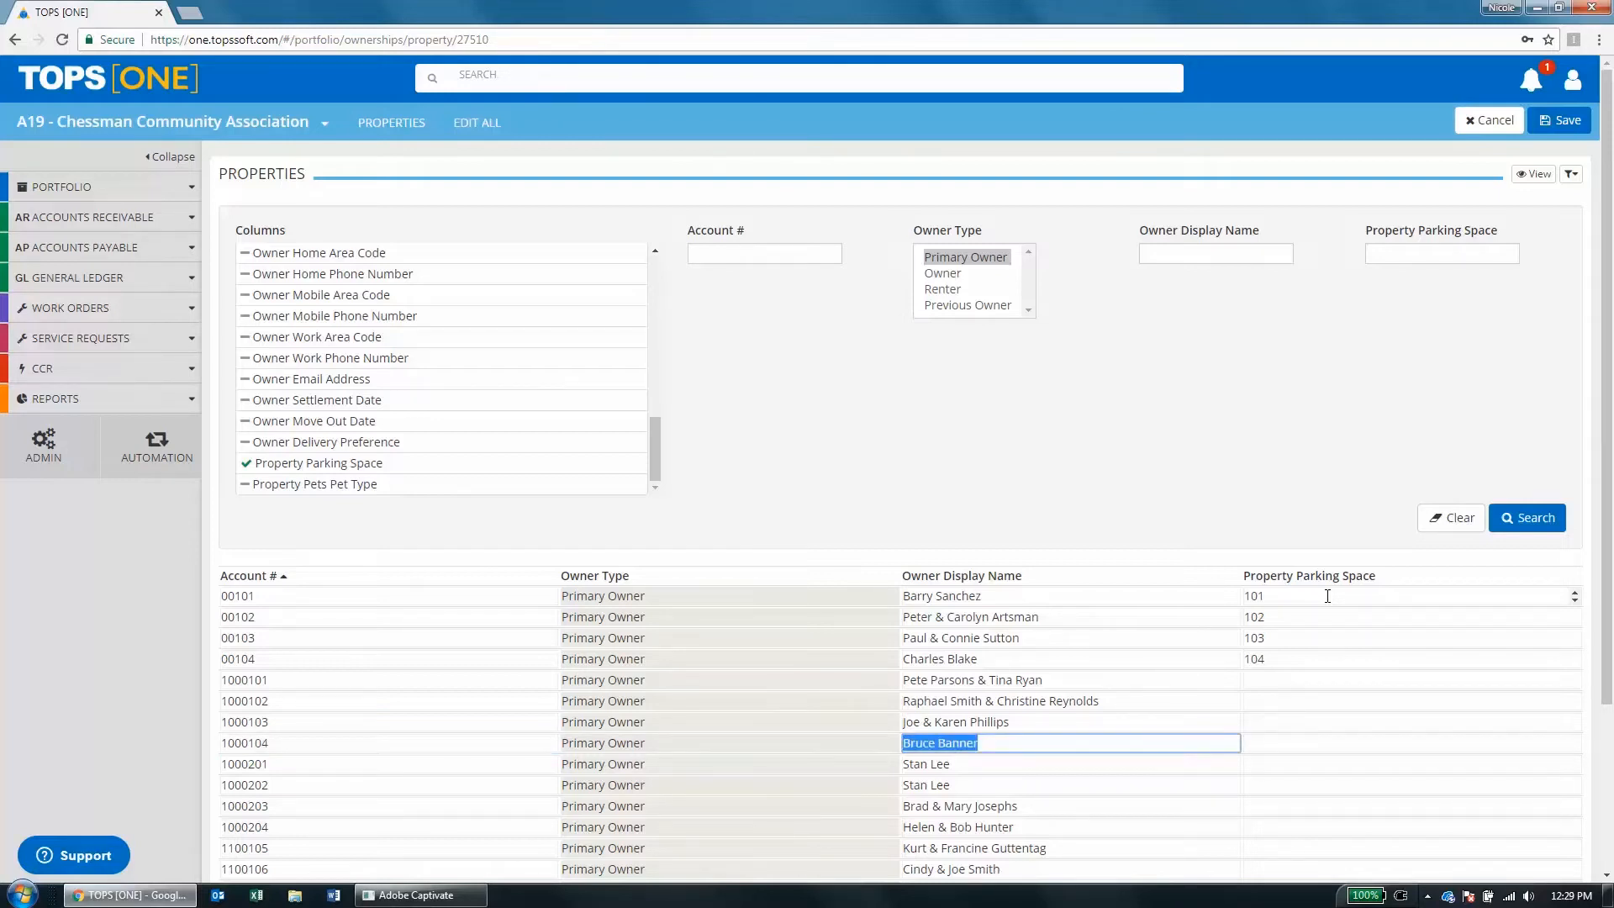
click(1548, 122)
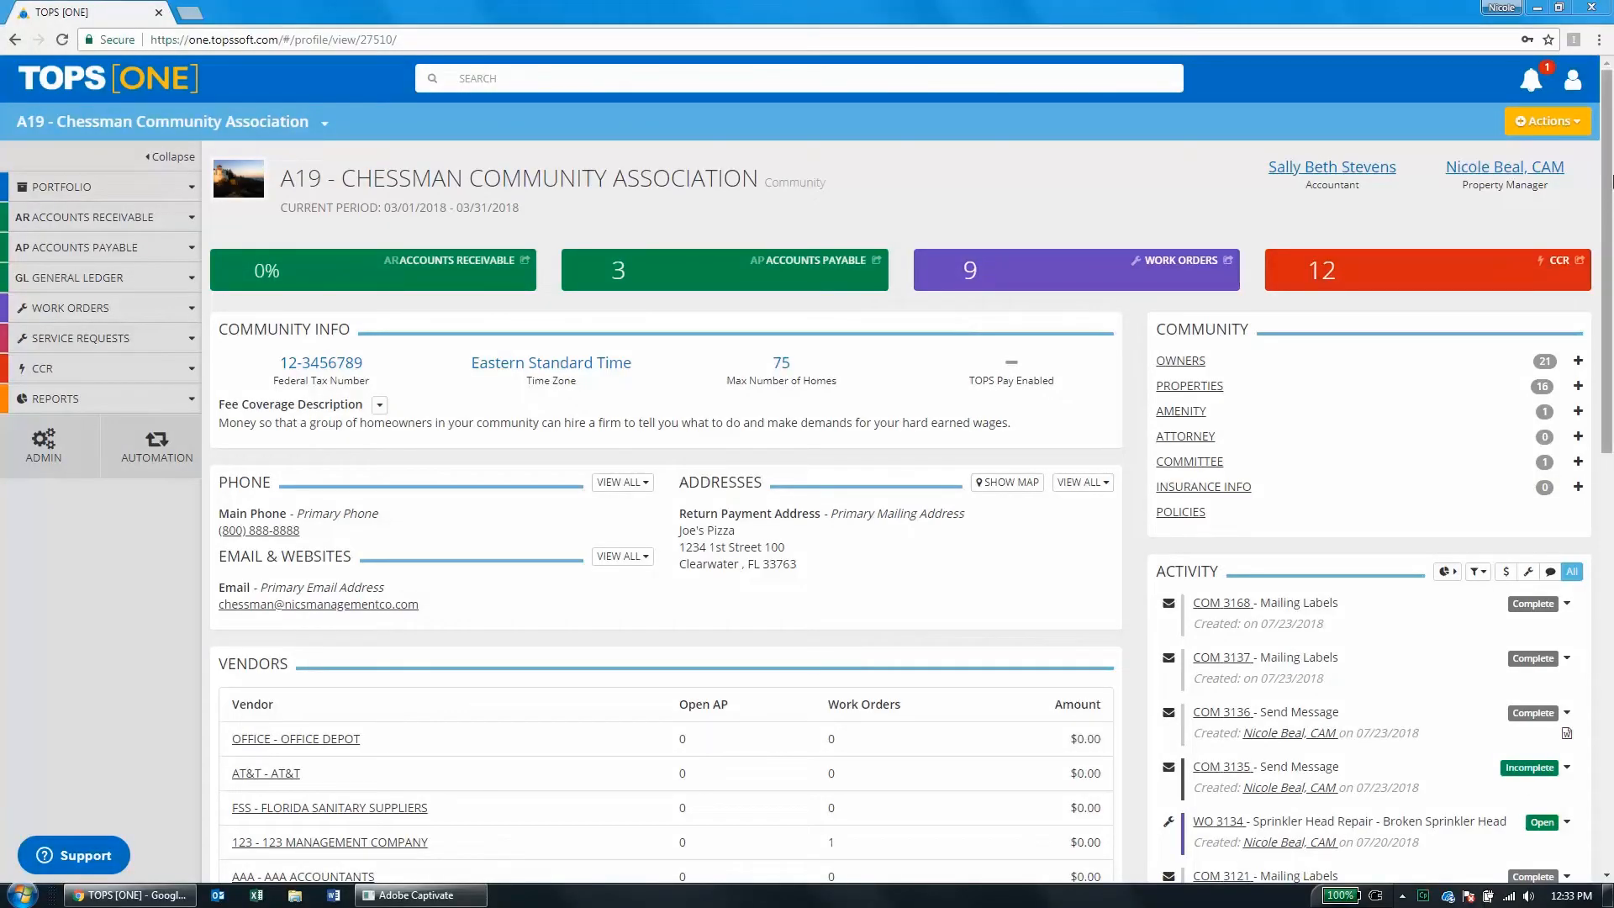
Open the Owner Access user settings from the community profile and review the list of owners and their statuses.
drag(1608, 186, 1610, 479)
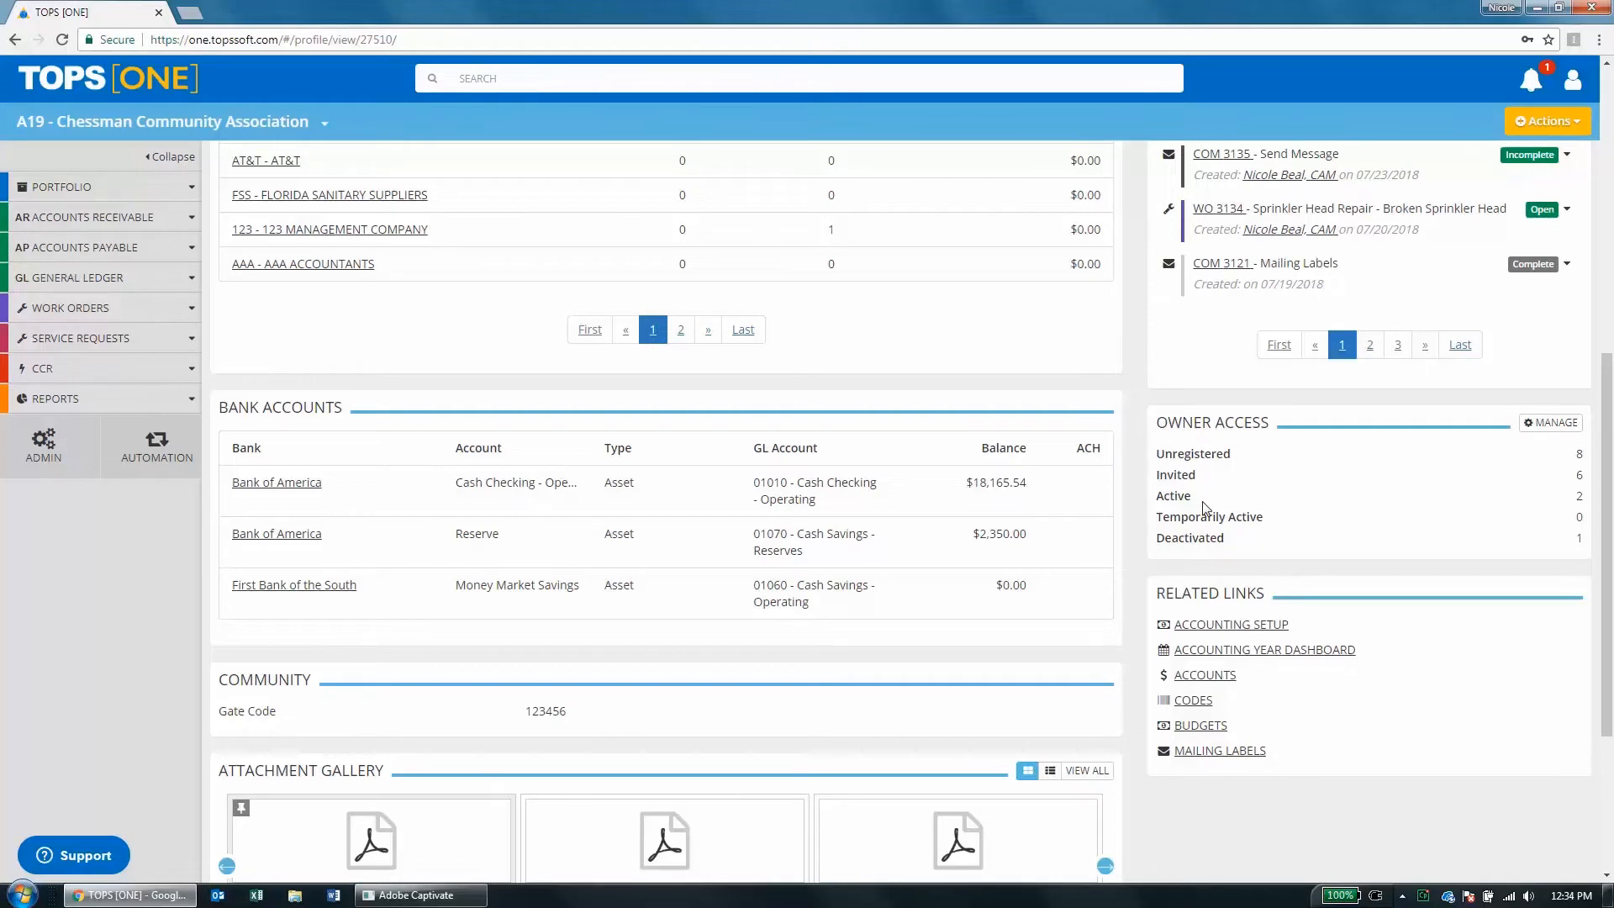
click(1535, 431)
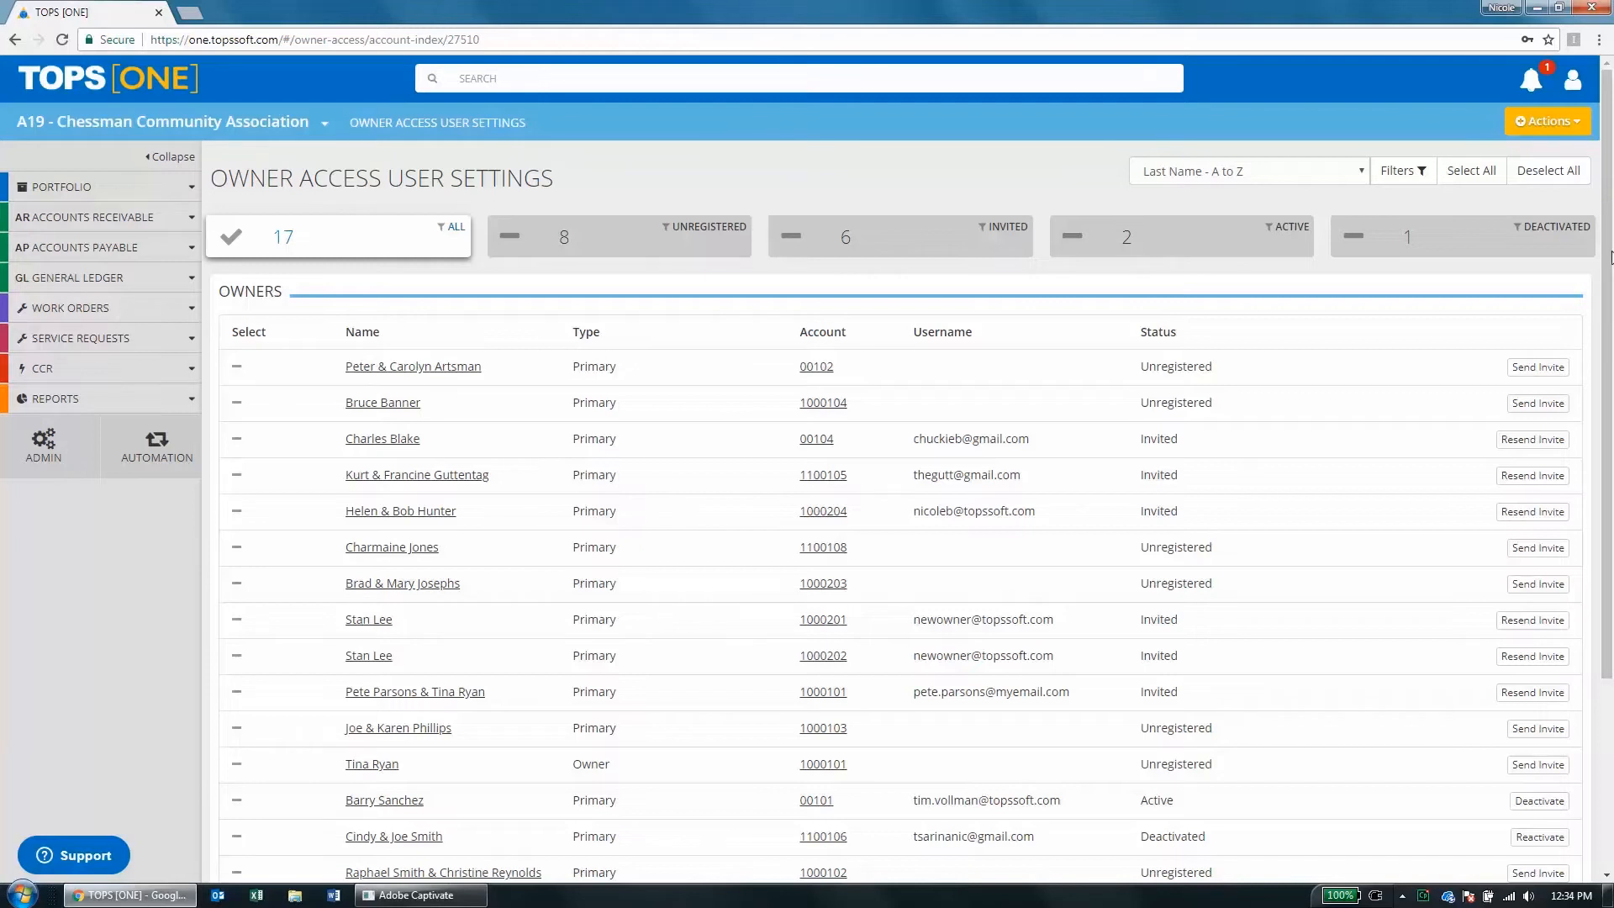
scroll(1611, 257, down, 2)
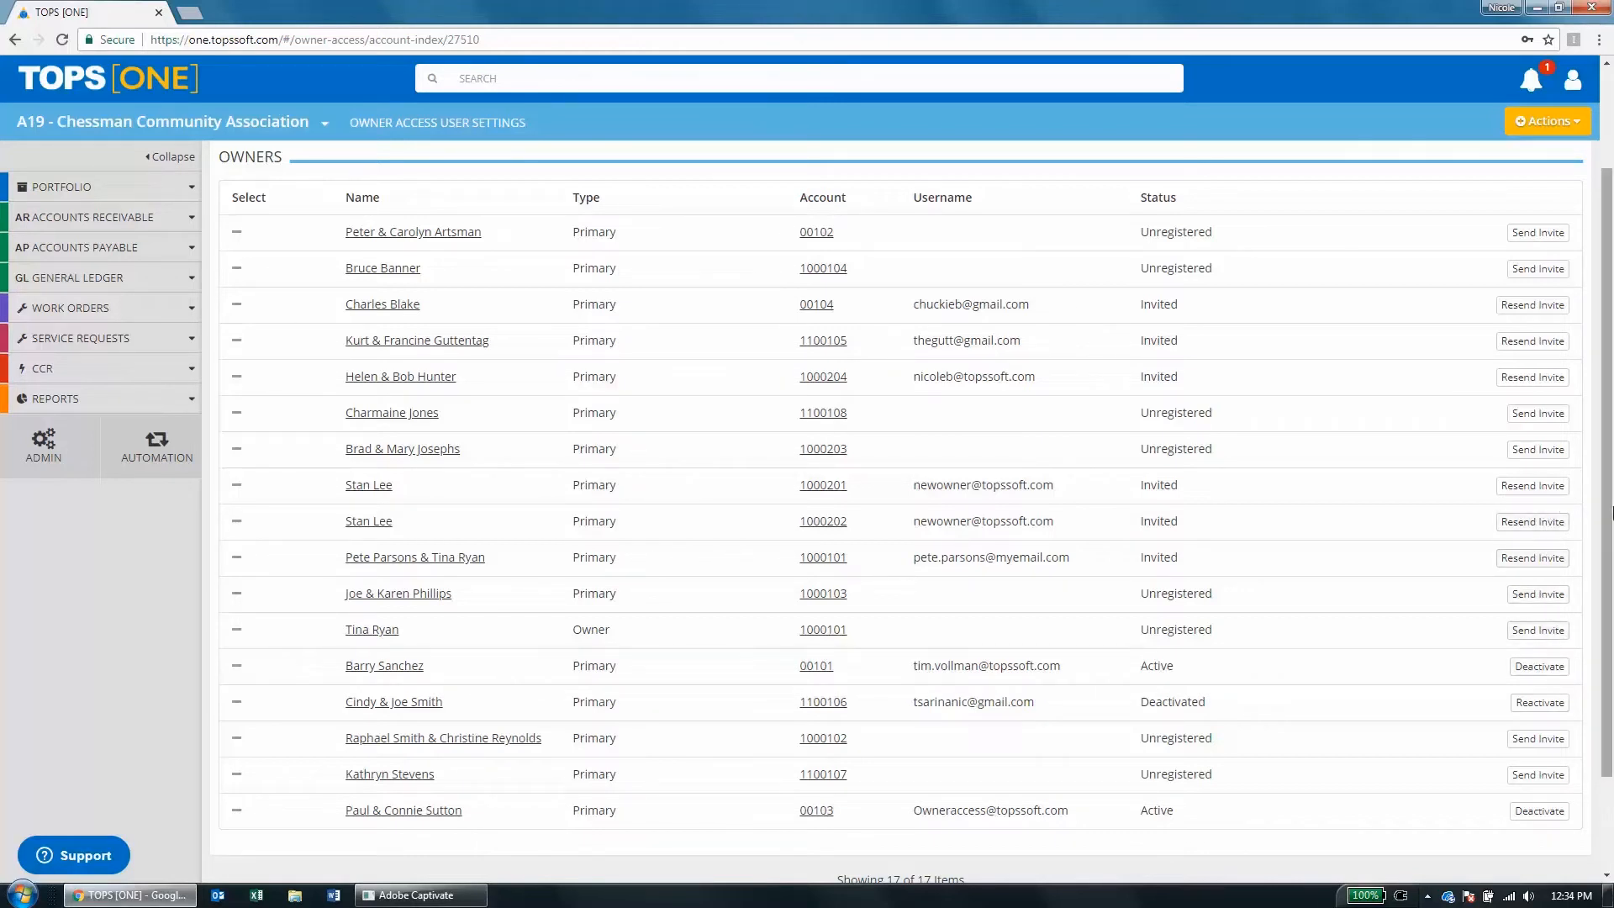
drag(1610, 519, 1608, 421)
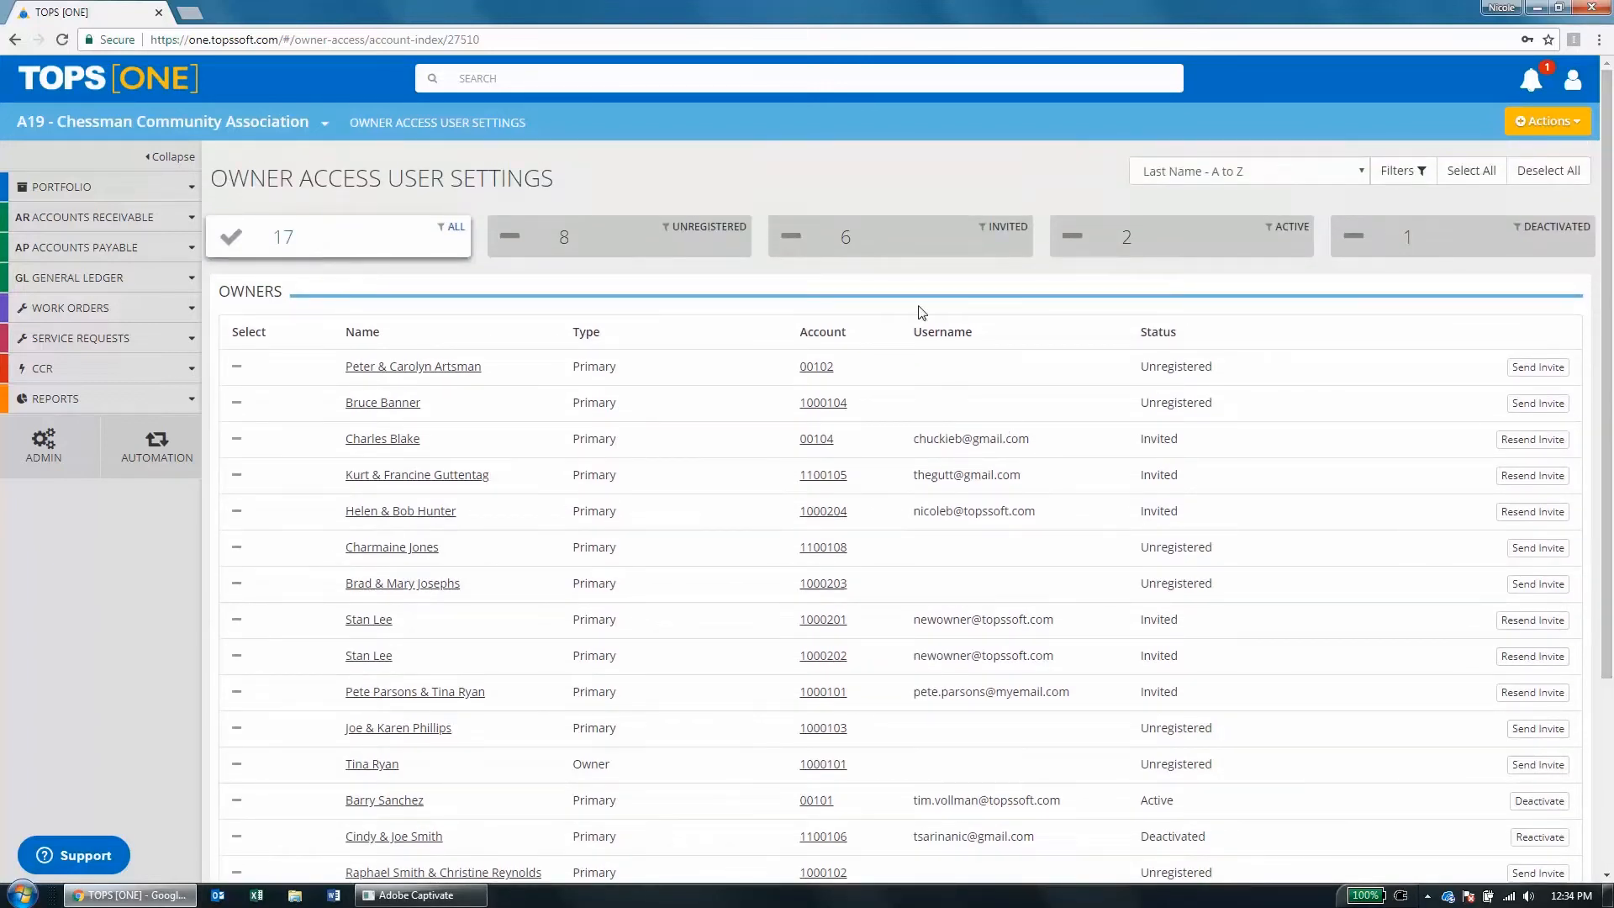
Filter the owners to Invited, select all of them and show the bulk actions available for the selection.
click(878, 239)
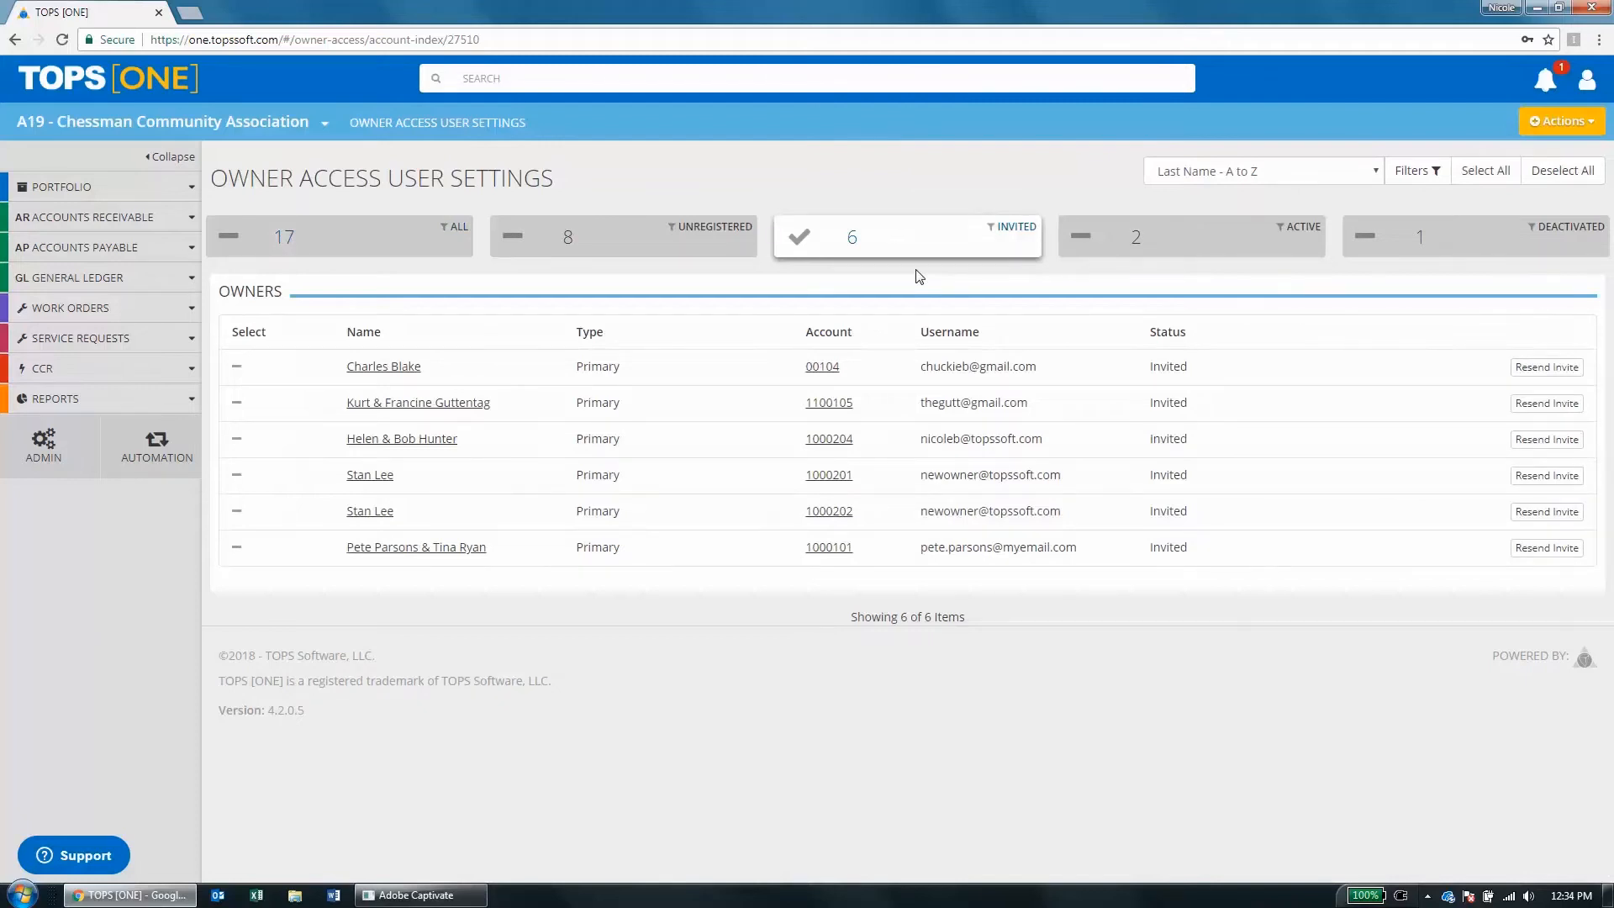
click(1490, 171)
click(1579, 121)
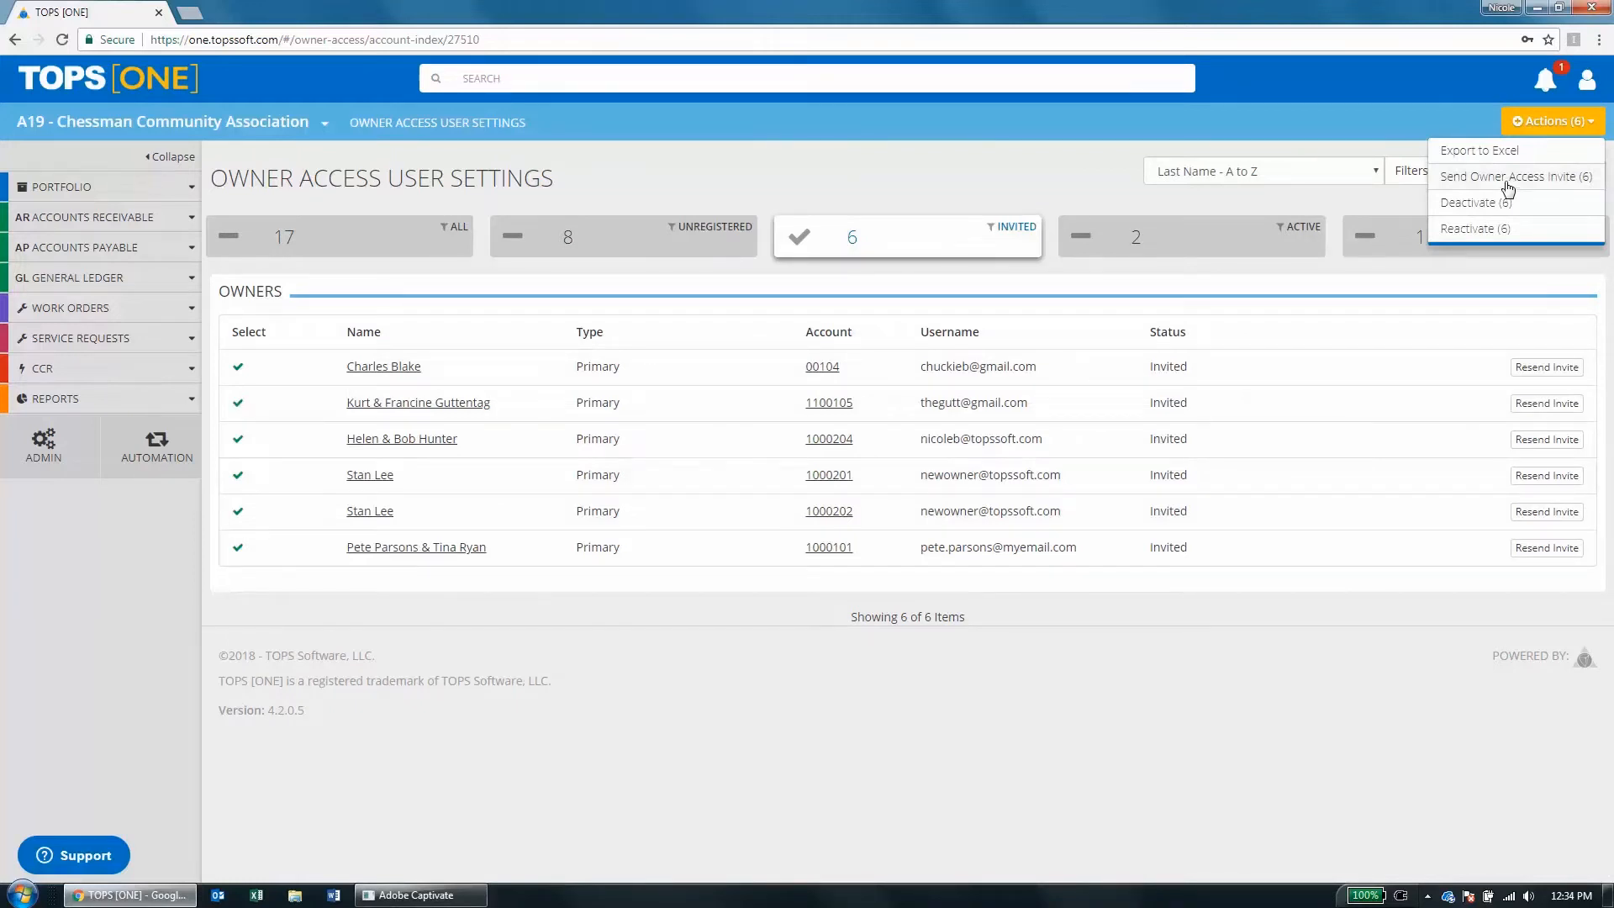
Open the profile of the third invited owner and start editing the primary owner record.
click(429, 440)
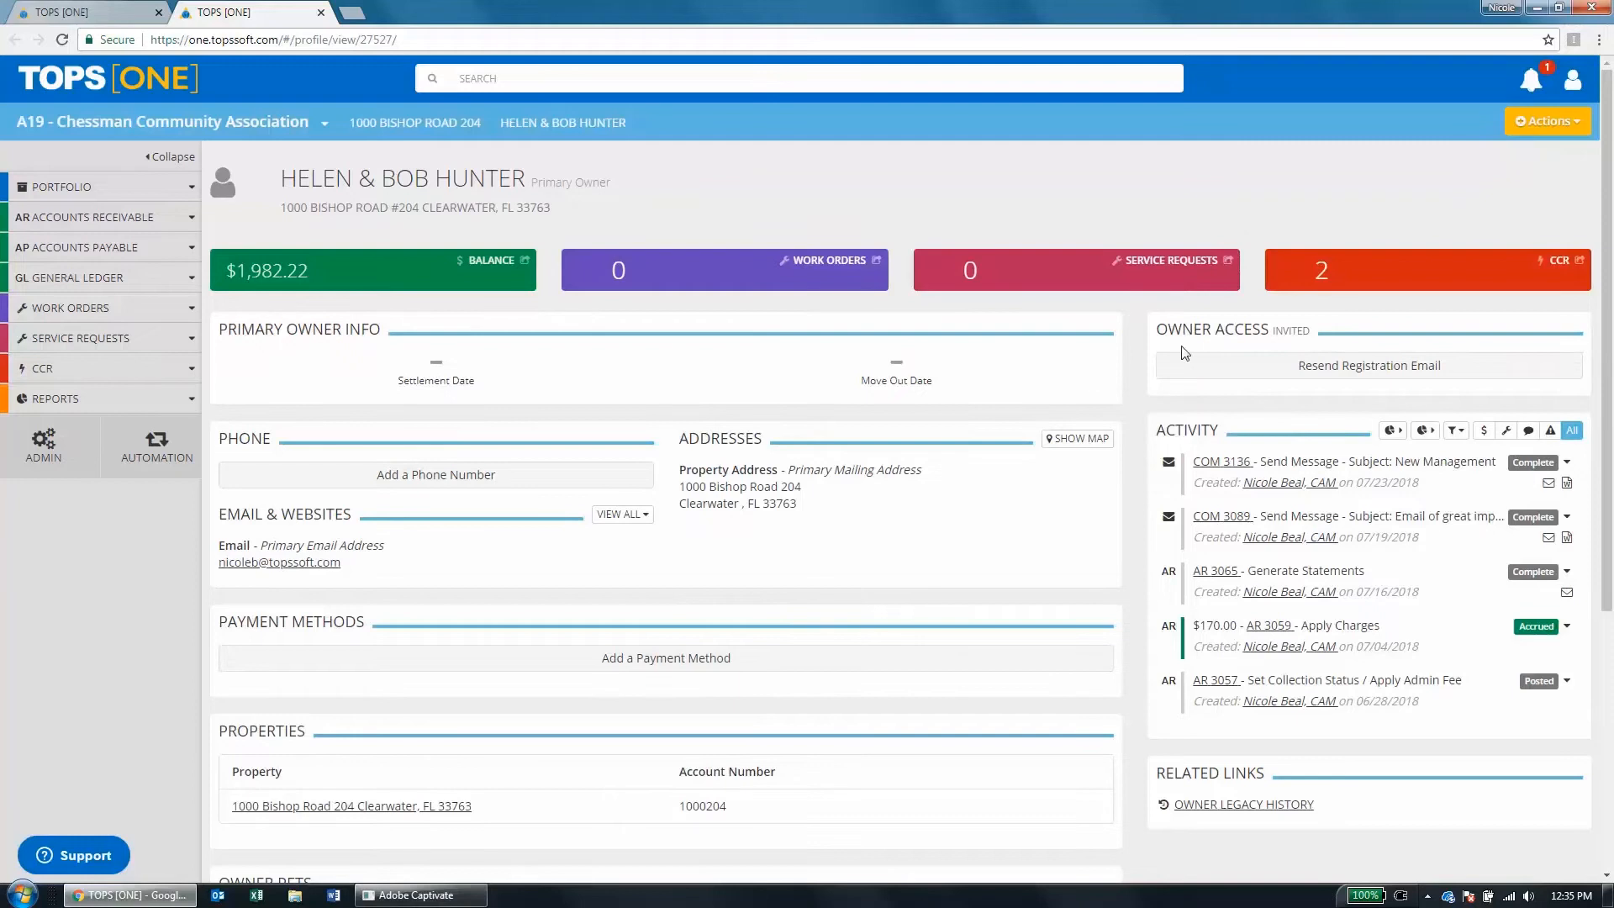
click(1541, 123)
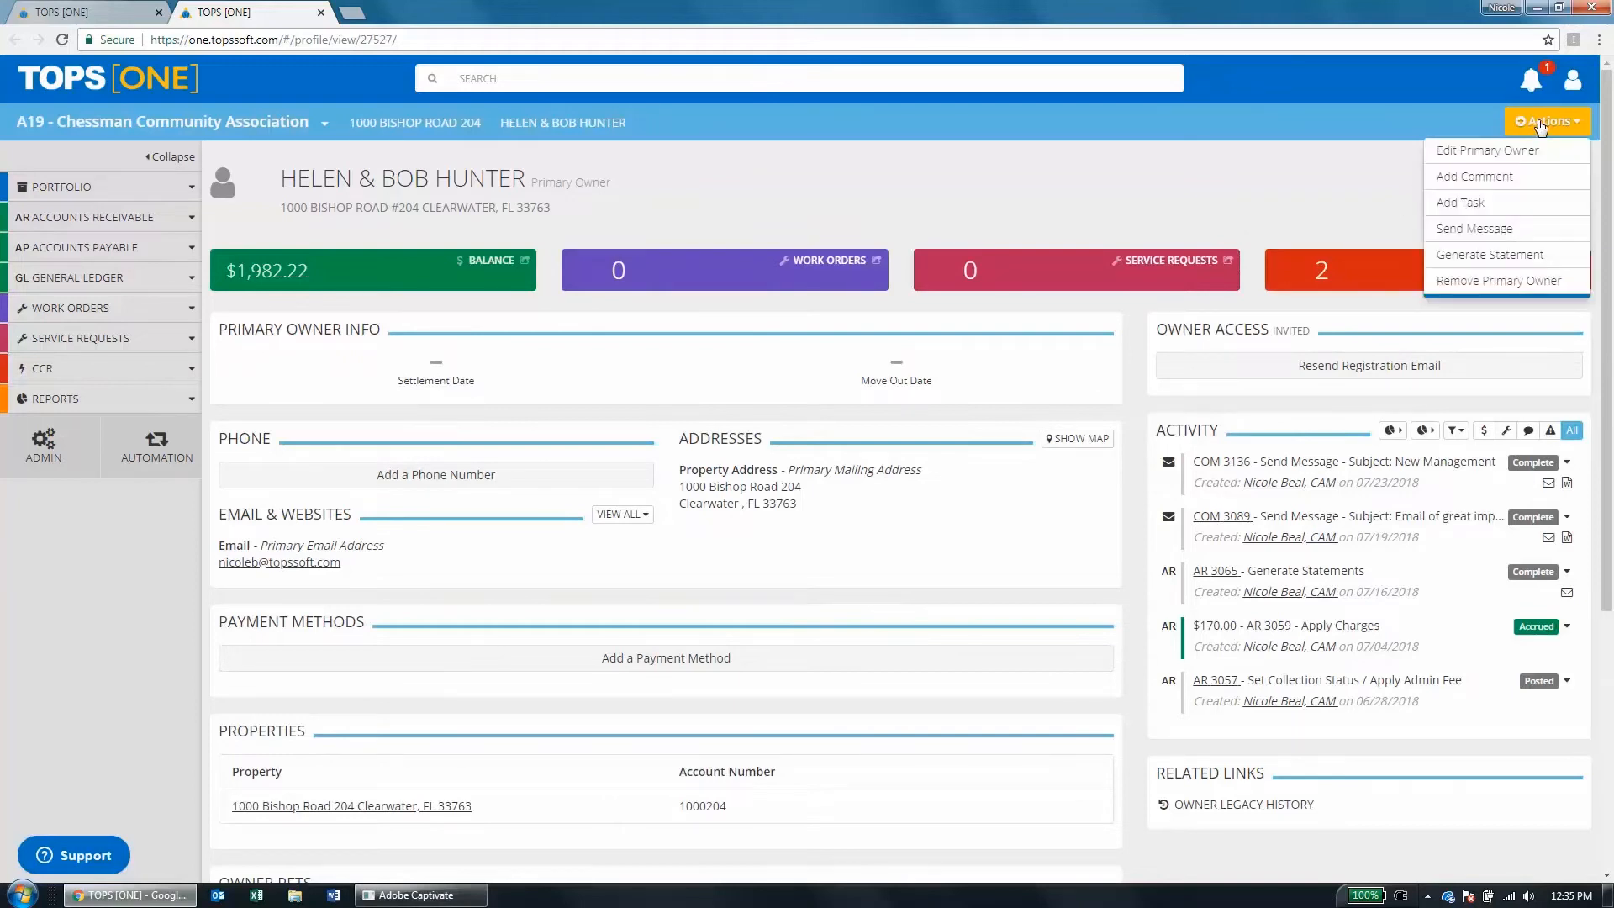
click(1488, 150)
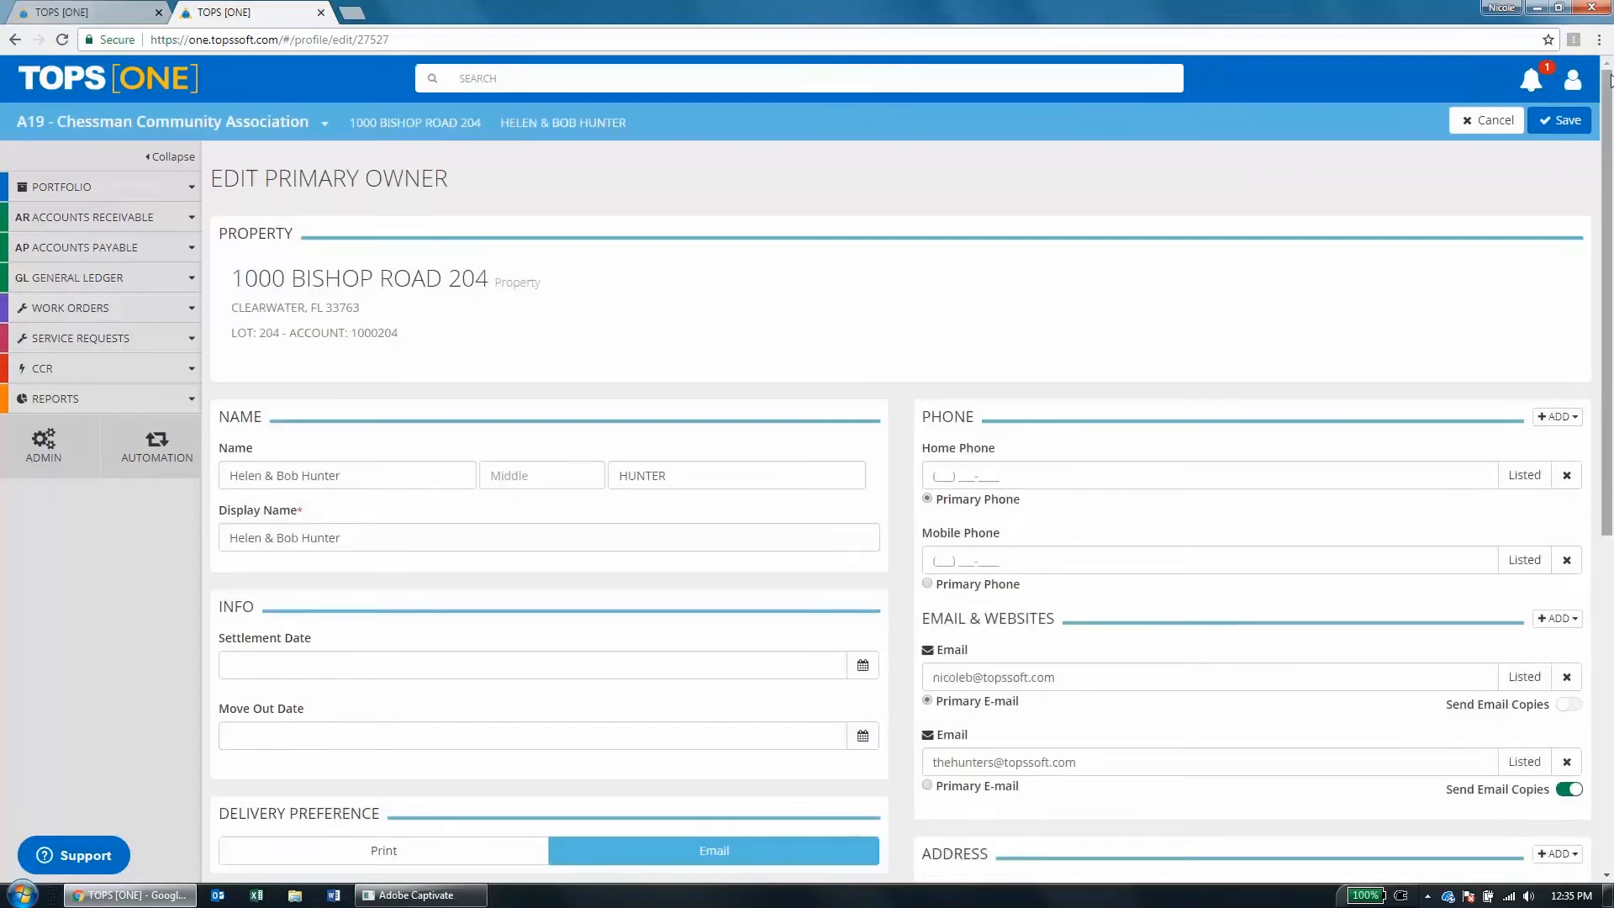
Show the Register for Owner fields under Owner Access, including the temporary password, and leave the owner record without saving.
drag(1607, 88, 1611, 345)
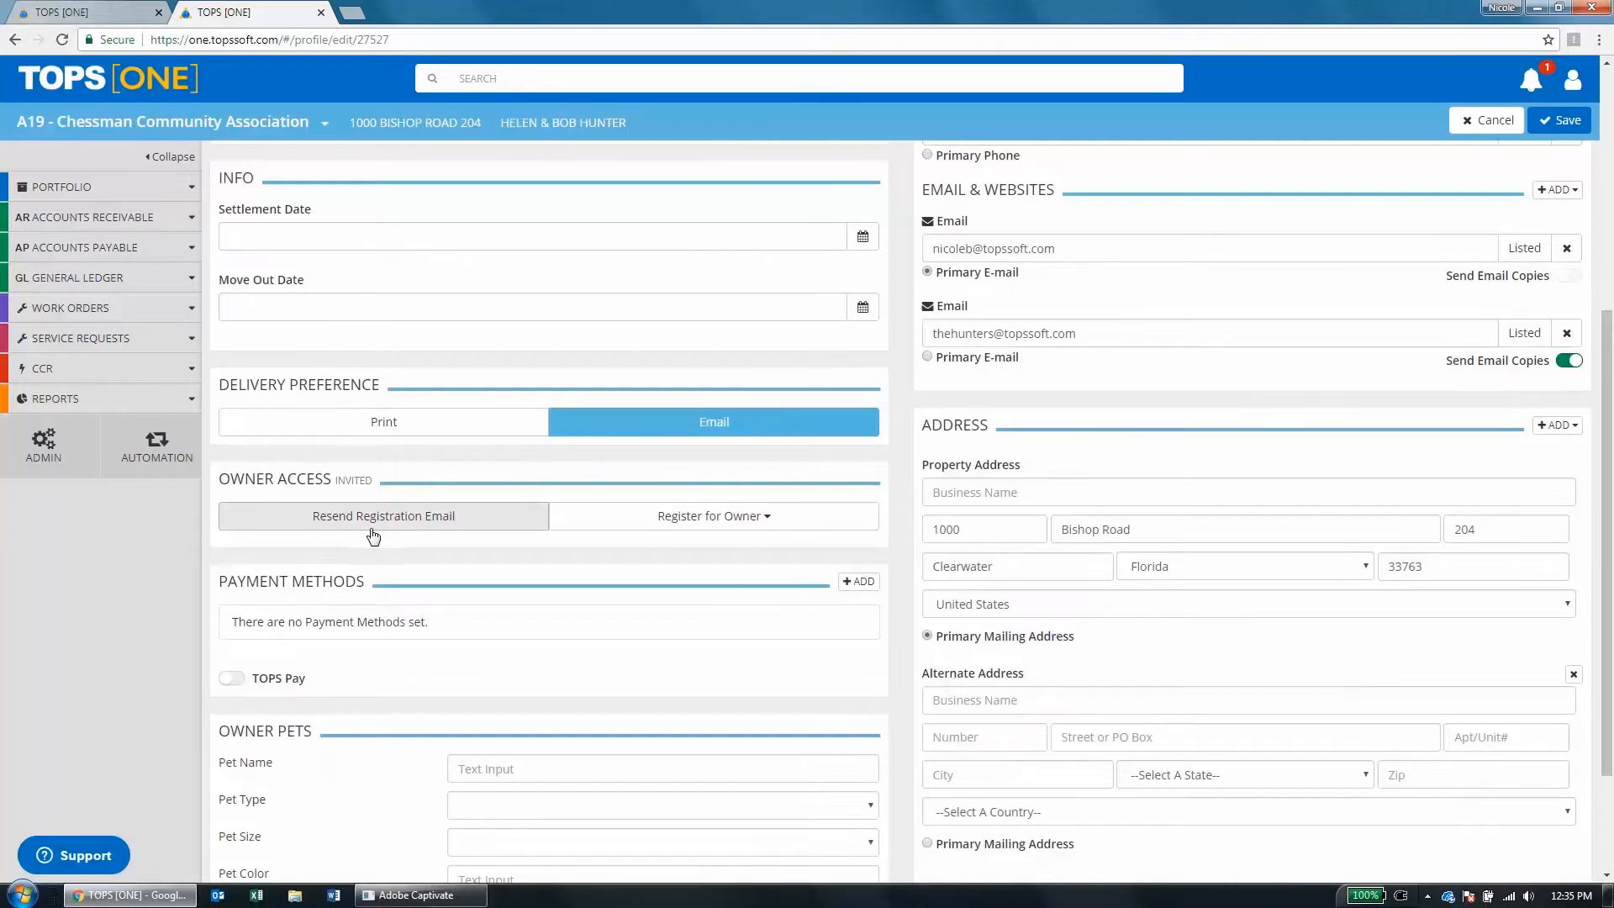
click(761, 523)
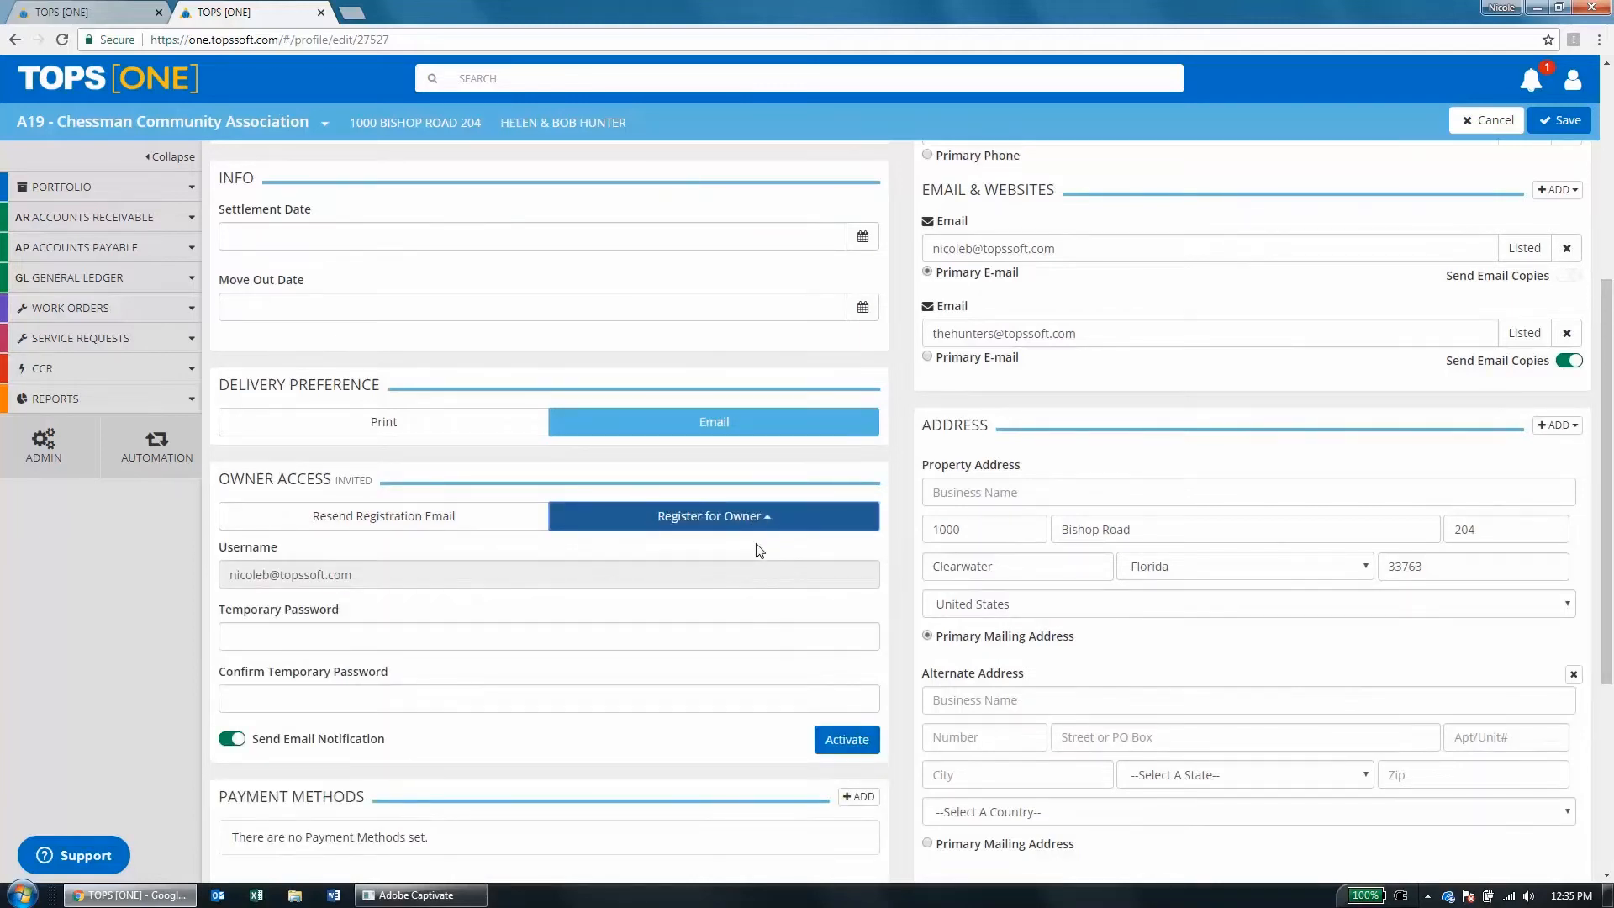
click(331, 630)
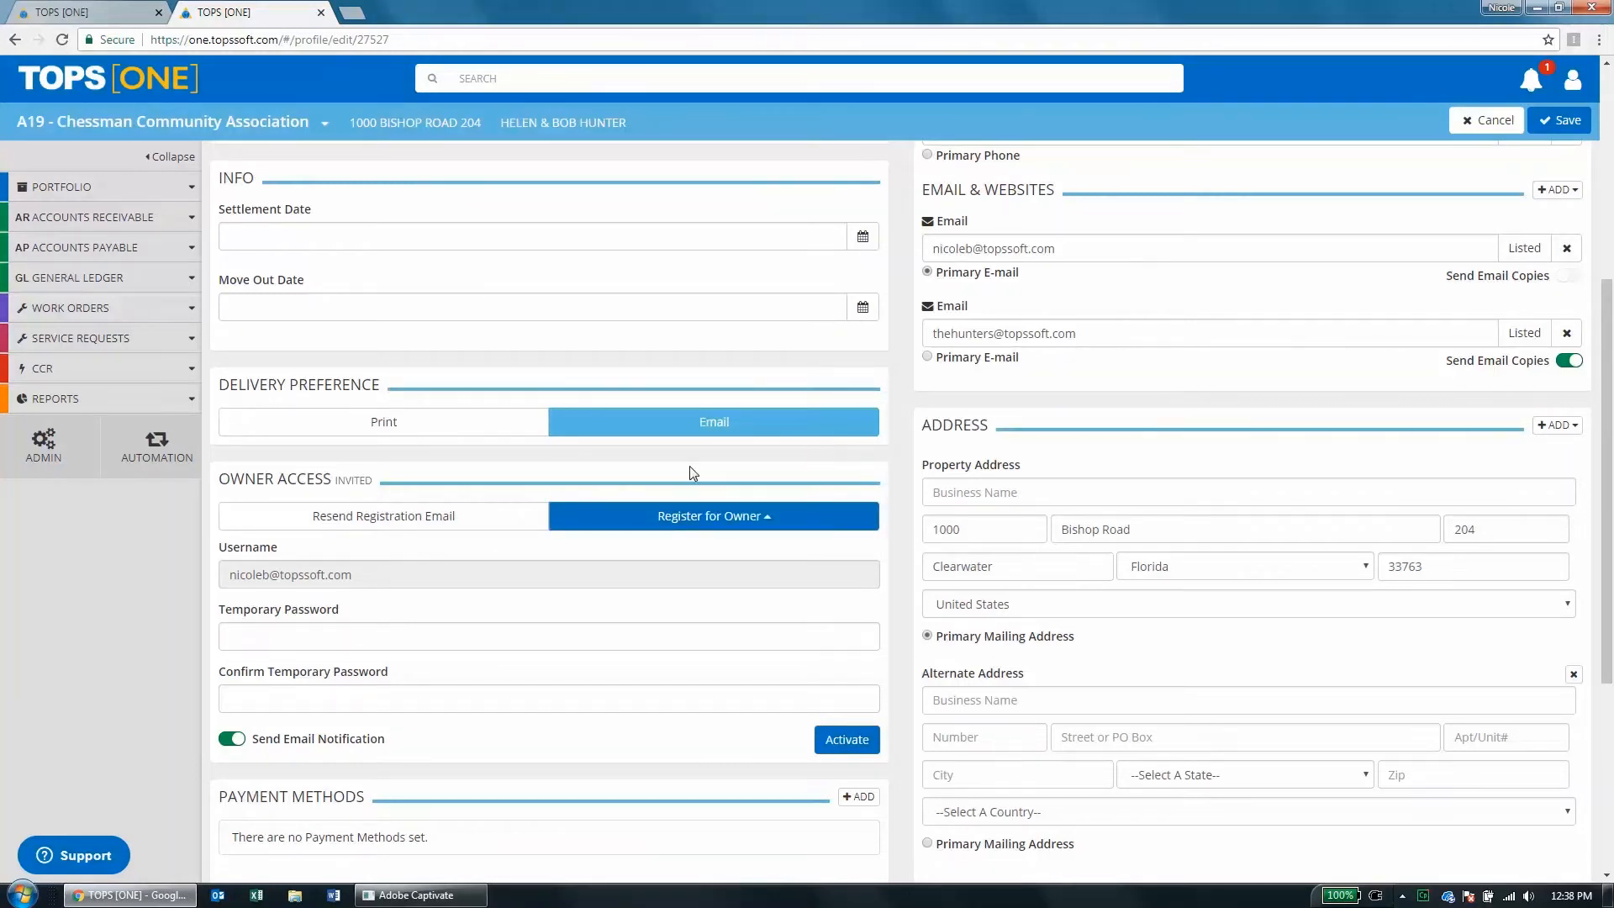
click(1481, 121)
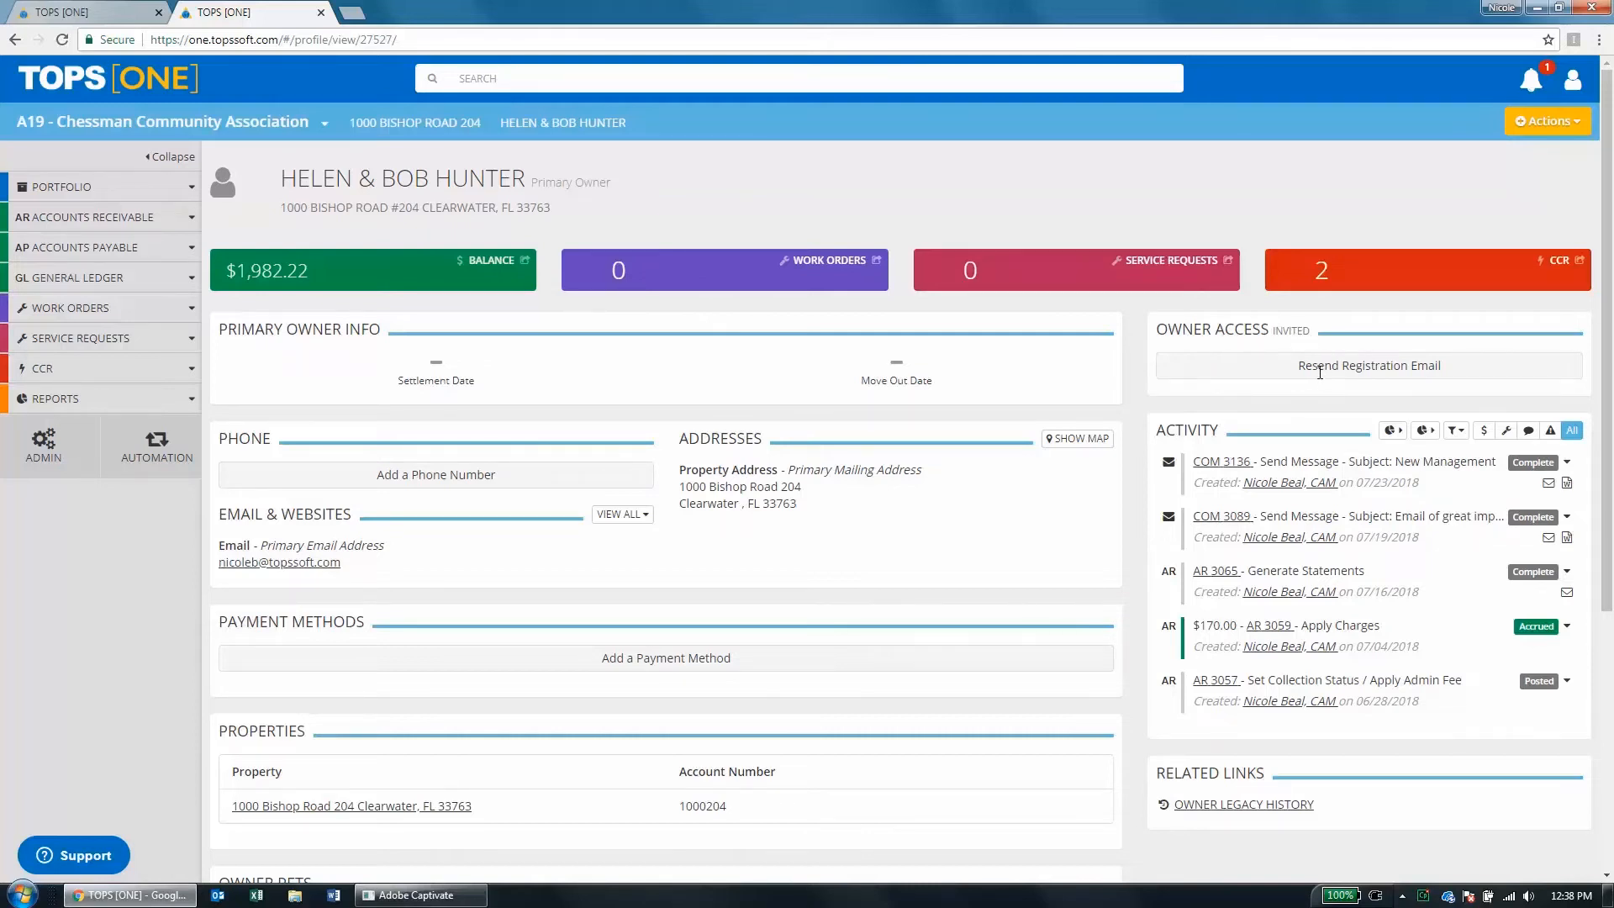
Open the property profile belonging to this owner and review its details.
click(433, 129)
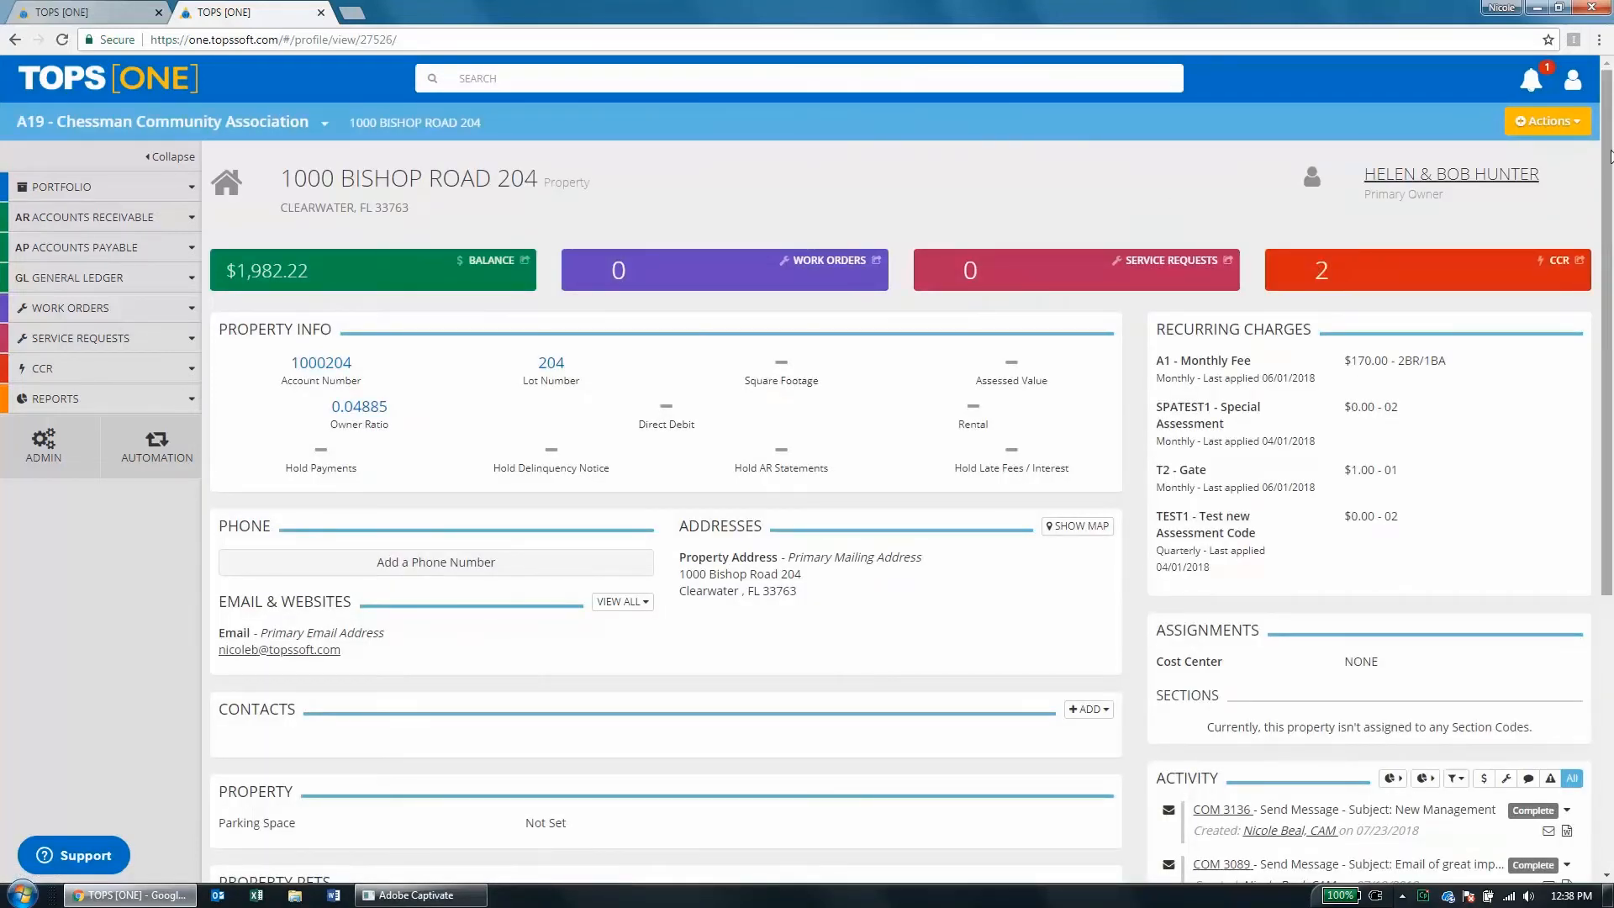
drag(1610, 152, 1612, 322)
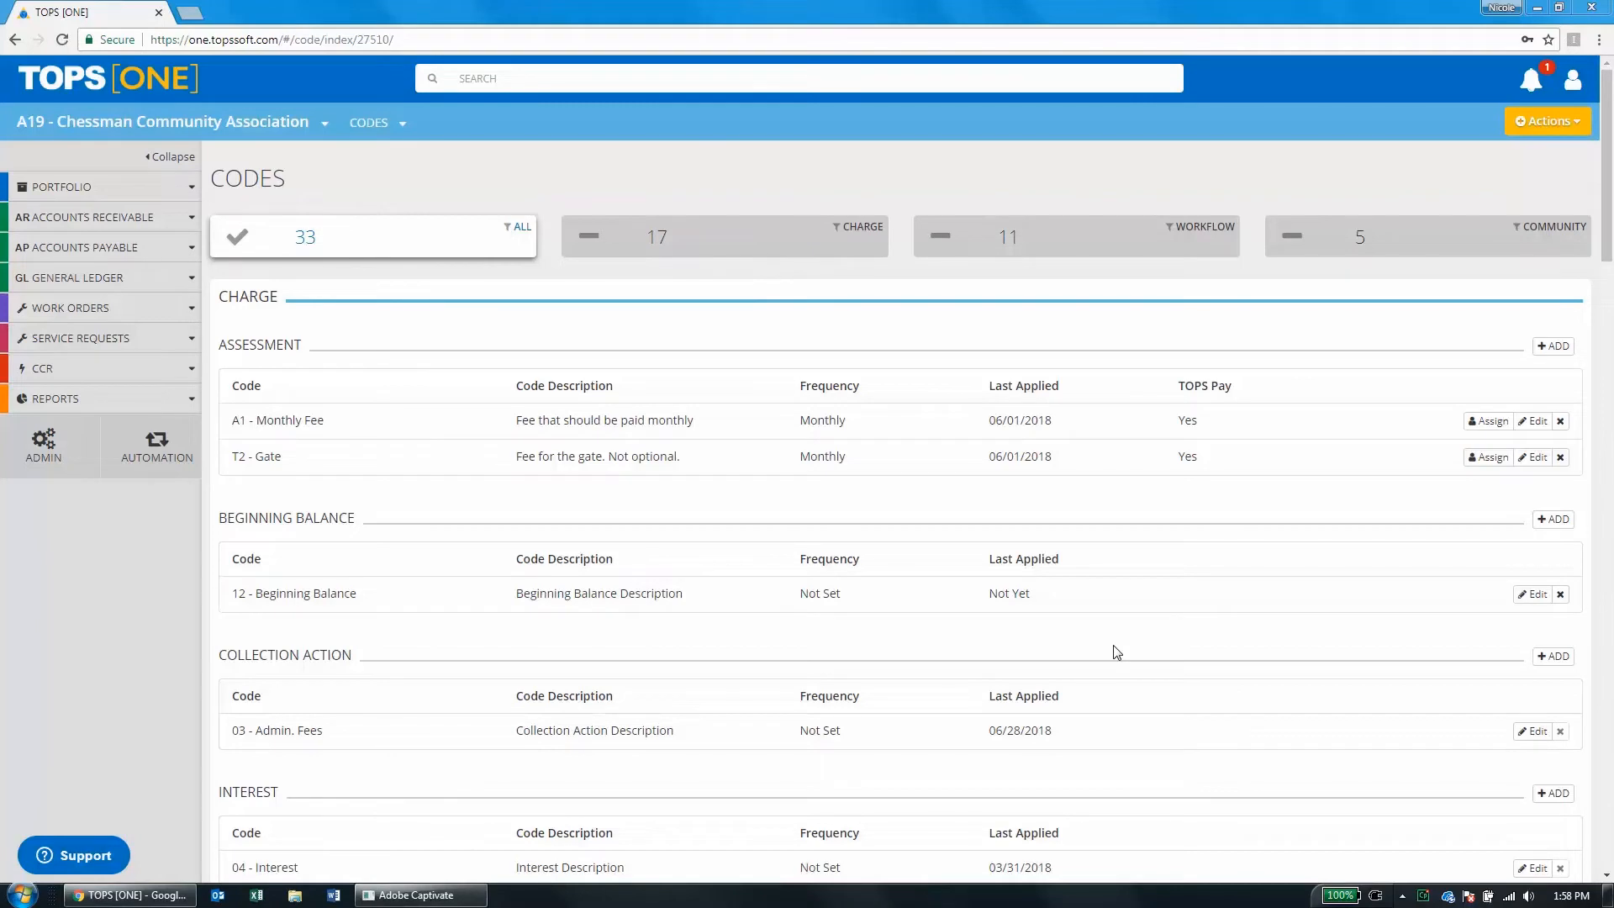
Open the 03 - Admin. Fees collection action code for editing and review its Collection Action Process and Hold Categories.
click(1533, 736)
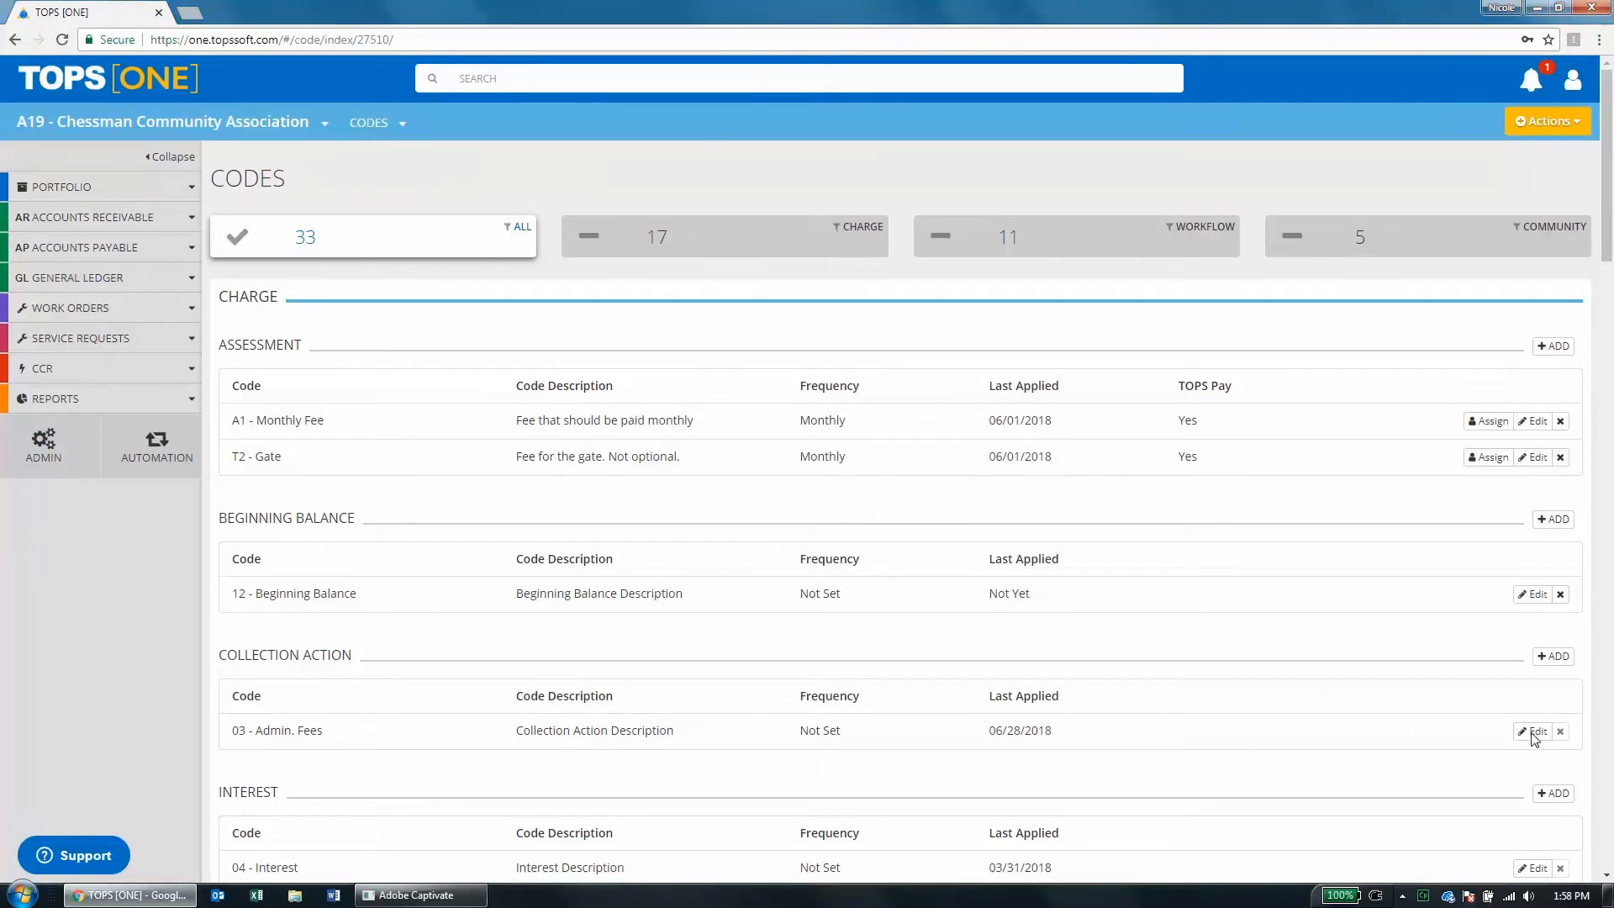
click(1533, 737)
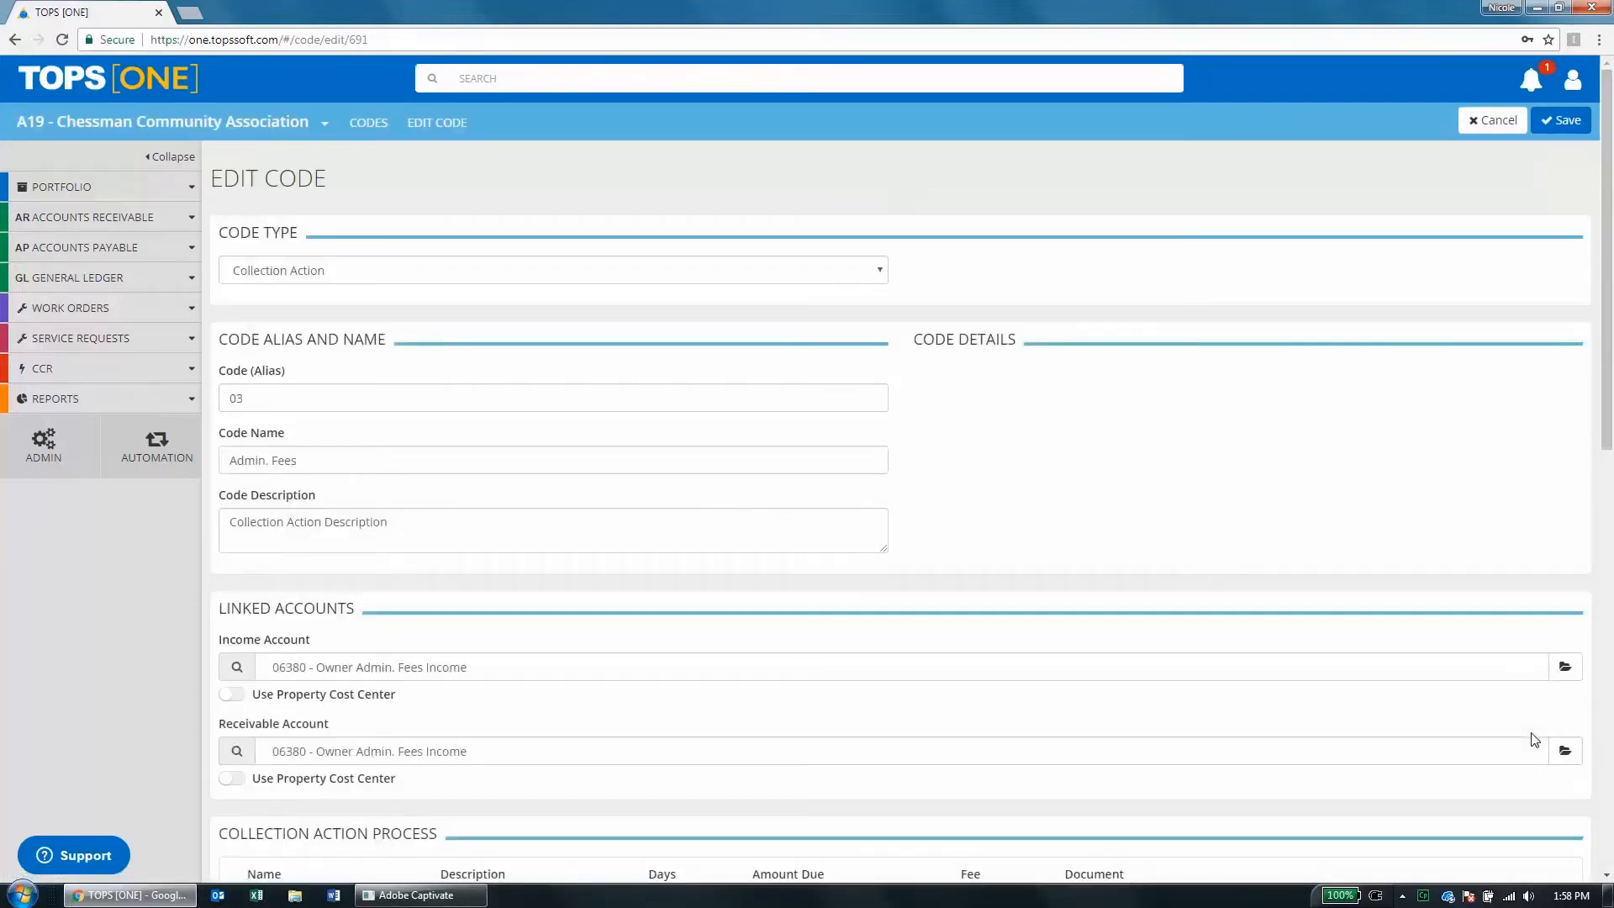
scroll(1156, 652, down, 4)
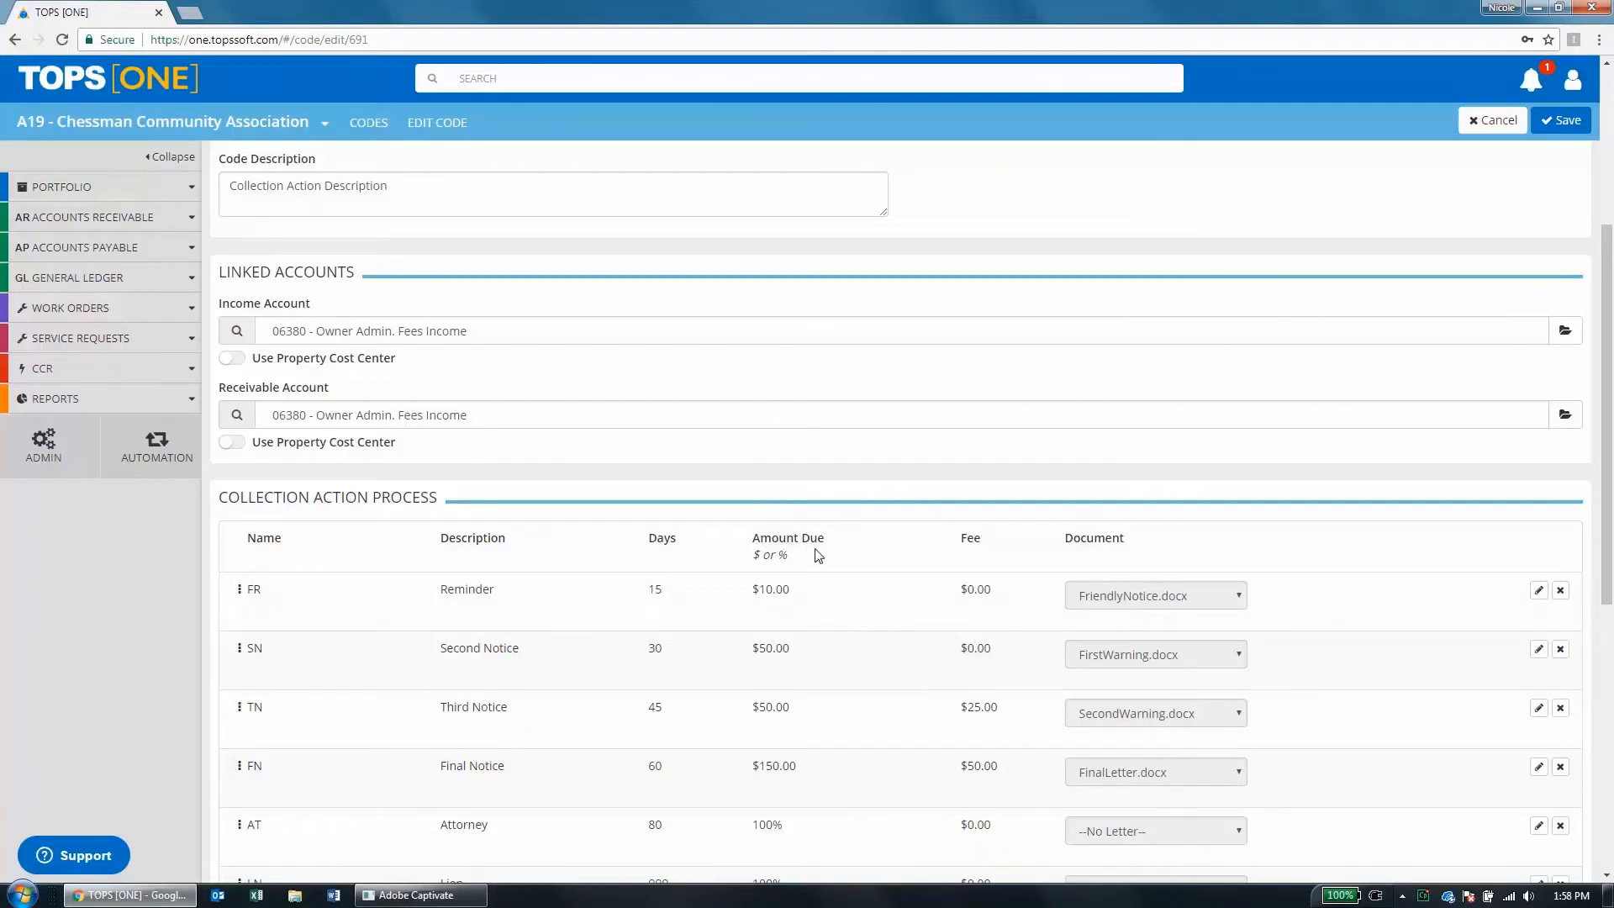
scroll(821, 552, down, 3)
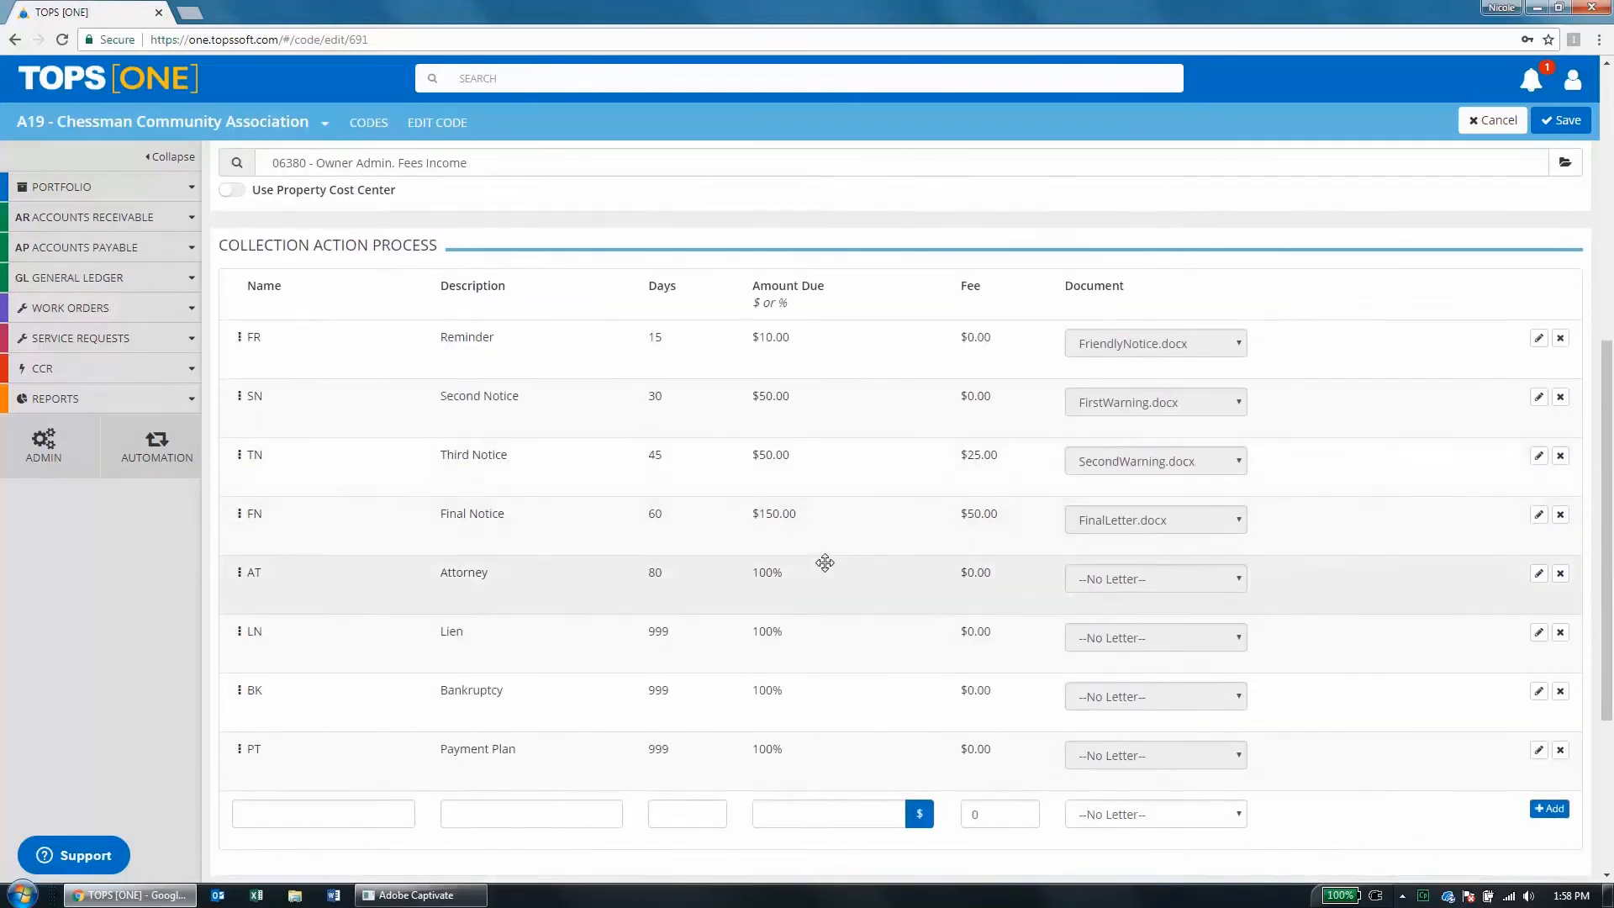
scroll(826, 574, down, 2)
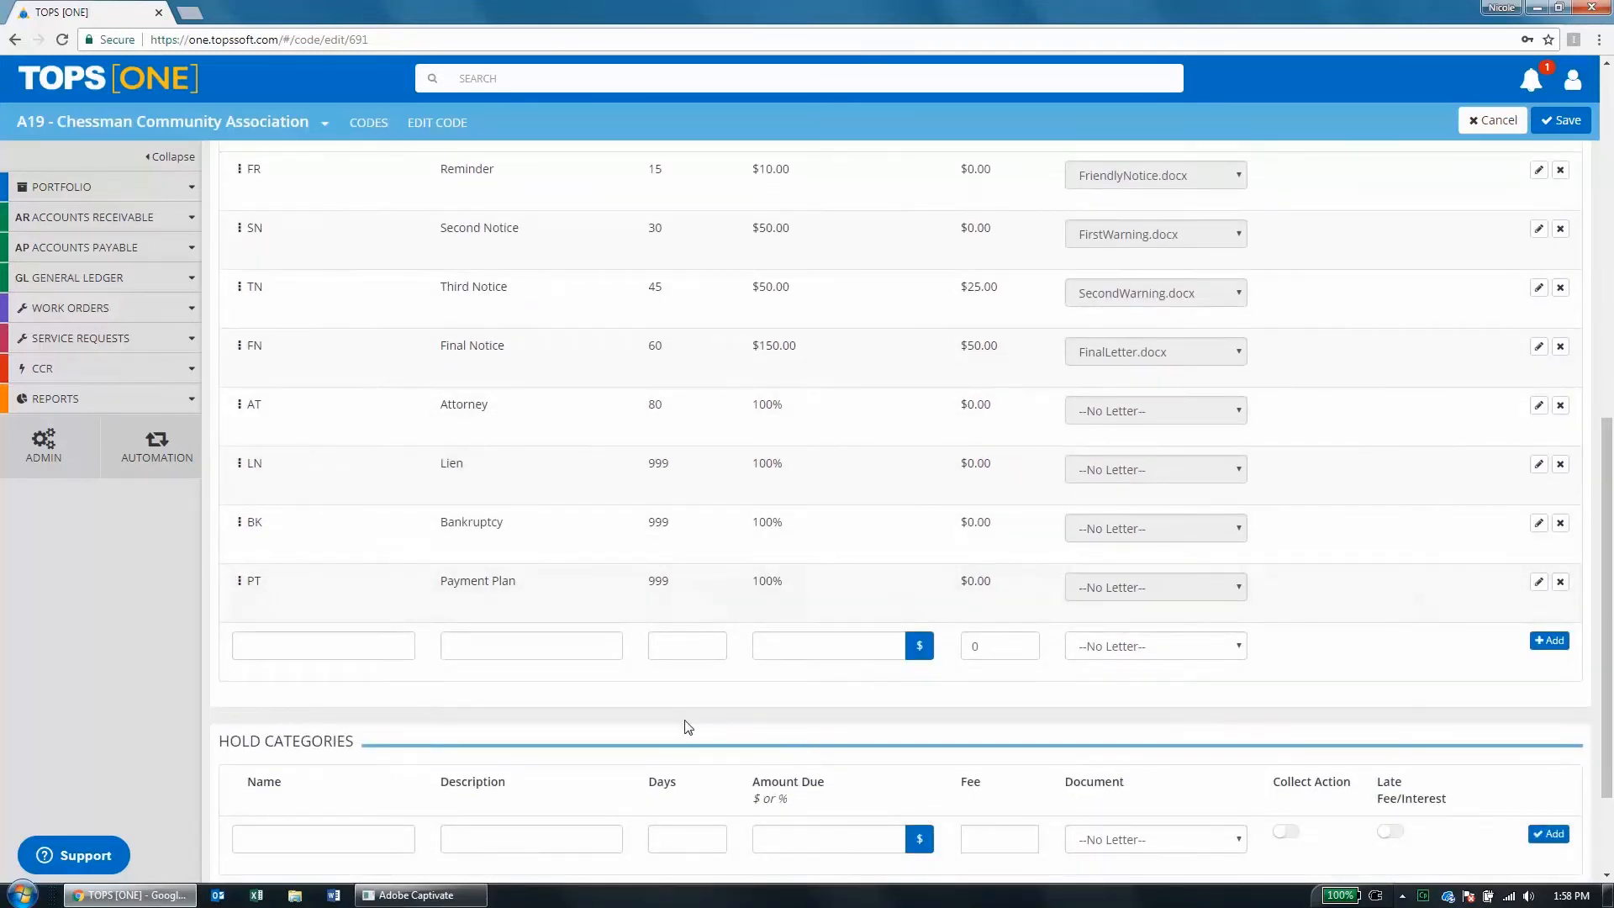
scroll(687, 721, down, 1)
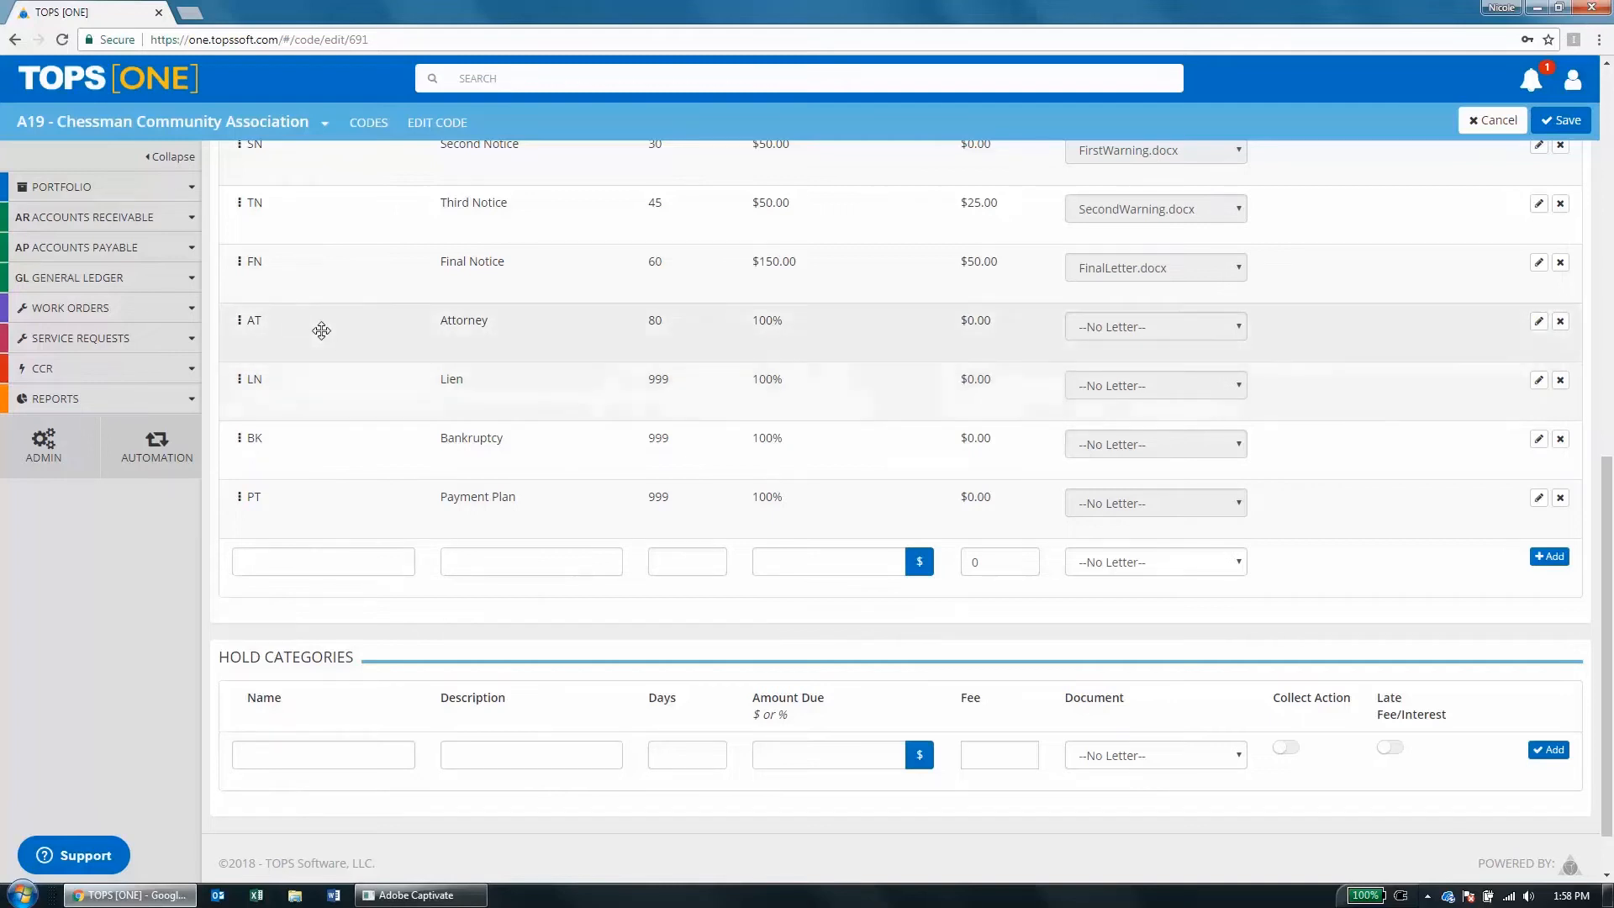
Move the Attorney, Lien, Bankruptcy and Payment Plan rows from the Collection Action Process into Hold Categories.
drag(319, 328, 320, 748)
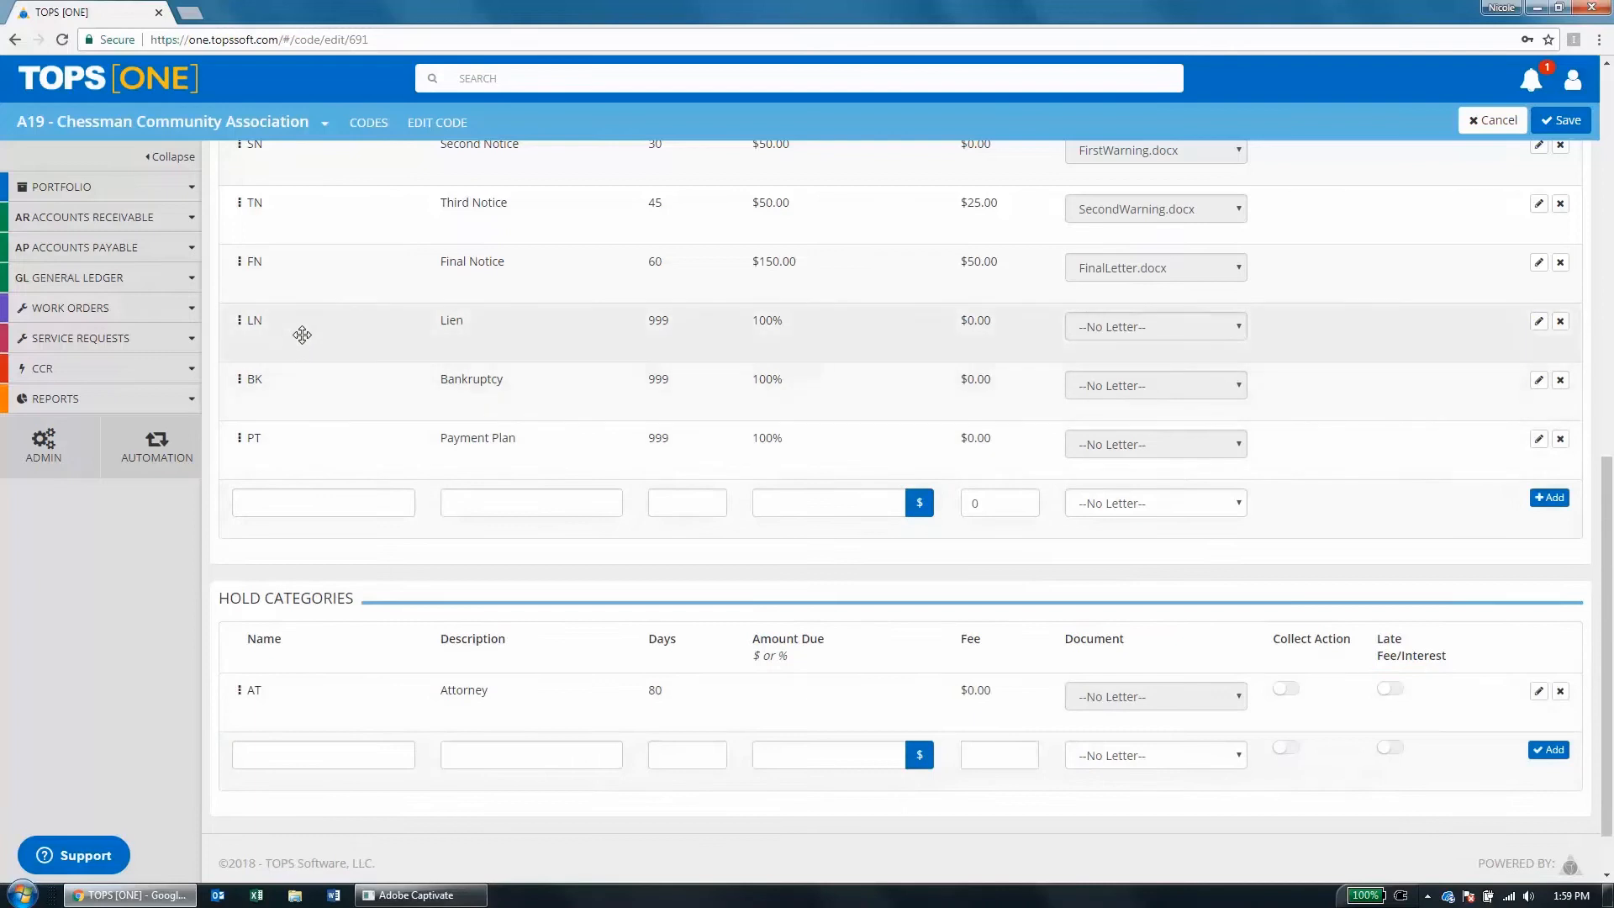
drag(302, 334, 310, 742)
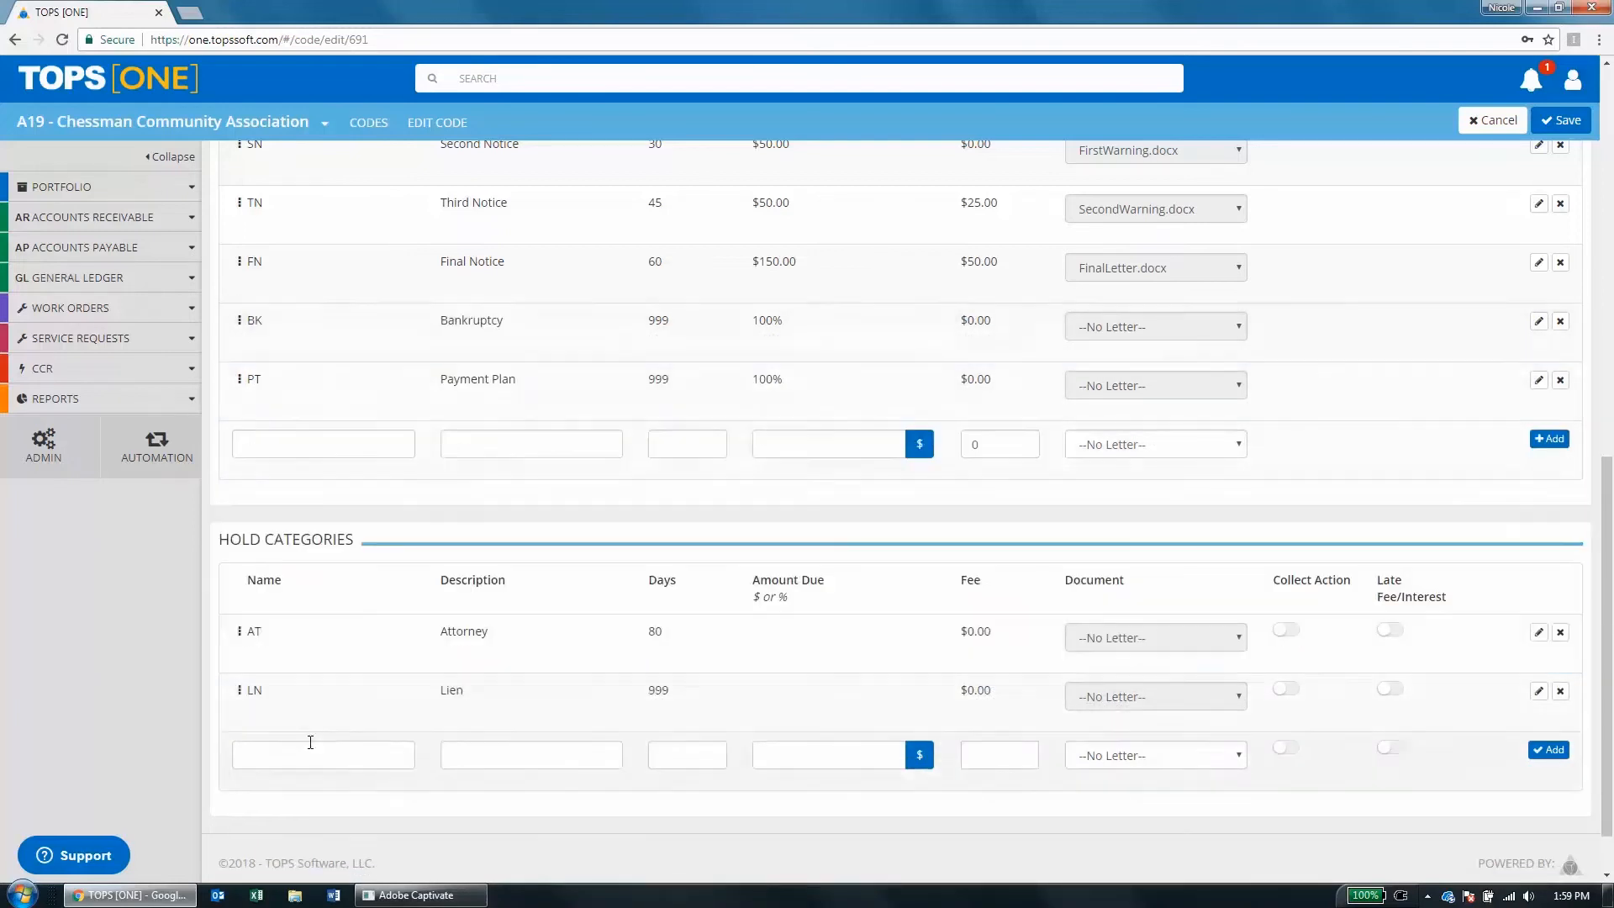
drag(336, 323, 335, 747)
drag(318, 337, 314, 738)
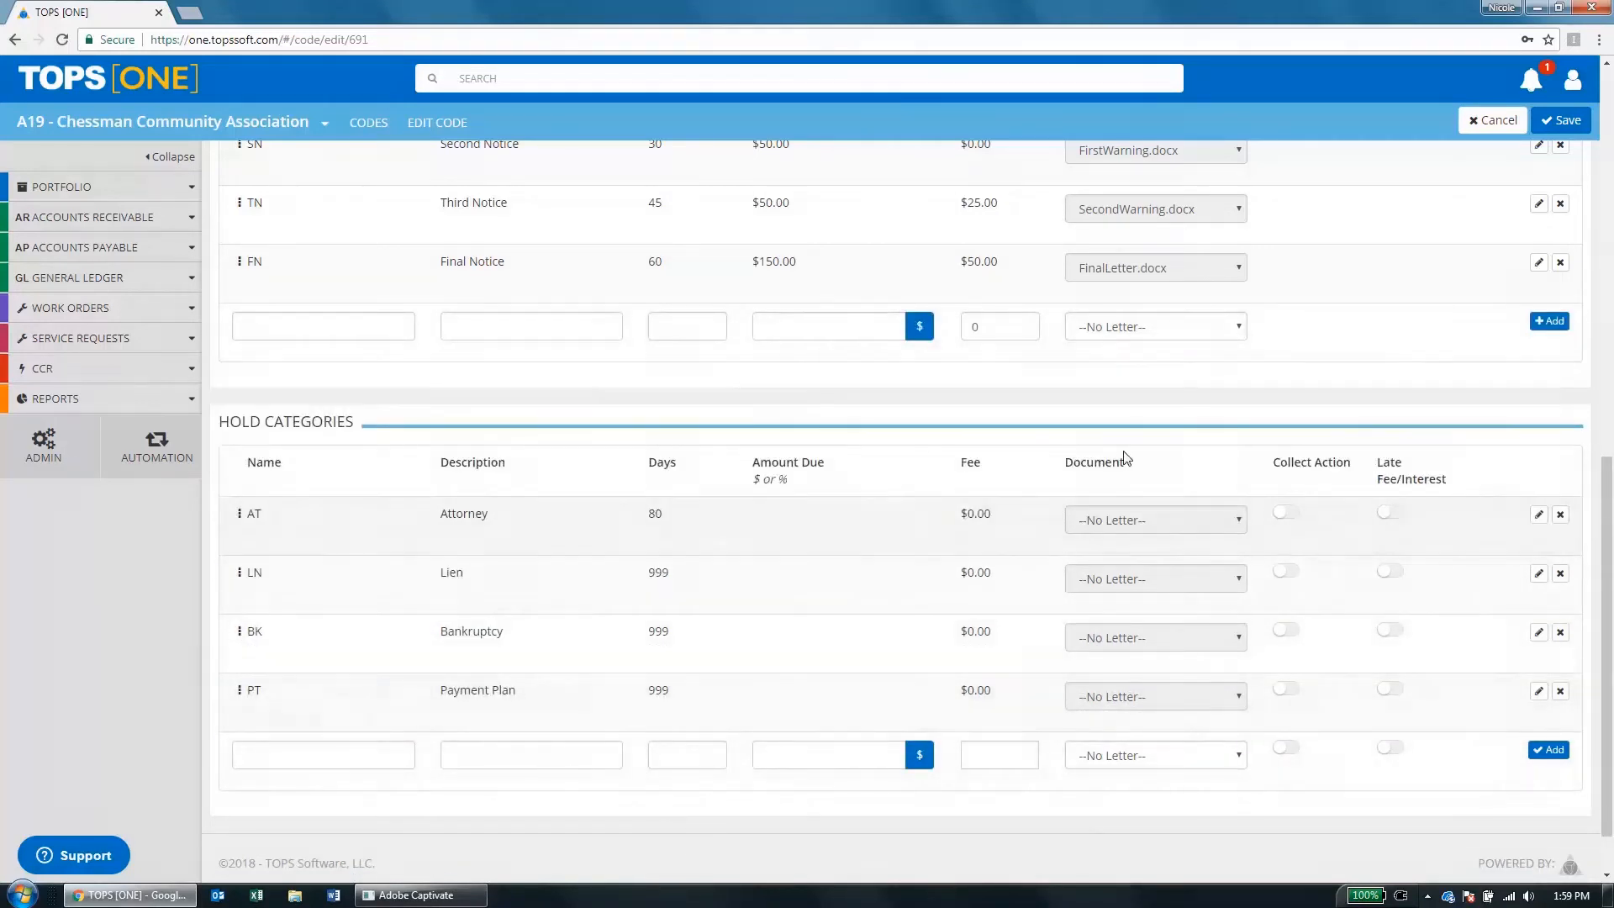
Edit the Attorney hold category, enabling Collect Action, leaving Late Fee/Interest off and setting the amount due to 100%.
click(1539, 516)
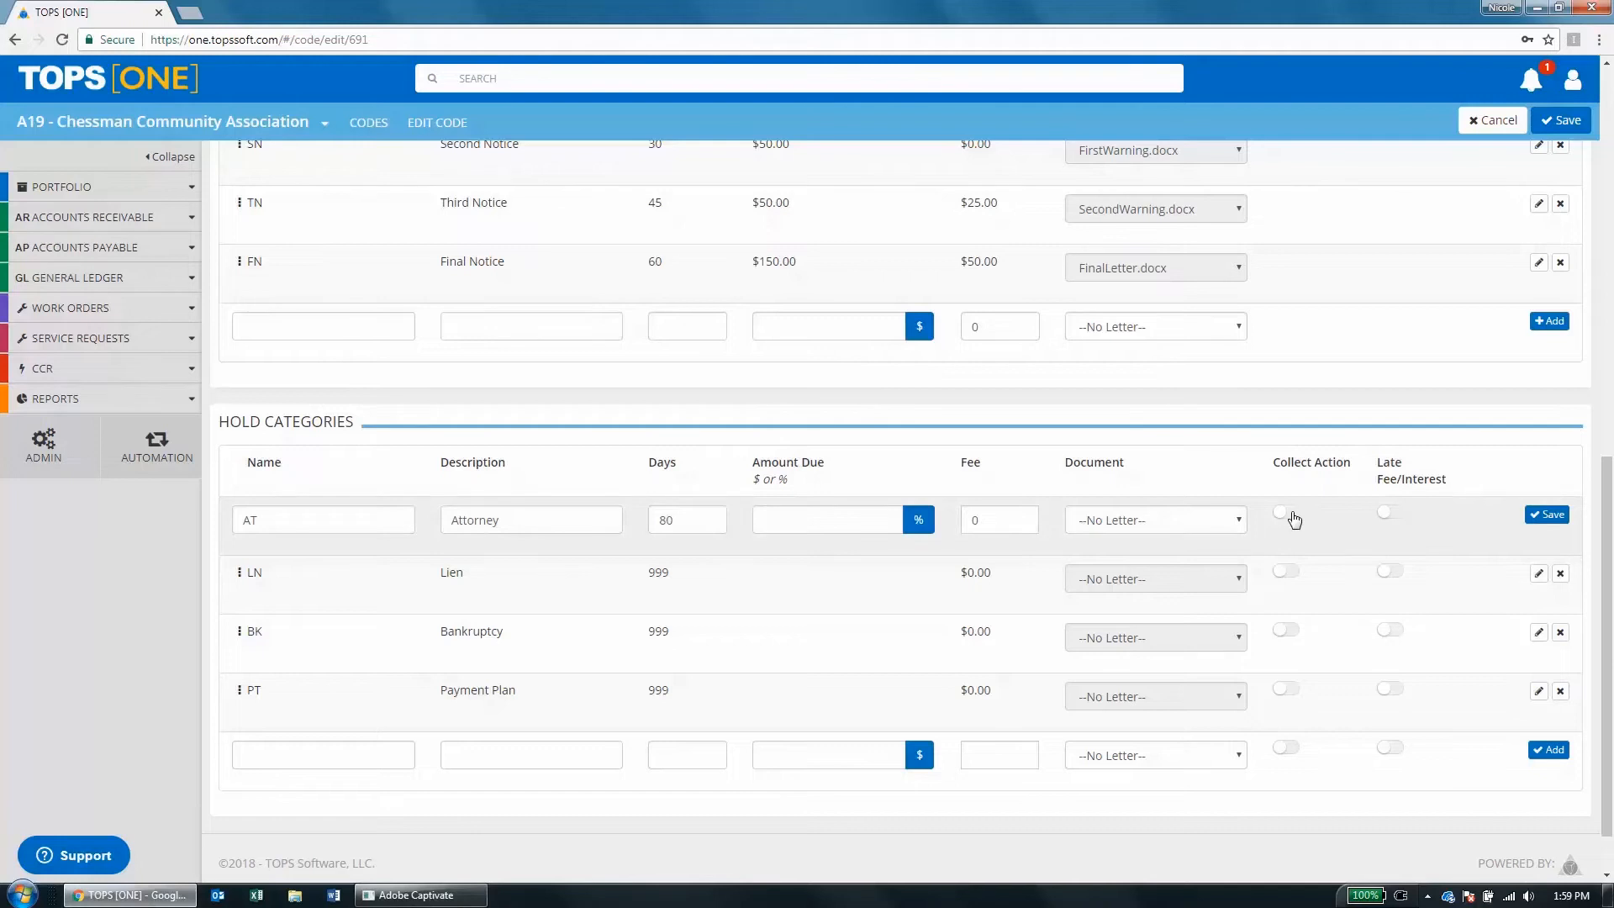
click(1286, 513)
click(1398, 521)
click(1387, 514)
click(829, 522)
text(100)
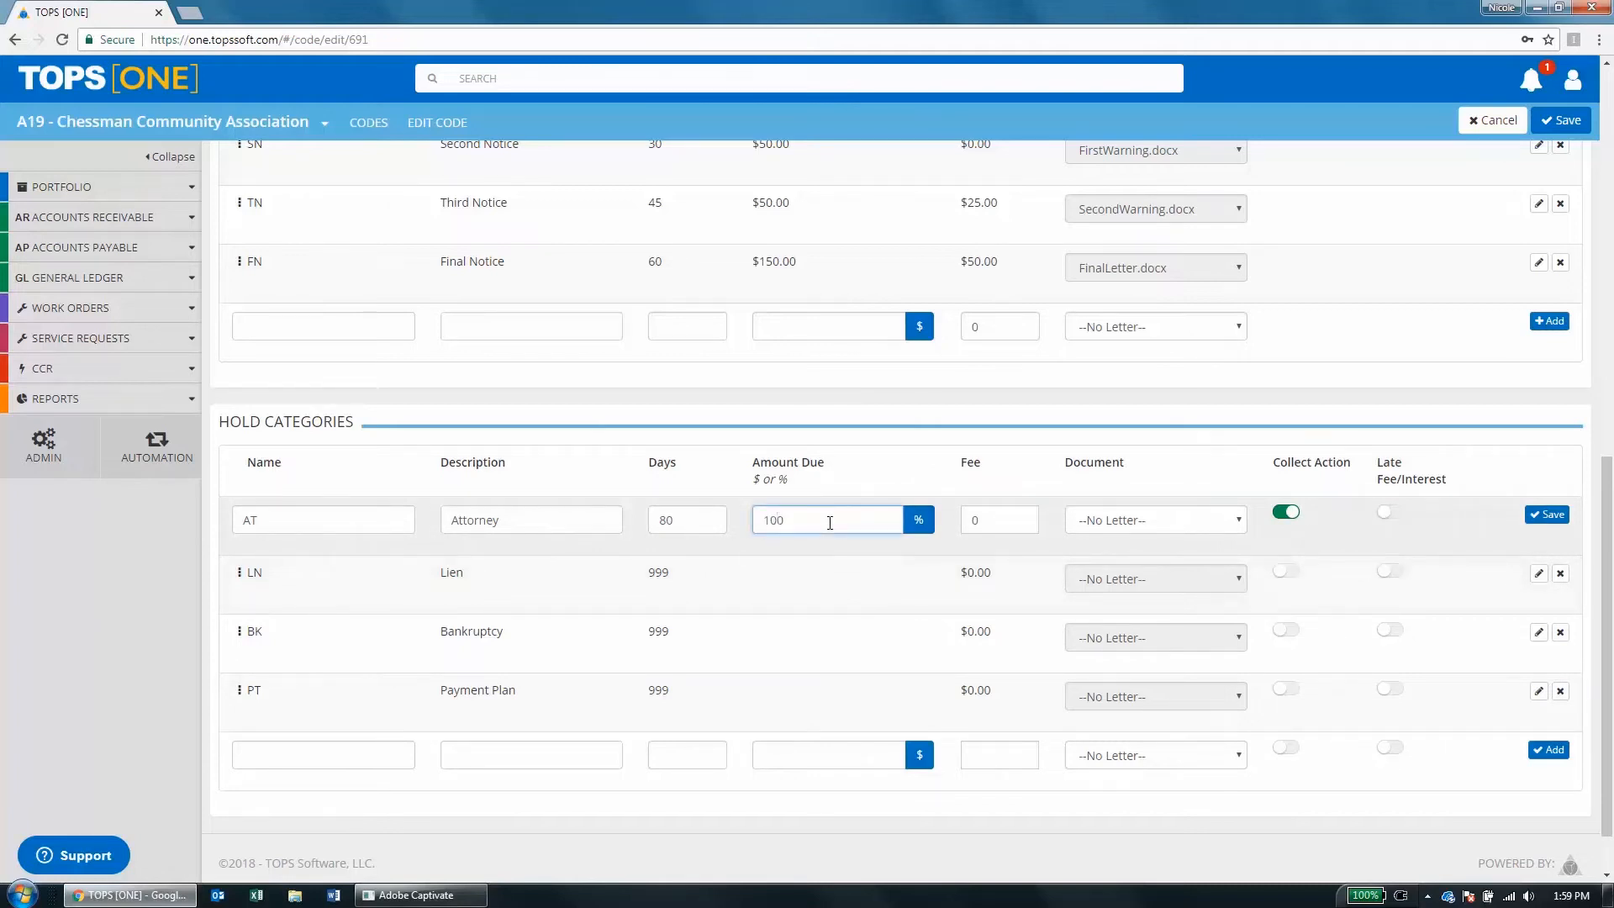
Edit the Lien hold category, setting its amount due to 100% and enabling Collect Action.
click(1538, 574)
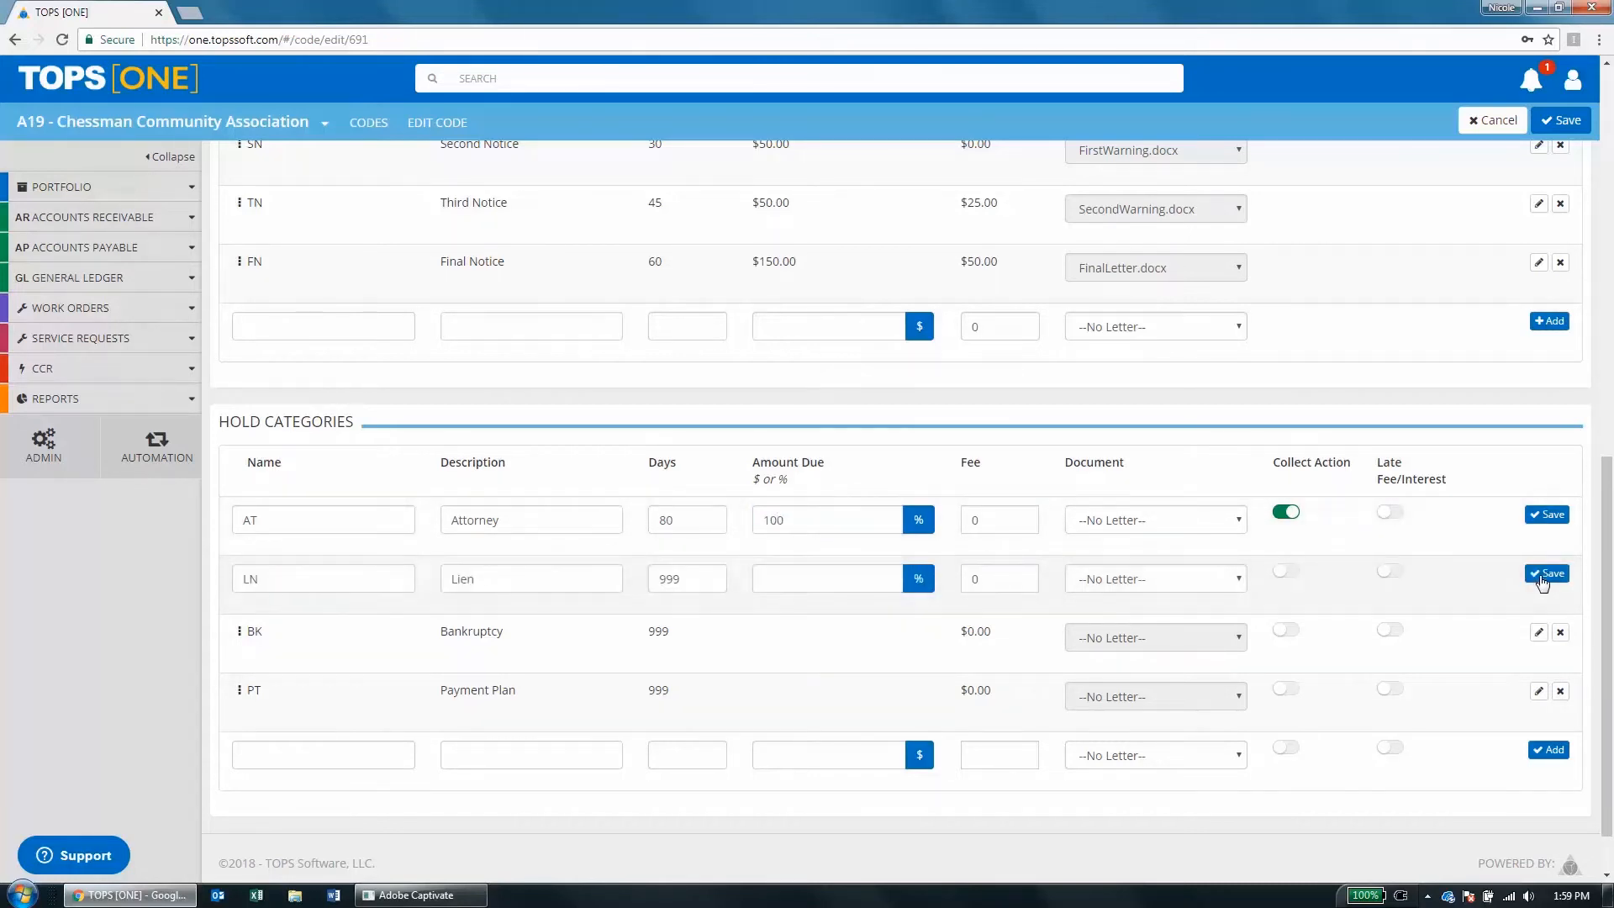
click(800, 574)
text(100)
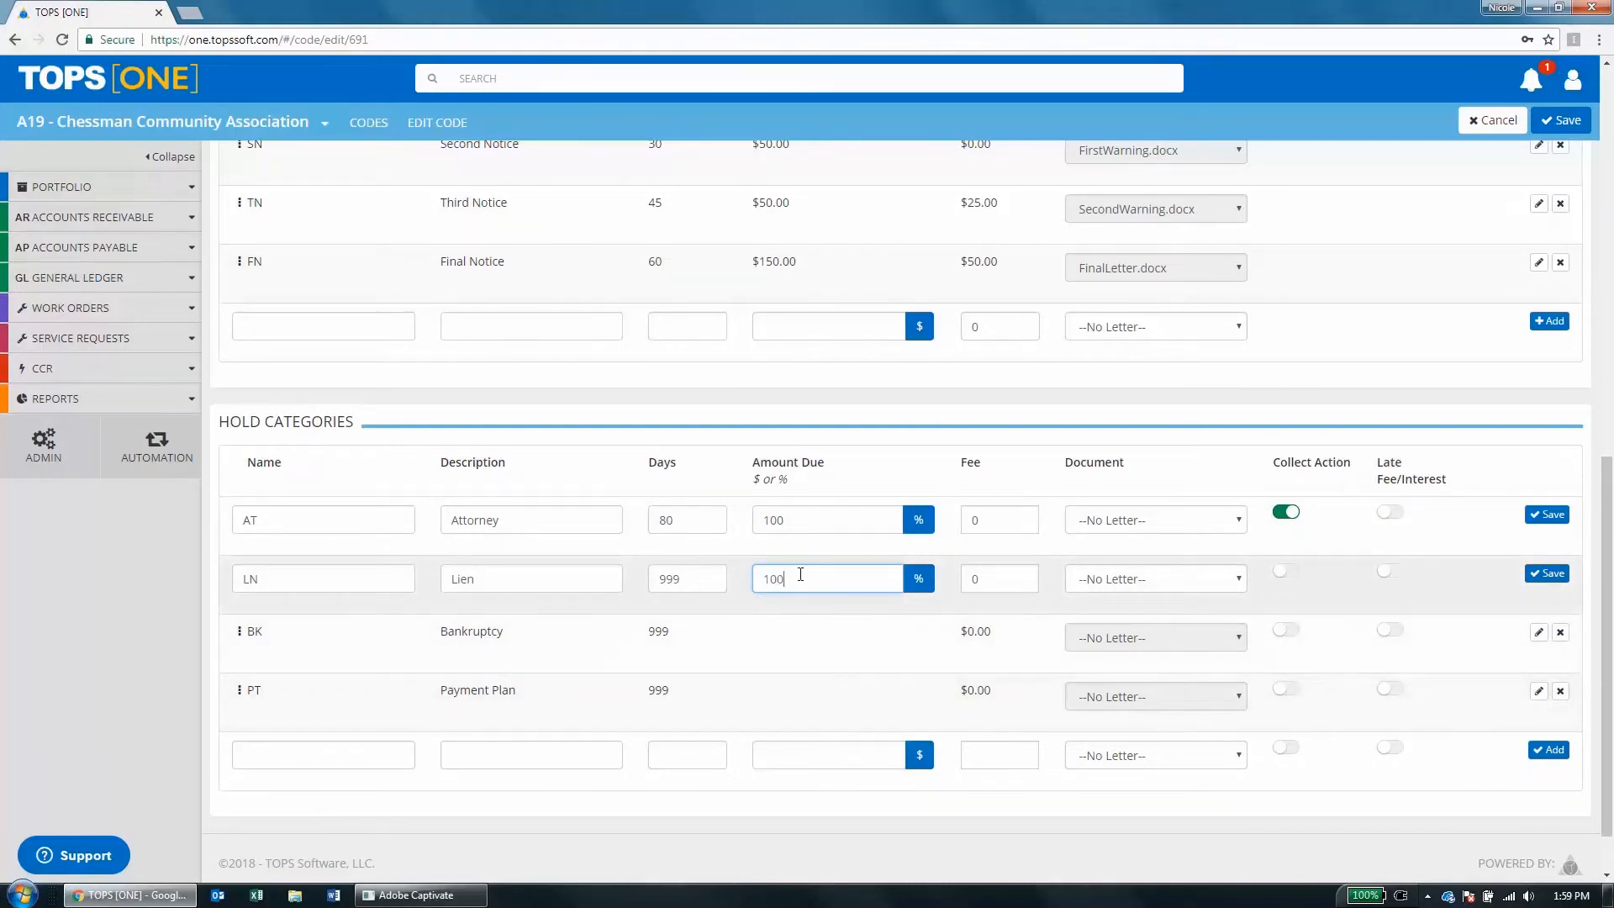
click(1293, 576)
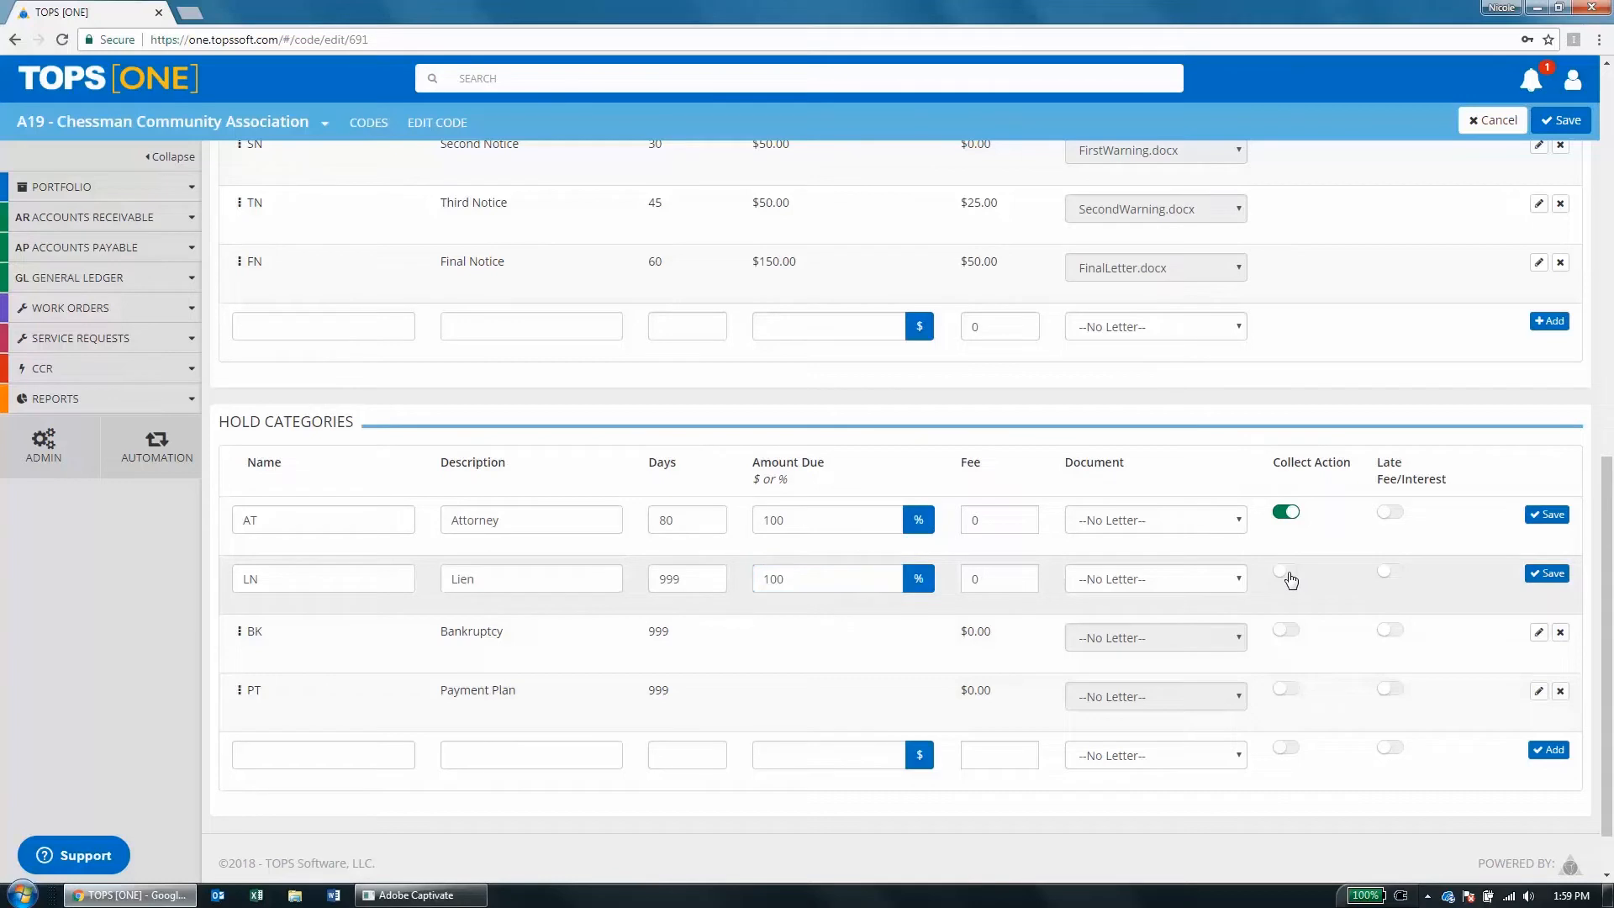
Set the Bankruptcy hold category's amount due to 100%, enable its Collect Action and save the row.
click(1539, 633)
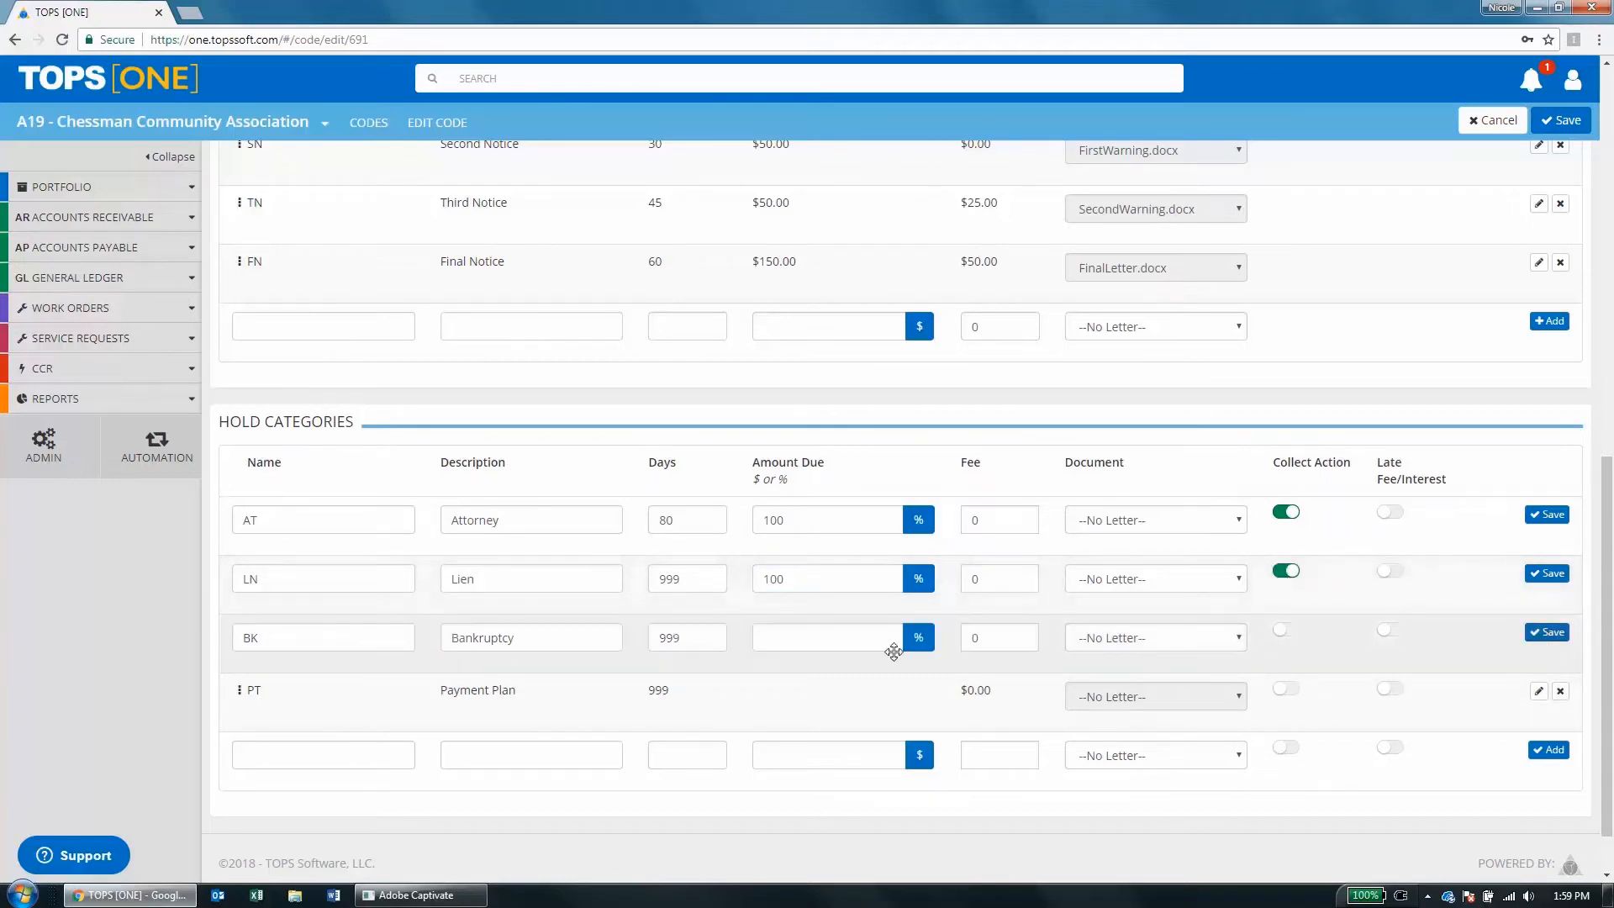
click(767, 640)
text(100)
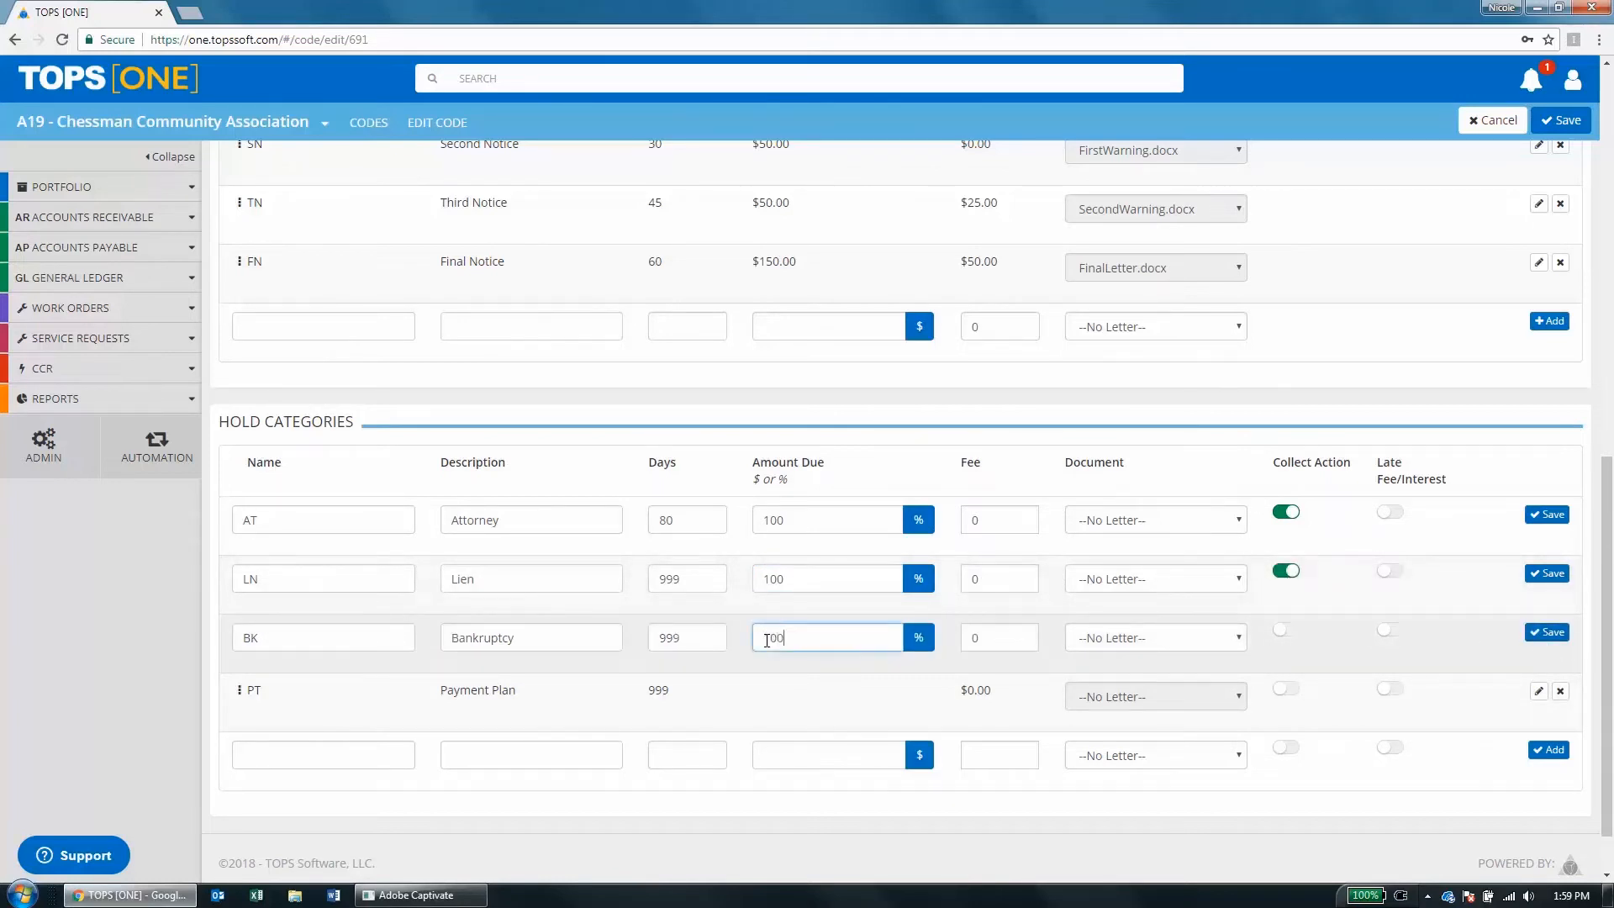
click(1291, 633)
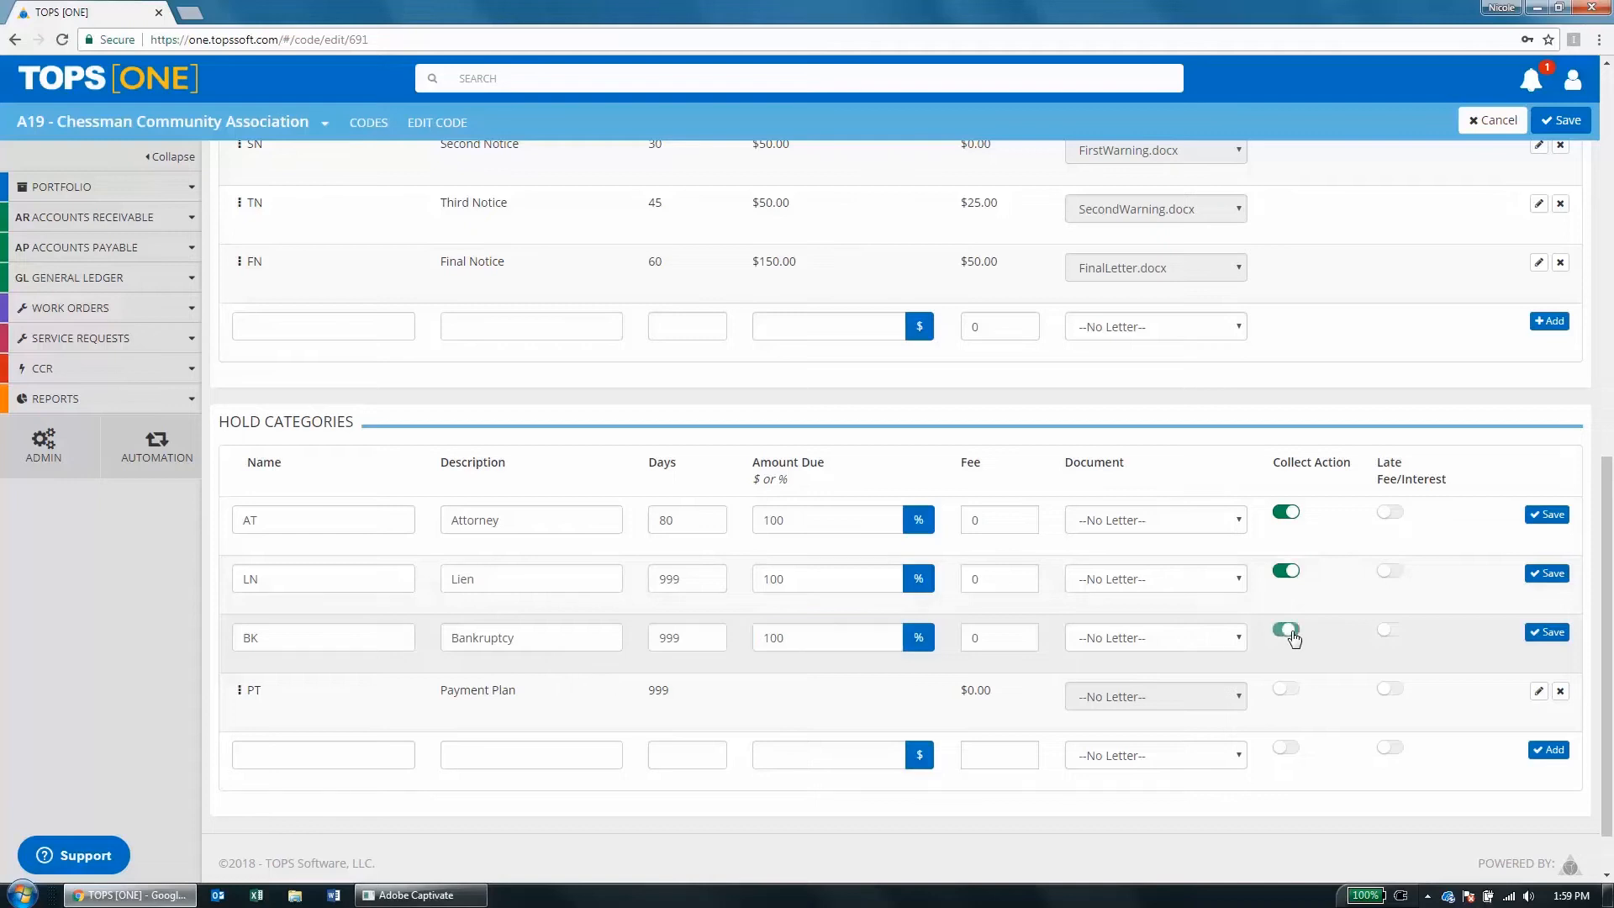
click(1546, 636)
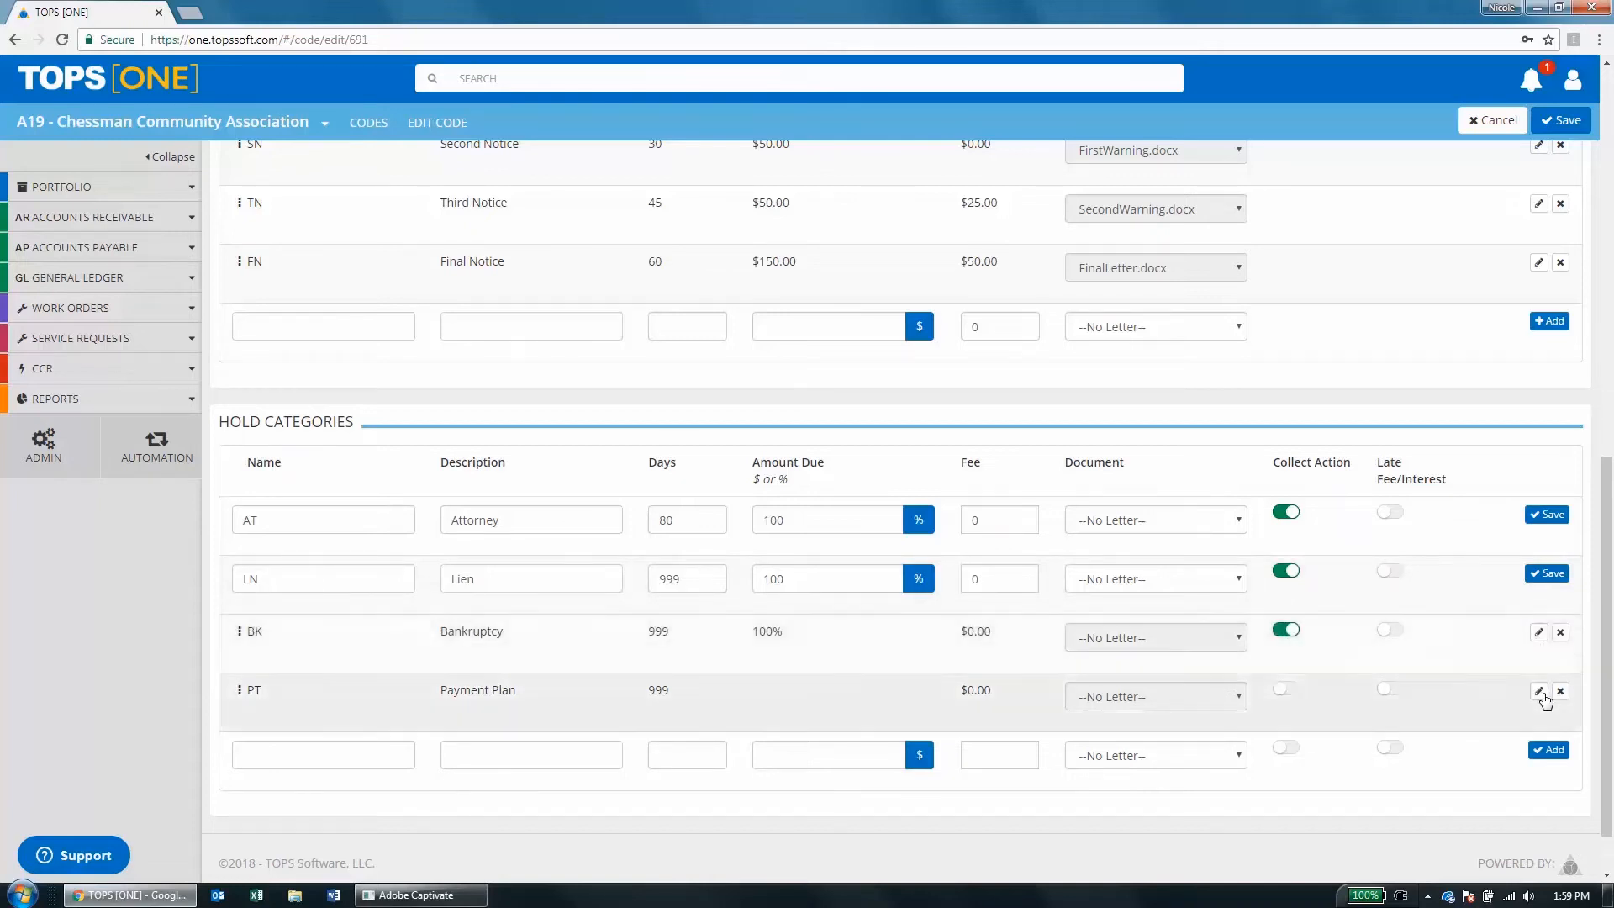
Set the Payment Plan hold category's amount due to 100%, enable Collect Action and Late Fee/Interest, and save the row.
click(1539, 692)
click(833, 691)
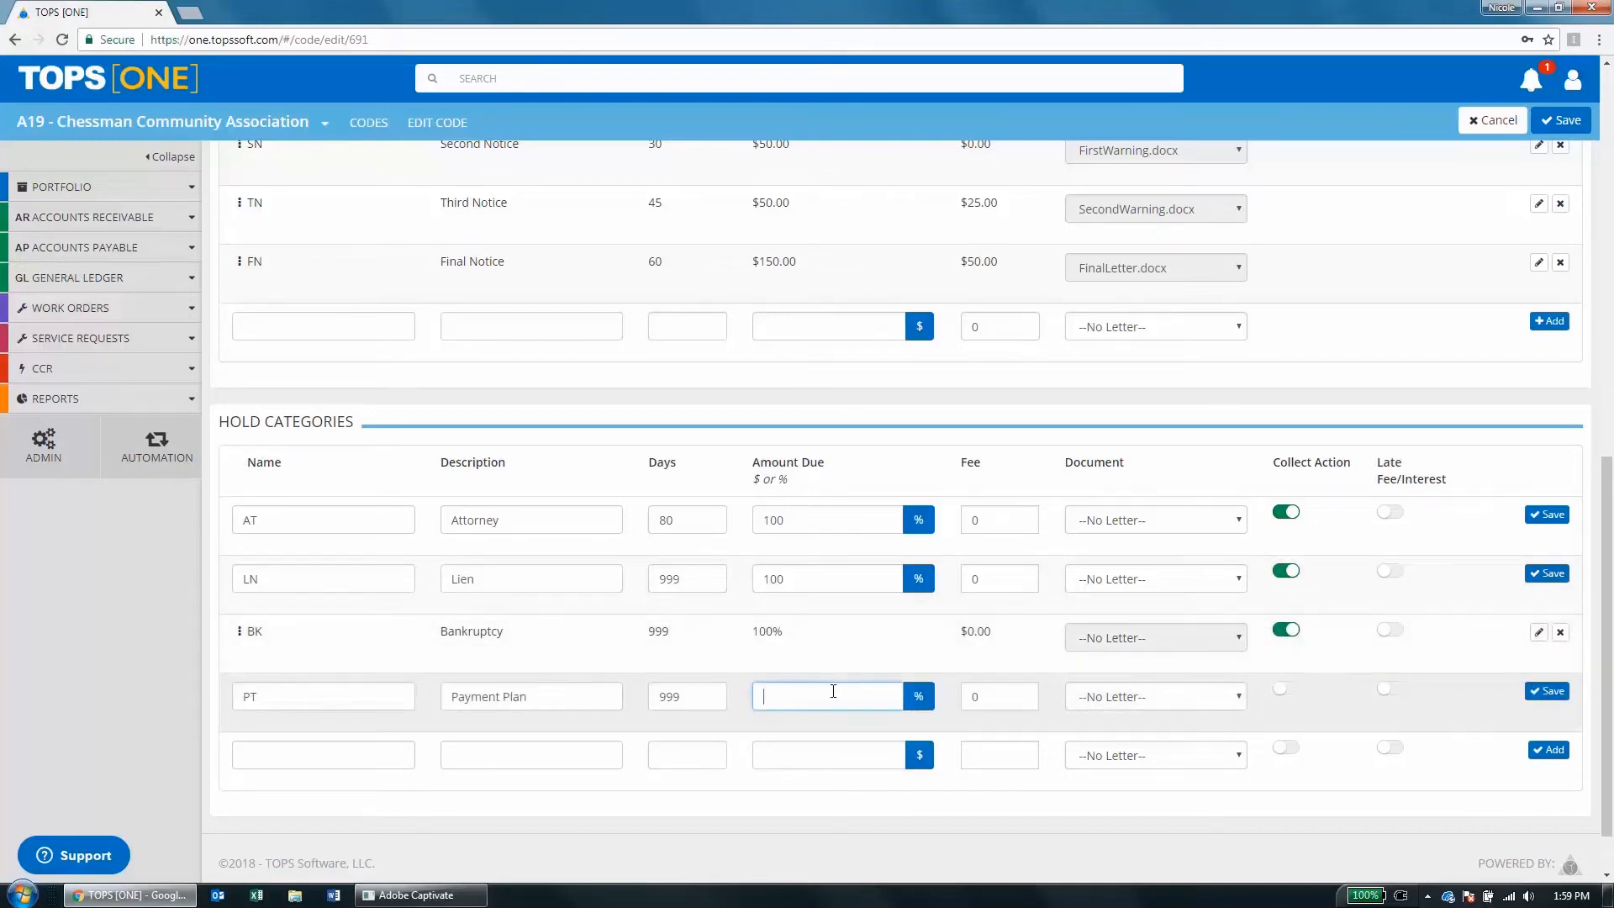
text(100)
click(1287, 691)
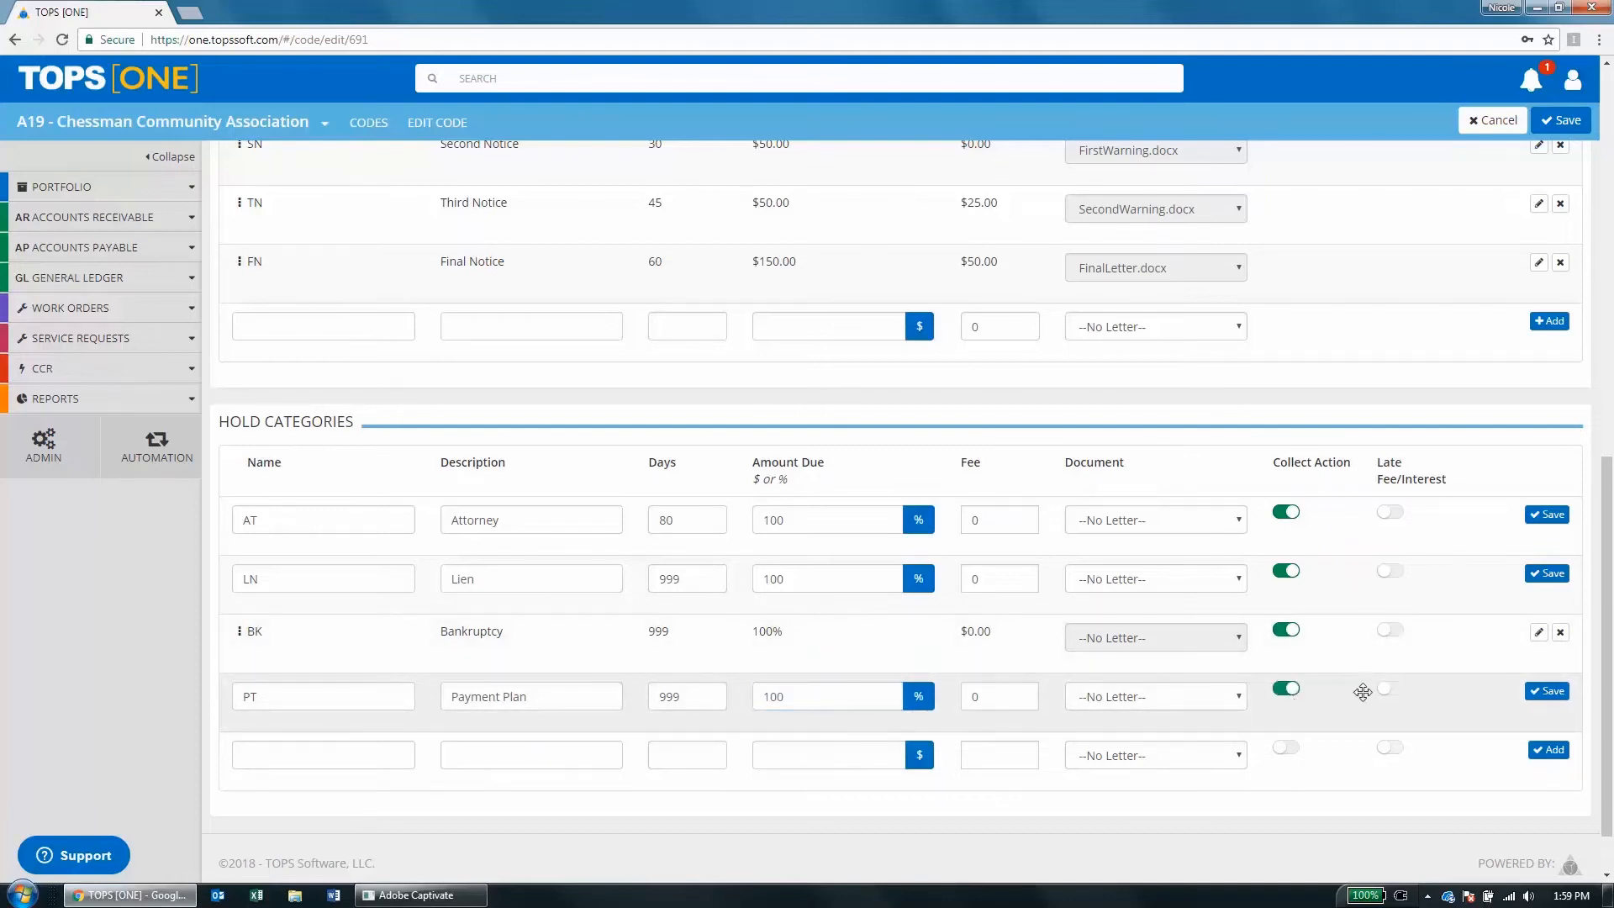
click(1396, 692)
click(1554, 695)
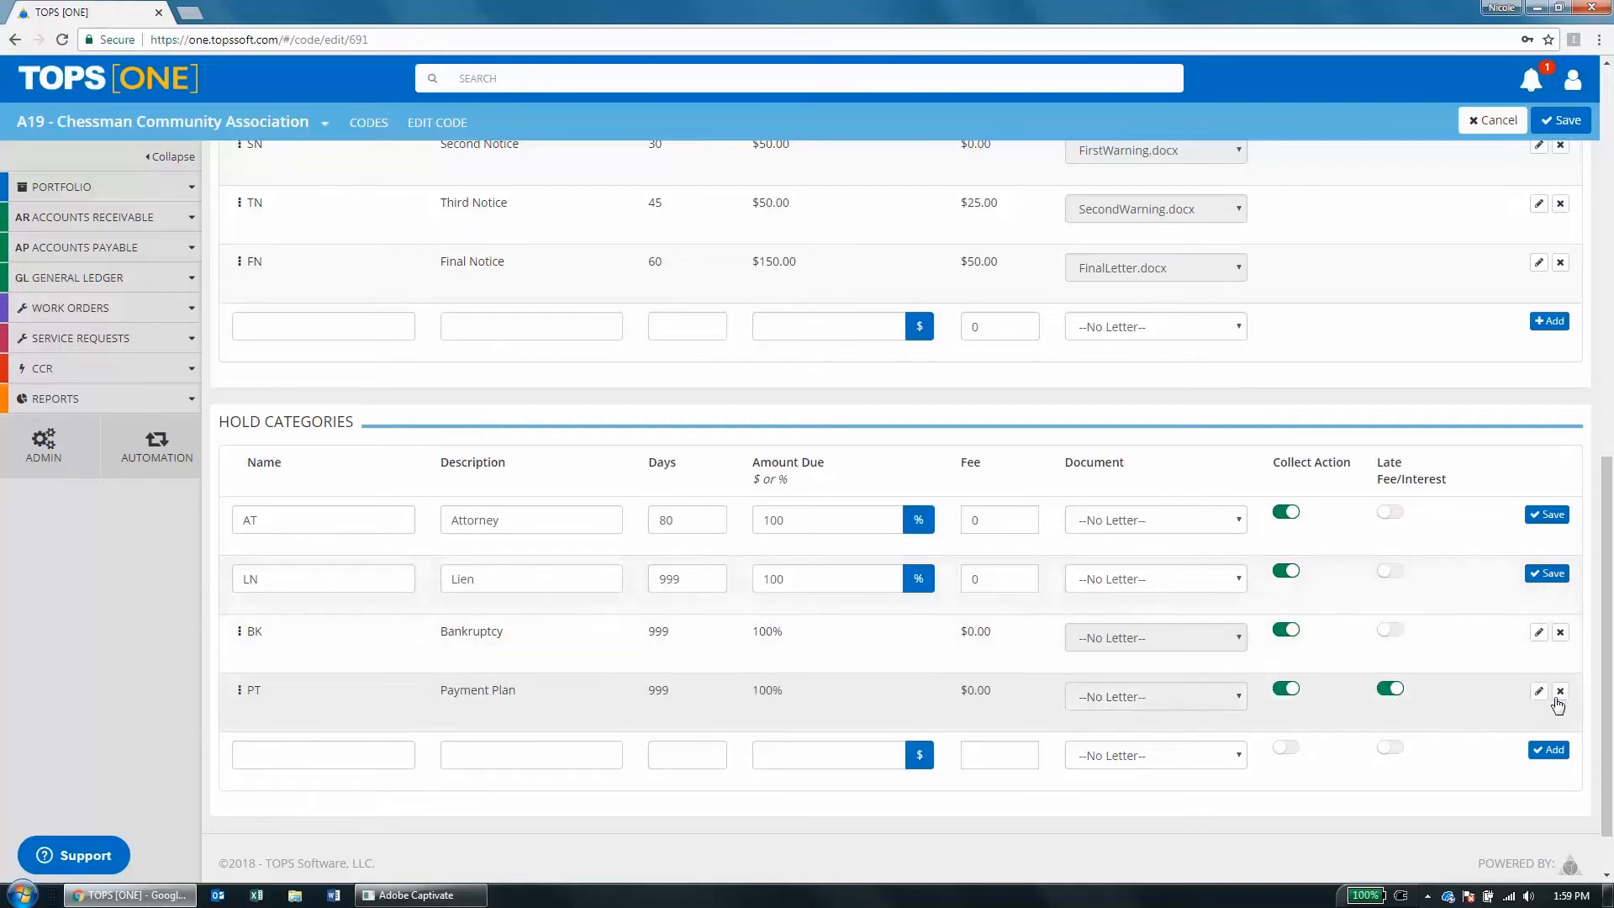
Save the Lien and Attorney hold category rows, and save the code with its effect on all current transactions accepted.
click(1547, 574)
click(1547, 514)
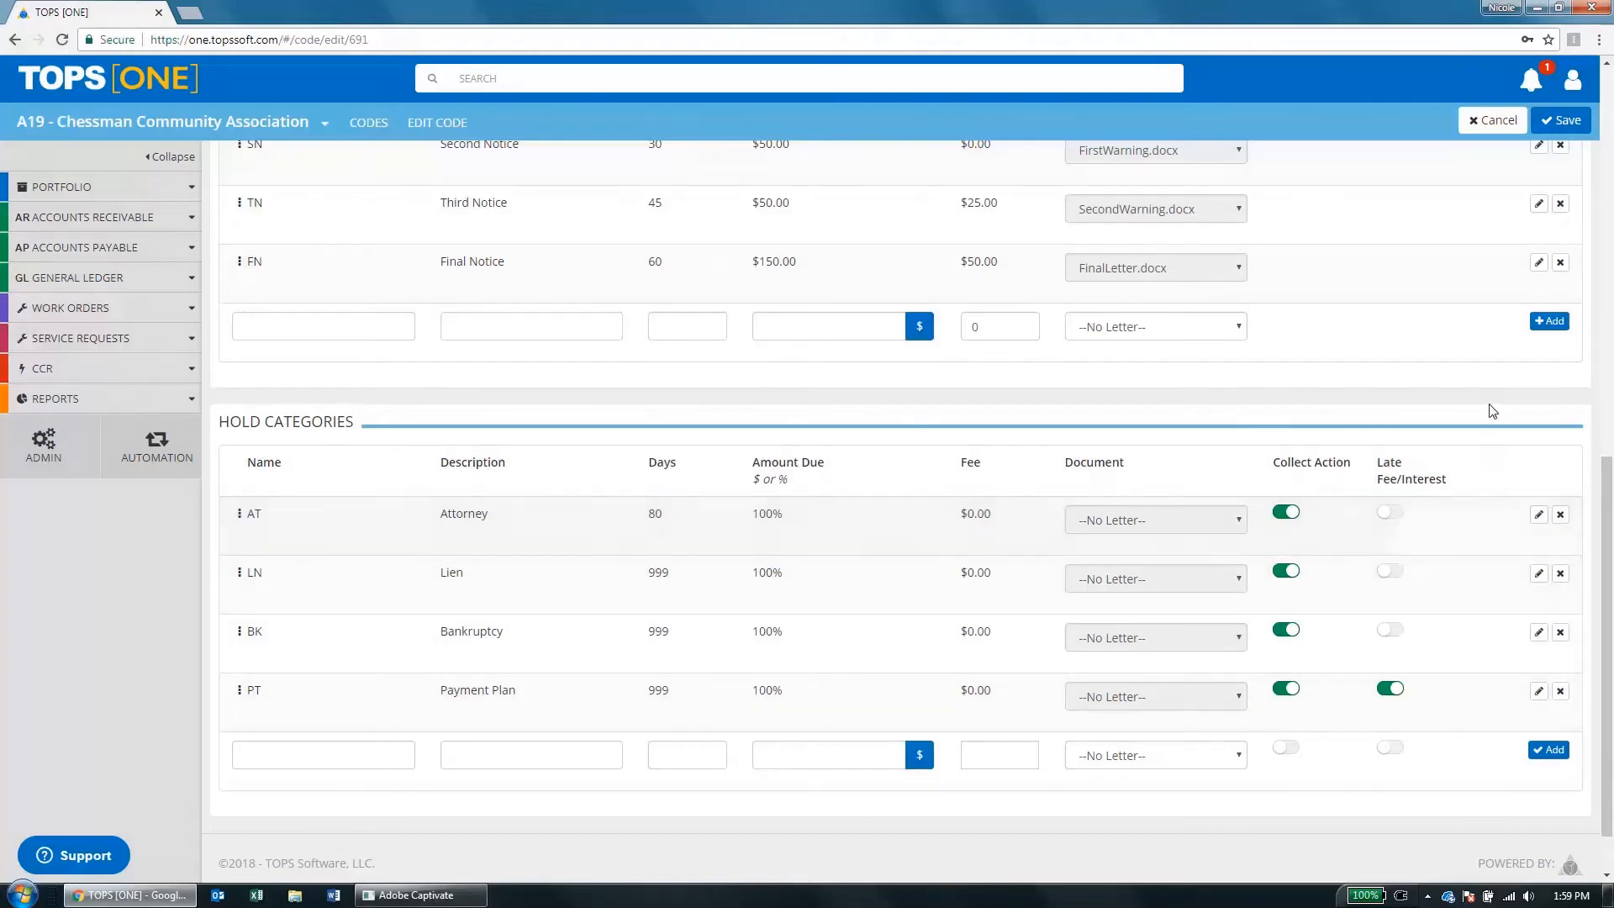
click(1560, 122)
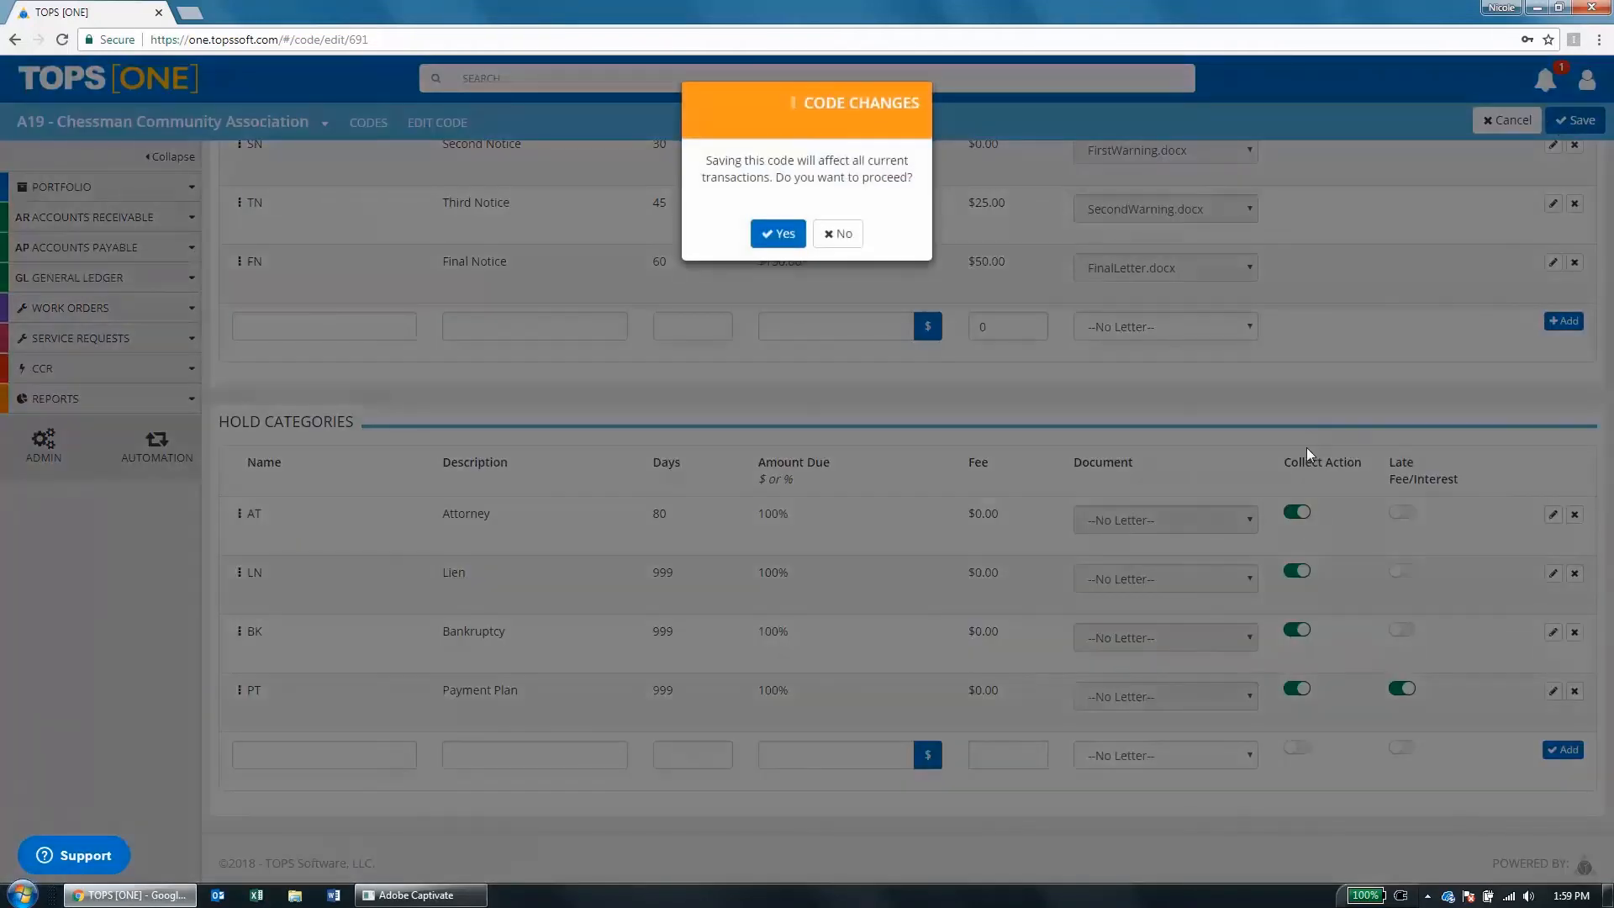
click(780, 235)
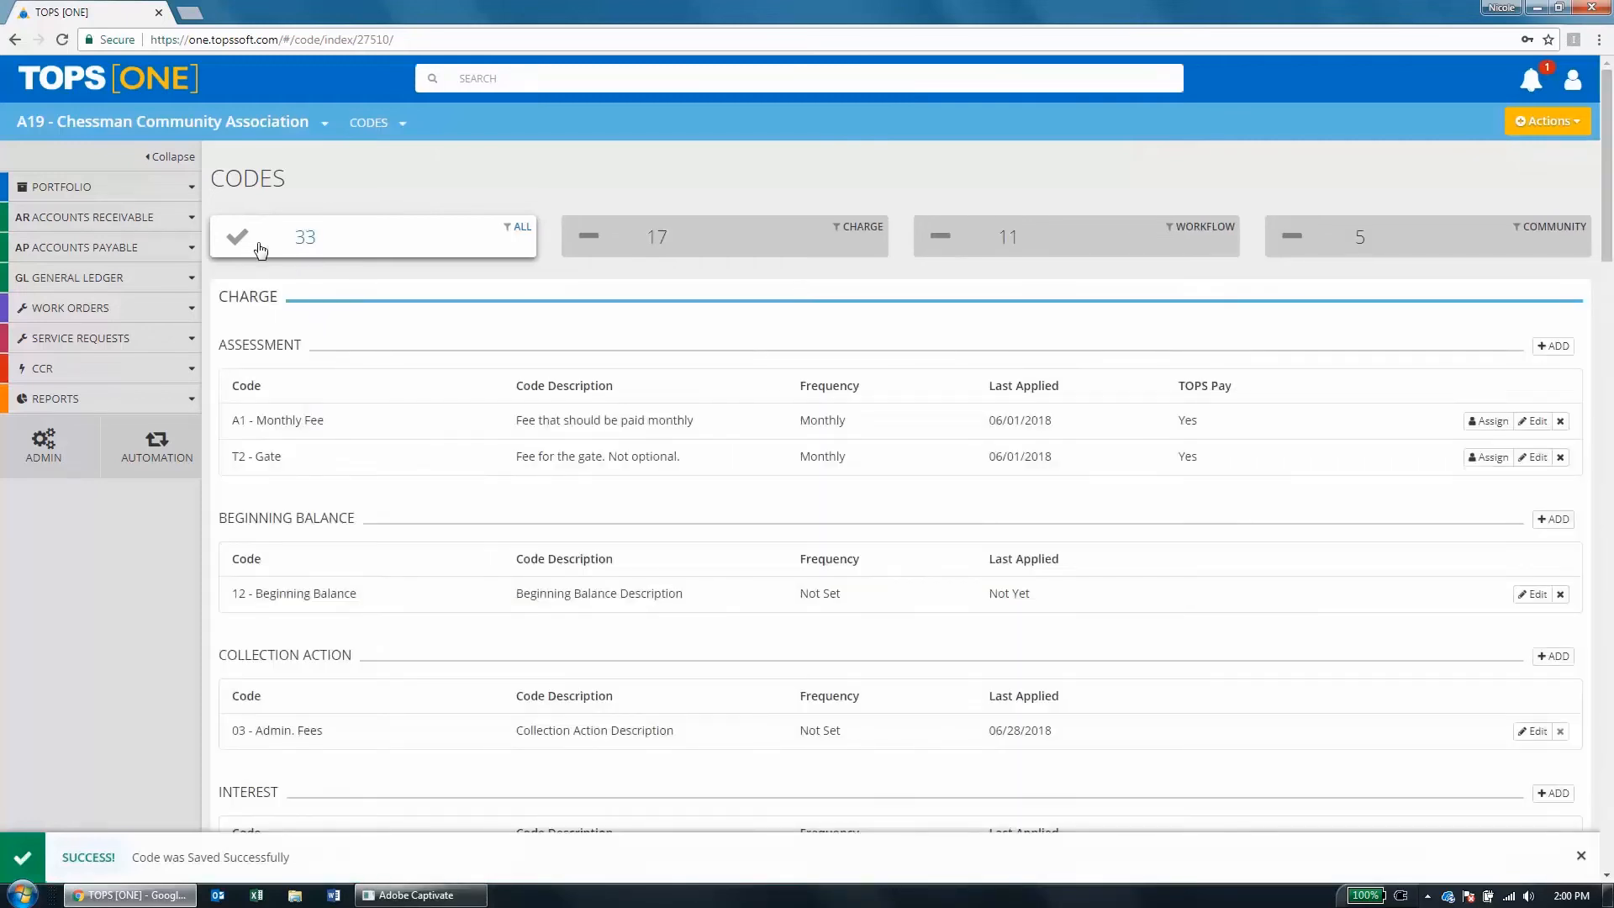
Create a new Accounts Receivable collection run for the community with an effective date of 07/25/2018.
click(191, 219)
click(76, 368)
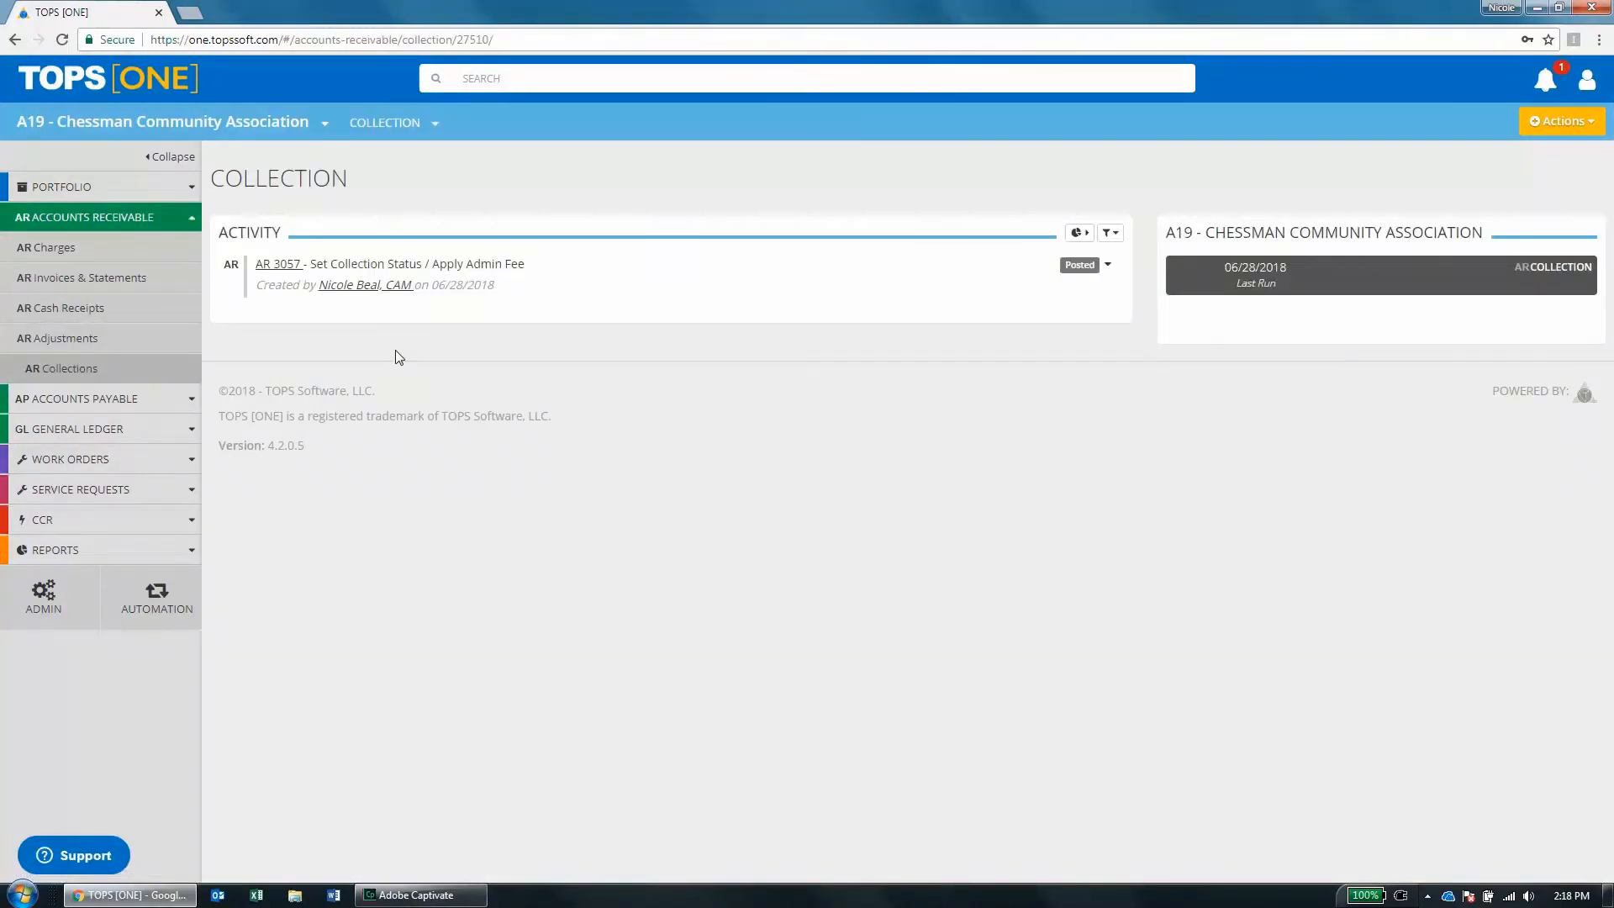
click(1552, 124)
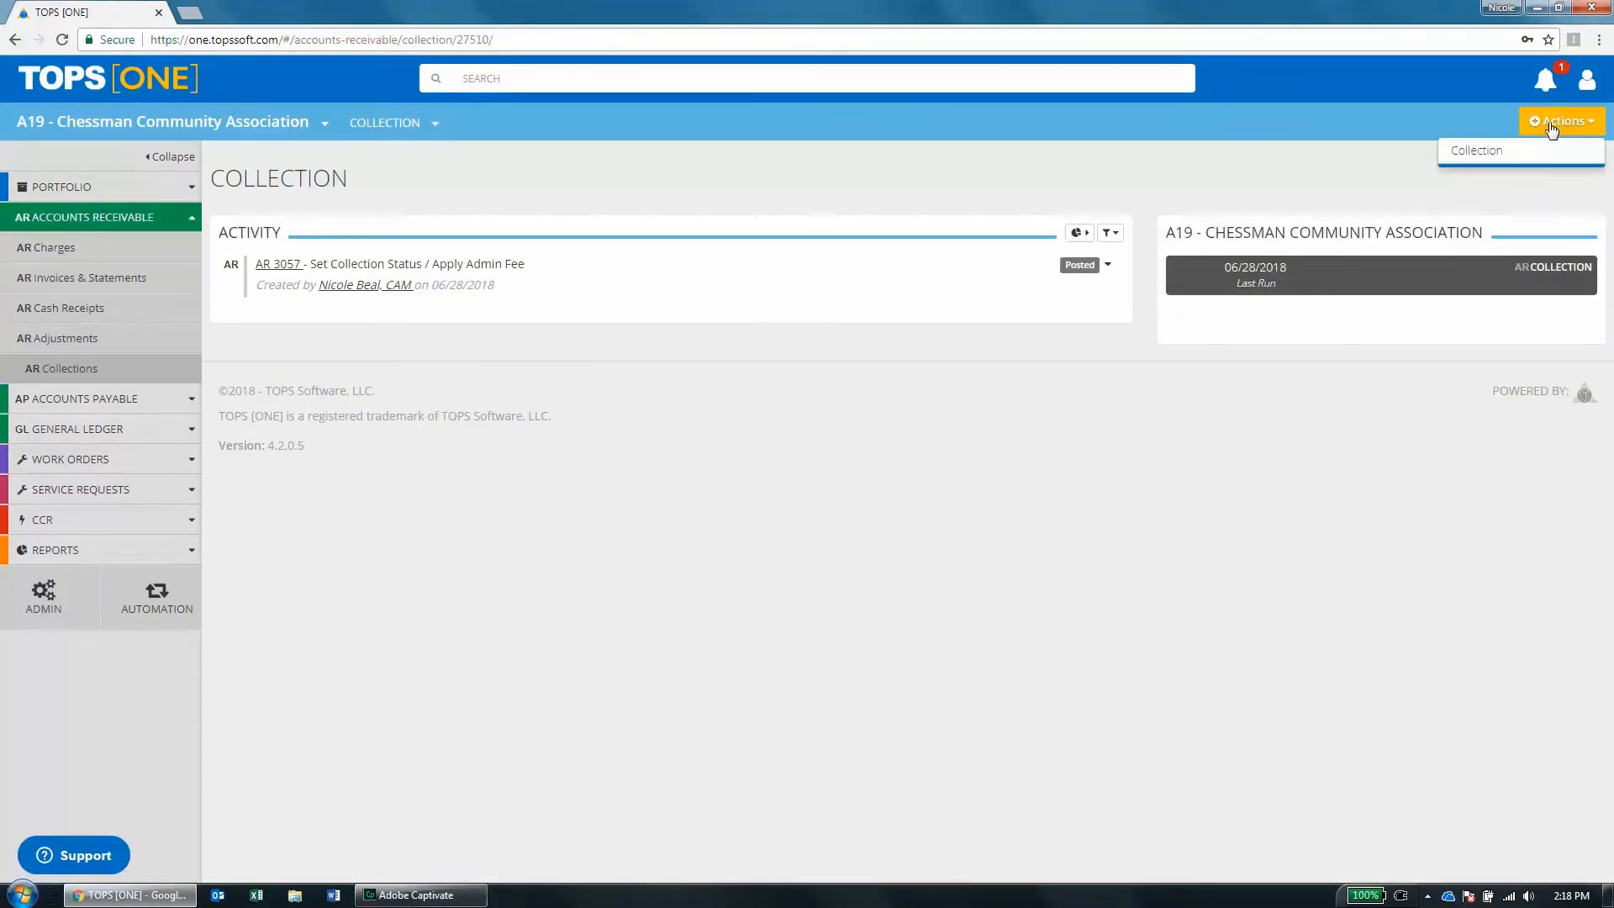
click(1487, 151)
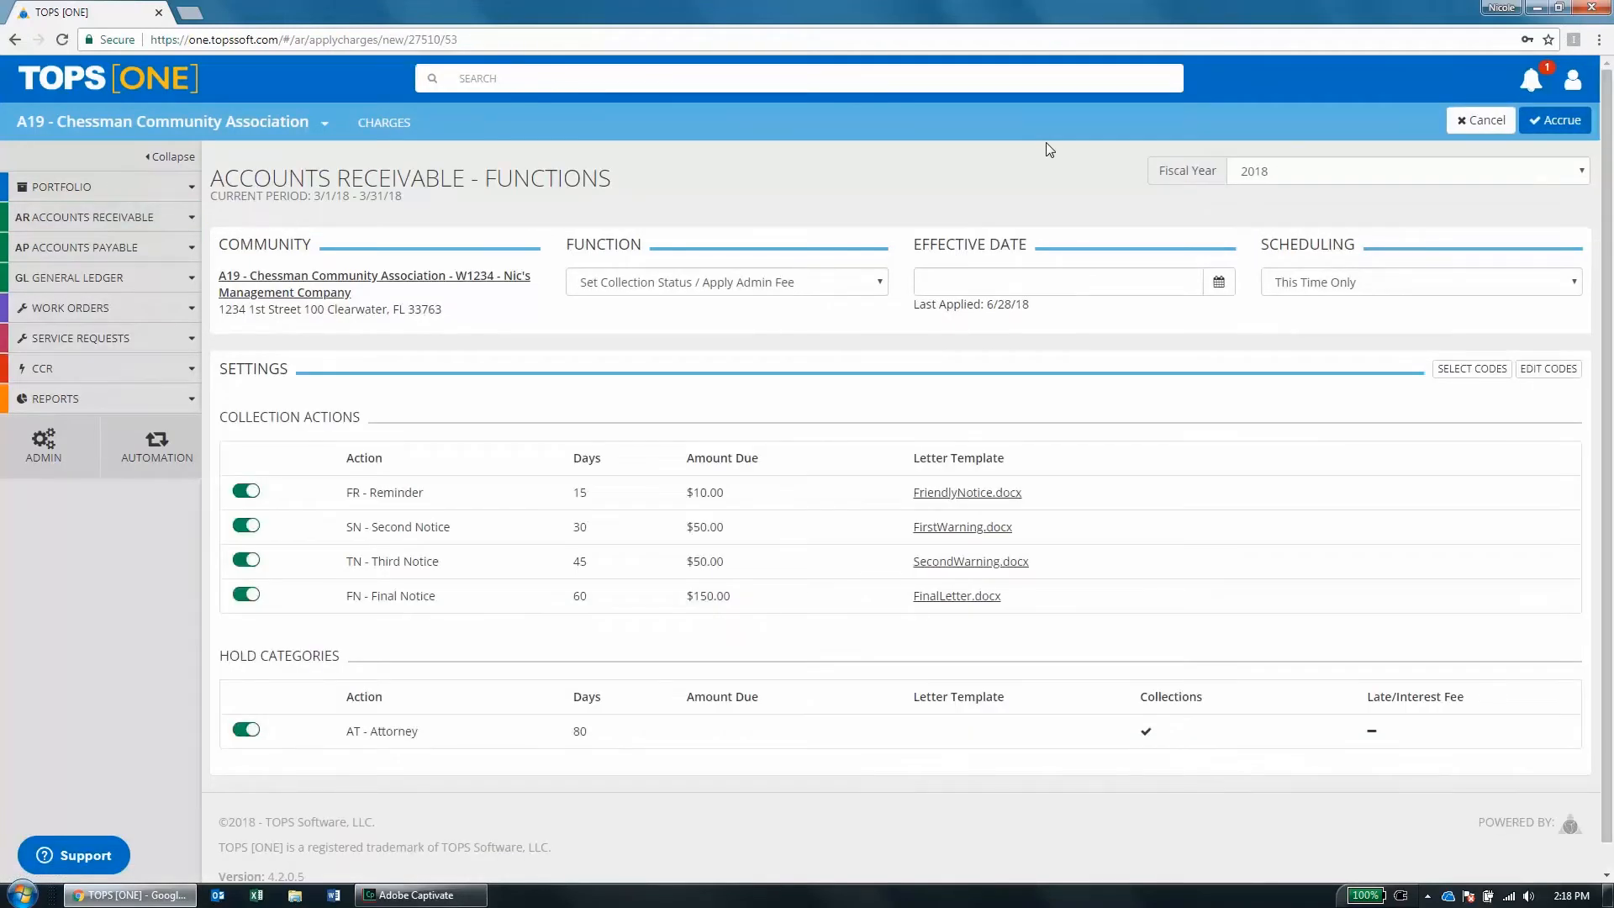
click(976, 281)
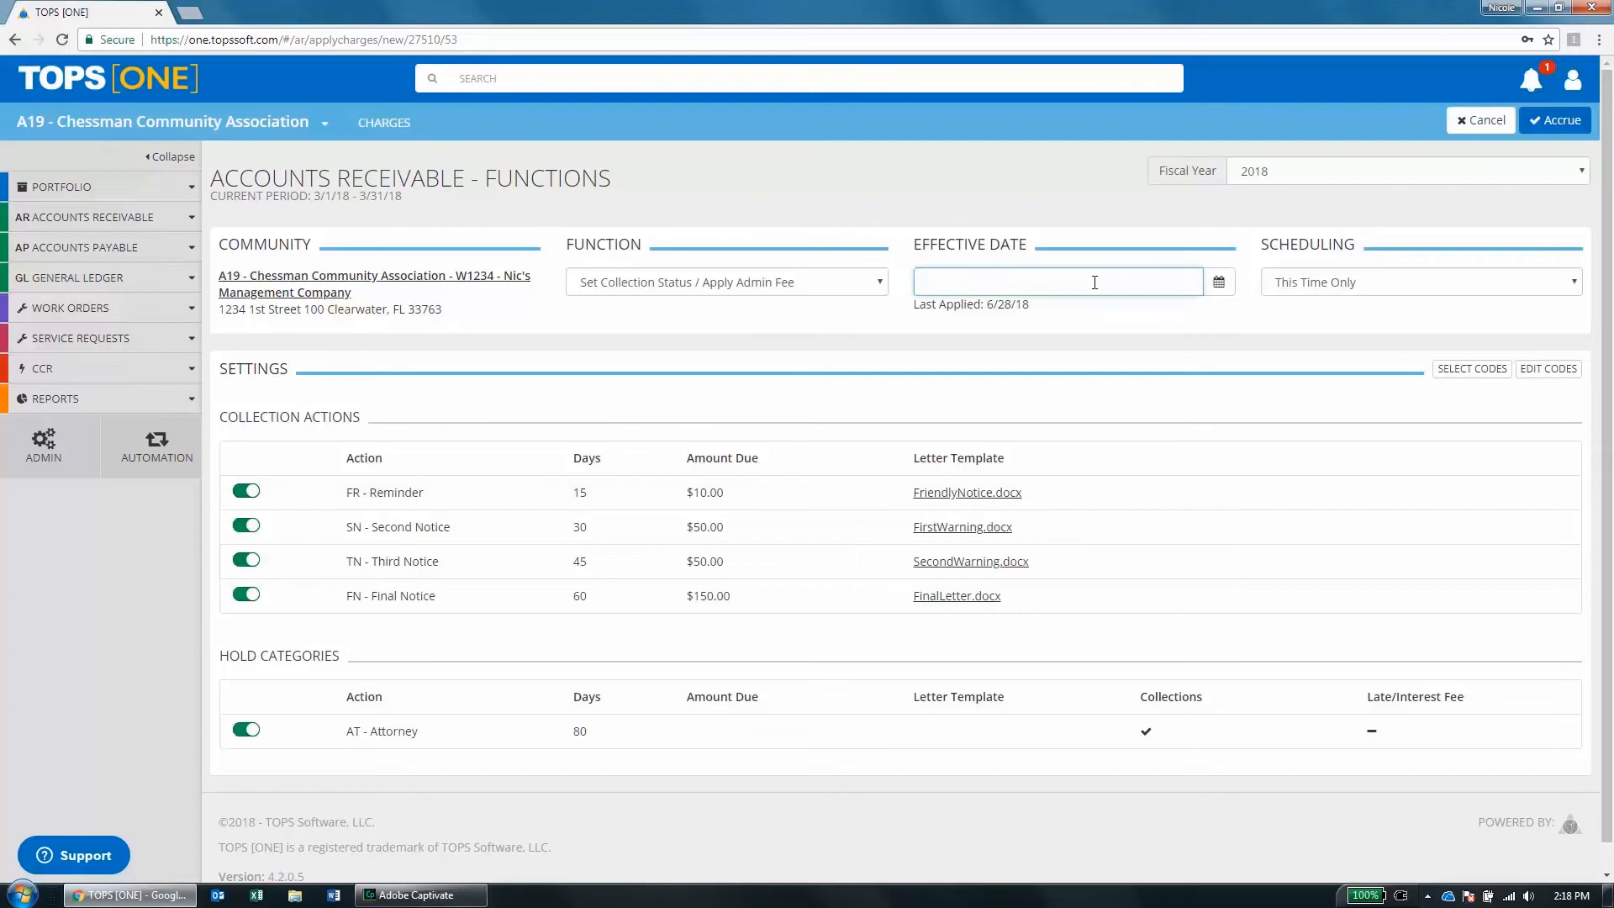
click(1219, 282)
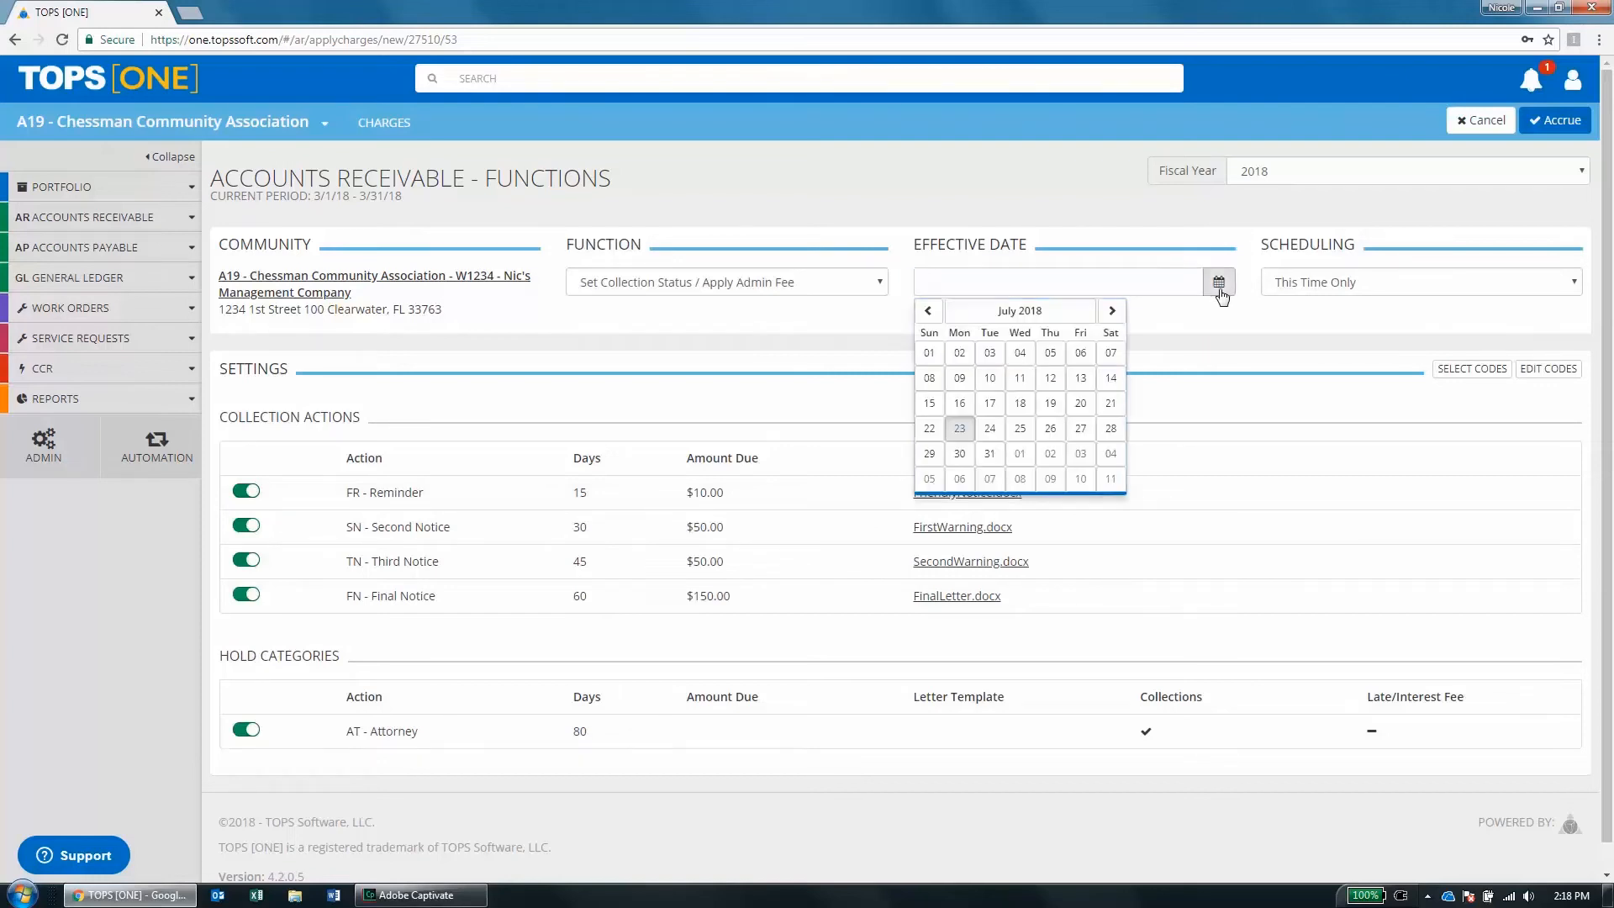
click(1022, 429)
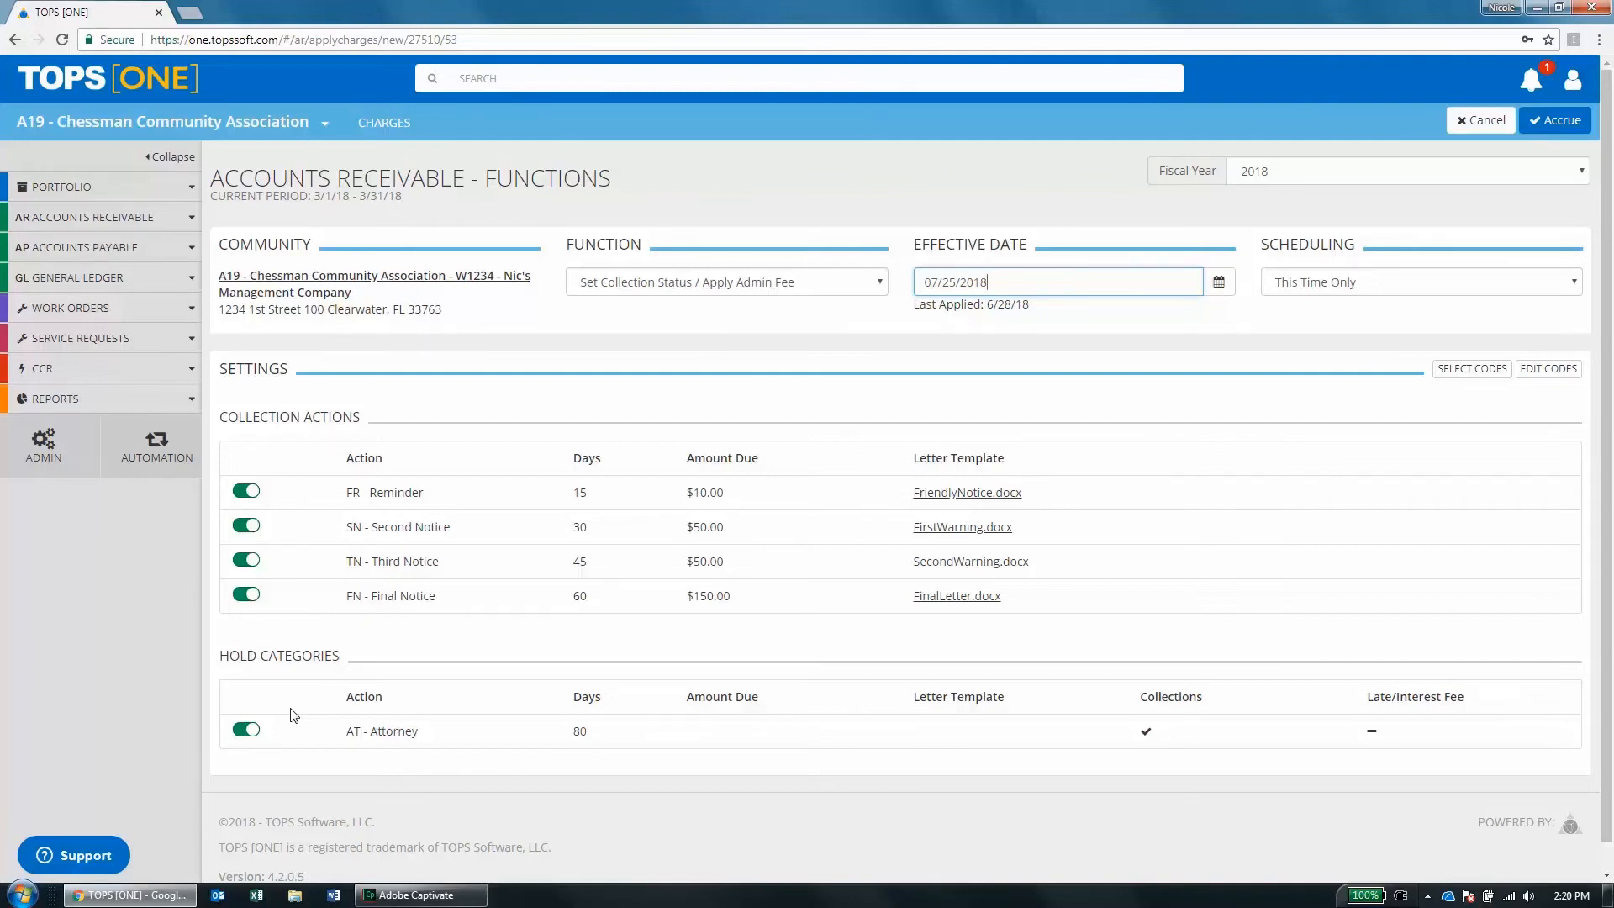
Check the codes selected for the collection run without changing them, and accrue the run.
click(1472, 369)
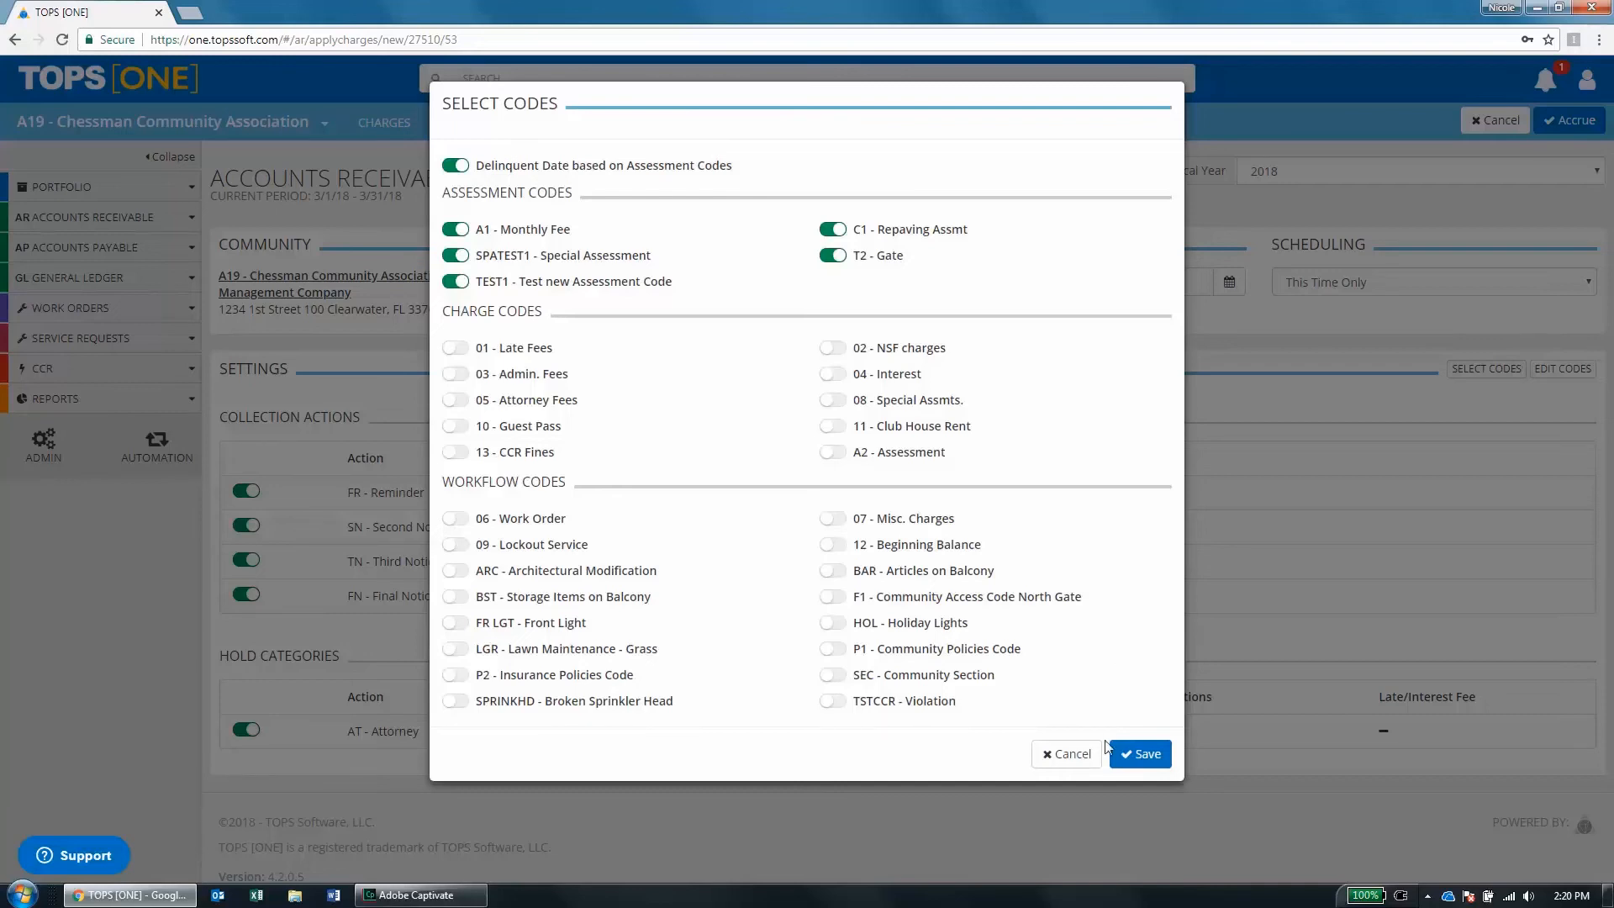
click(1074, 755)
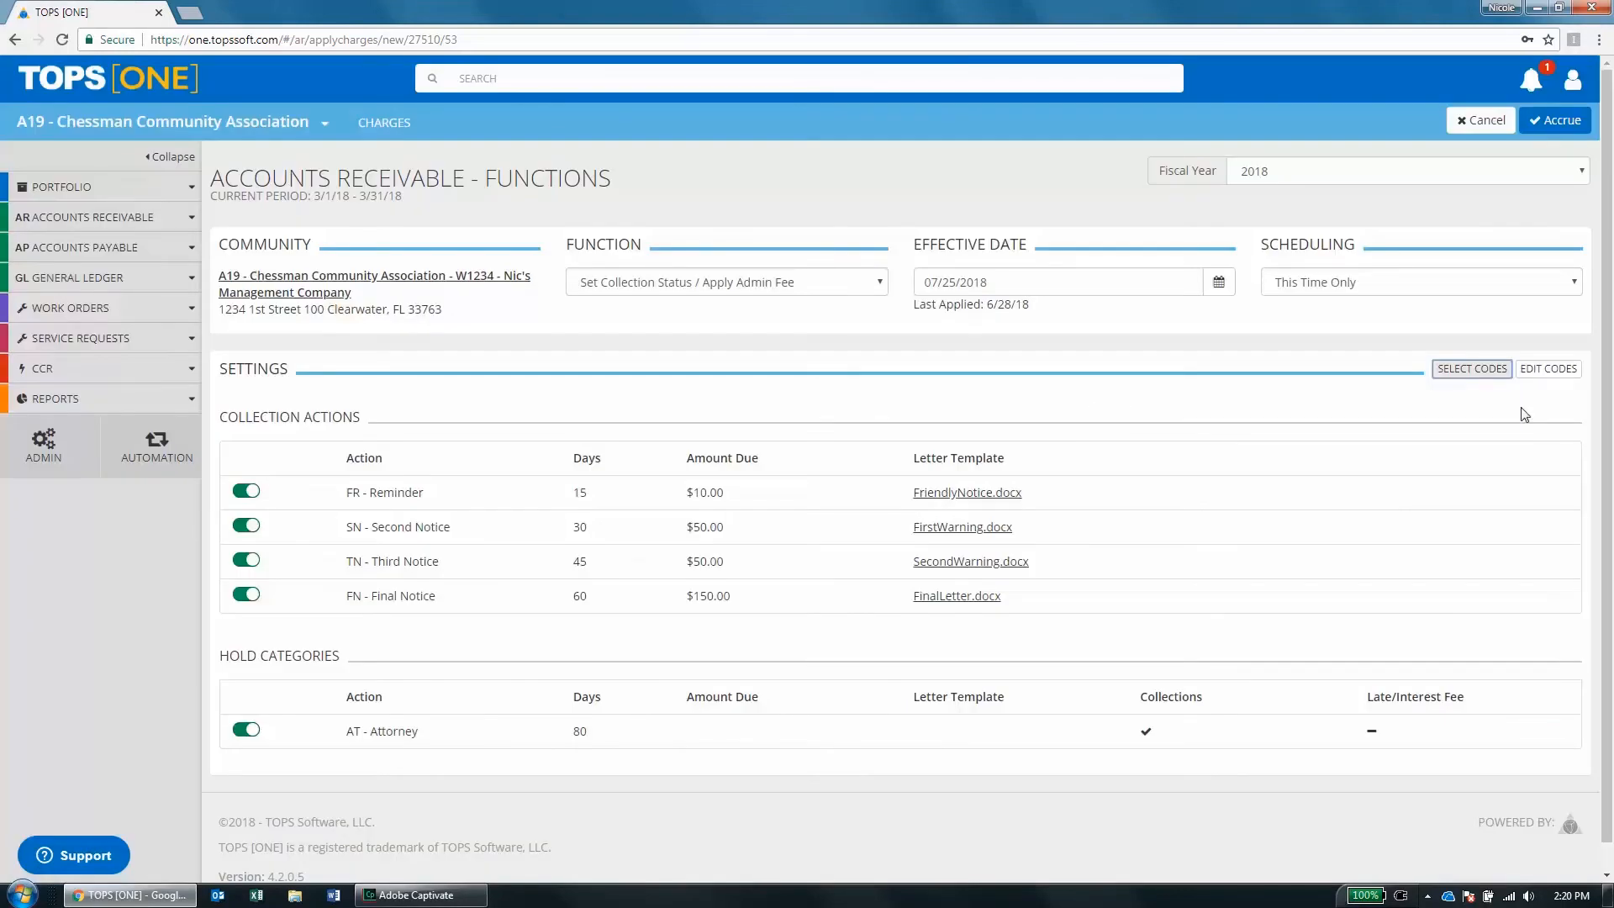
click(1557, 120)
click(777, 249)
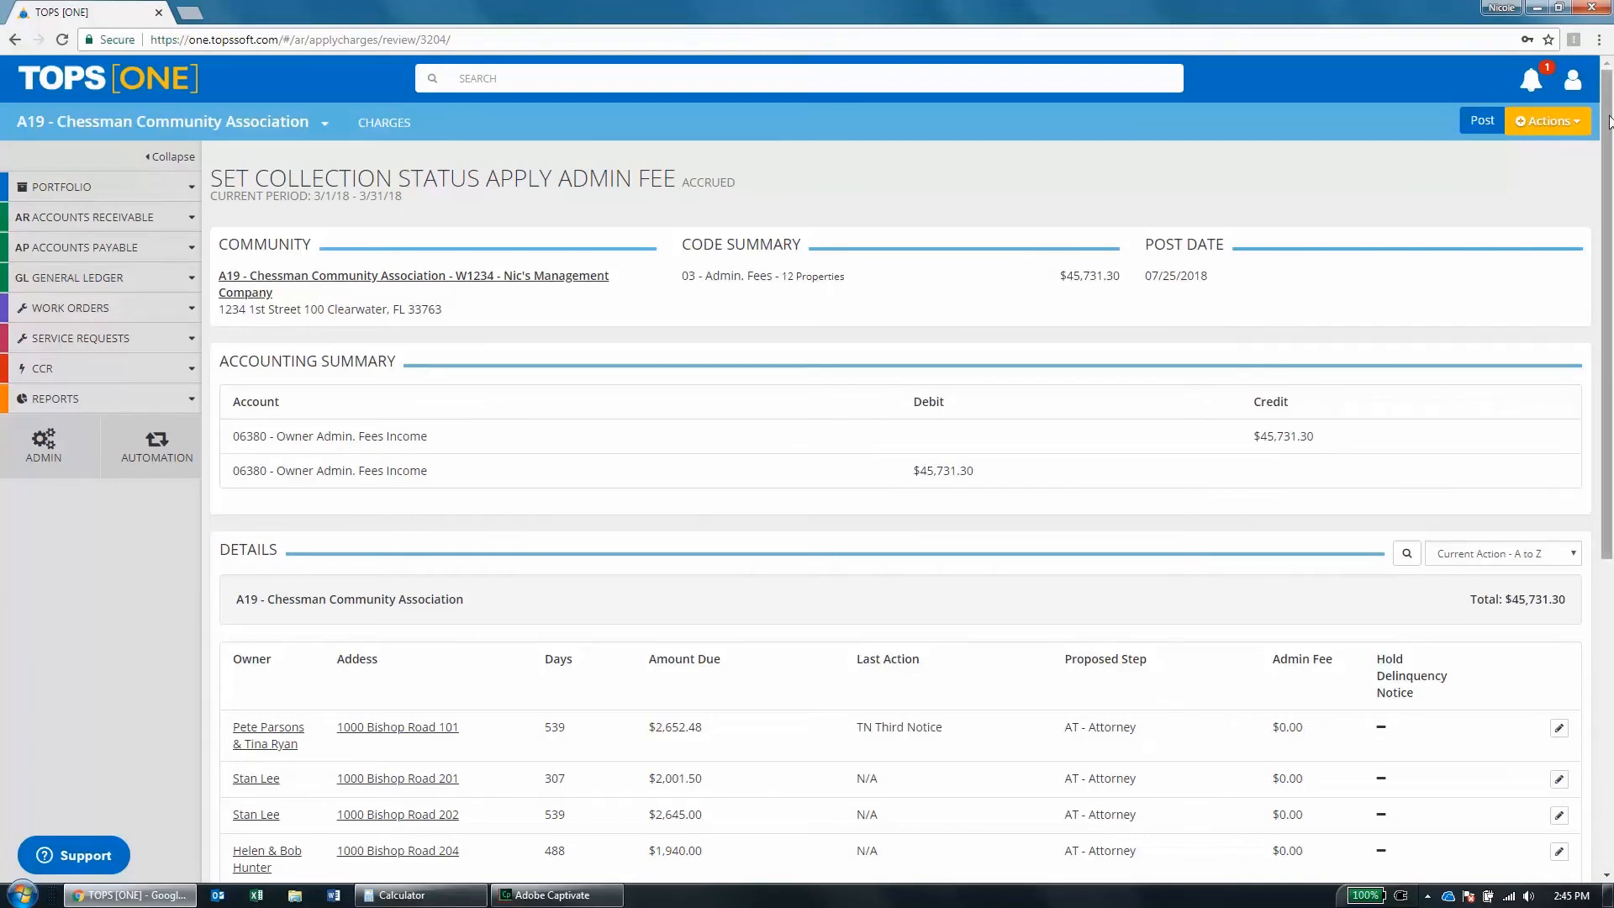
Examine the accrued run's owner details along with the transaction search and sort order options.
drag(1610, 122, 1611, 332)
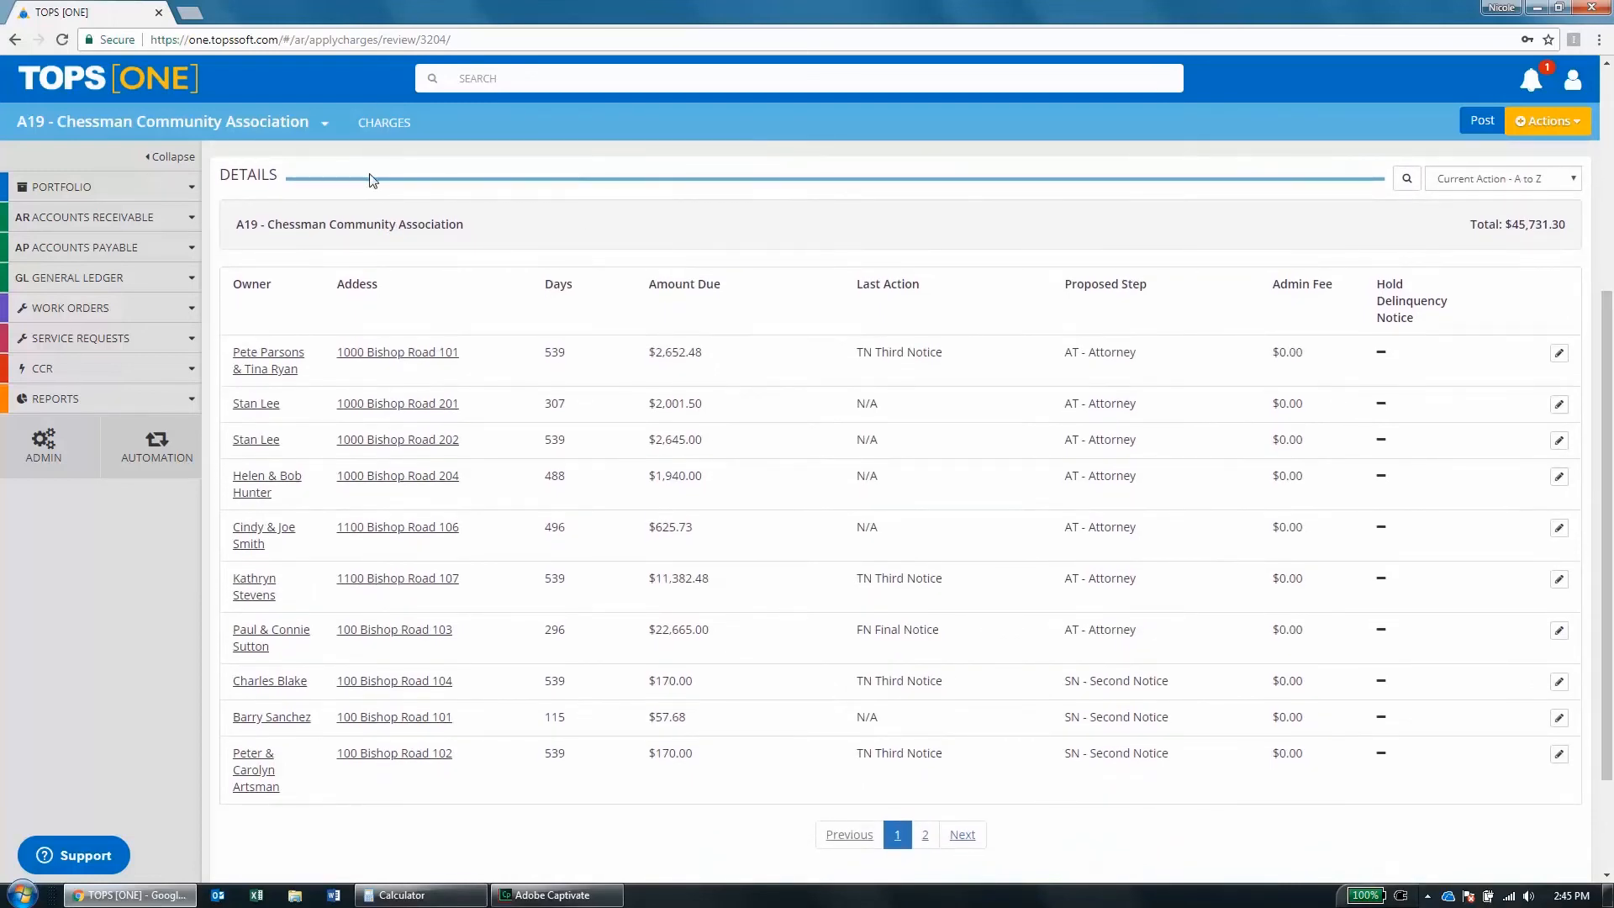
click(1407, 179)
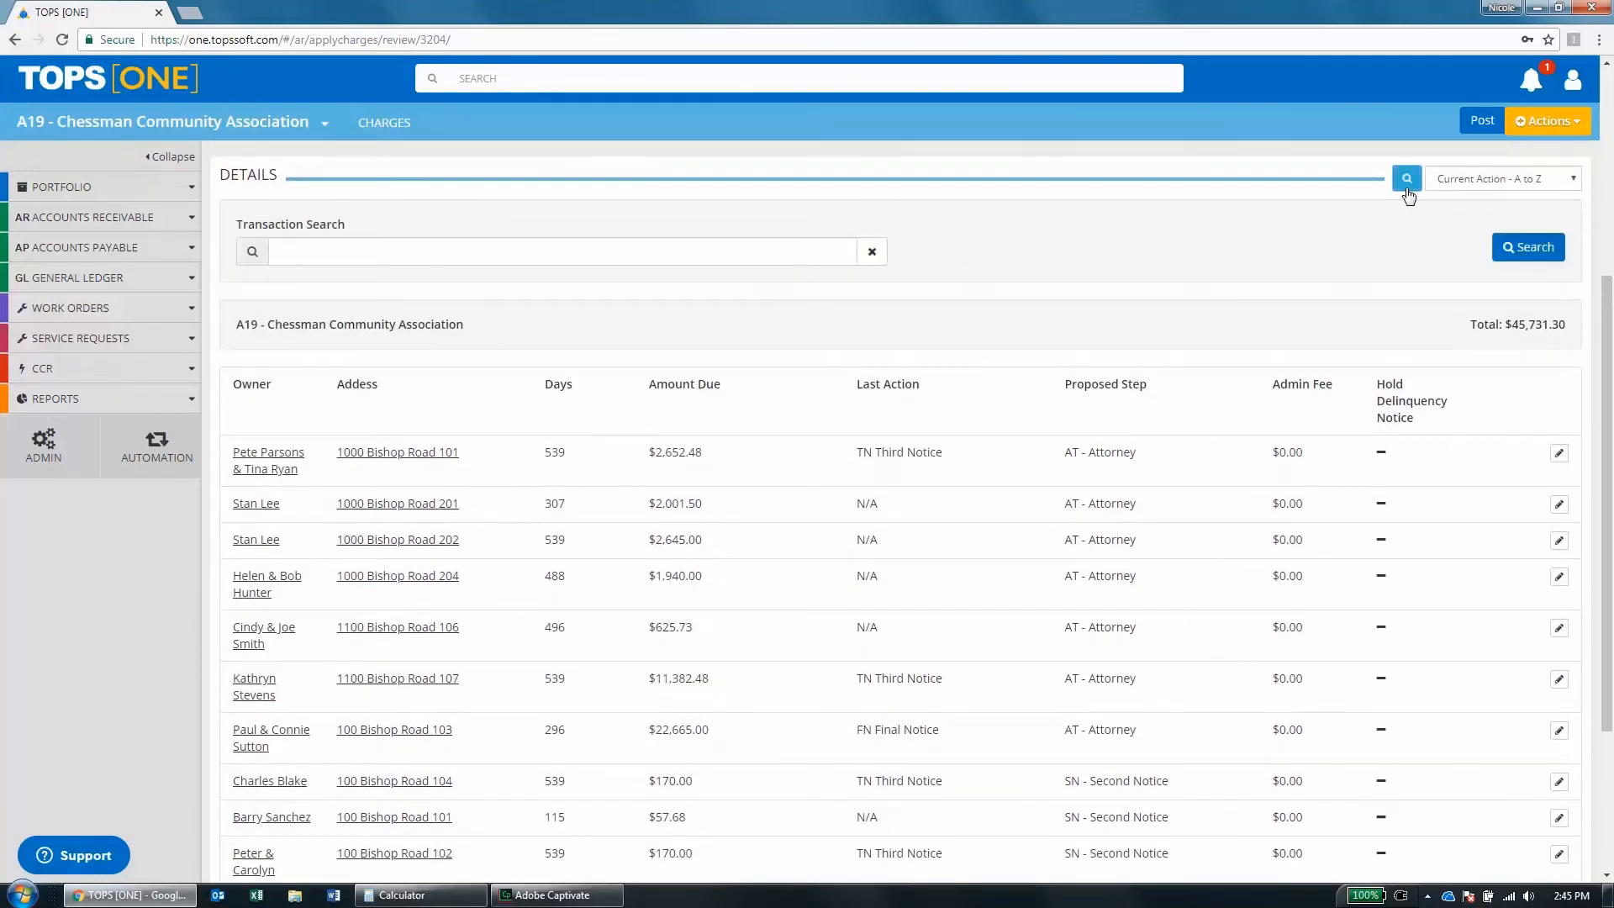
click(1406, 188)
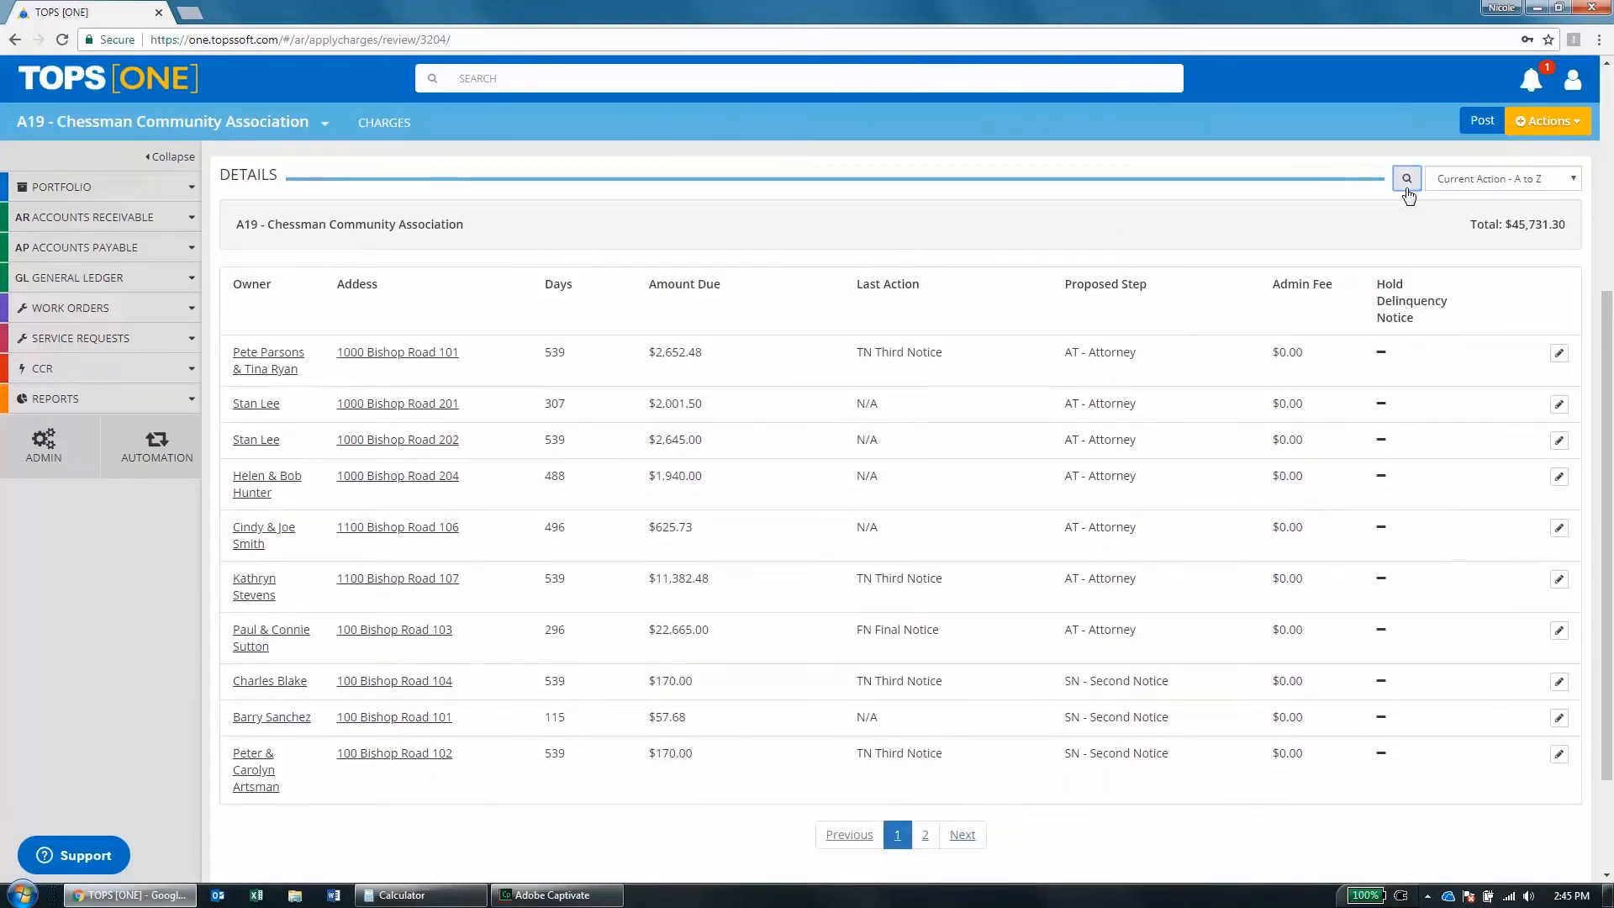
click(1571, 179)
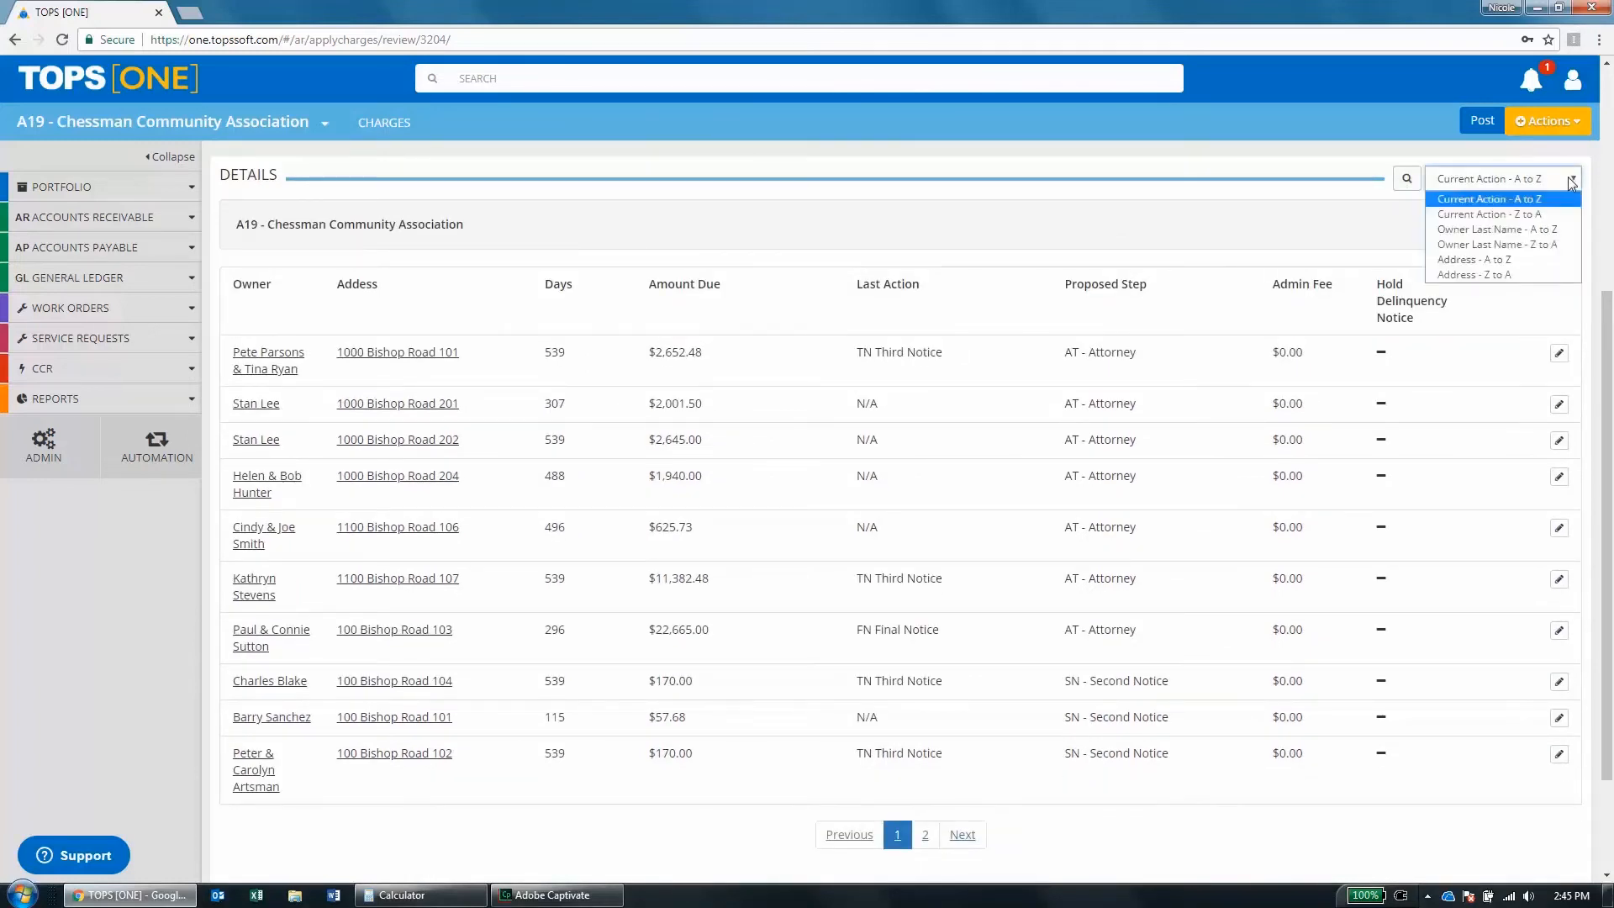
click(1570, 183)
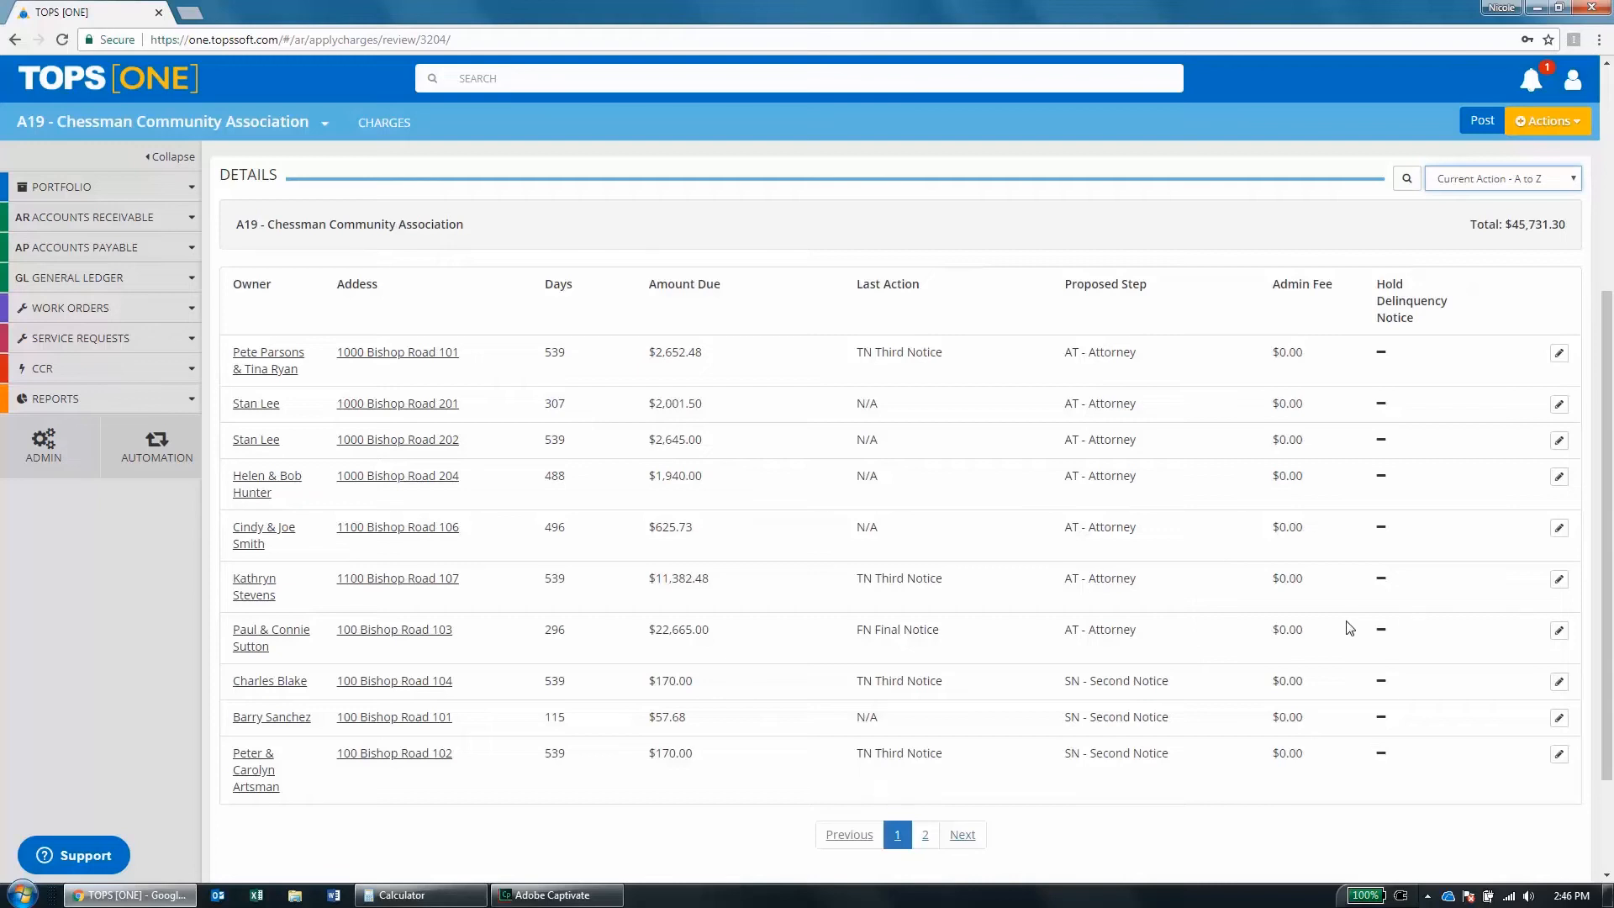
Change the proposed step of the owner who is 115 days past due to FN - Final Notice.
click(1560, 719)
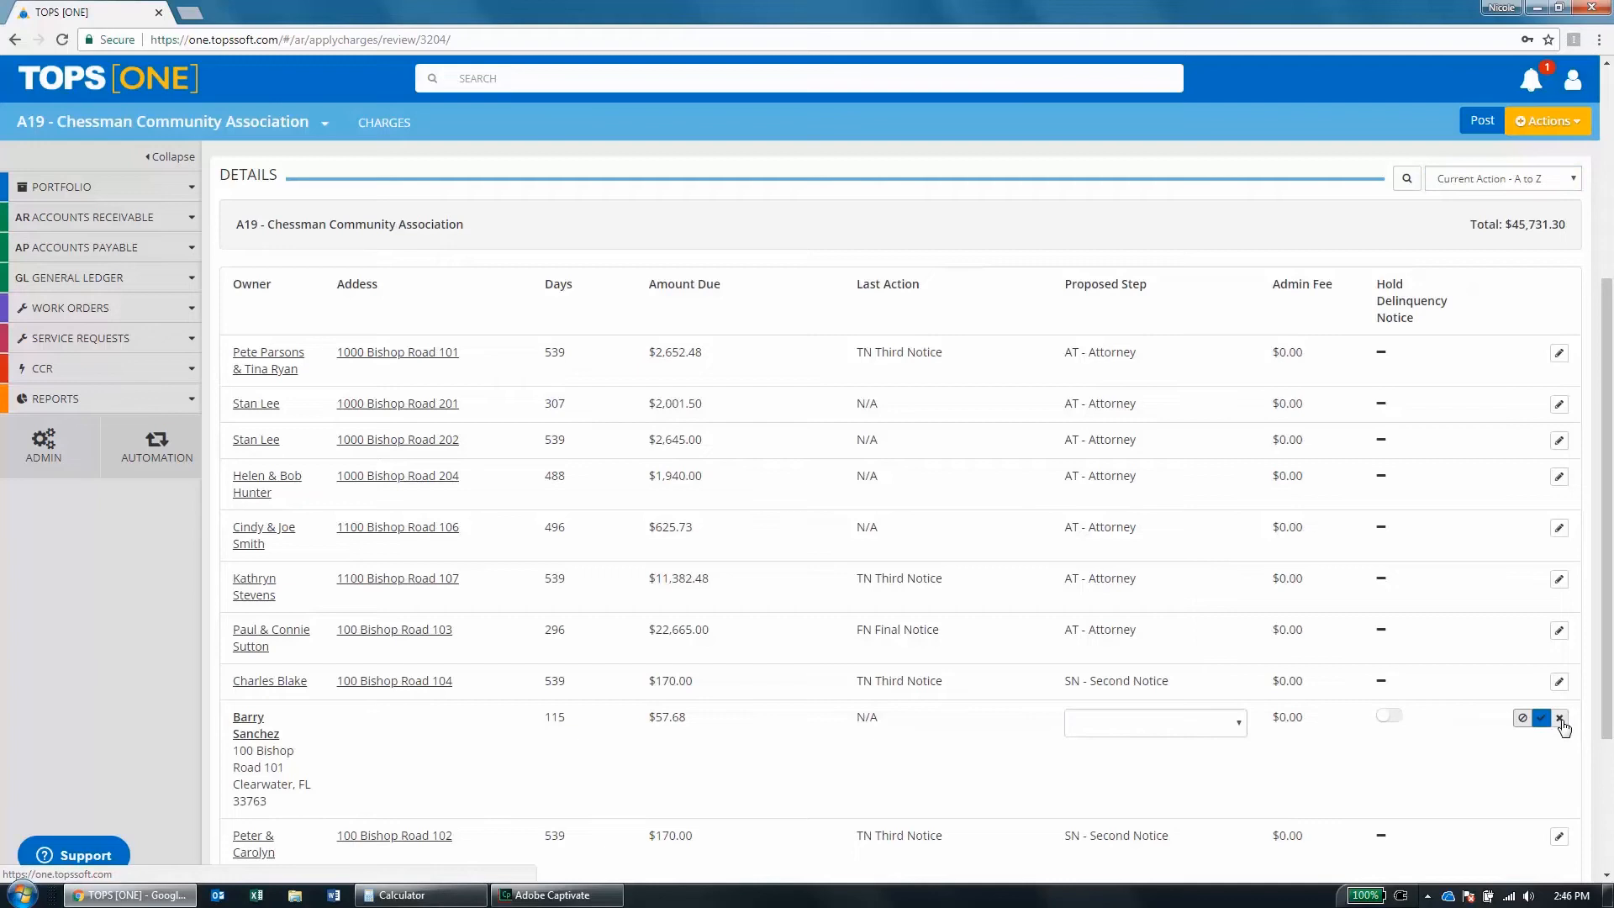
click(1236, 725)
click(1096, 584)
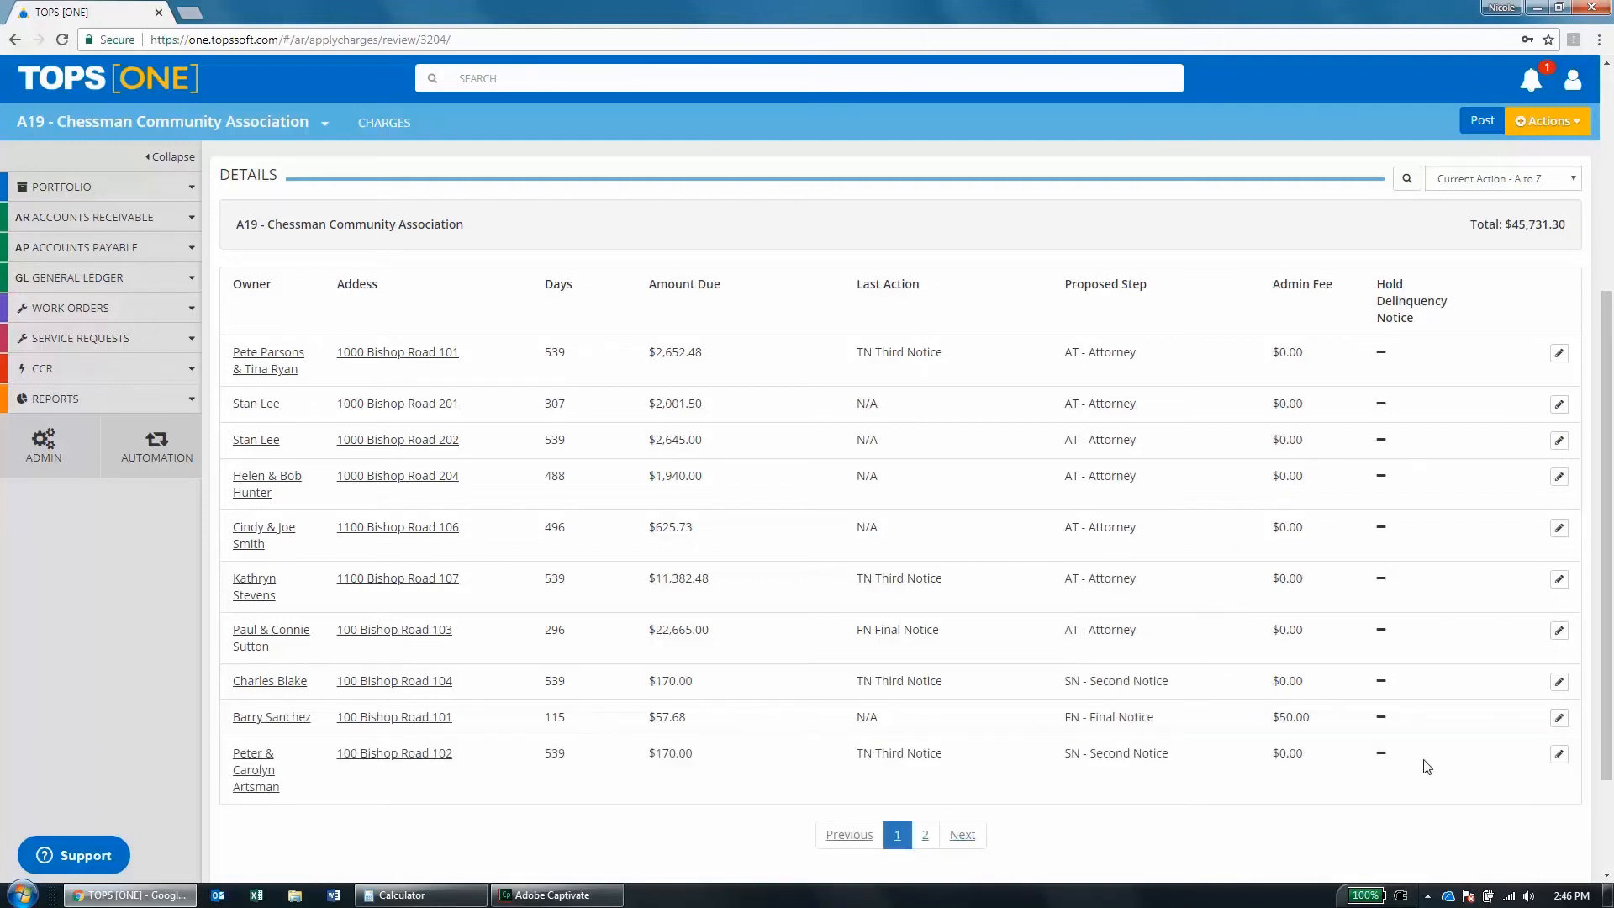
Set the proposed step of the owner who is 115 days past due to FR - Reminder.
click(1559, 718)
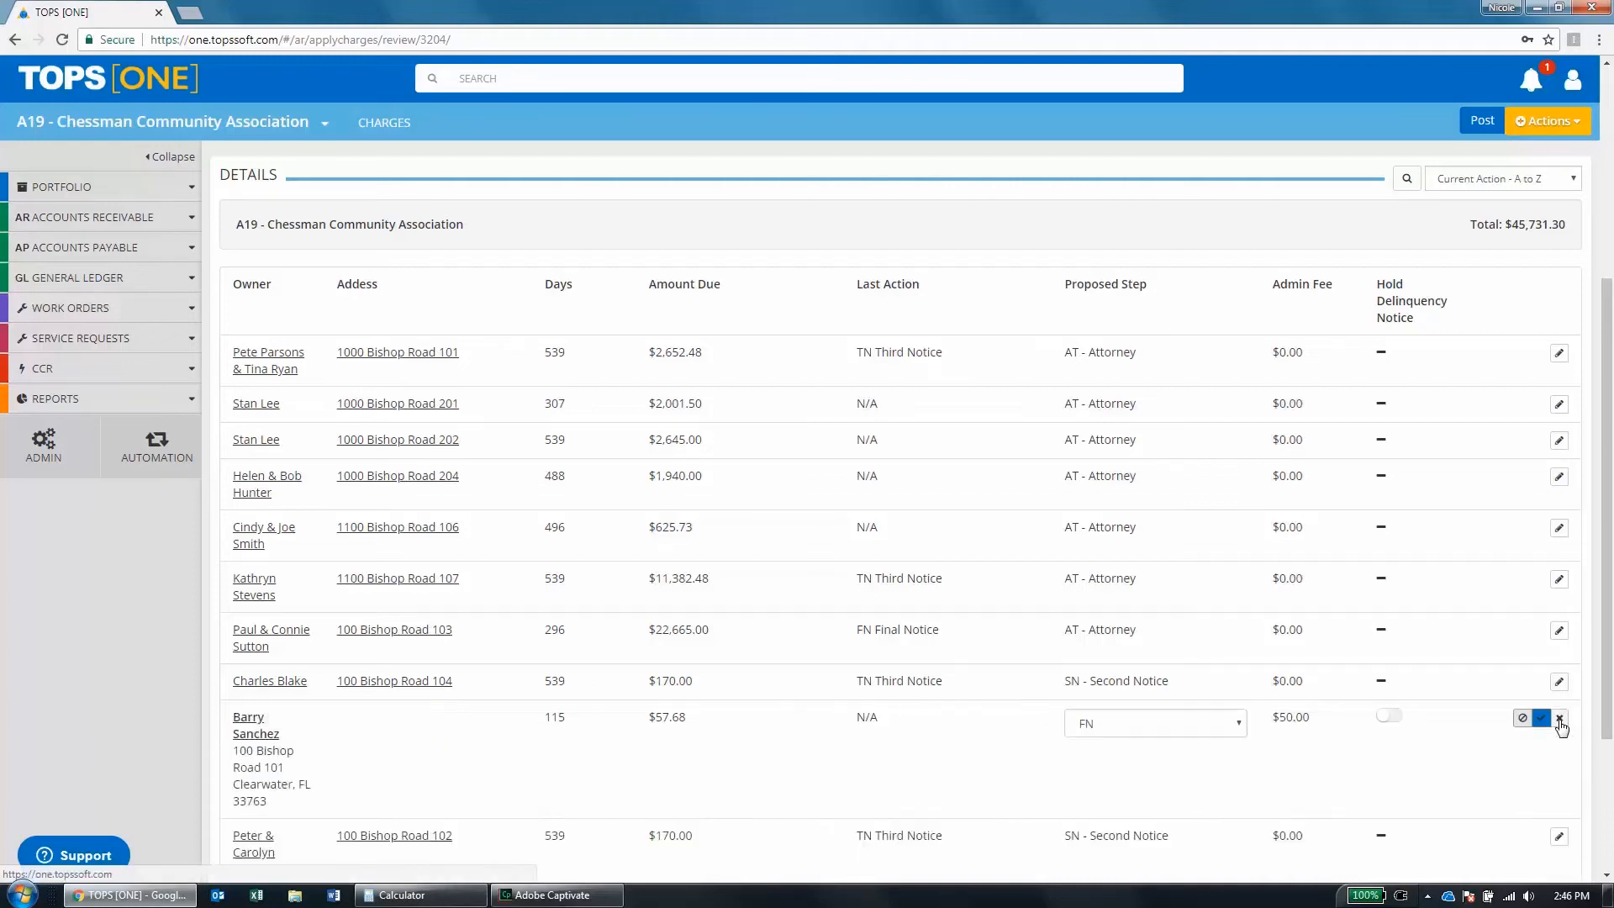
click(1239, 726)
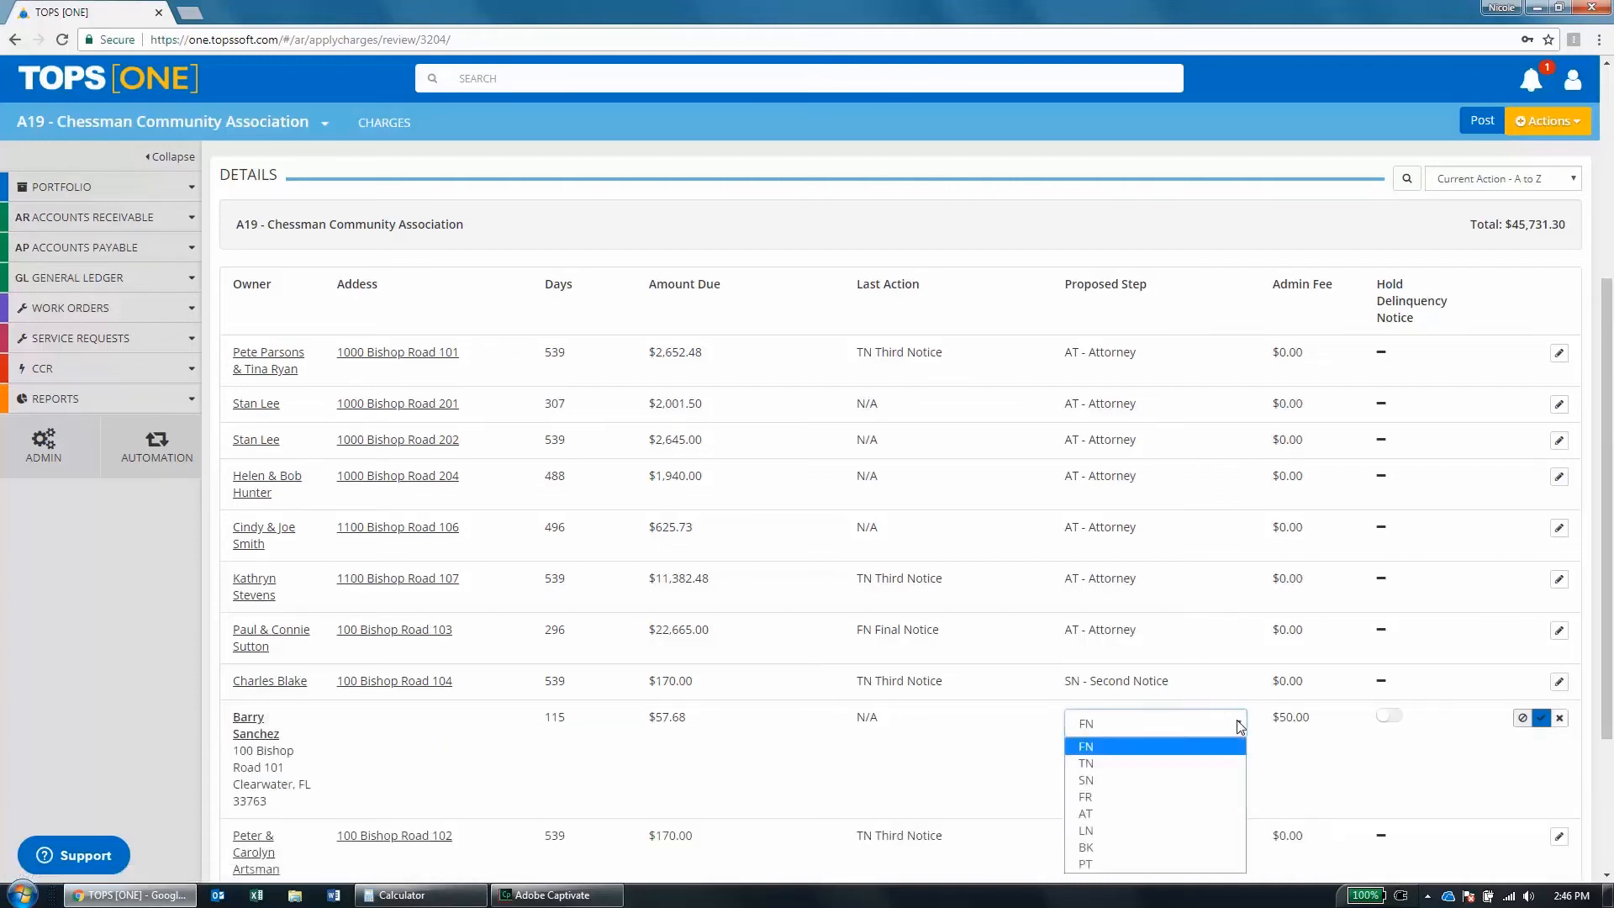
click(1149, 798)
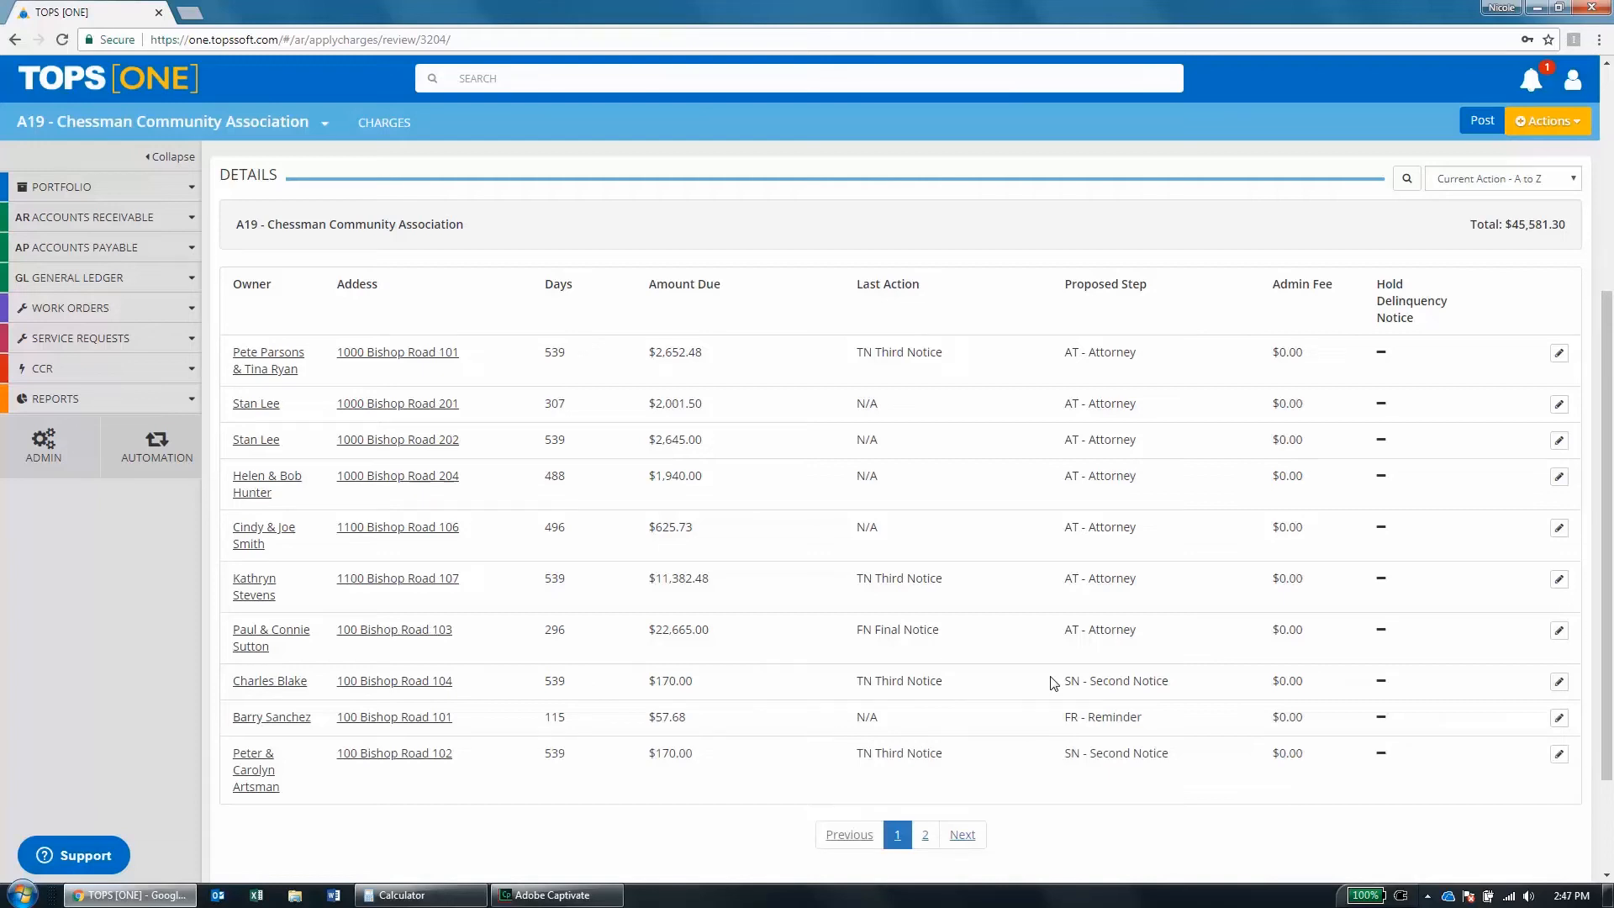
Post the collection run, generating one letter per property/owner address.
click(1482, 120)
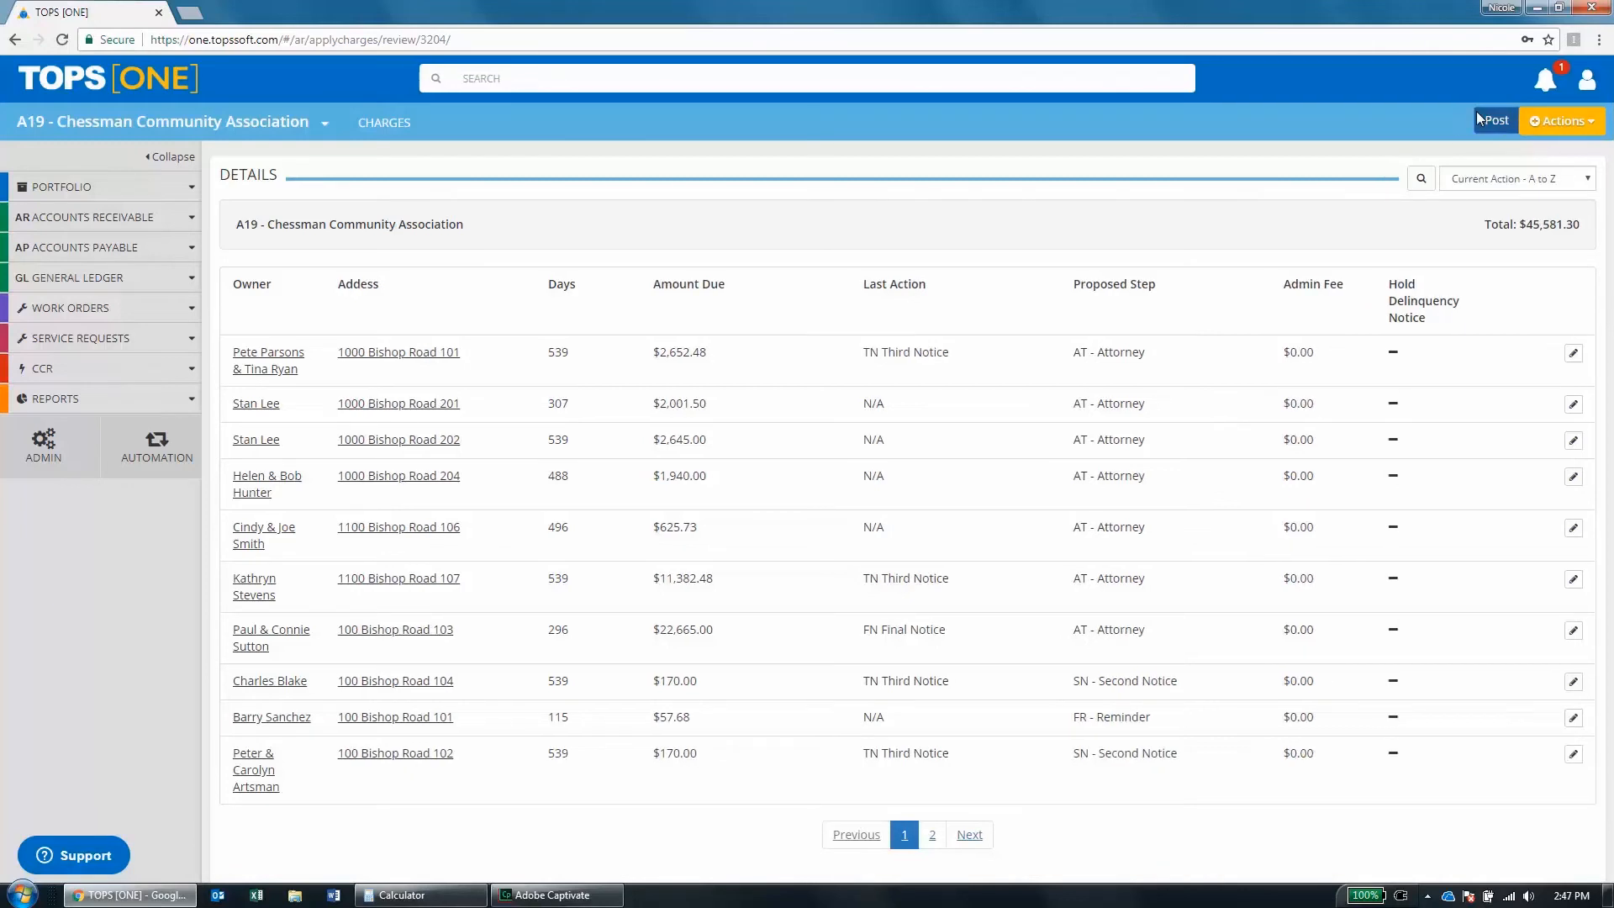
click(777, 250)
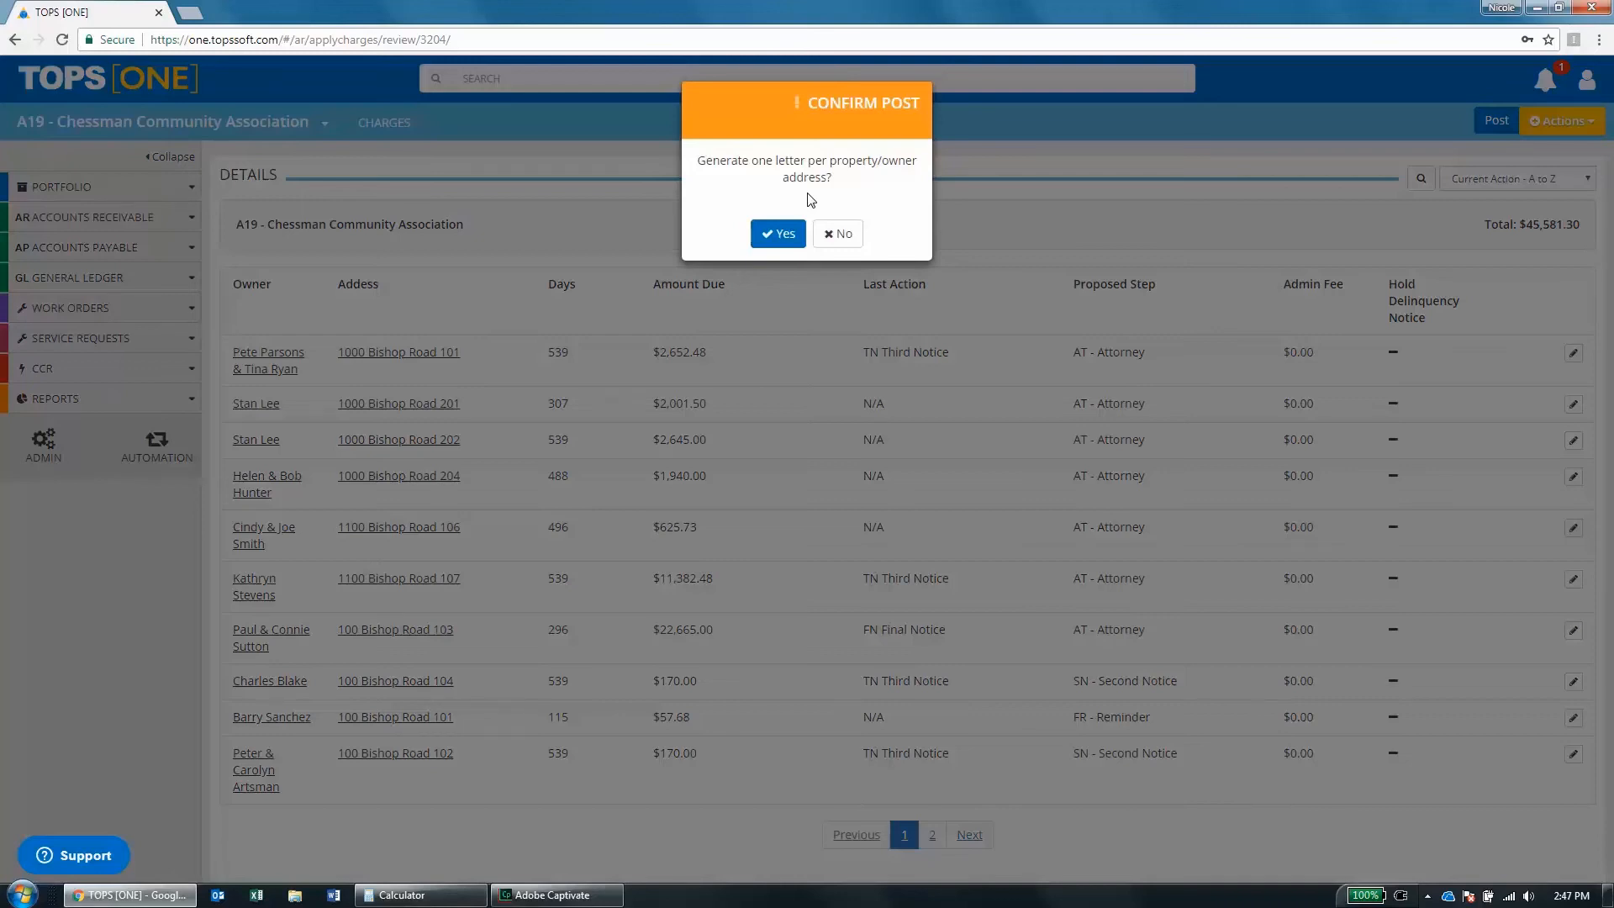
click(781, 233)
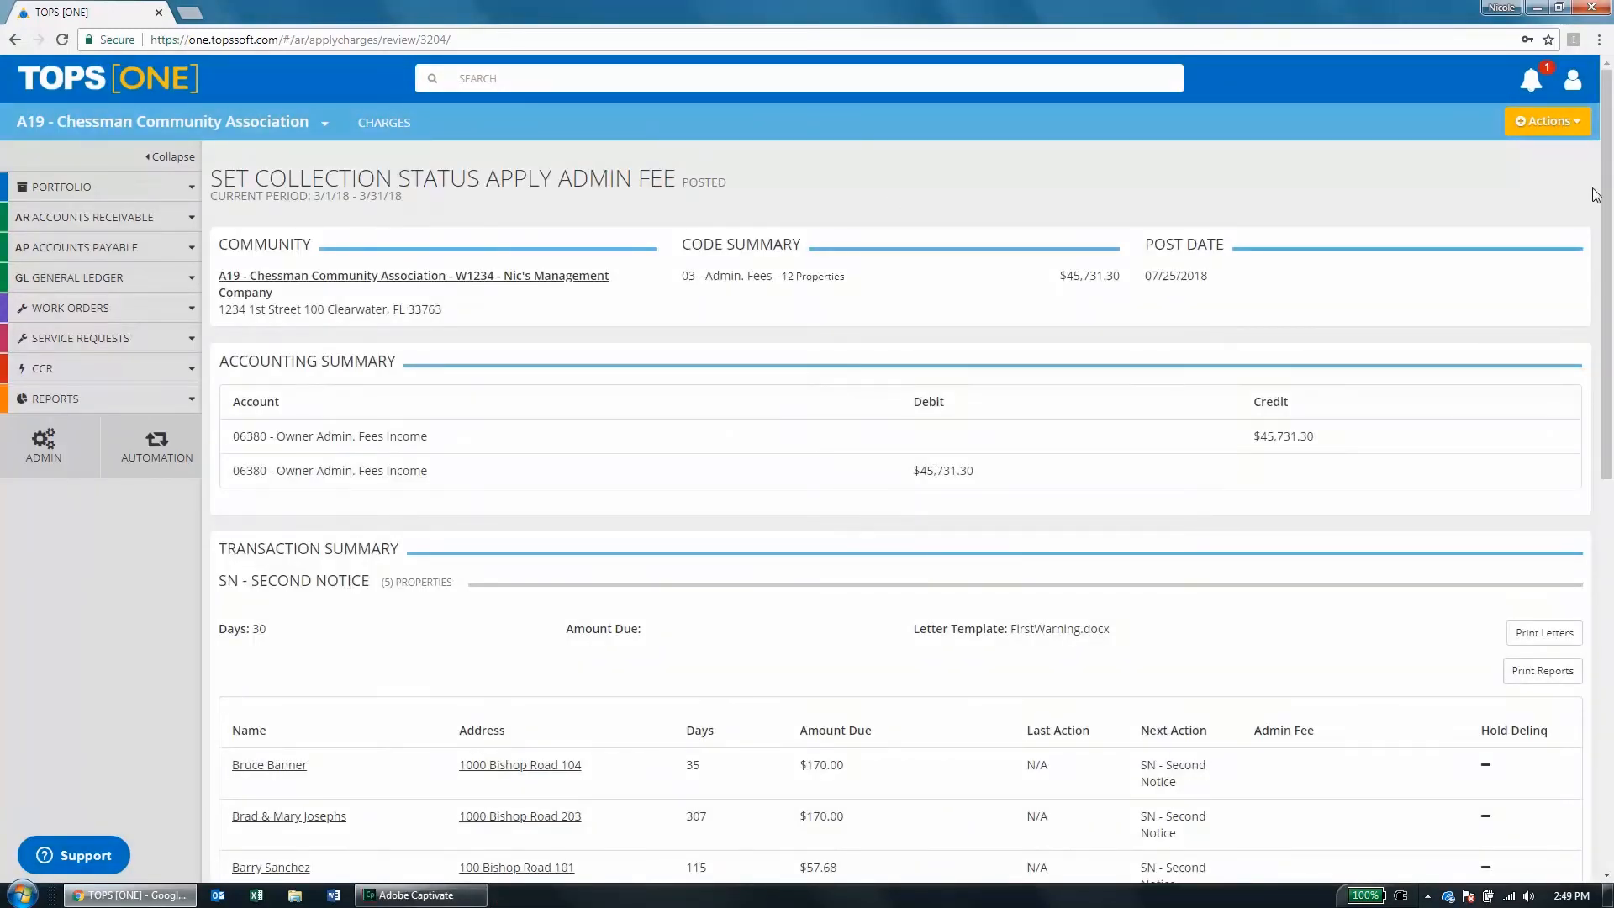
Collapse the AT - Attorney group in the posted run's transaction summary and print the batch report.
drag(1610, 106, 1600, 313)
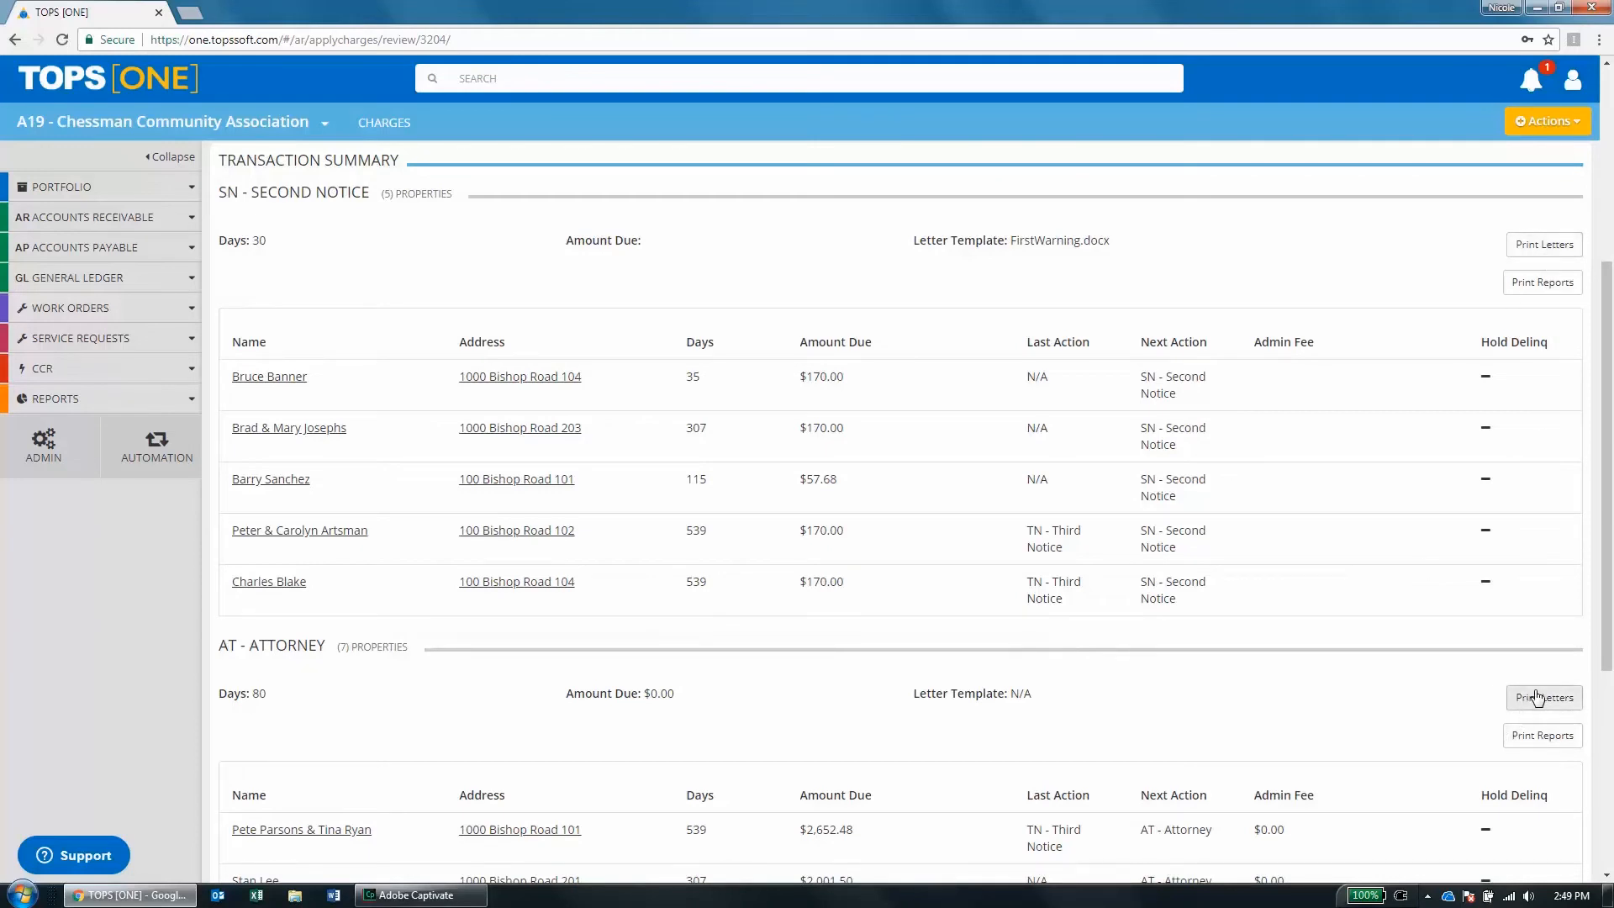
click(891, 655)
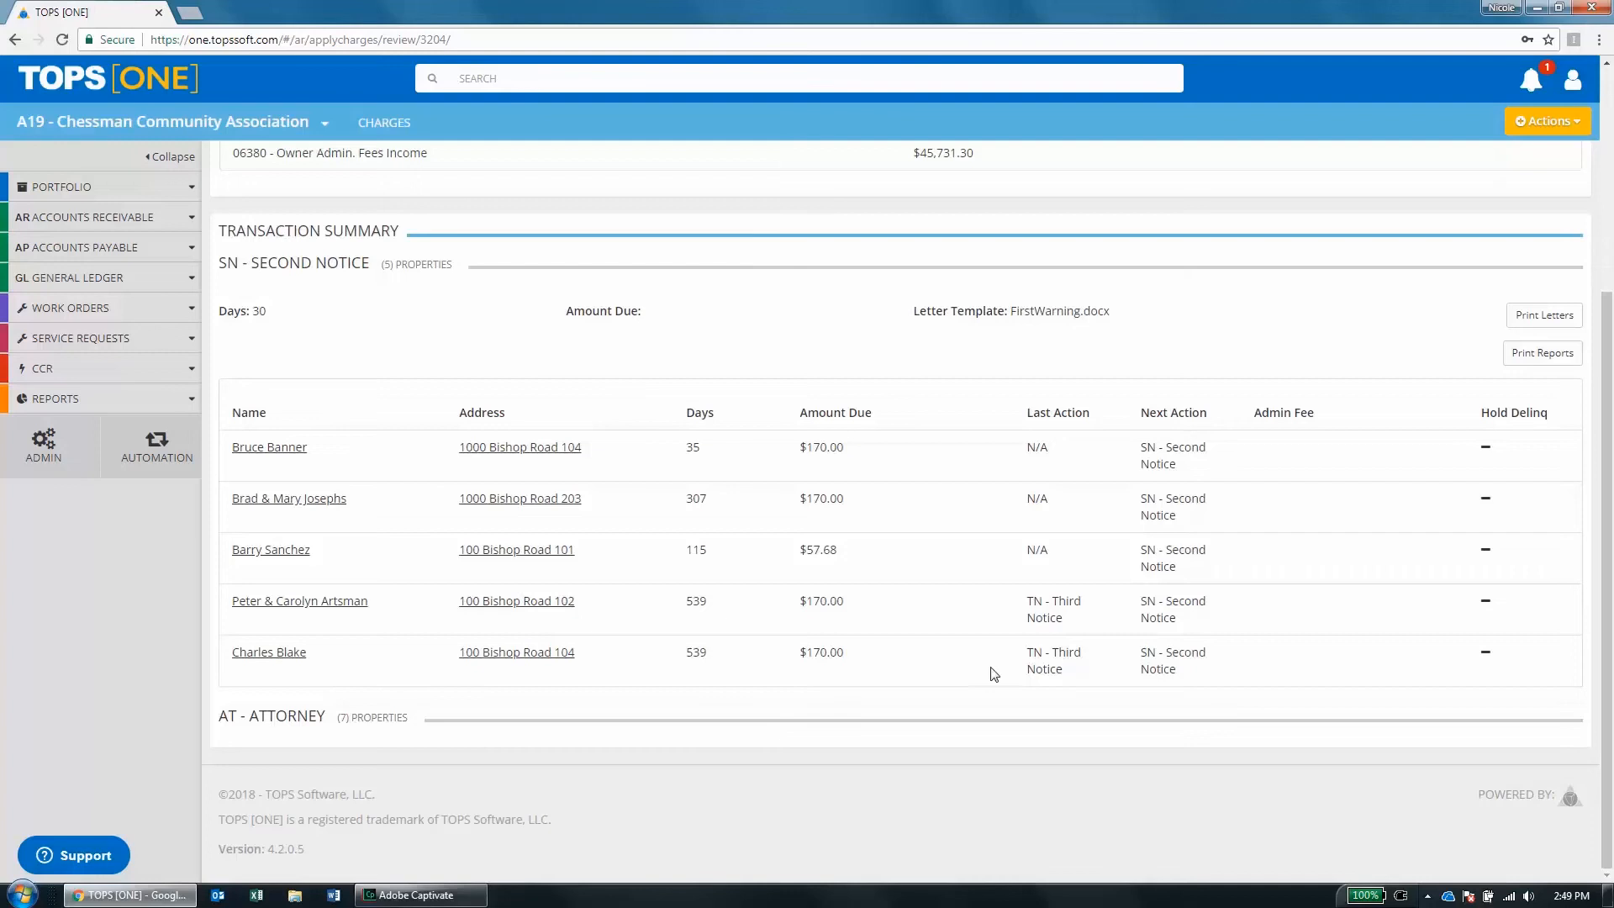
click(1545, 122)
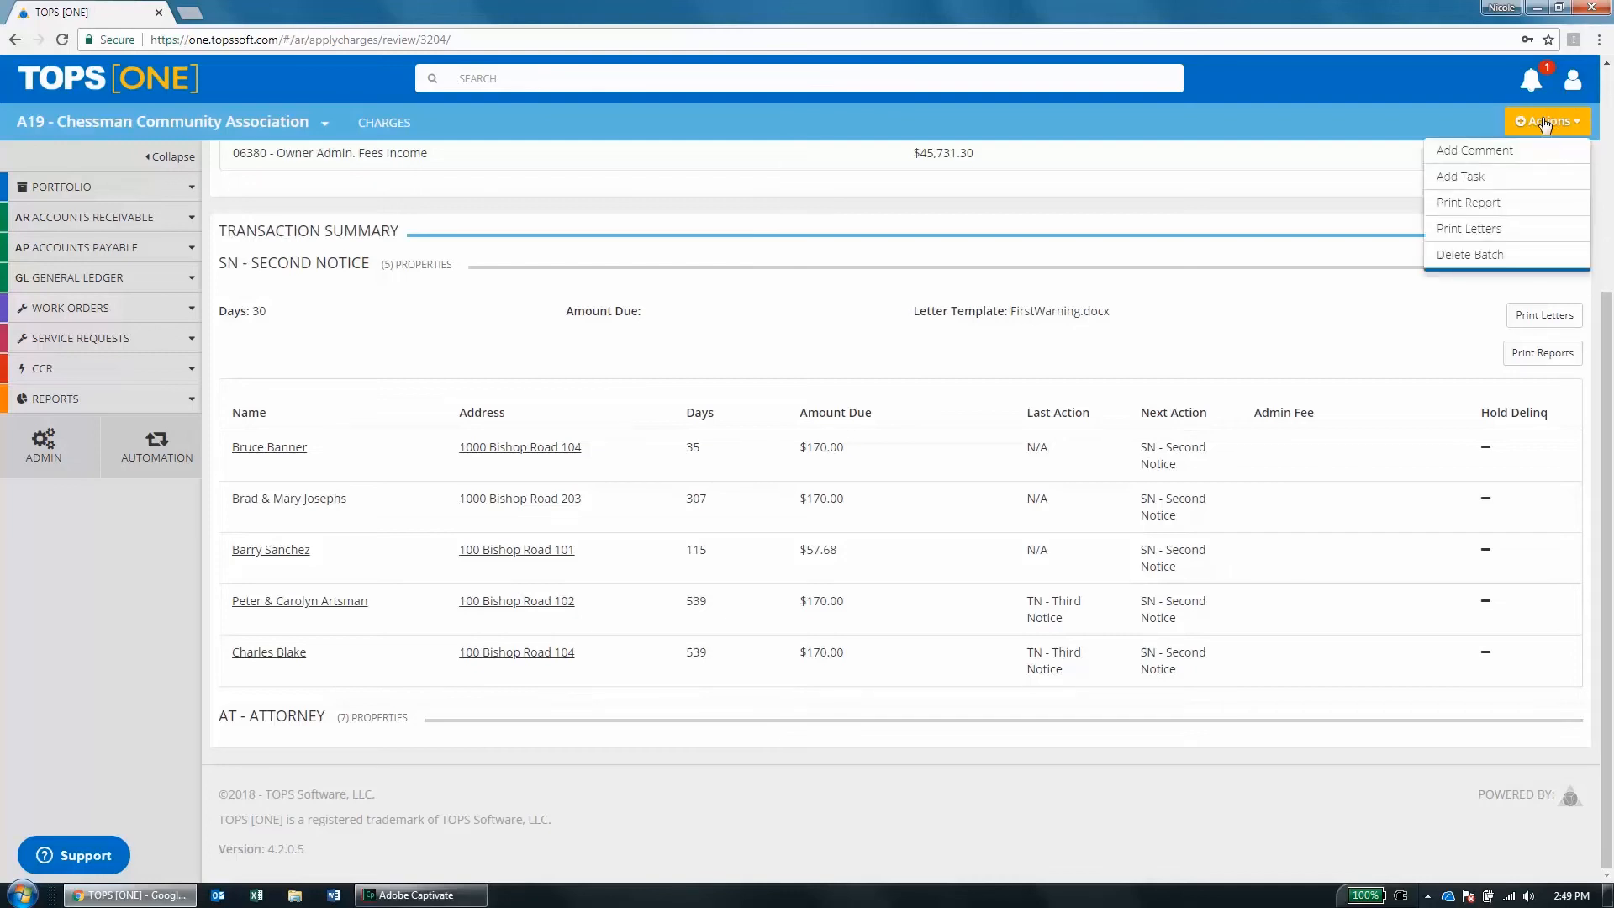
click(1472, 208)
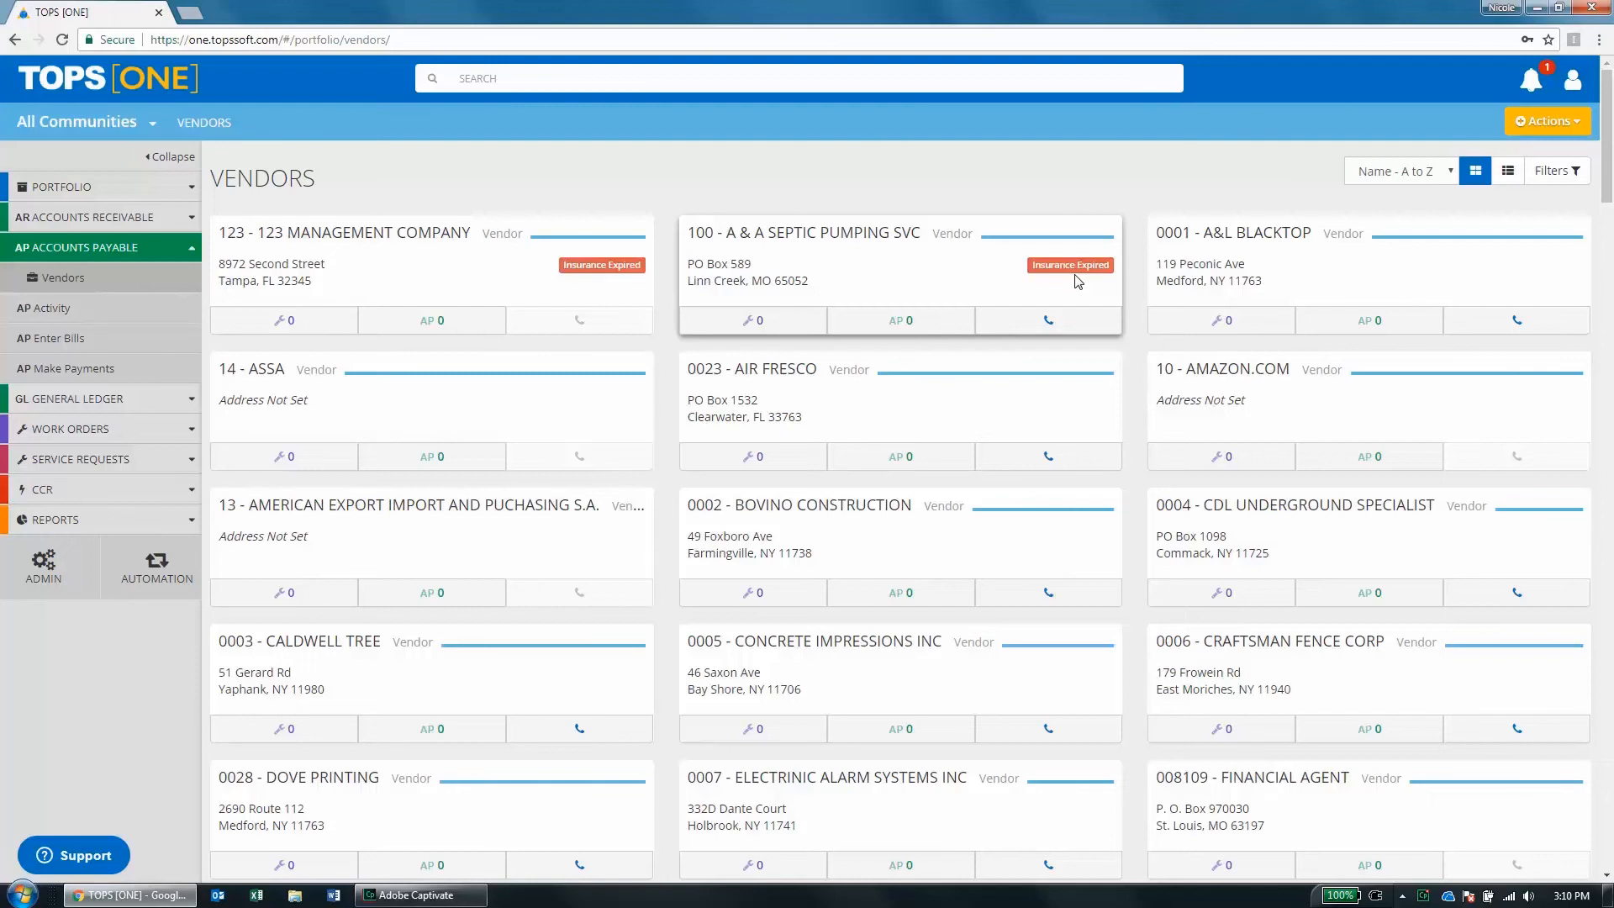
Delete the vendor 100 - A & A Septic Pumping Svc together with its insurance record.
click(888, 241)
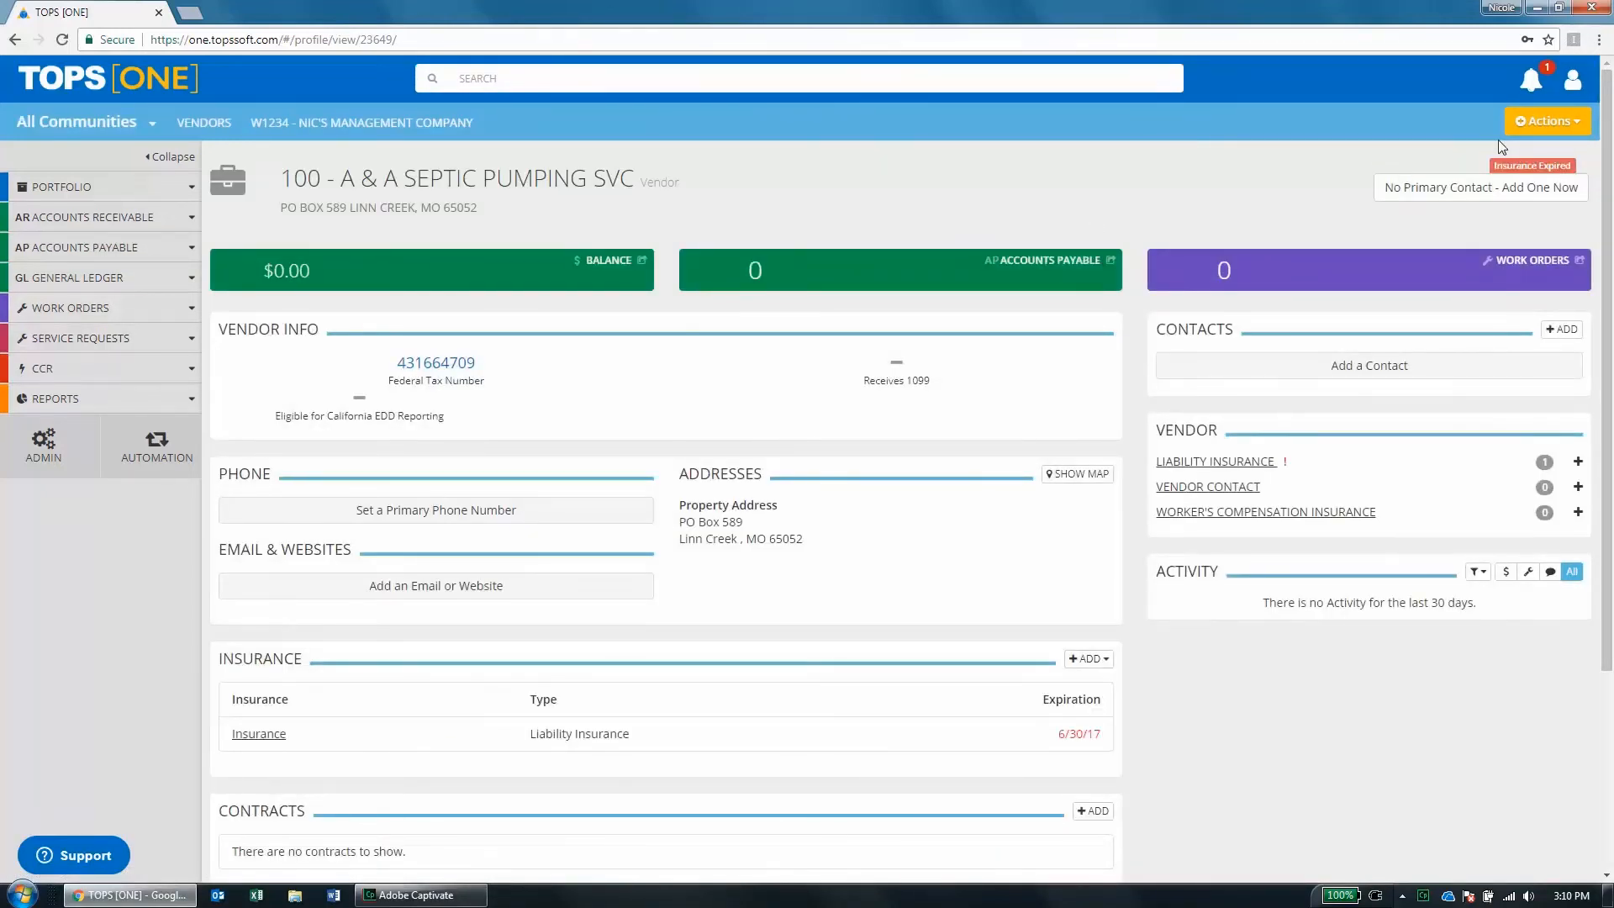
click(1517, 127)
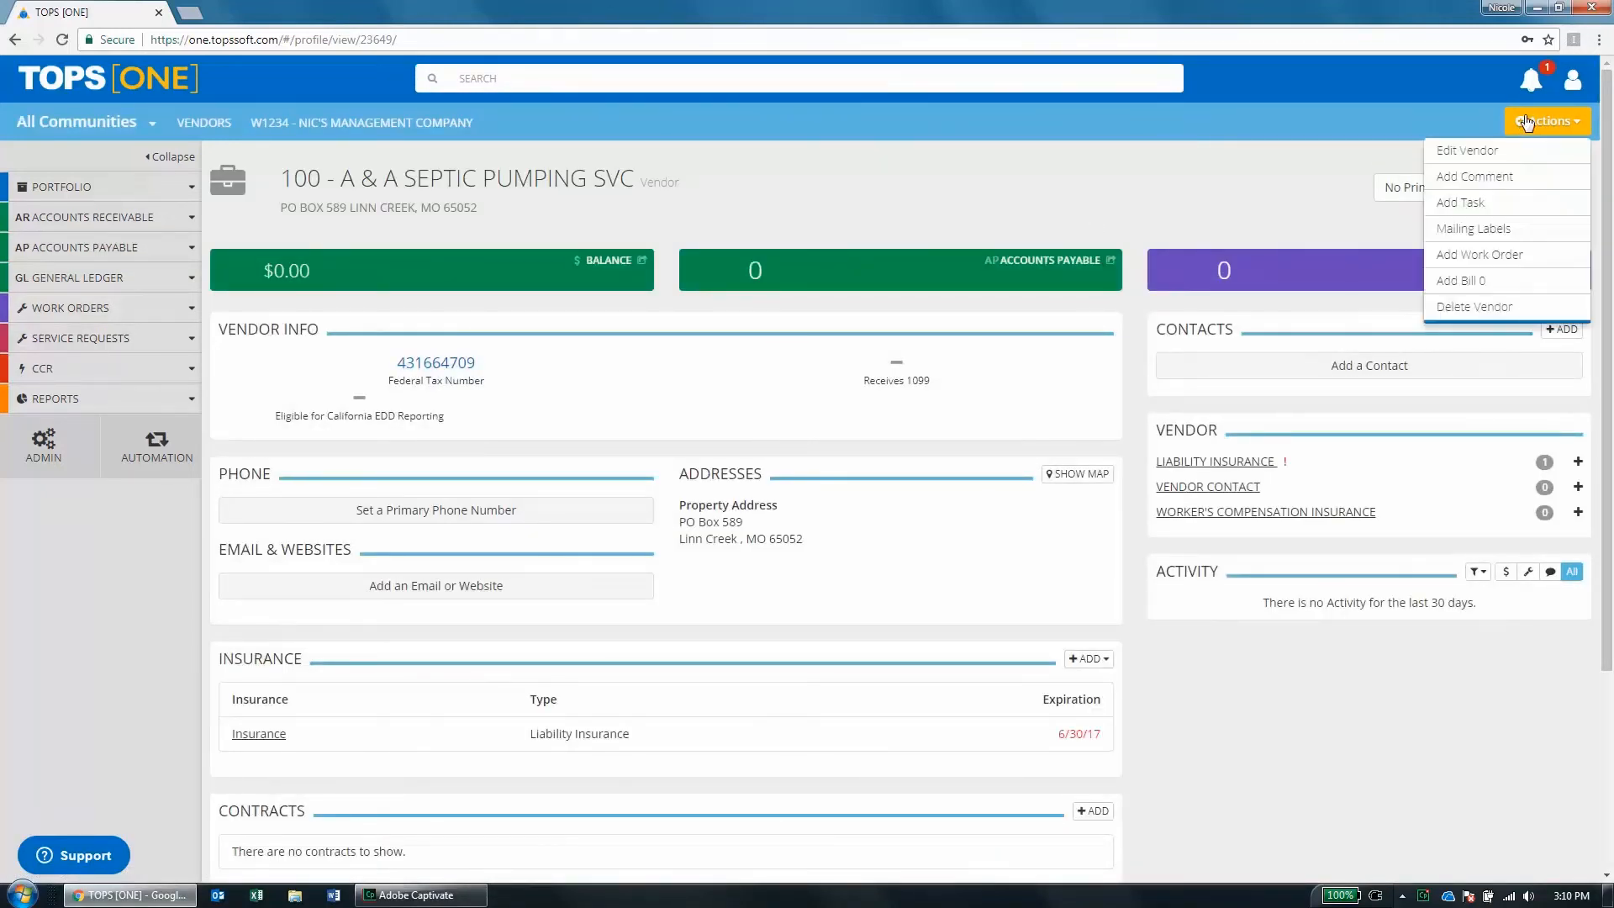
click(1493, 310)
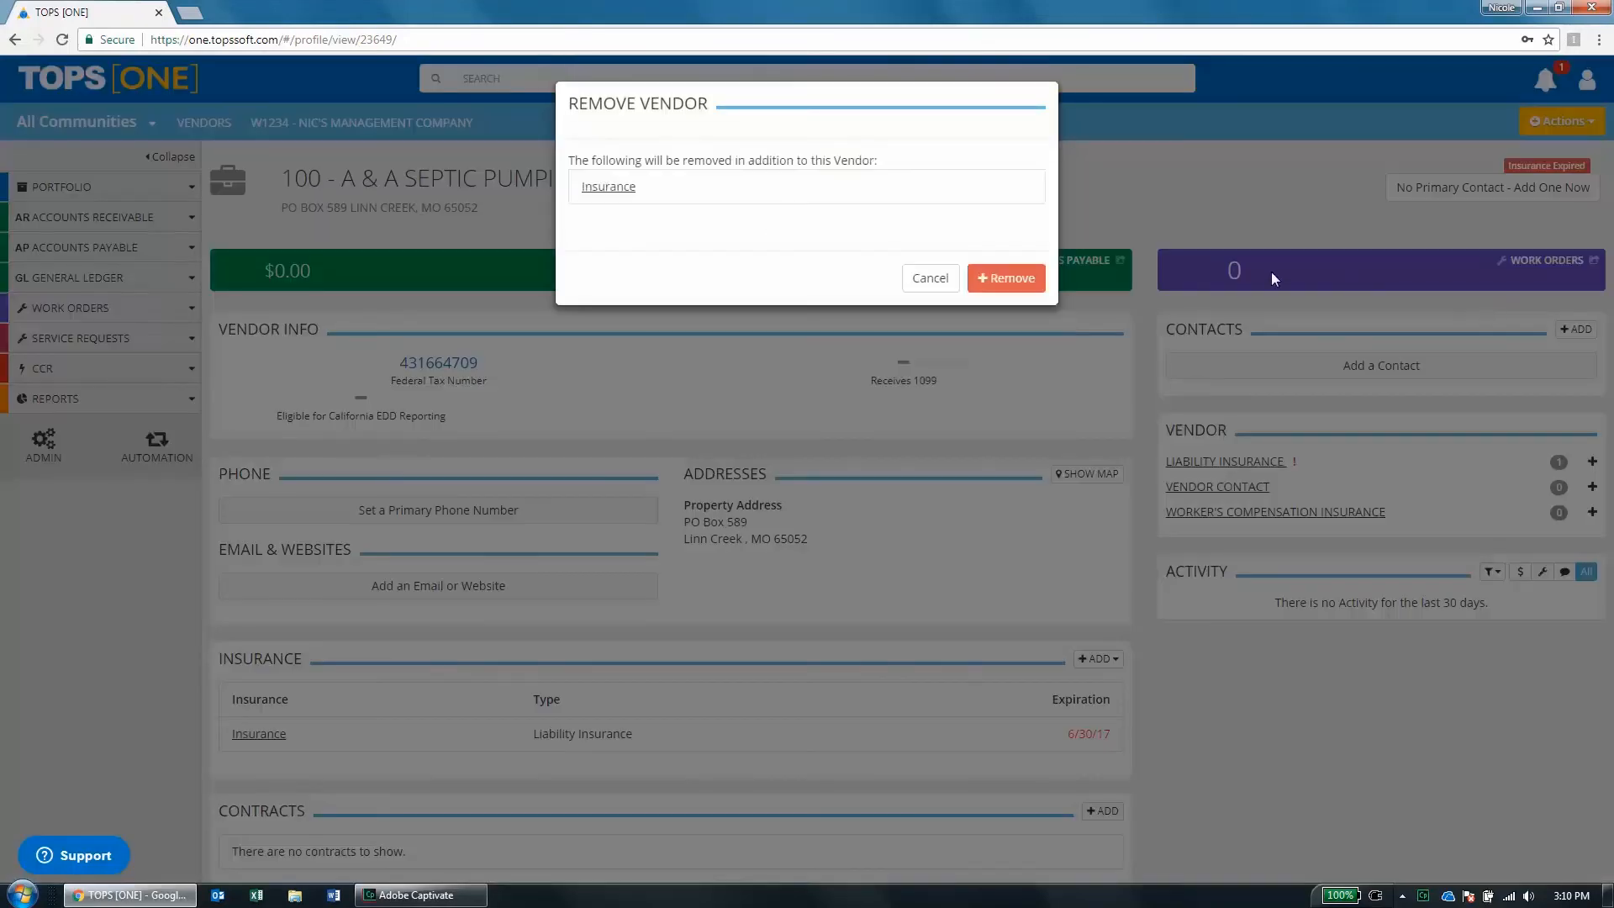
click(1008, 279)
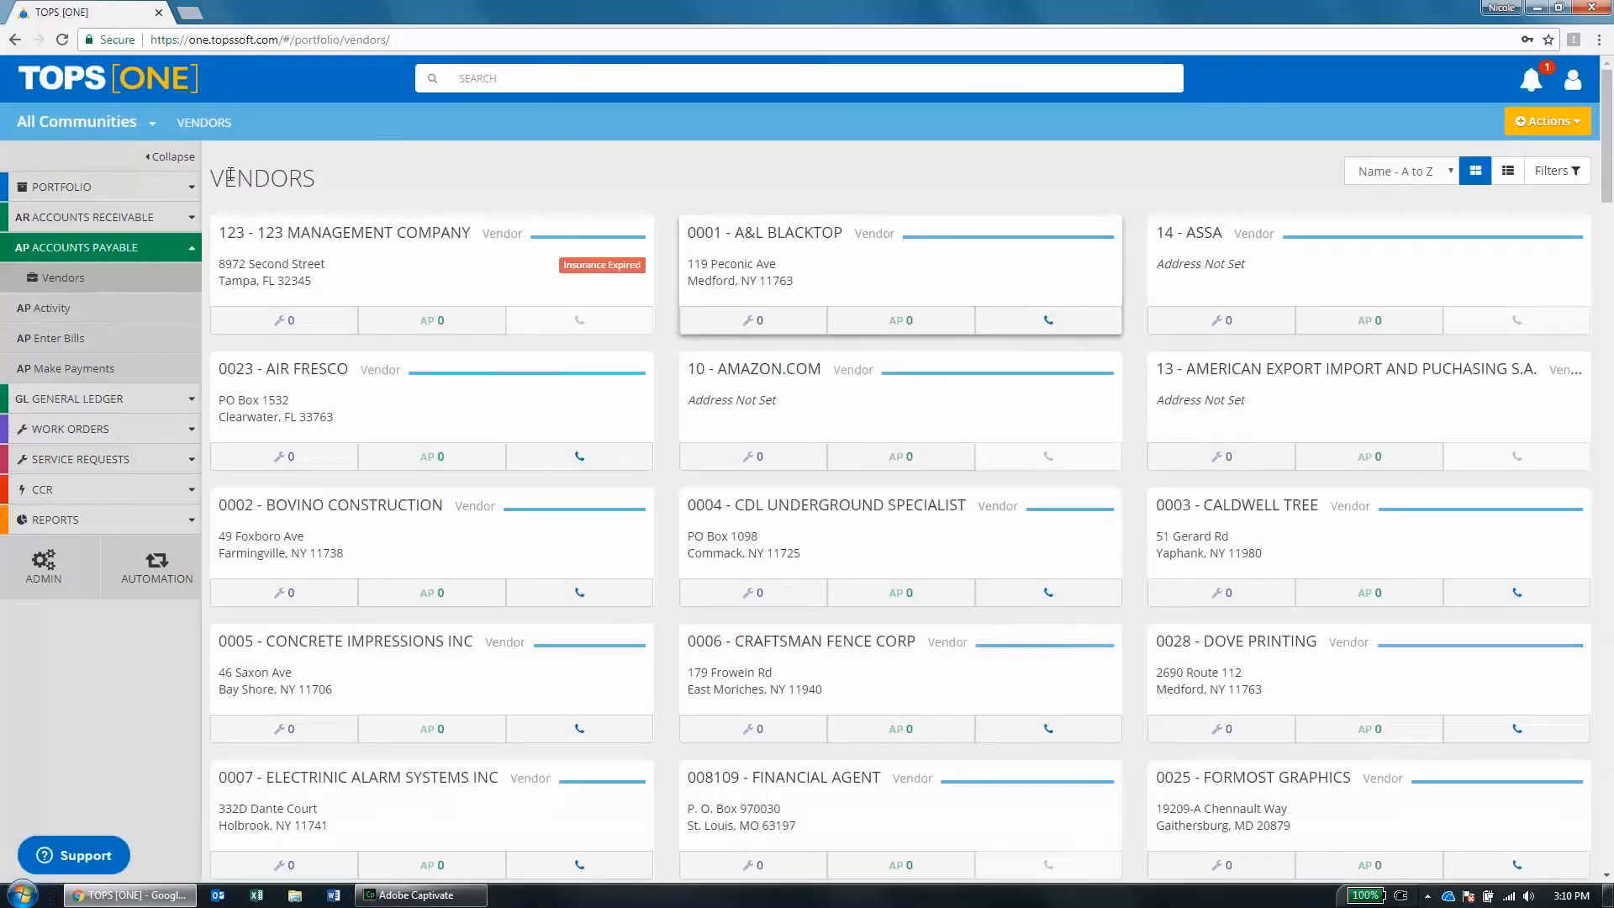
Mark the vendor 123 - 123 Management Company as an inactive vendor and save the profile.
click(307, 238)
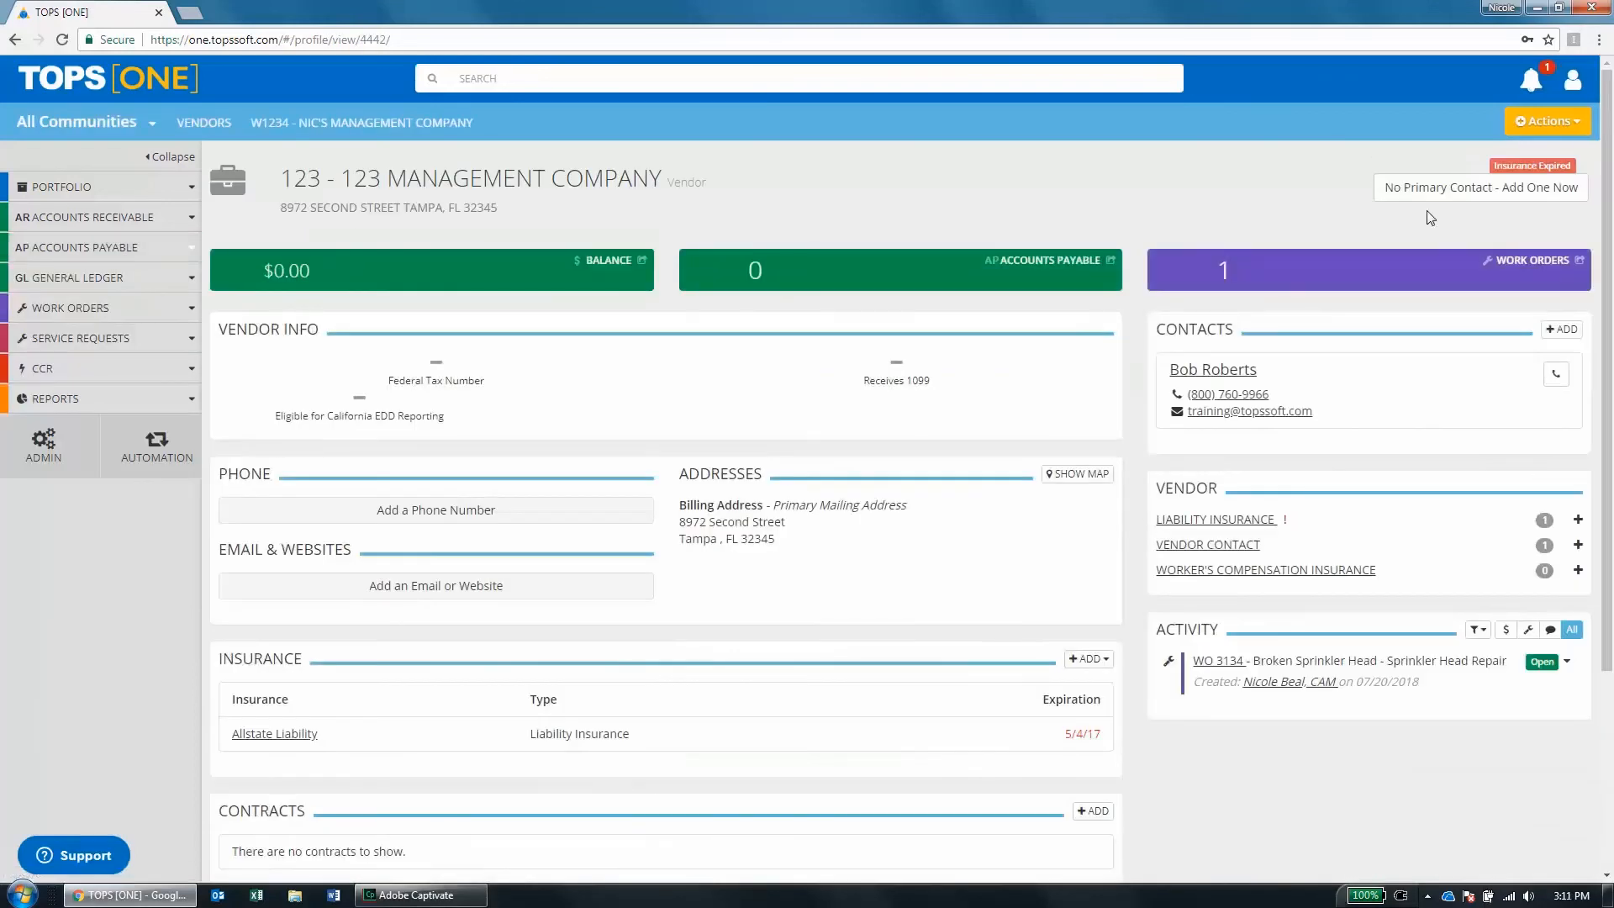
click(1537, 120)
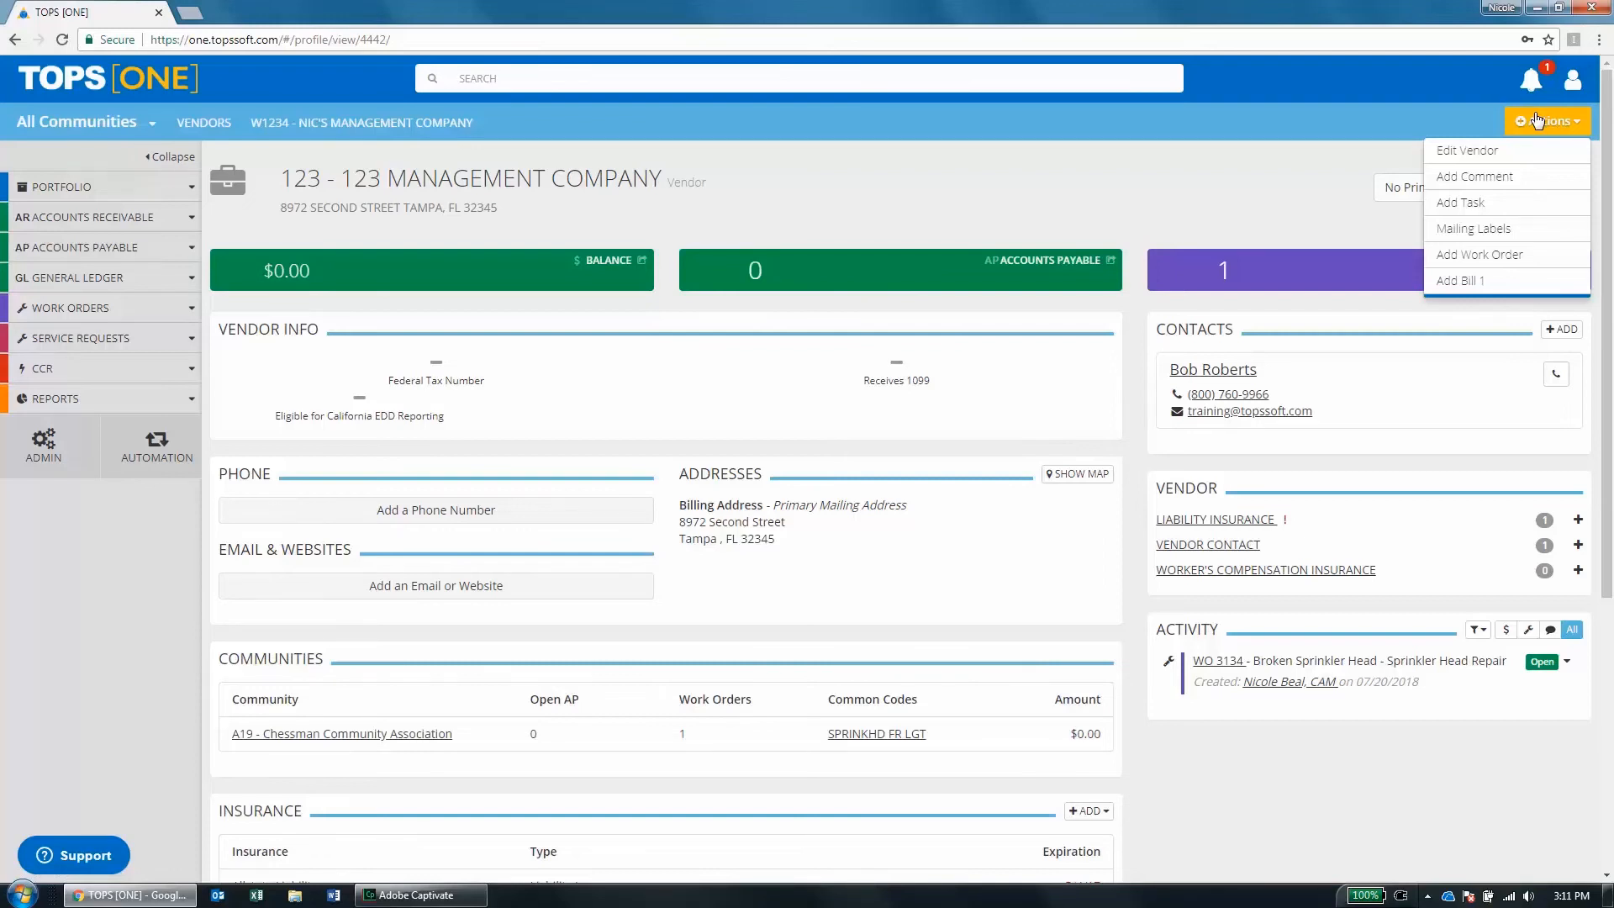
click(1504, 151)
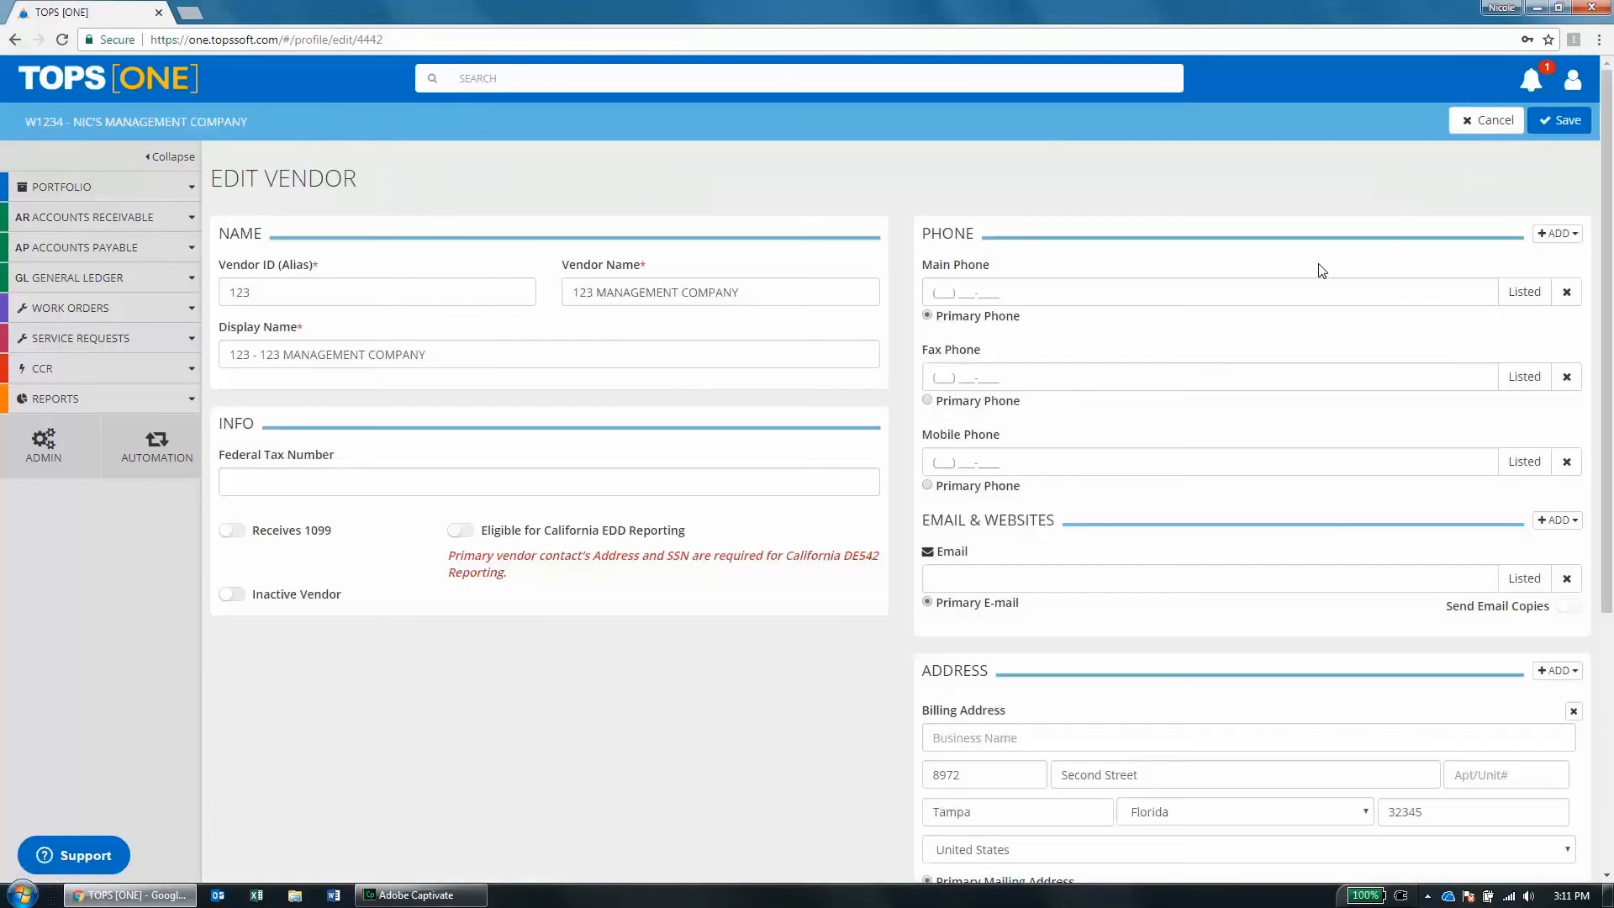
click(232, 596)
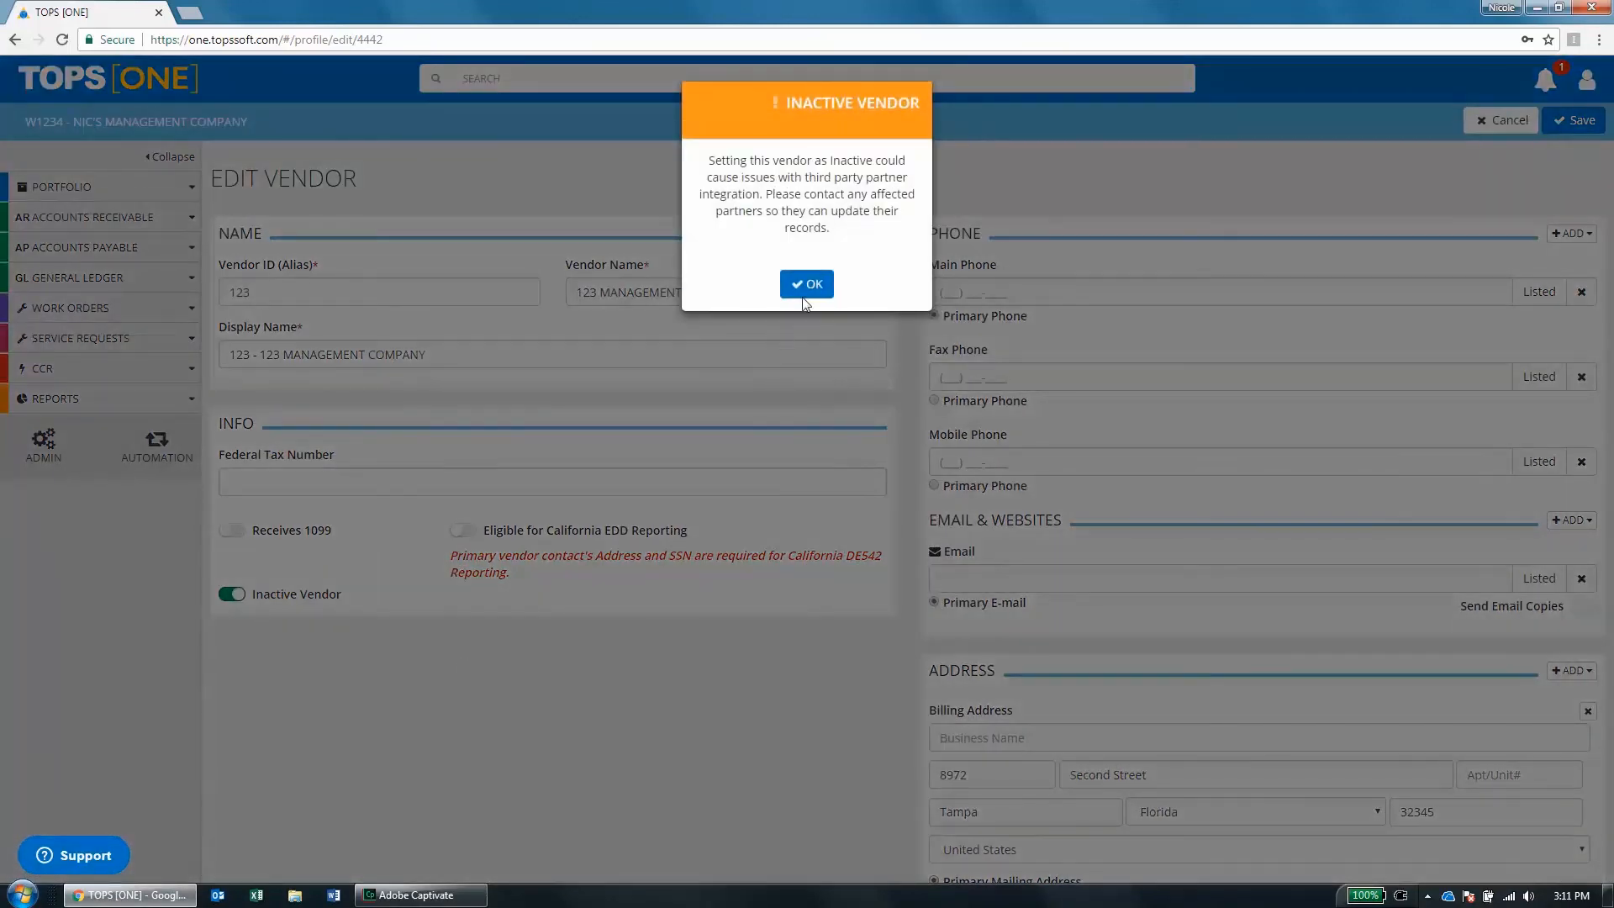
click(807, 284)
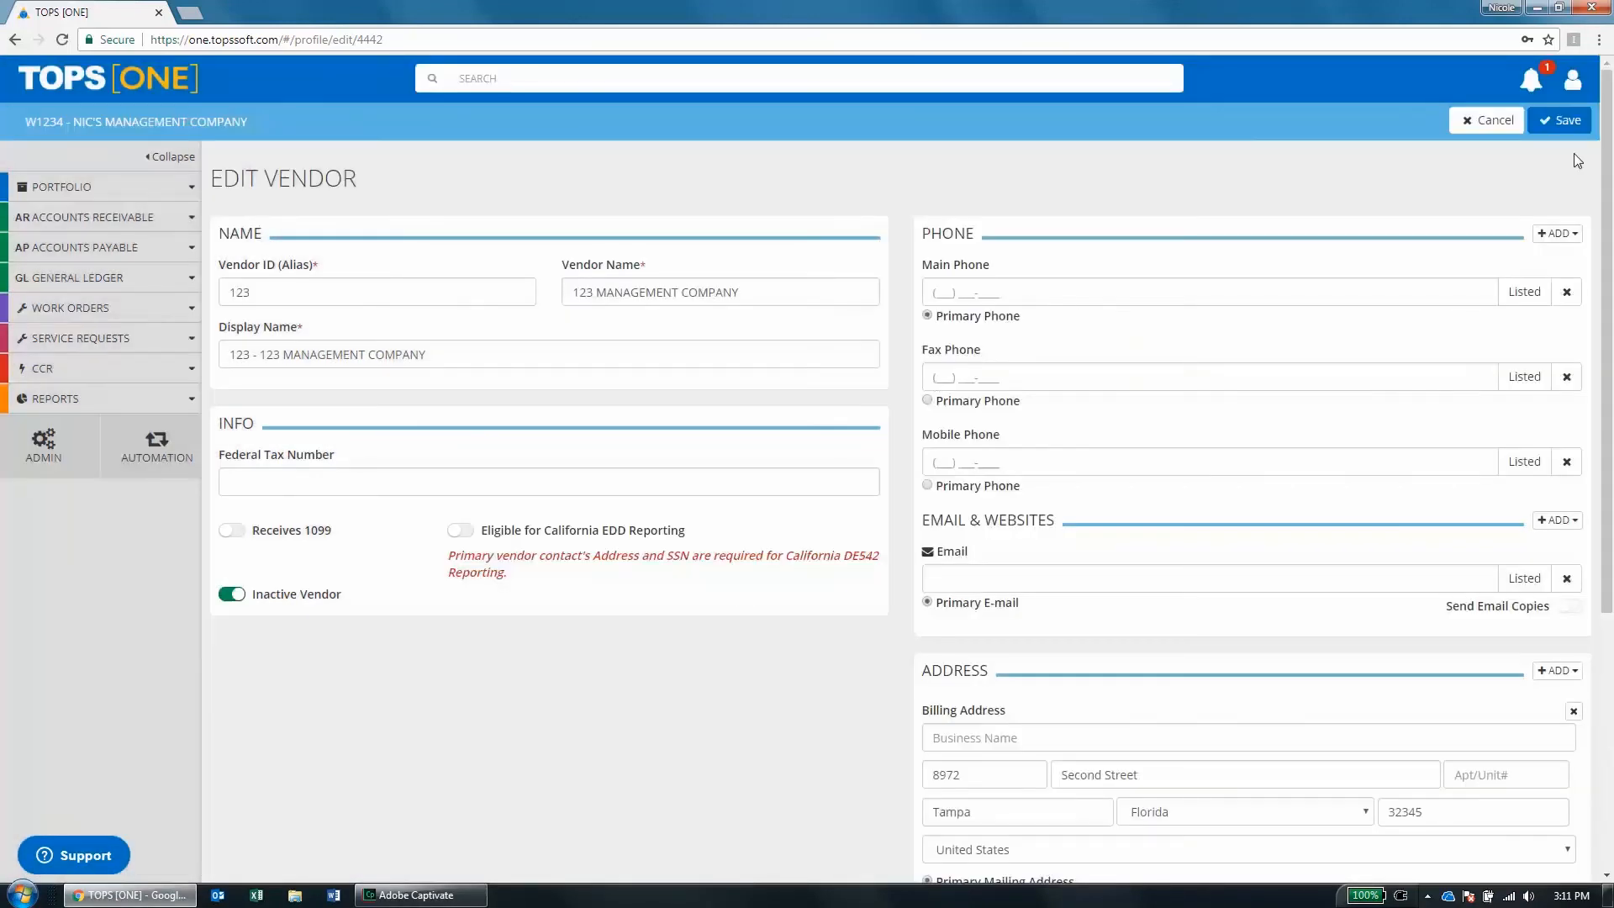
click(1567, 122)
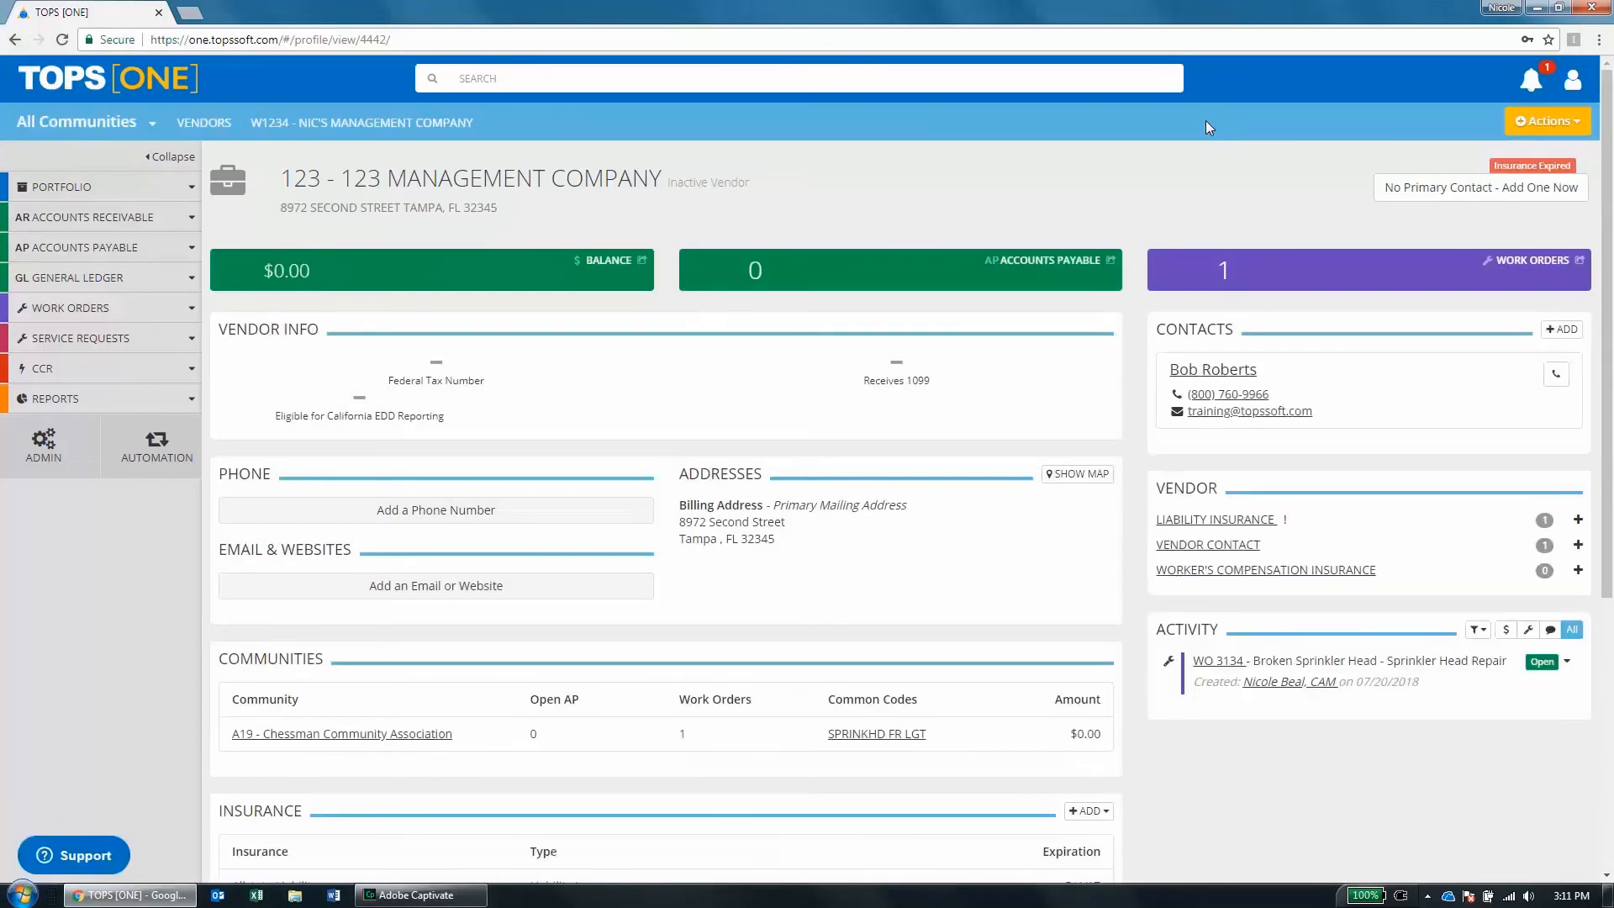
Filter the vendor list to show only inactive vendors.
click(206, 123)
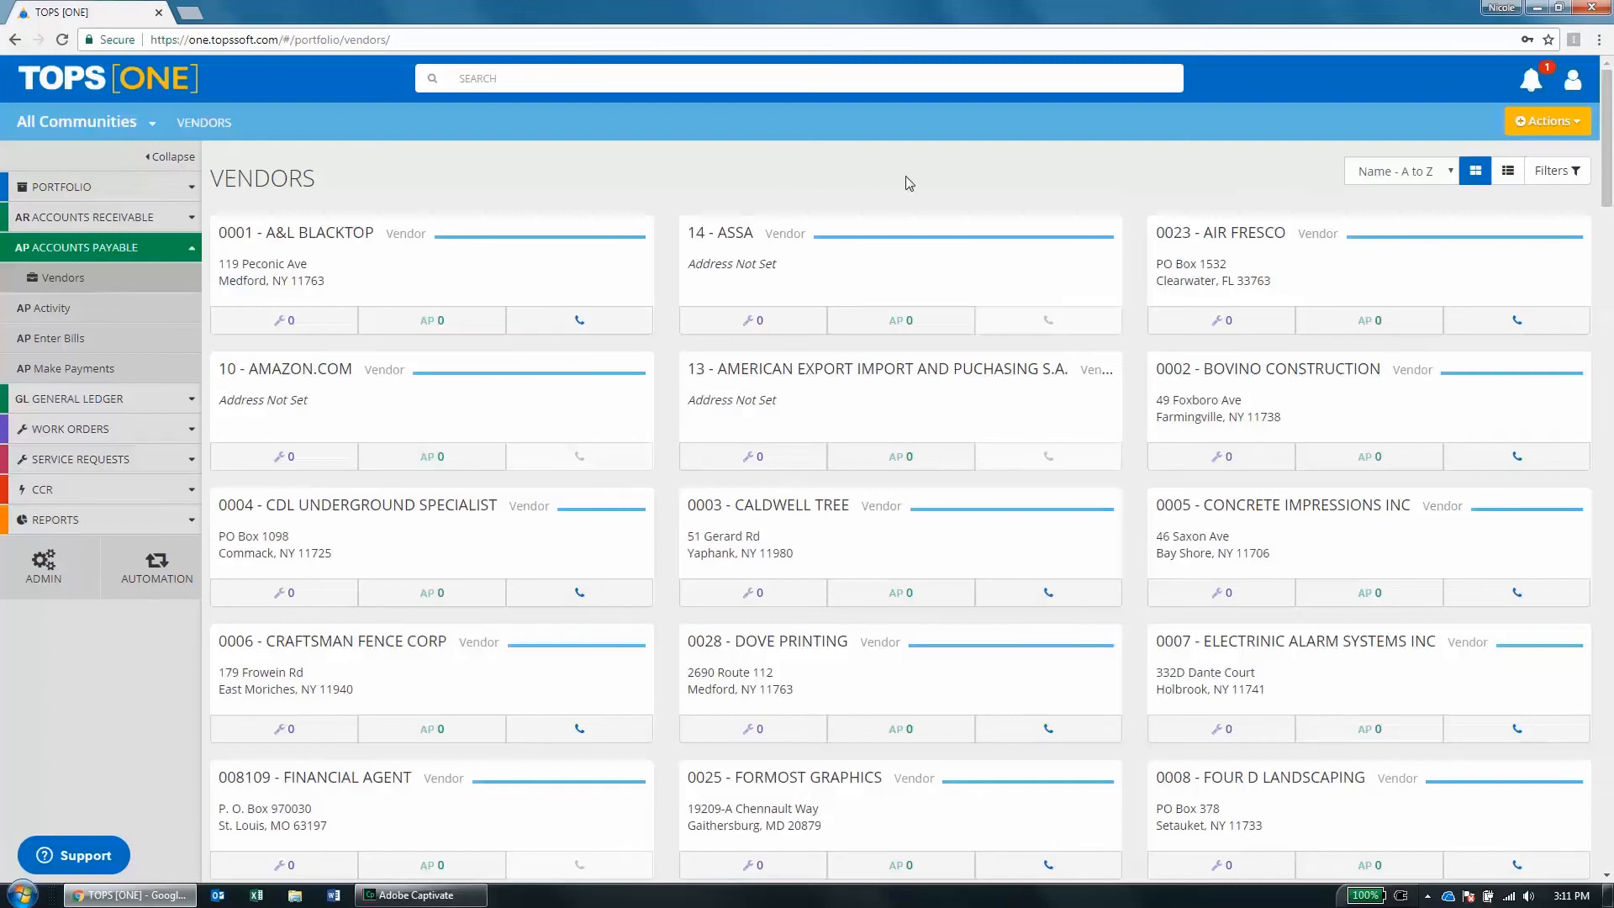
click(1568, 175)
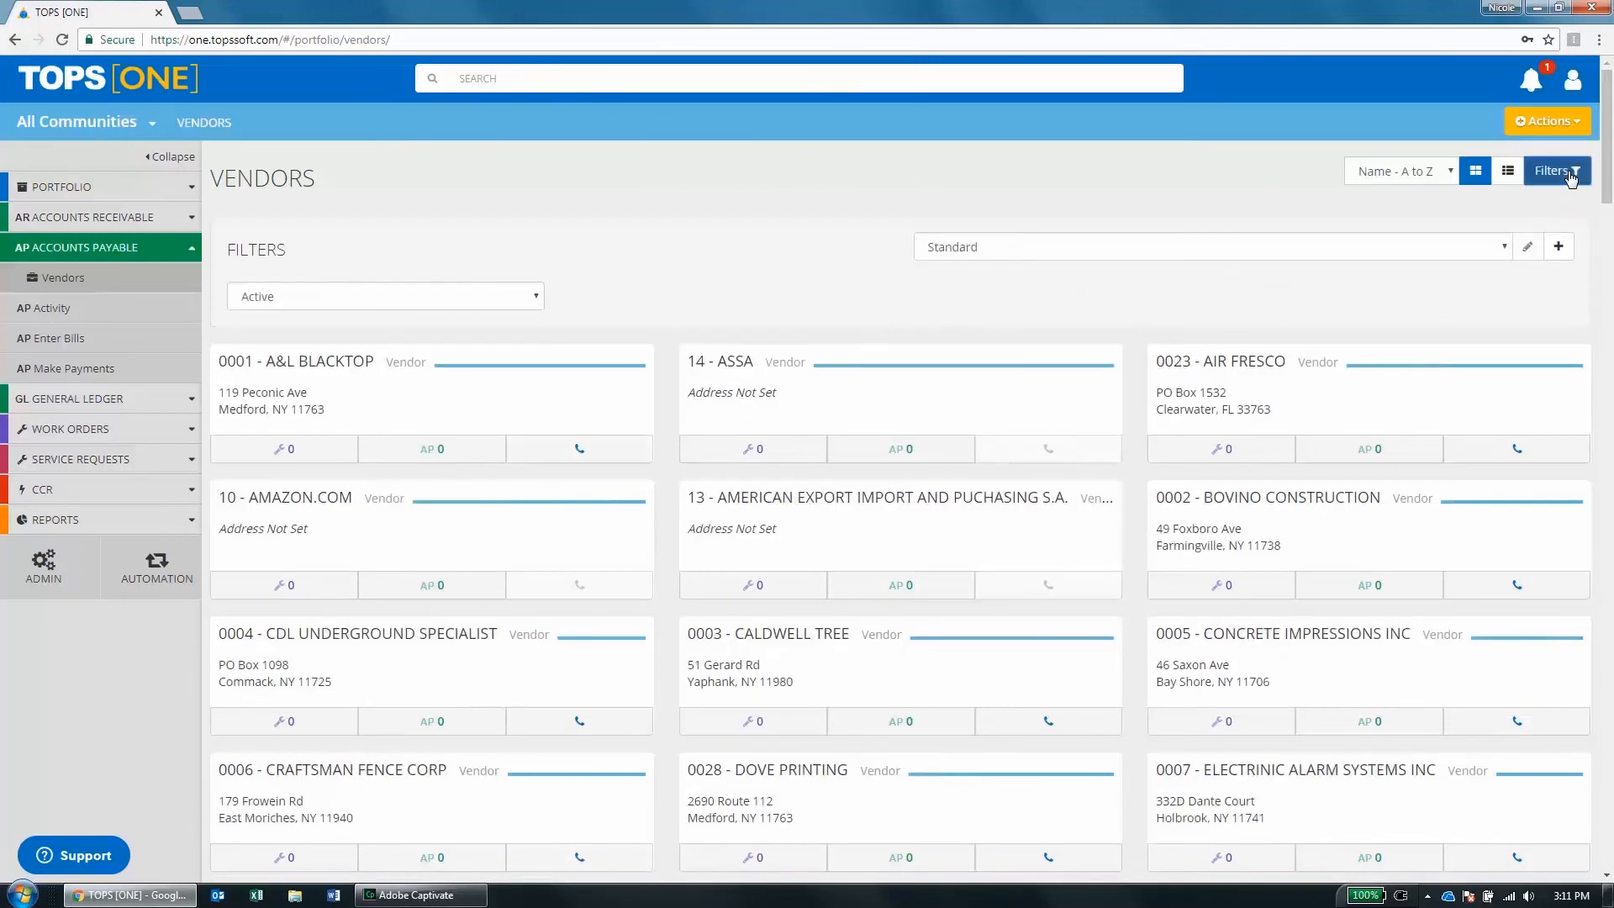
click(522, 300)
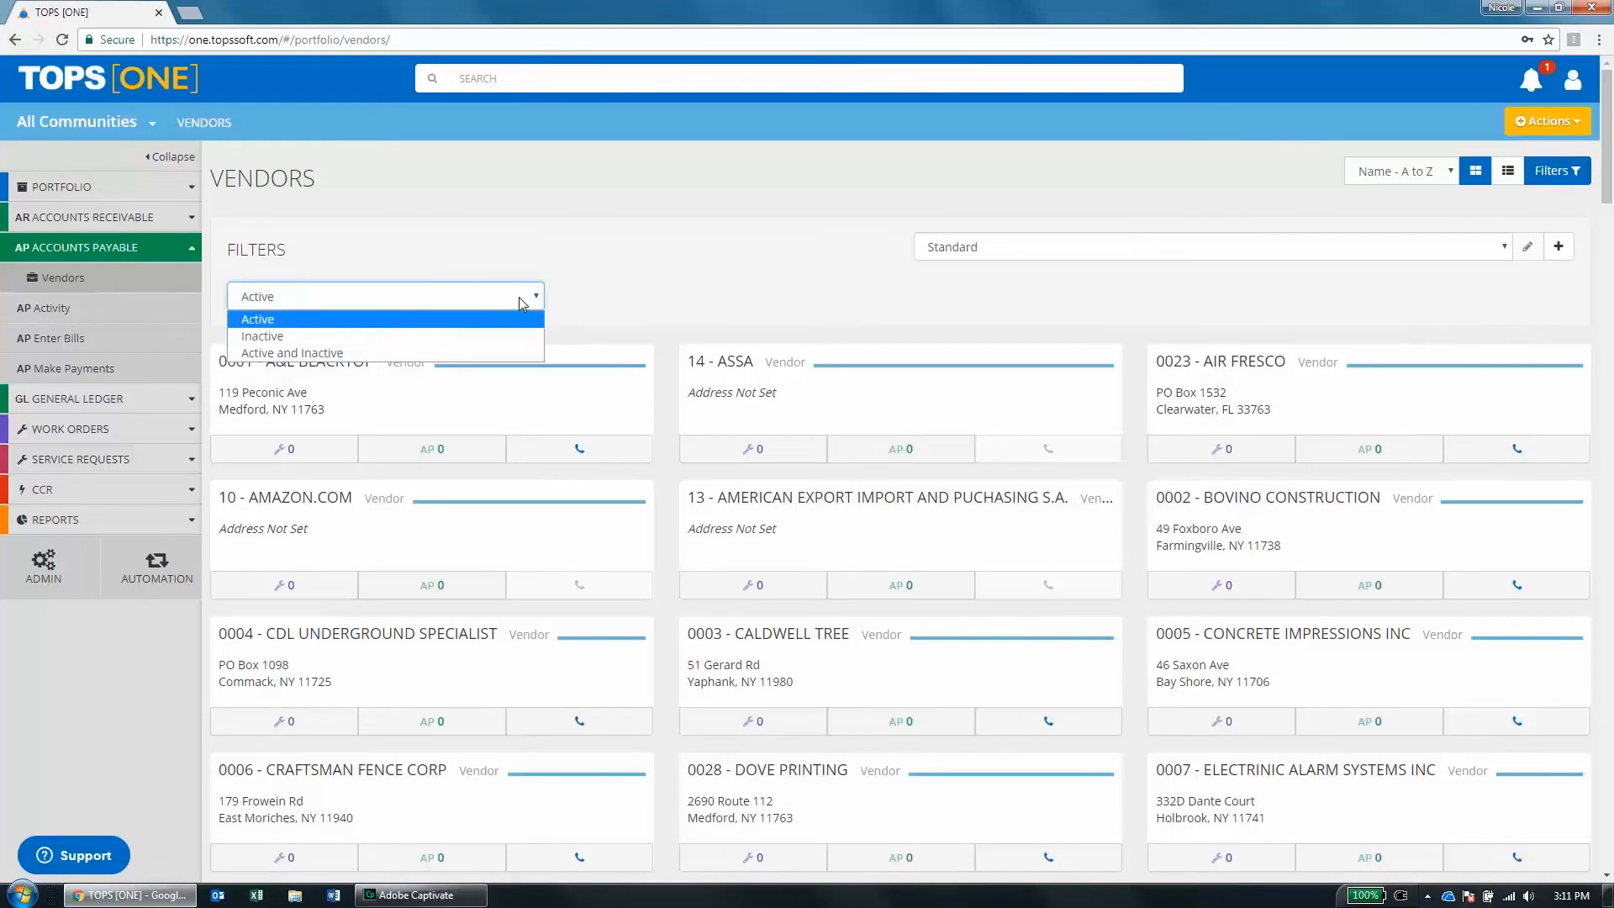
click(508, 336)
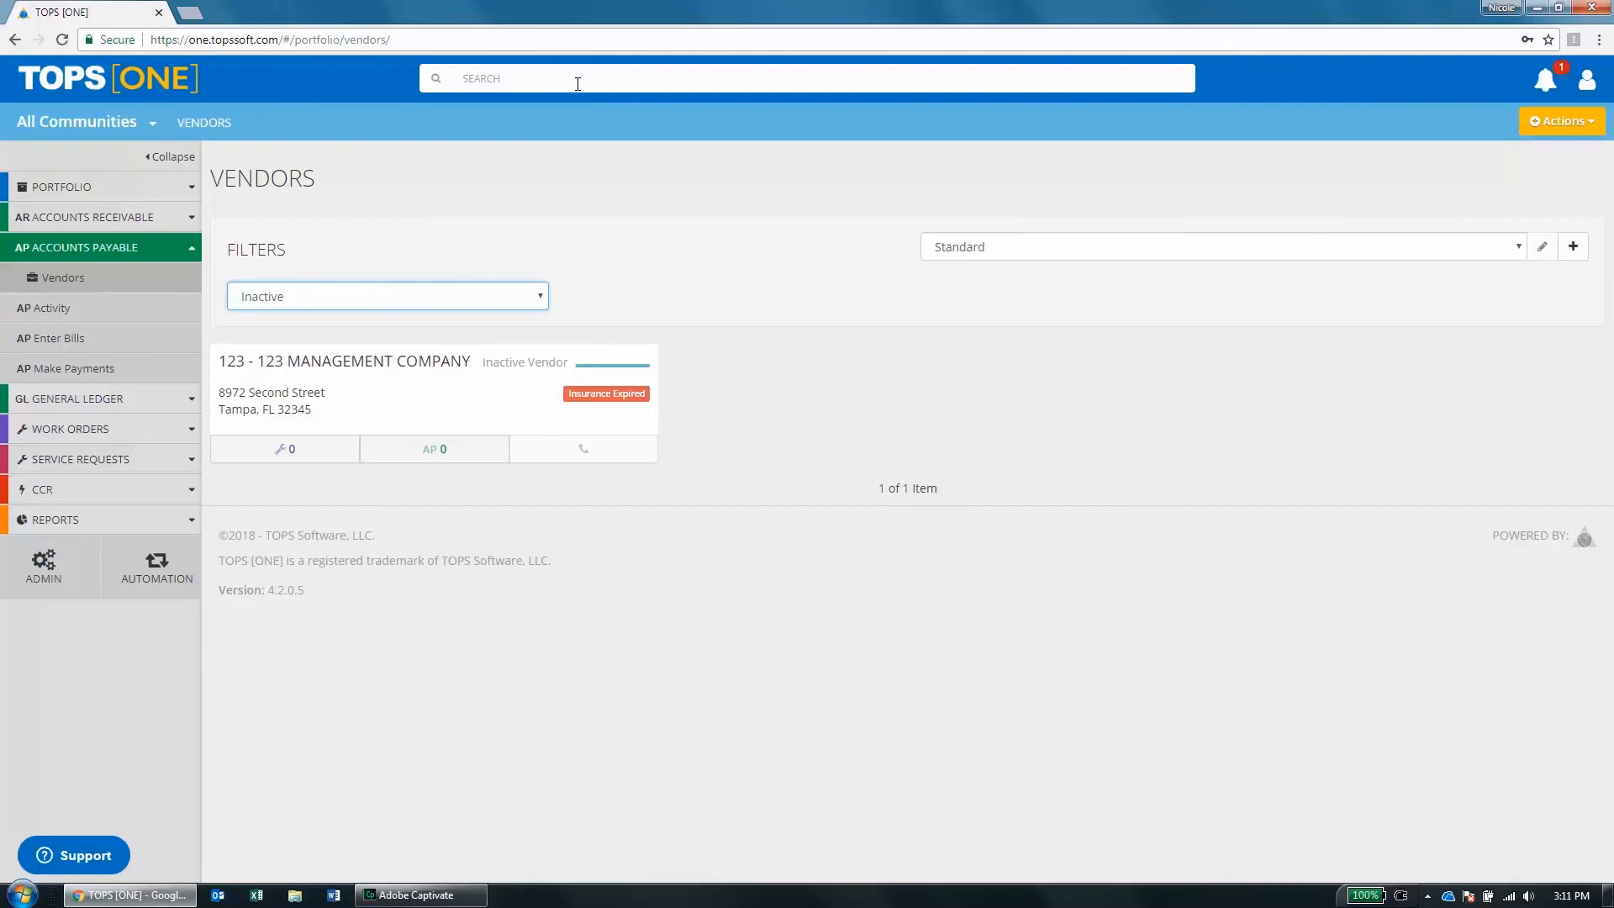
click(641, 90)
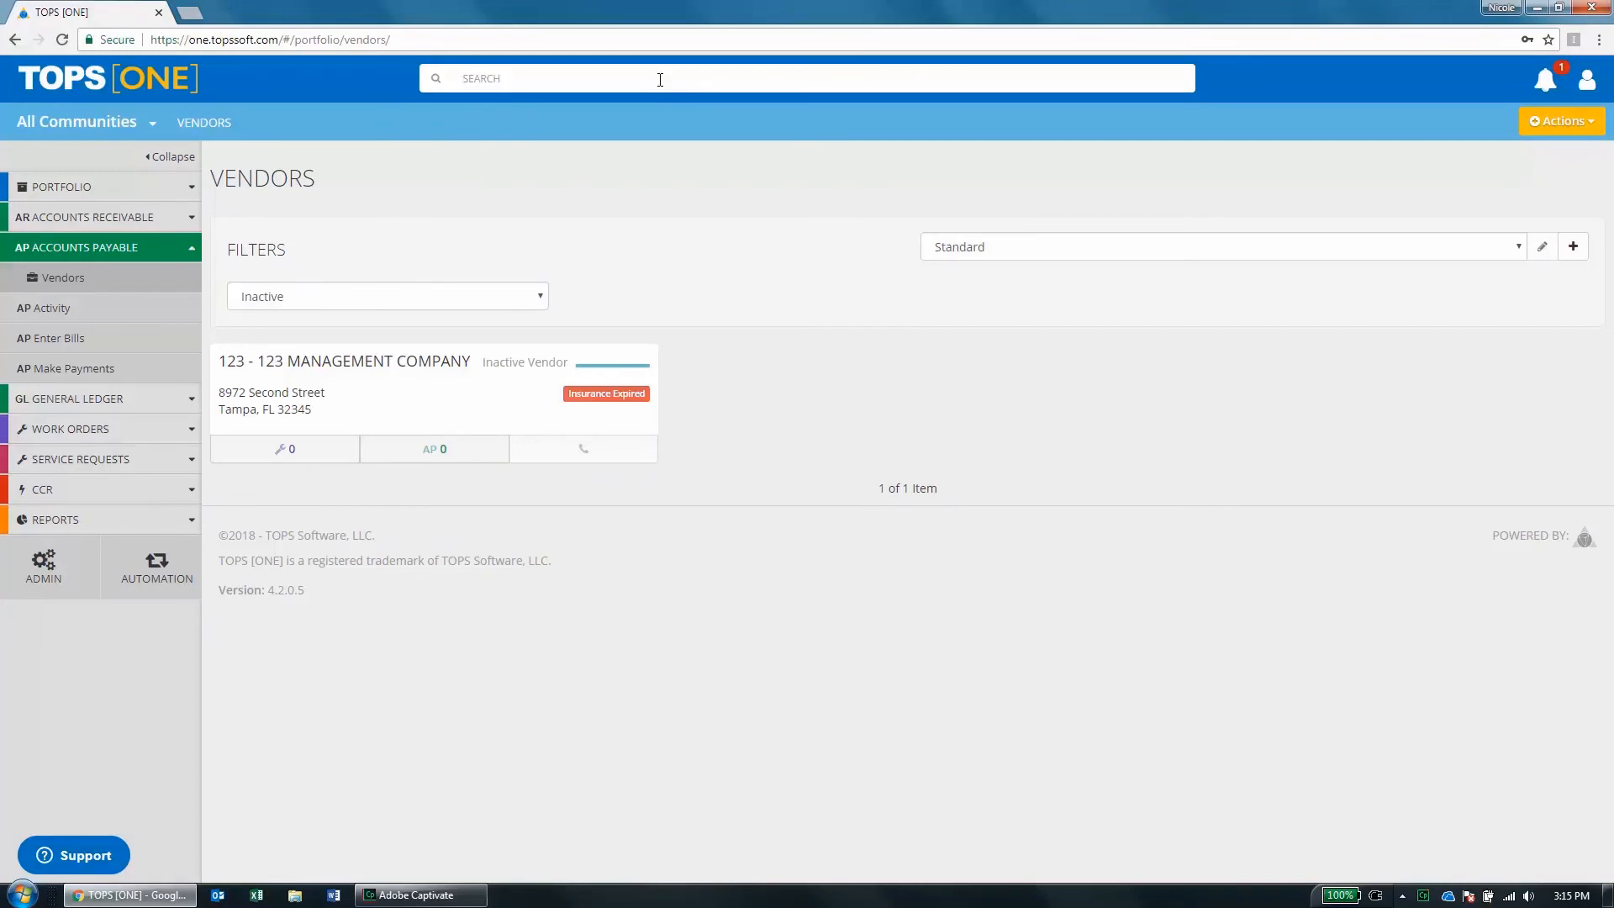
Start a new accounts payable bill for the community A19 - Chessman Community Association.
click(33, 343)
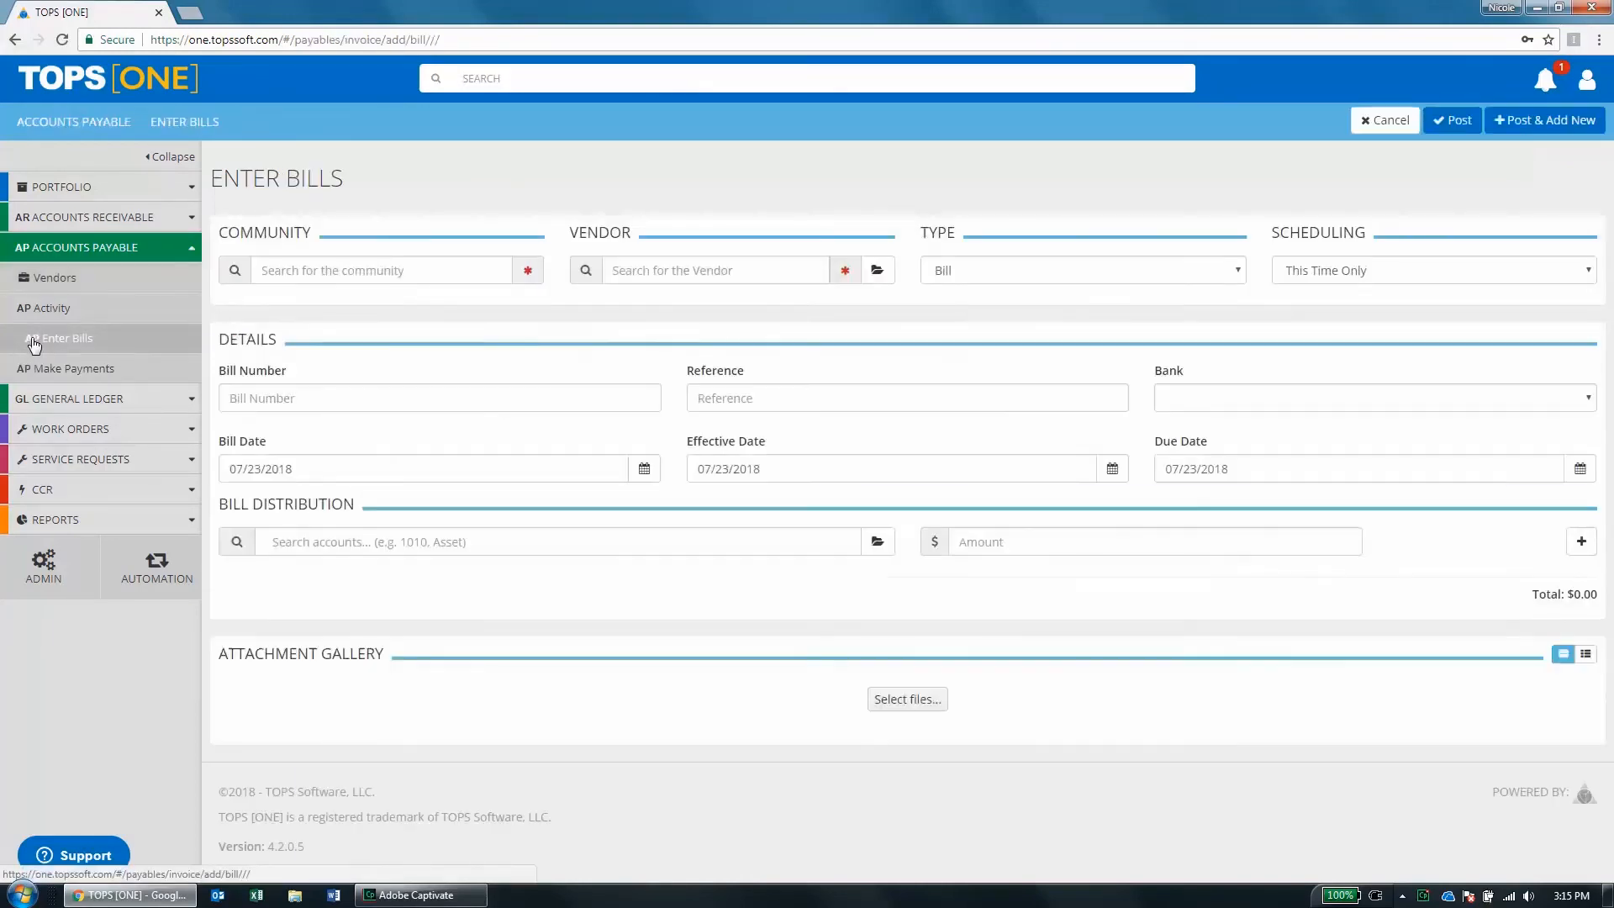
click(423, 270)
text(a19)
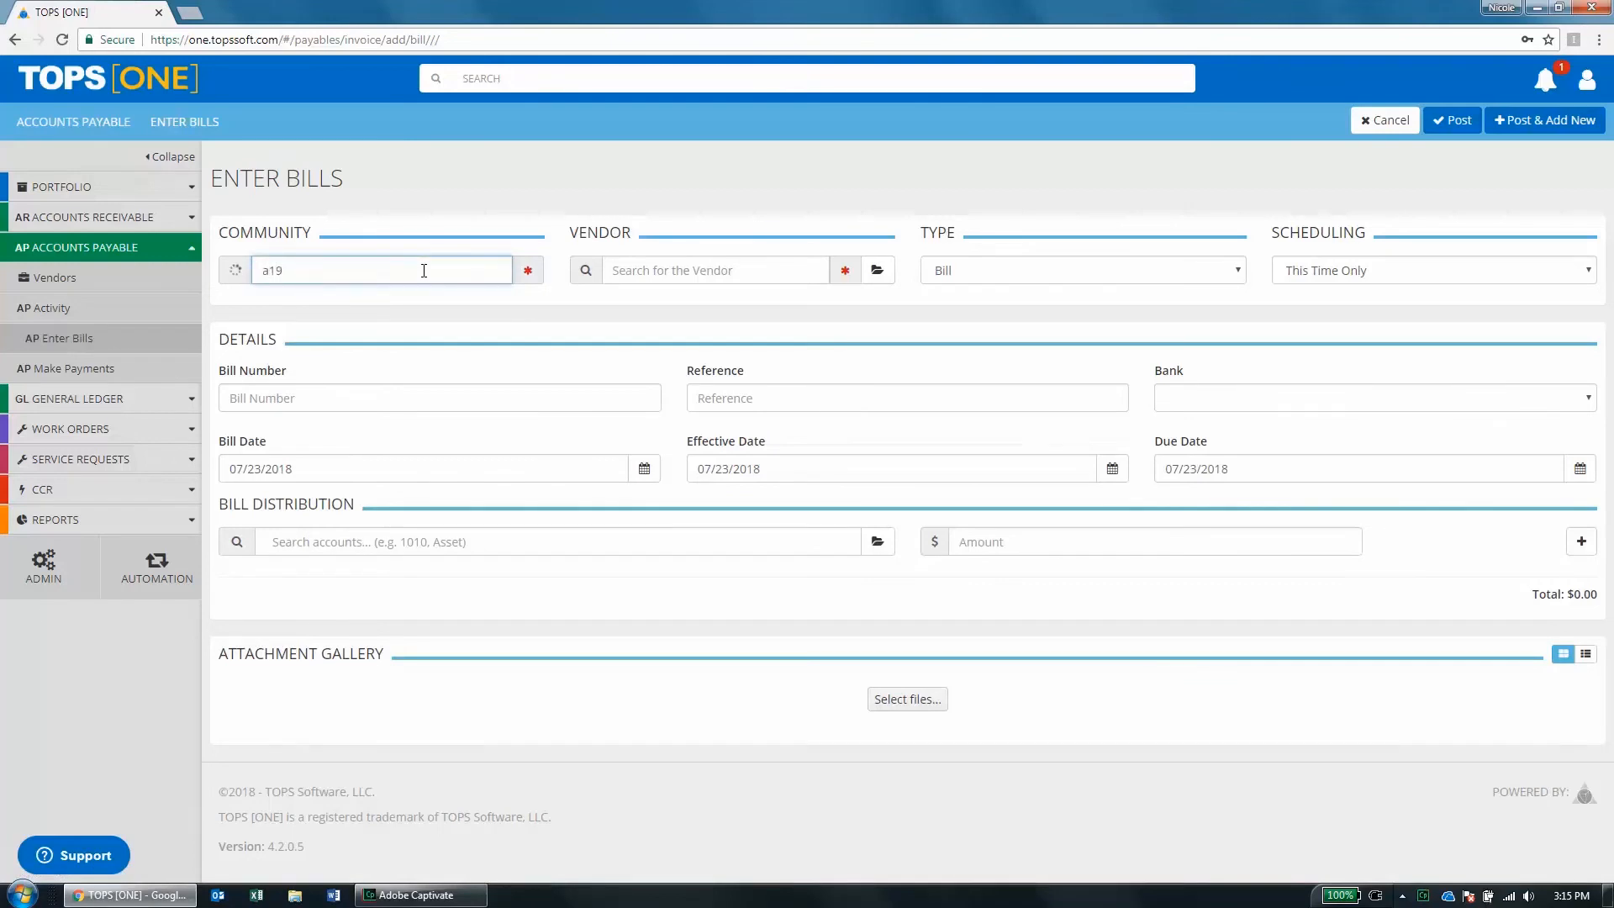
click(369, 306)
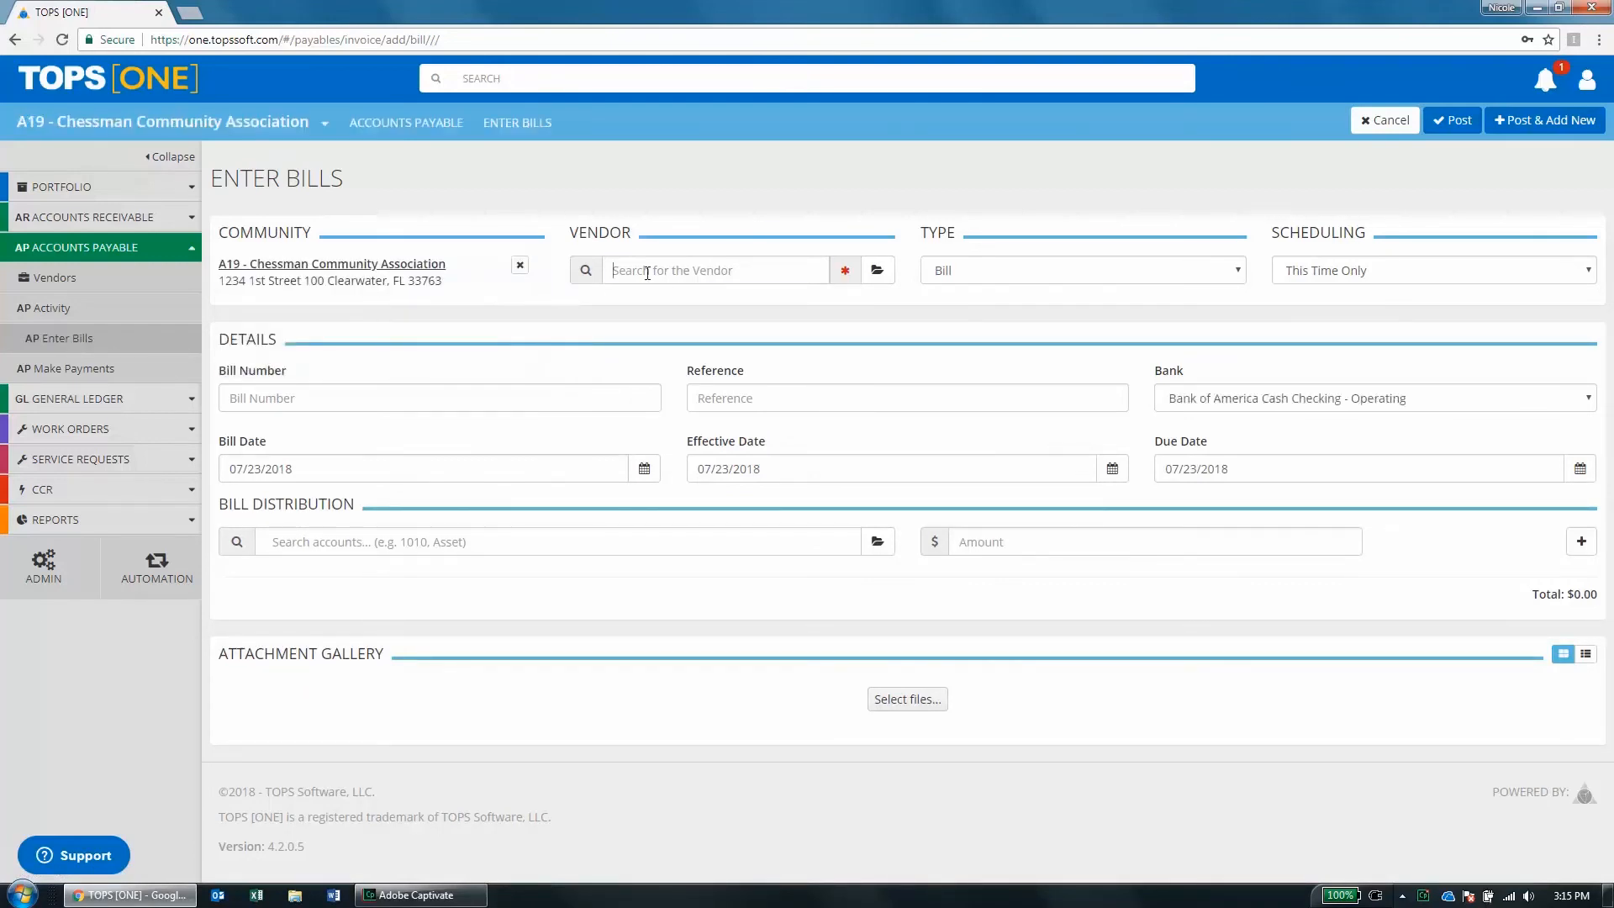
Search the bill's vendors for 123 and abc, try ABC - ABC Maintenance with the Main Street address, and clear that choice.
text(123)
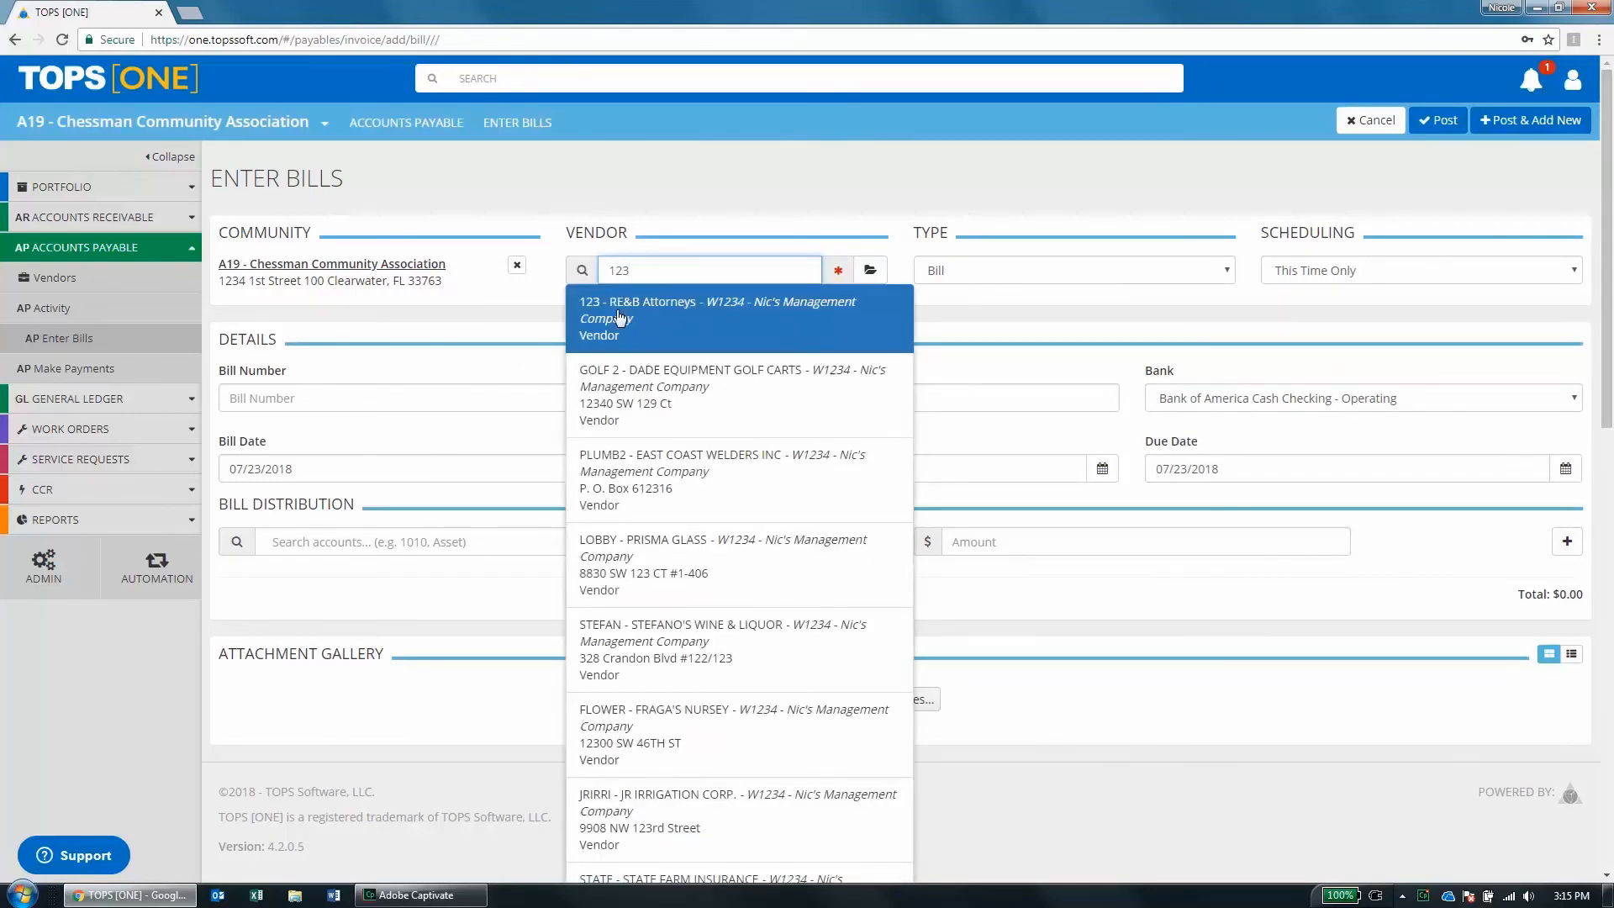
drag(643, 270, 582, 267)
key(BackSpace)
text(a)
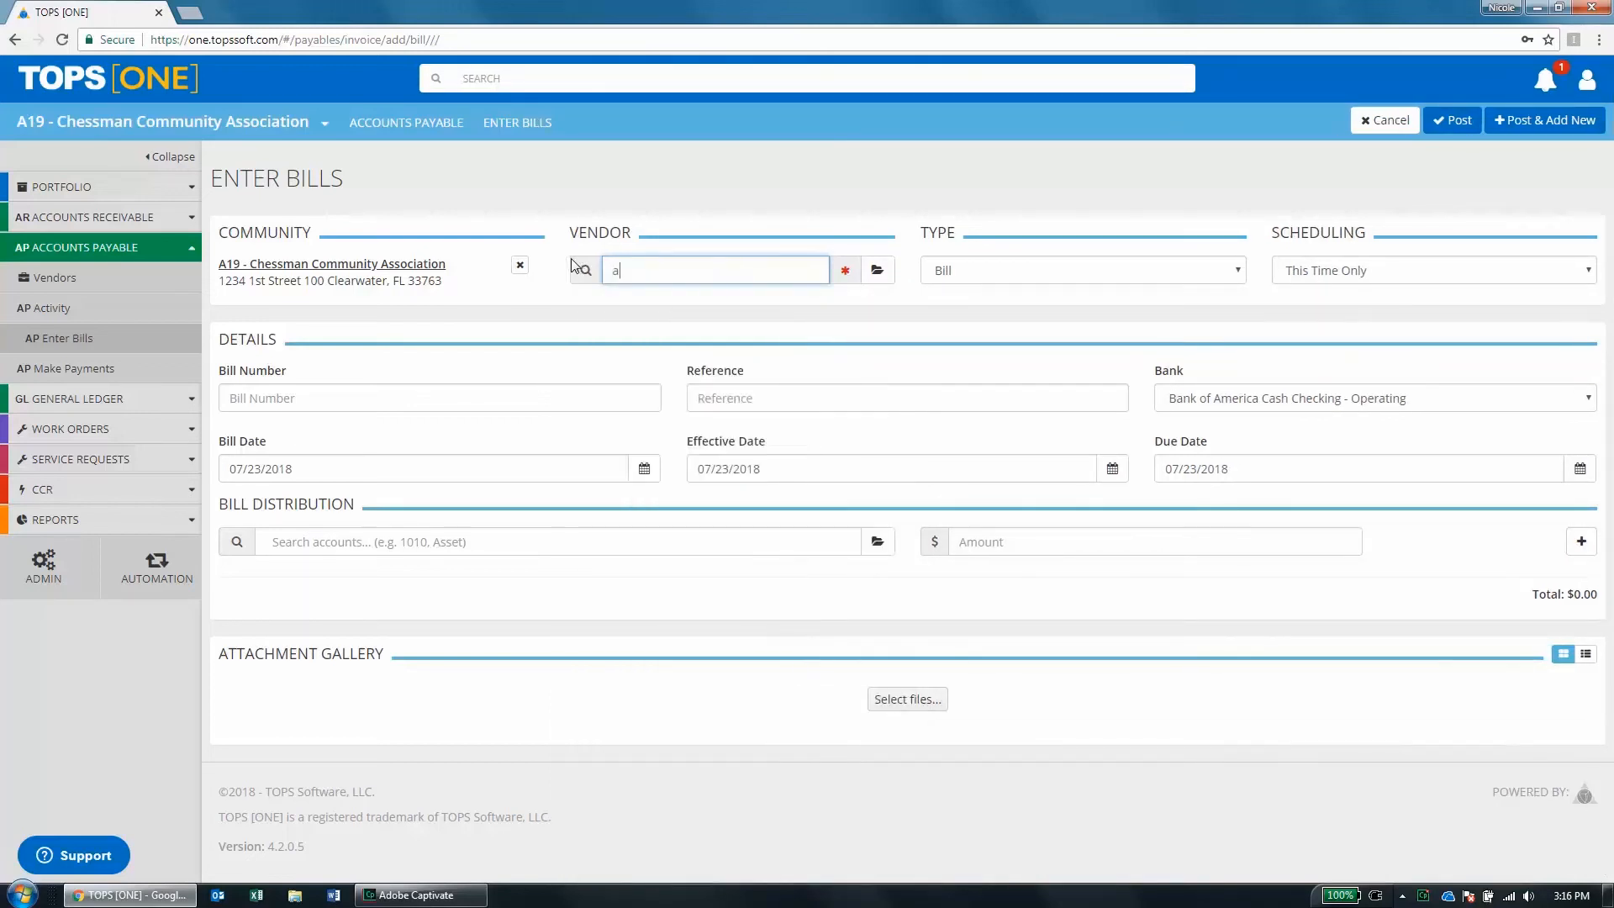
text(bc)
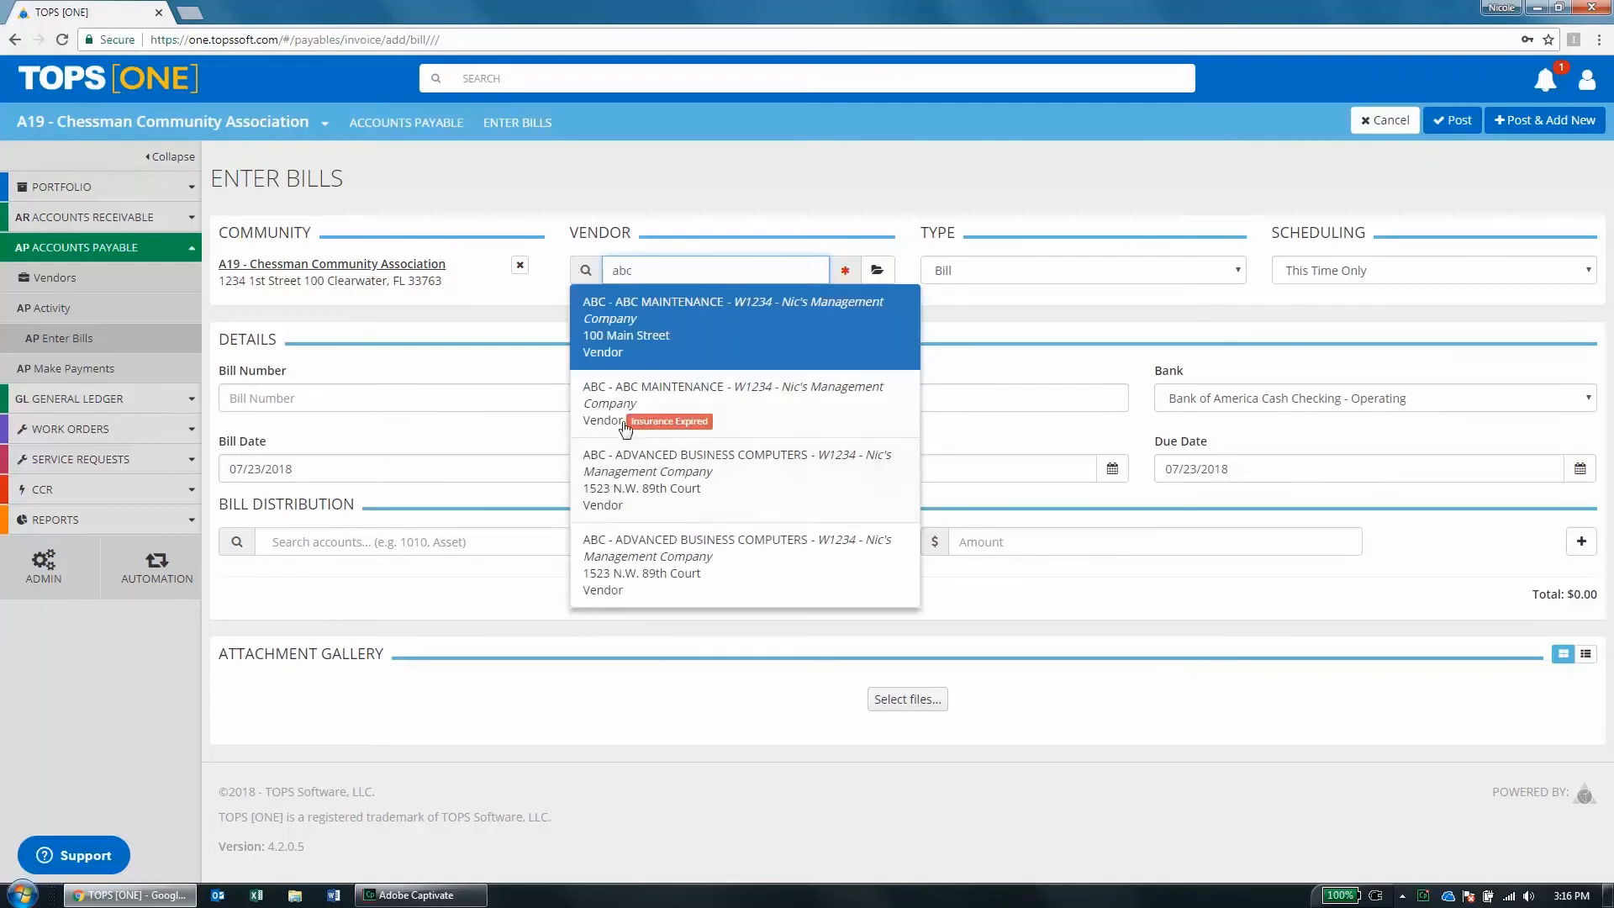
click(686, 311)
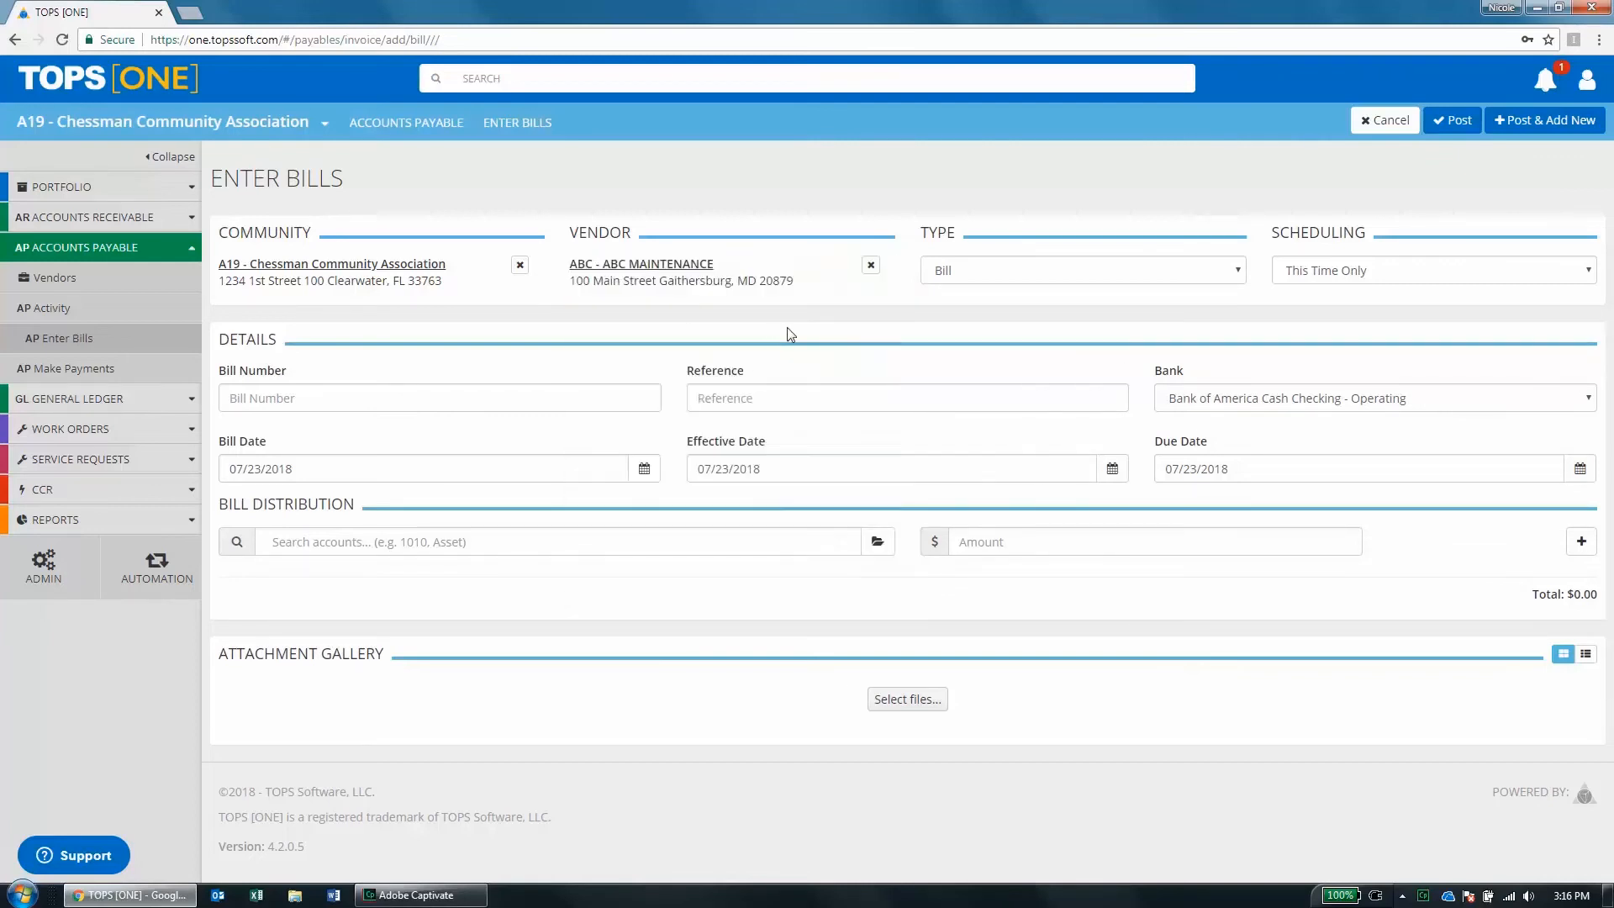
click(871, 265)
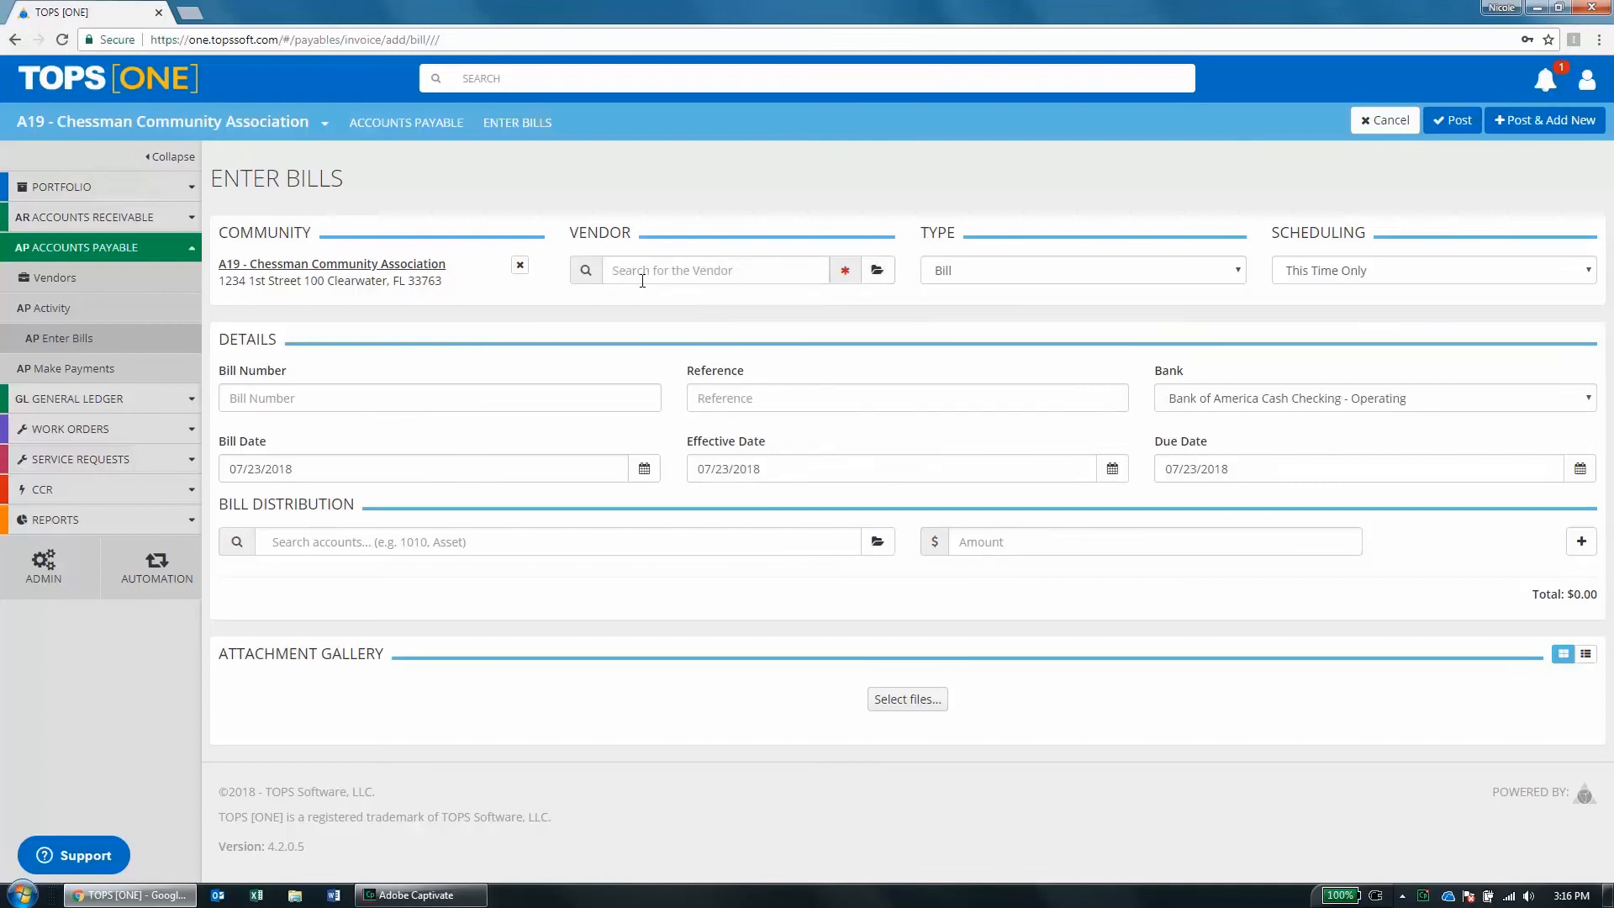
Browse the full vendor list, expand its form for adding a vendor, and choose 0003 - Caldwell Tree for the bill.
click(877, 270)
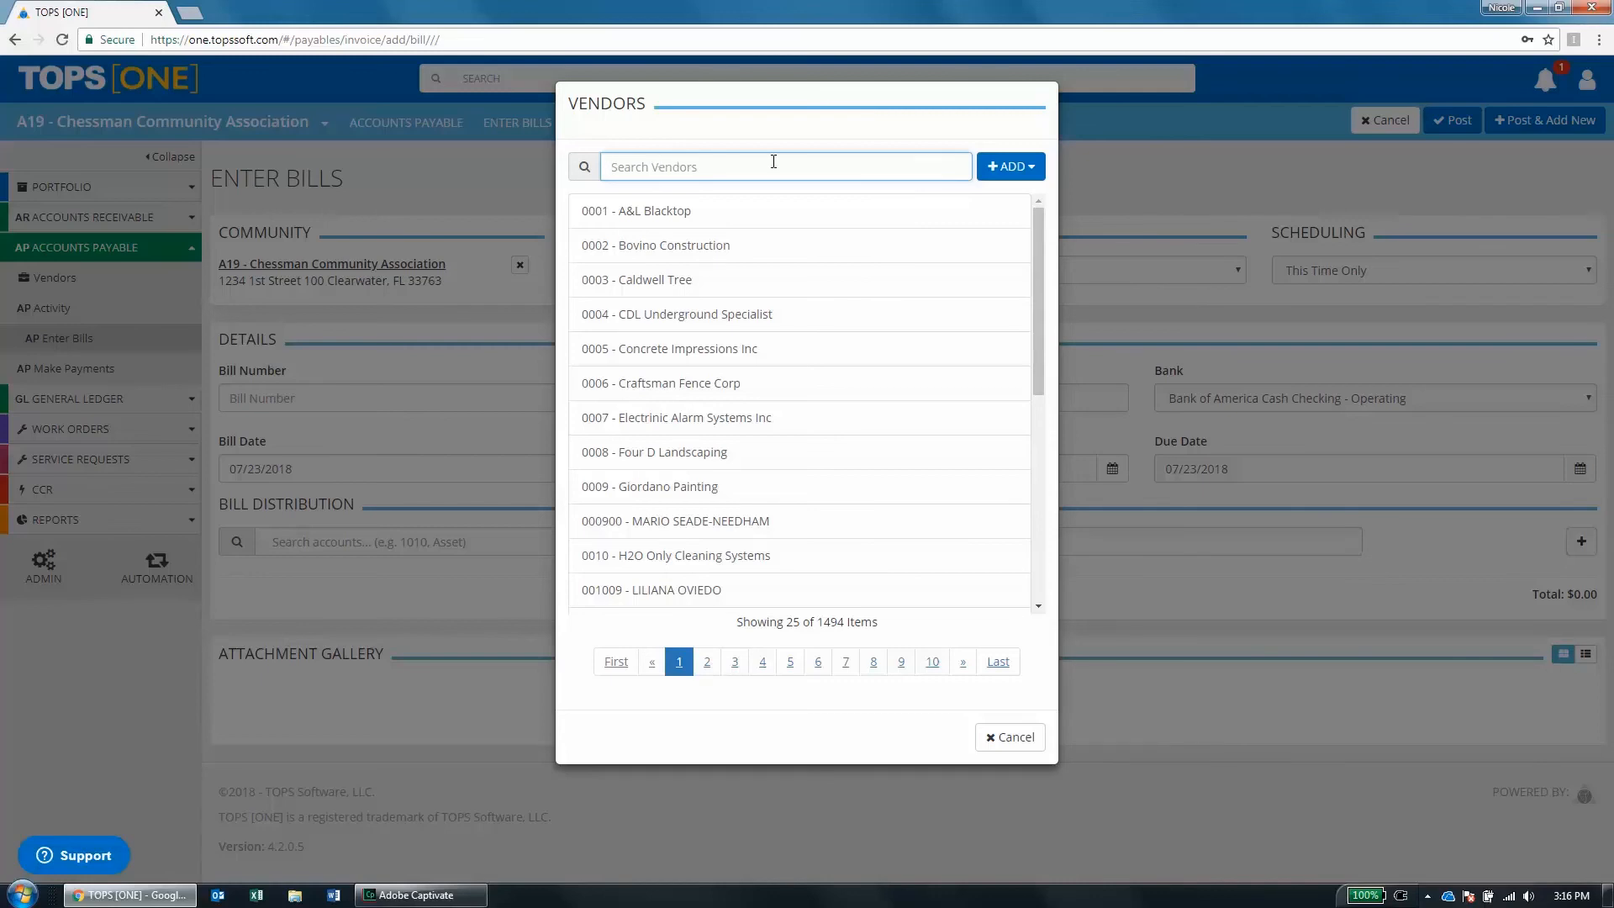
click(1013, 167)
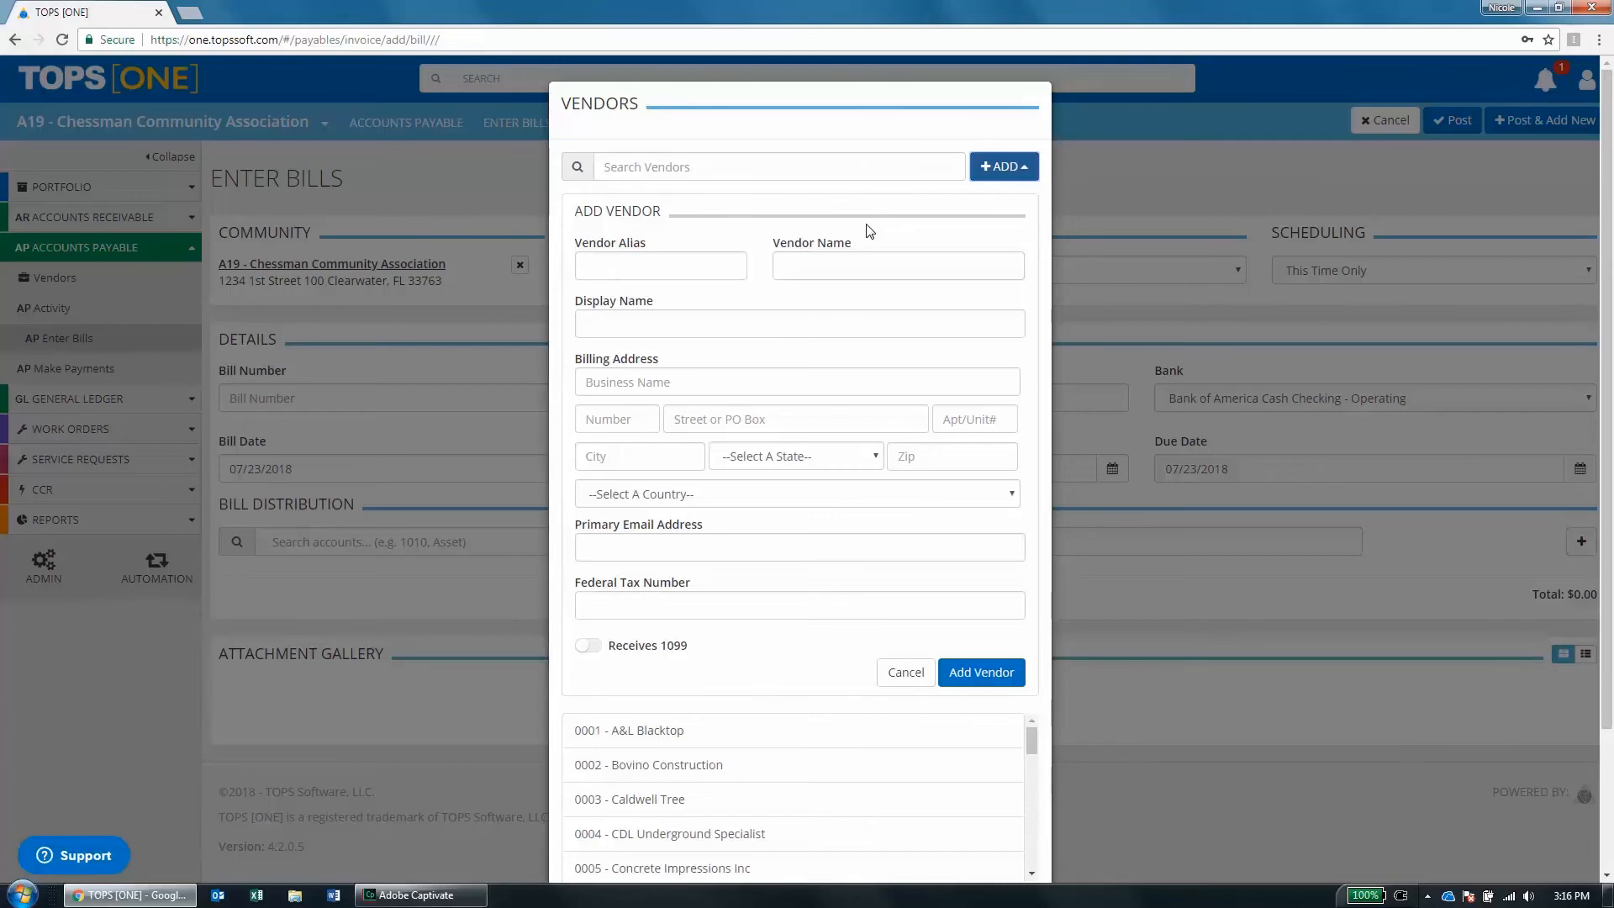
click(660, 803)
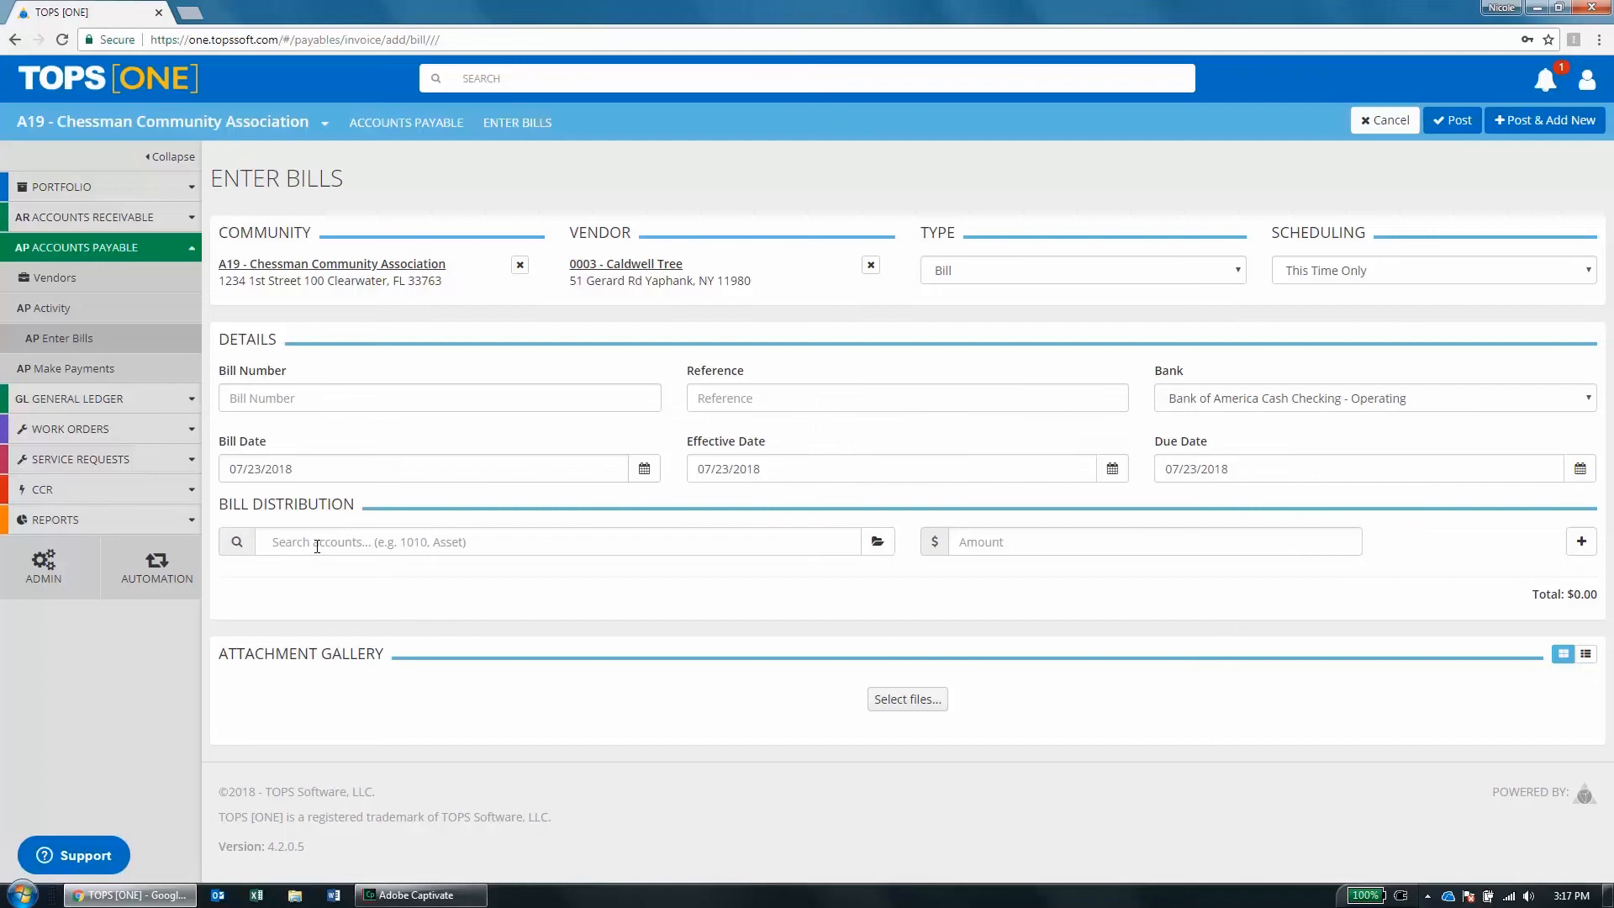
Browse the bill distribution's general ledger accounts, filter them by Reserves, and open the option to add an account.
click(877, 546)
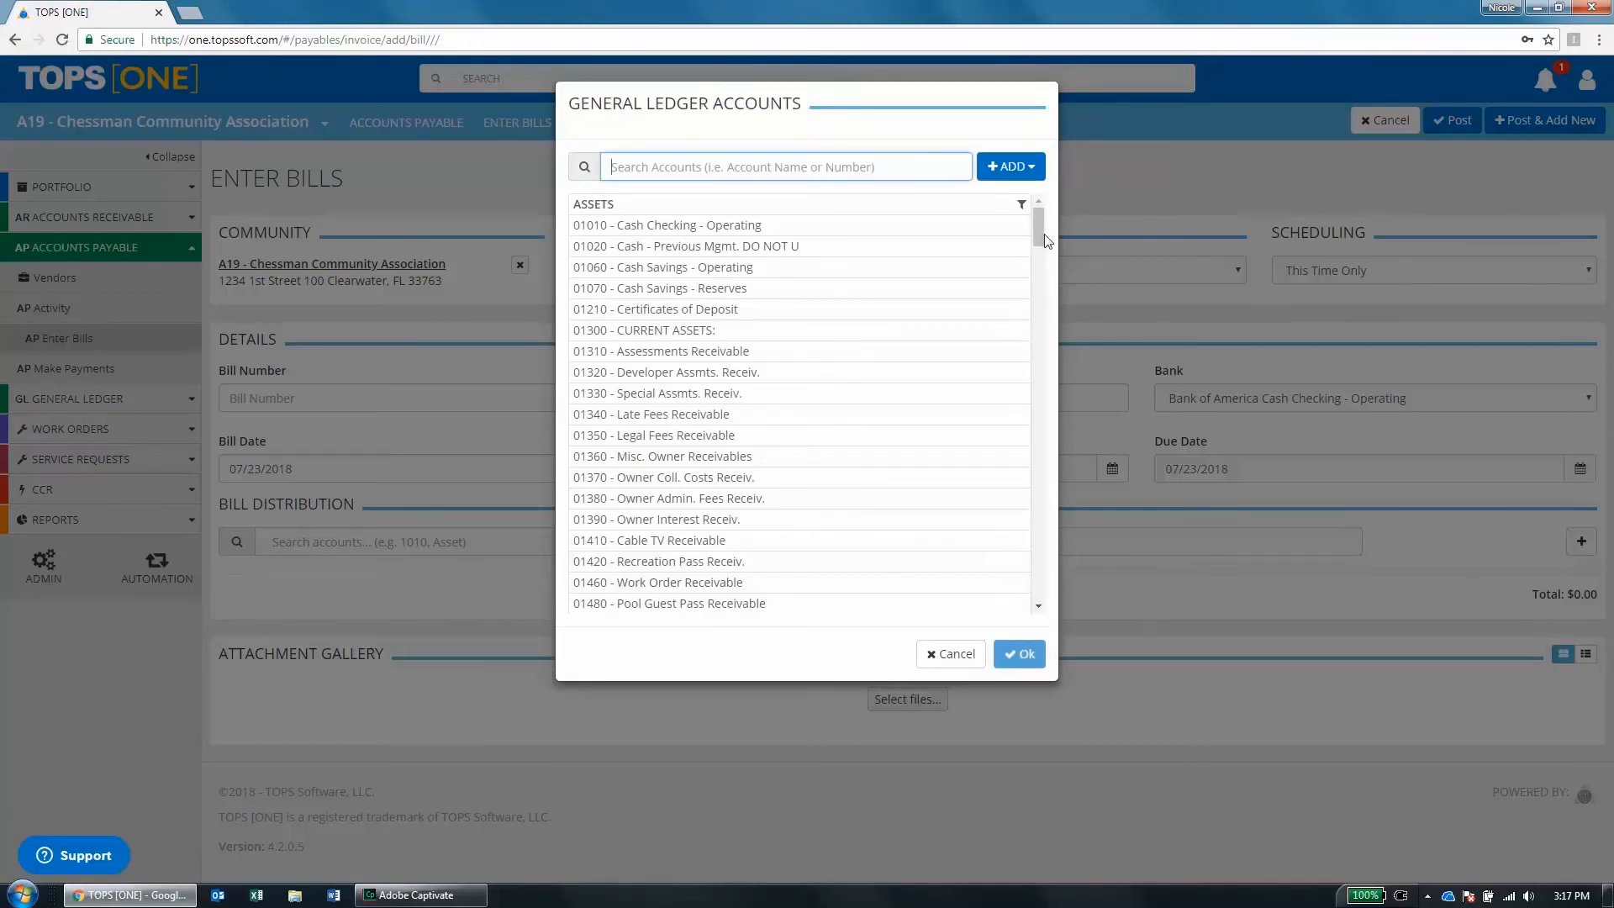
mouse_move(1040, 234)
mouse_down()
mouse_move(1037, 271)
mouse_move(1040, 218)
mouse_up()
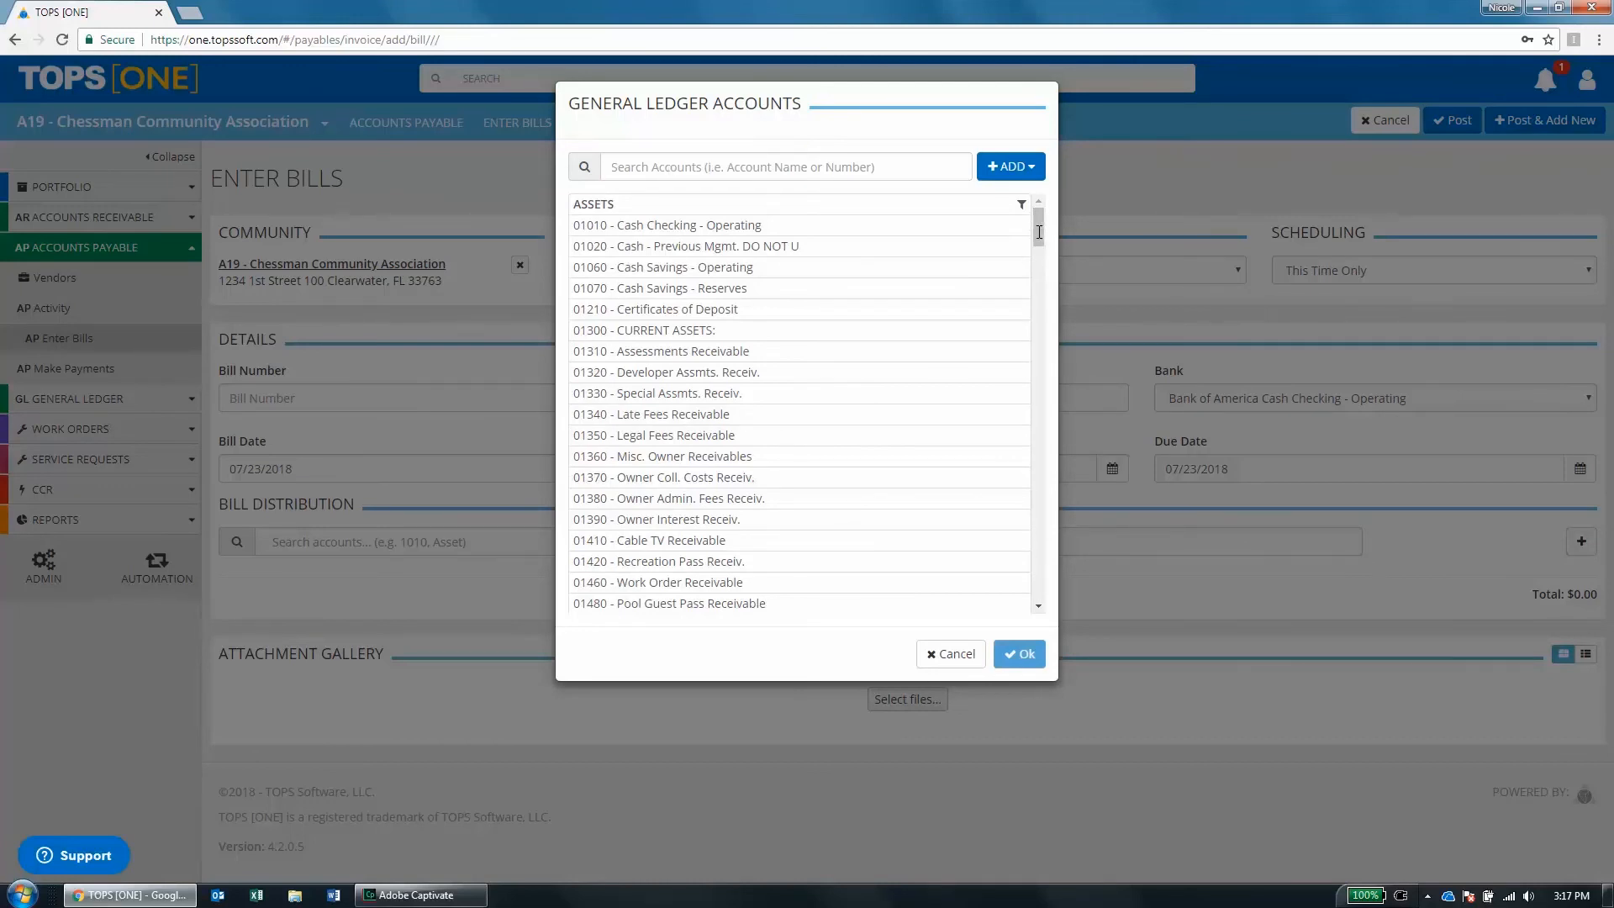
scroll(1039, 235, down, 2)
drag(1037, 230, 1027, 306)
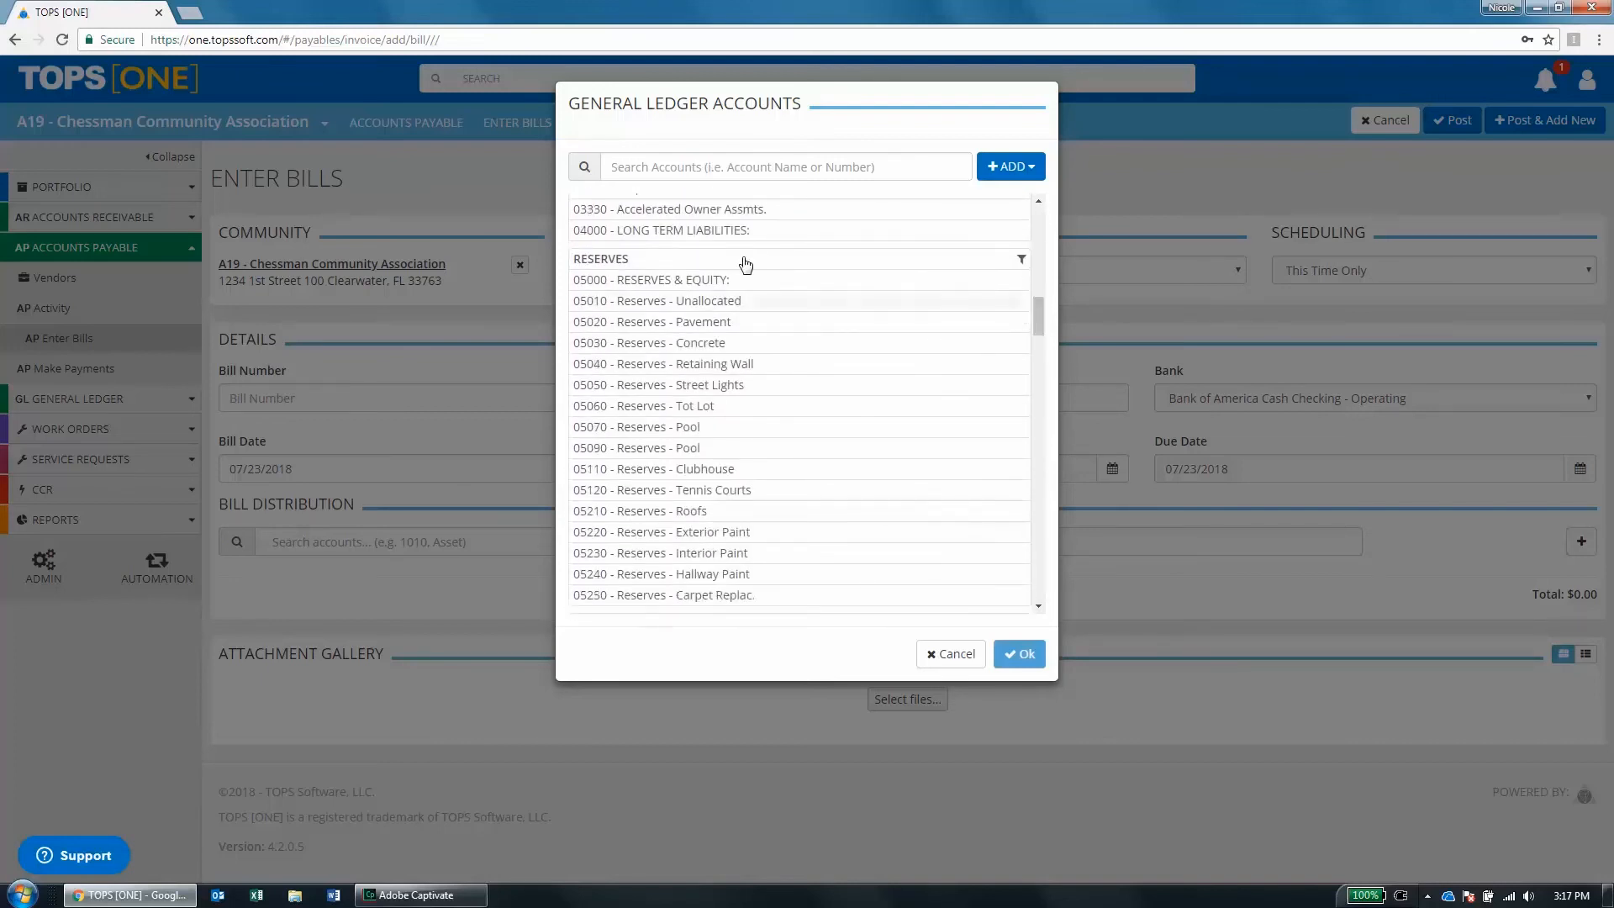
click(1018, 264)
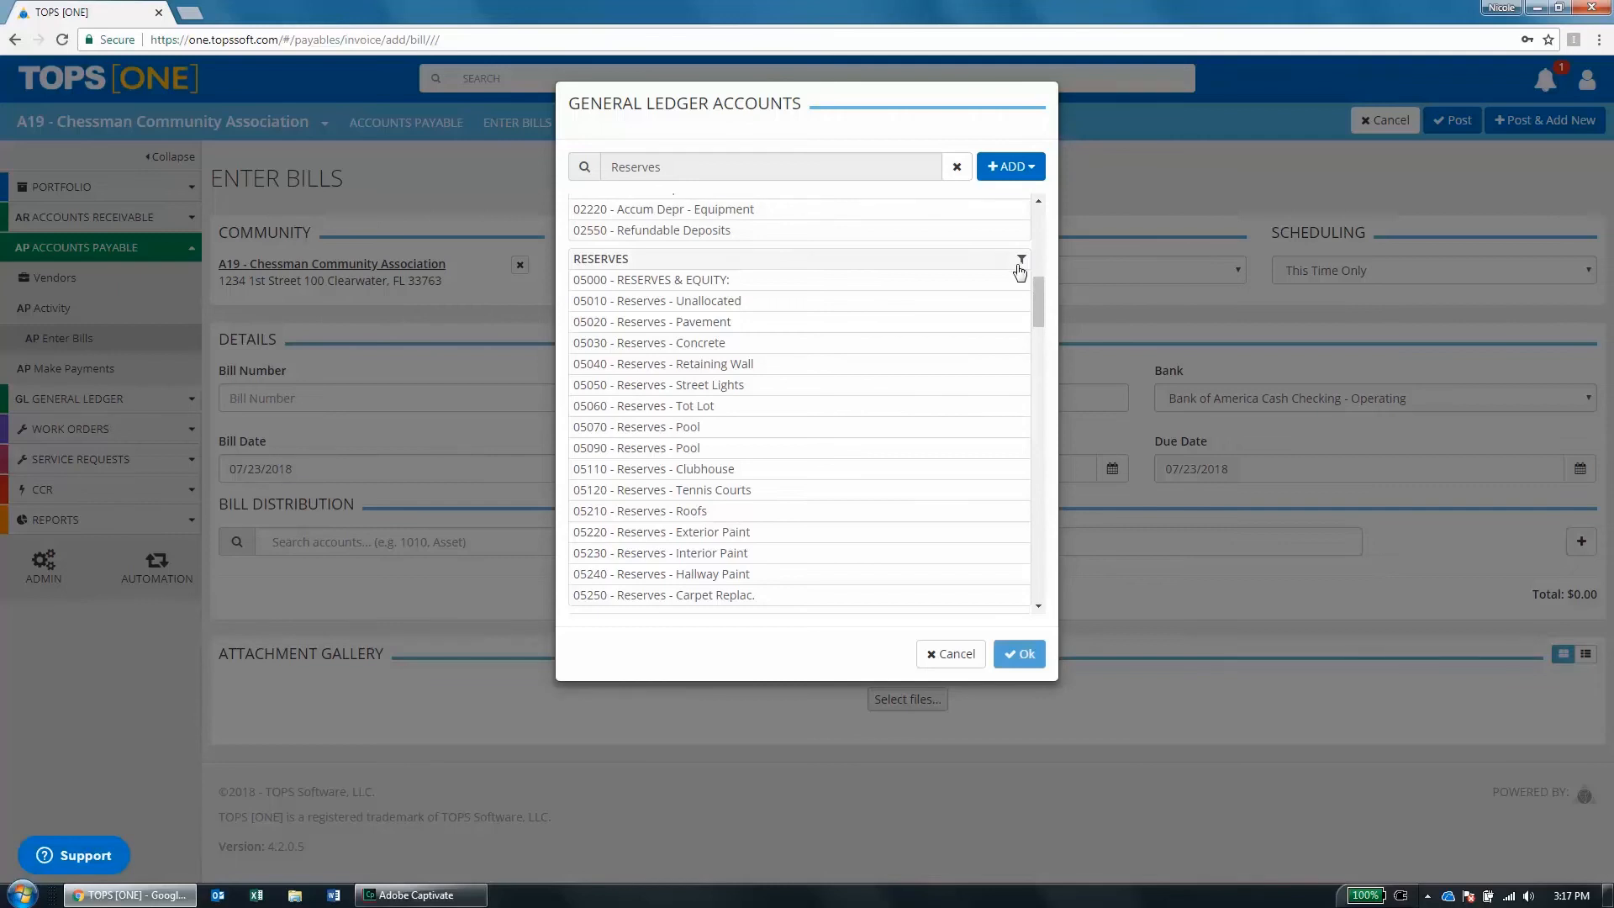
drag(1037, 299, 1055, 224)
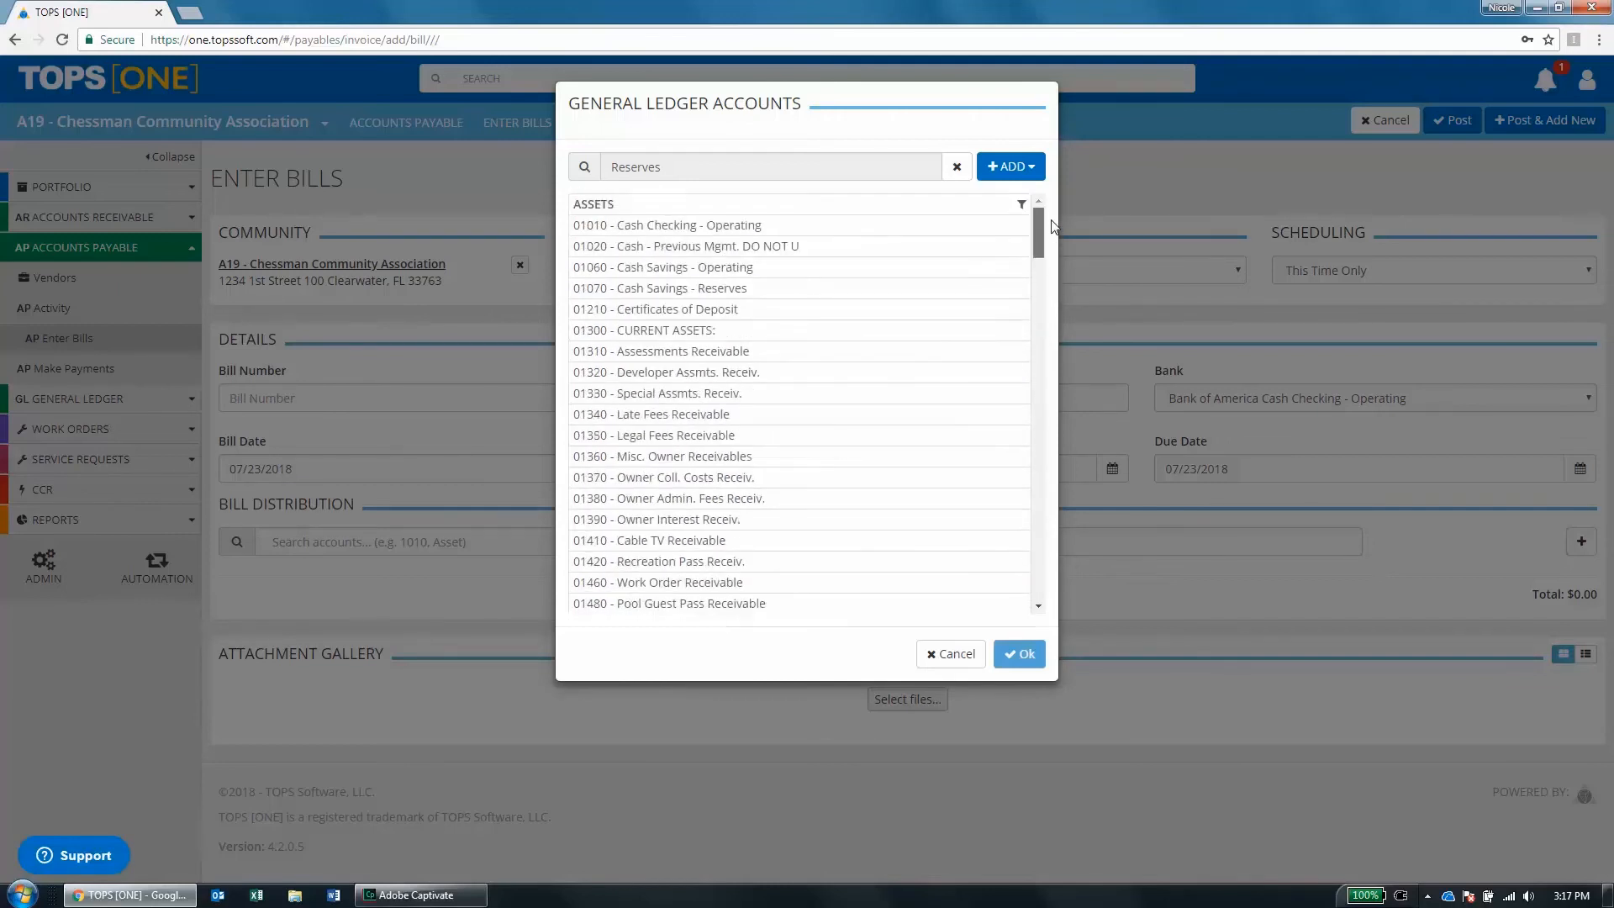
click(1012, 166)
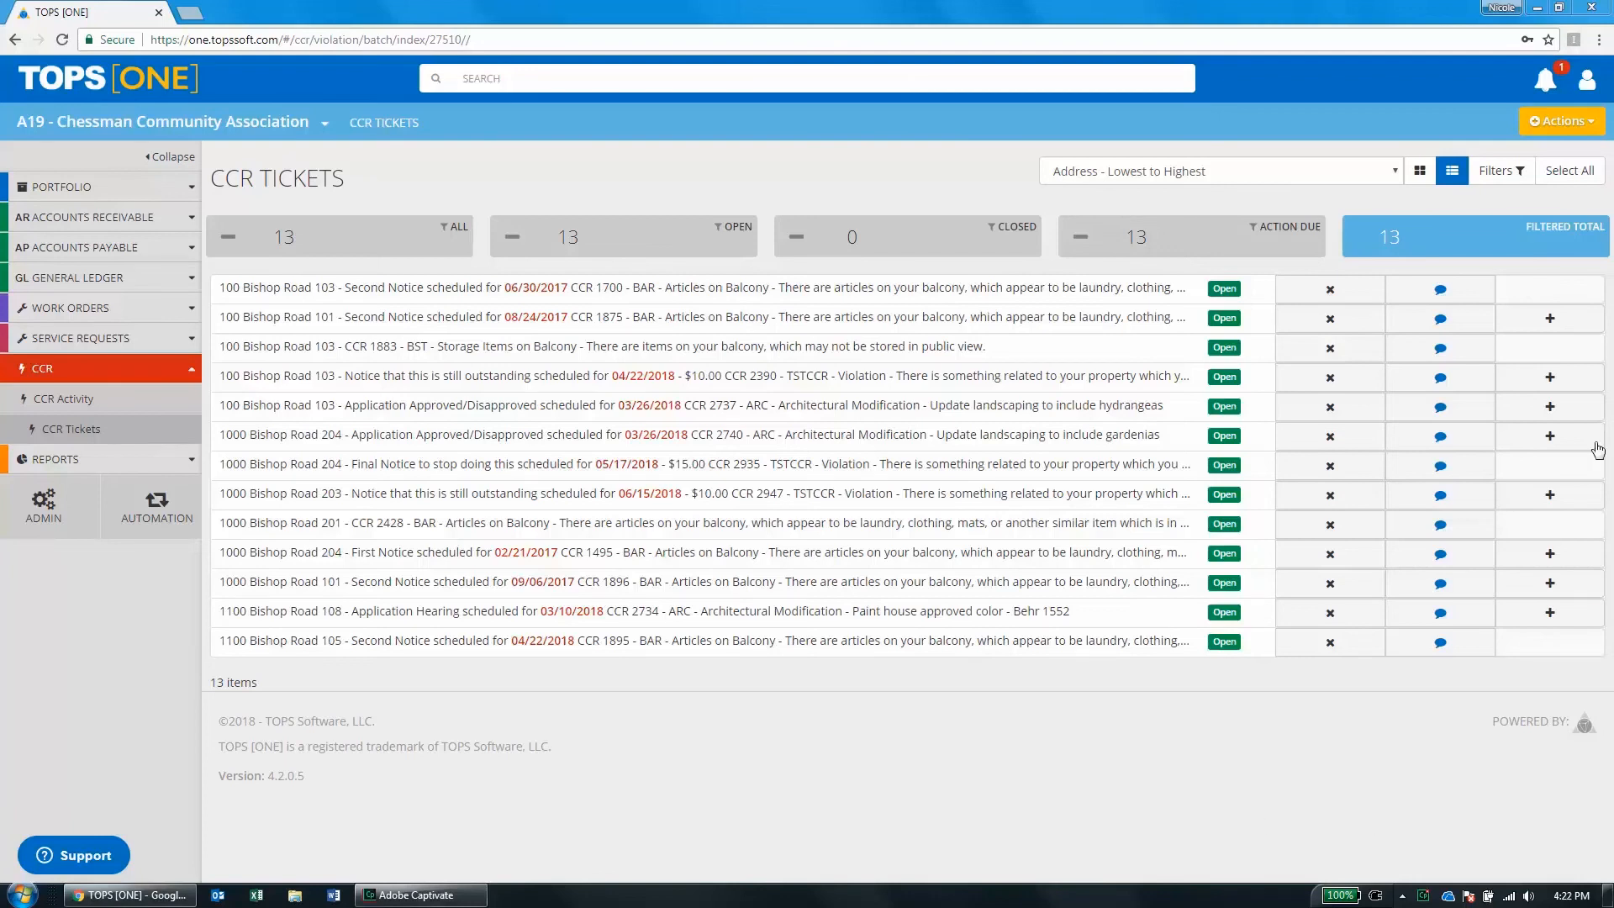
Select all eligible CCR tickets of the community and close them in bulk.
click(1570, 171)
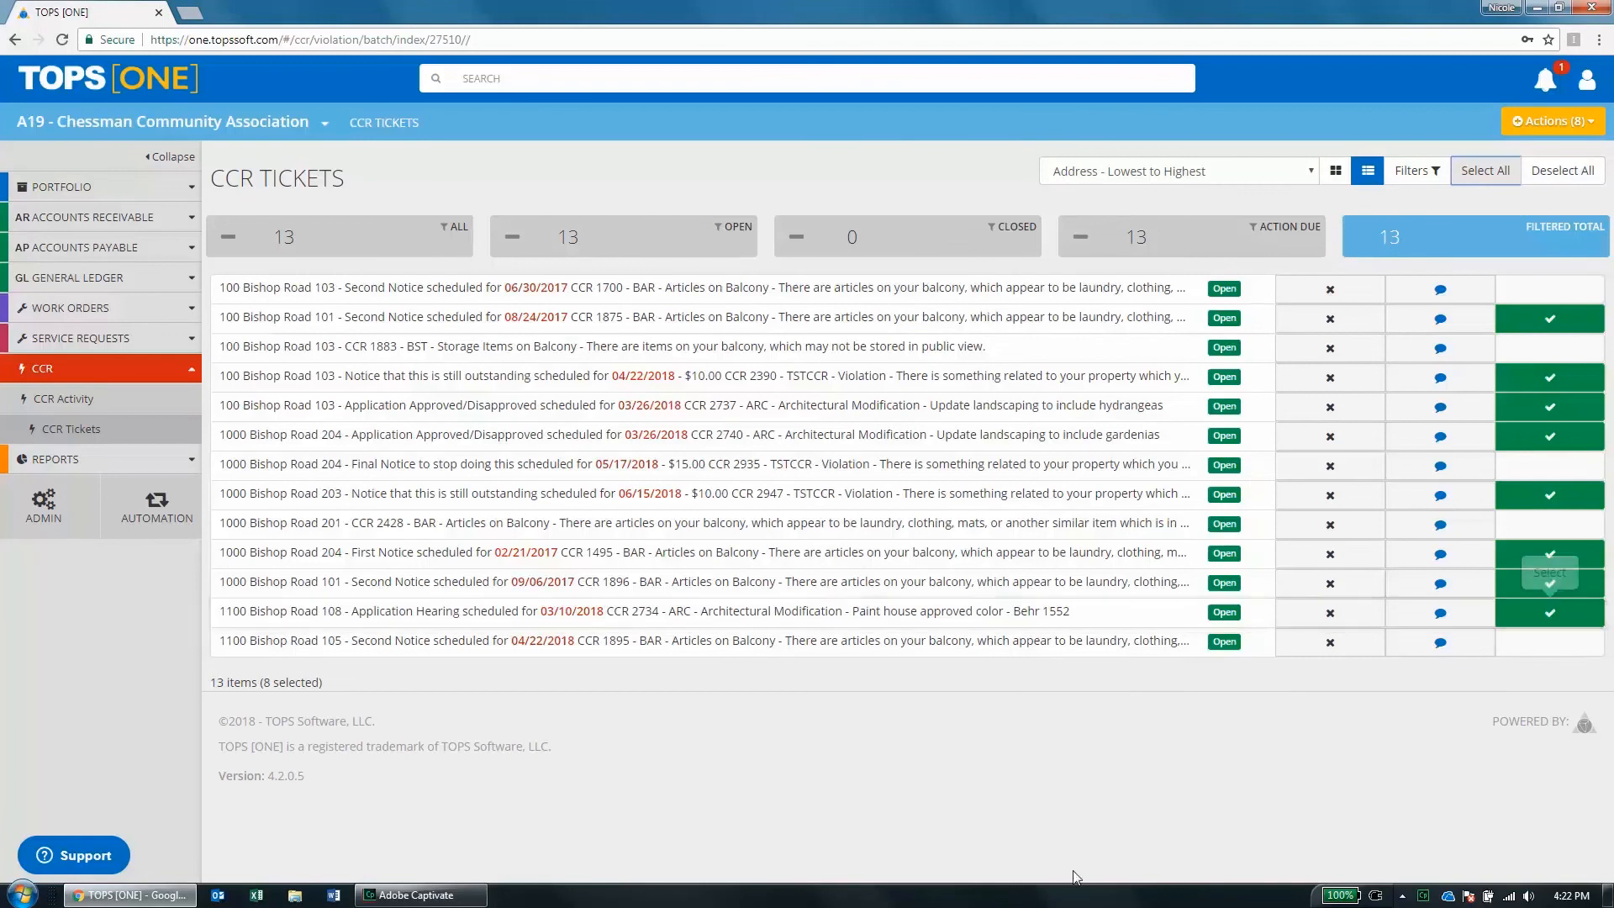
click(1562, 127)
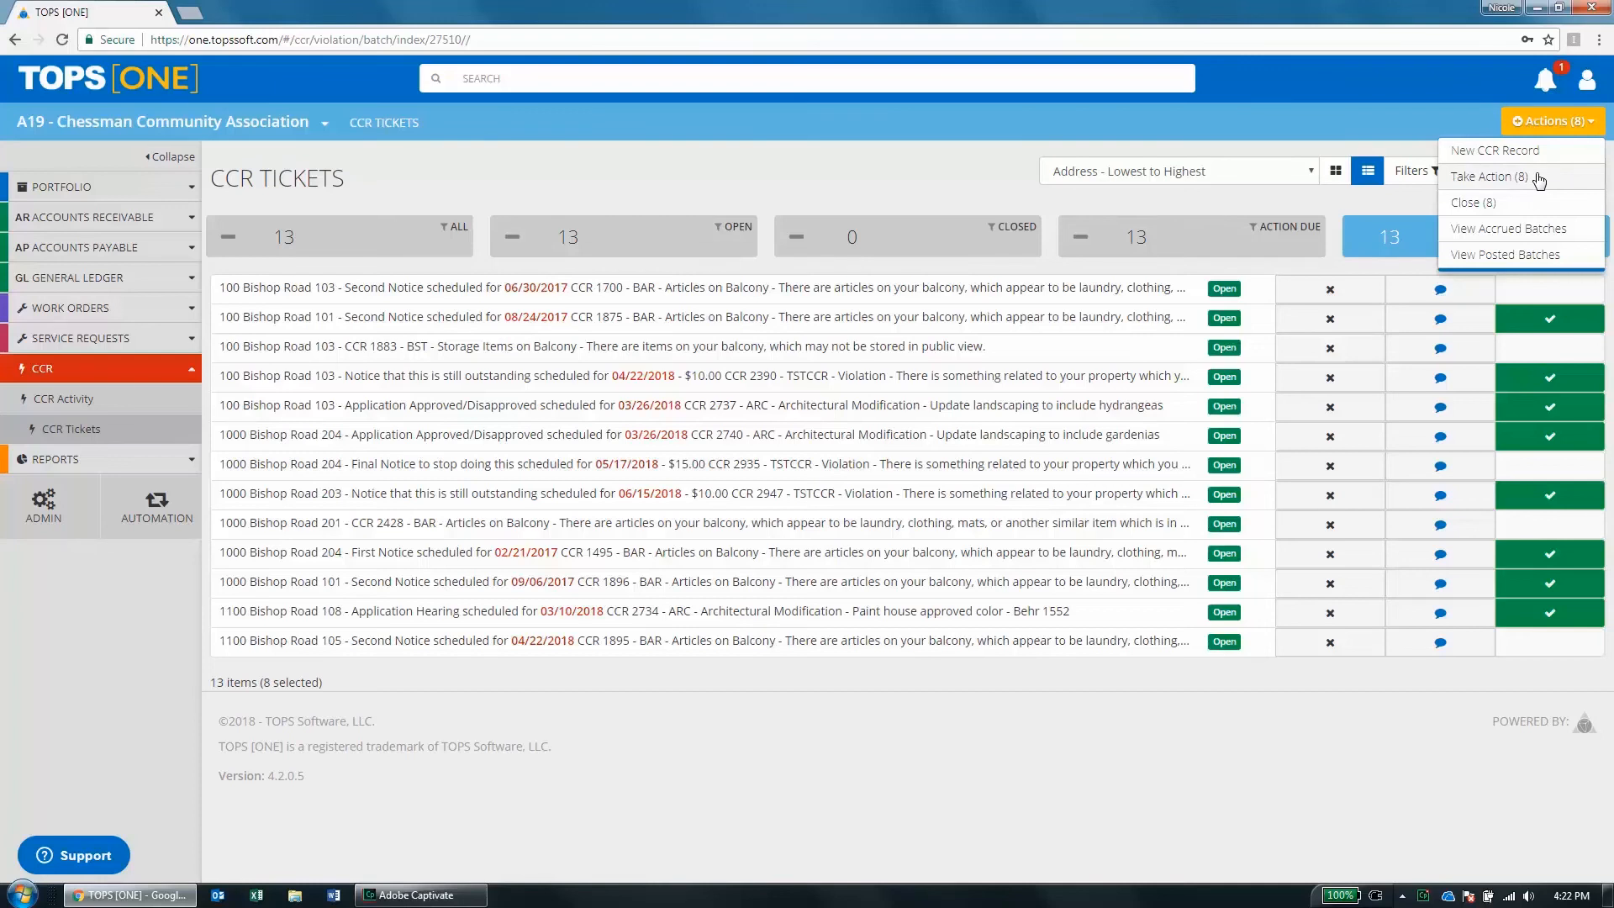
click(1511, 206)
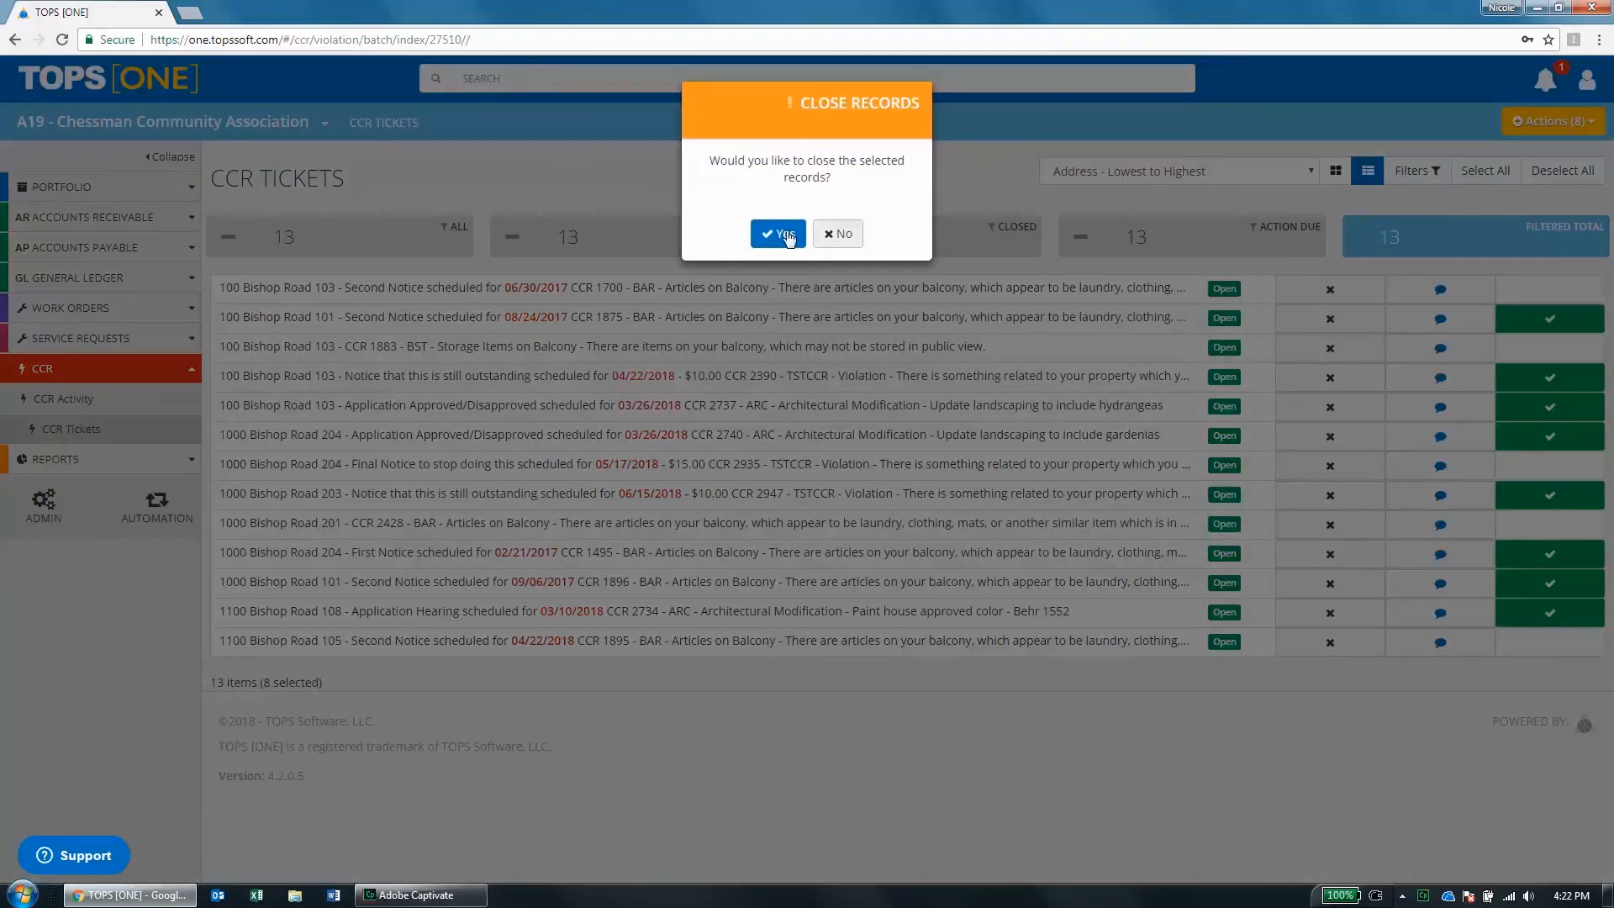
click(778, 236)
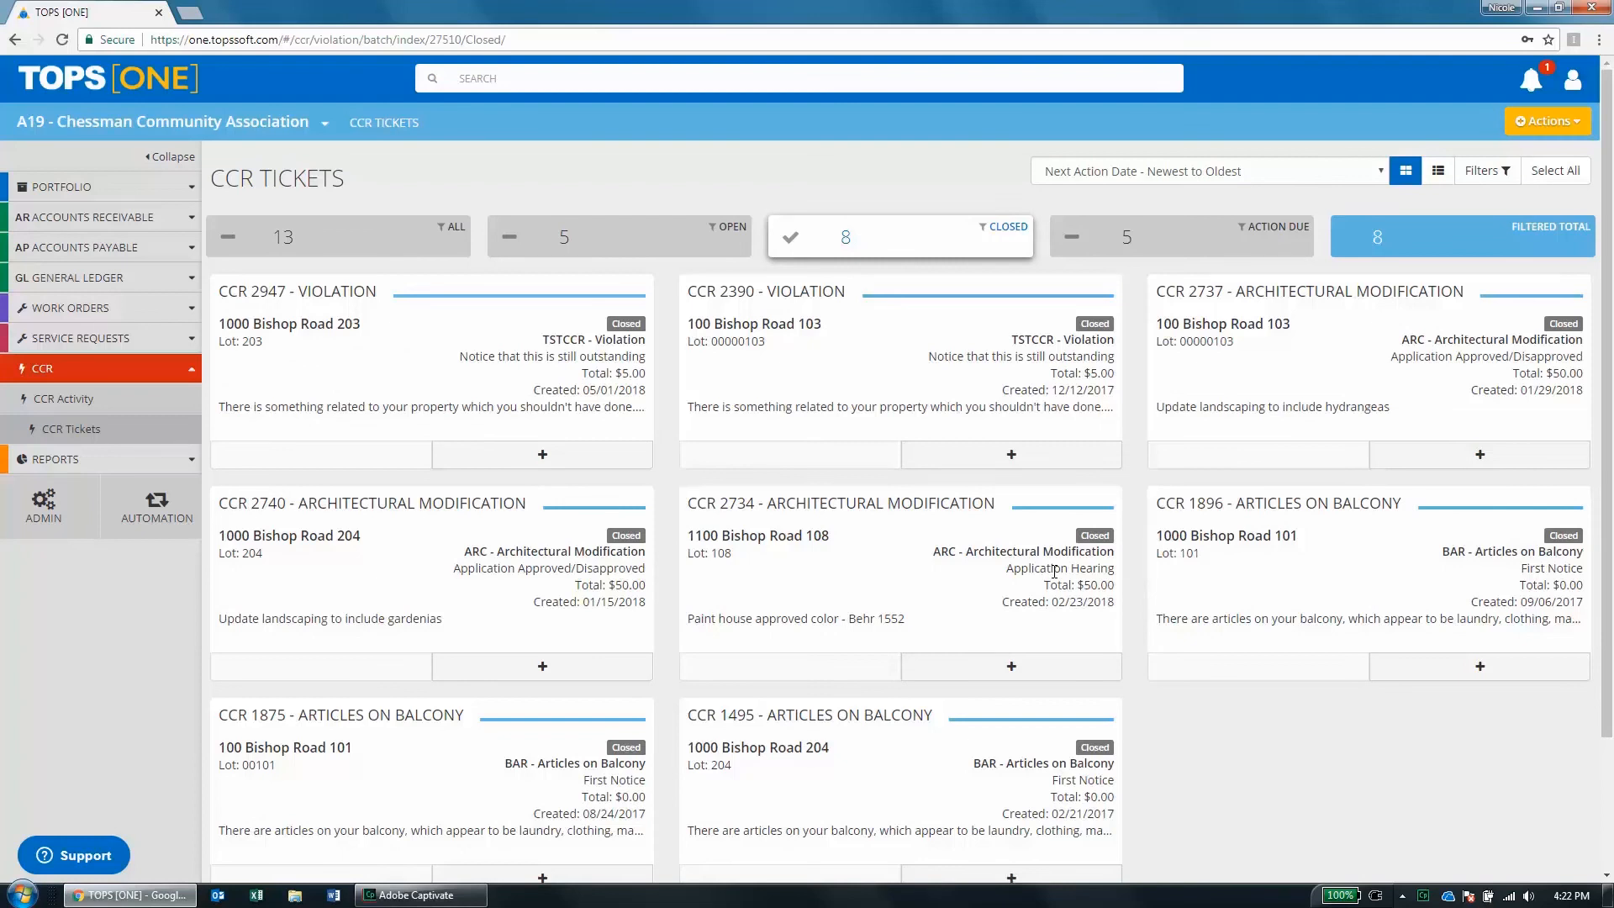
Select the closed tickets CCR 2947, CCR 2740, CCR 2734 and CCR 2390 and reopen them together.
click(554, 461)
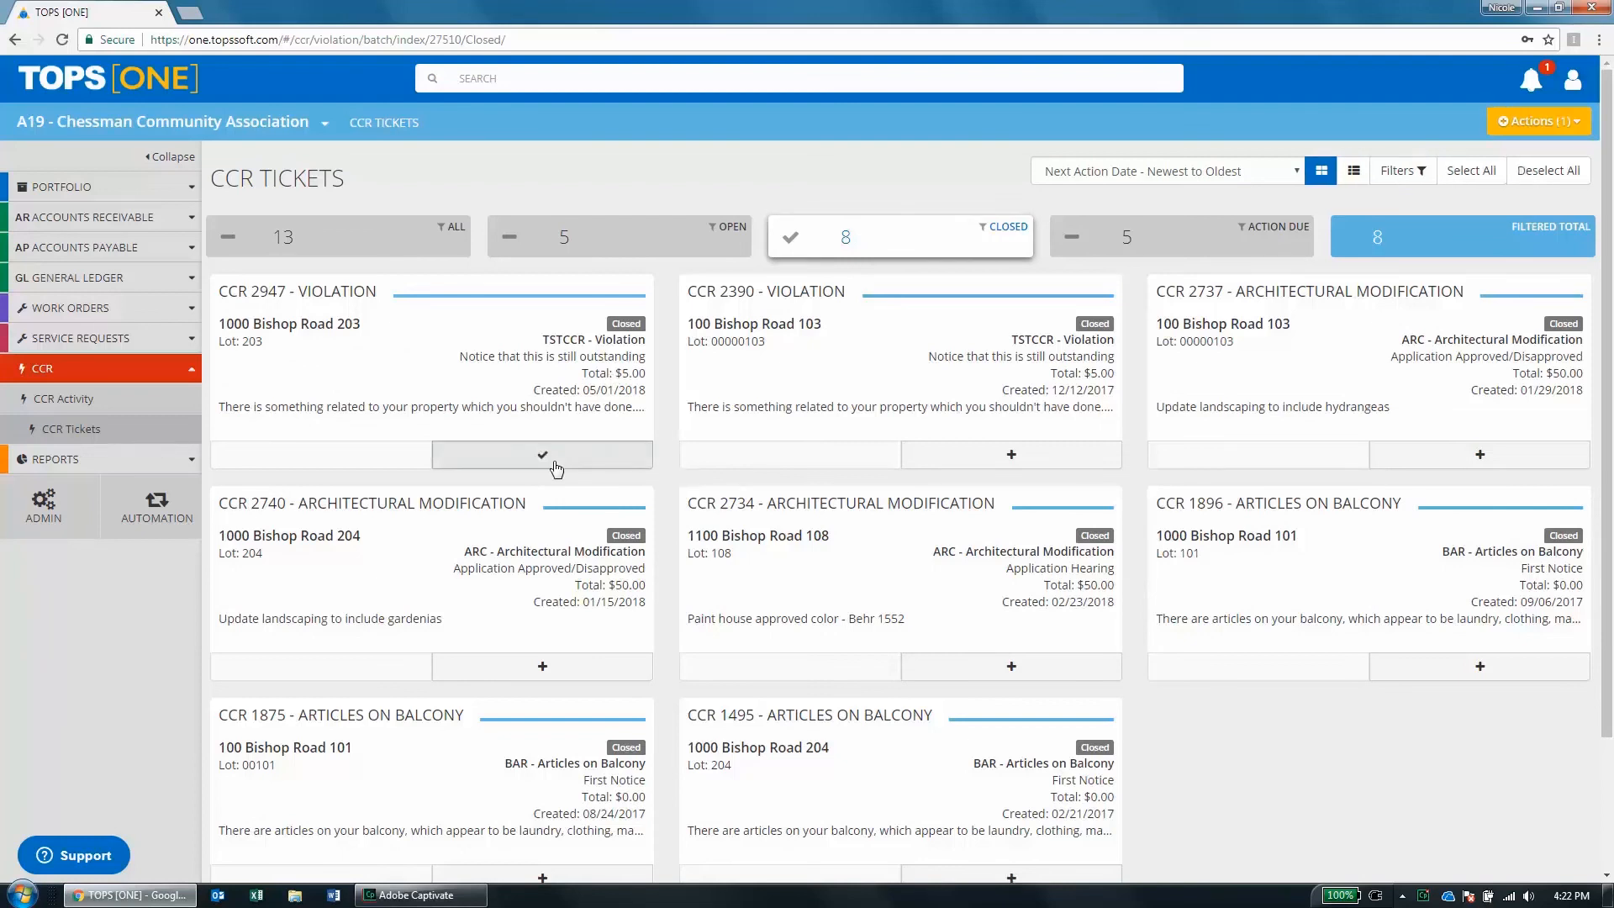
click(543, 669)
click(1012, 668)
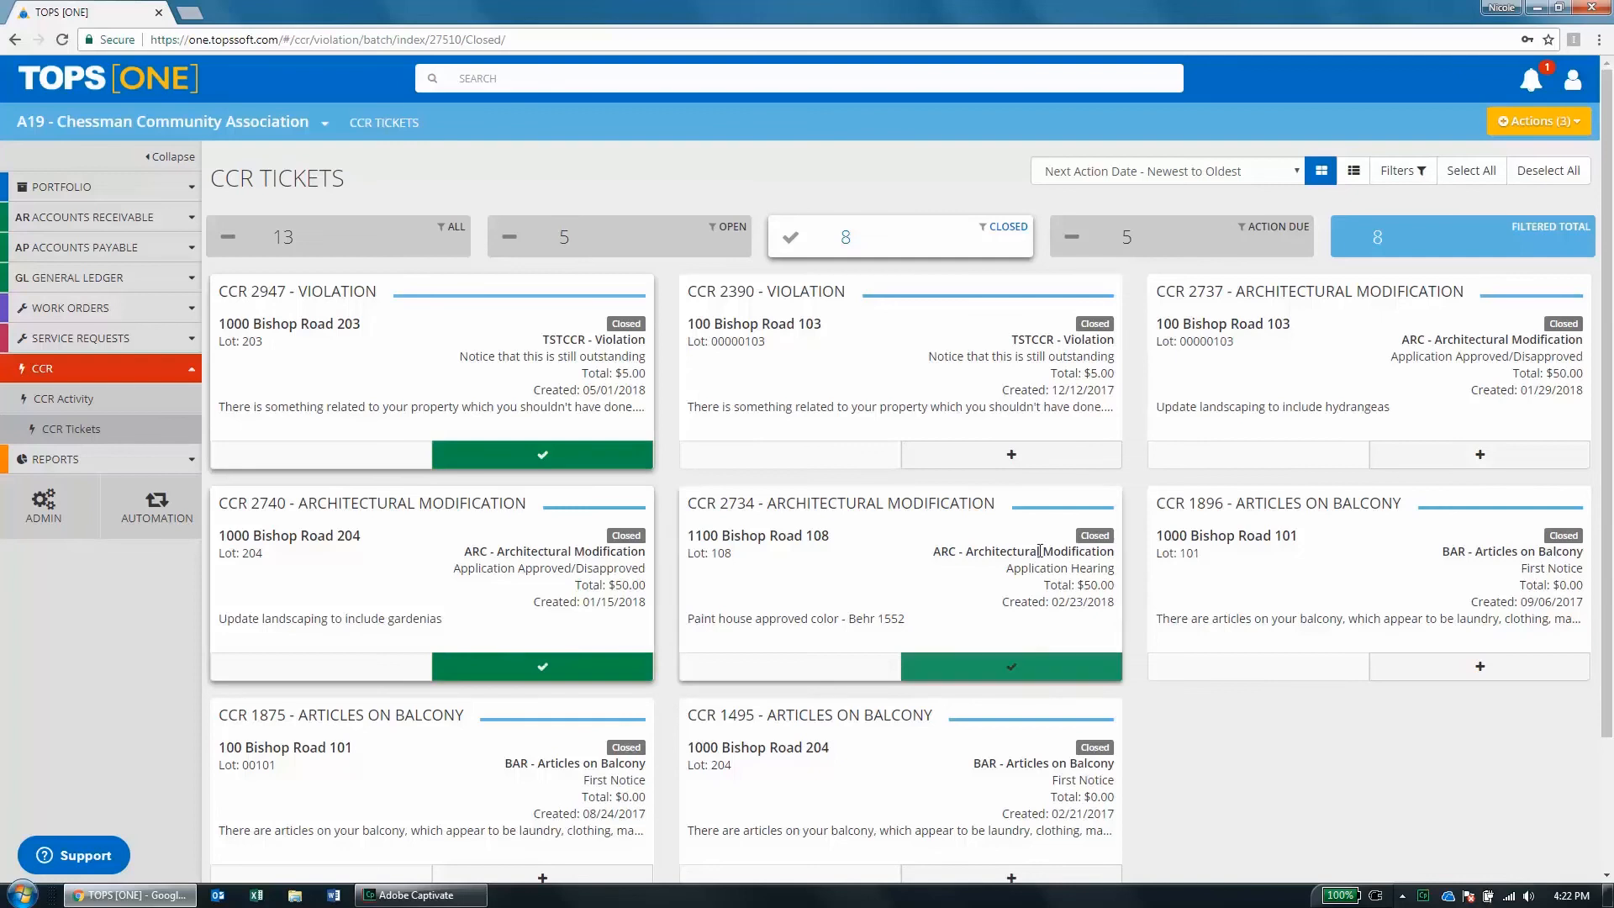
click(1031, 461)
click(1540, 124)
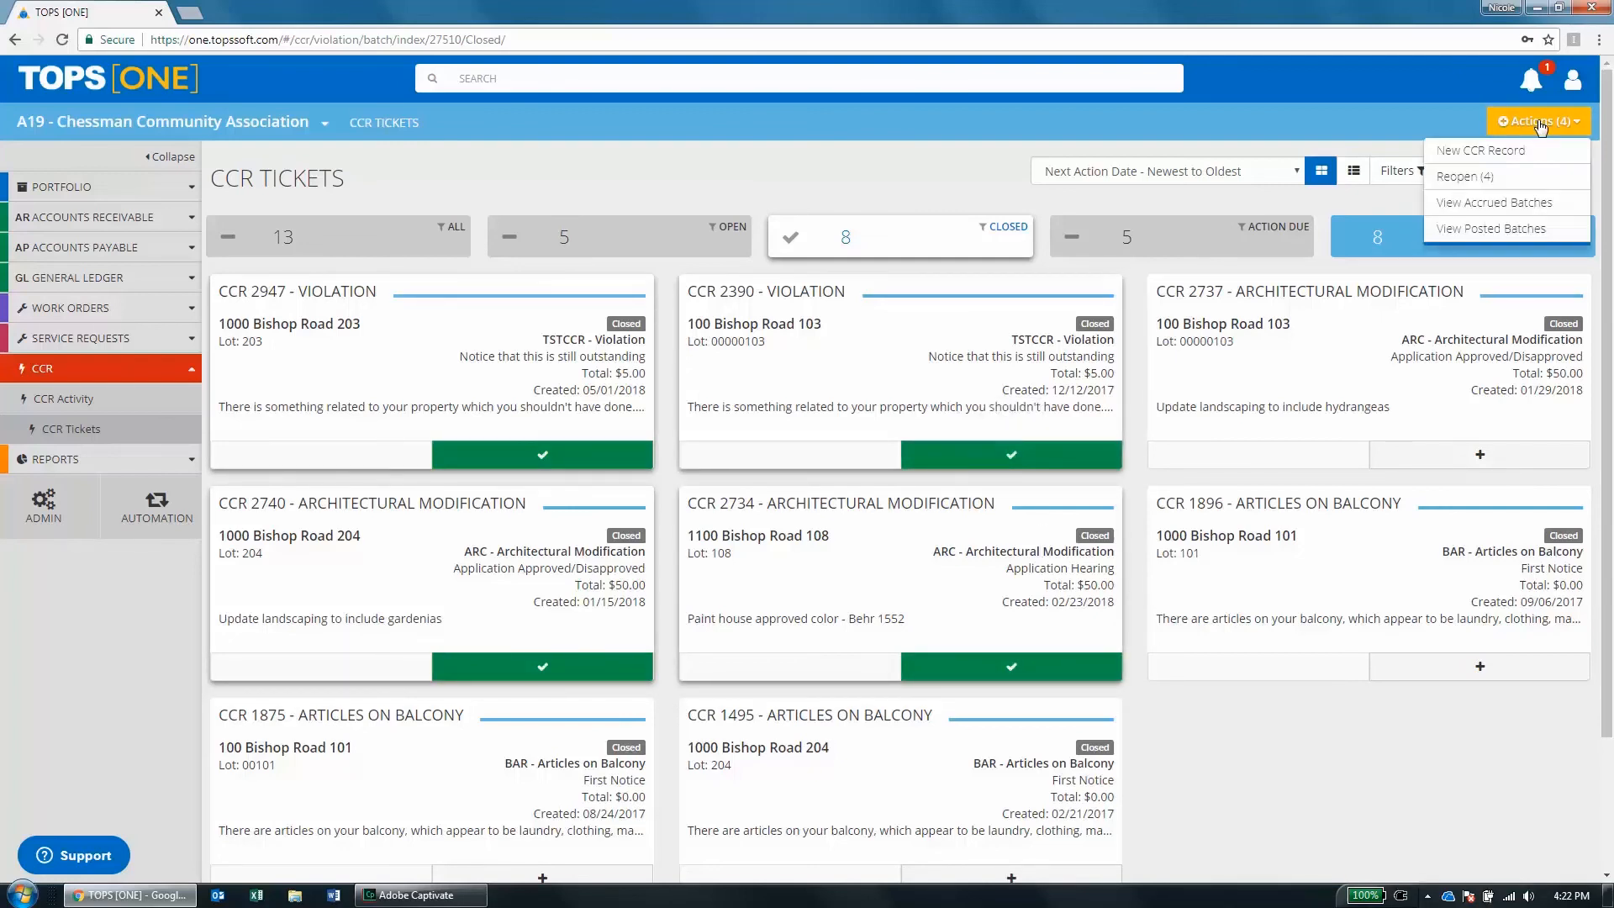
click(1506, 183)
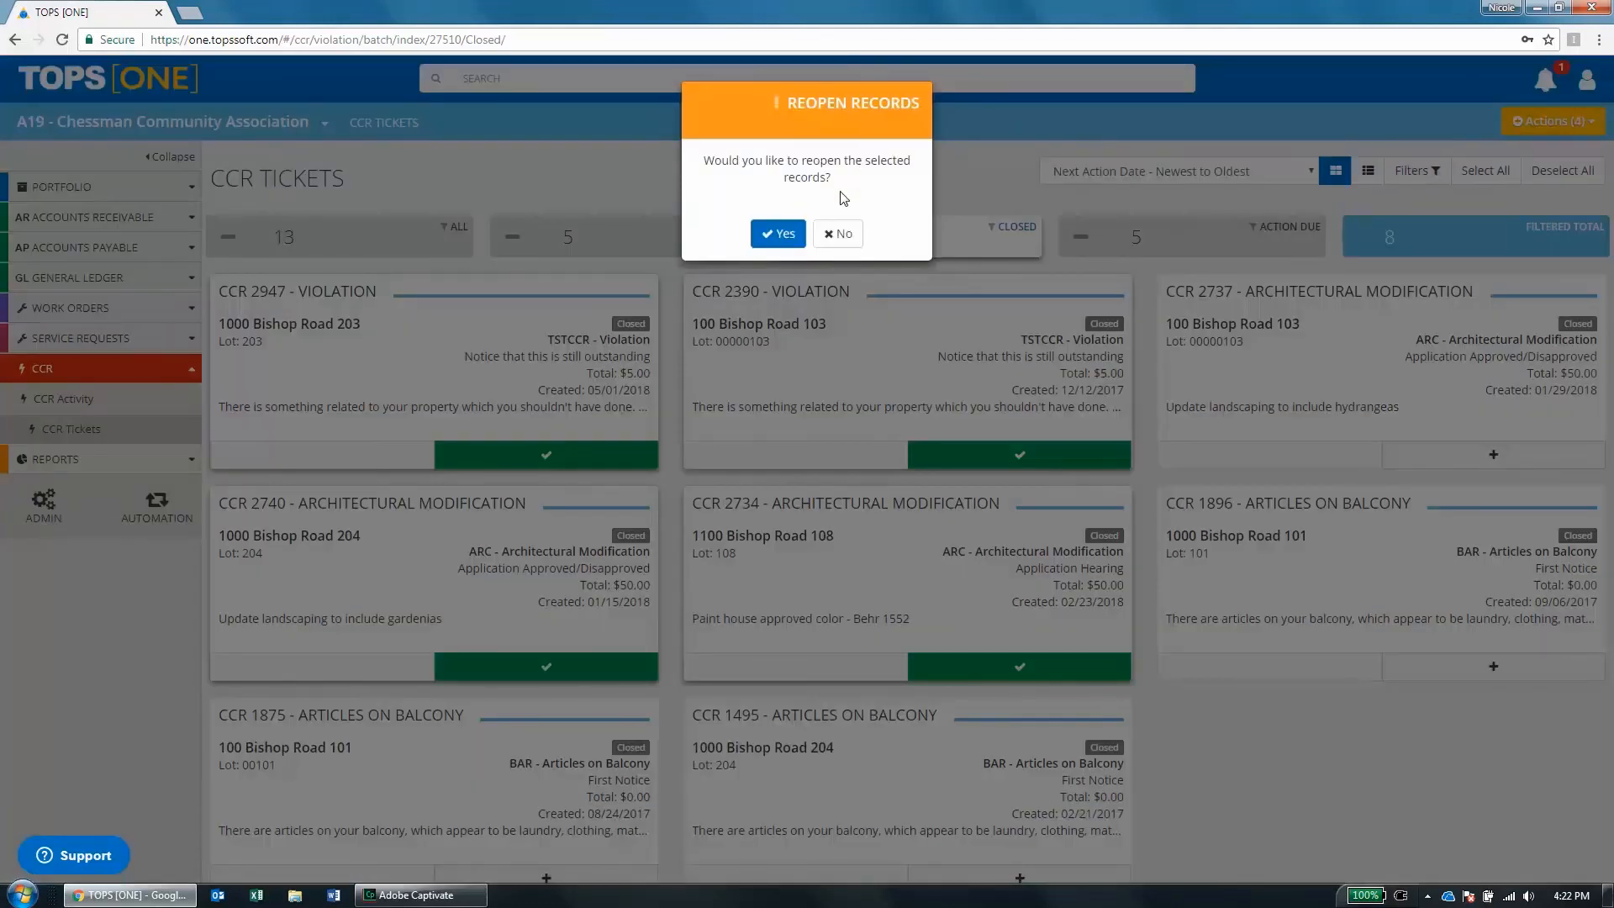
click(778, 240)
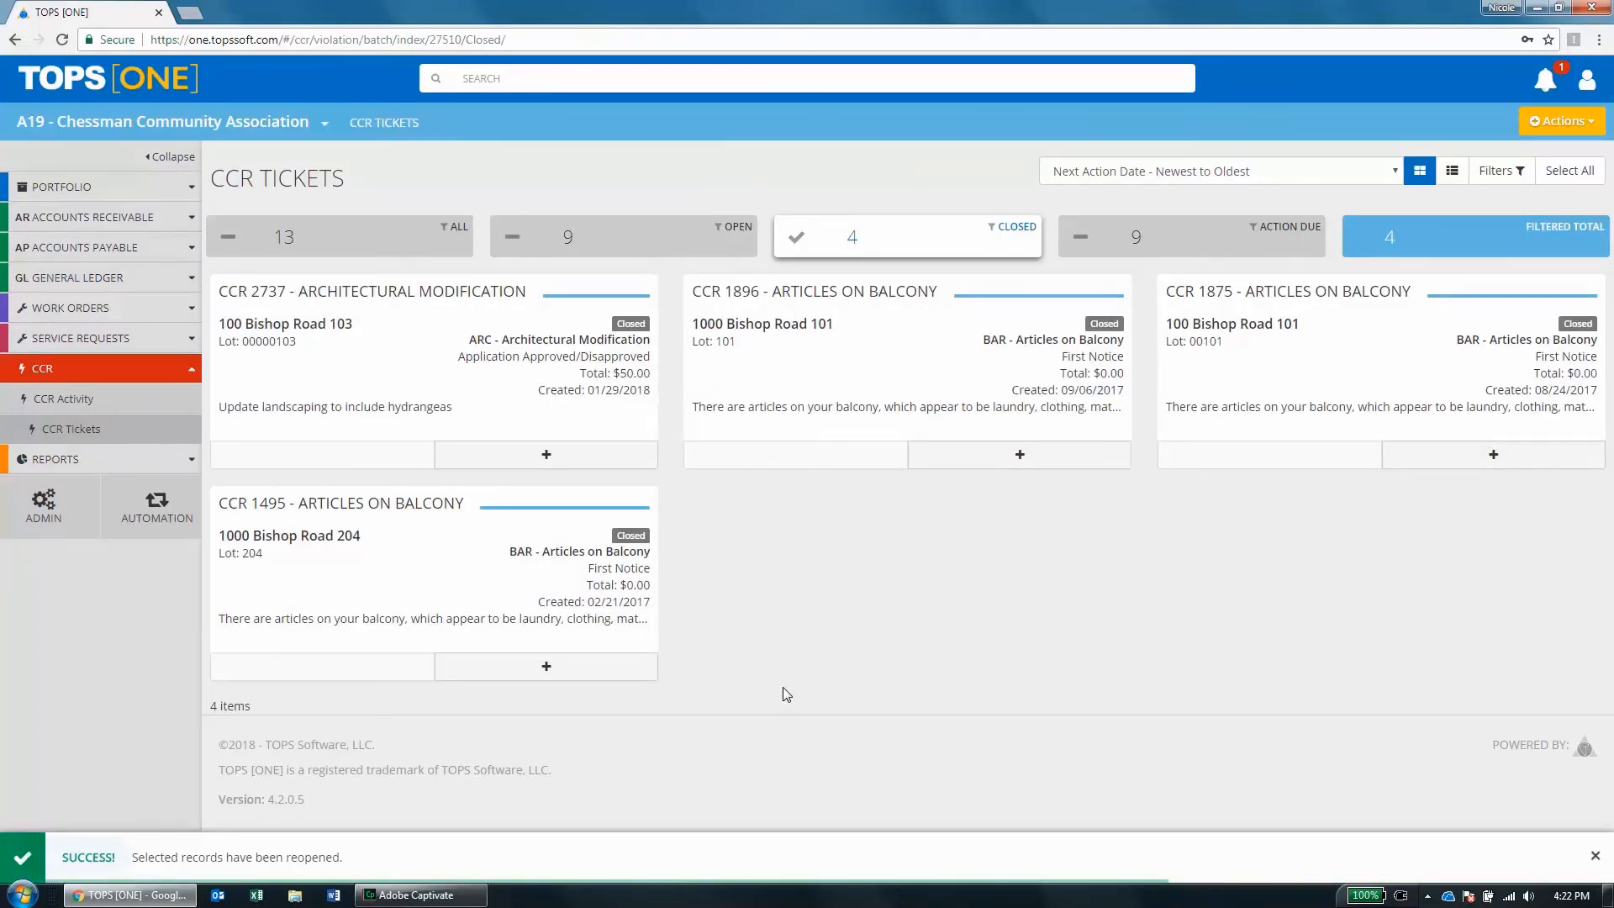
Open the closed ticket CCR 1896, reopen it individually, and expand its first Record Reopened comment.
click(756, 294)
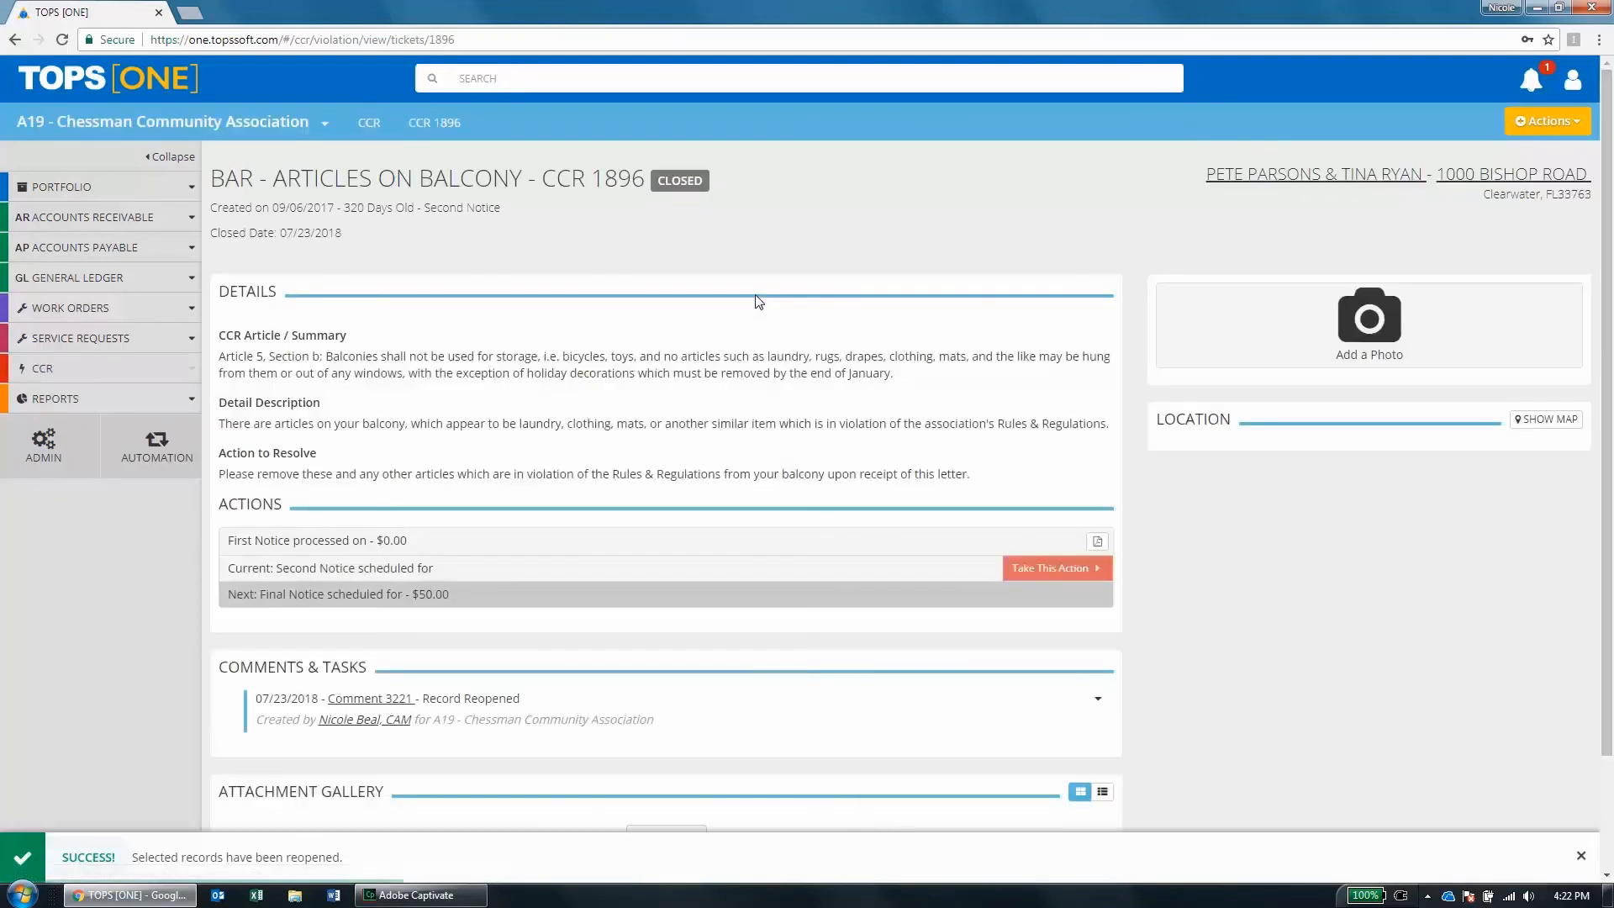
click(1523, 123)
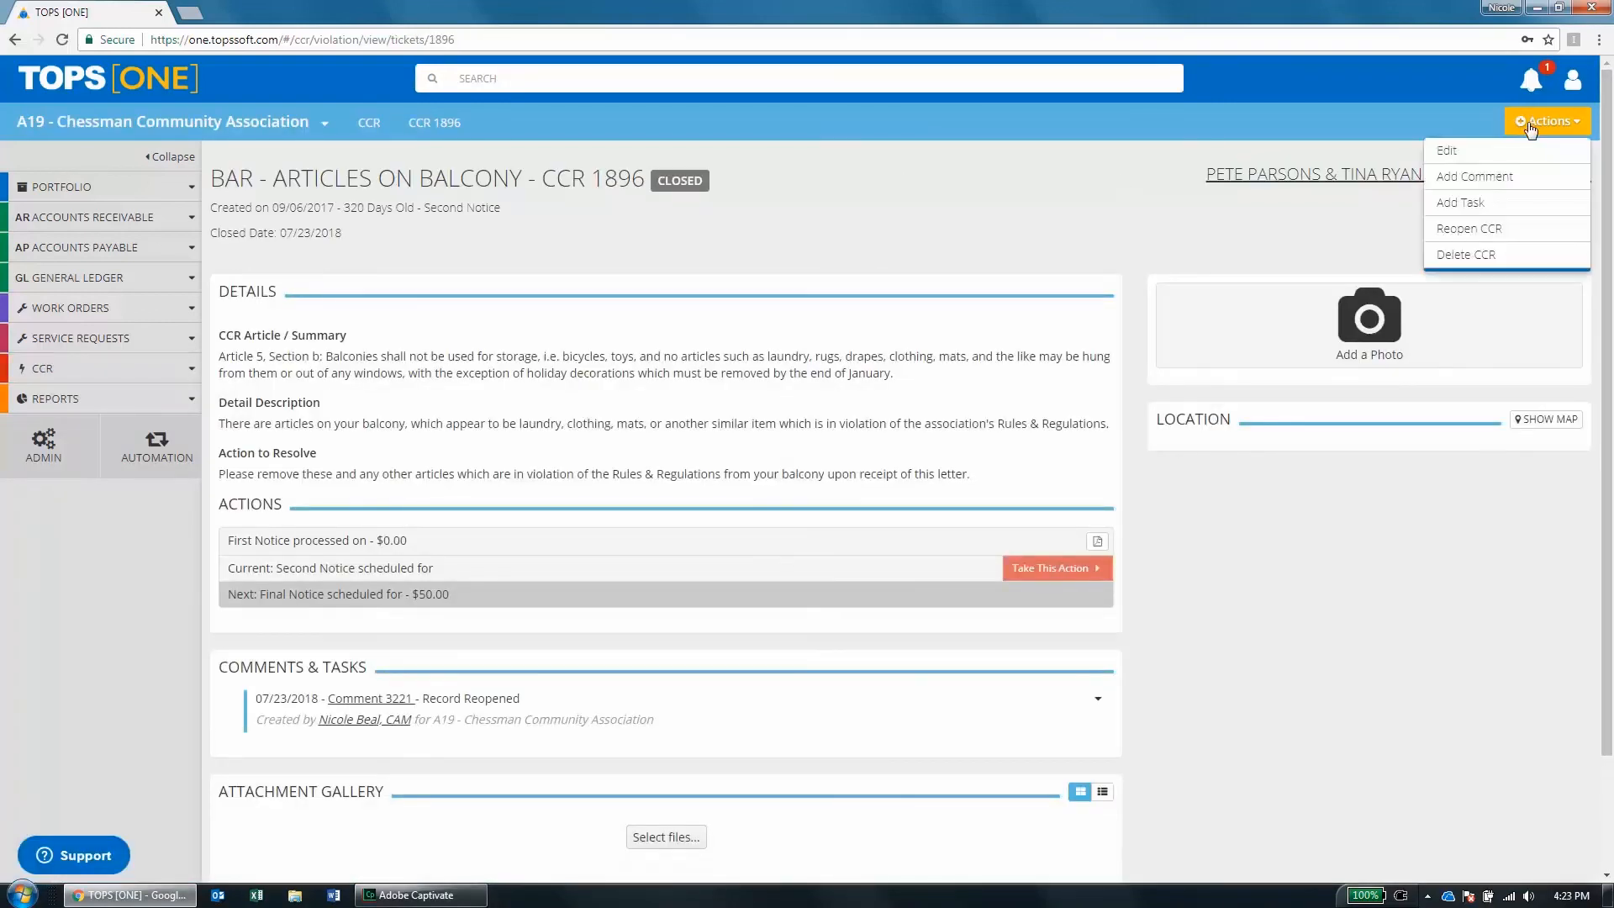
click(1460, 240)
click(778, 221)
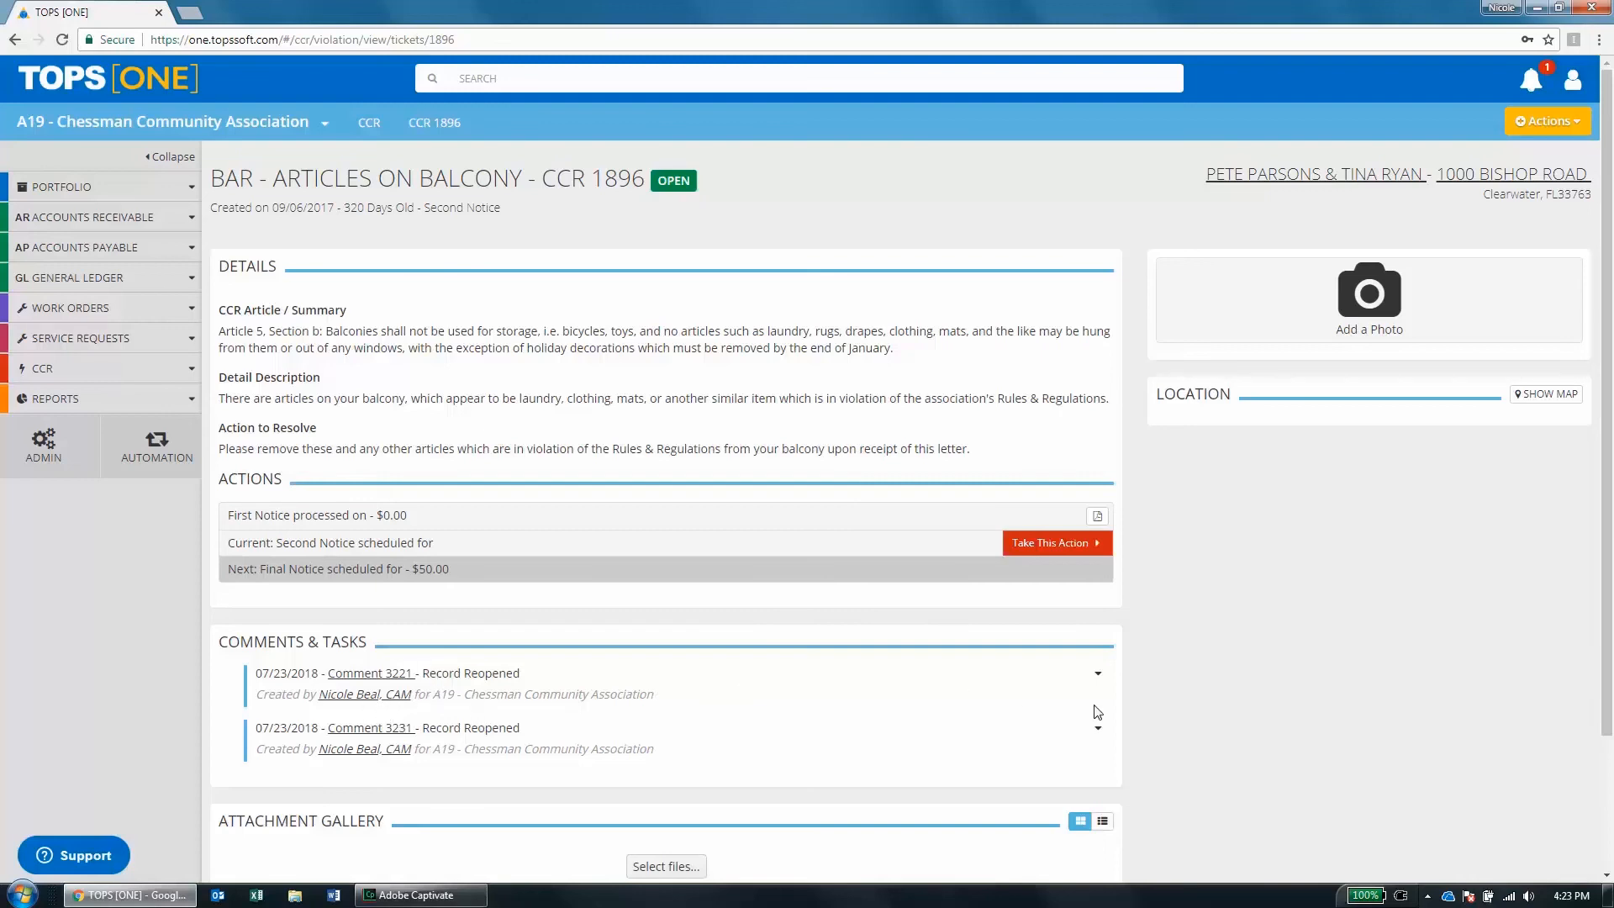
click(1098, 674)
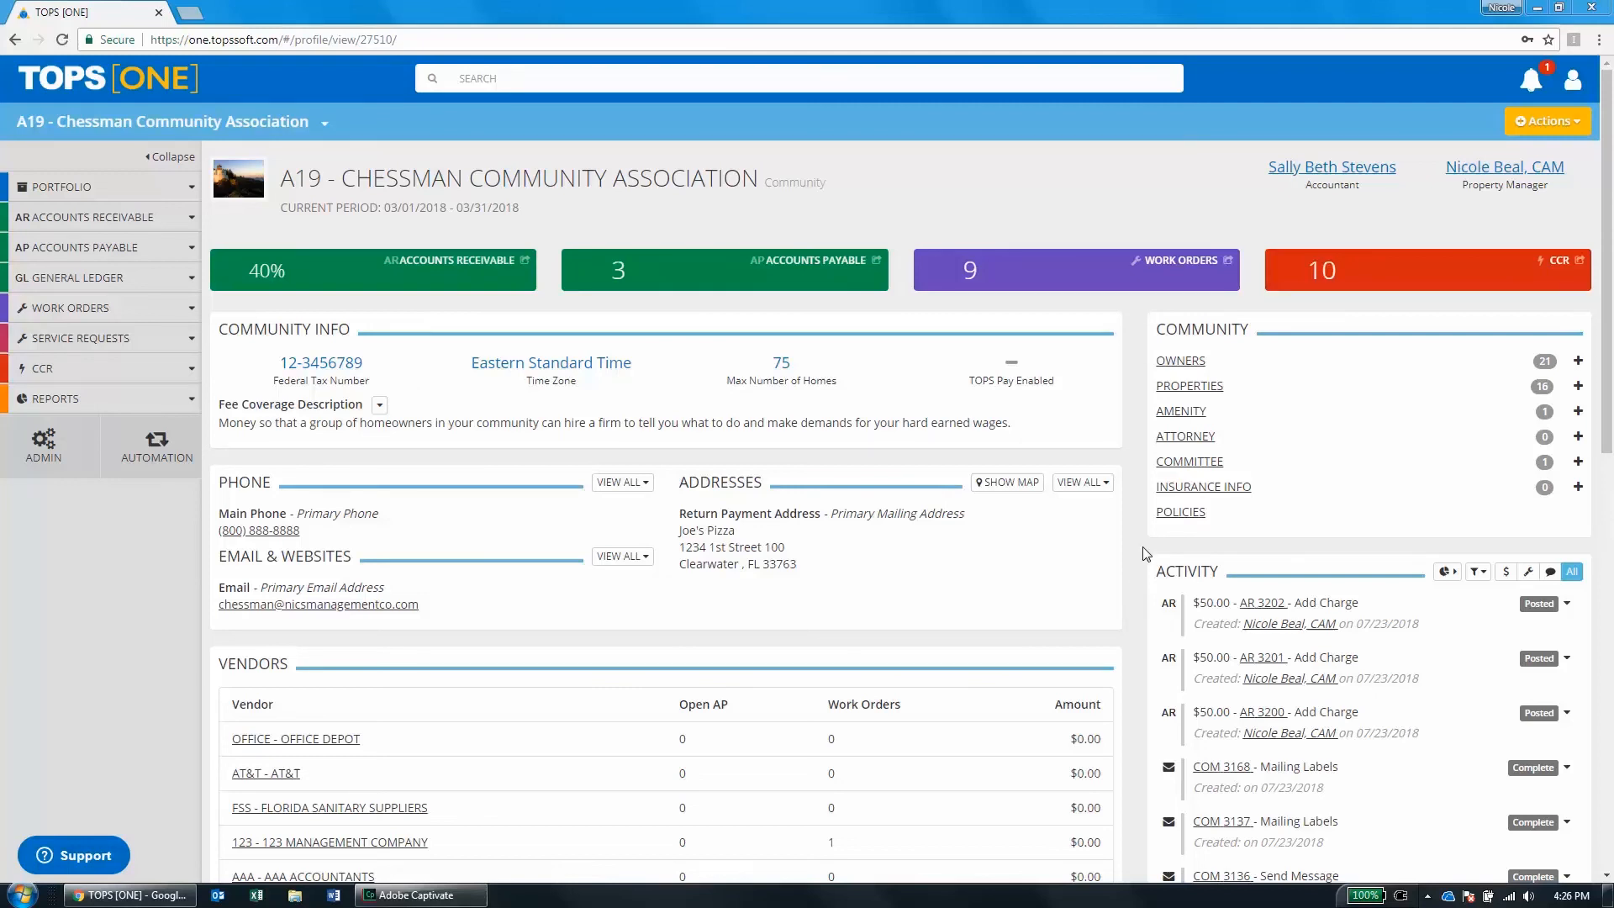
Start a new amenity for A19 - Chessman Community Association with the display name Tot Lot.
click(1184, 410)
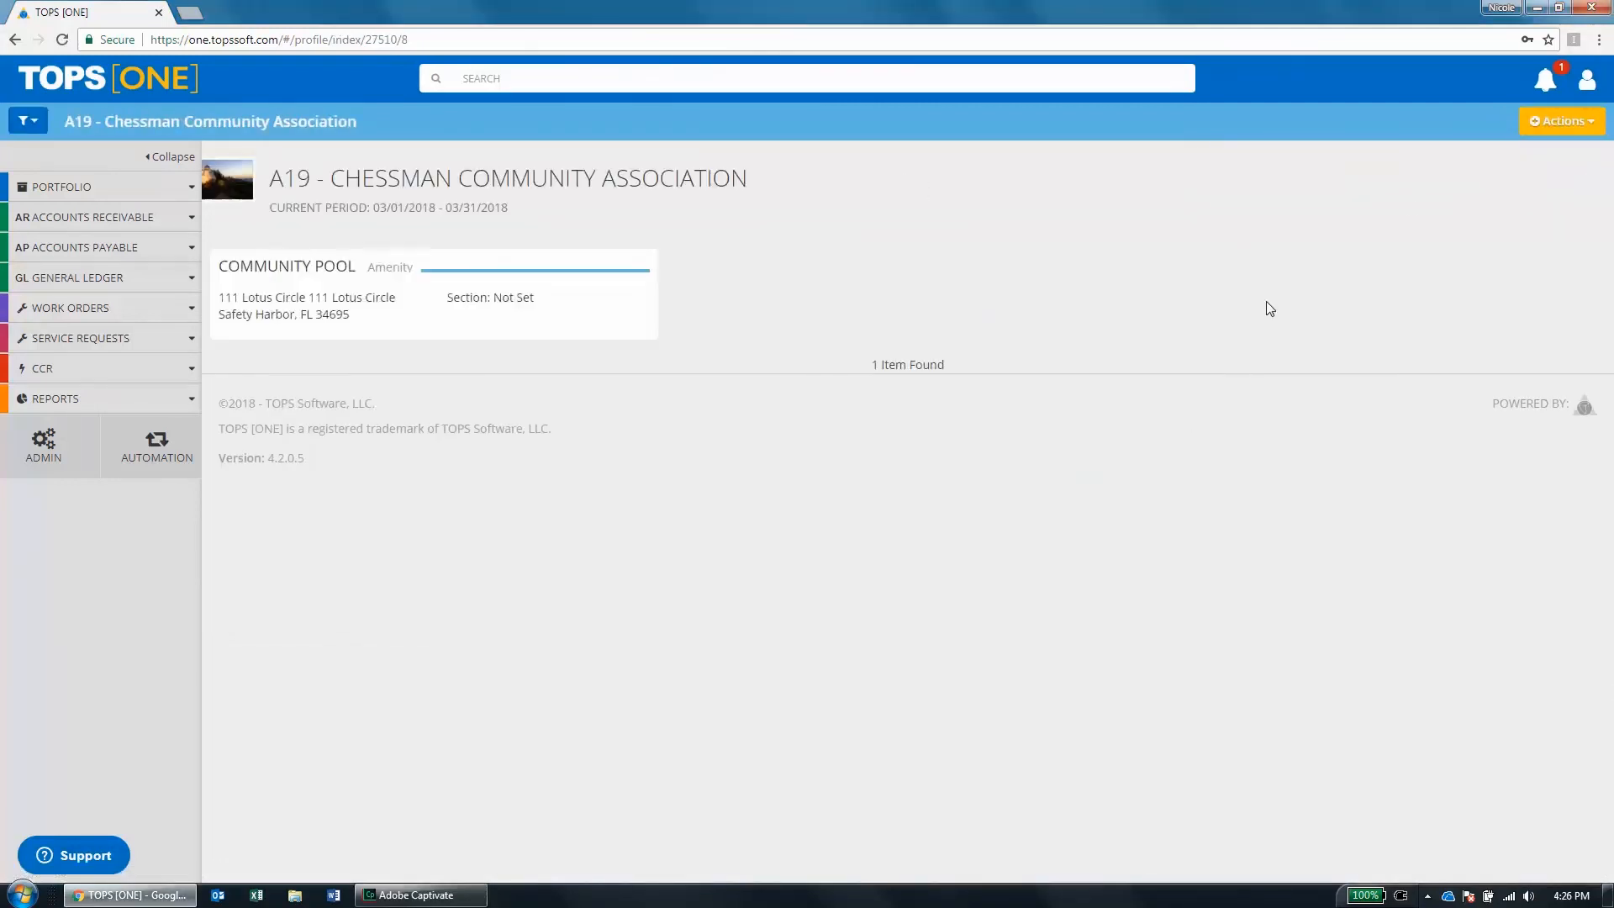
click(1557, 120)
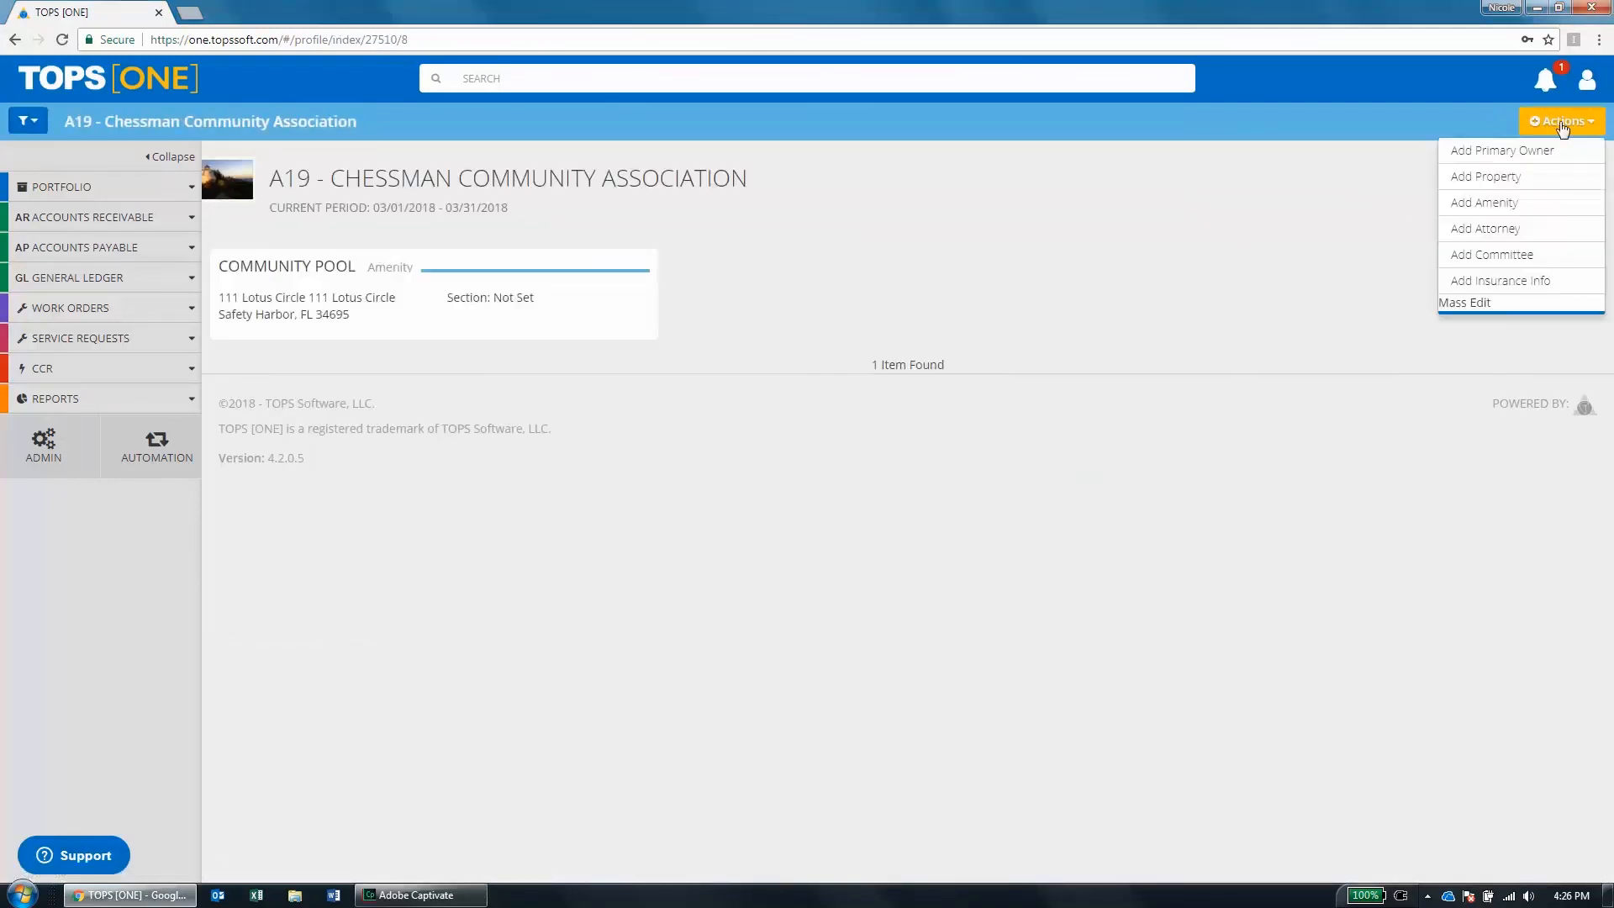
click(1507, 204)
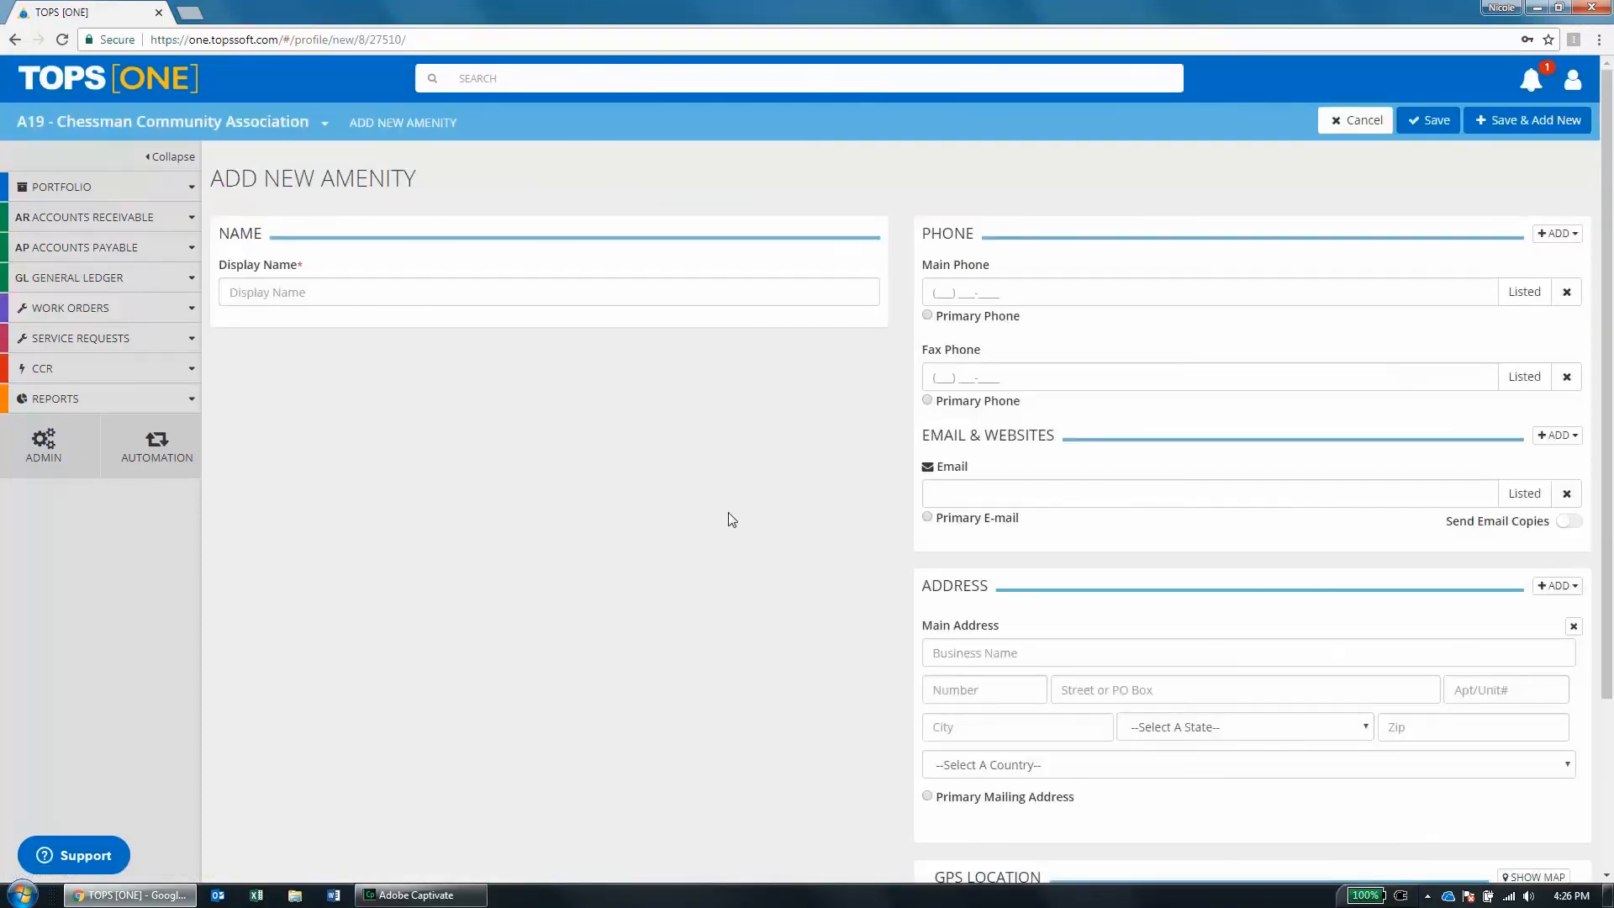
click(410, 290)
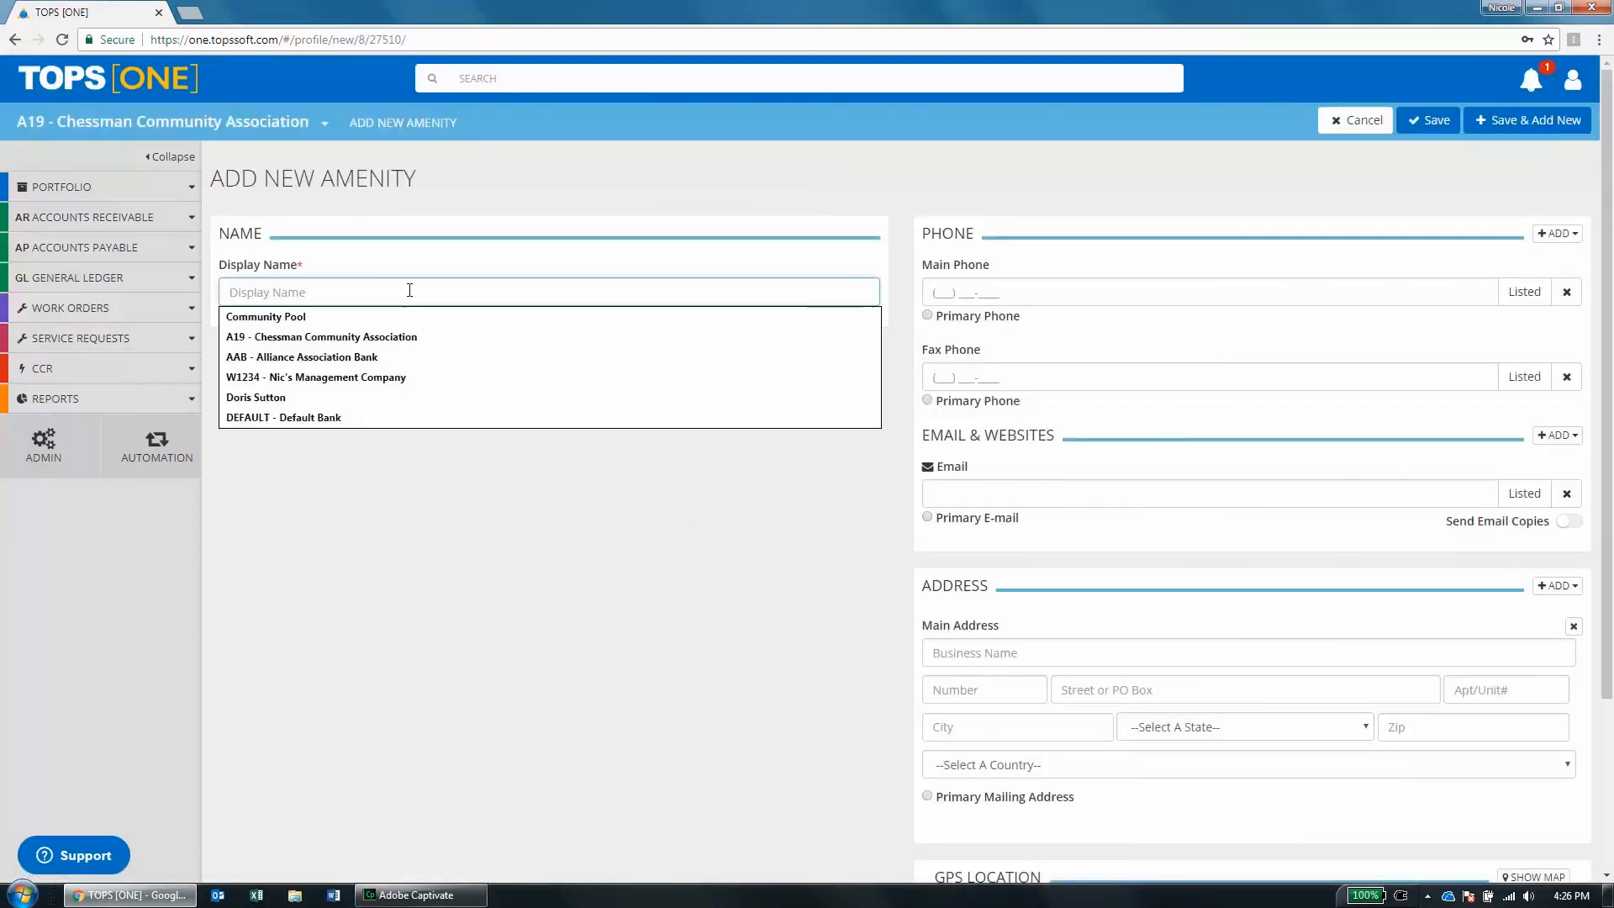
text(Tot Lo)
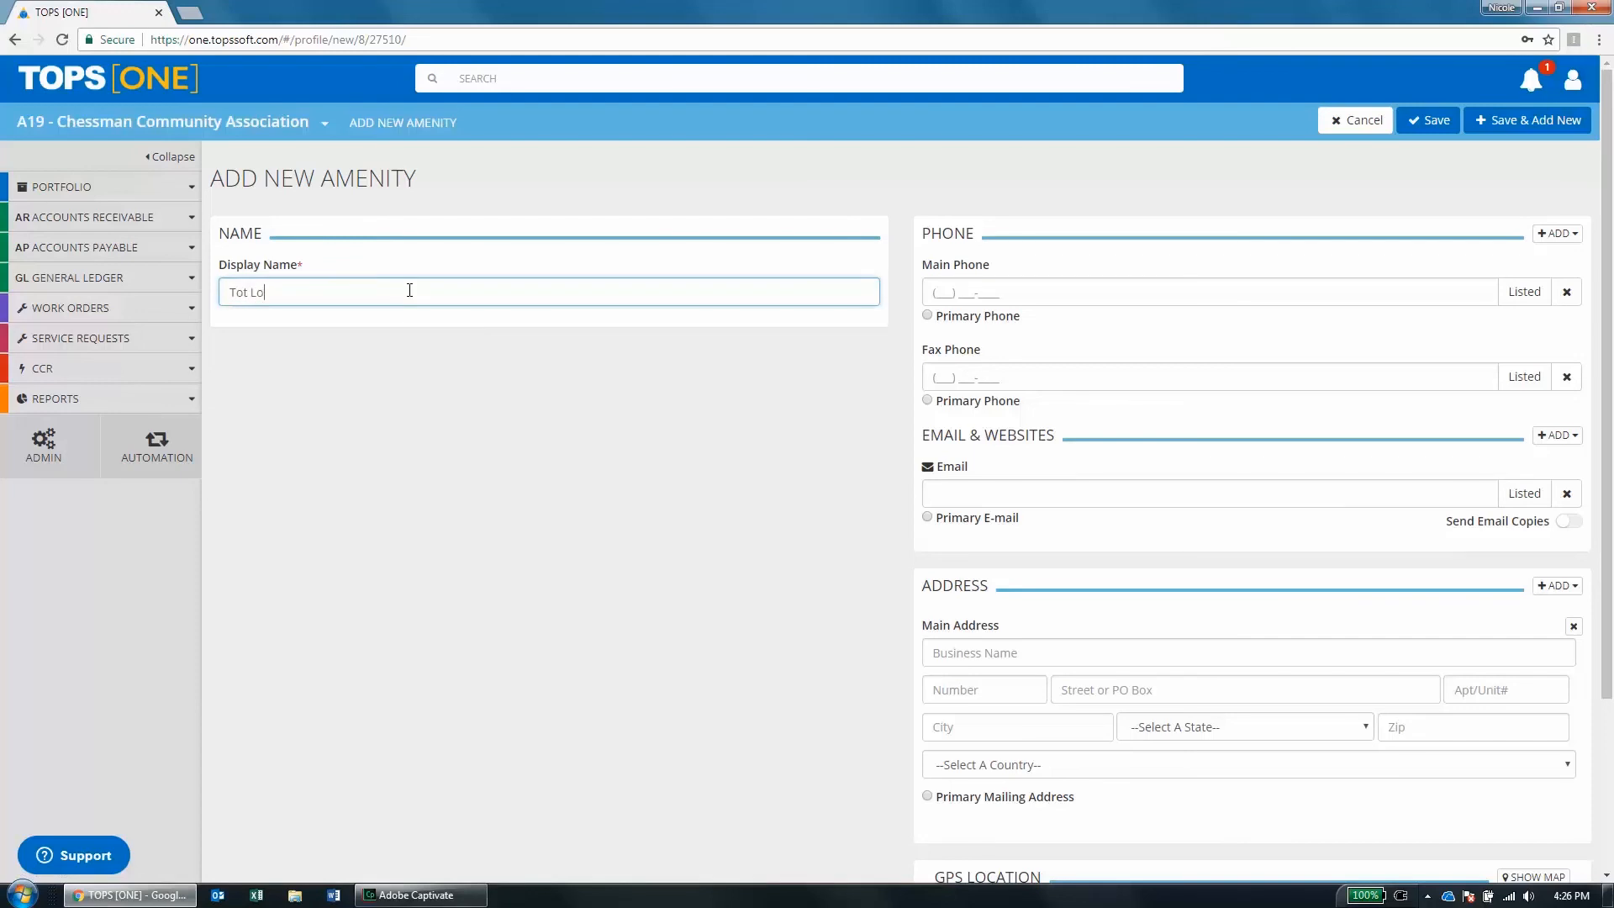
text(t)
Show the GPS location map for the new amenity, allow the site to know the location, and save the amenity.
scroll(866, 509, down, 3)
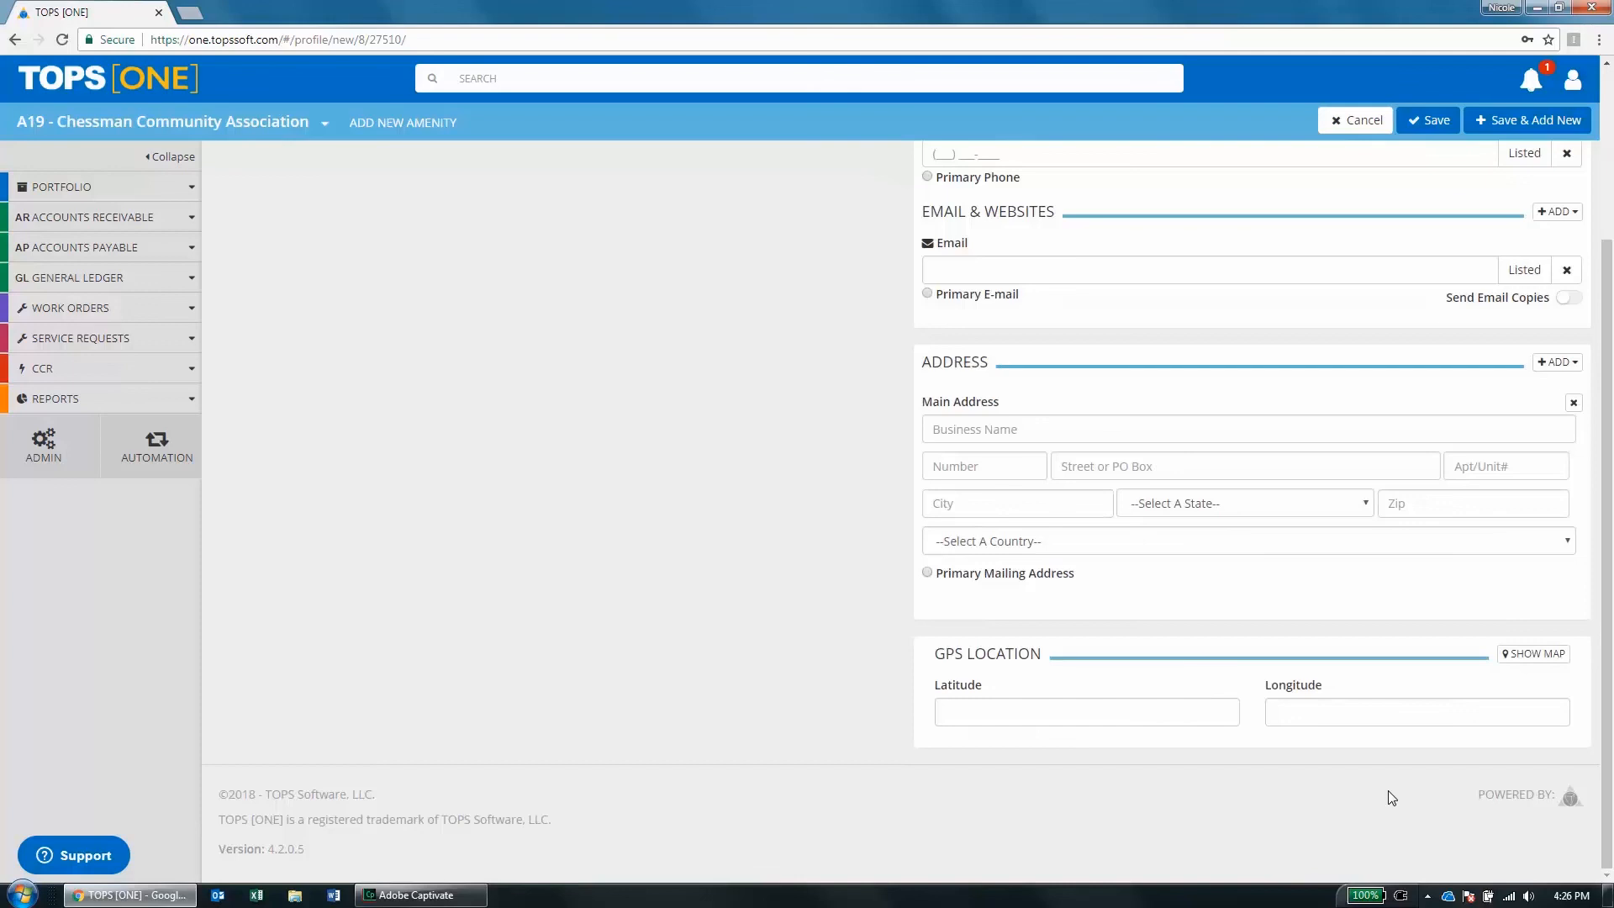
click(1536, 655)
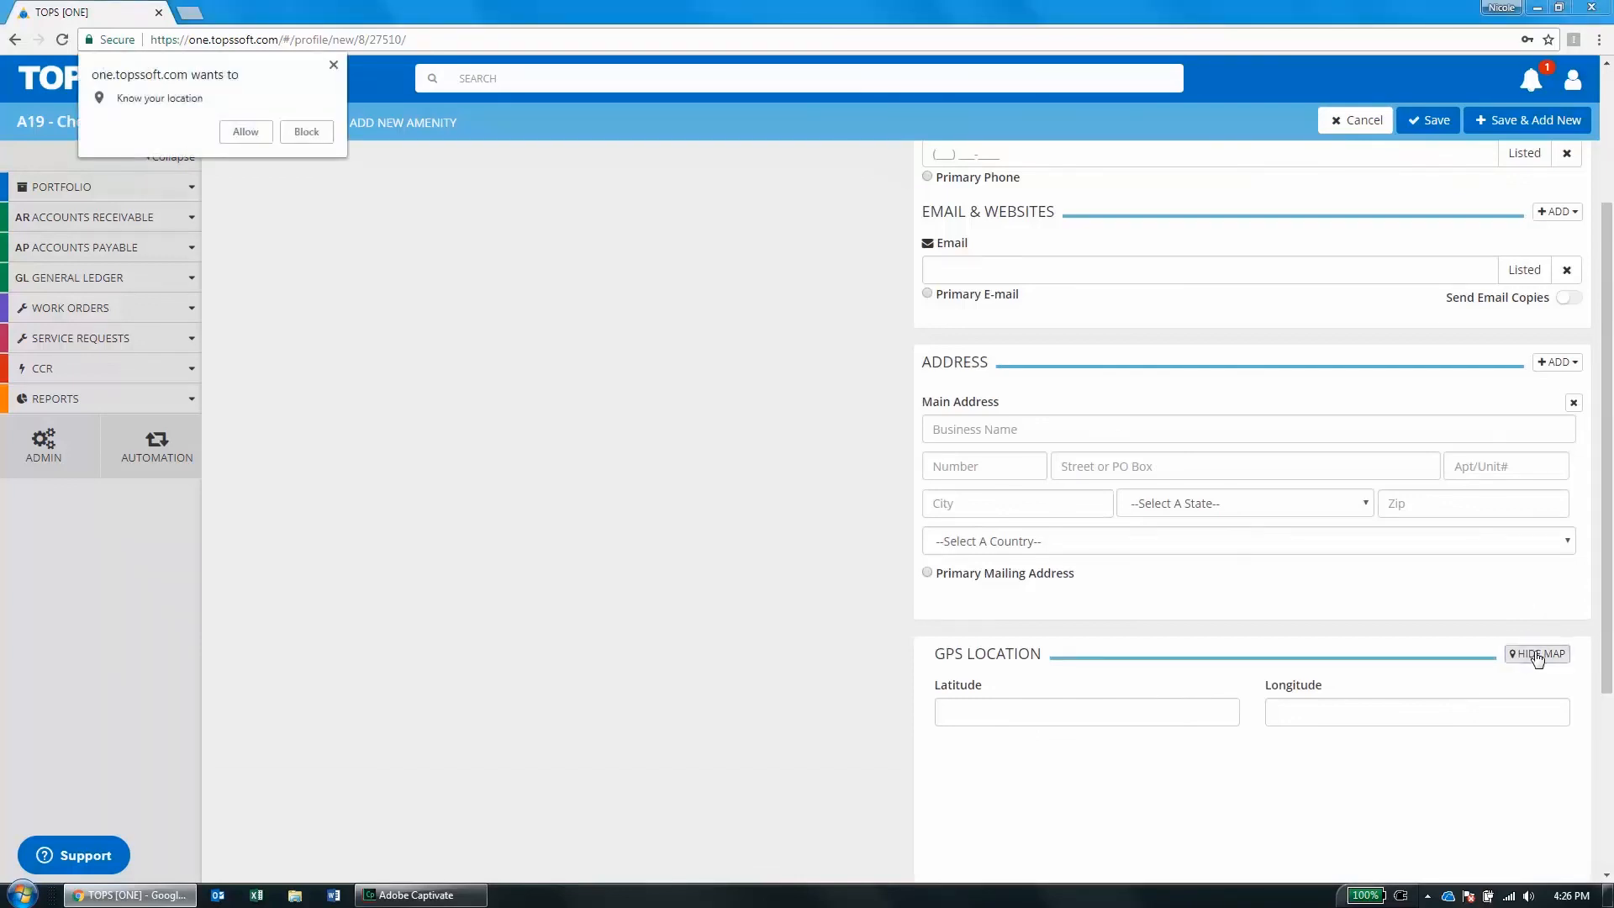
click(245, 132)
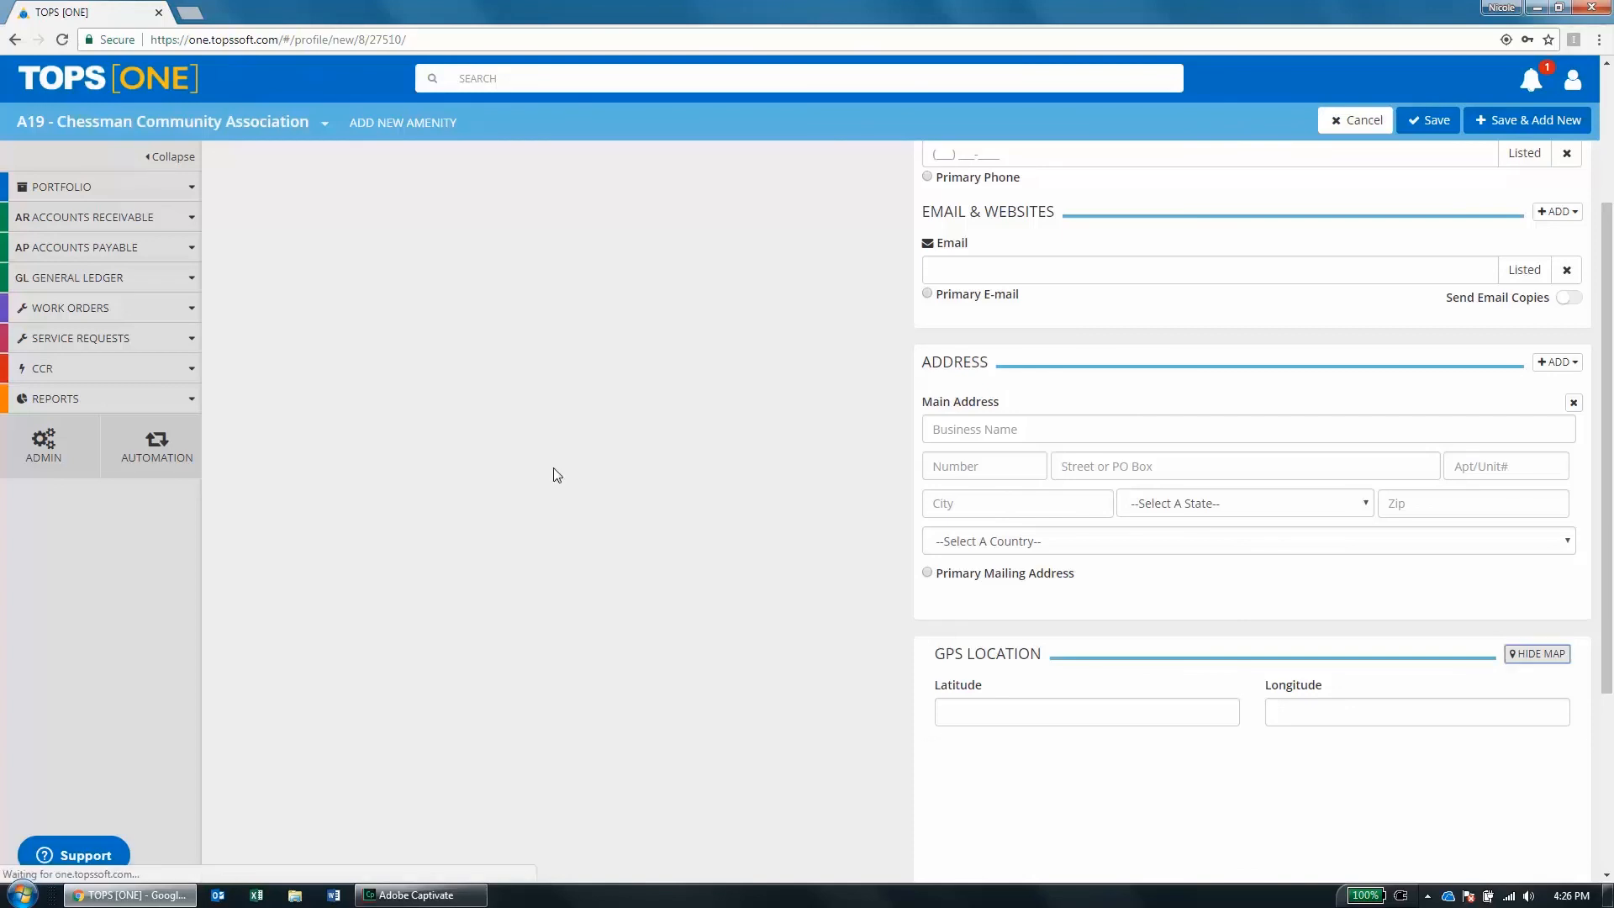
scroll(557, 477, down, 2)
scroll(591, 512, down, 1)
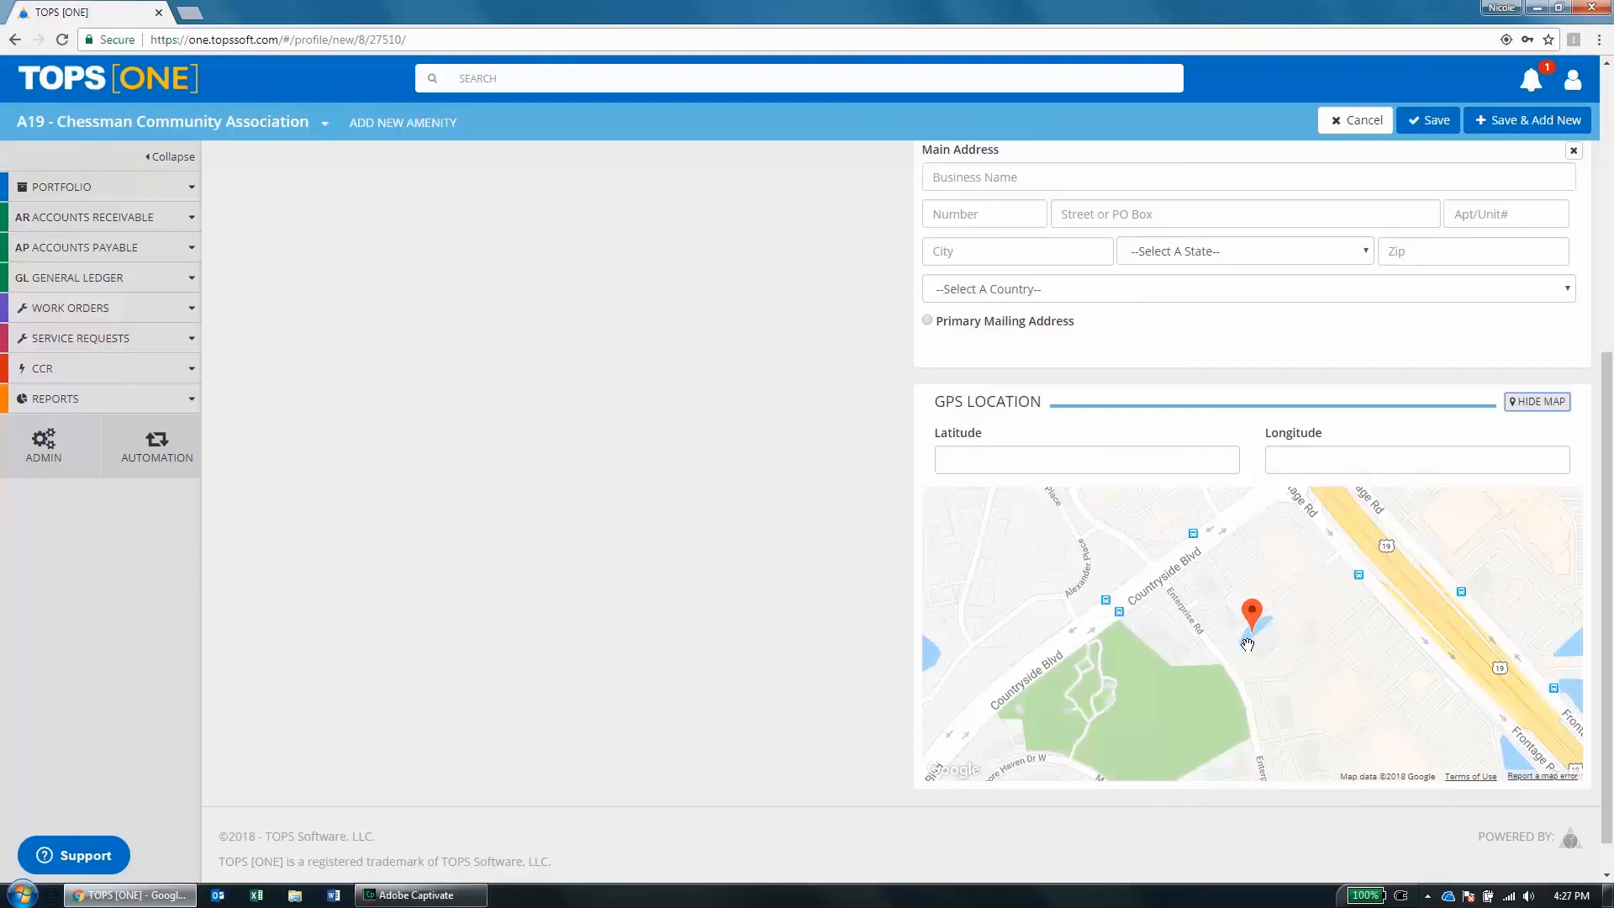
click(1428, 122)
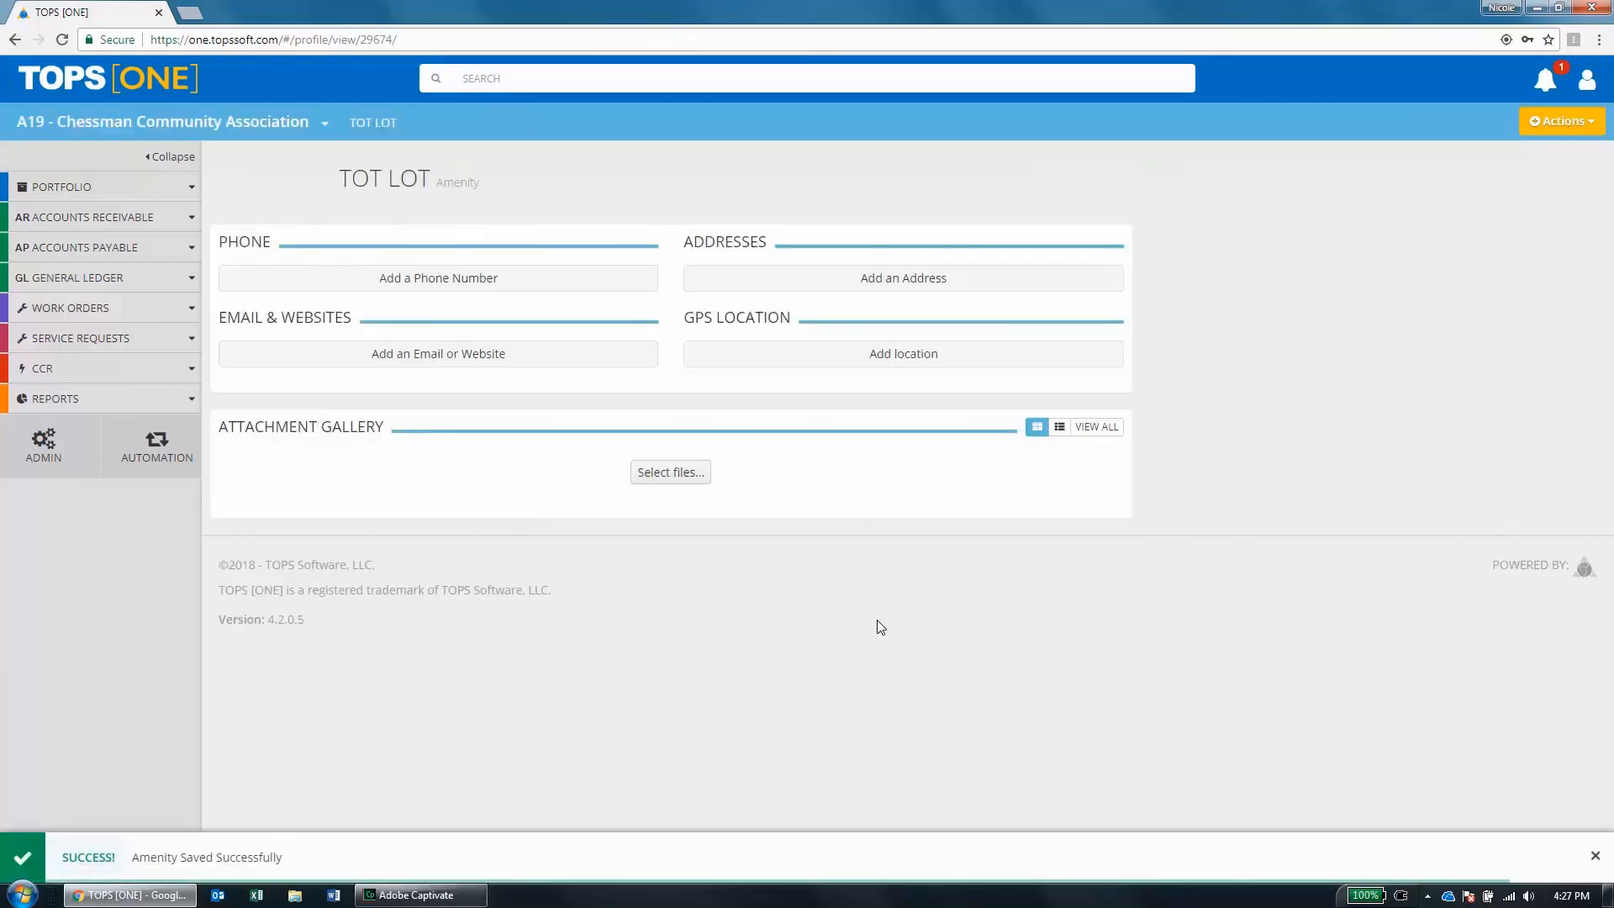
Add a work order for the Tot Lot with code SPRINKHD - Broken Sprinkler Head and choose its approver.
click(1553, 124)
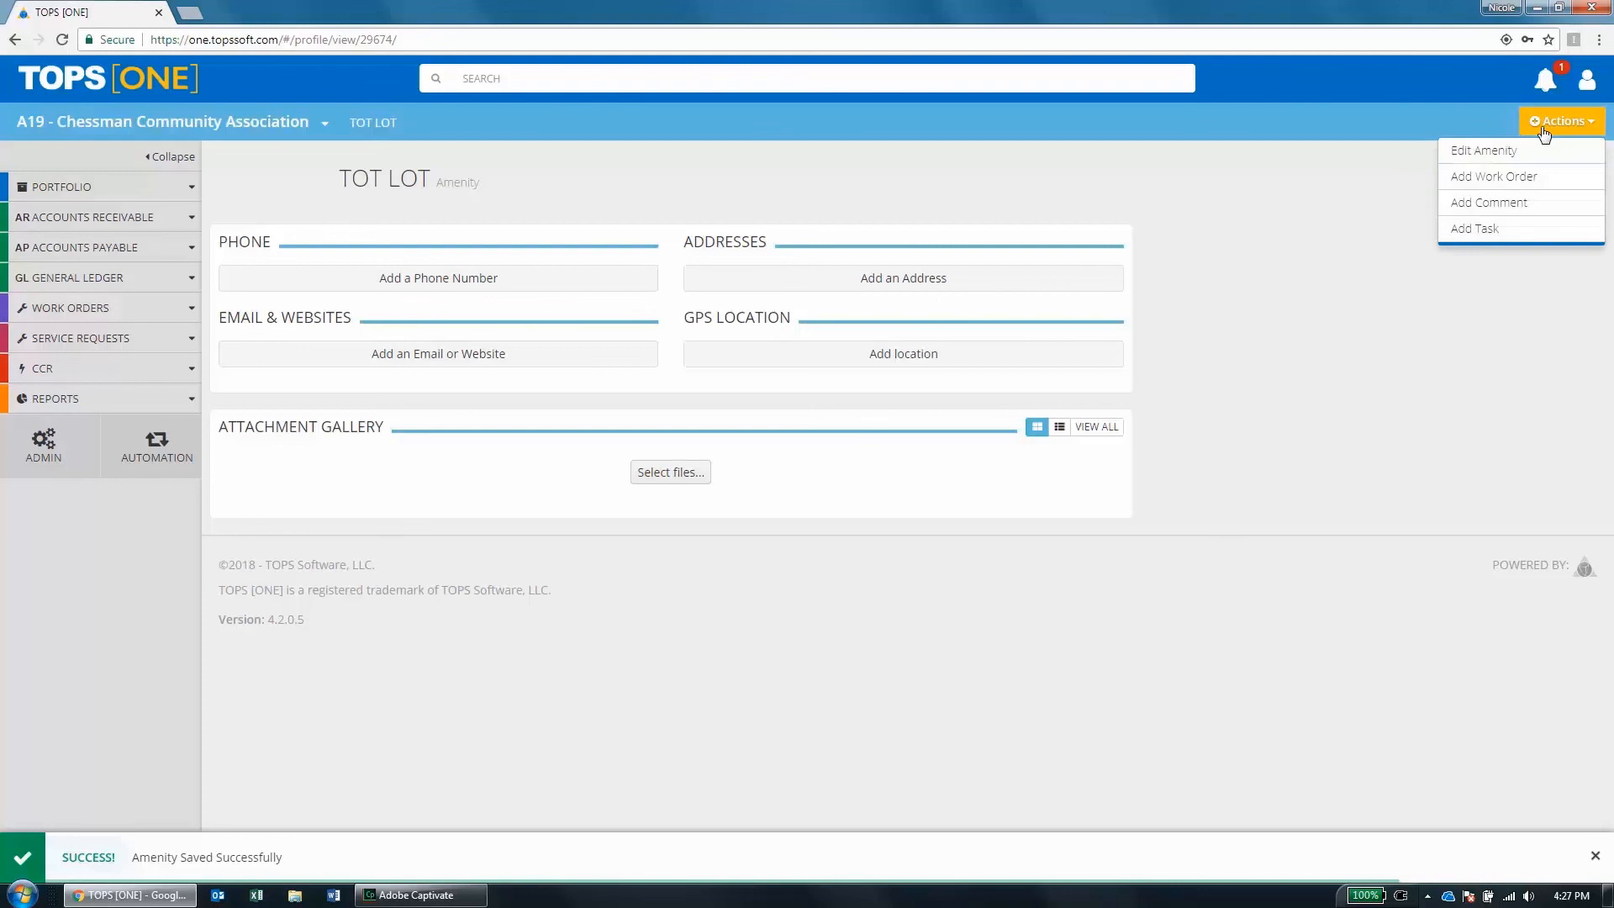
click(1486, 185)
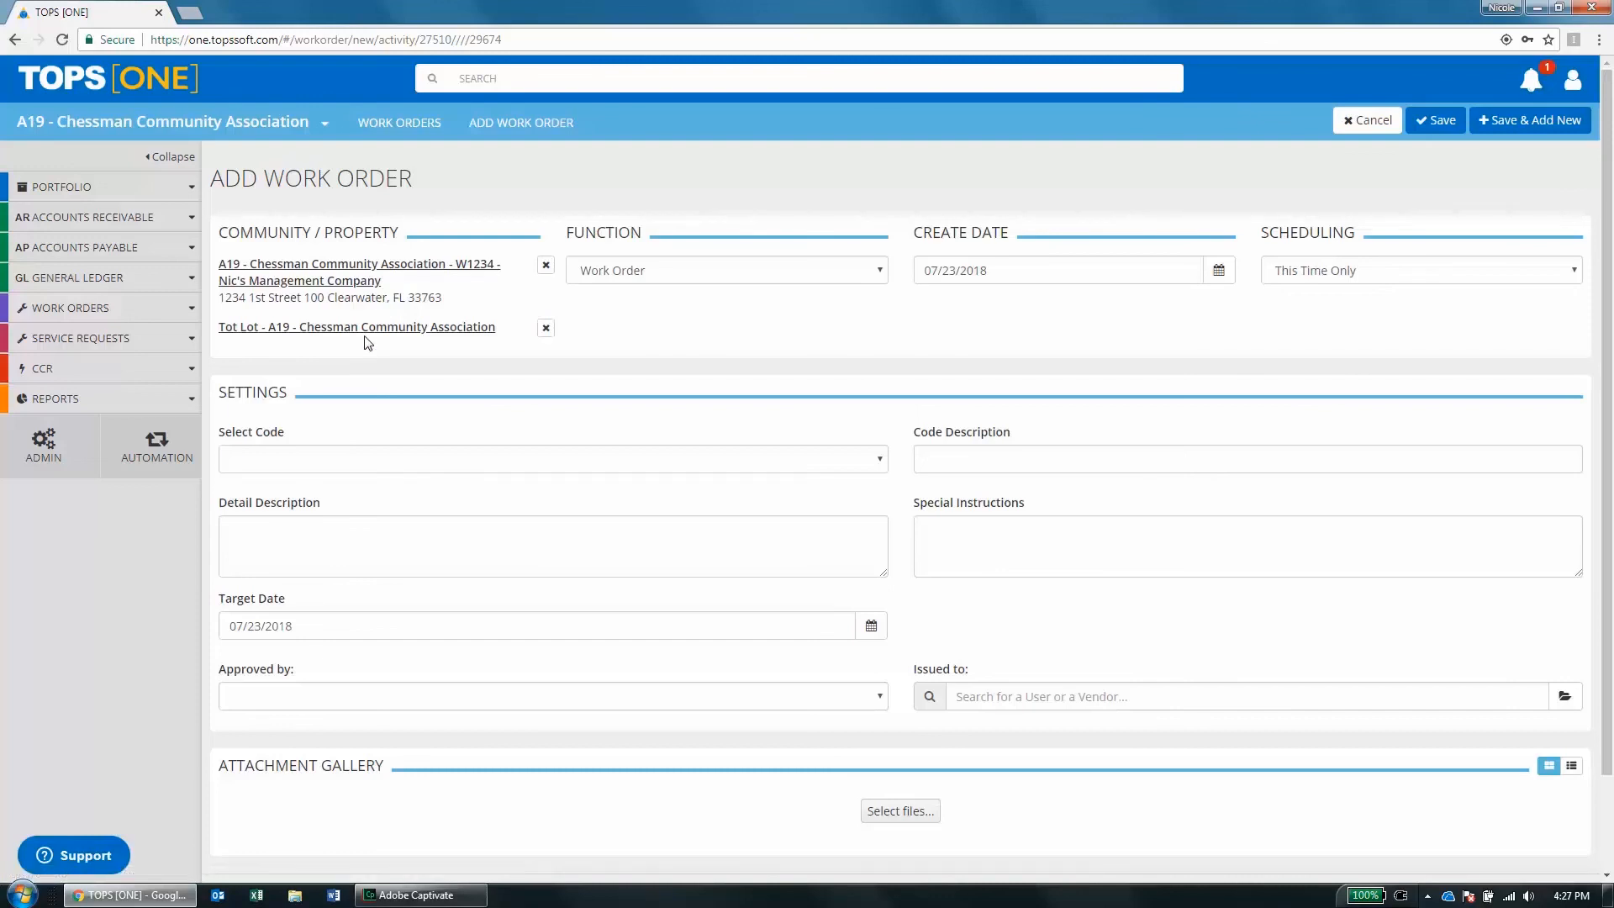
click(866, 463)
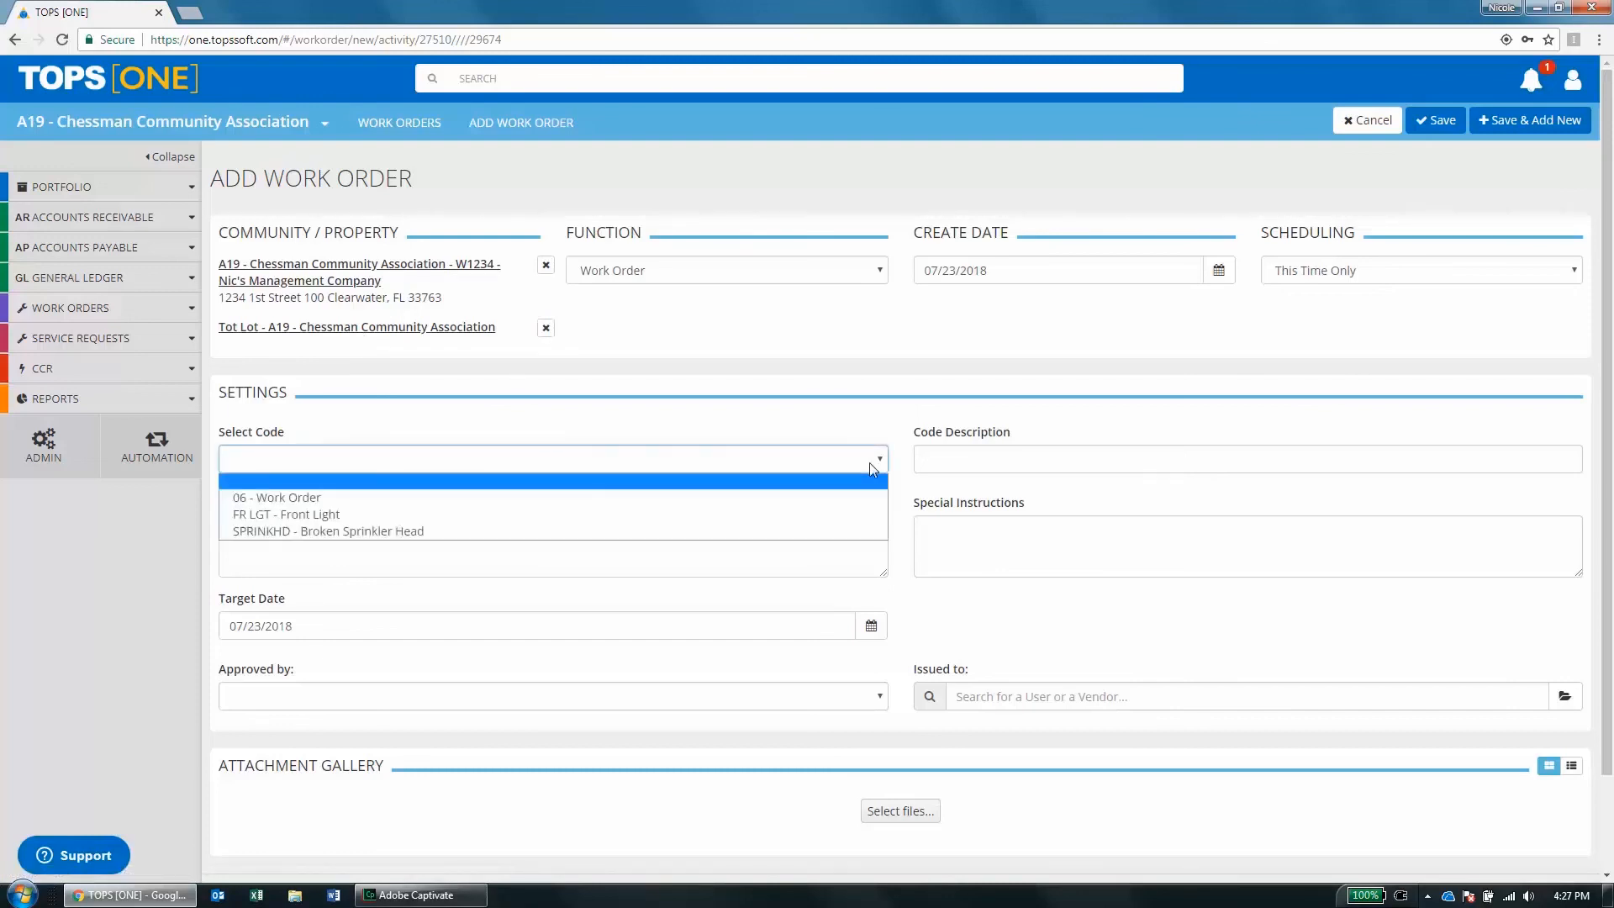
click(595, 529)
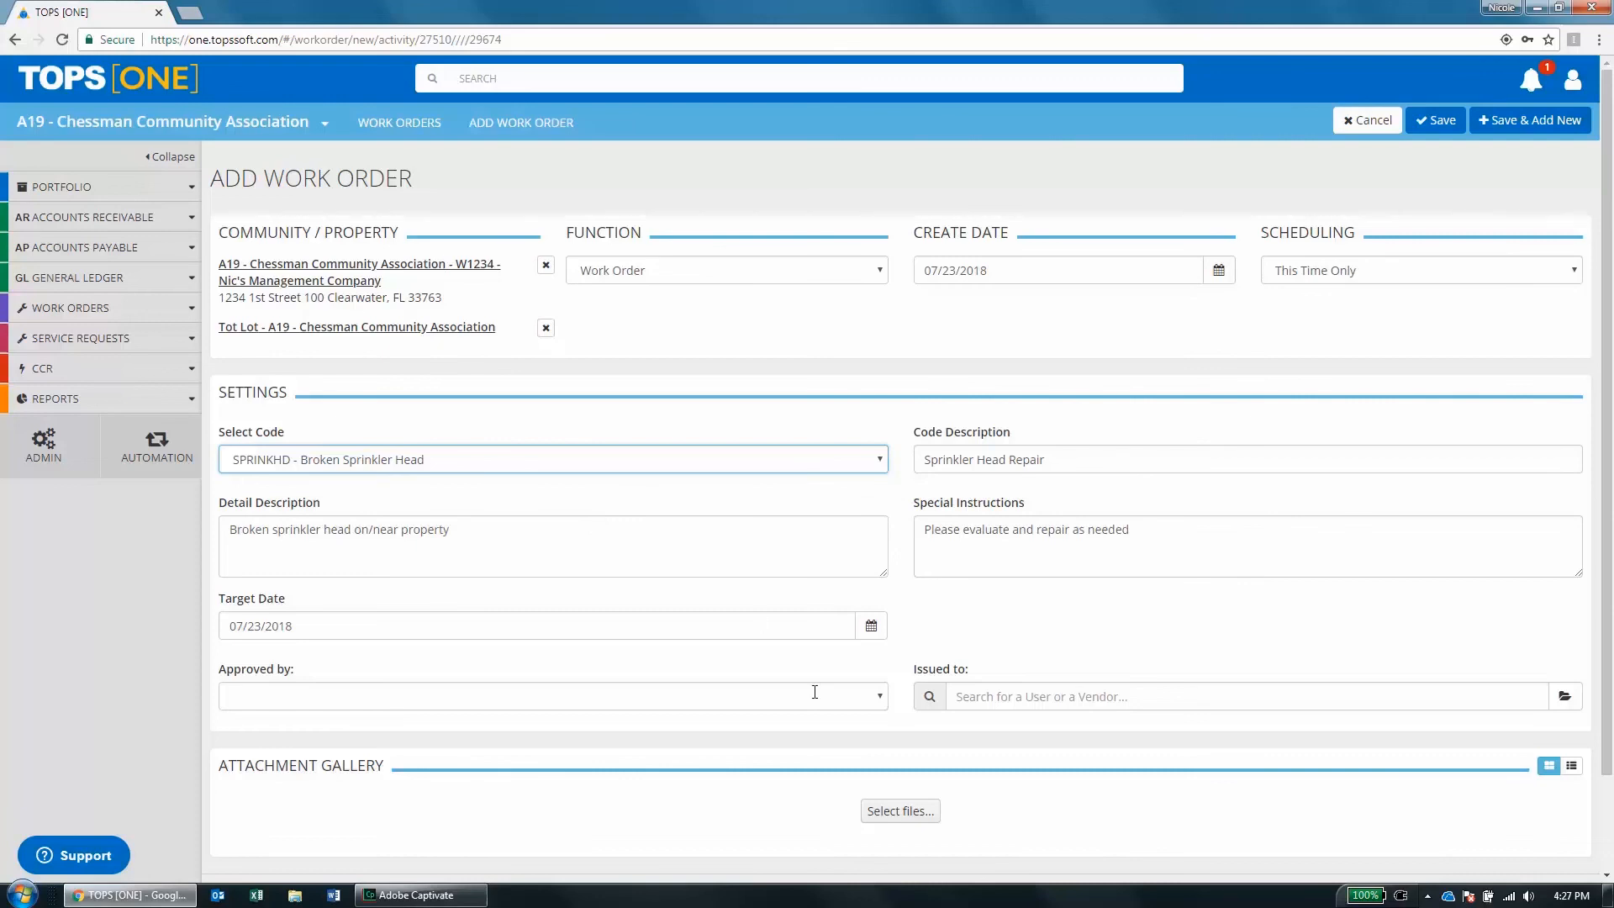
click(880, 697)
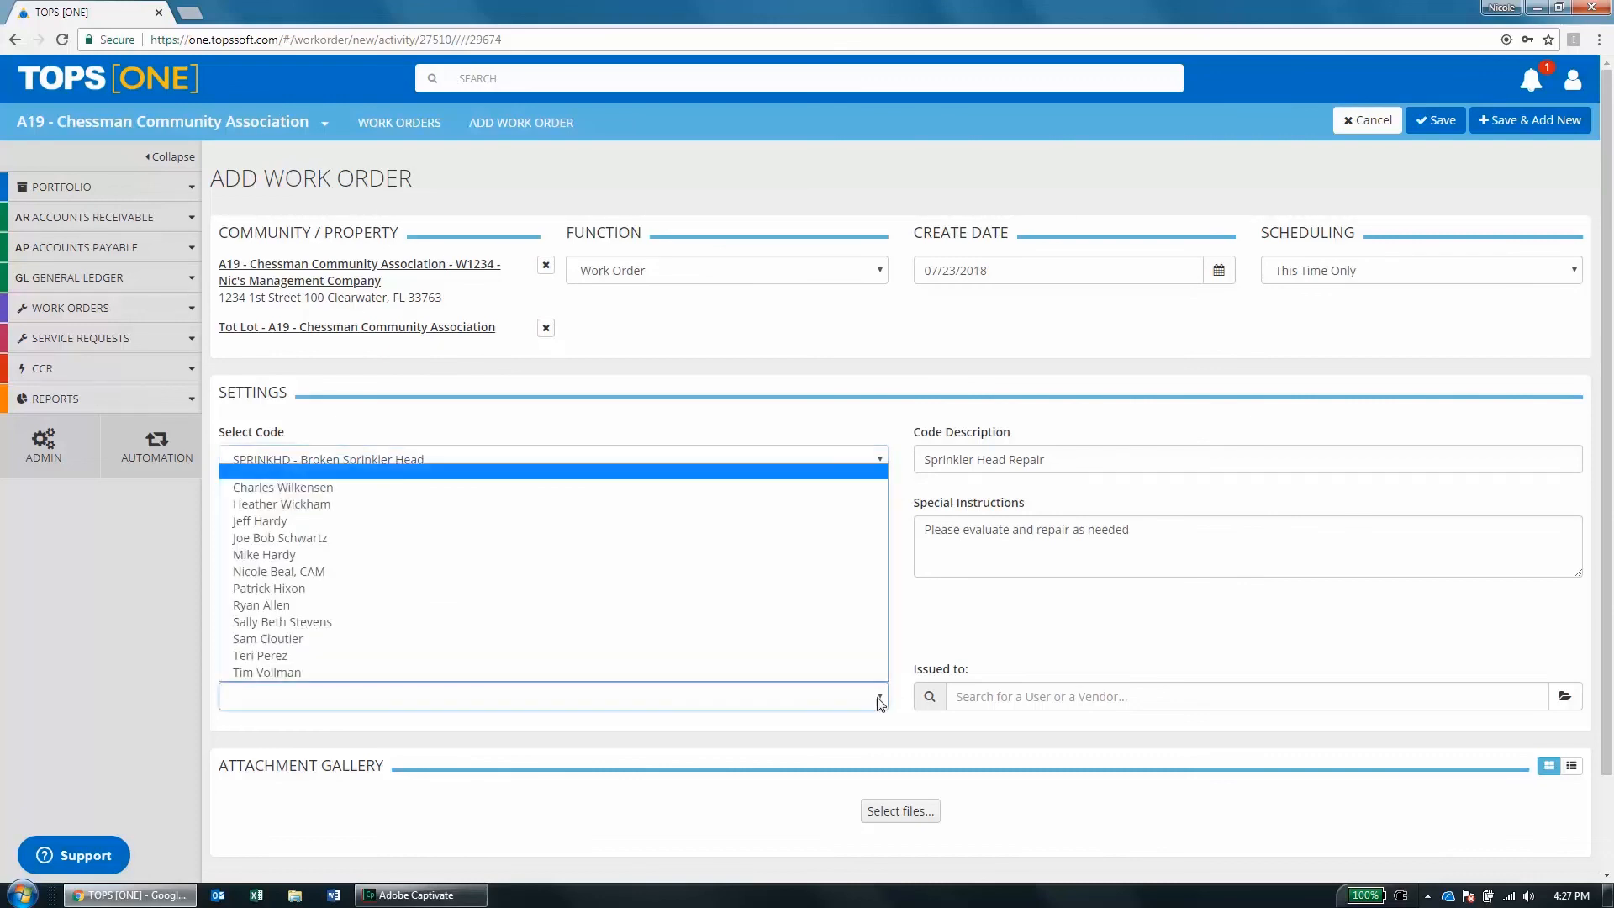
click(269, 504)
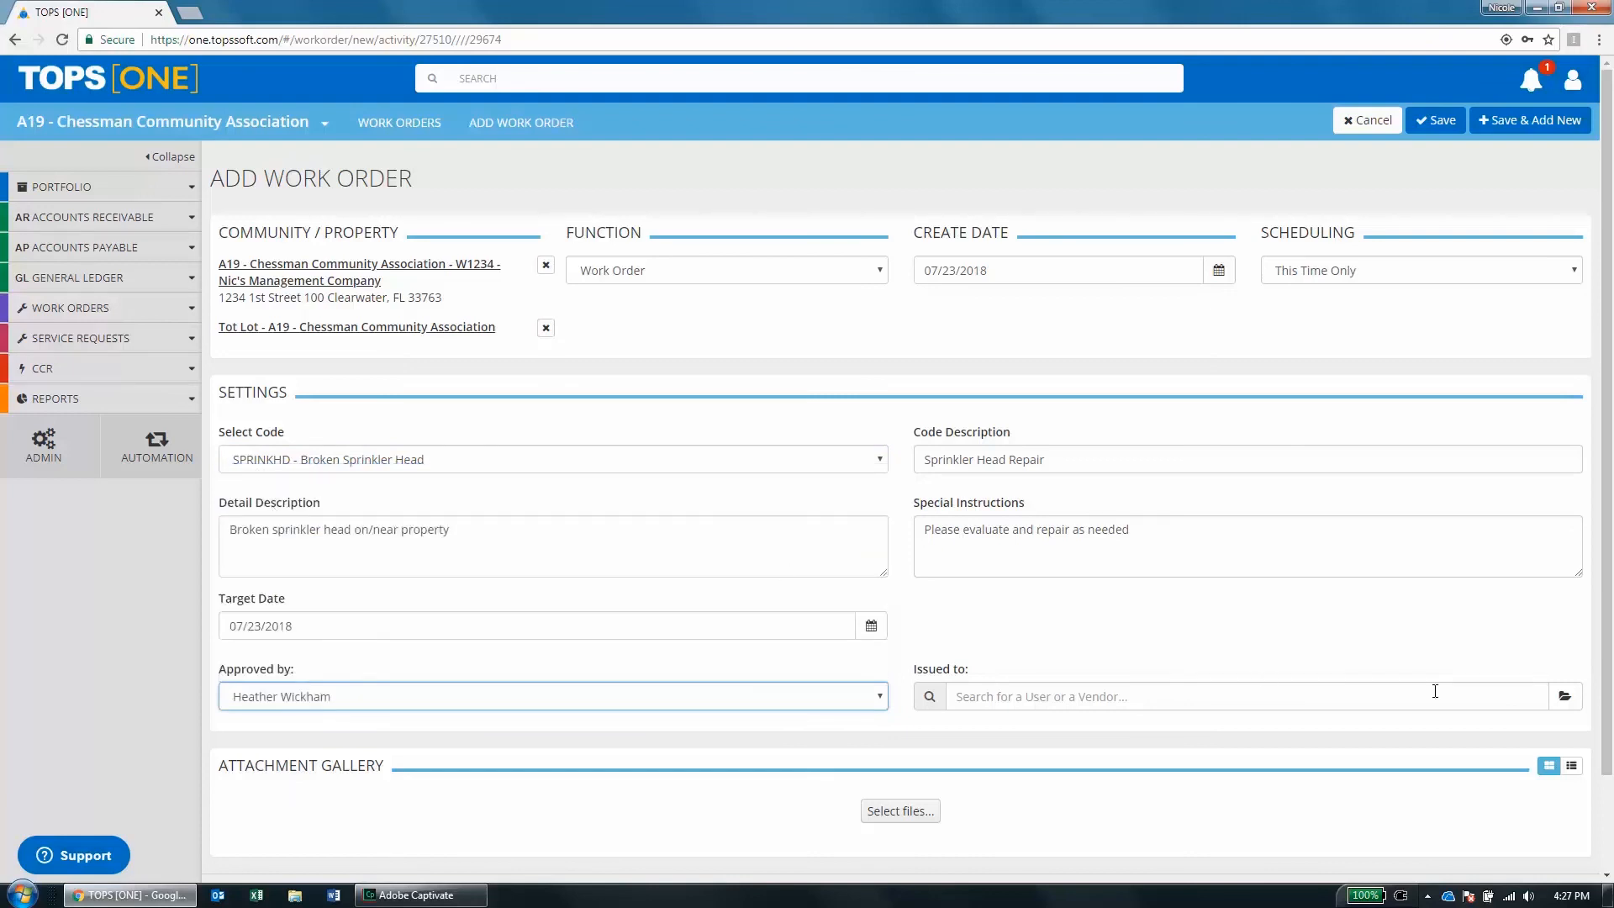
Browse the vendor list for the work order's Issued to field, look at its Add Vendor form, and close the list without choosing.
click(1566, 697)
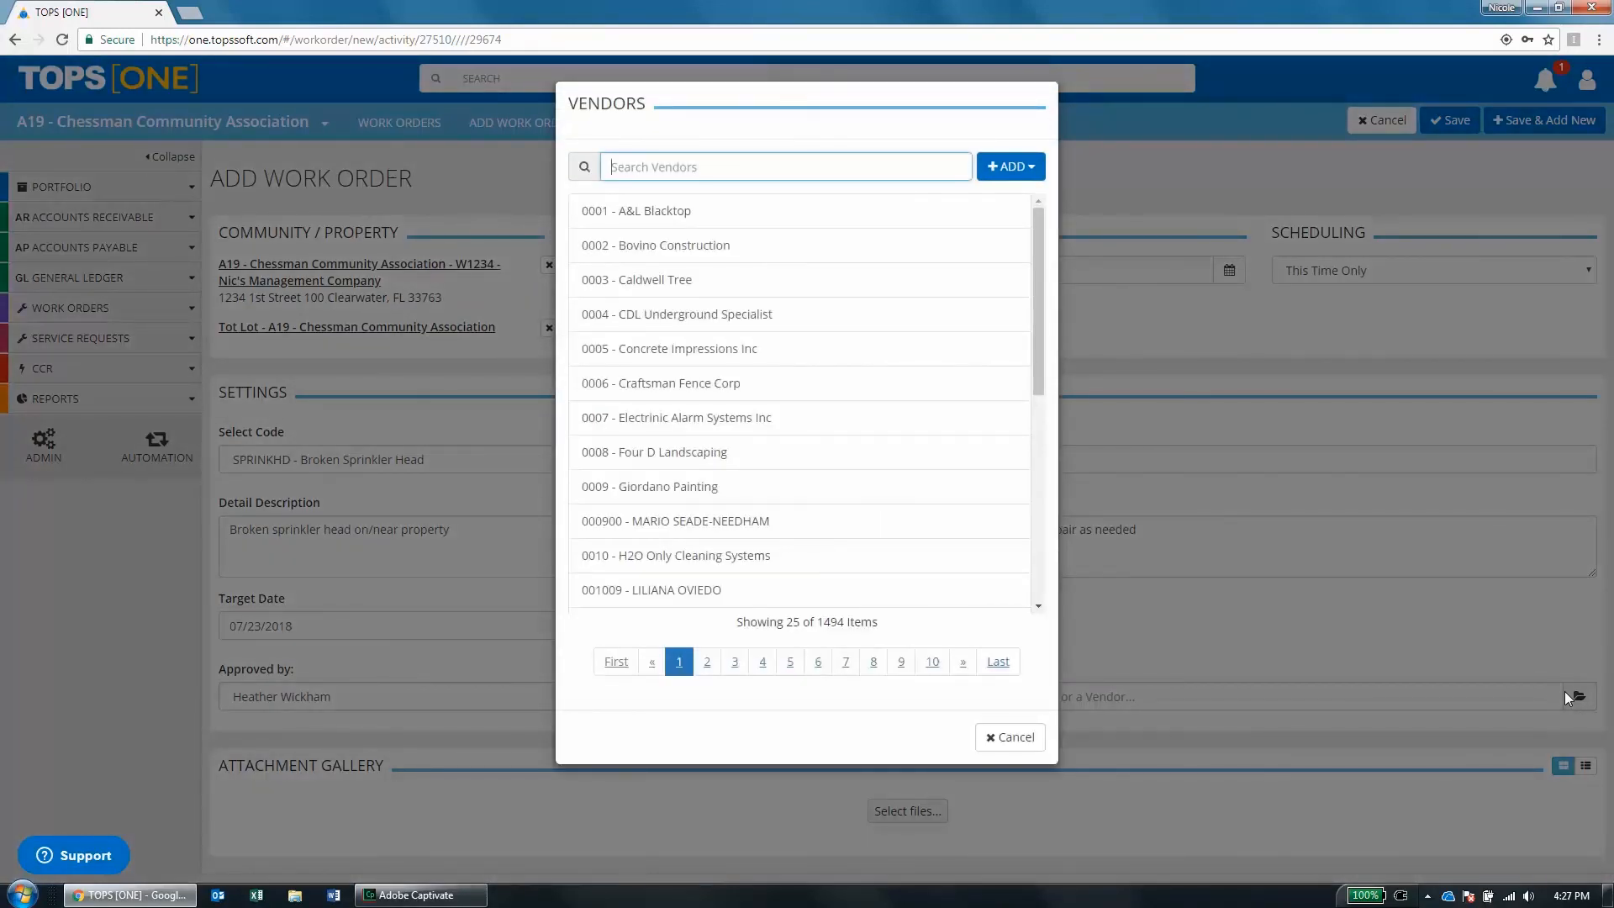
click(1010, 167)
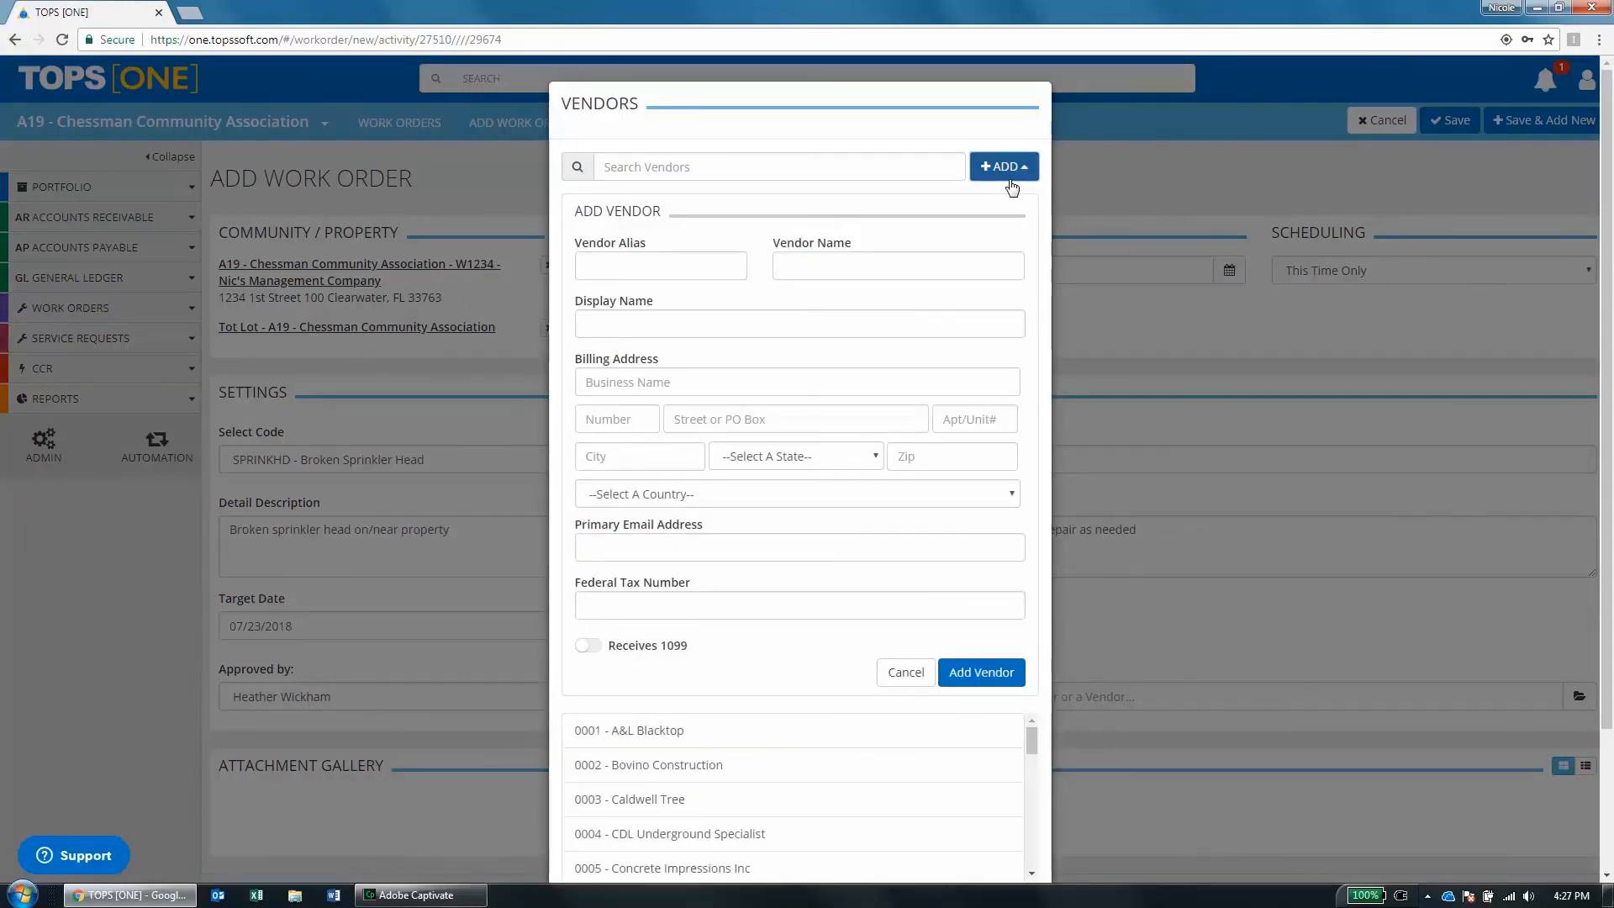
click(1012, 171)
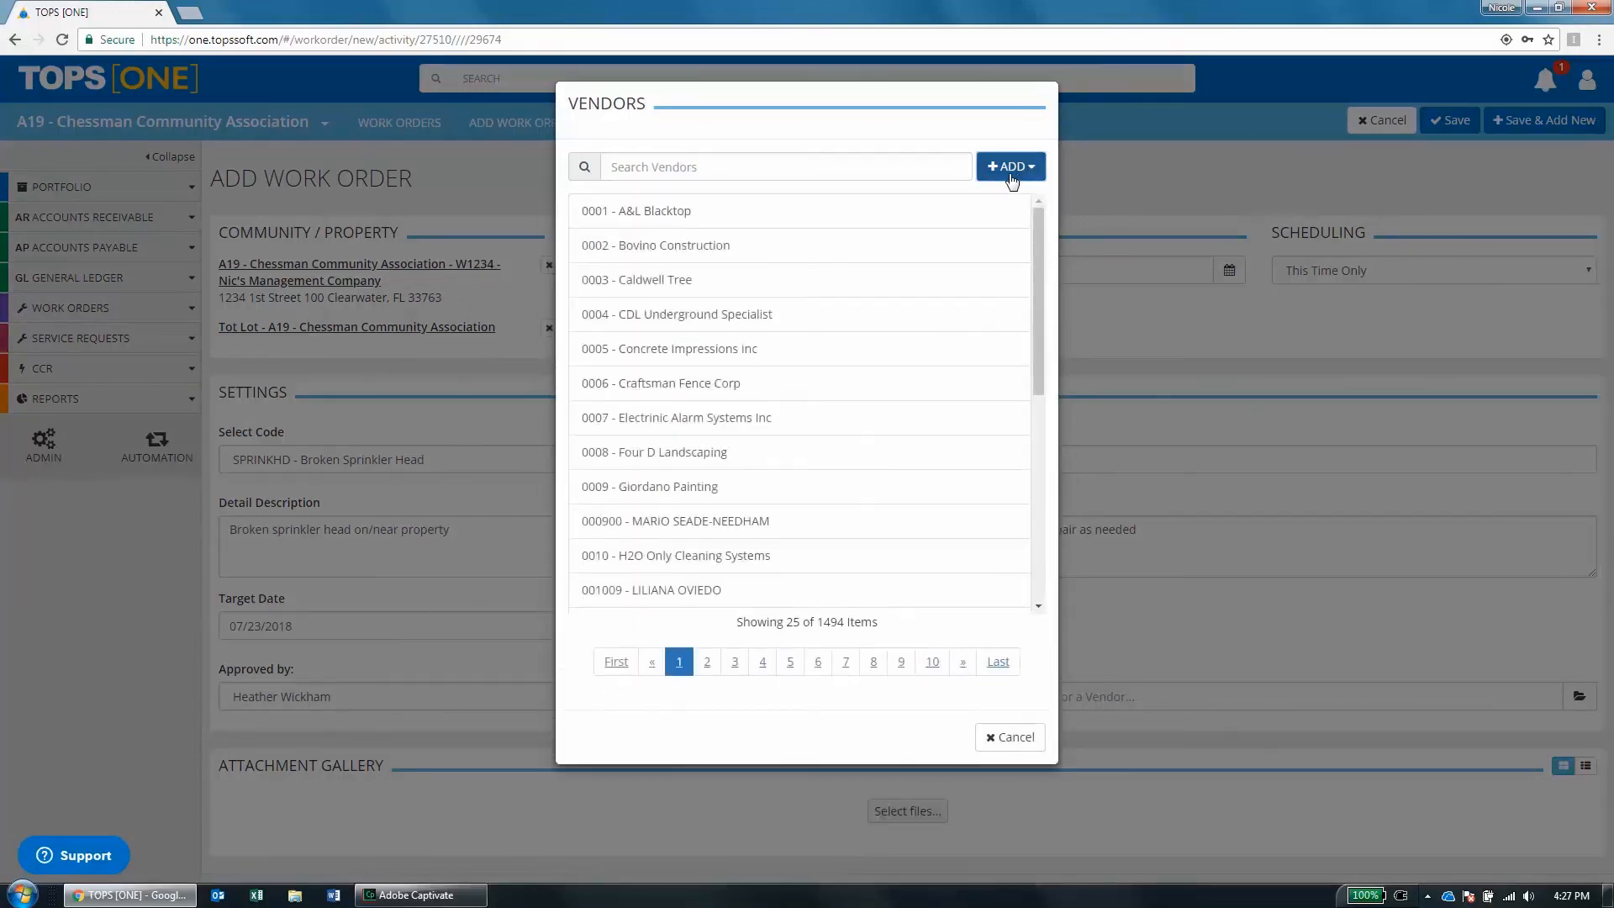
click(1015, 738)
Issue the work order to the community's property manager, save it, and reload the page.
click(1017, 700)
text(nicole)
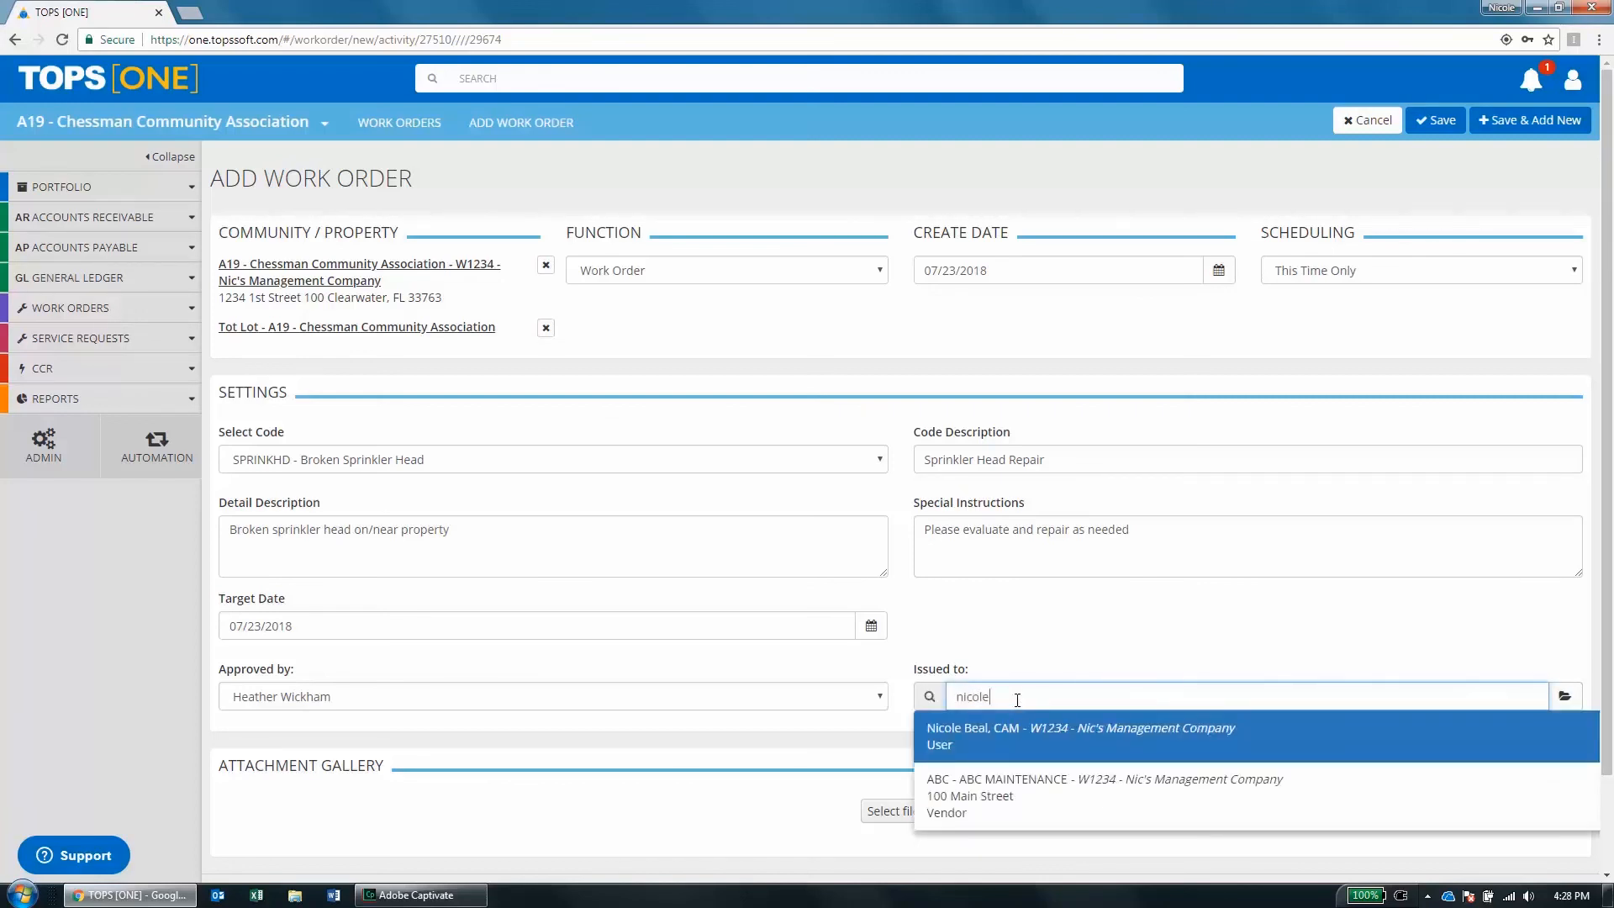
click(996, 726)
click(1439, 122)
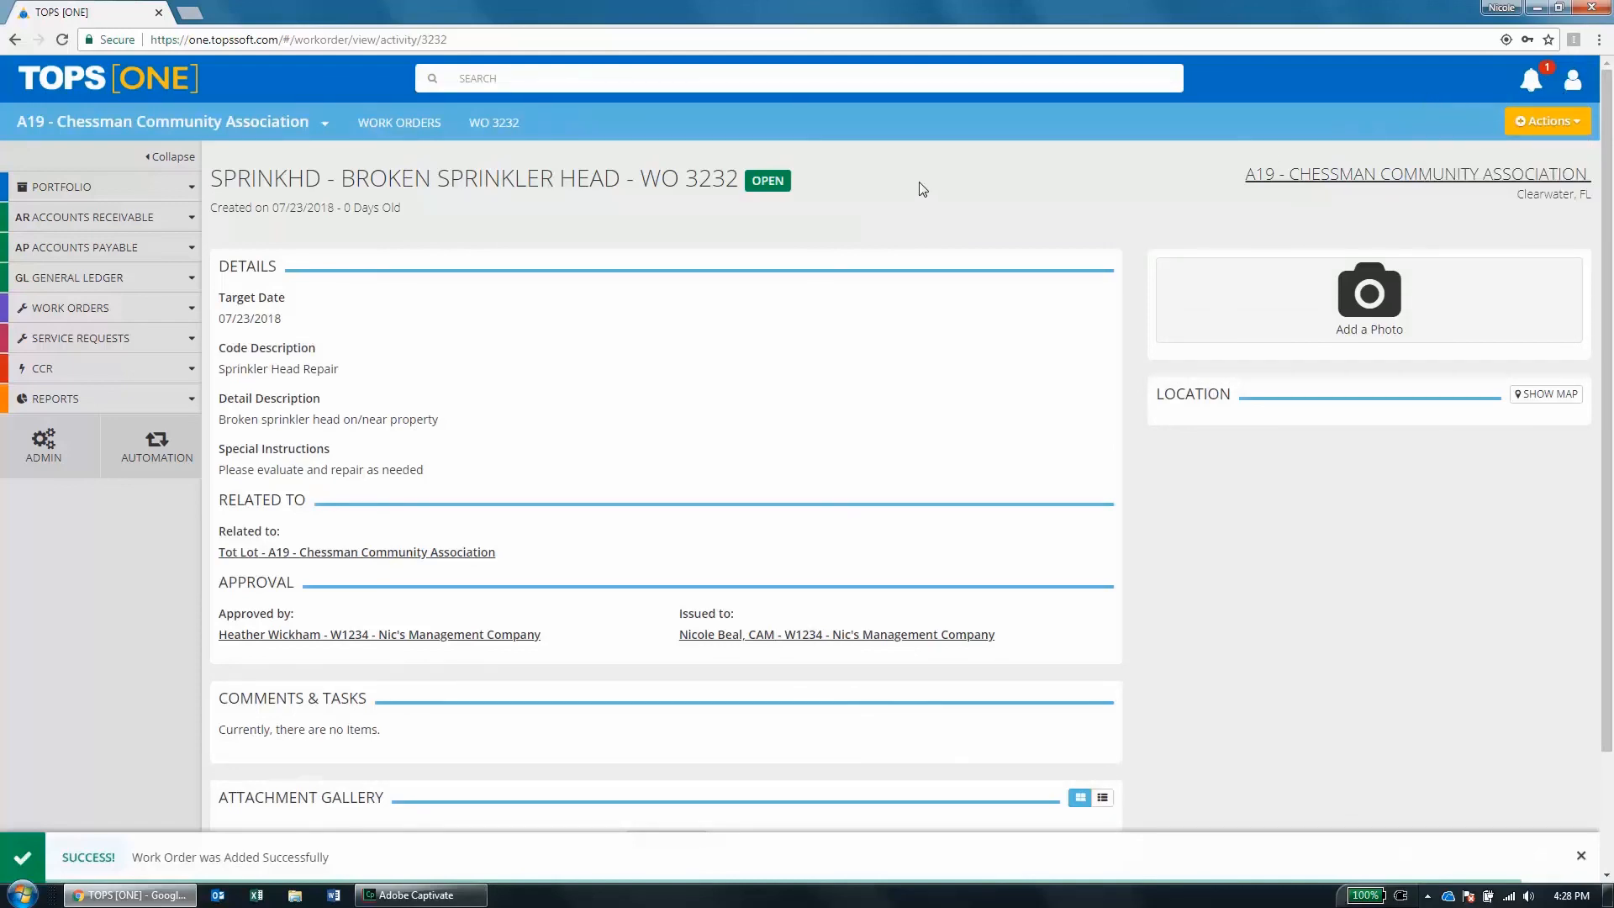
click(63, 40)
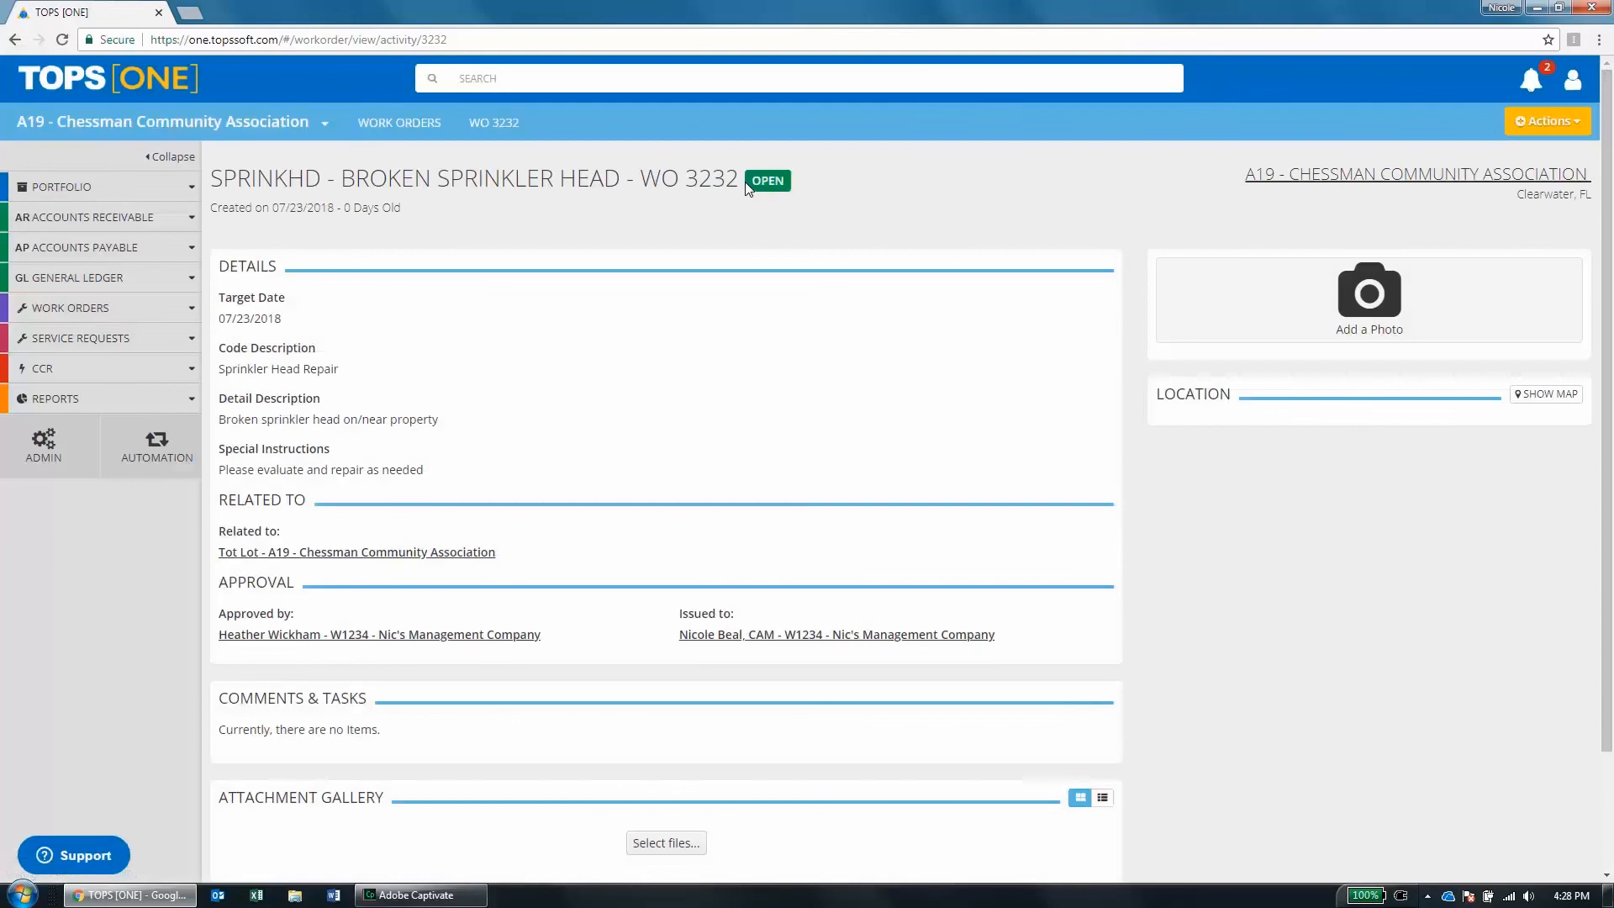
Open the notifications from the broken sprinkler head work order.
click(1531, 84)
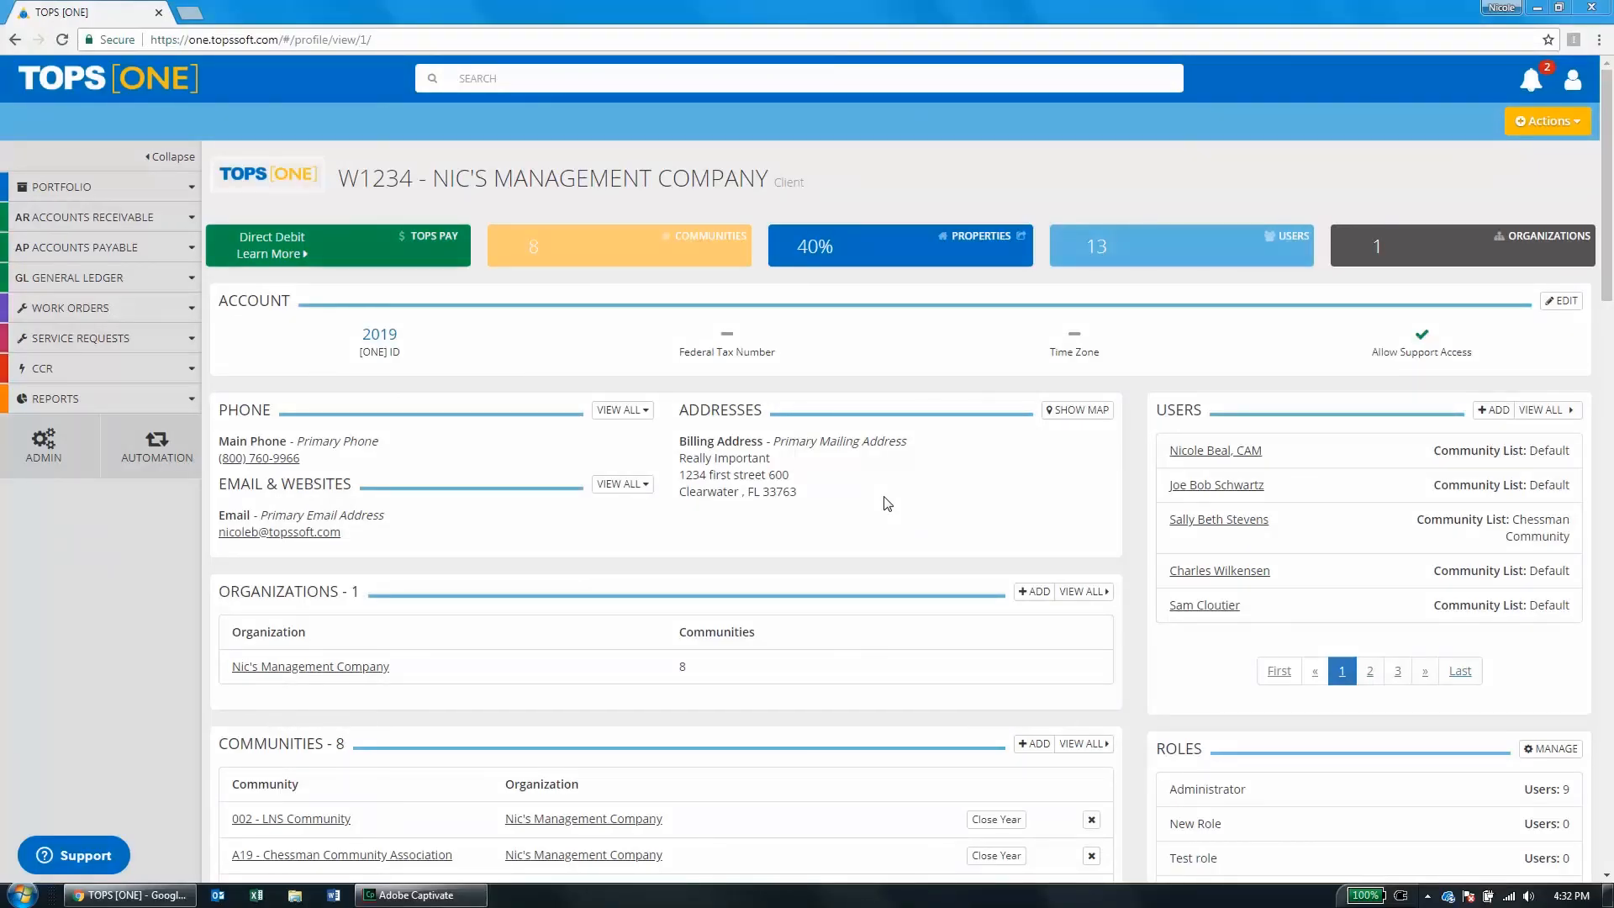
Open the permissions of New Role and examine the Maintain Closed Period Entries rights under AP, AR and CCR.
click(1545, 749)
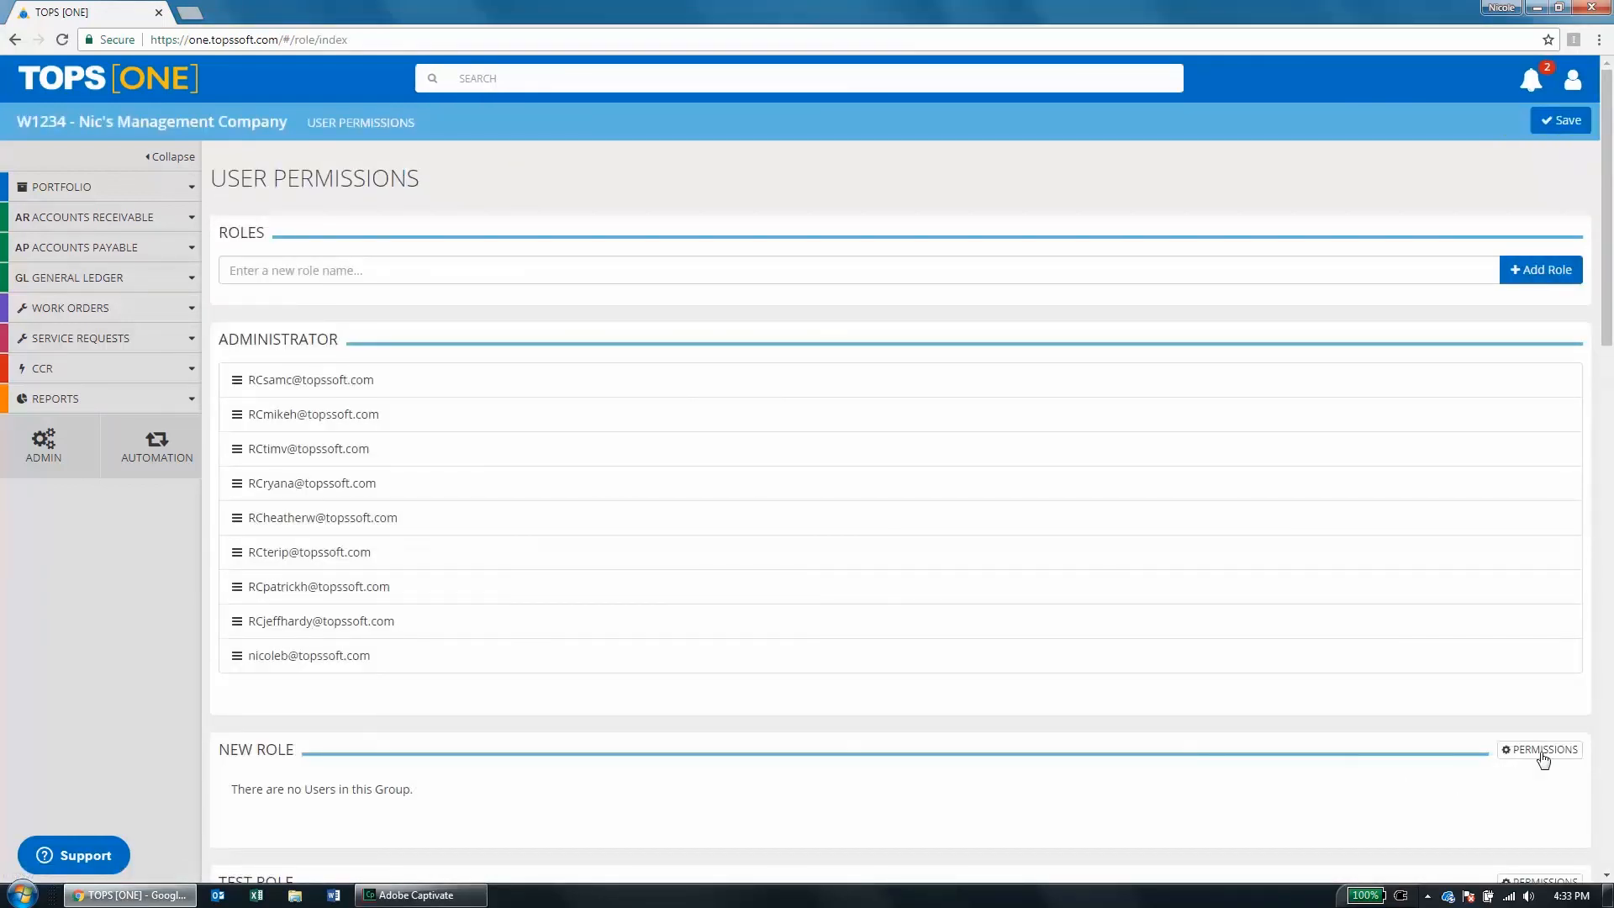
click(1542, 751)
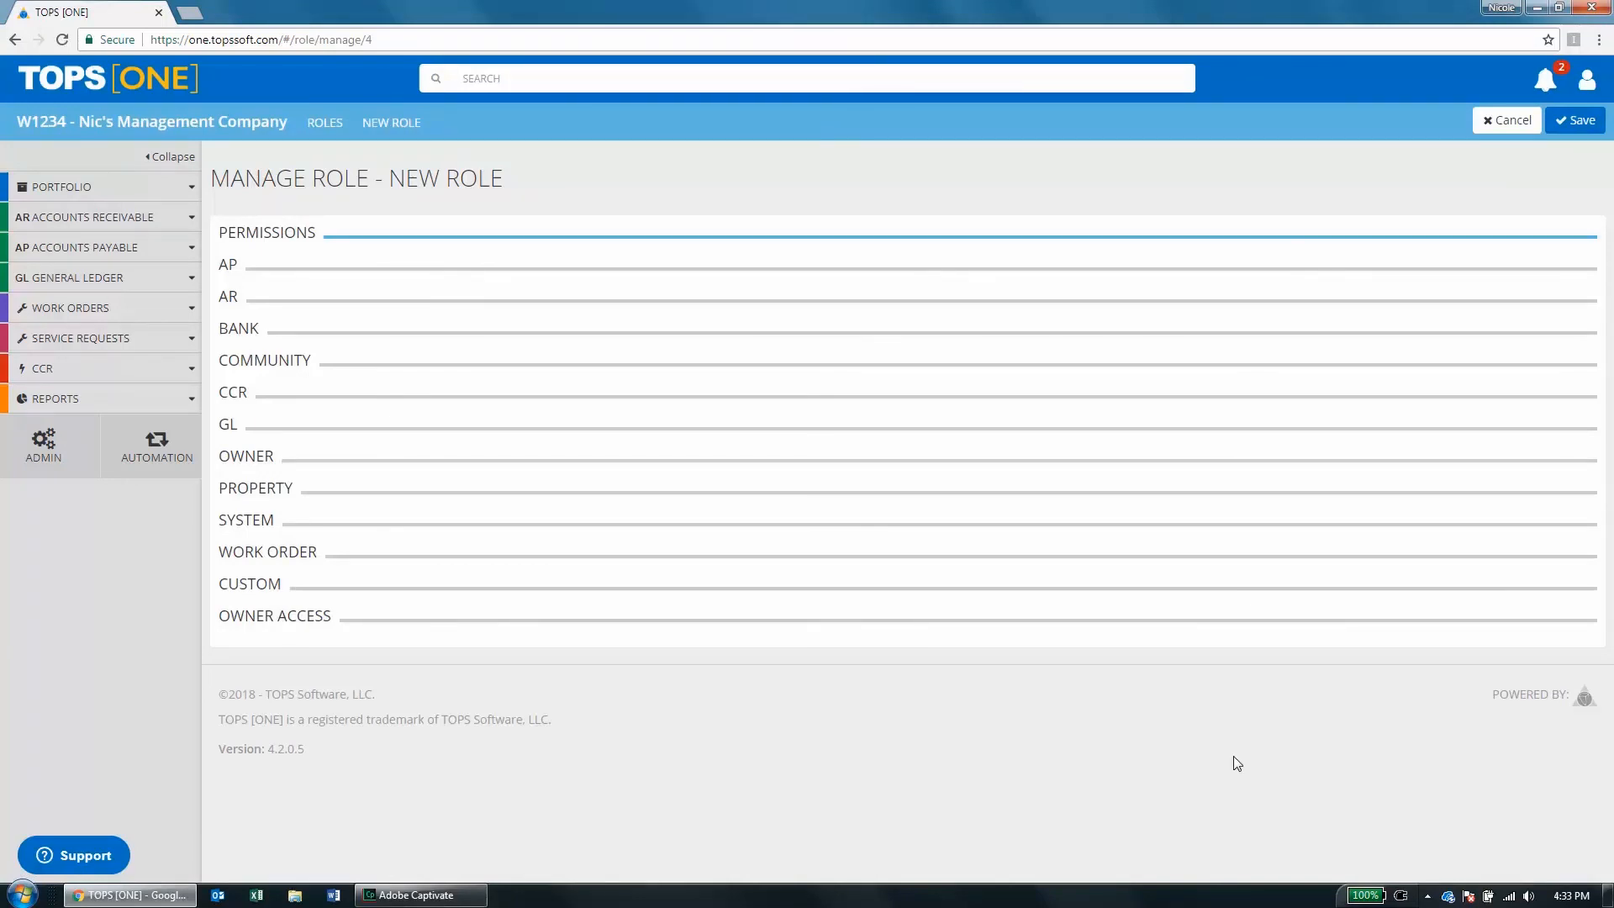
click(431, 271)
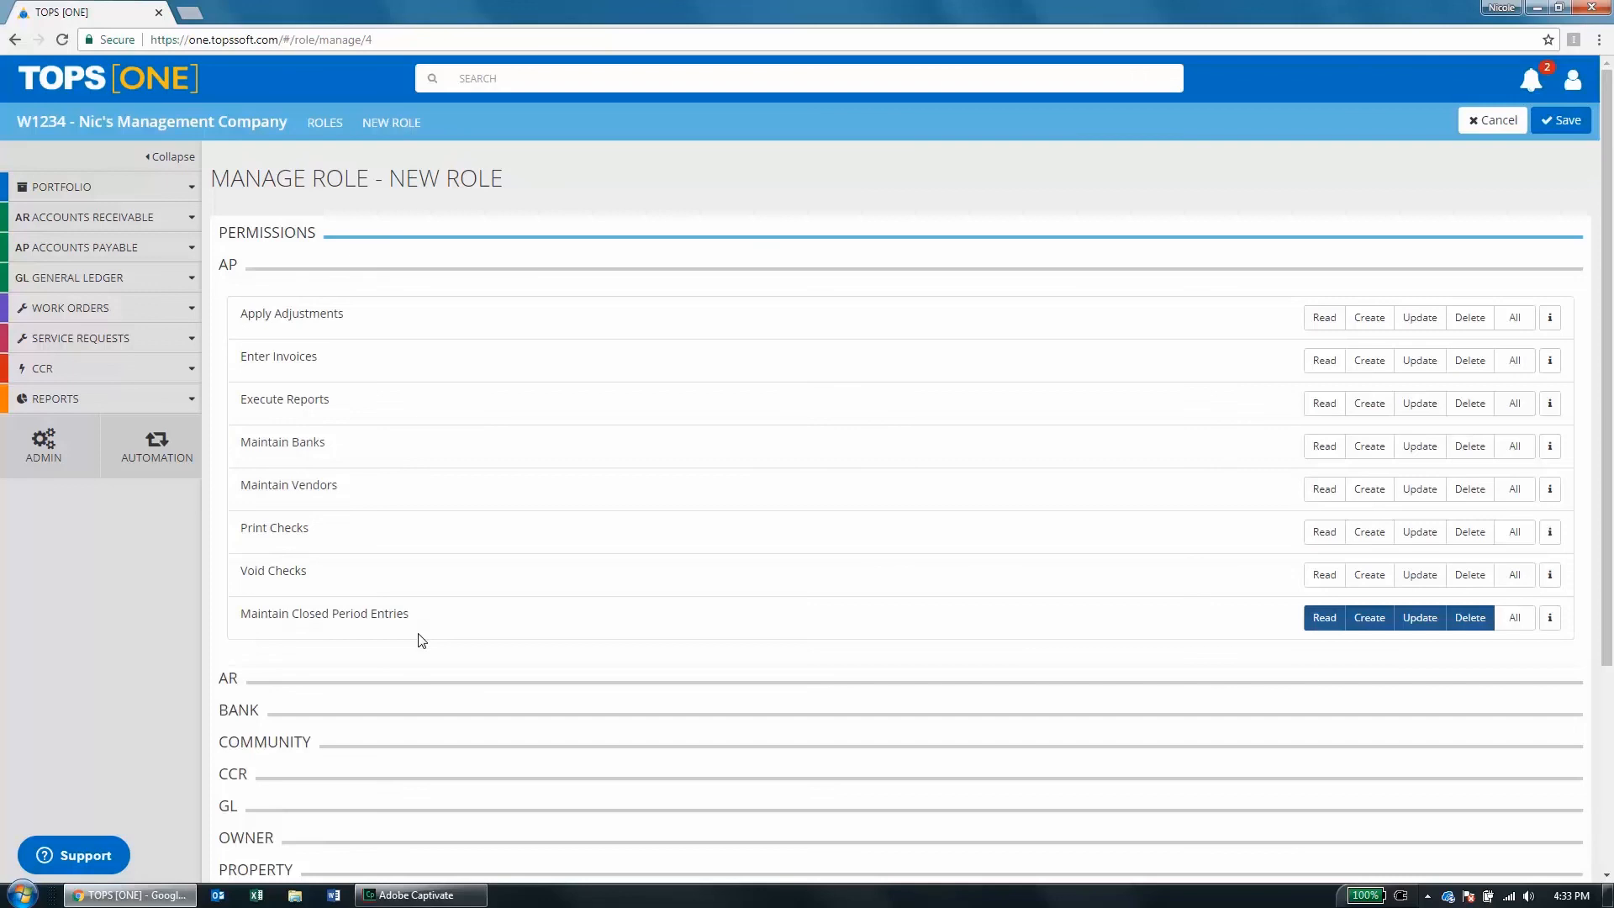
click(401, 678)
scroll(400, 730, down, 1)
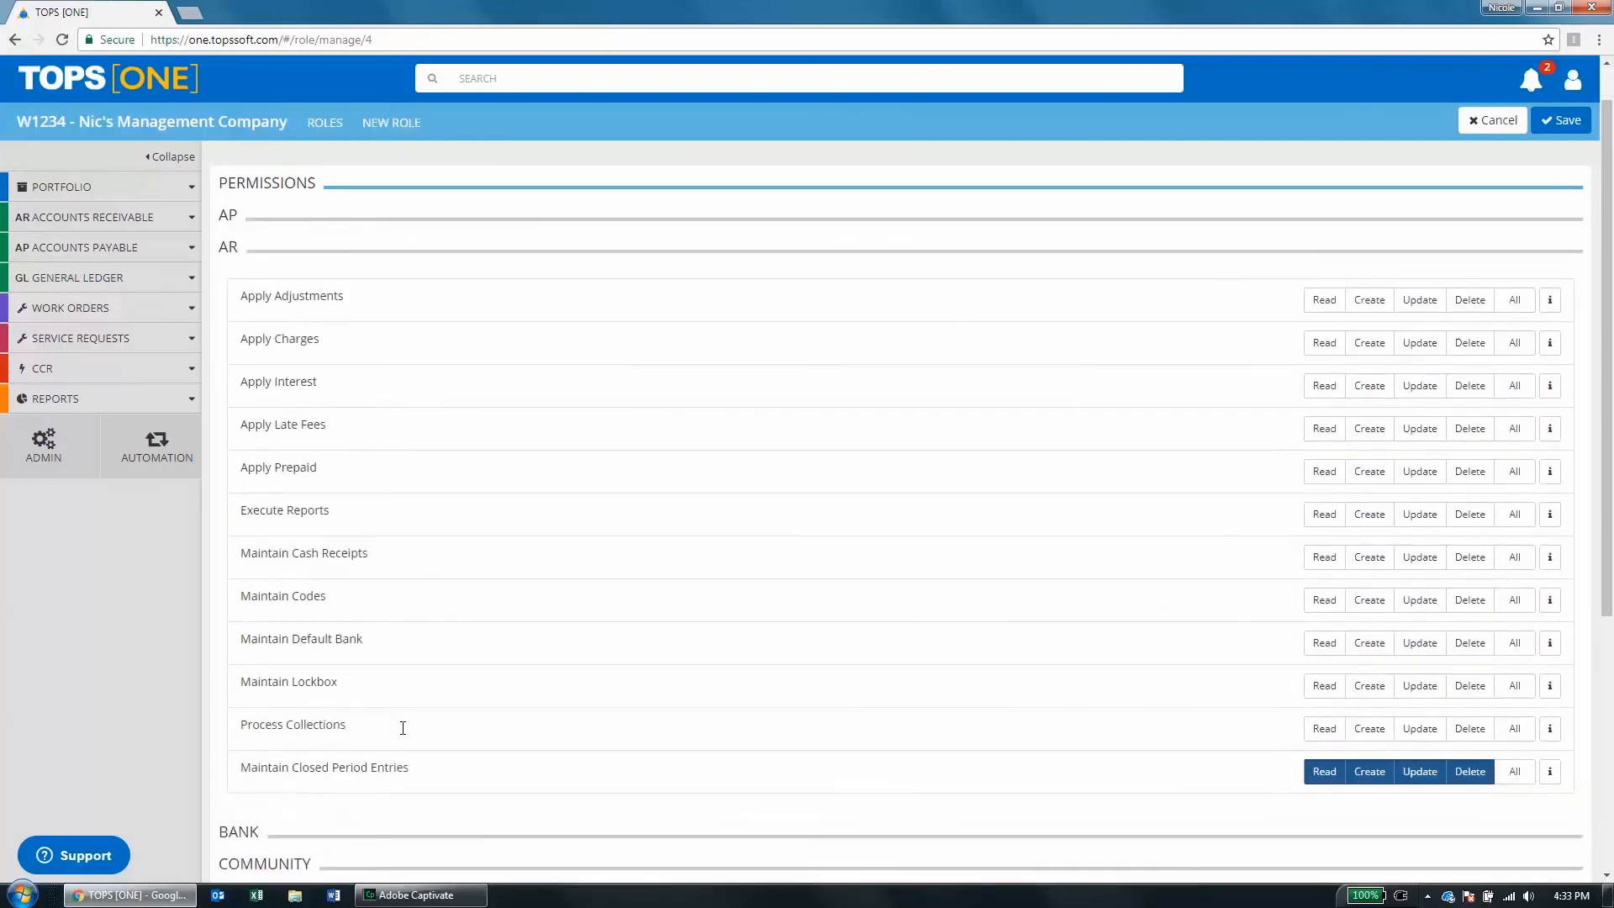
scroll(402, 734, down, 2)
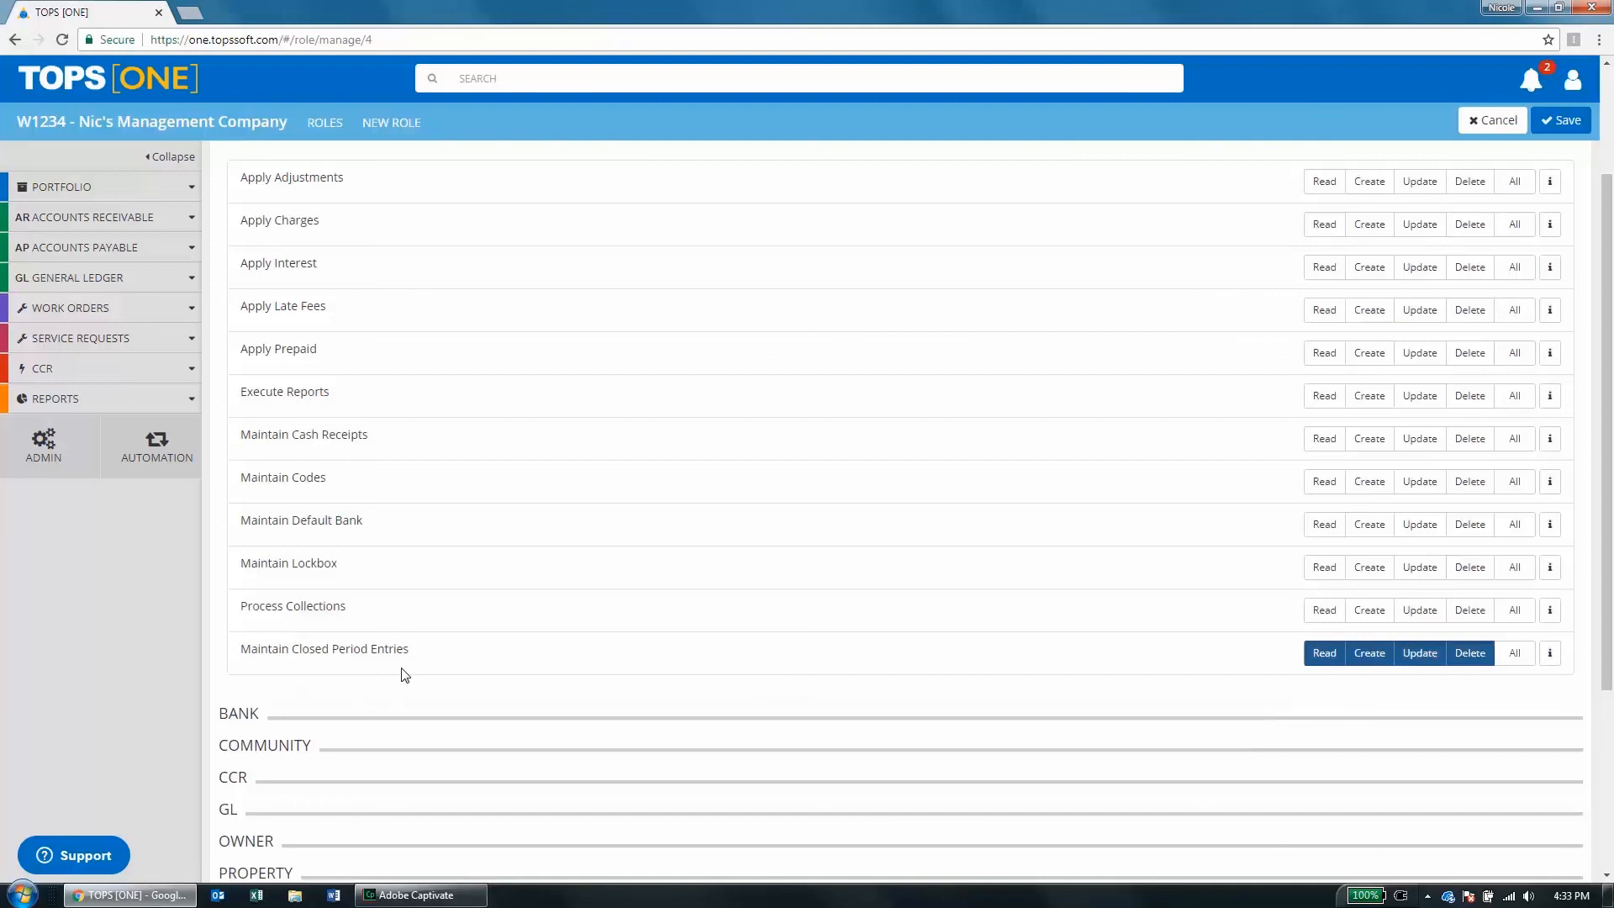
scroll(403, 674, down, 1)
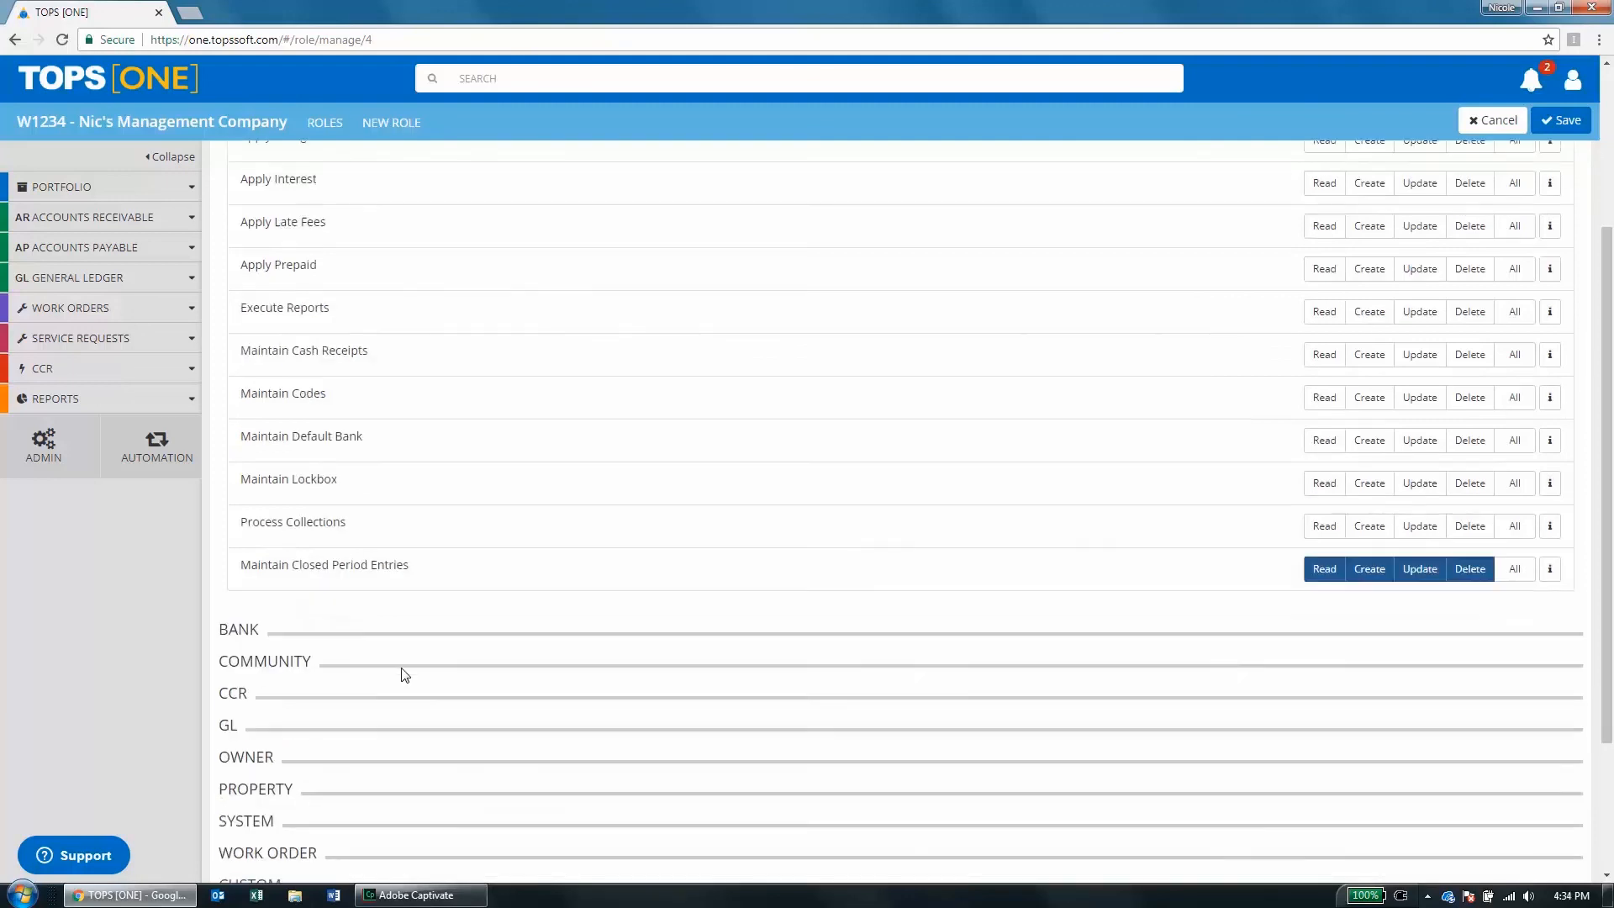
click(307, 697)
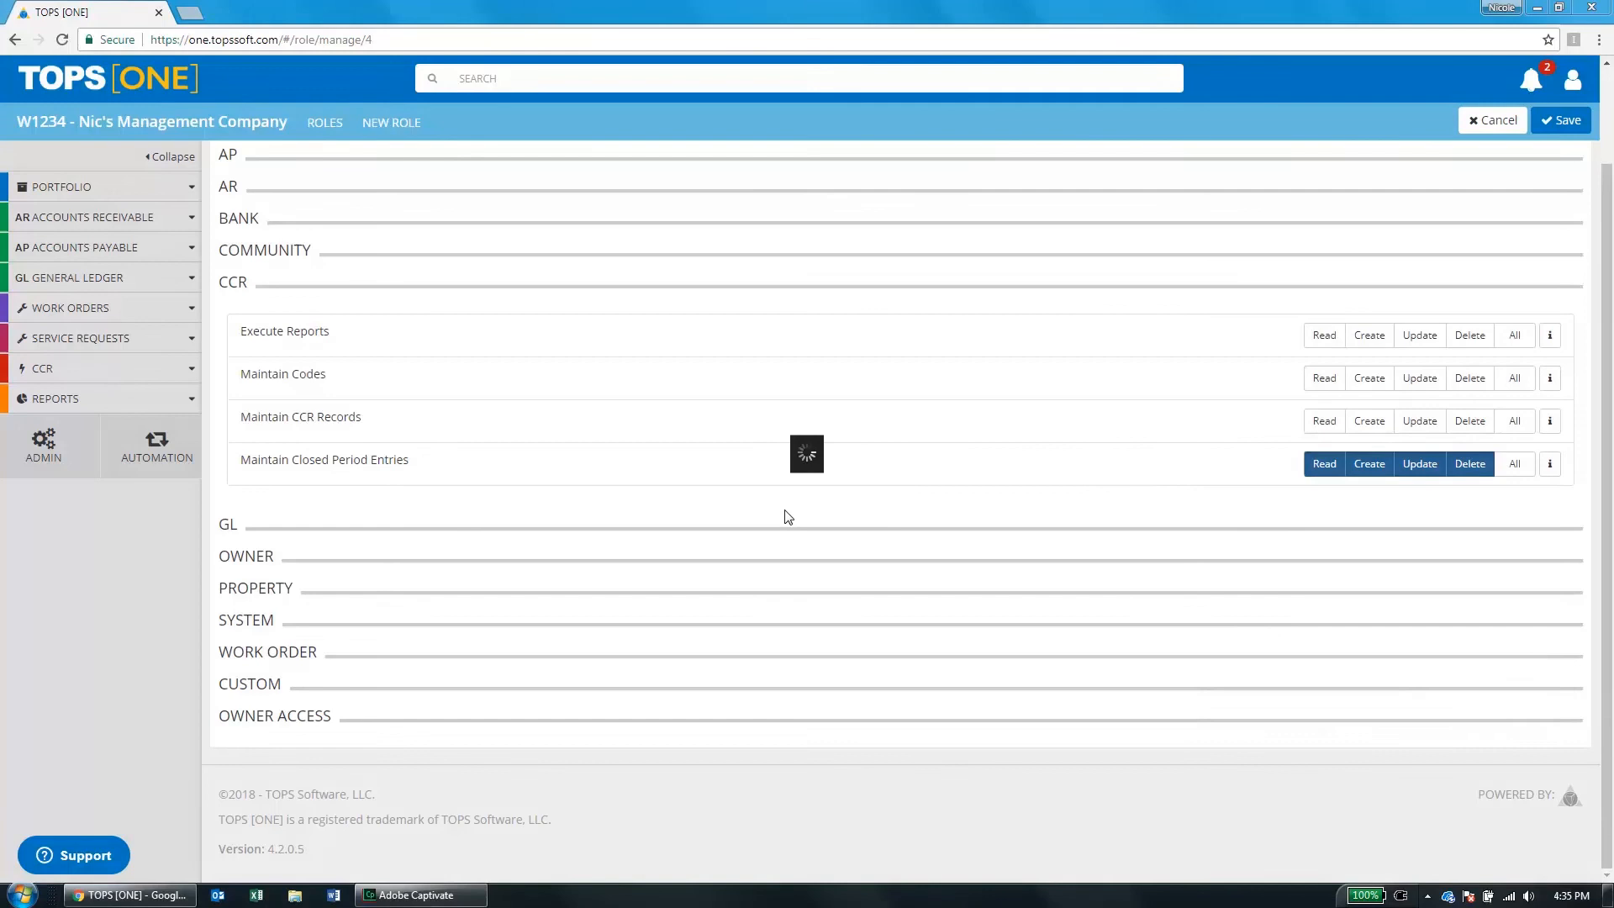
Search for the renter by last name and open the matching renter profile in Chessman Community Association.
click(525, 76)
text(SANTANGELO)
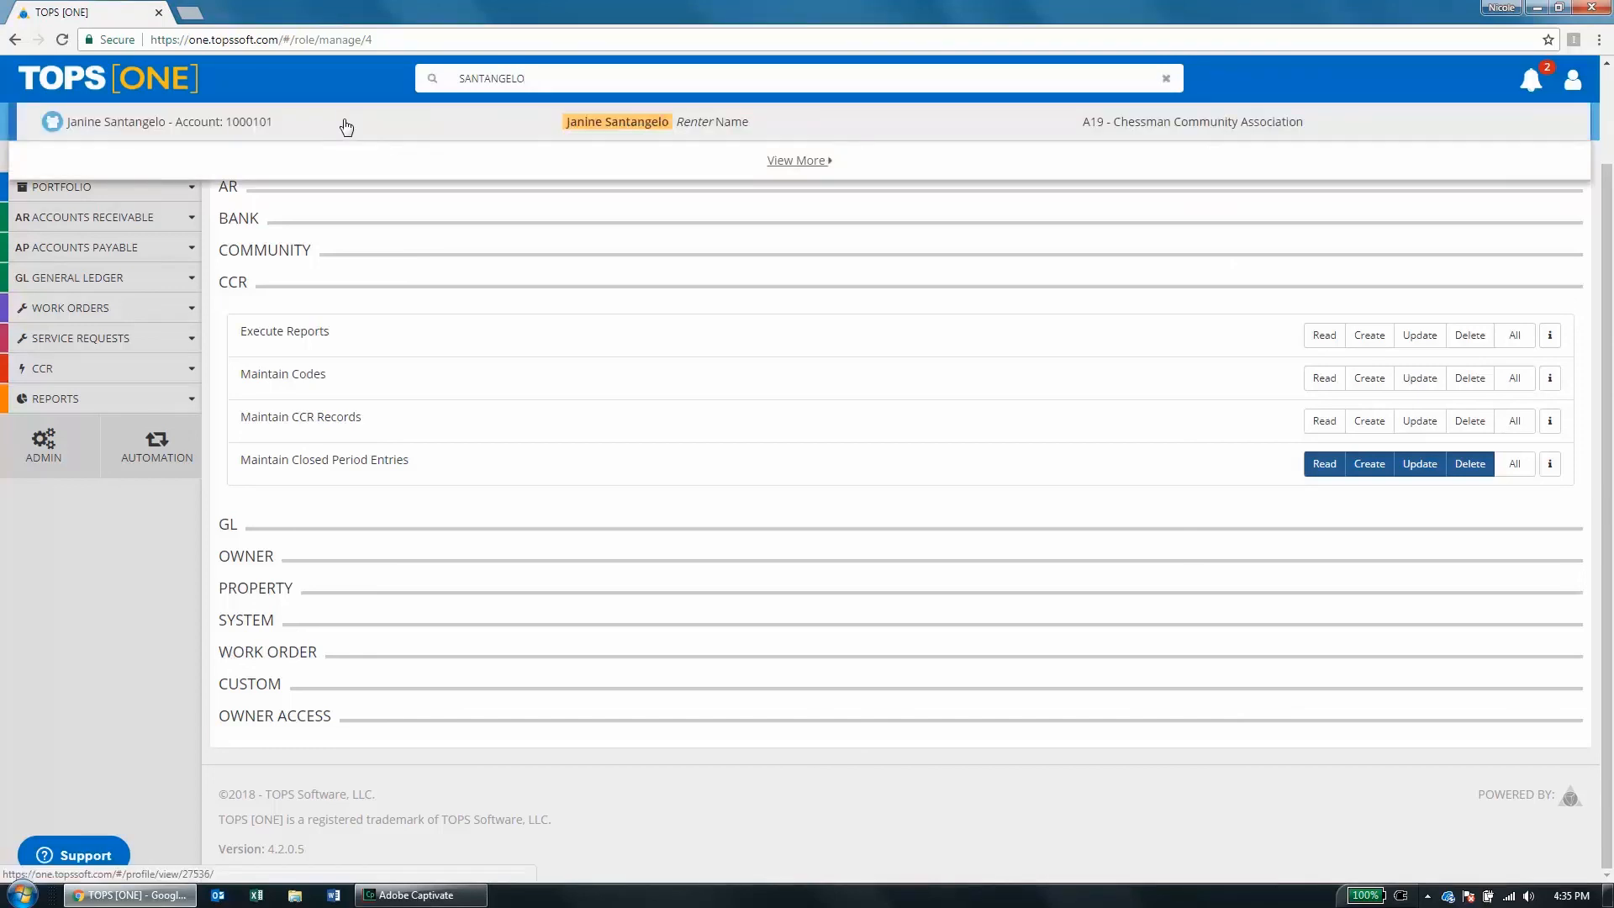
click(345, 126)
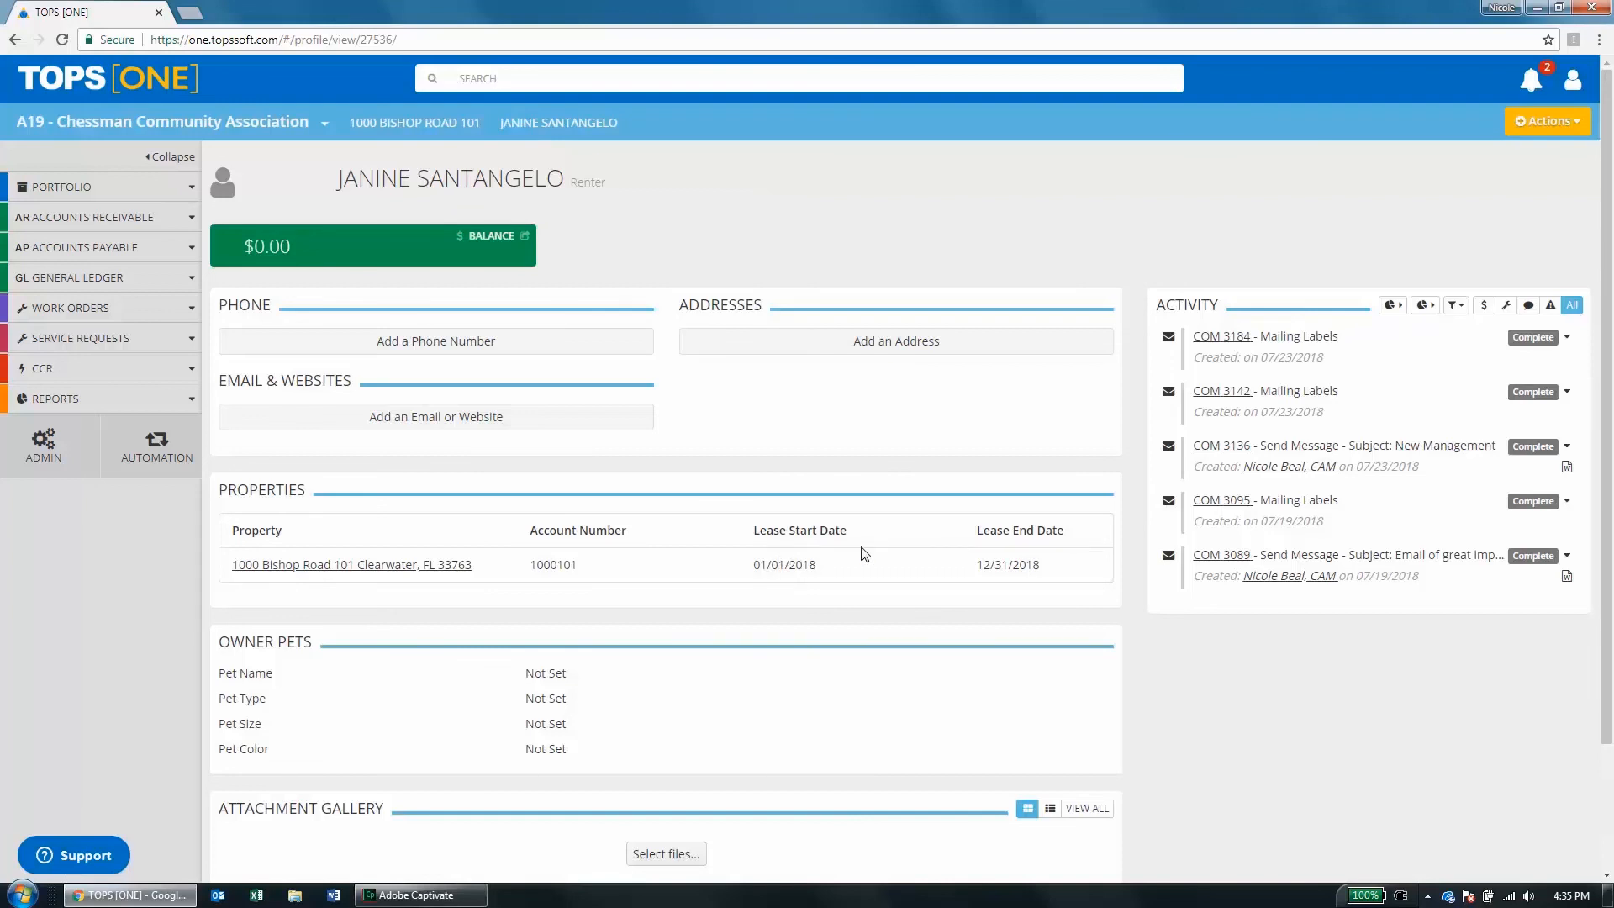
Open the renter for editing, look at the lease start and end date fields, and cancel without saving.
click(1542, 123)
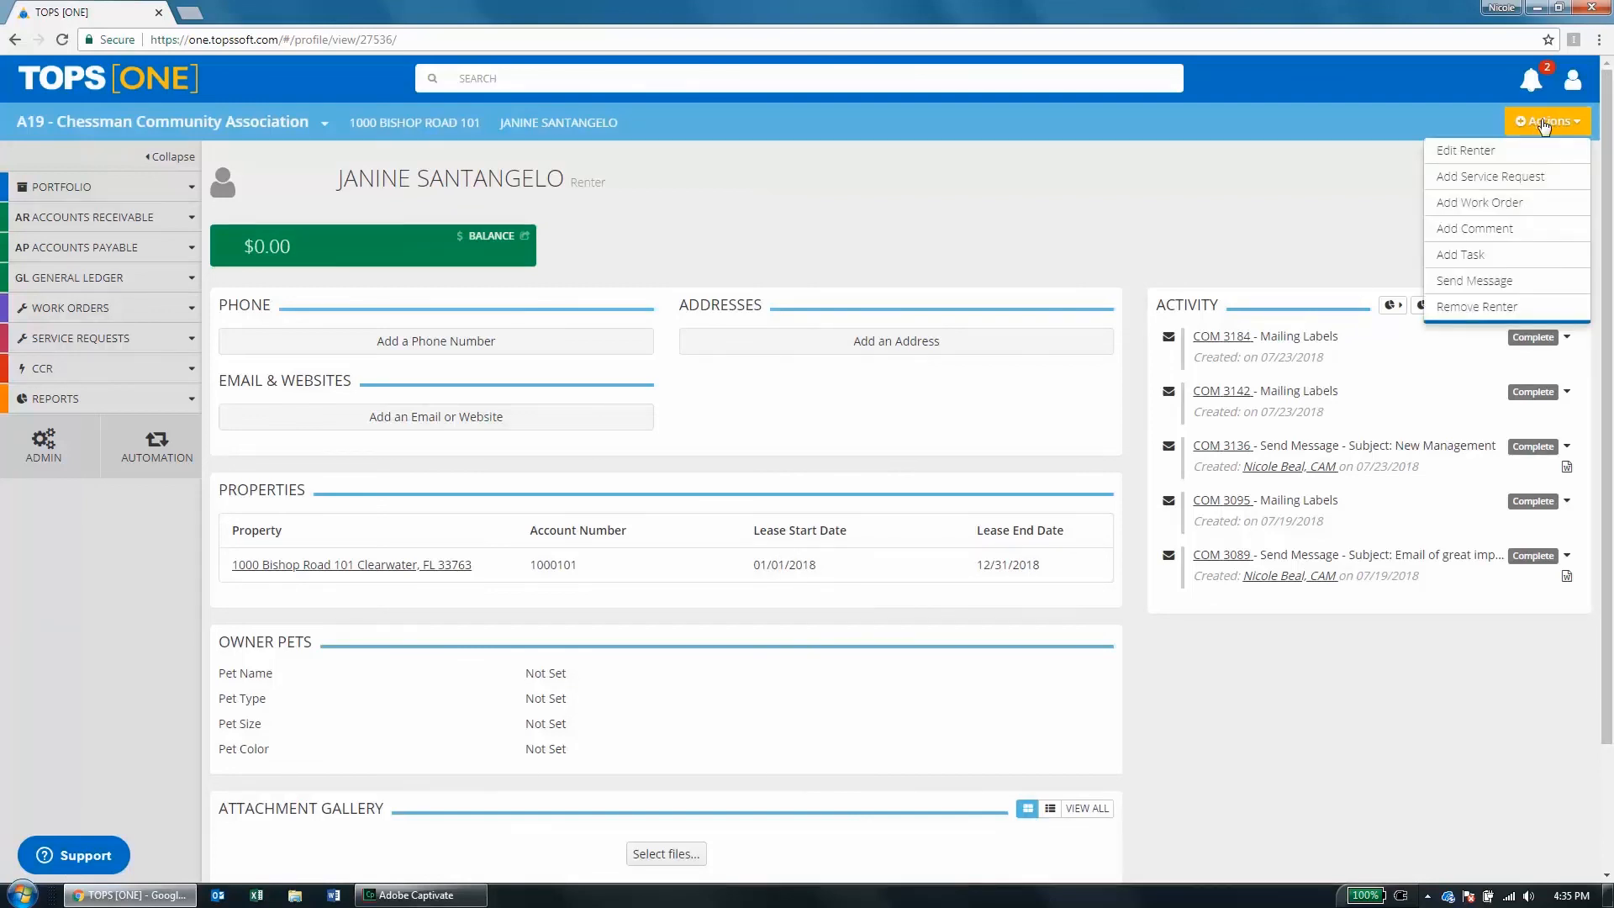
click(1481, 150)
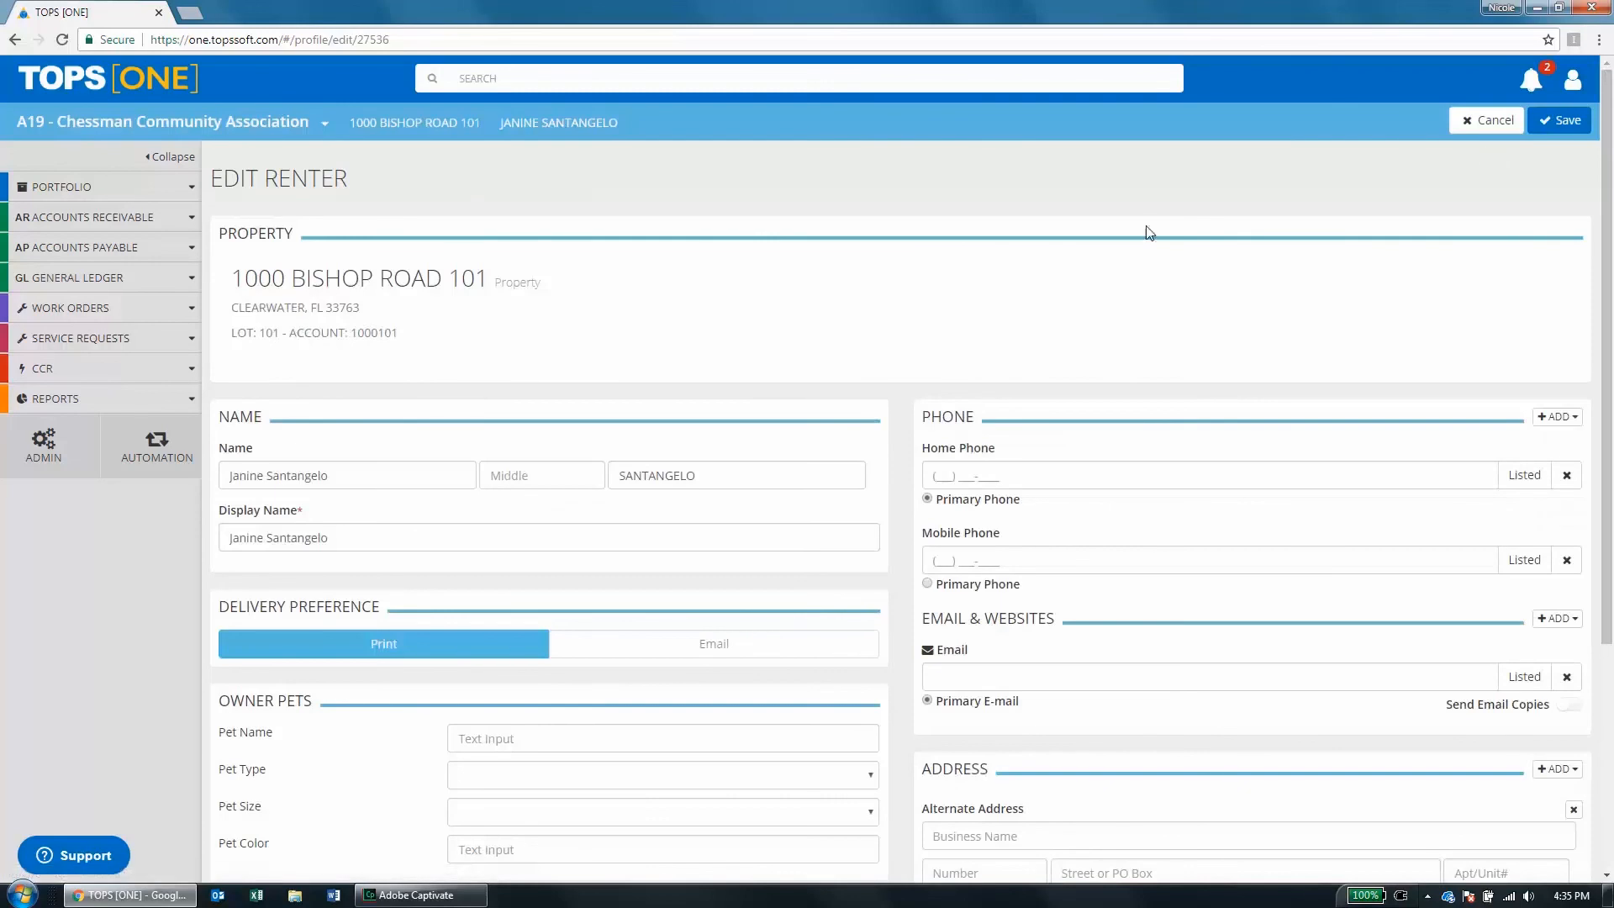
scroll(900, 313, down, 4)
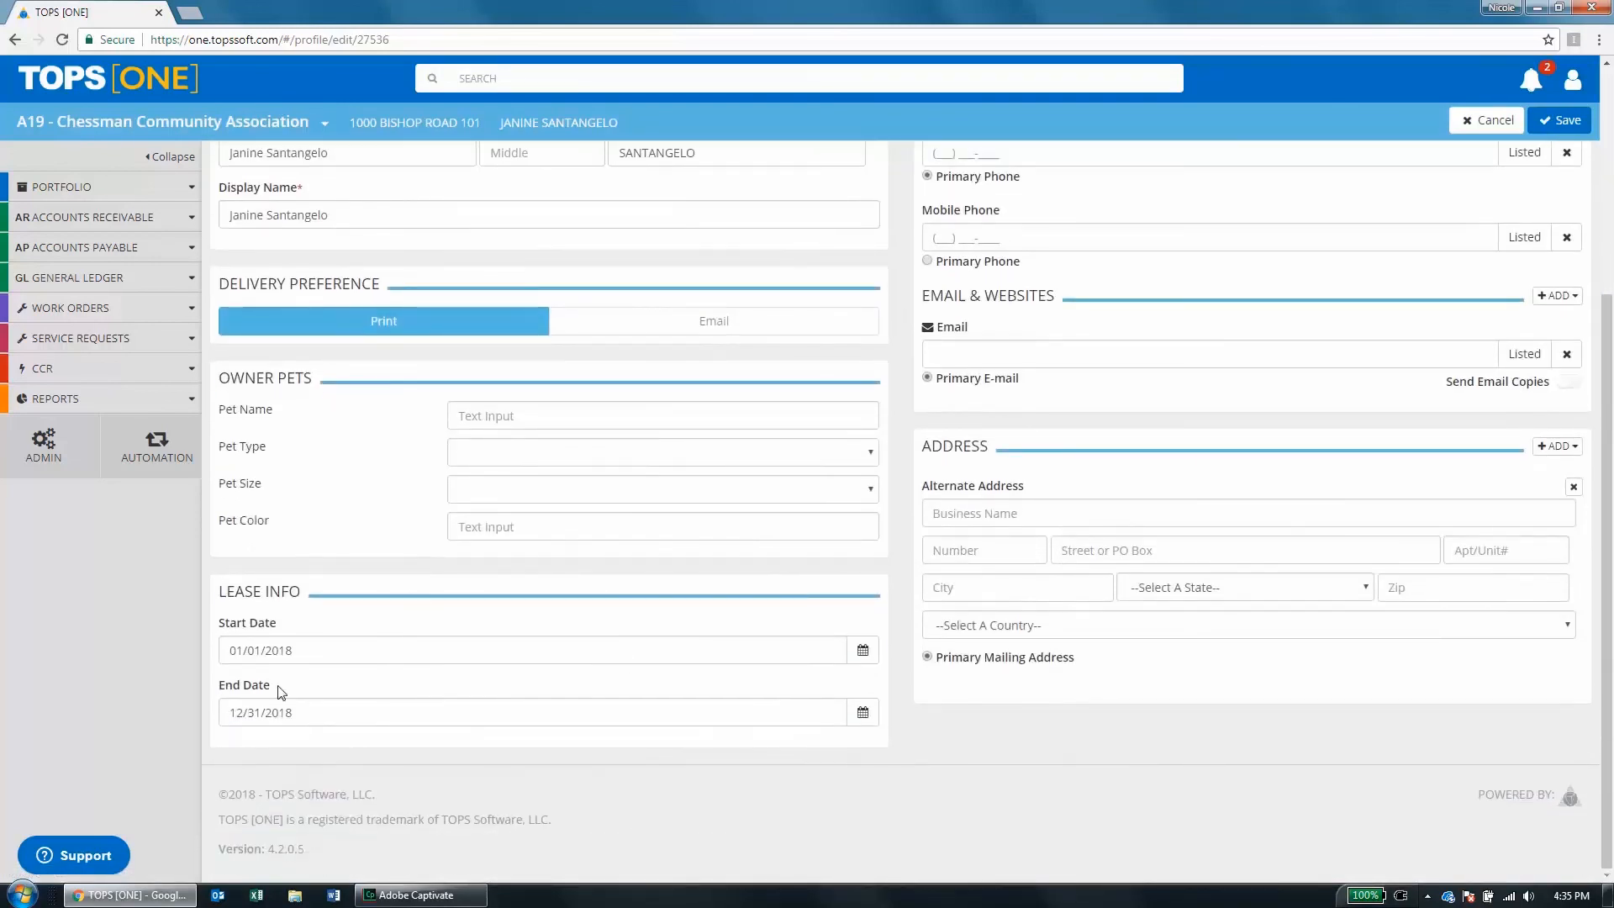
click(1466, 126)
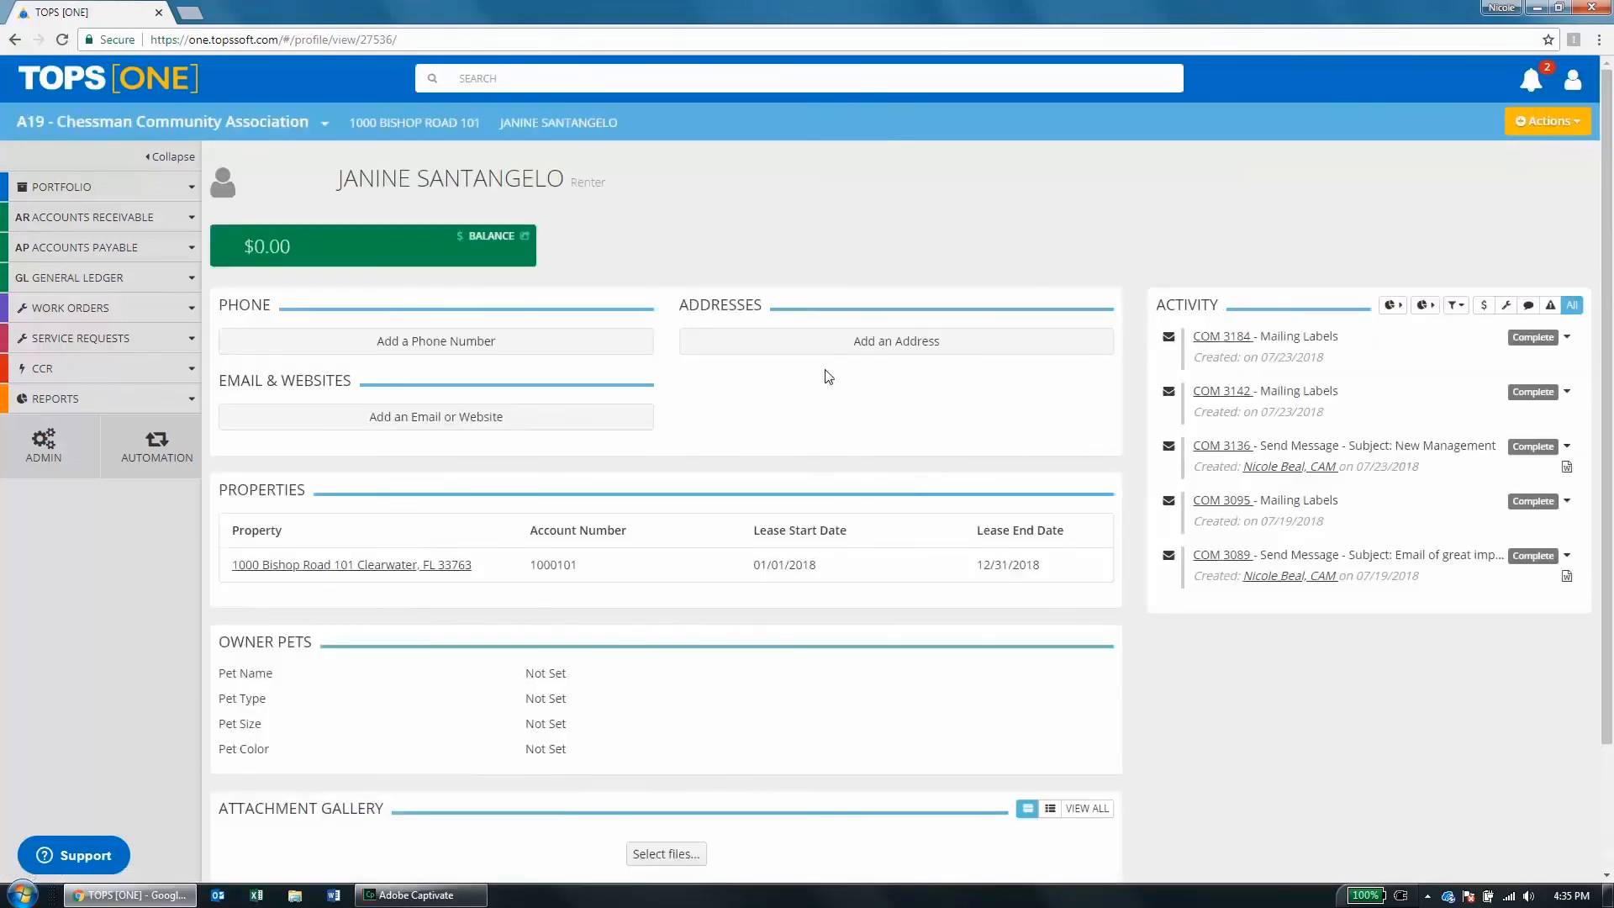
Open the renter's property profile and view its contacts list with the settlement and move out dates.
click(409, 124)
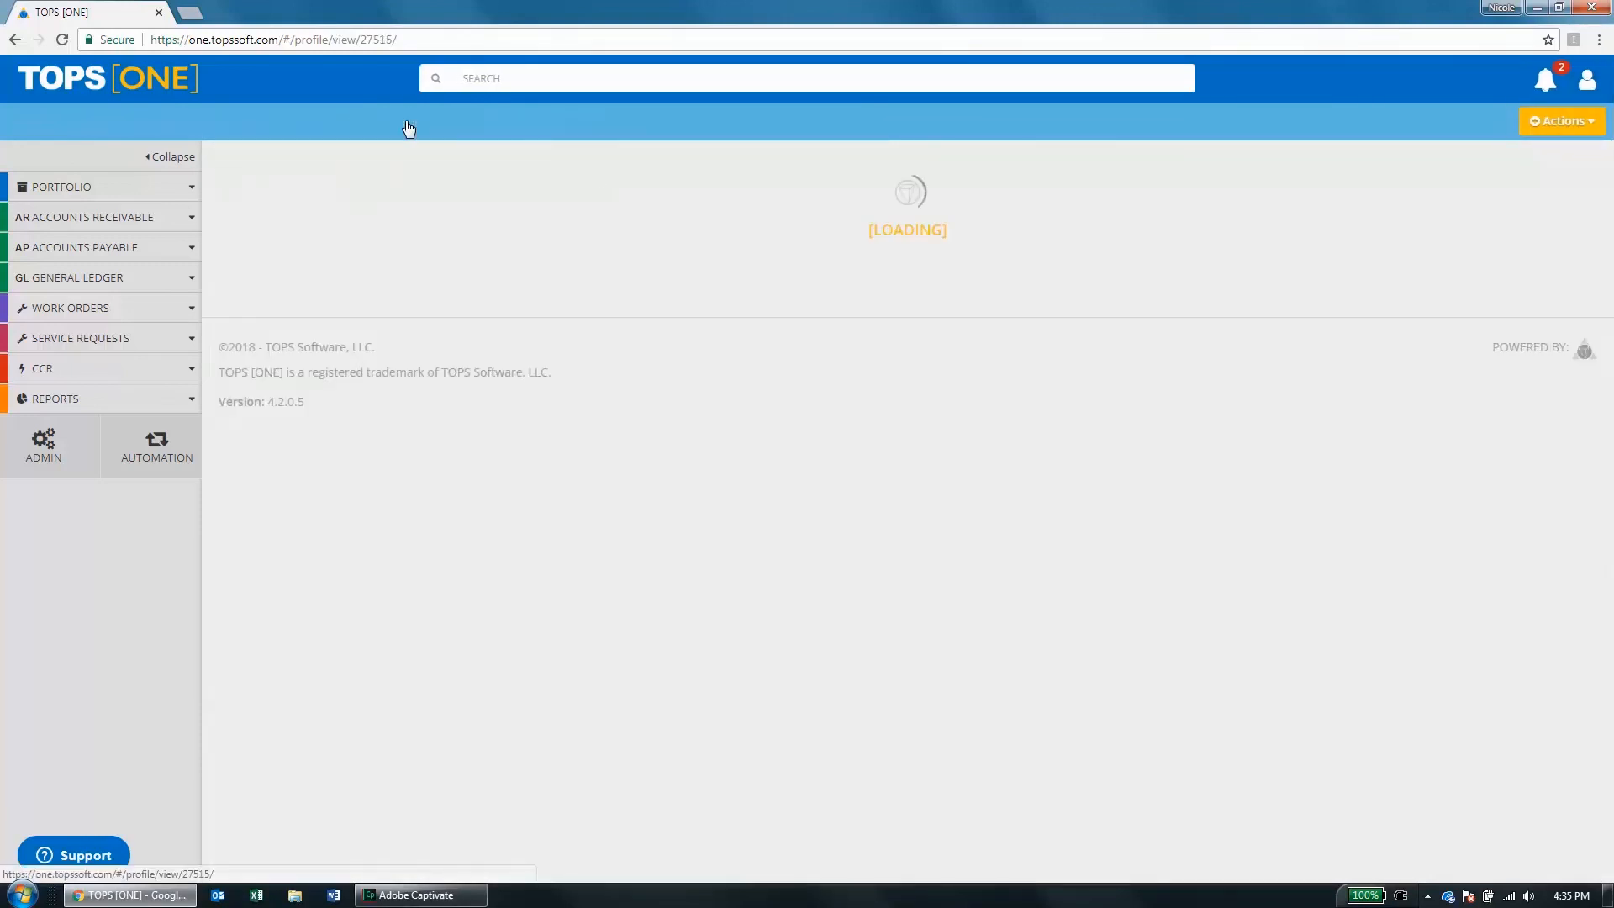
scroll(575, 286, down, 4)
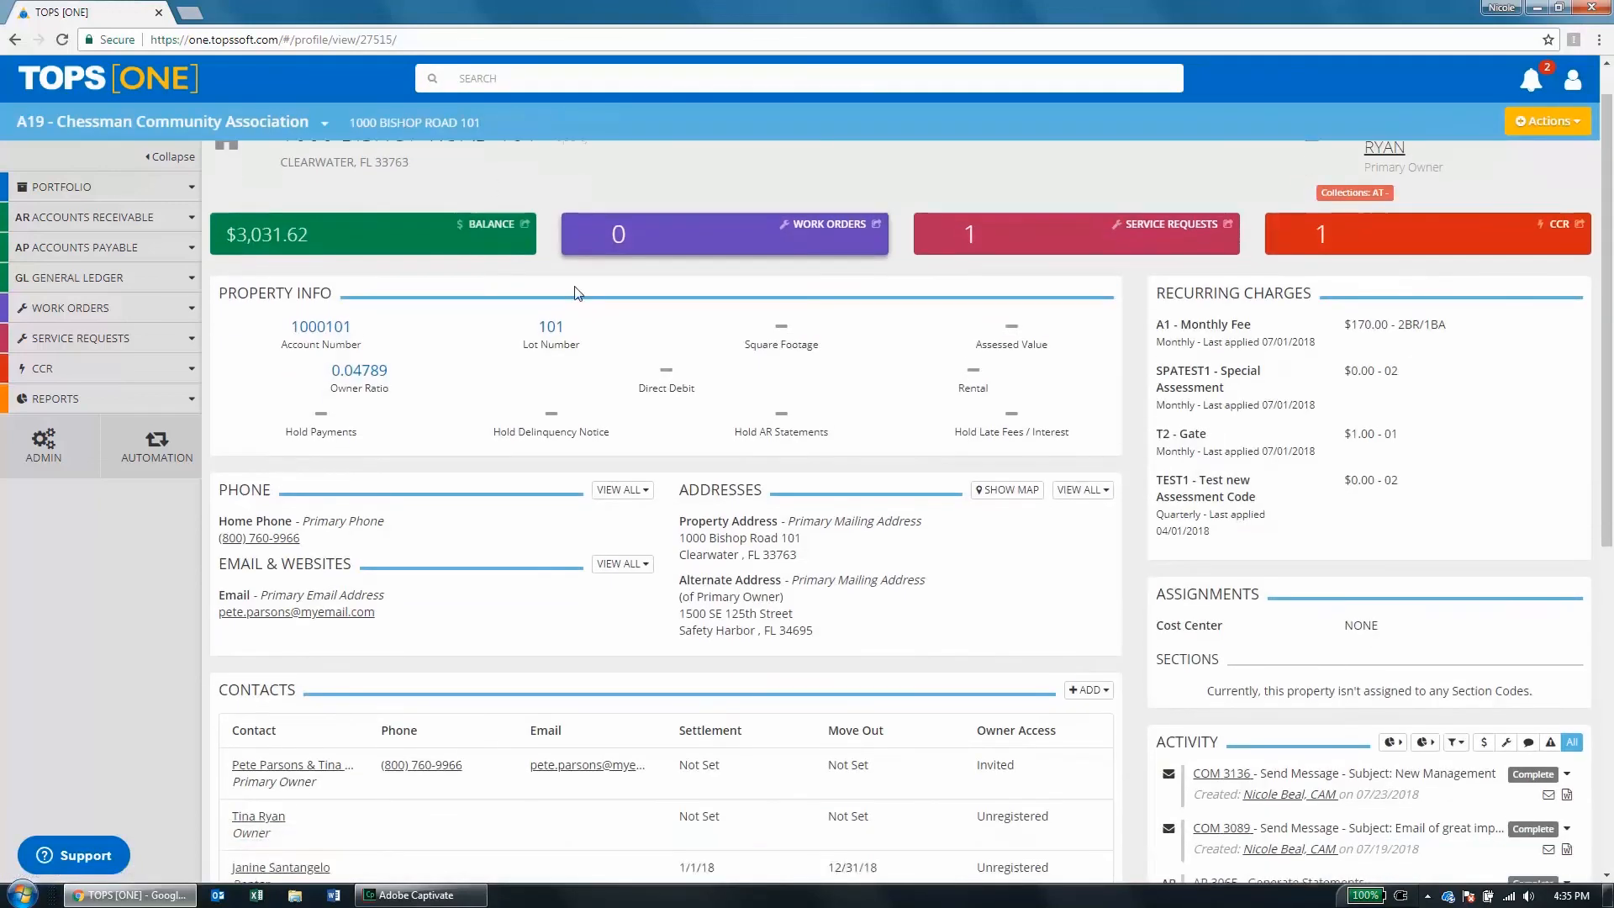